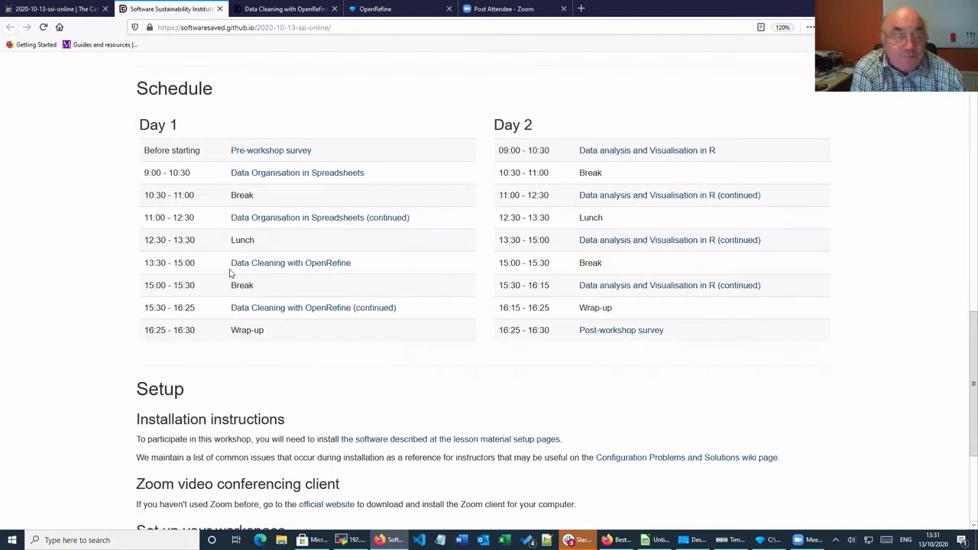
Step: Open the home page of the Data Cleaning with OpenRefine for Ecologists lesson and review its introduction and schedule
mouse_move(232, 264)
left_mouse_down()
mouse_move(222, 266)
mouse_move(236, 272)
left_mouse_up()
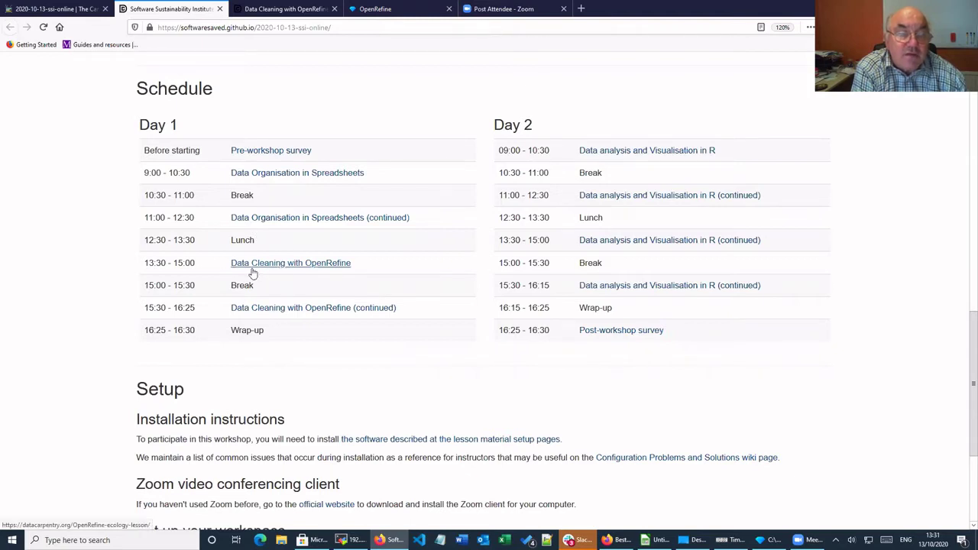
left_click(262, 9)
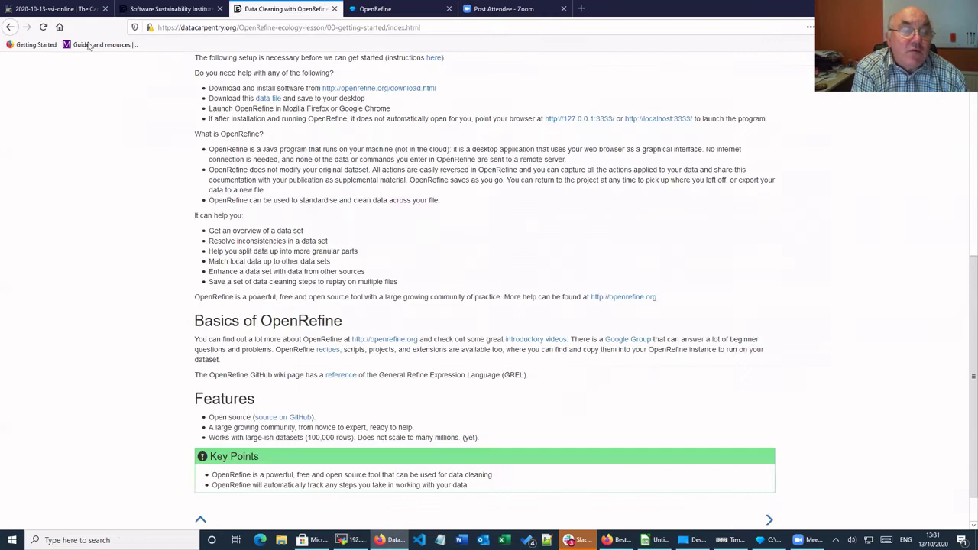
left_click(10, 28)
scroll(293, 172, "up", 3)
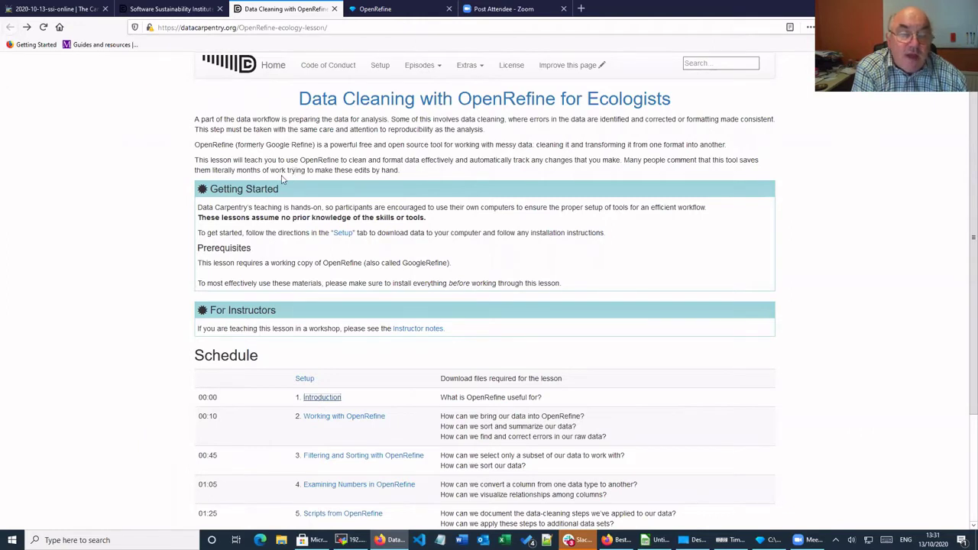
scroll(298, 185, "down", 3)
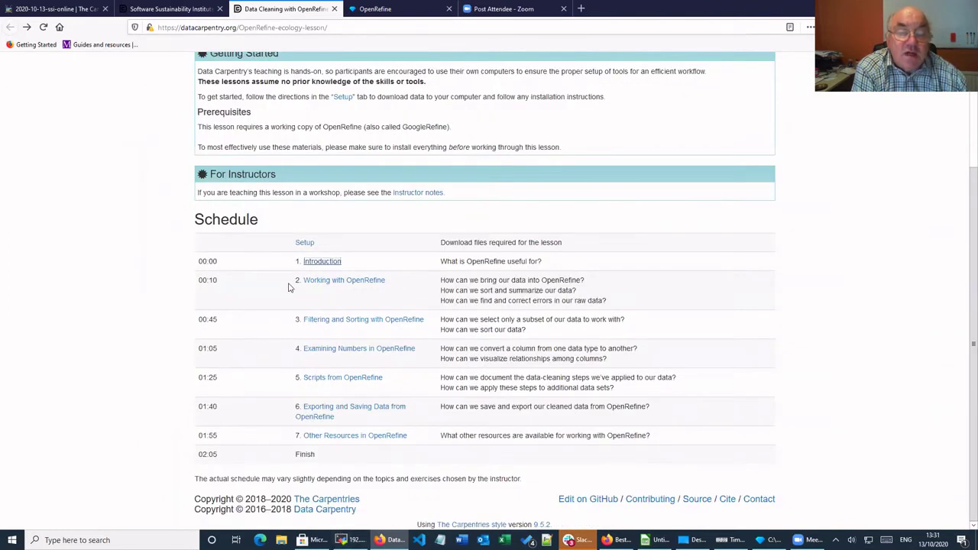
Step: Open the lesson's Setup page, view the download prompt for the lesson data file and dismiss it without saving
left_click(305, 243)
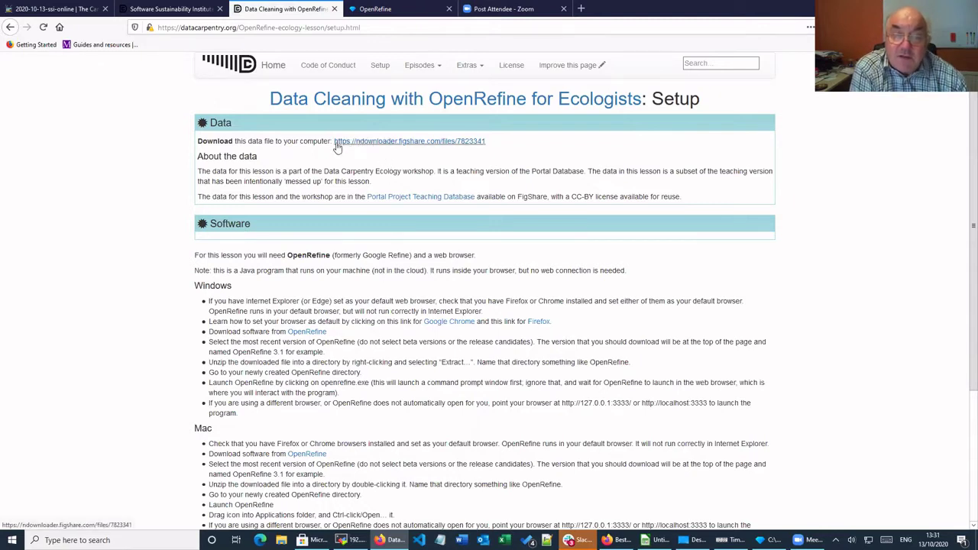
left_click(402, 145)
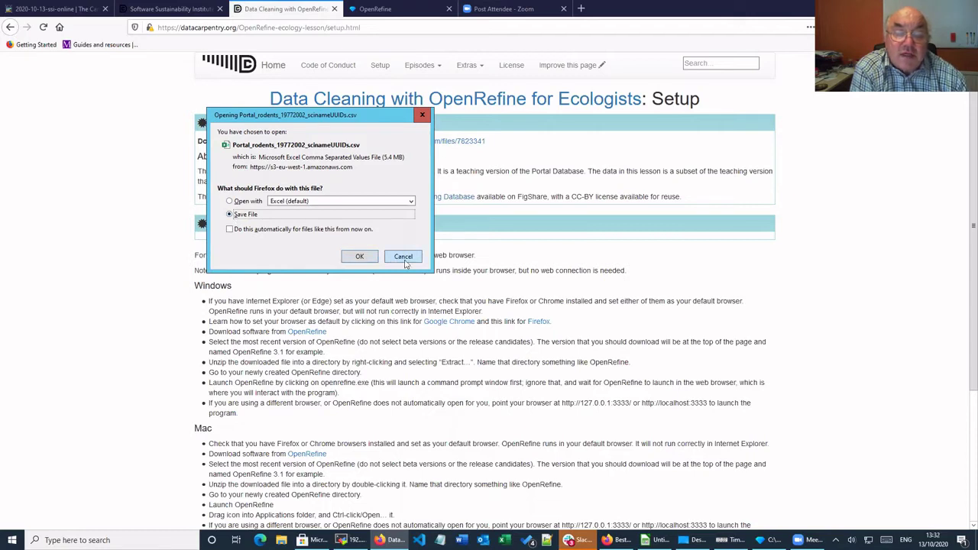
left_click(423, 116)
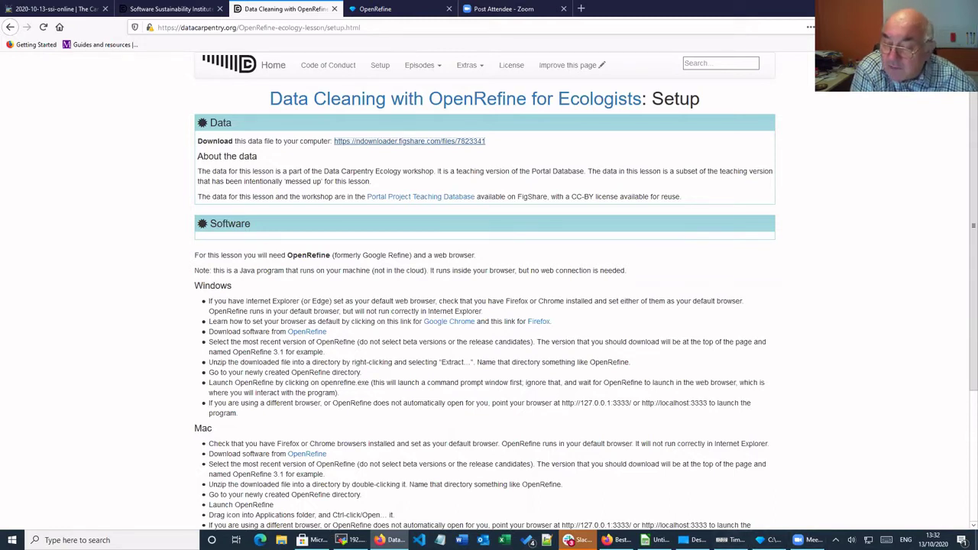
Step: Open the openrefine-3.4.1 folder on the desktop, locate openrefine.exe in it and minimize the folder window
left_click(976, 540)
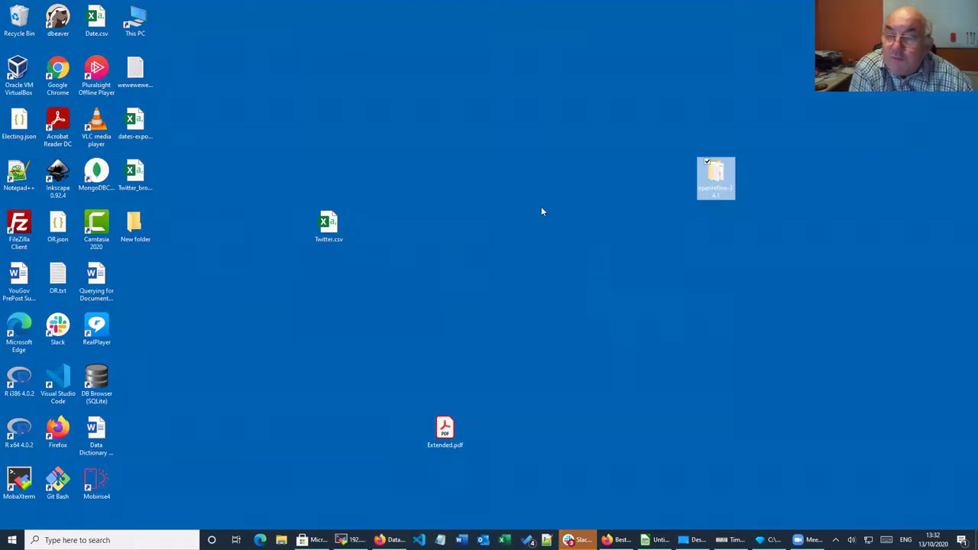
double_click(714, 184)
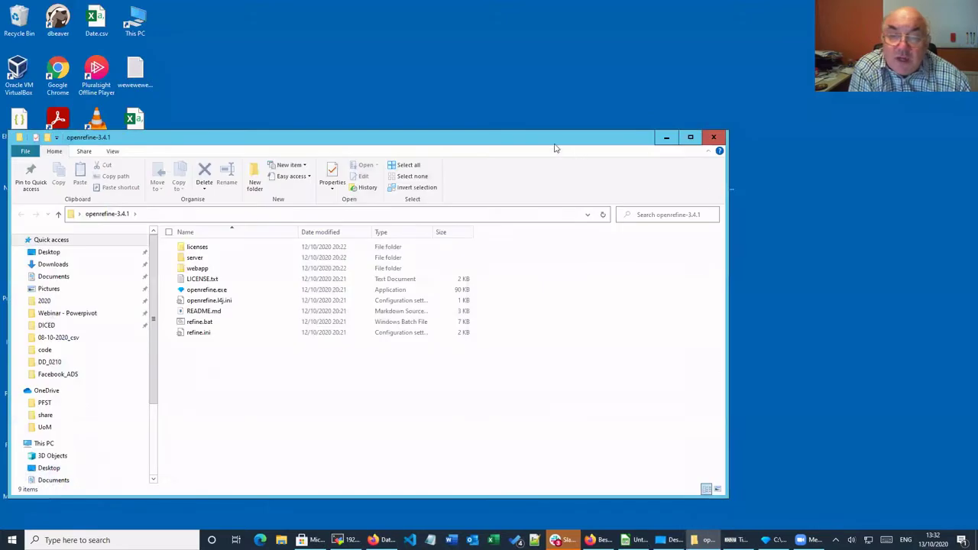
left_click_drag(533, 143, 631, 62)
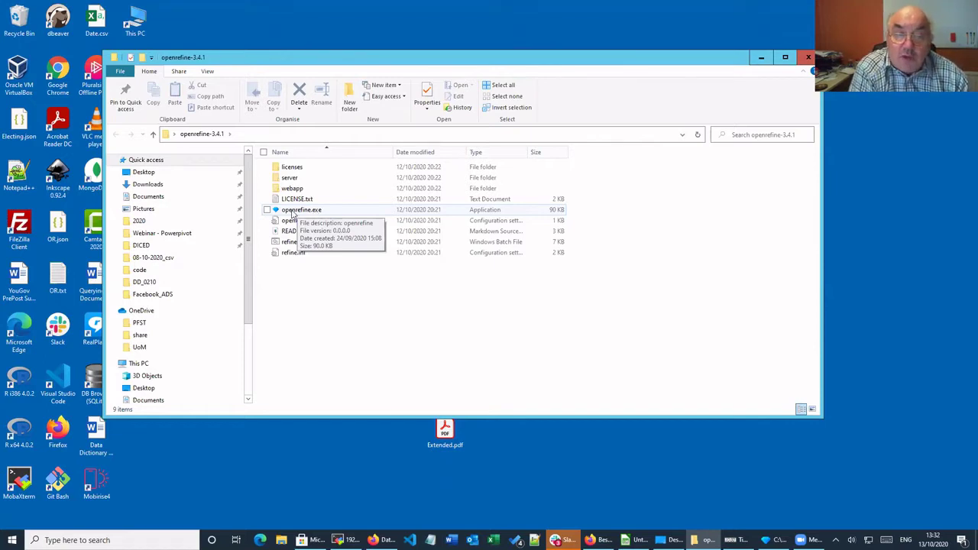
left_click(760, 57)
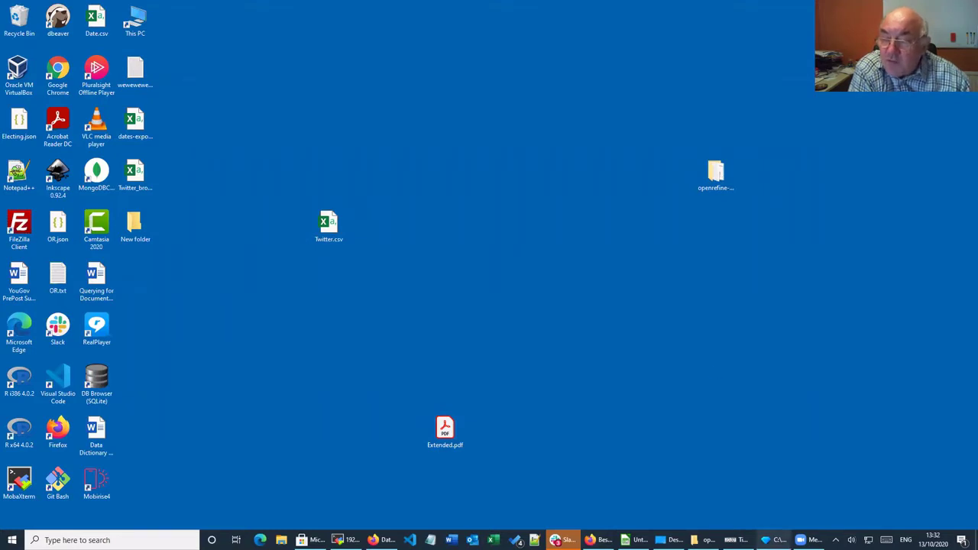
Step: Bring up the running openrefine.exe console window to examine its server log, and minimize it
left_click(774, 539)
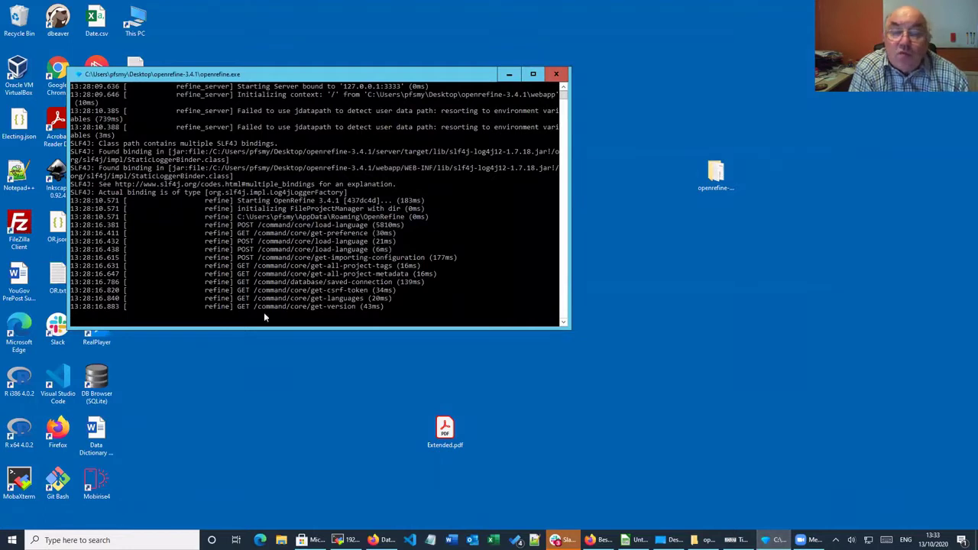
left_click(508, 74)
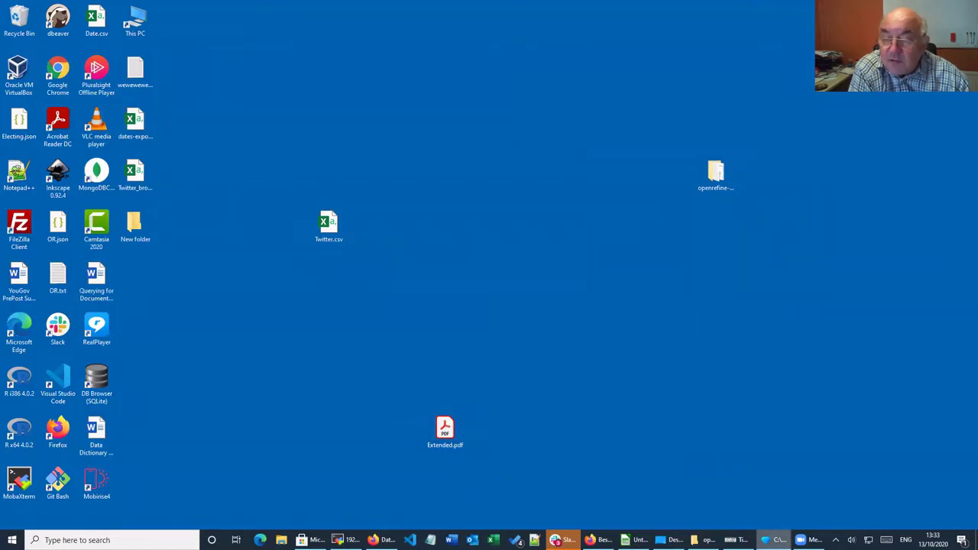
mouse_move(773, 539)
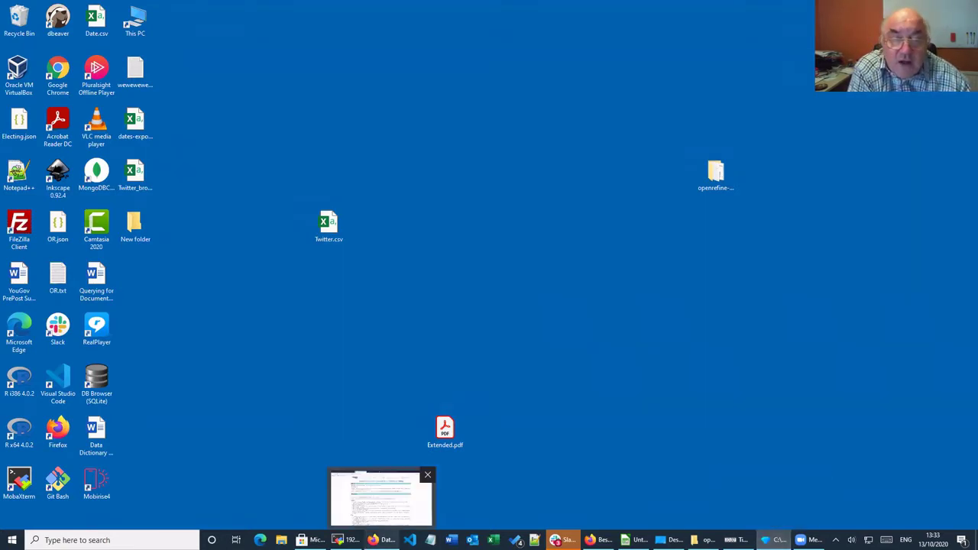
Step: Switch to Firefox and show the OpenRefine start page at 127.0.0.1:3333
left_click(382, 539)
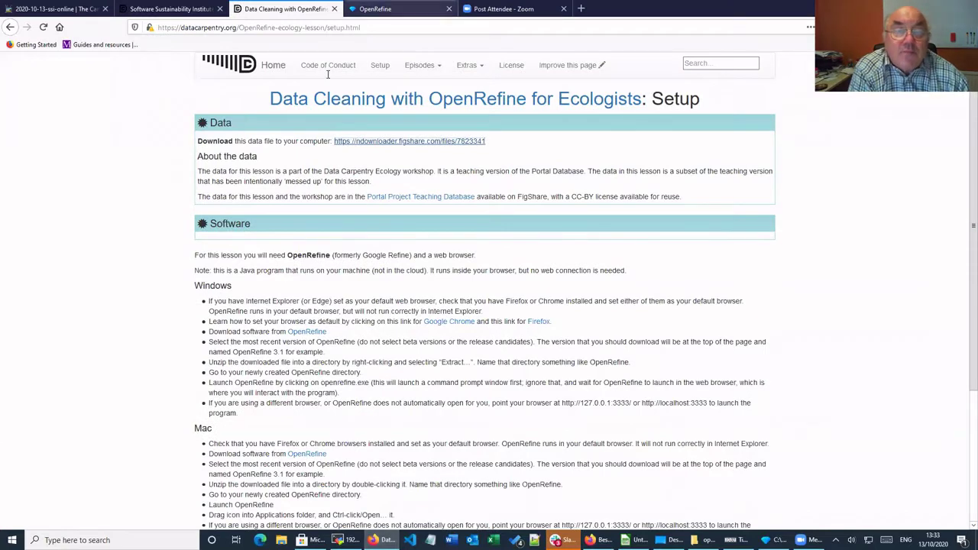
left_click(352, 12)
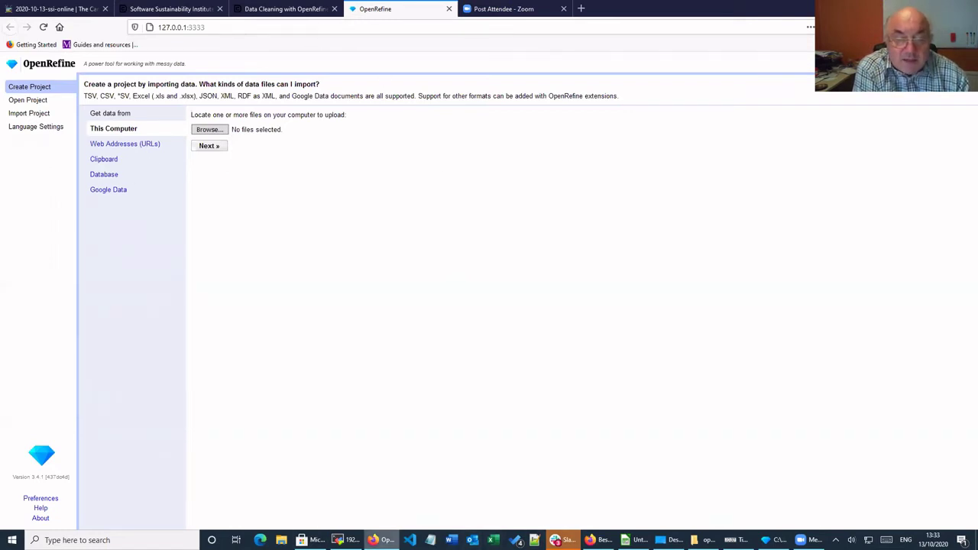
left_click(378, 539)
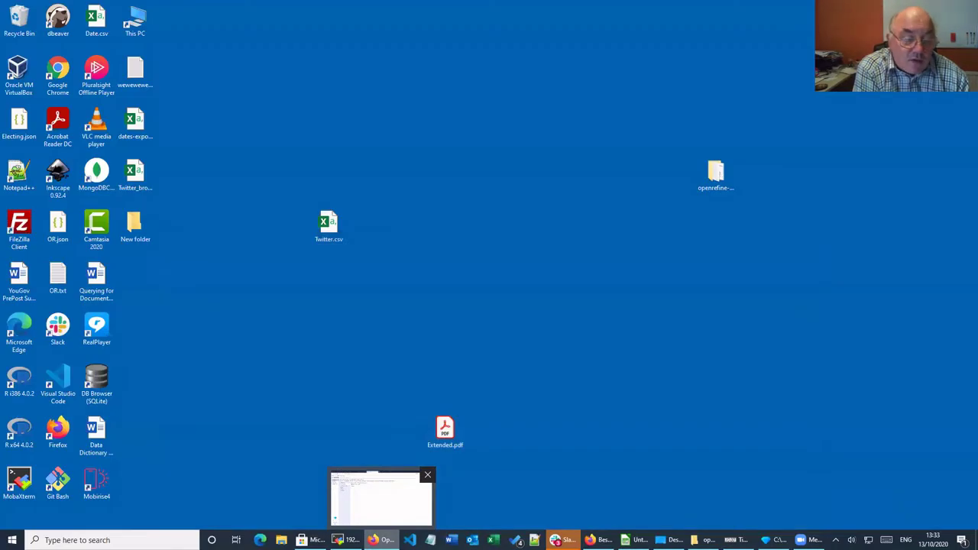
left_click(378, 539)
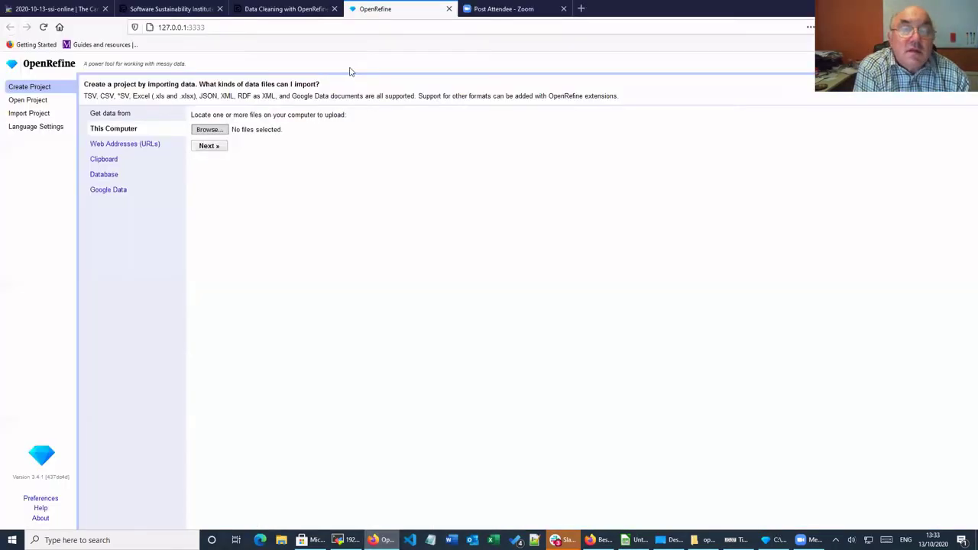
Step: Return to the lesson's Setup page and open the Introduction episode from there
left_click(275, 13)
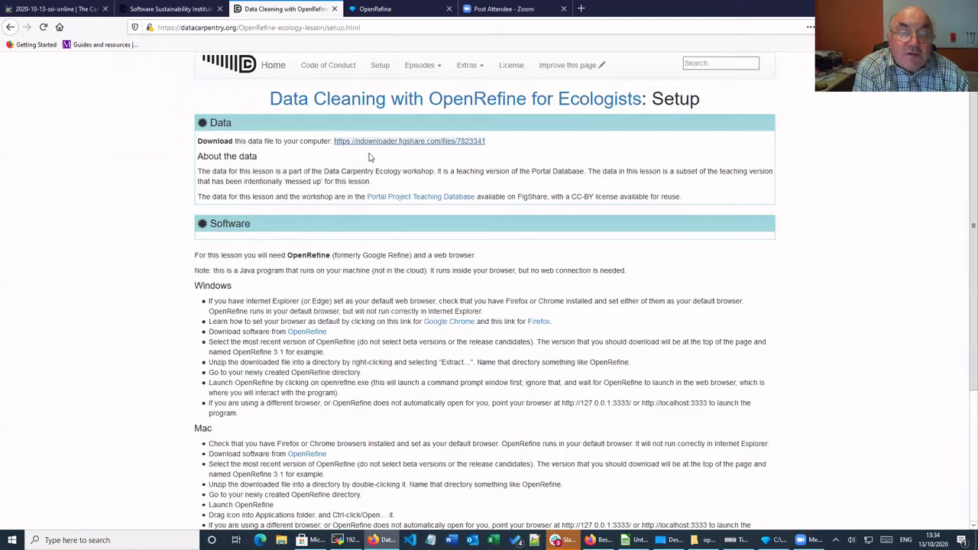
scroll(347, 321, "down", 3)
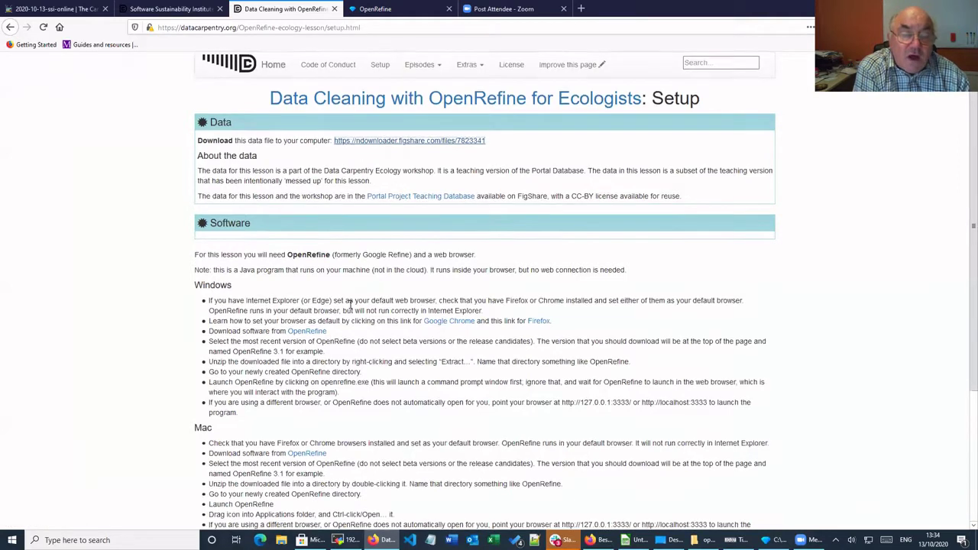
scroll(350, 306, "up", 3)
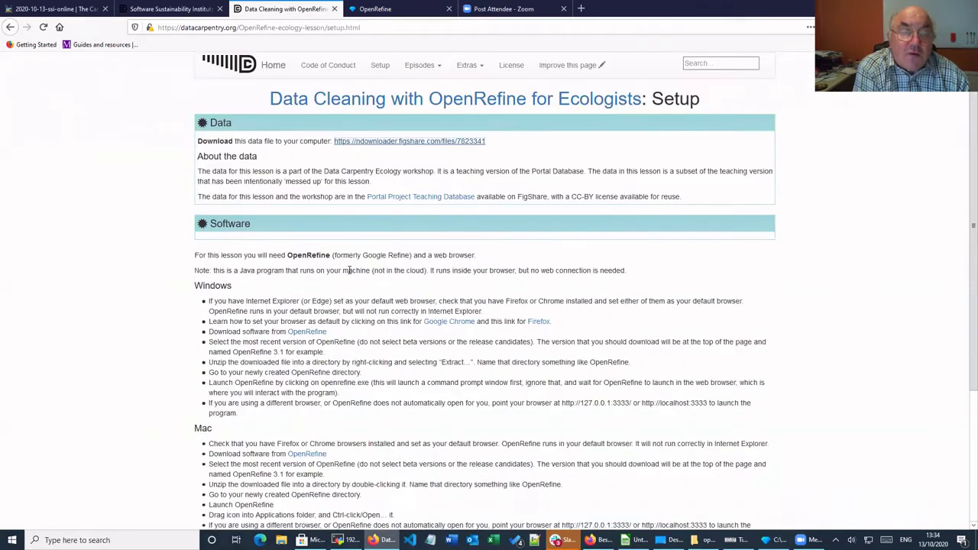
left_click(422, 66)
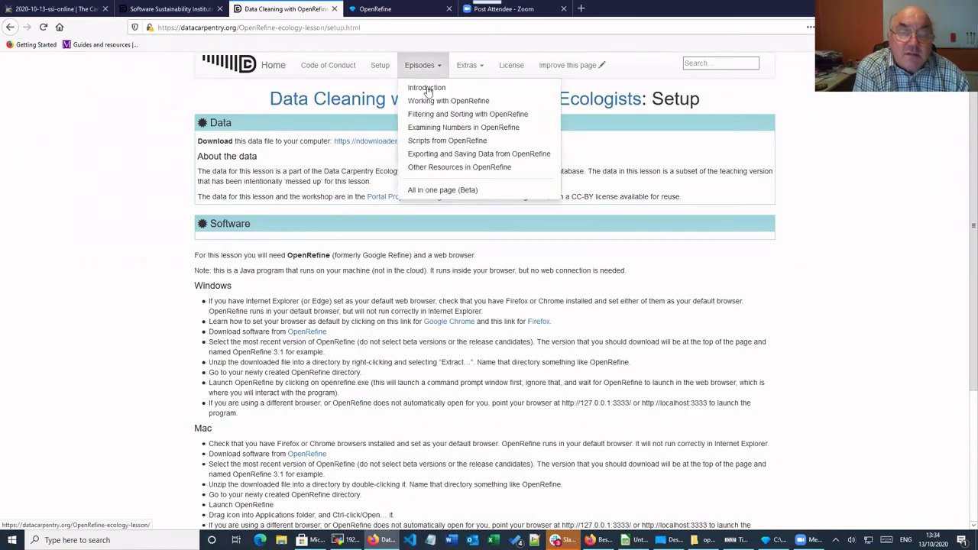
left_click(426, 87)
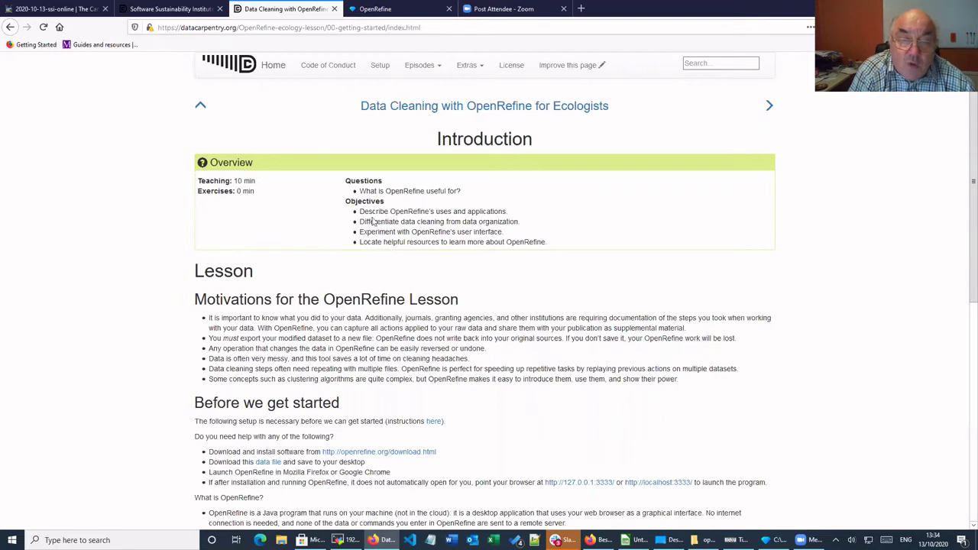
Step: Read through the Motivations for the OpenRefine Lesson, highlighting the points on documenting steps, exporting, untouched sources, reversibility and messy data
scroll(289, 226, "down", 3)
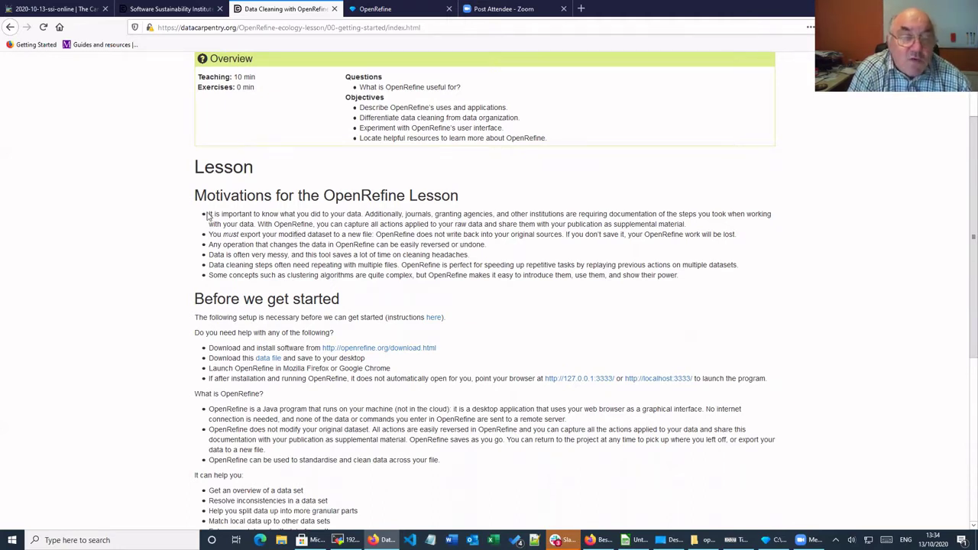
left_click_drag(209, 214, 729, 231)
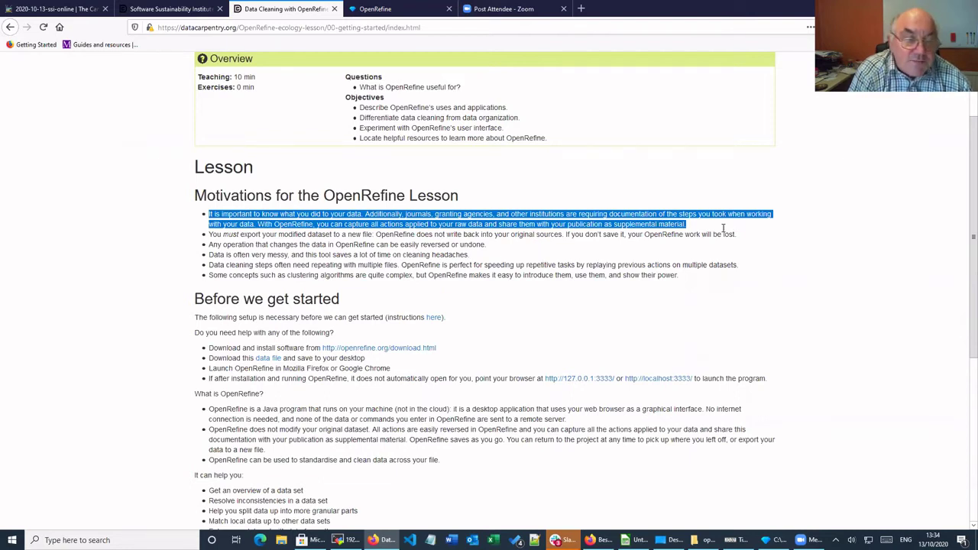
left_click(260, 234)
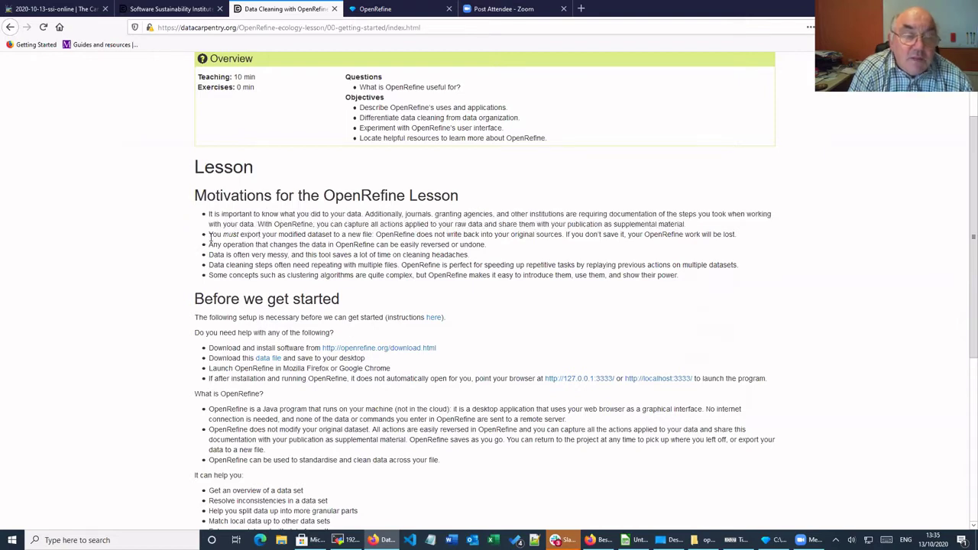
left_click_drag(209, 235, 377, 228)
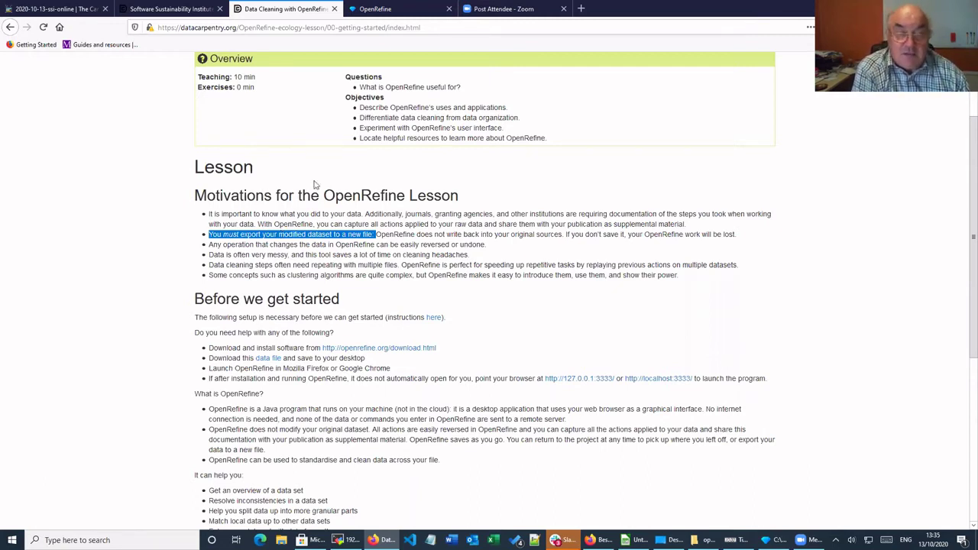
left_click(434, 239)
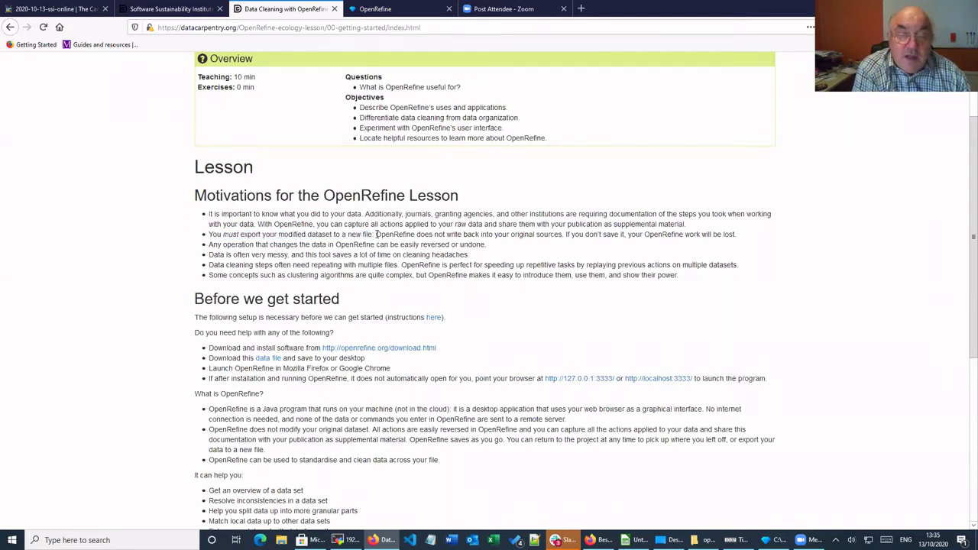
left_click_drag(376, 235, 566, 235)
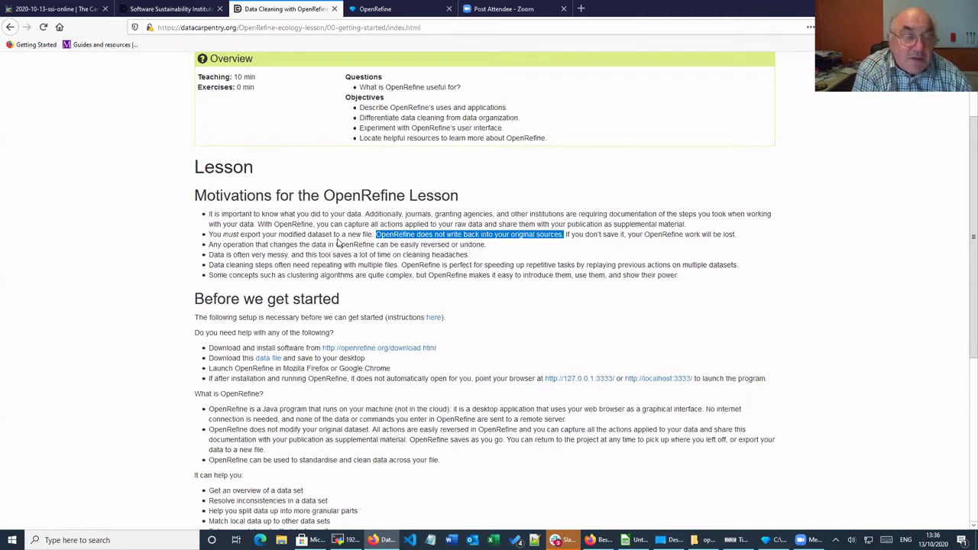
left_click(340, 247)
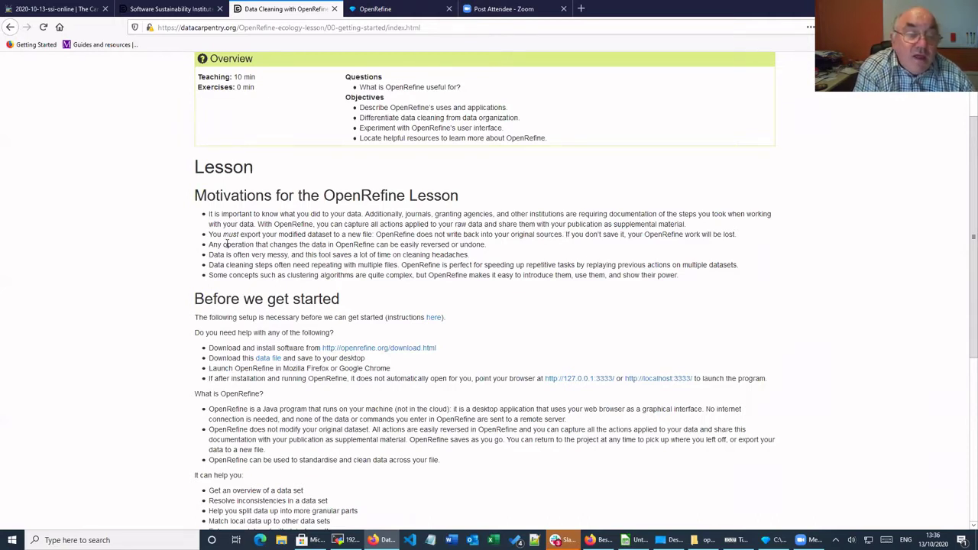
left_click_drag(206, 246, 500, 251)
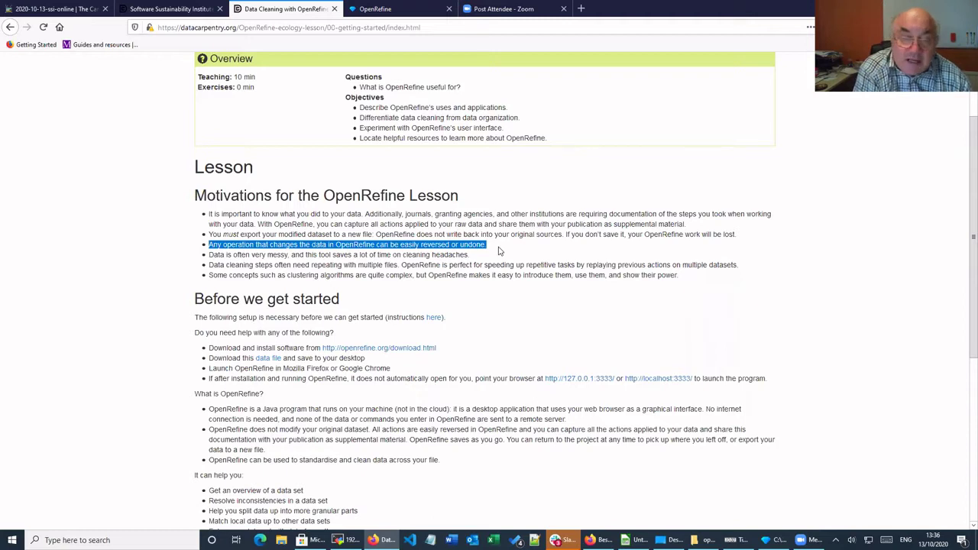
left_click(298, 263)
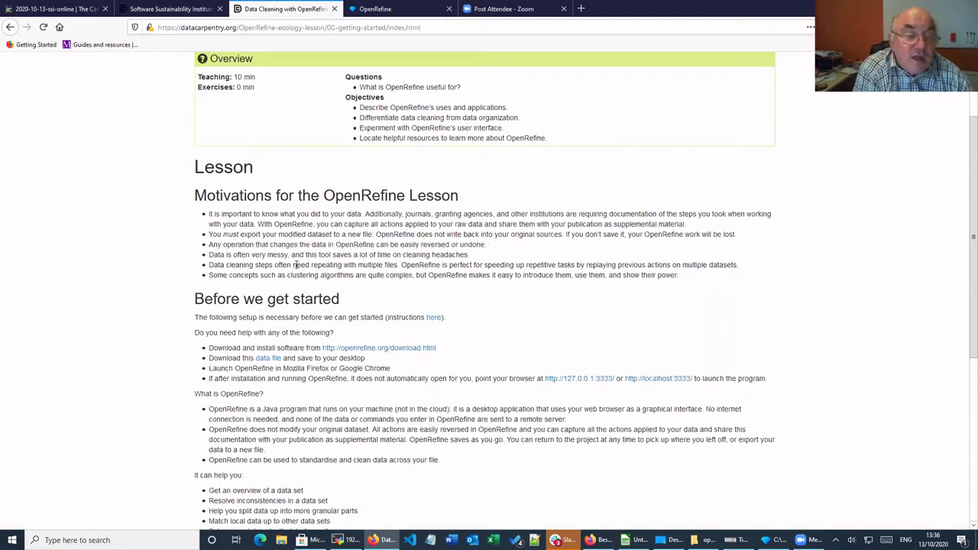
left_click_drag(231, 255, 288, 258)
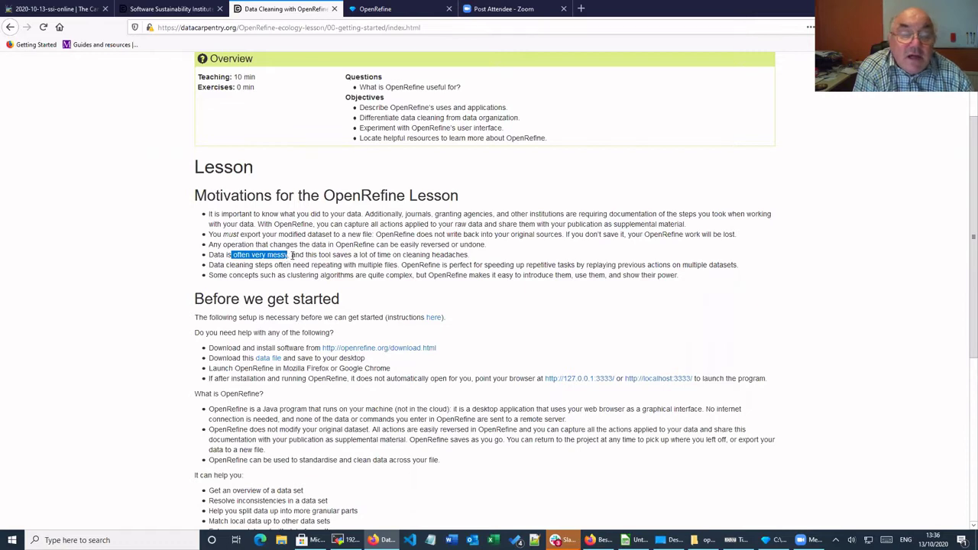
left_click_drag(291, 255, 479, 257)
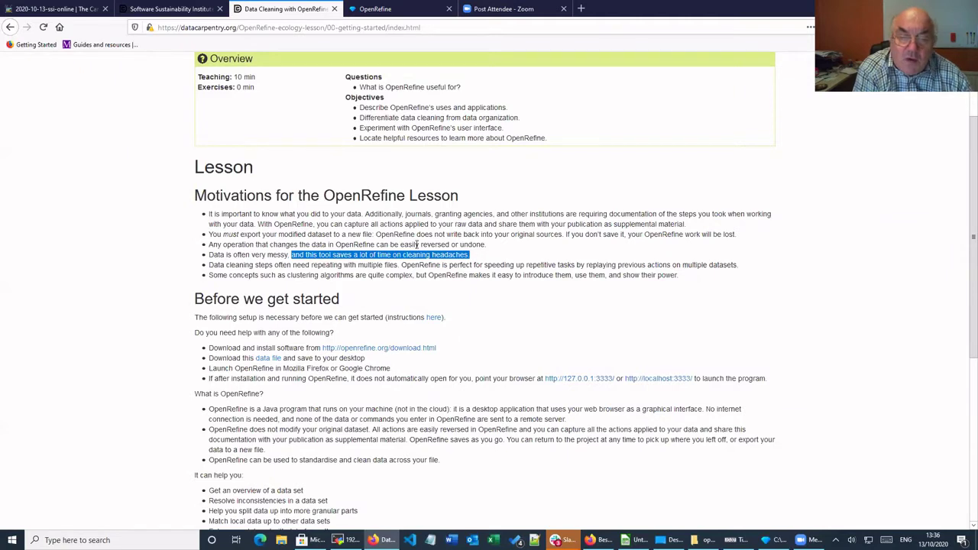
scroll(345, 237, "down", 3)
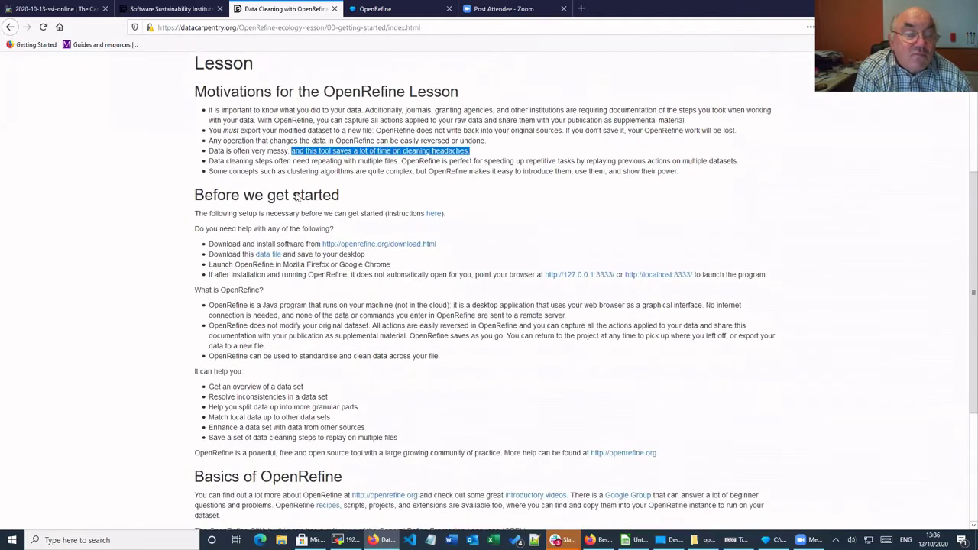
Step: Read through the remaining lesson motivations, highlighting the points on repeating cleaning steps across multiple files, speeding up repetitive tasks and complex clustering algorithms
left_click(282, 172)
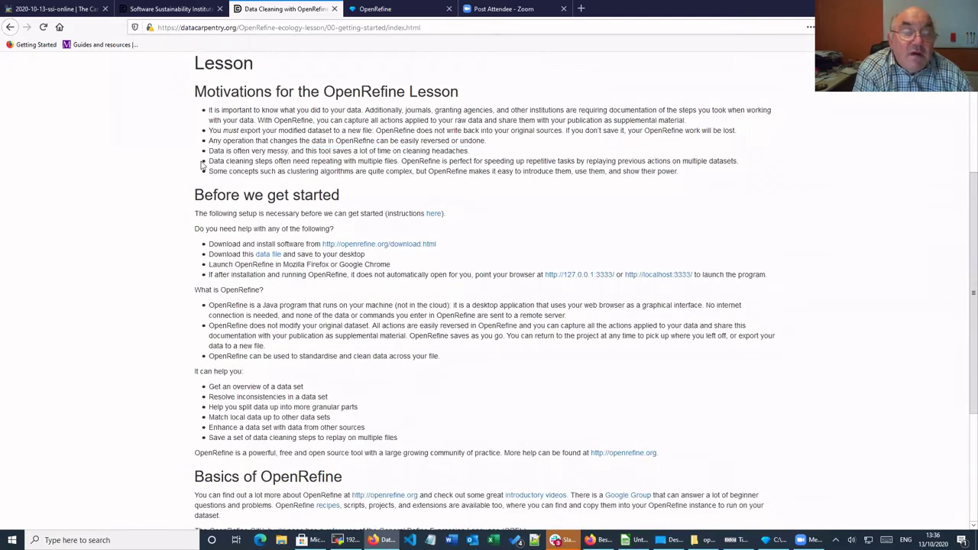
left_click_drag(209, 161, 403, 162)
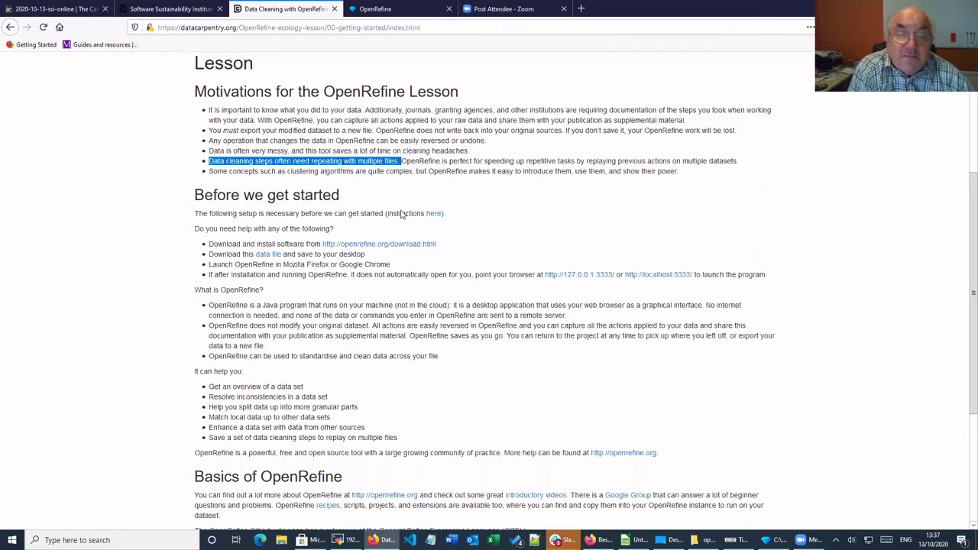
left_click(456, 169)
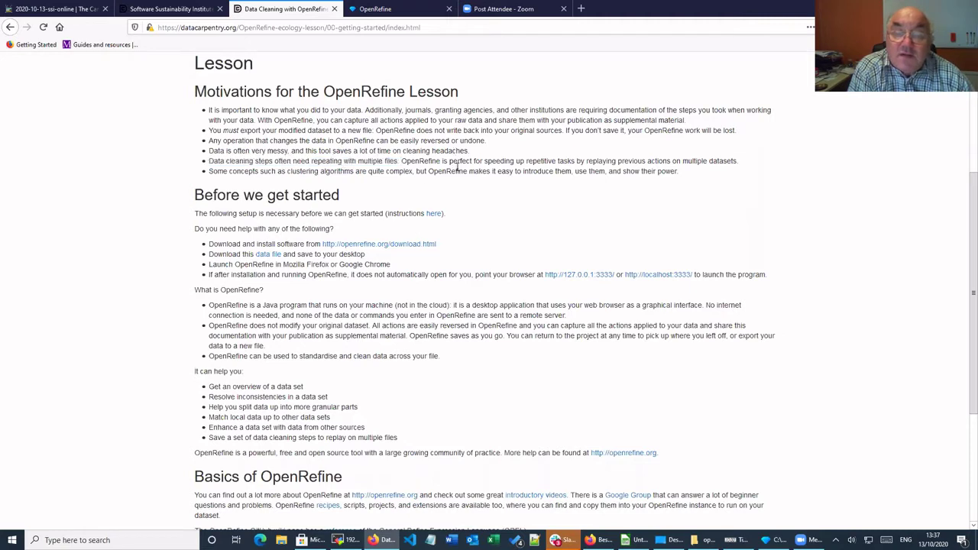
left_click_drag(452, 161, 585, 162)
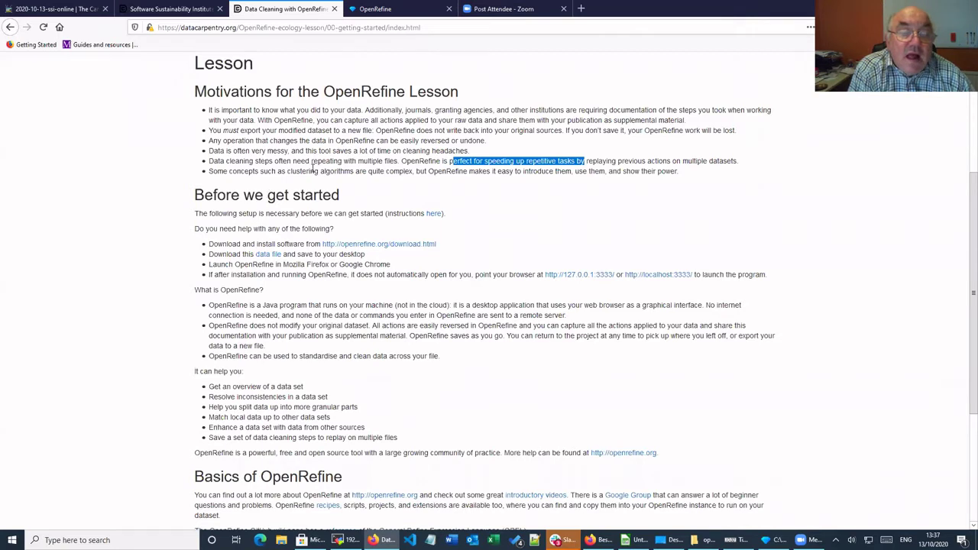
left_click_drag(209, 171, 415, 173)
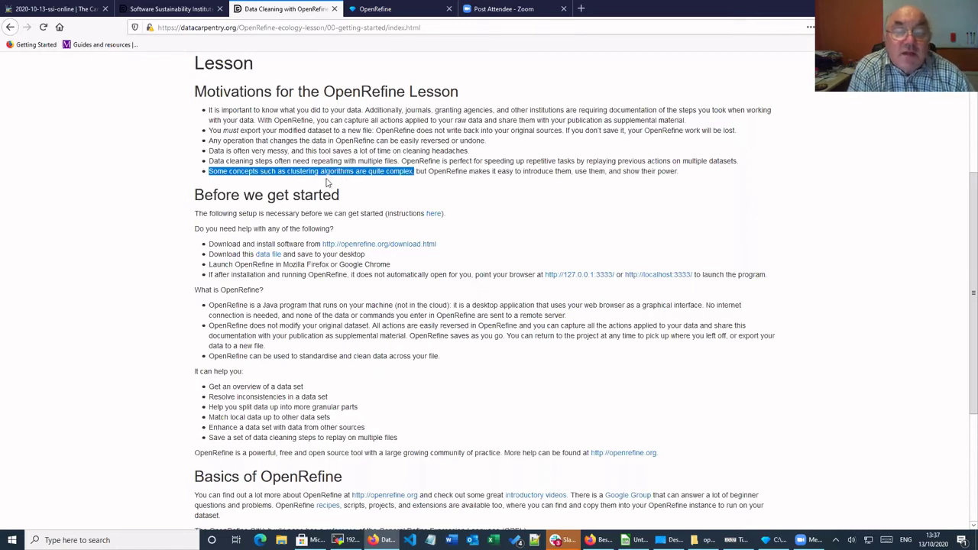
left_click(416, 172)
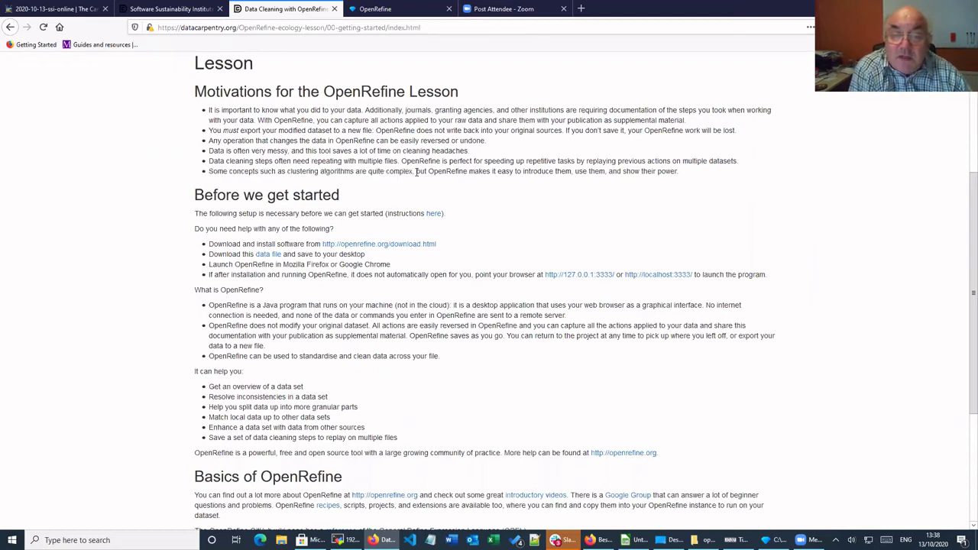
left_click_drag(416, 172, 567, 183)
left_click(568, 185)
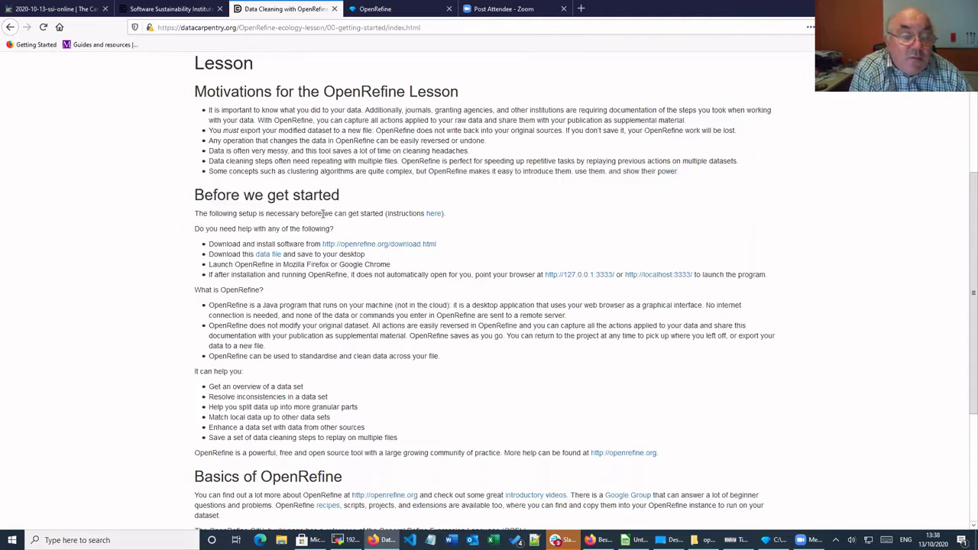
Step: Read the What is OpenRefine? section, highlighting the points on the unmodified original dataset and on standardising and cleaning data across the file
scroll(340, 222, "down", 1)
scroll(323, 214, "down", 2)
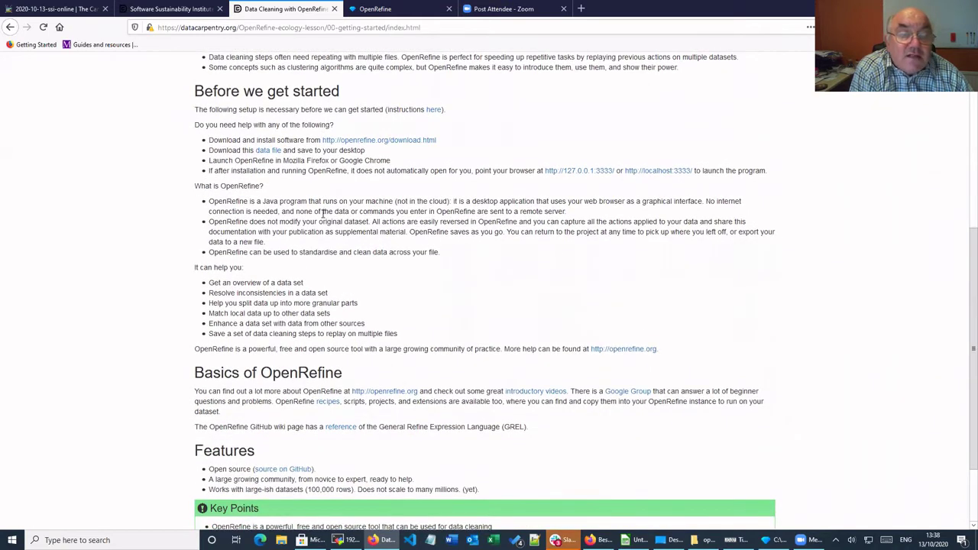
scroll(323, 214, "down", 3)
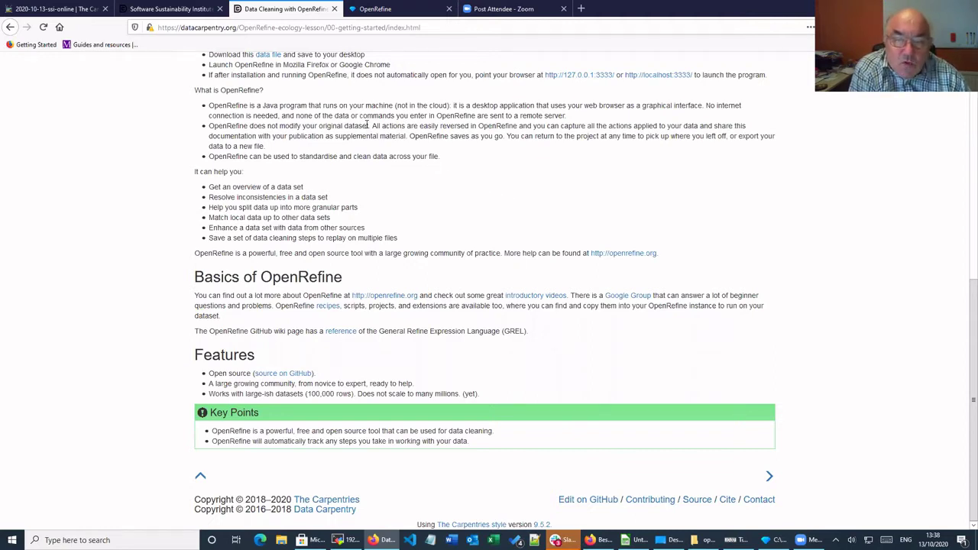
left_click_drag(373, 126, 495, 116)
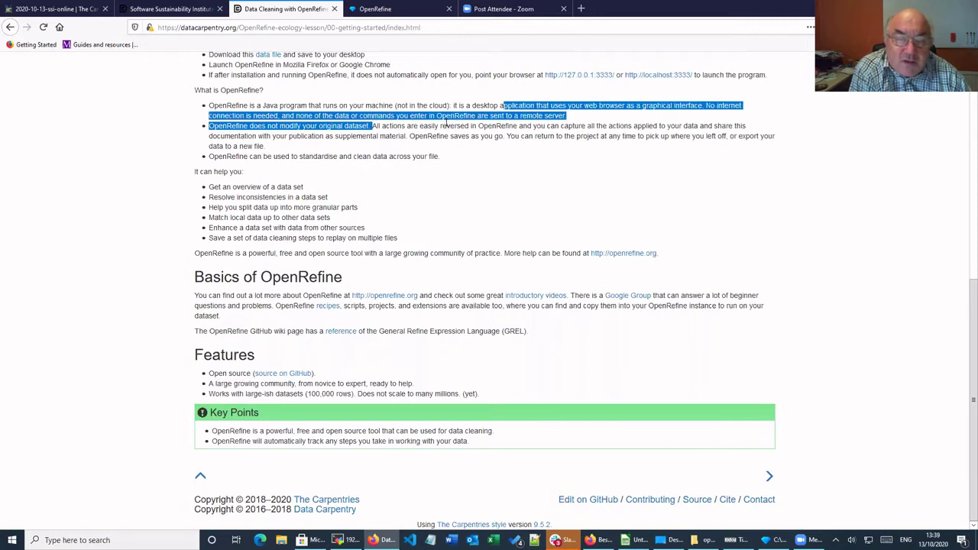
left_click(446, 123)
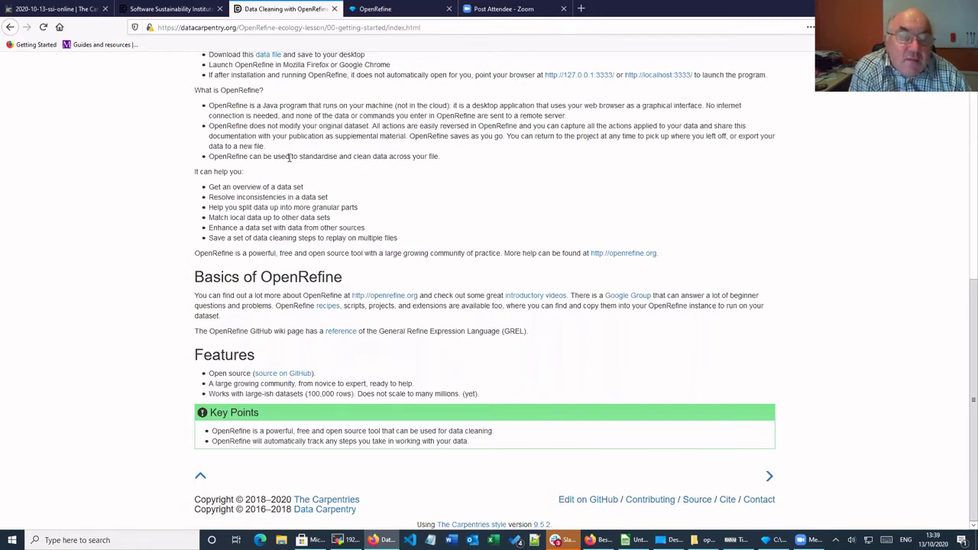
left_click_drag(287, 157, 441, 155)
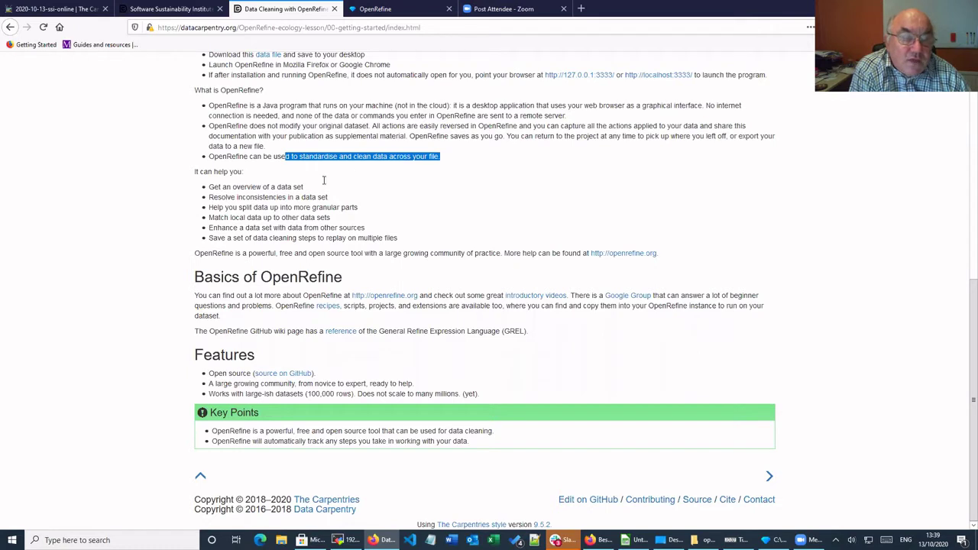
left_click(238, 200)
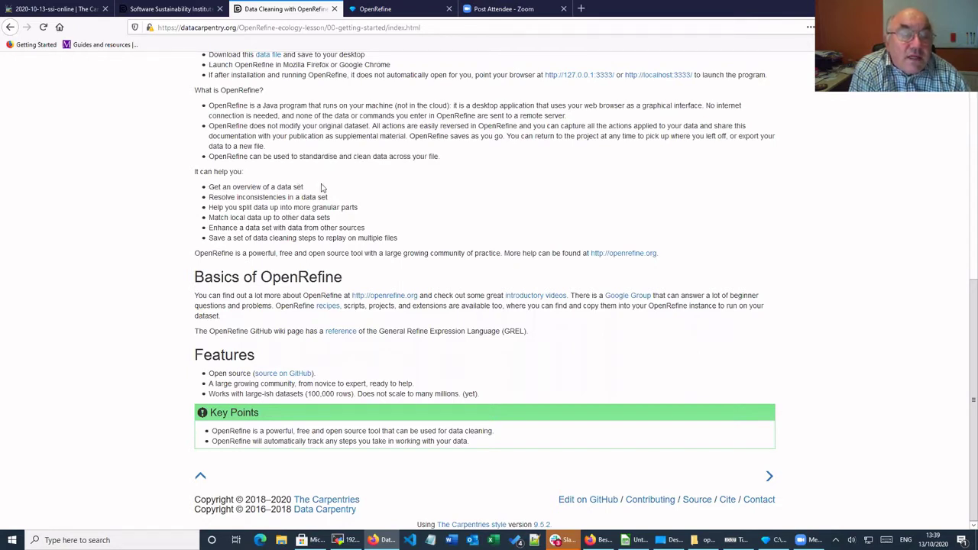
Step: Highlight getting an overview and resolving inconsistencies in the It can help you list, and dismiss the incoming mail notification
left_click_drag(303, 187, 209, 184)
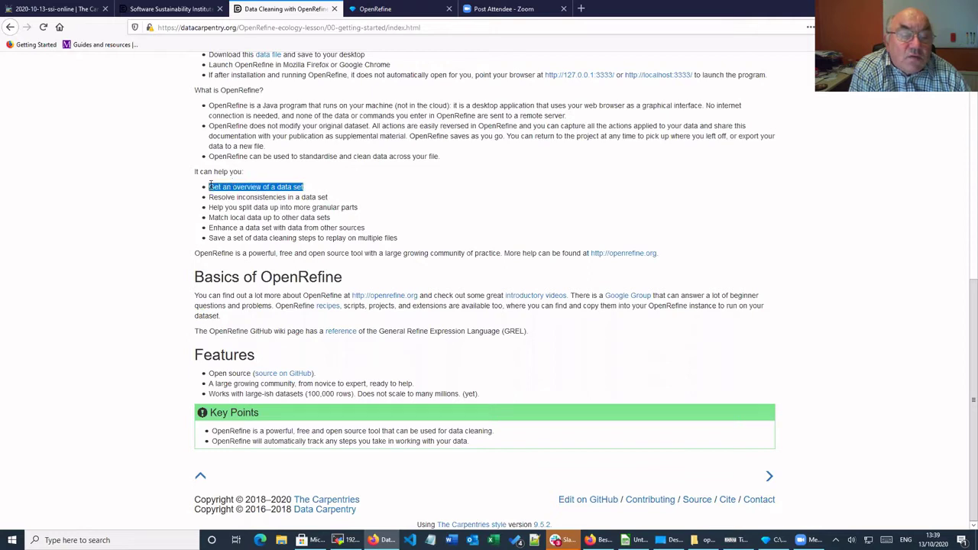
left_click(285, 211)
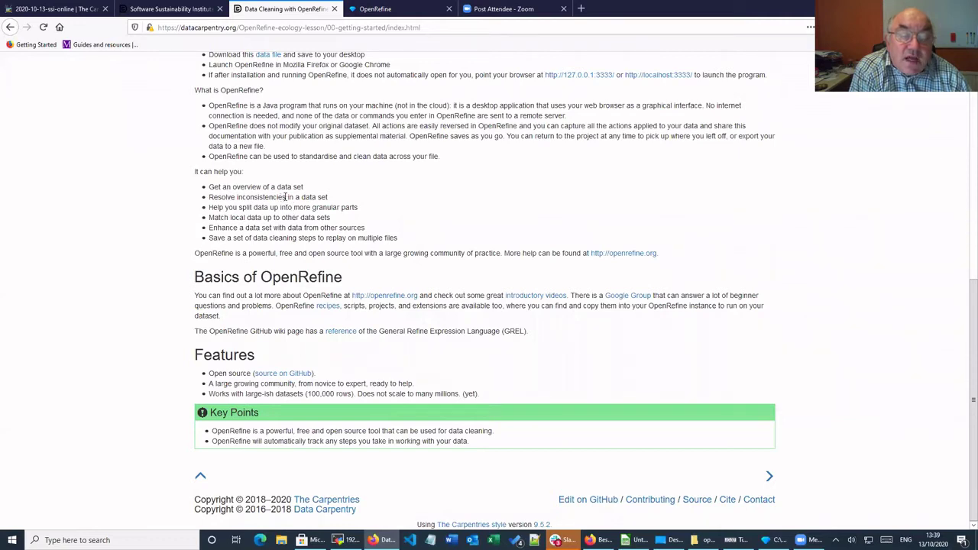
left_click_drag(286, 197, 209, 197)
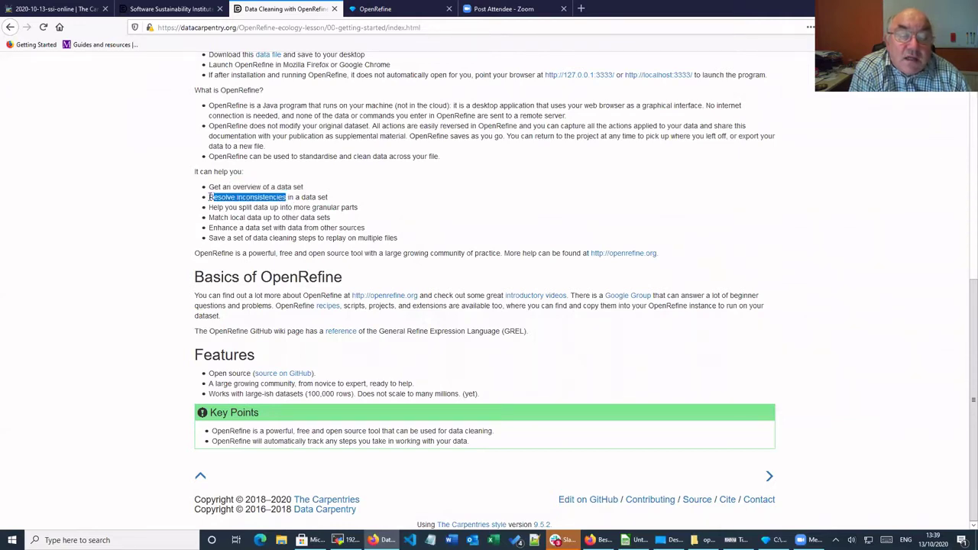
left_click(297, 213)
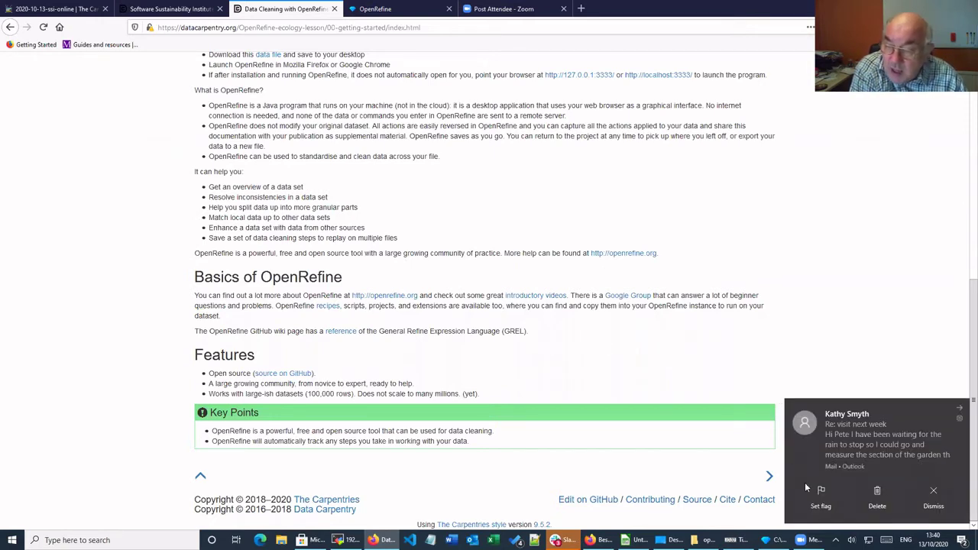
left_click(933, 493)
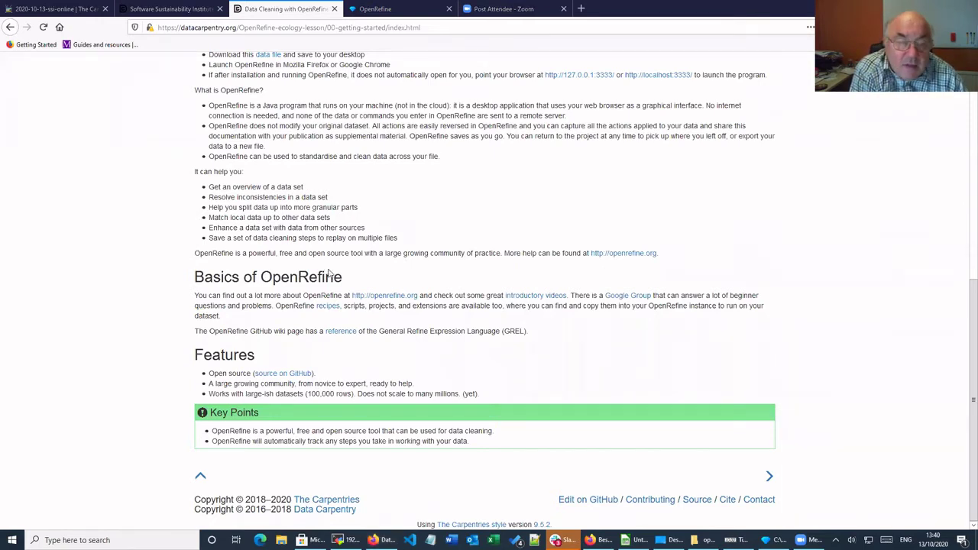
right_click(378, 301)
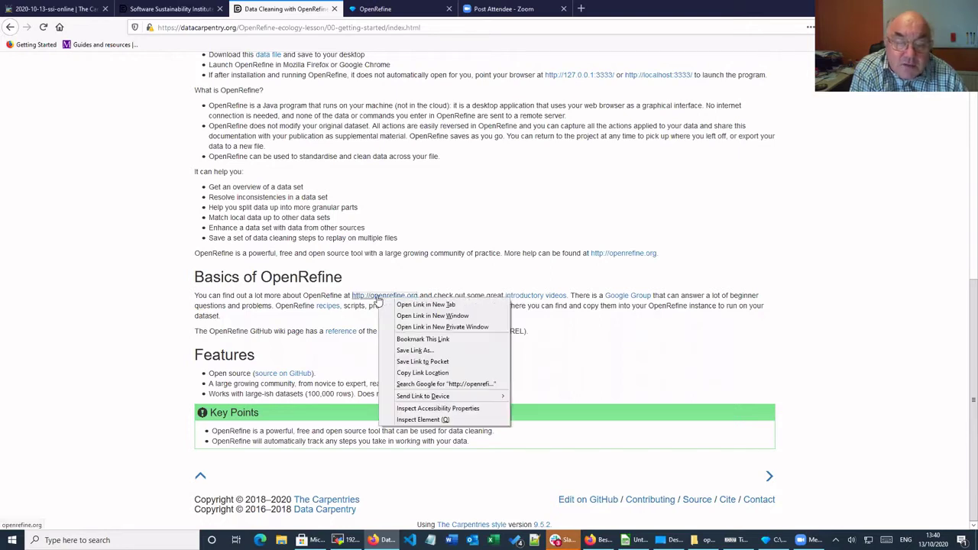
left_click(427, 304)
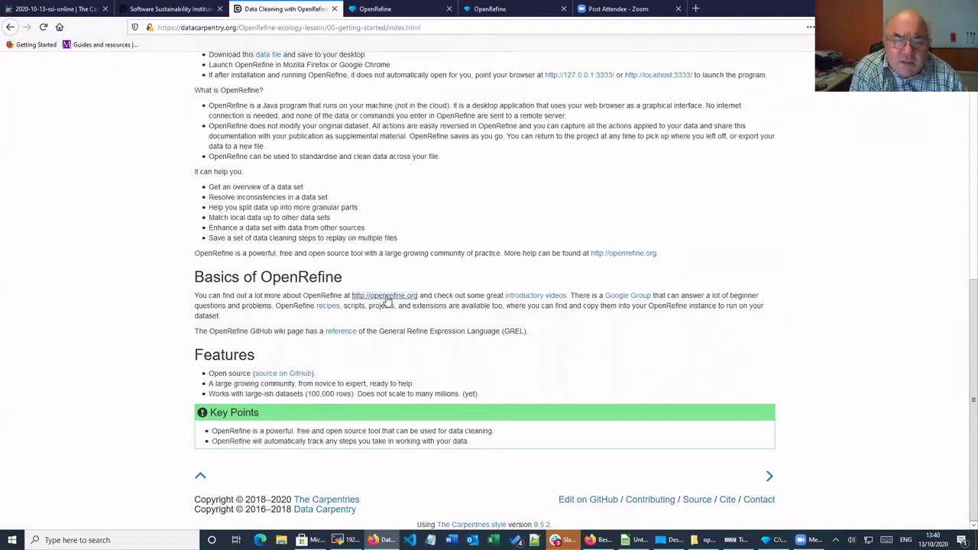
right_click(388, 298)
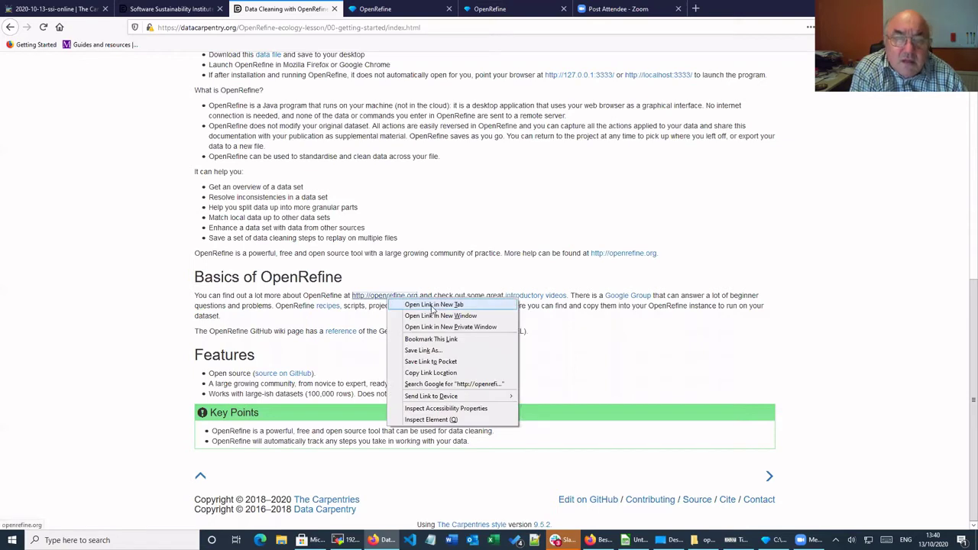
left_click(434, 305)
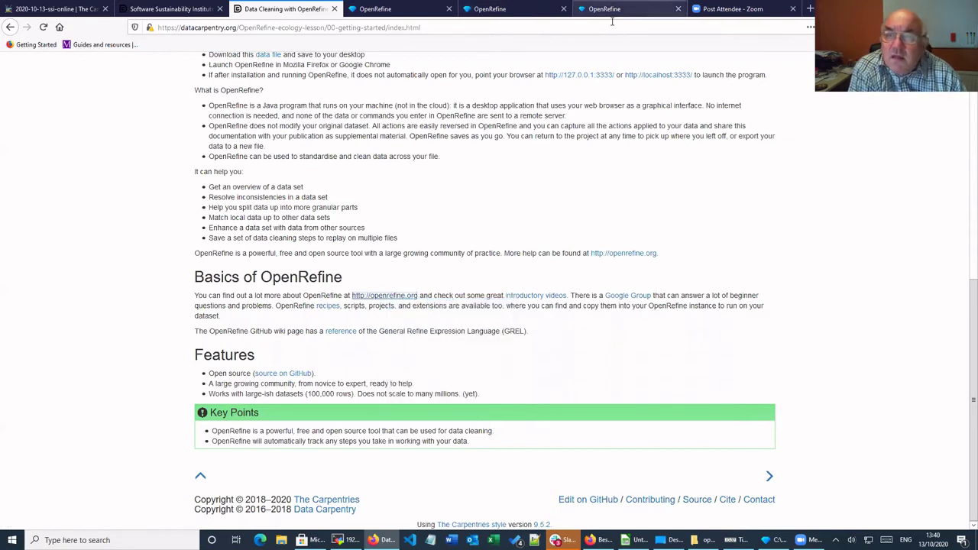
left_click(611, 11)
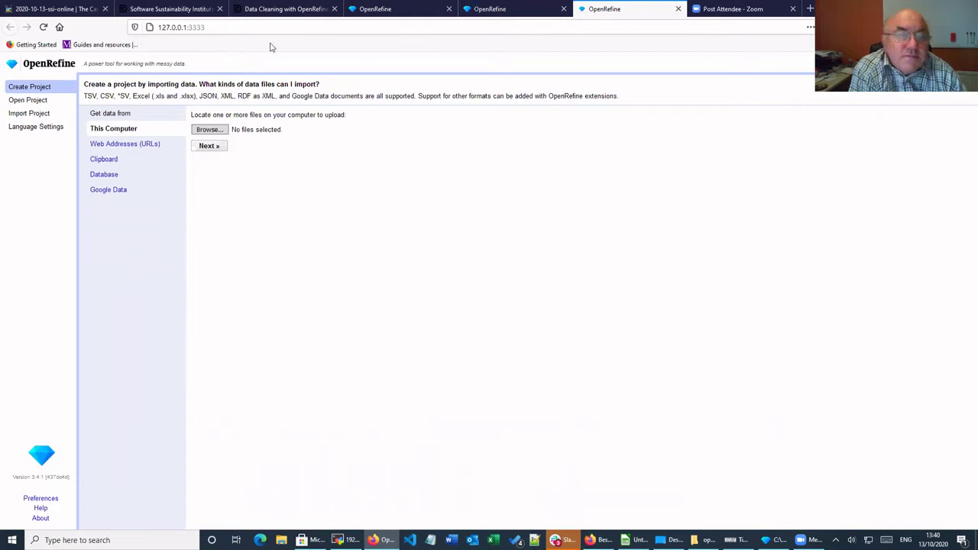
key("ctrl+shift+Tab")
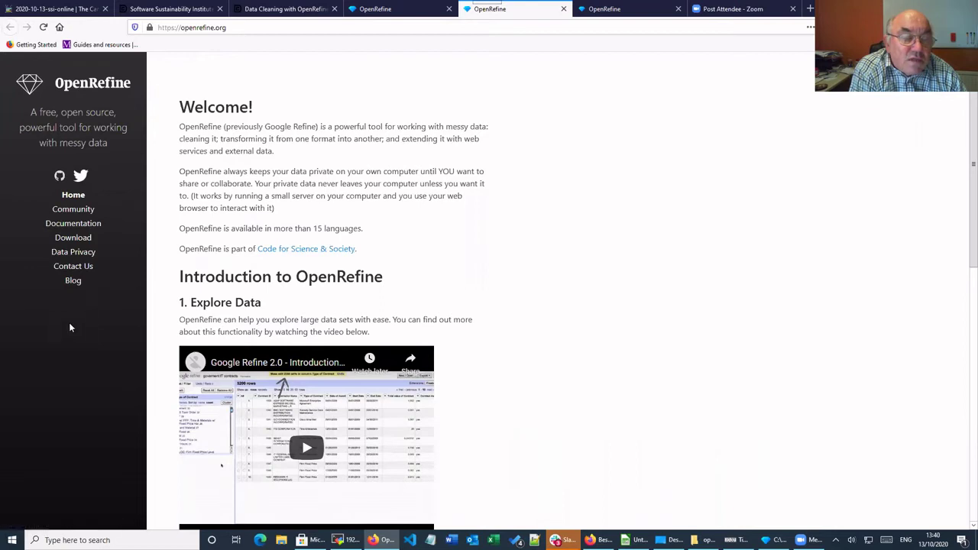
Step: Open the OpenRefine site's Documentation page and examine its user documentation, support links, online courses and book, dismissing the mail notification
left_click(69, 224)
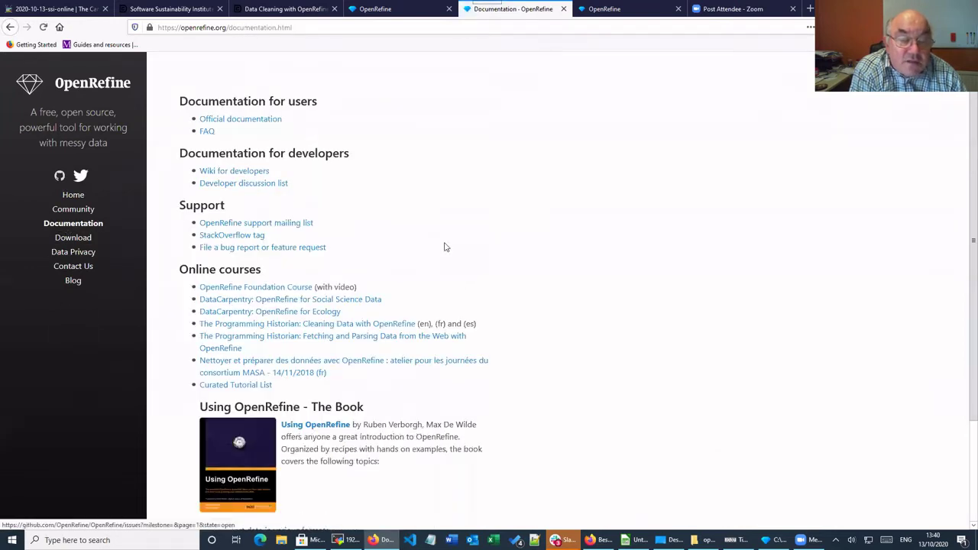
scroll(483, 197, "down", 3)
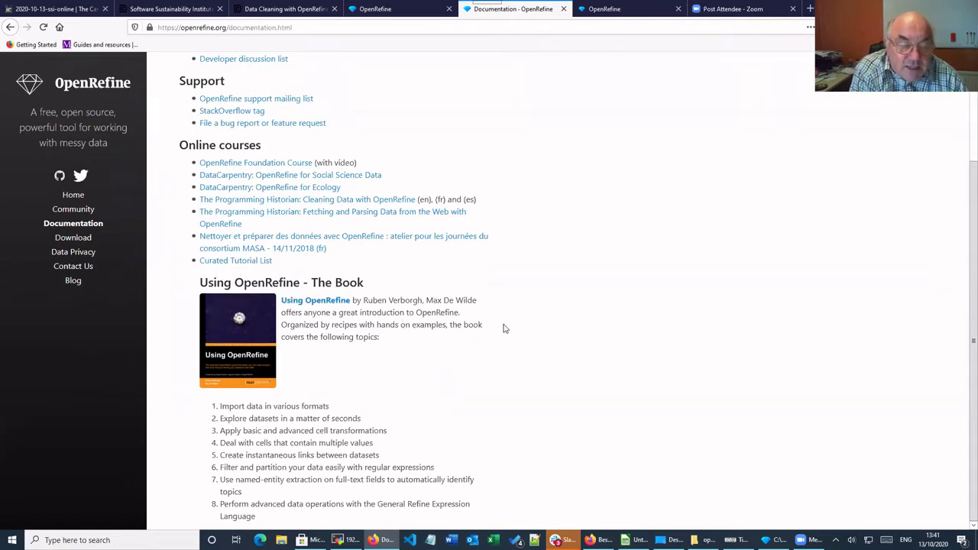
scroll(503, 329, "up", 3)
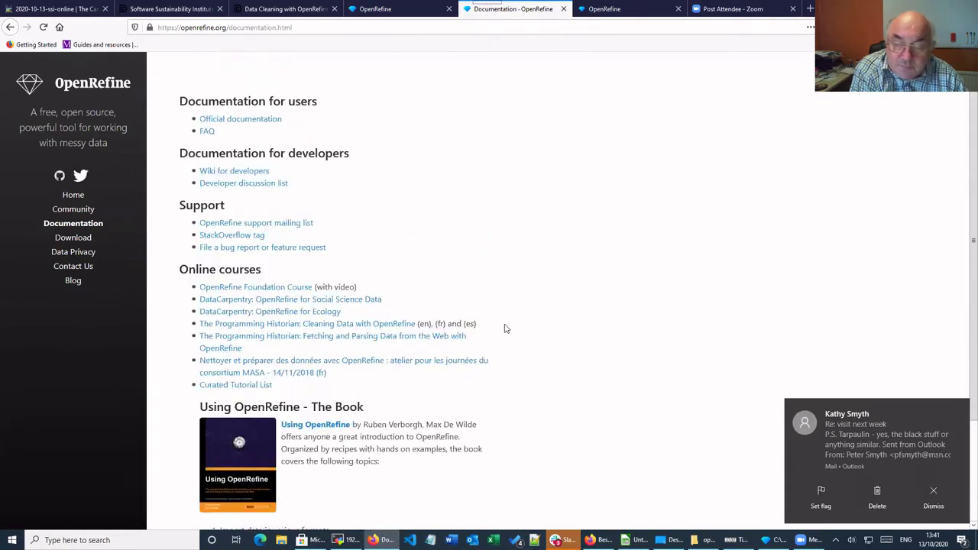
left_click(937, 496)
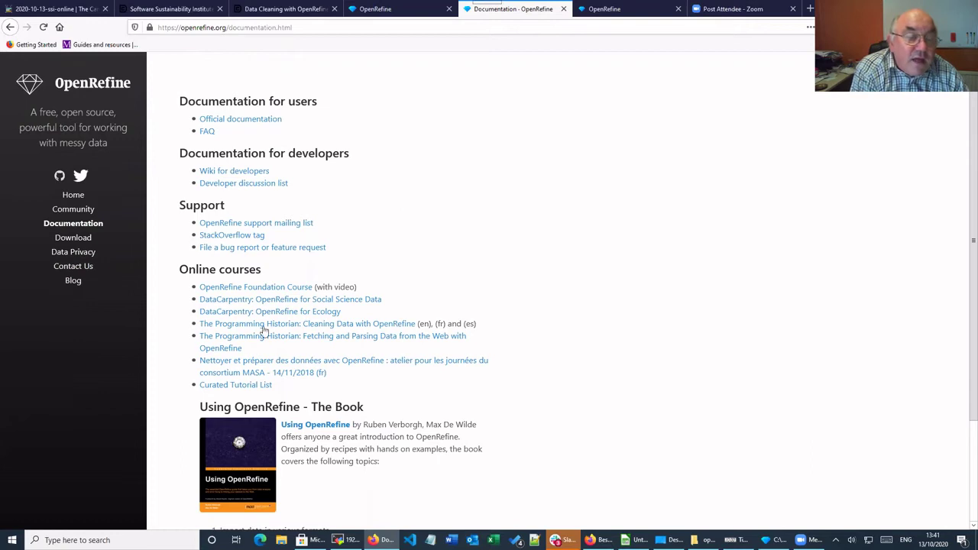
scroll(264, 329, "down", 3)
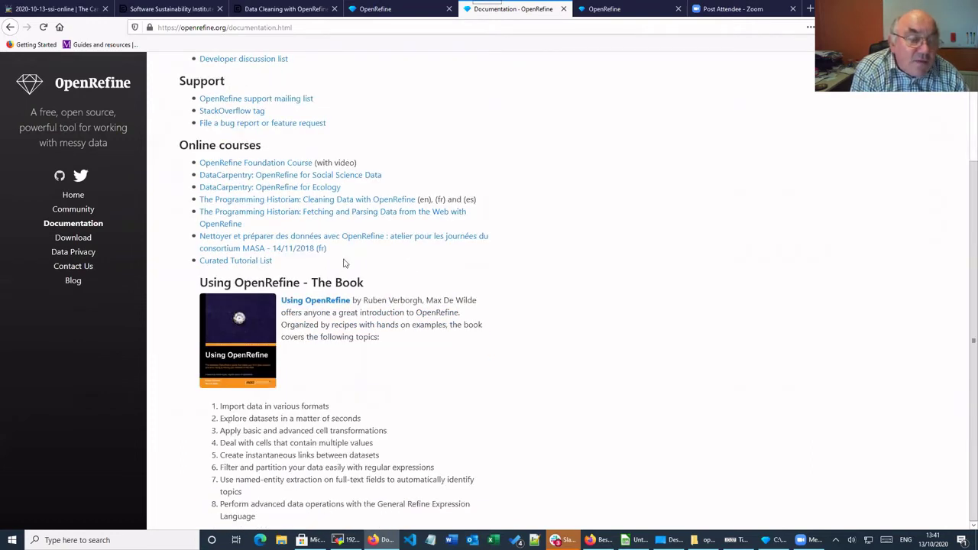
scroll(228, 311, "up", 2)
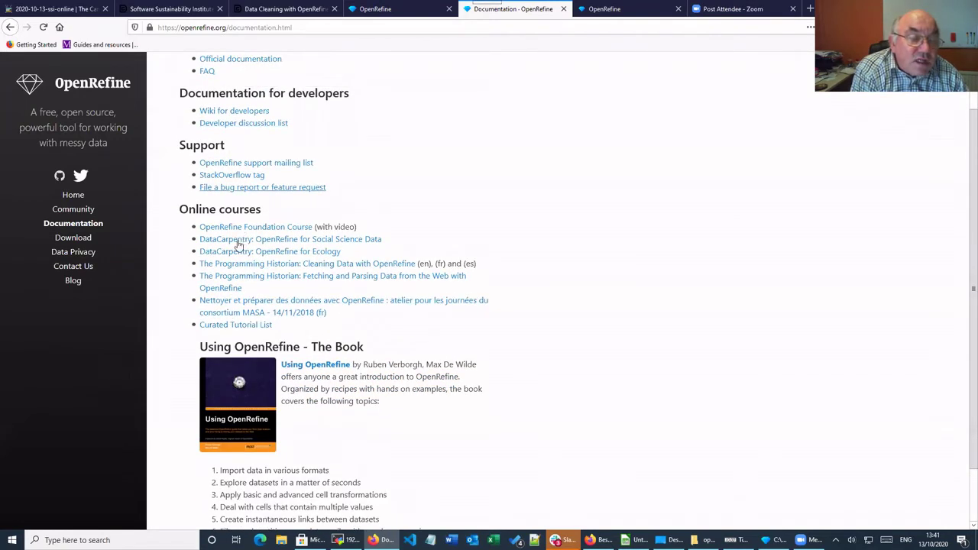
scroll(400, 192, "up", 2)
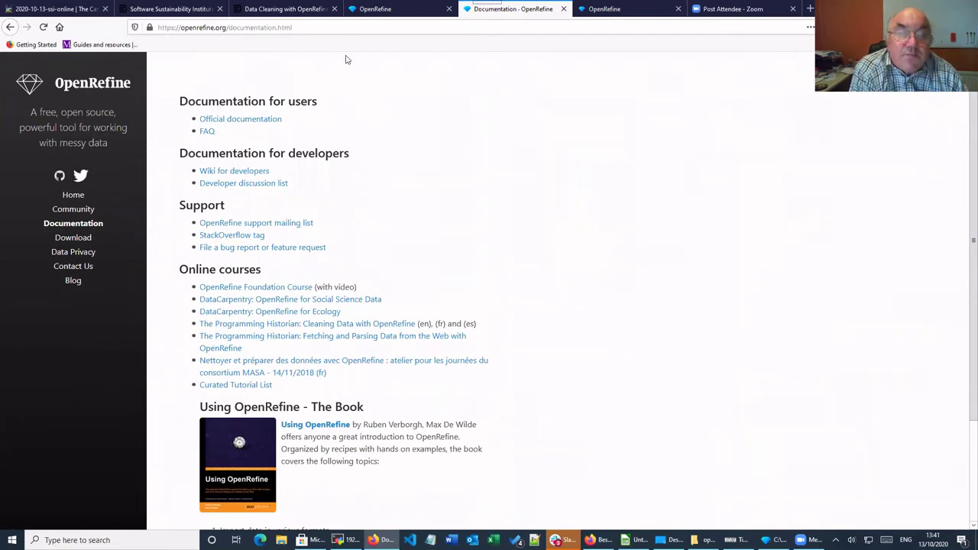
Step: Return to the lesson's Introduction page and advance to the Working with OpenRefine episode
left_click(320, 9)
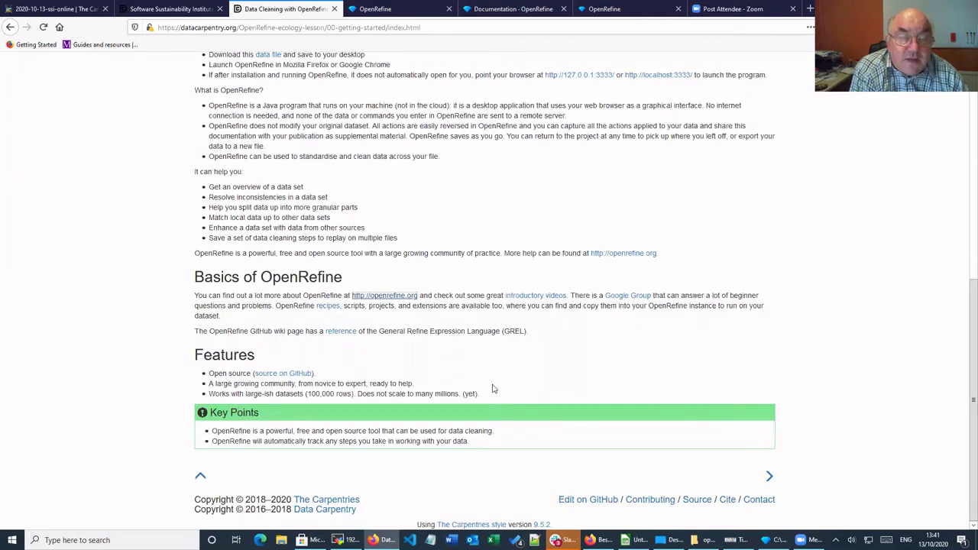
left_click(769, 478)
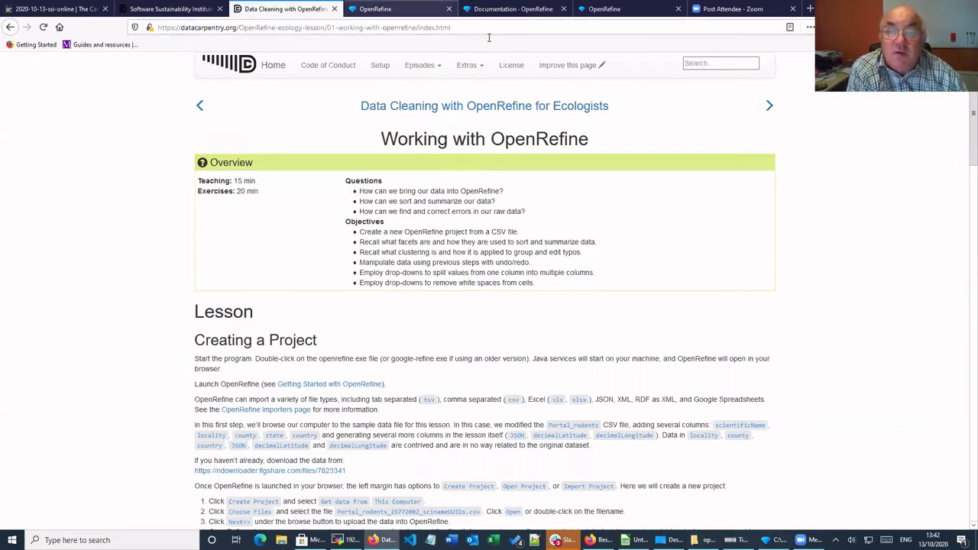
Step: Close the OpenRefine website's Welcome and Documentation pages and bring up the locally running OpenRefine at 127.0.0.1:3333
key("ctrl+Tab")
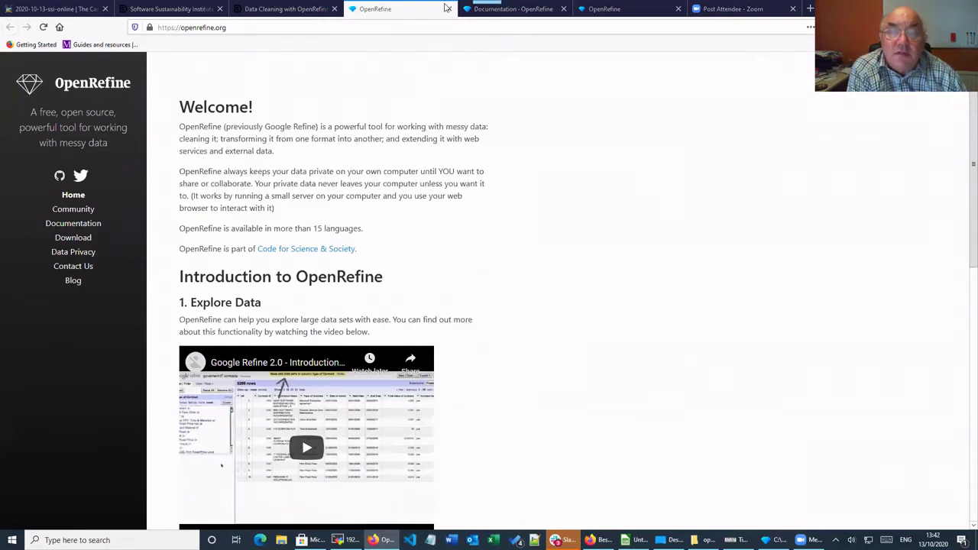
left_click(448, 9)
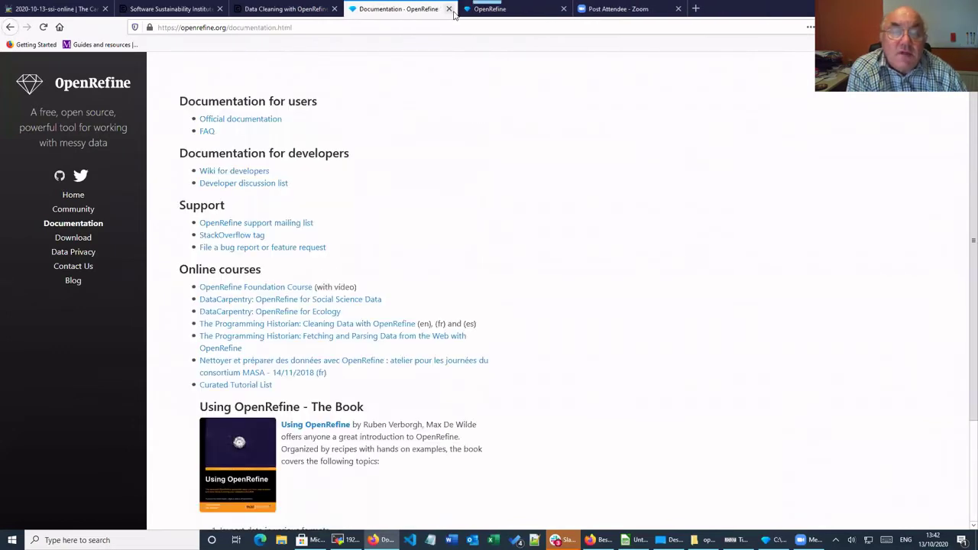
left_click(449, 9)
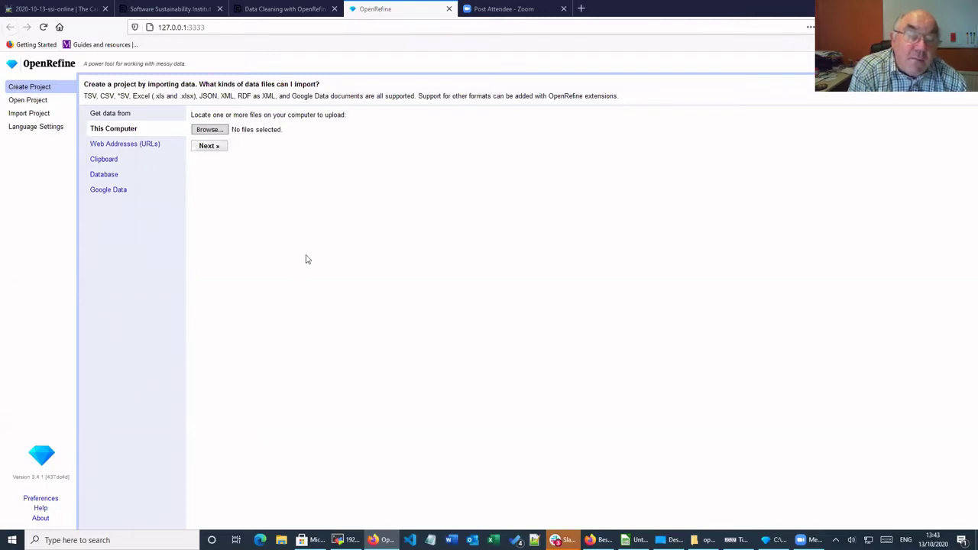
Step: Review the Open Project, Import Project and Language Settings pages, including the language choices, and return to Create Project
left_click(30, 104)
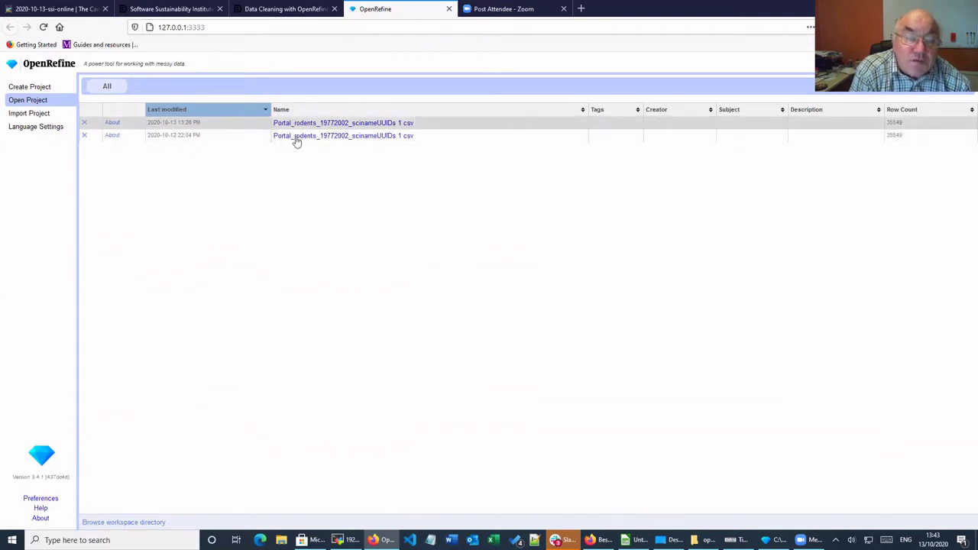
left_click(28, 114)
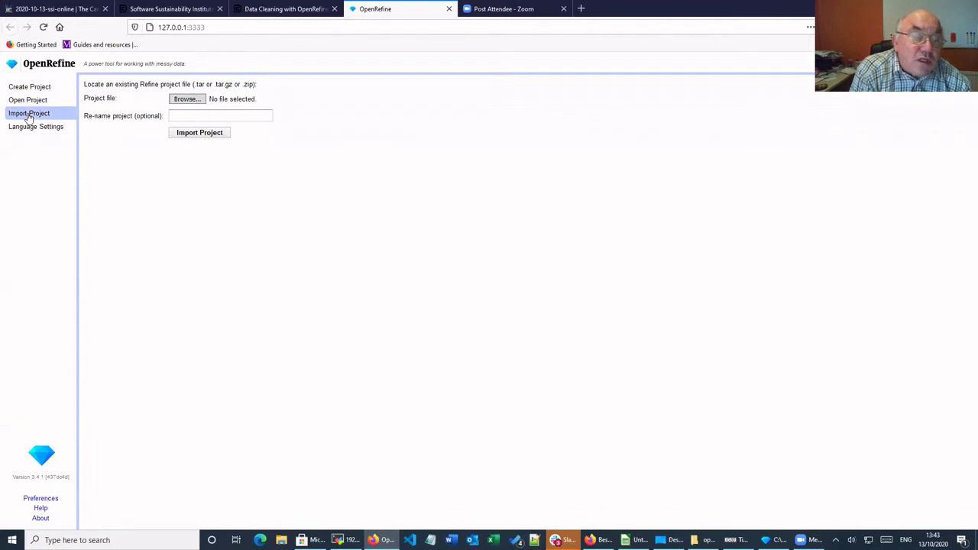
left_click(35, 130)
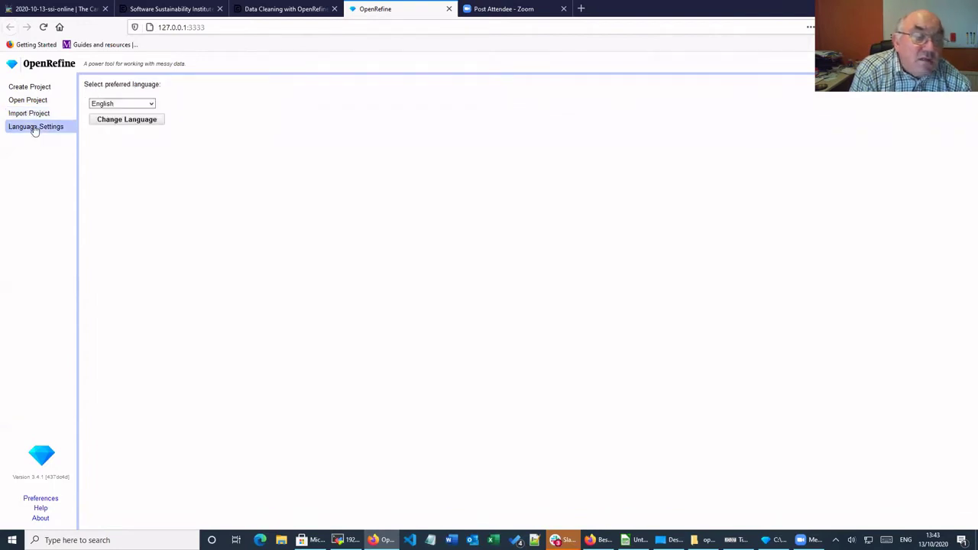
left_click(151, 104)
left_click(151, 105)
left_click(27, 88)
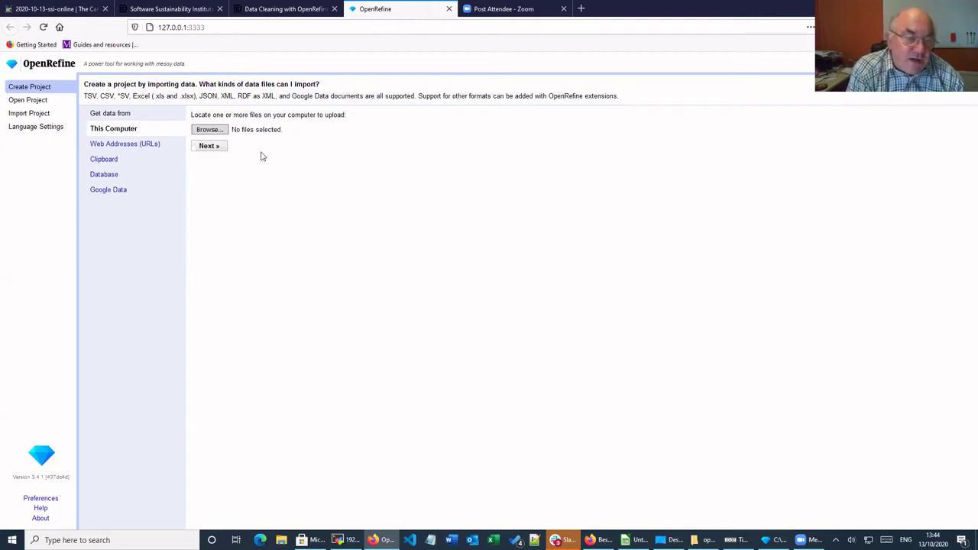
Step: Load Portal_rodents_19772002_scinameUUIDs (1).csv from the Downloads folder as project data and proceed to its parsing preview
left_click(209, 130)
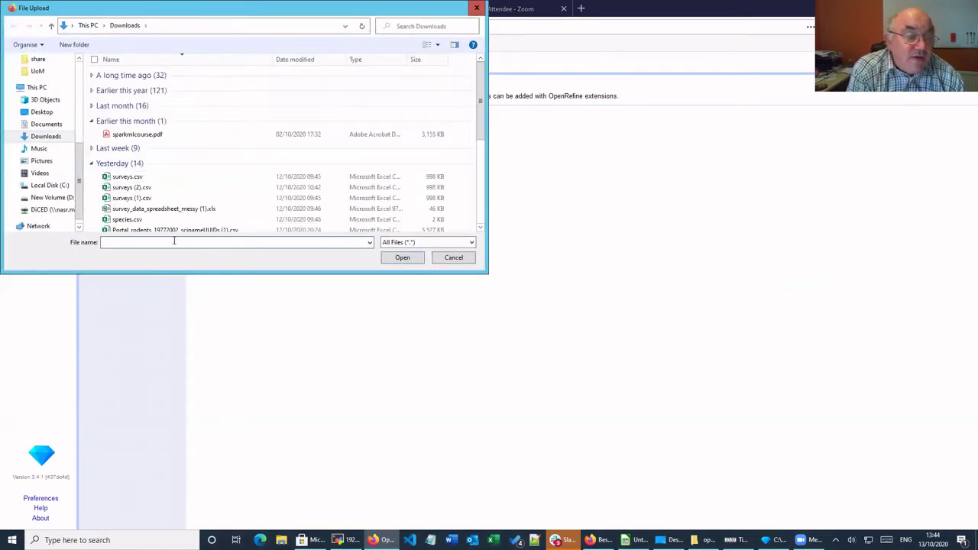
left_click_drag(227, 269, 245, 341)
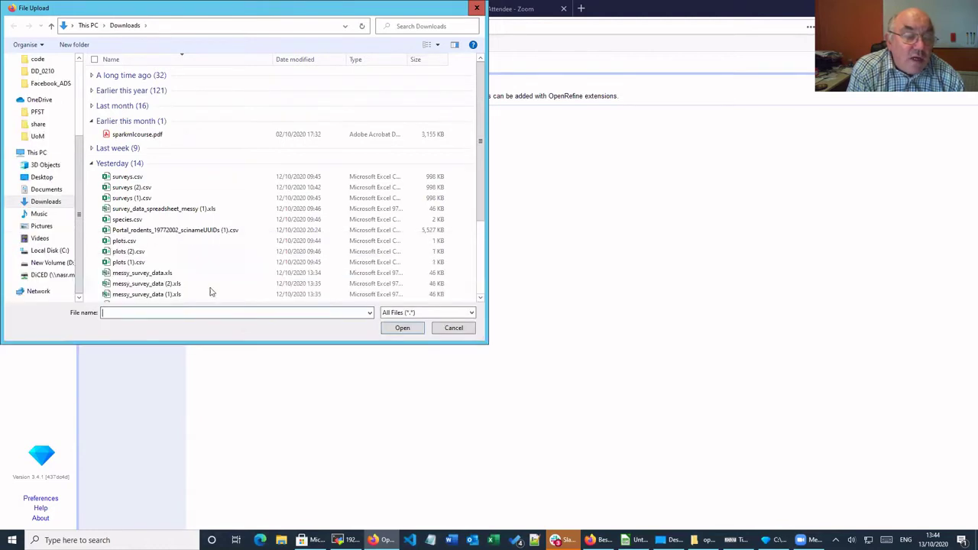
left_click(171, 230)
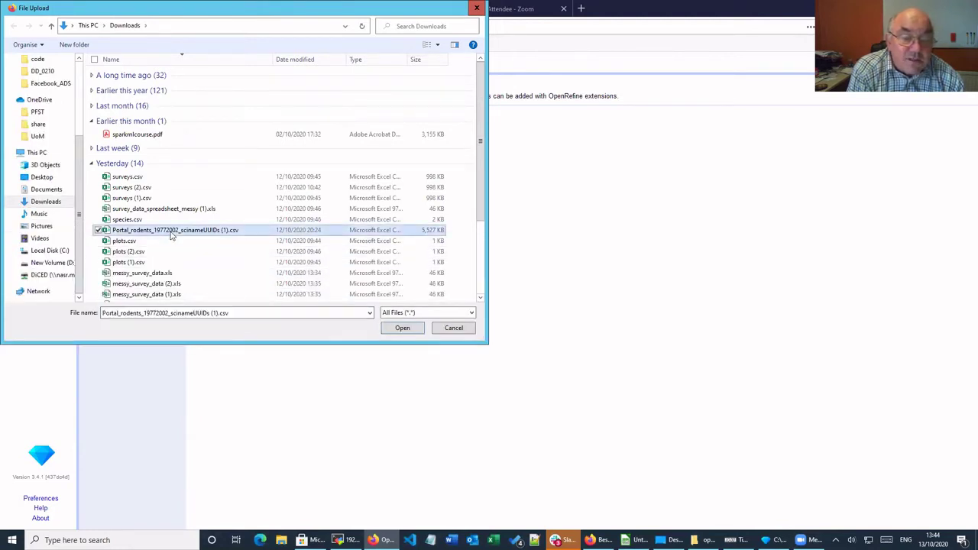
left_click(403, 329)
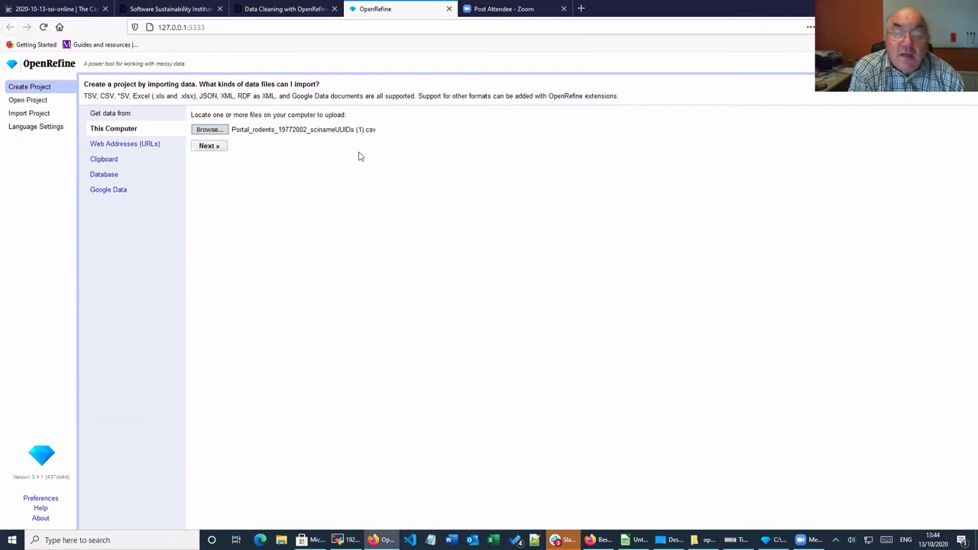
left_click(208, 148)
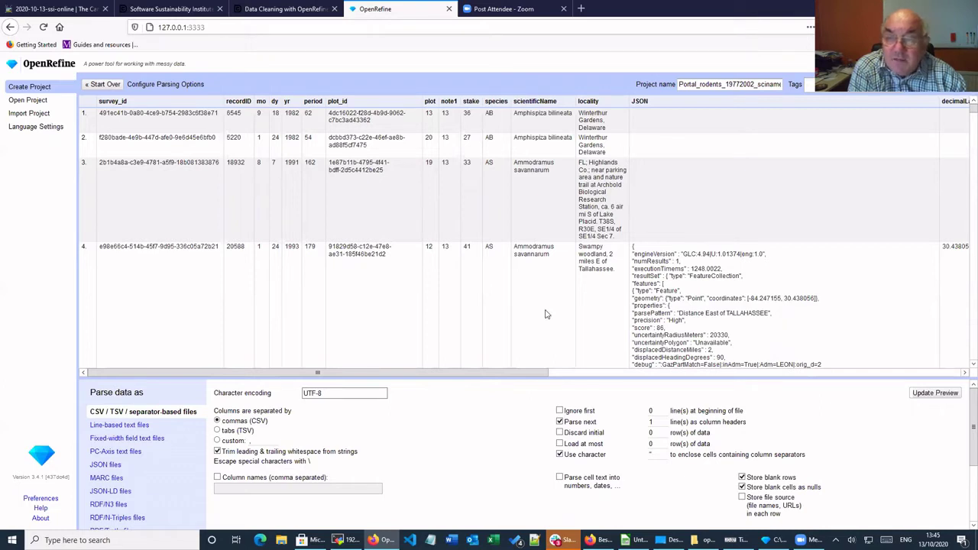
Step: Examine the preview's columns and rows, highlighting the JSON text in row 4
left_click_drag(459, 373, 273, 349)
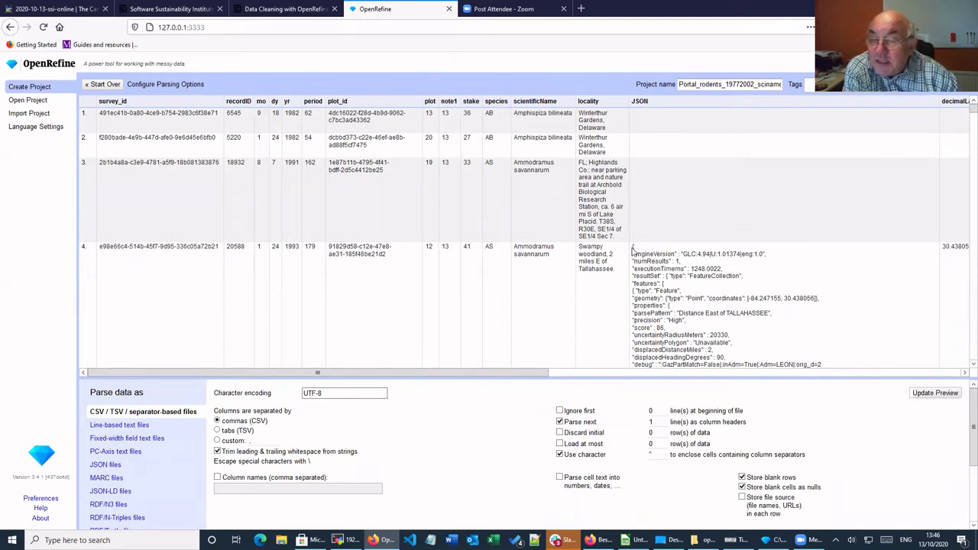
left_click_drag(632, 248, 738, 352)
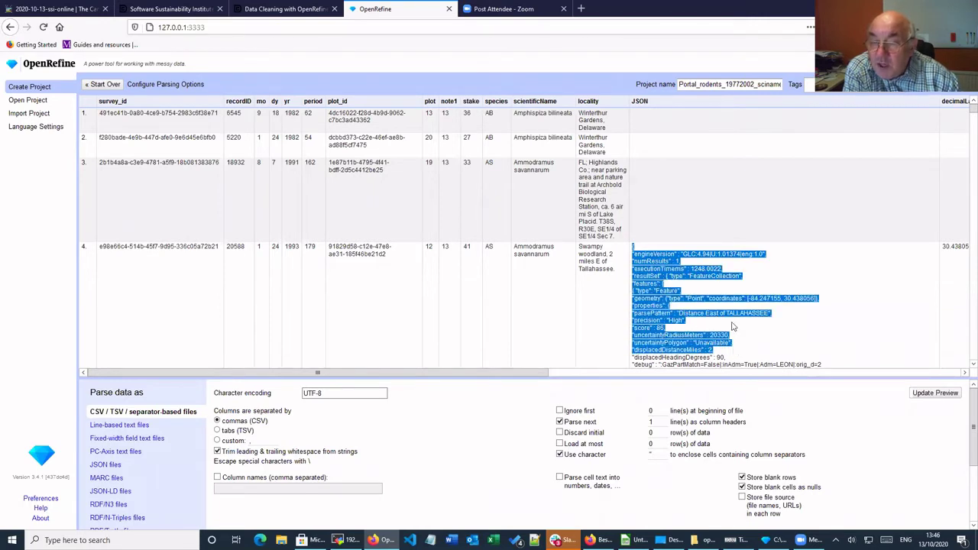
left_click(733, 326)
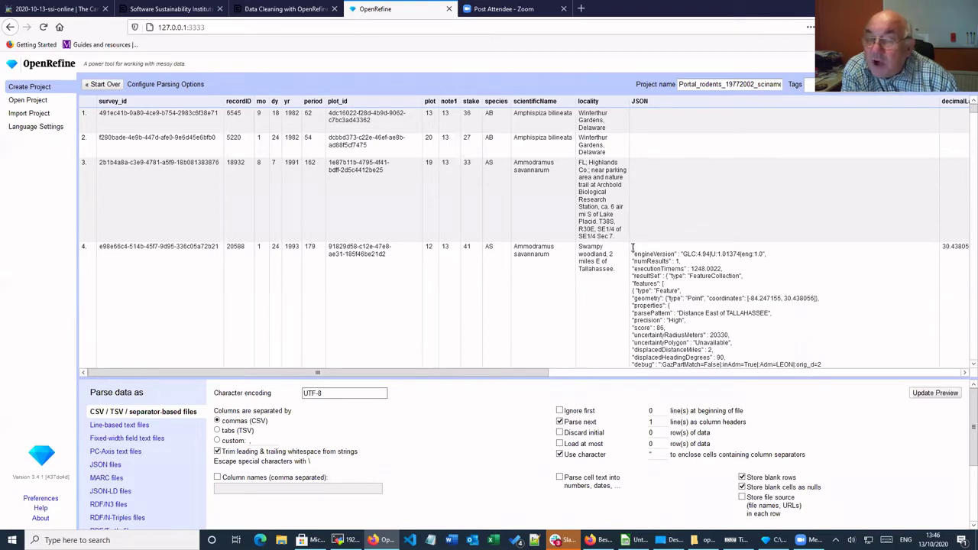
left_click_drag(633, 247, 820, 366)
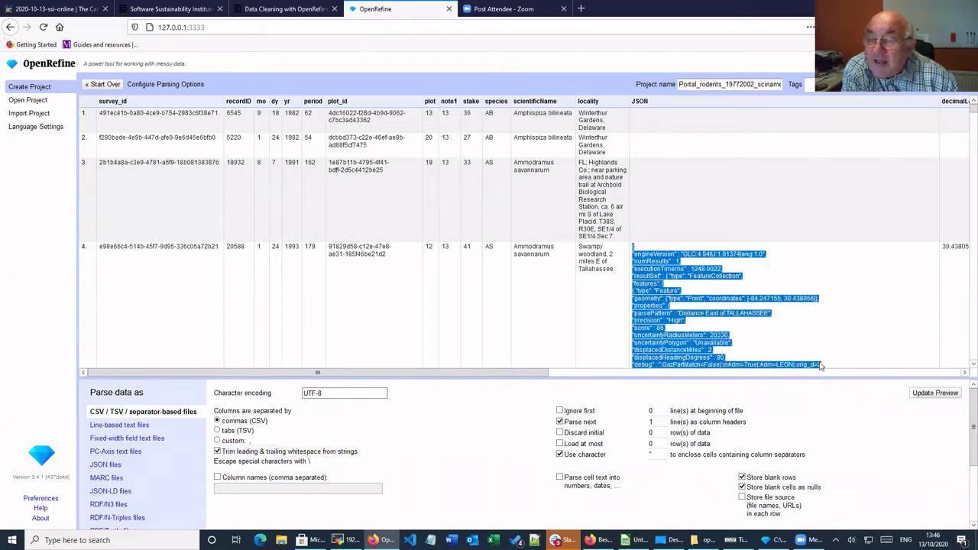
left_click(742, 276)
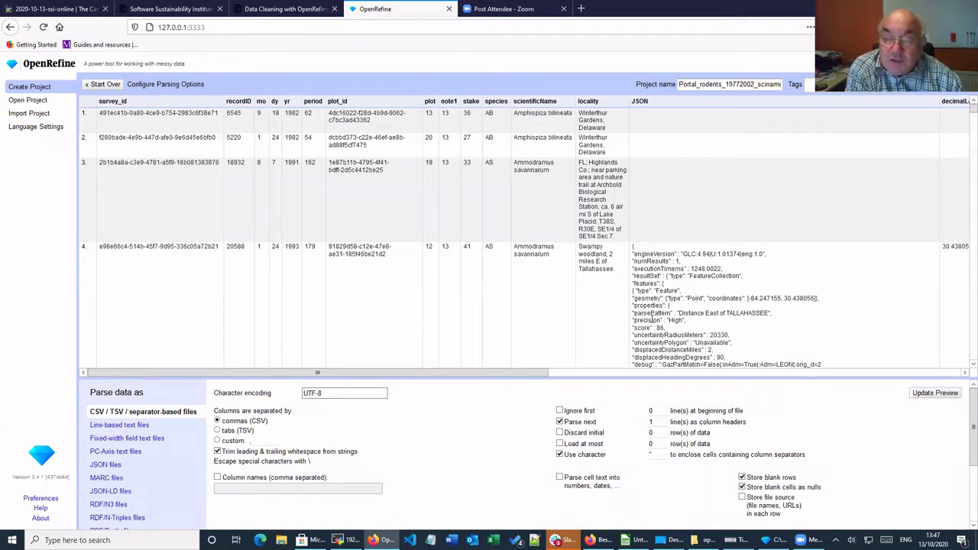
scroll(472, 255, "down", 2)
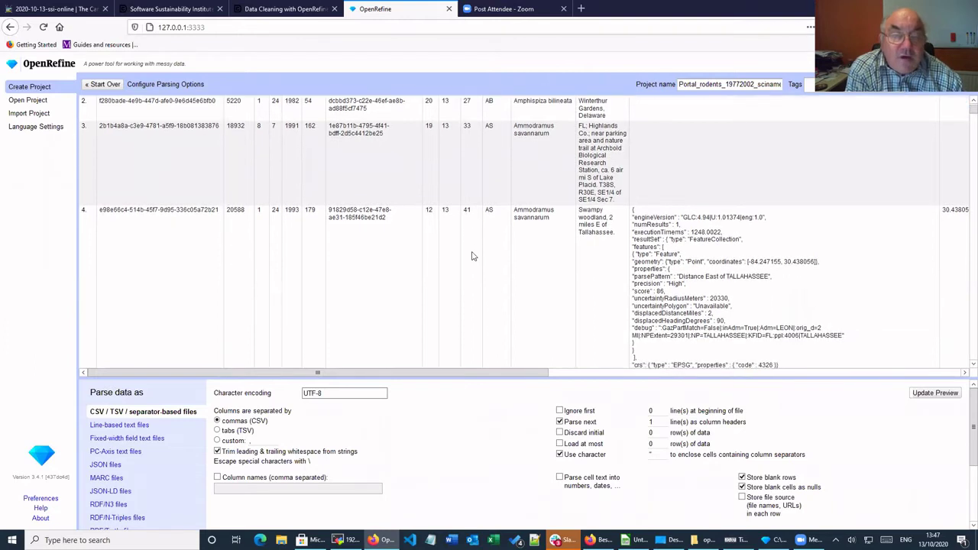
scroll(471, 255, "up", 2)
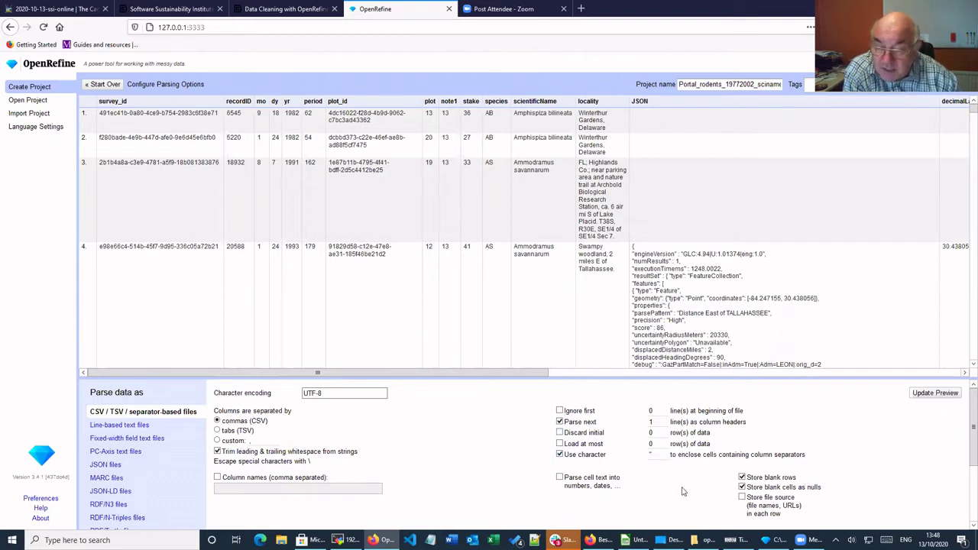
Step: Look over the parsing options and the available character encodings, leaving the encoding selection without choosing one
scroll(680, 486, "down", 2)
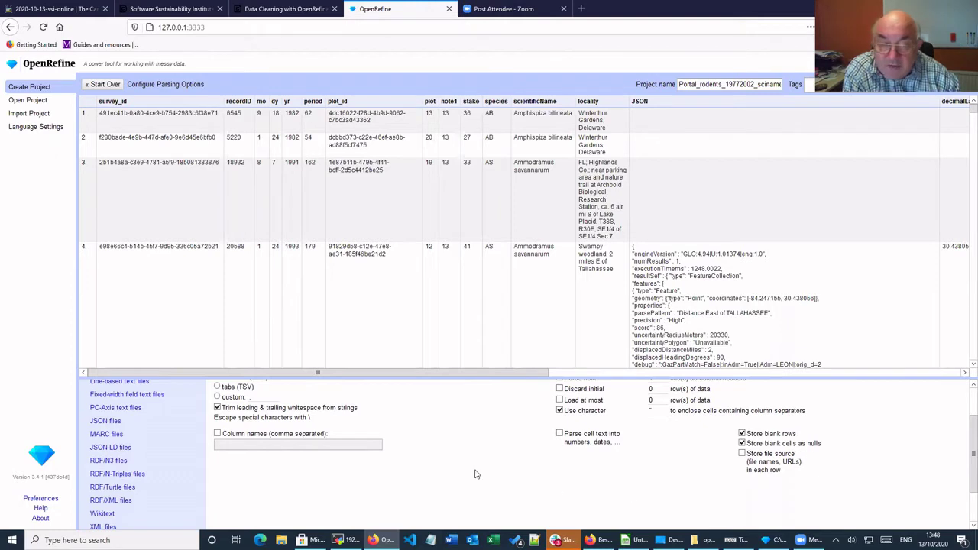
scroll(457, 463, "up", 1)
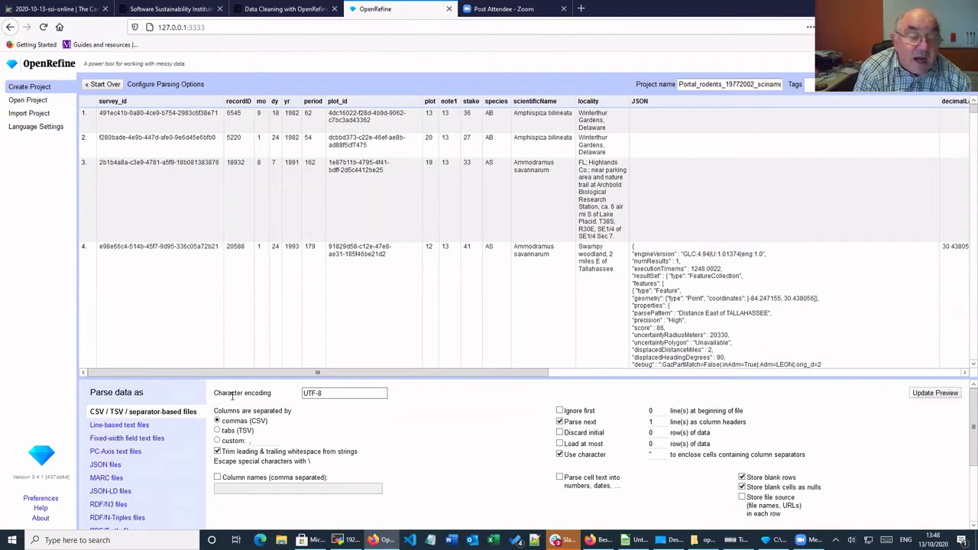
left_click(324, 394)
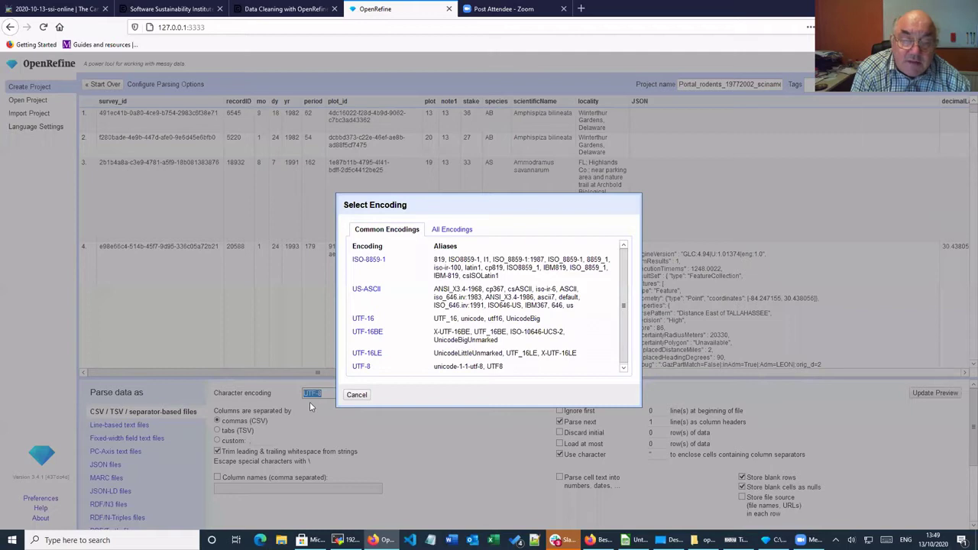
left_click(357, 395)
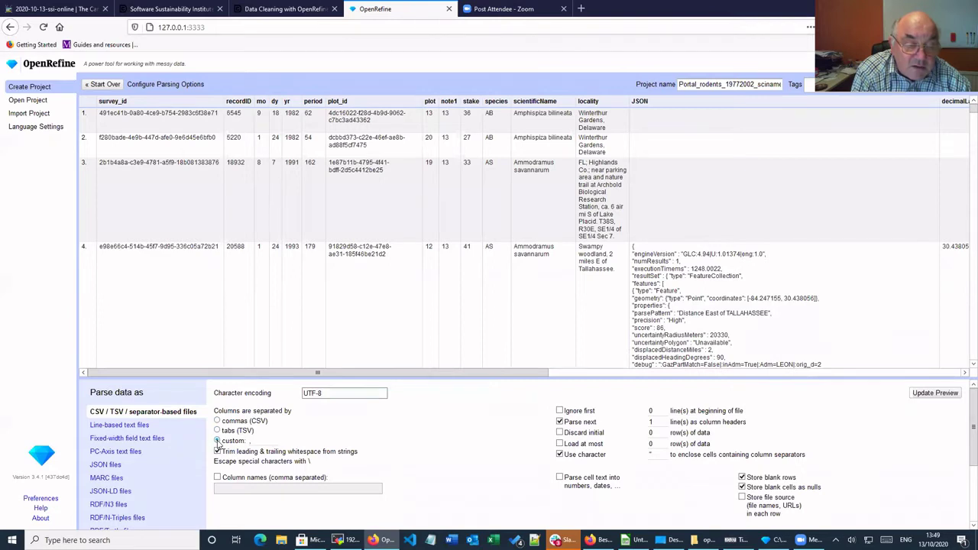
Step: Try the custom and tabs (TSV) column separators on the preview, highlight part of the unsplit header, and restore commas (CSV)
left_click(217, 442)
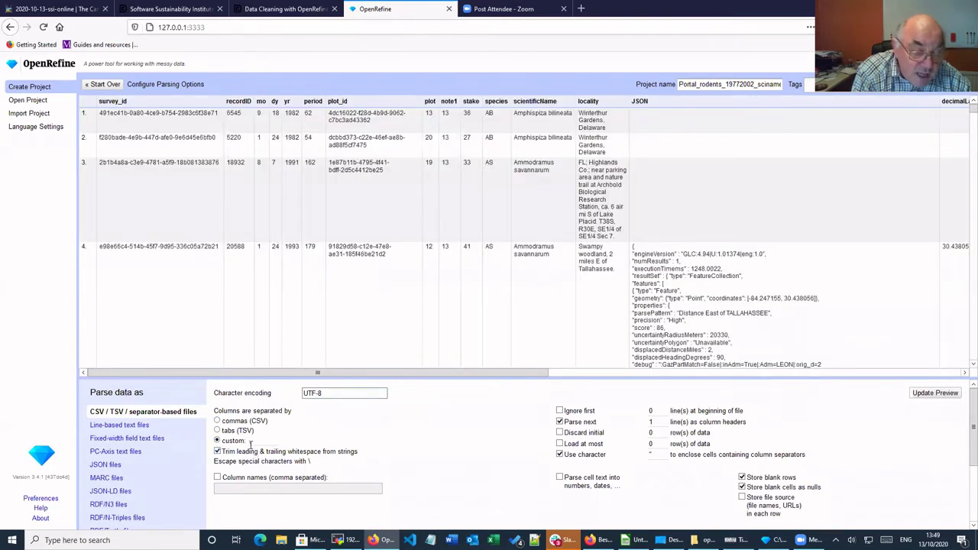
left_click(249, 441)
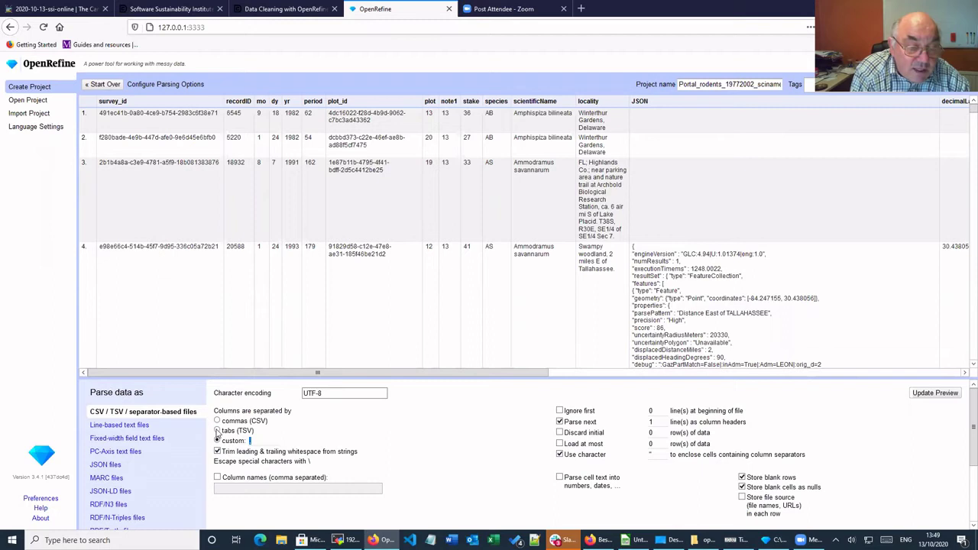
left_click(217, 431)
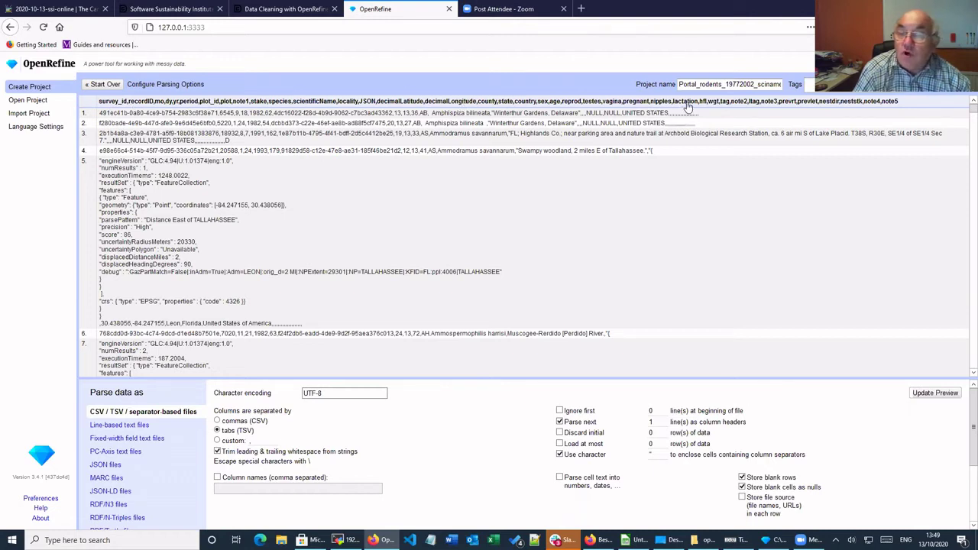
double_click(726, 101)
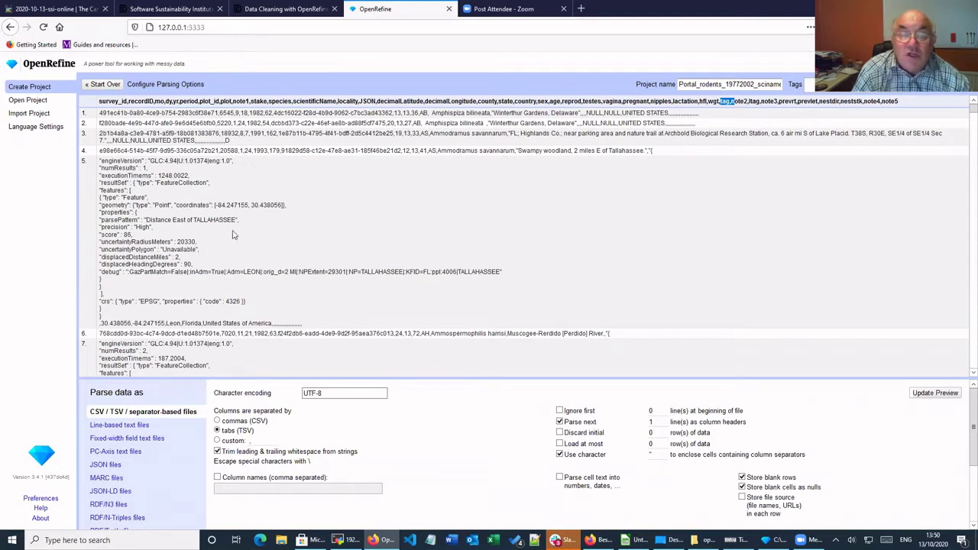
left_click(345, 203)
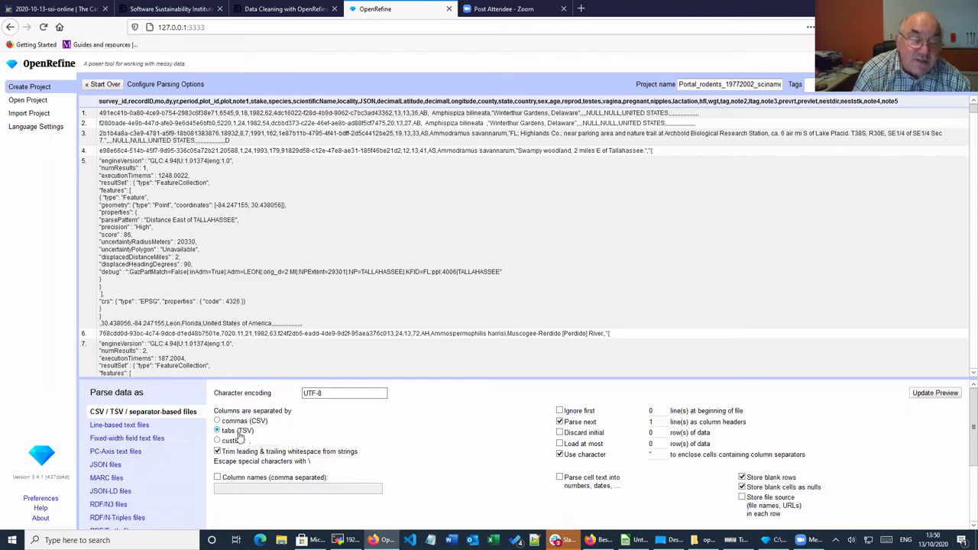
left_click(217, 421)
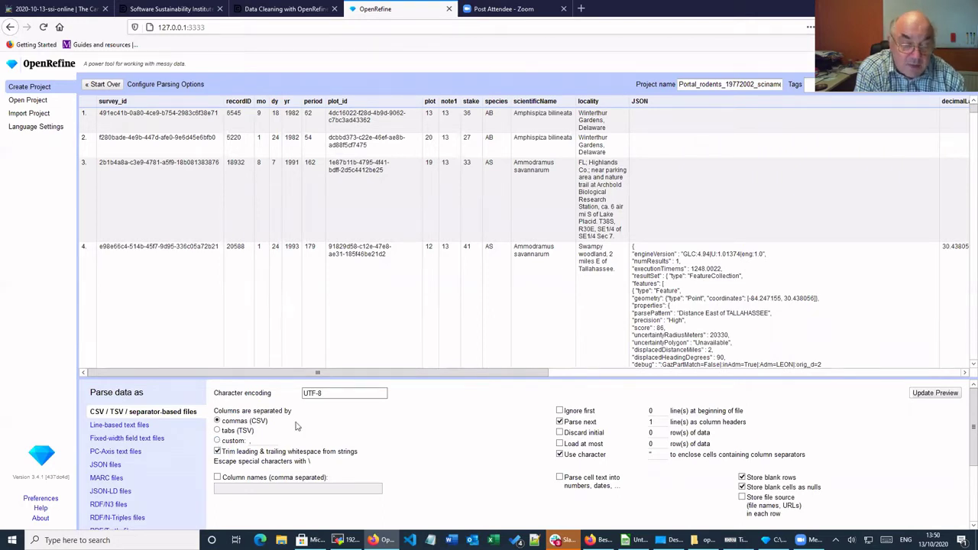
Step: Examine the remaining CSV parsing options and the list of supported file formats, from line-based text to Excel files
scroll(430, 390, "down", 1)
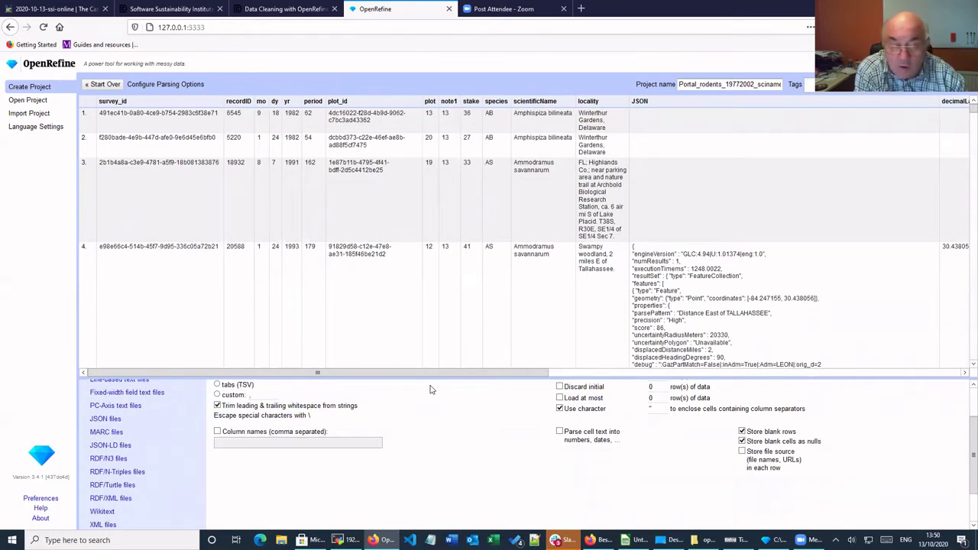
scroll(430, 390, "up", 2)
scroll(143, 466, "down", 3)
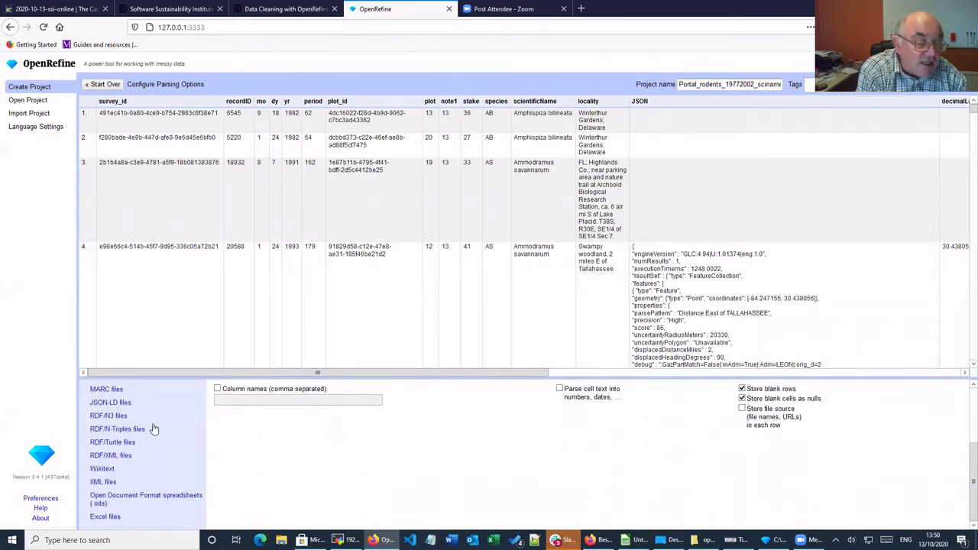
scroll(154, 430, "up", 2)
scroll(154, 429, "down", 3)
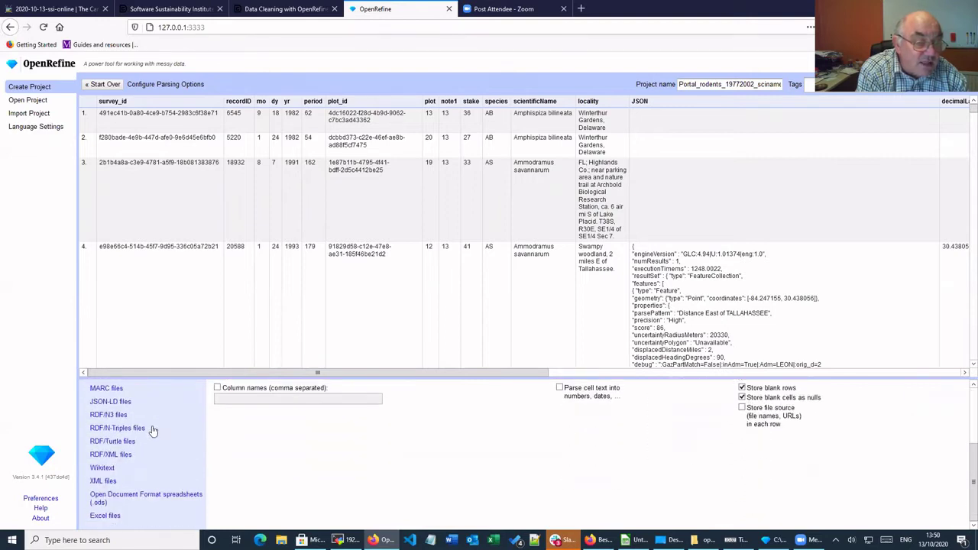
scroll(153, 432, "up", 2)
scroll(153, 433, "up", 1)
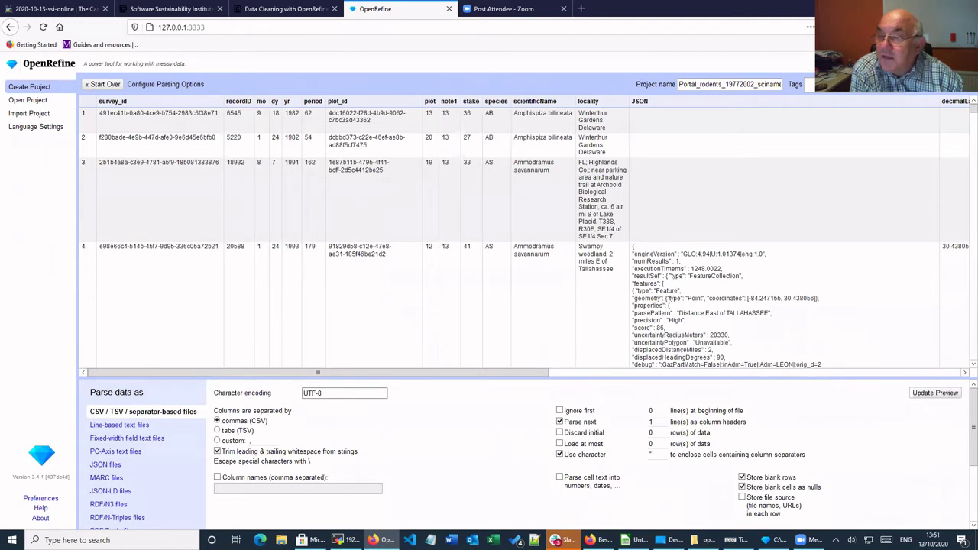
Step: Create the project from the rodents CSV with the current parsing options and look through its first rows
left_click(856, 84)
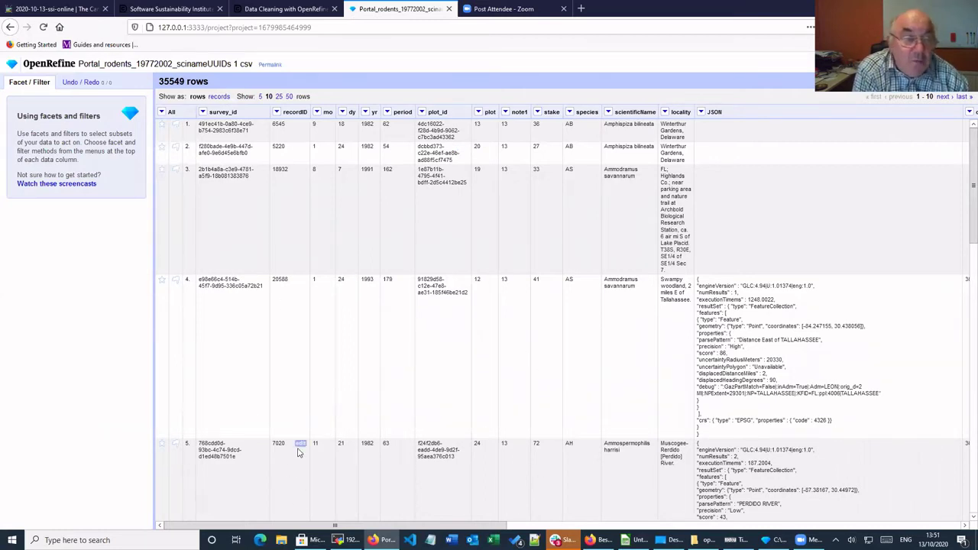
scroll(417, 259, "down", 10)
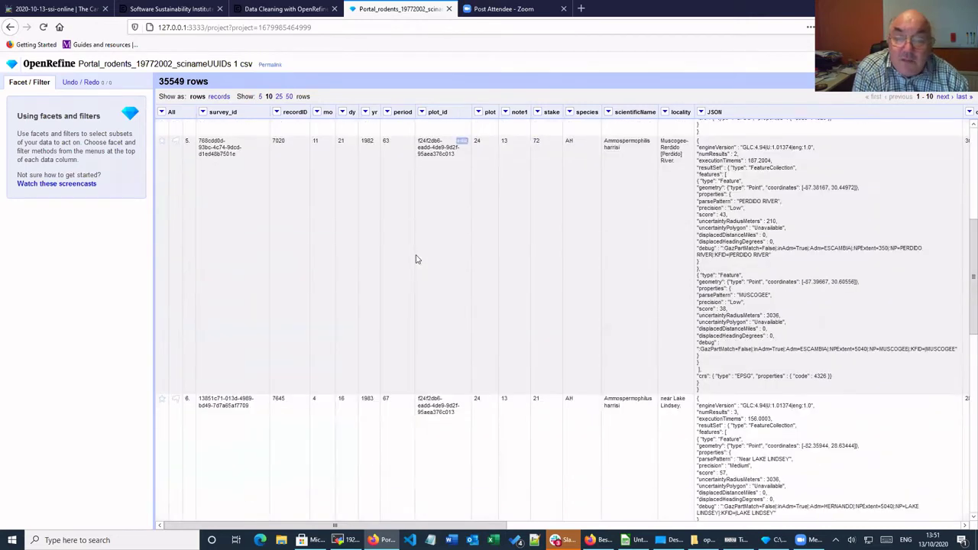
Step: Show 50 rows per page and look through the rodent survey records from the first row
scroll(420, 259, "up", 6)
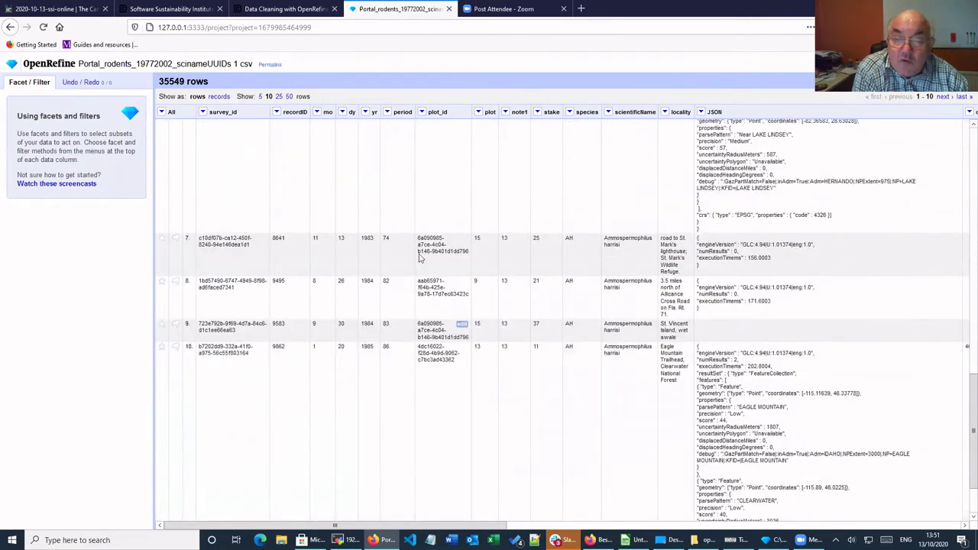
scroll(421, 258, "up", 5)
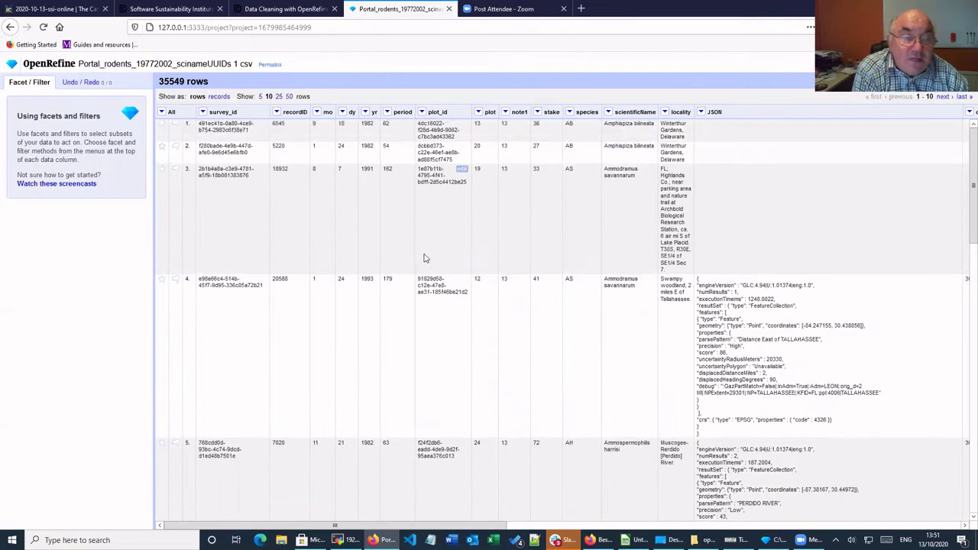
left_click(288, 97)
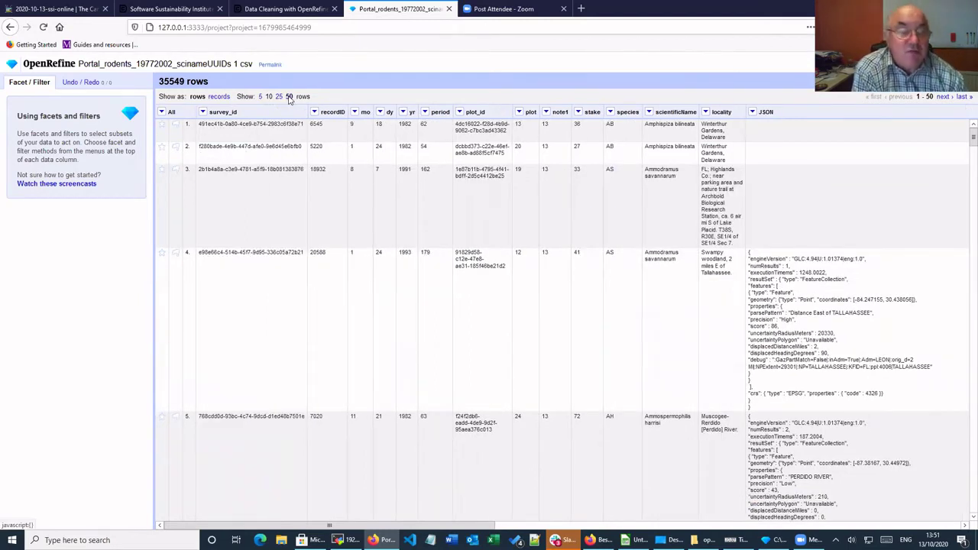
scroll(441, 347, "down", 1)
scroll(441, 347, "down", 5)
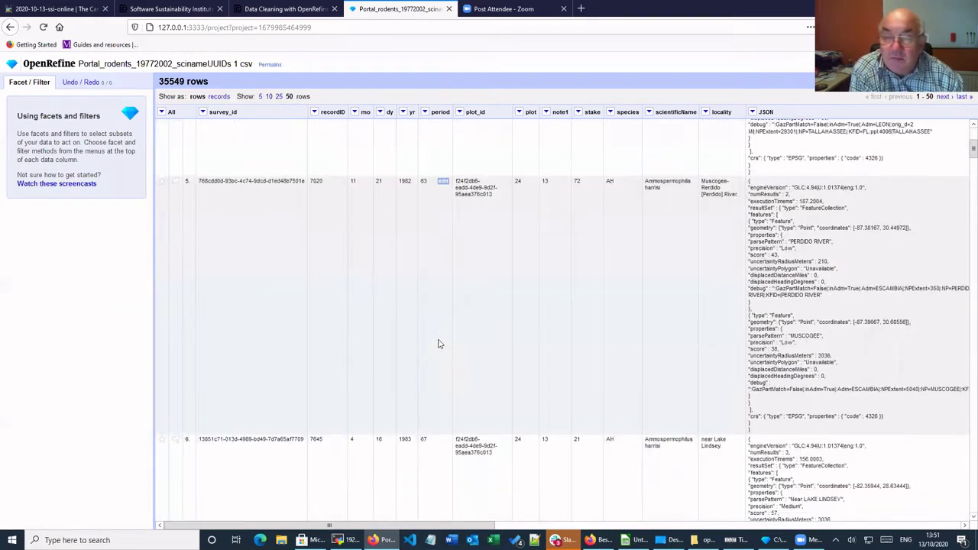
scroll(440, 344, "up", 6)
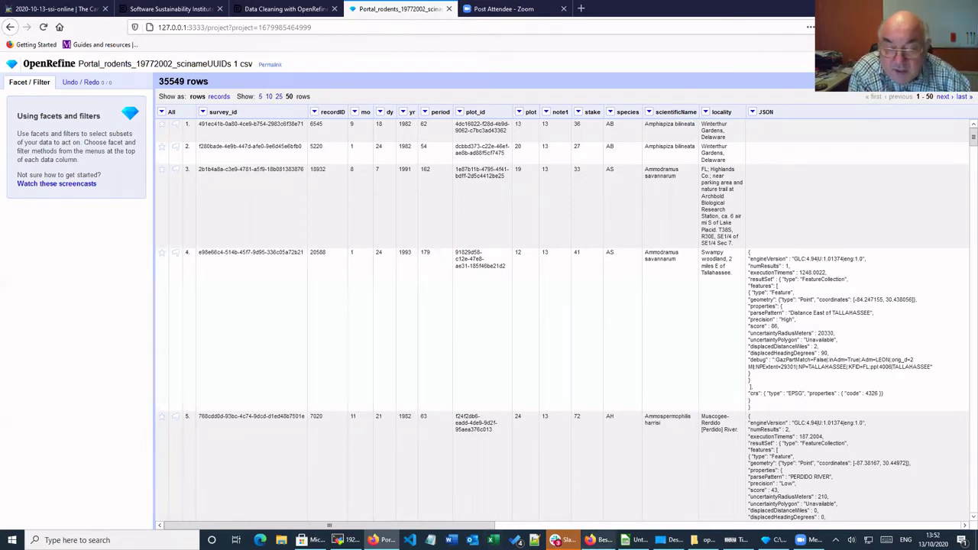
Step: Go to the lesson page and read the Faceting section, highlighting 'Text facet' and the scientificName column reference
left_click(600, 541)
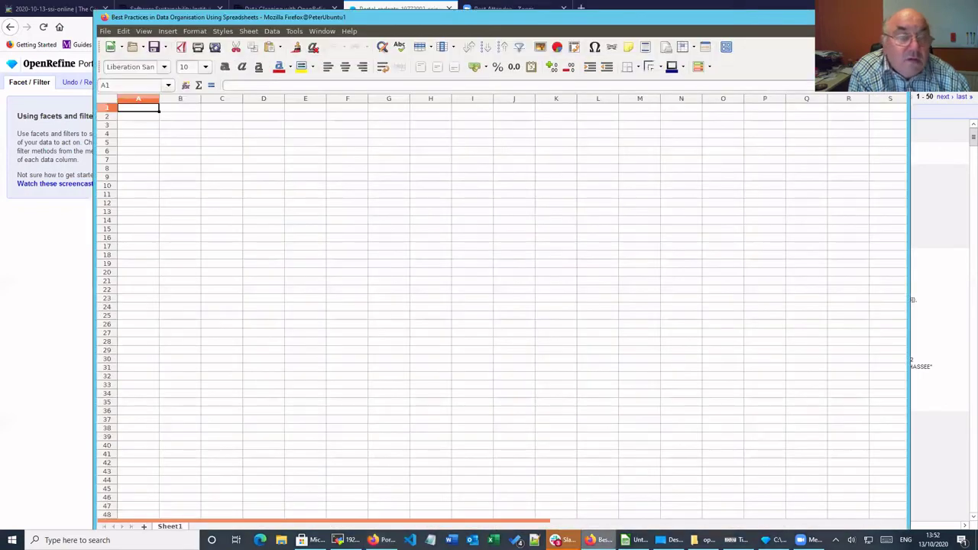
key("alt+Tab")
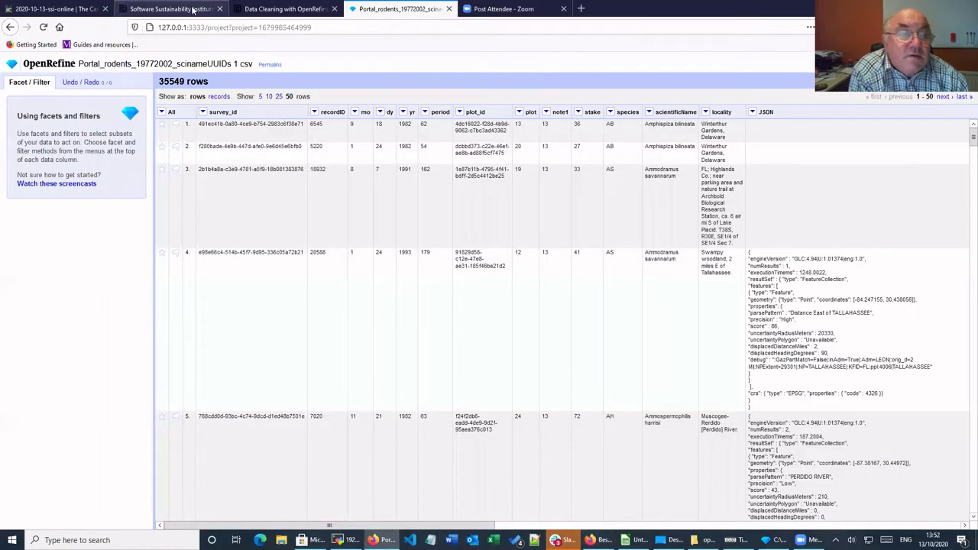
left_click(277, 9)
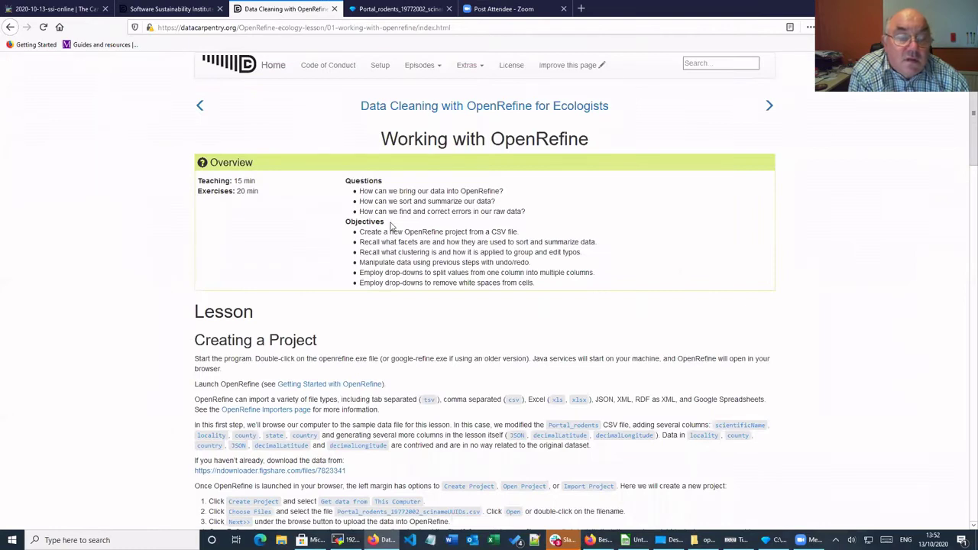
scroll(390, 222, "down", 3)
scroll(391, 223, "down", 2)
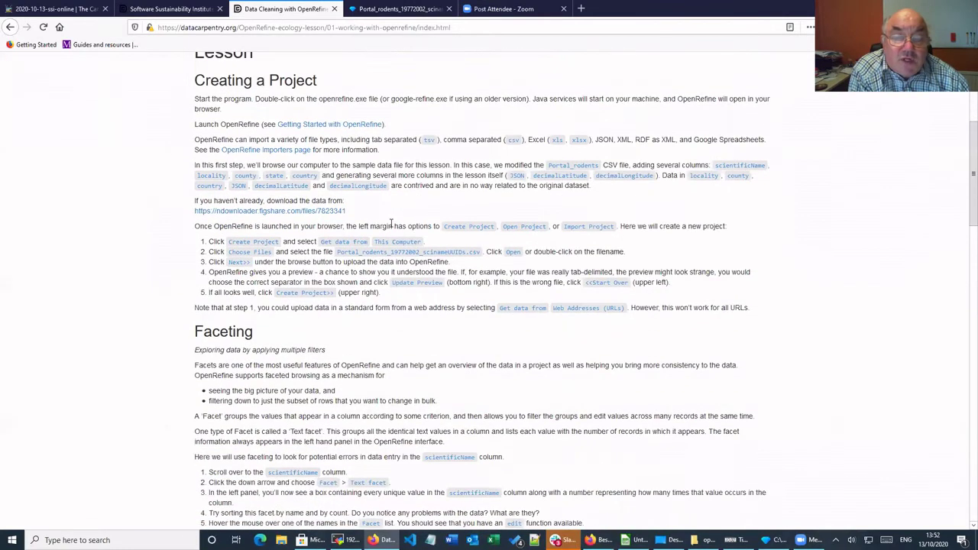
scroll(390, 222, "down", 3)
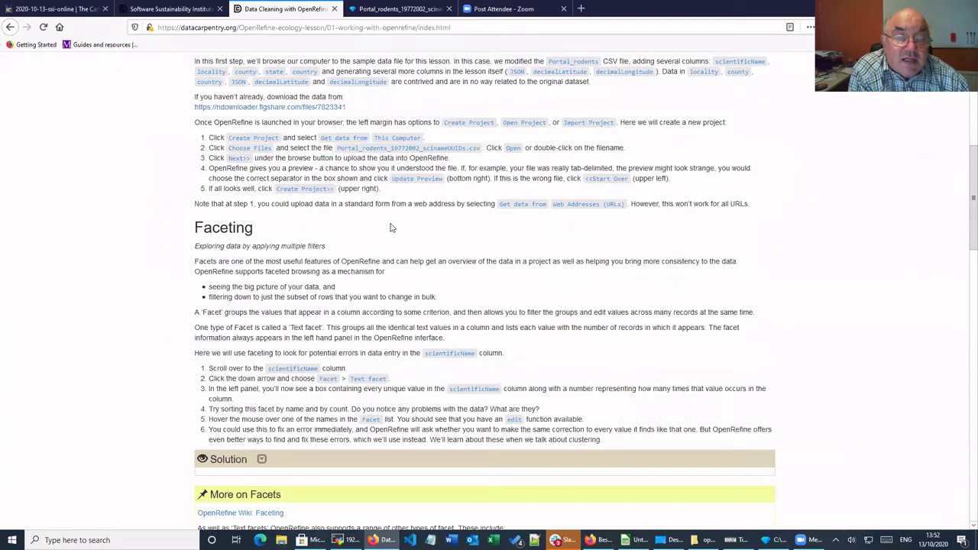
scroll(390, 228, "down", 3)
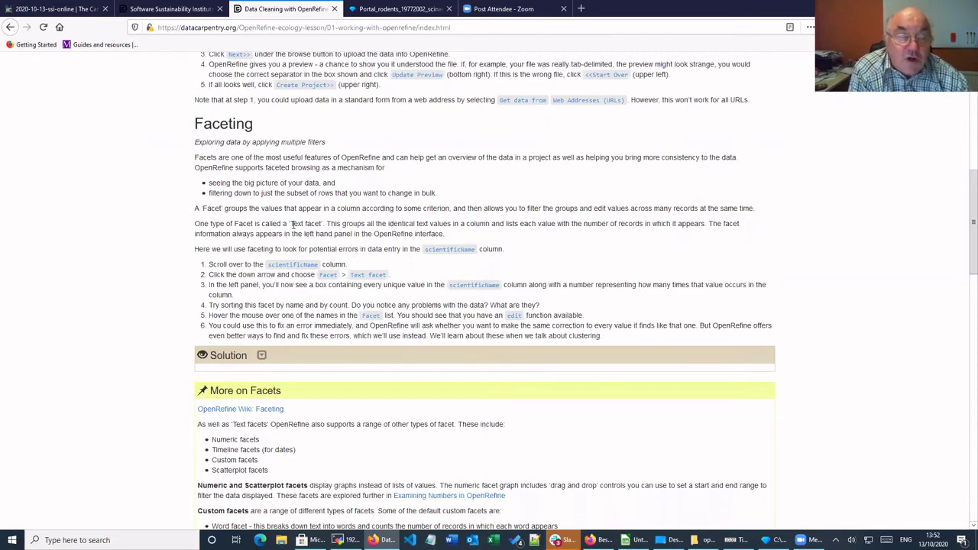
left_click_drag(289, 223, 324, 222)
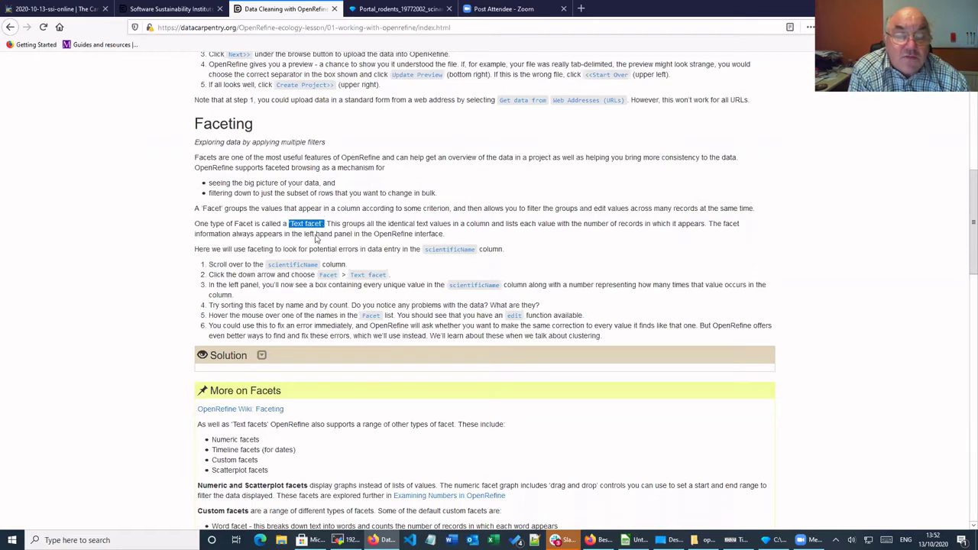
left_click(422, 249)
left_click_drag(423, 249, 479, 249)
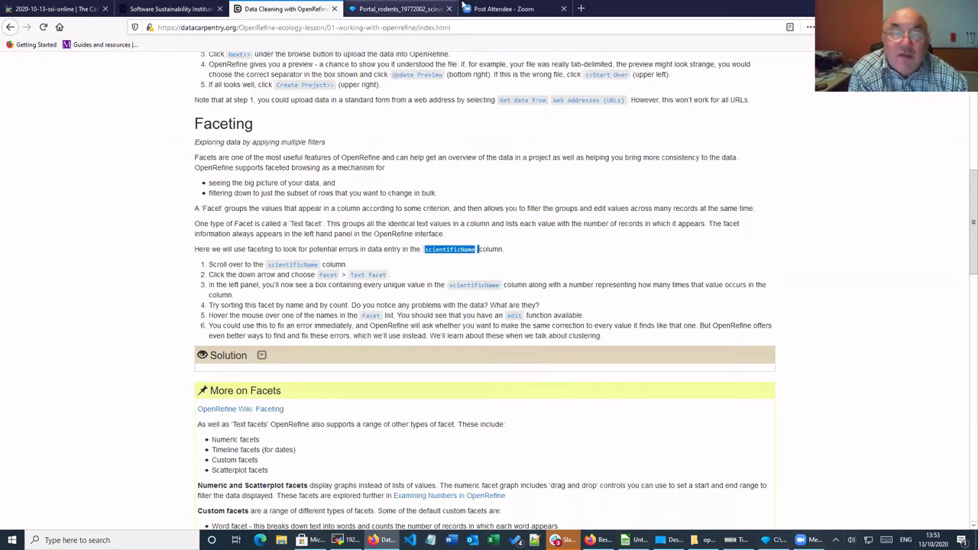
Step: Return to the rodents project, create a text facet on the scientificName column, and briefly highlight the total row count
left_click(378, 10)
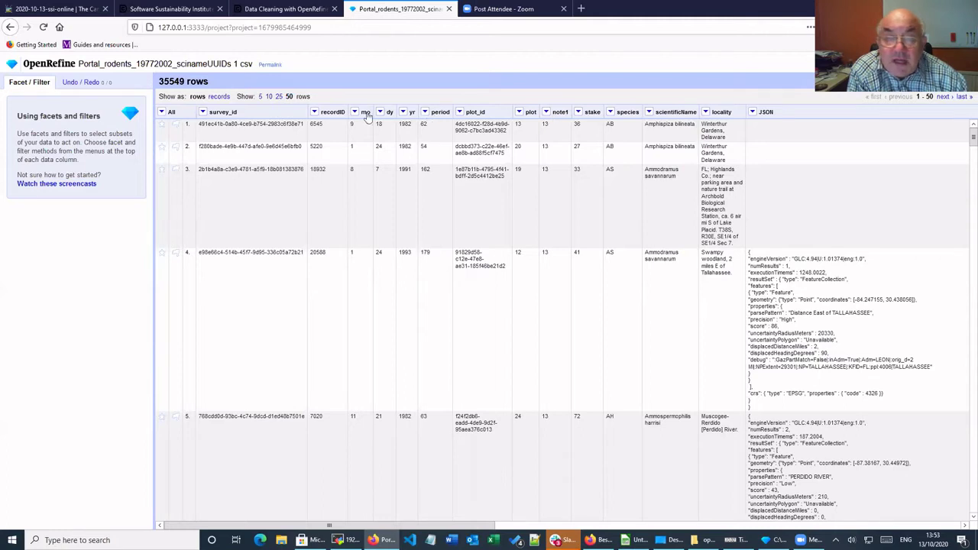
left_click(650, 112)
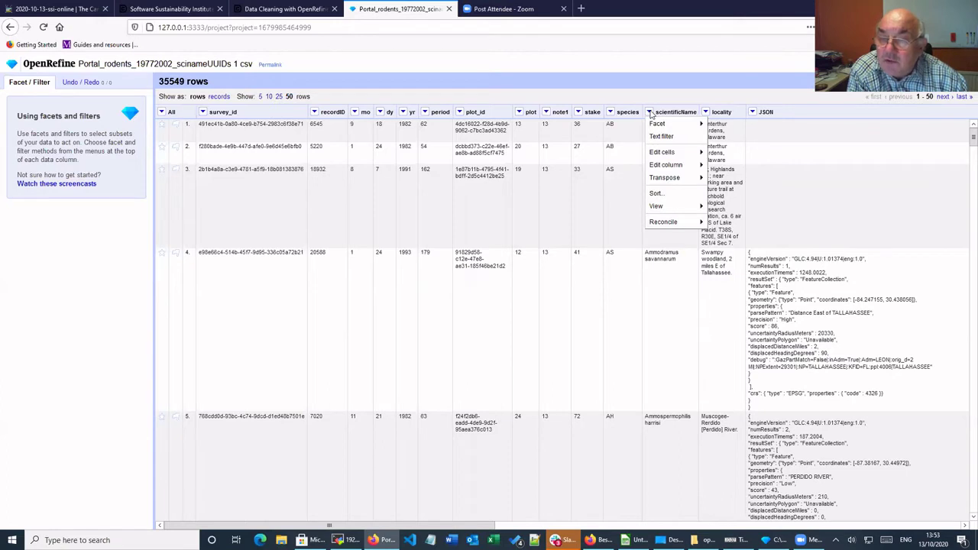
mouse_move(656, 127)
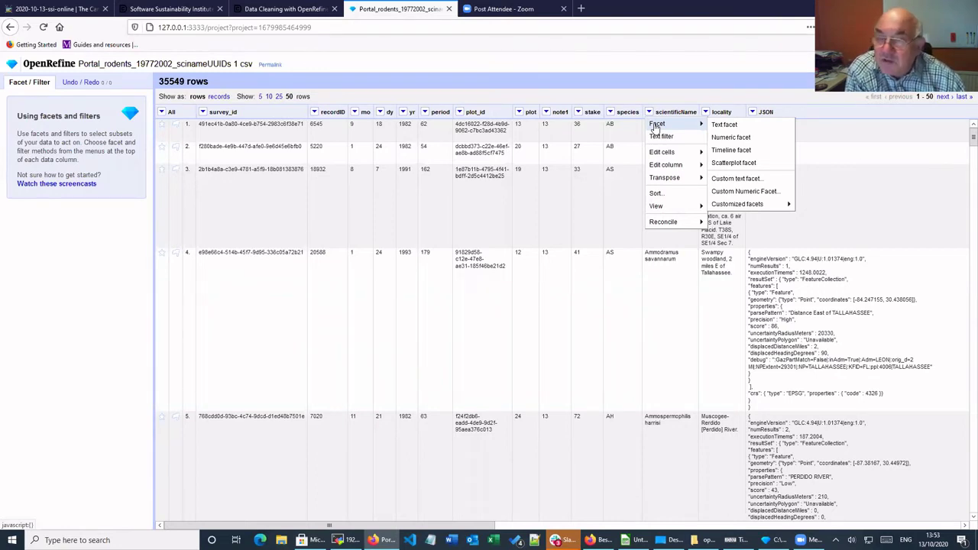
left_click(724, 125)
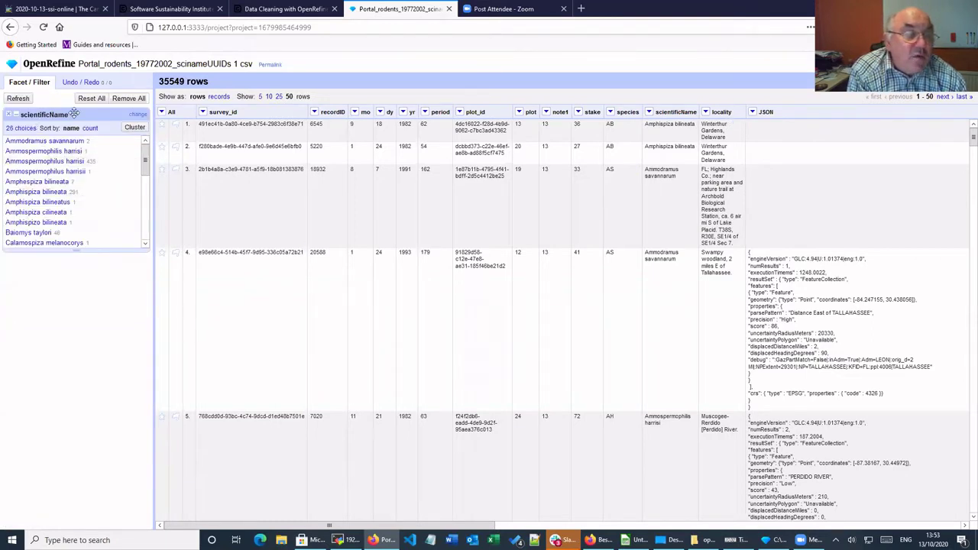
left_click_drag(69, 115, 83, 136)
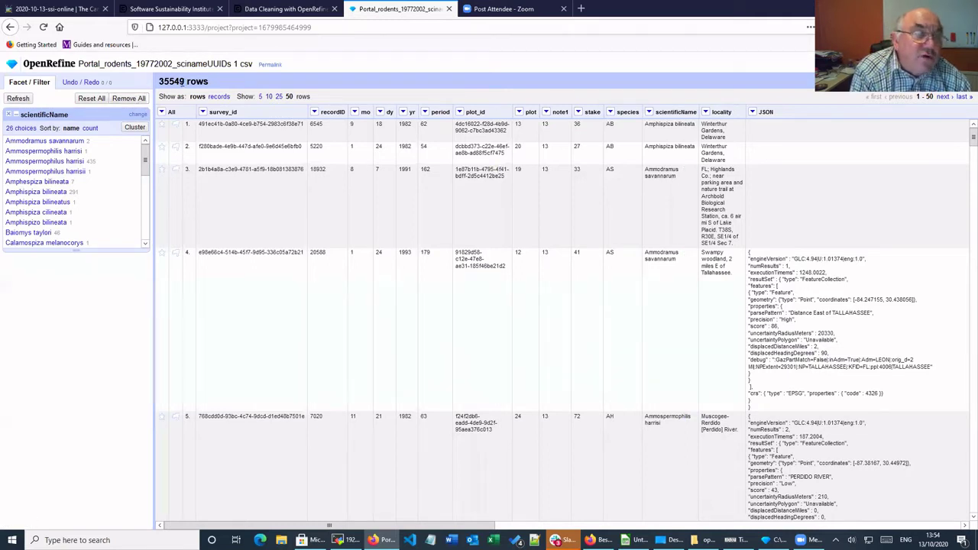
left_click_drag(184, 83, 154, 86)
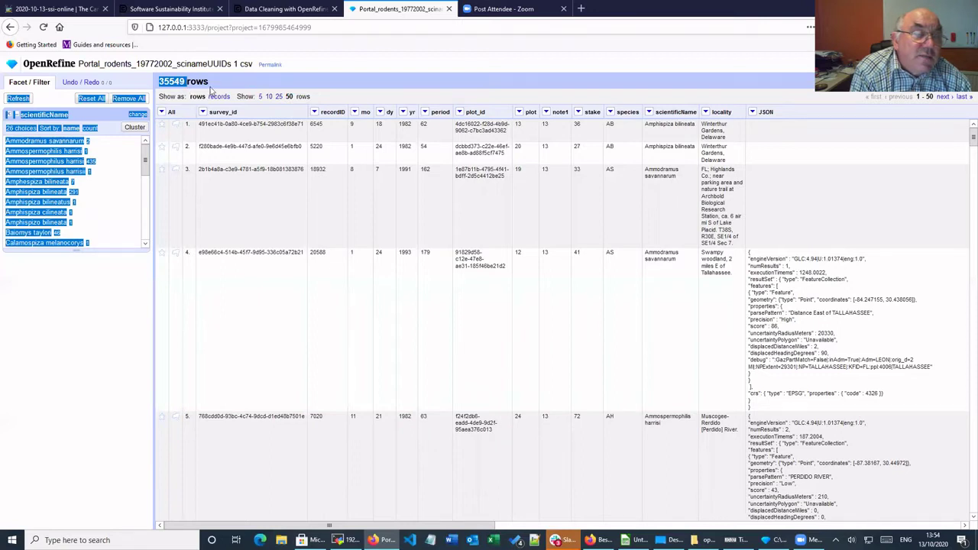
left_click(211, 83)
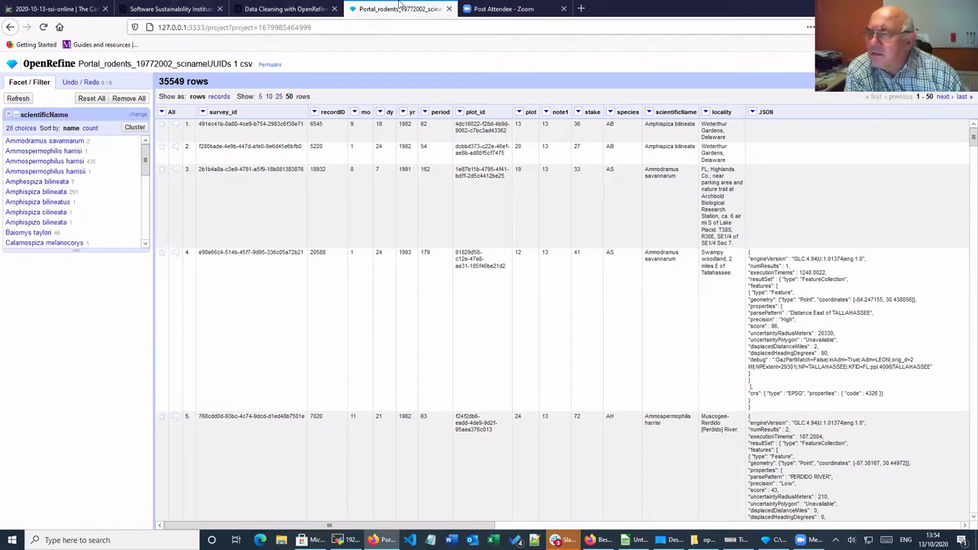
Step: Enlarge the project page to 133% zoom
left_click(965, 27)
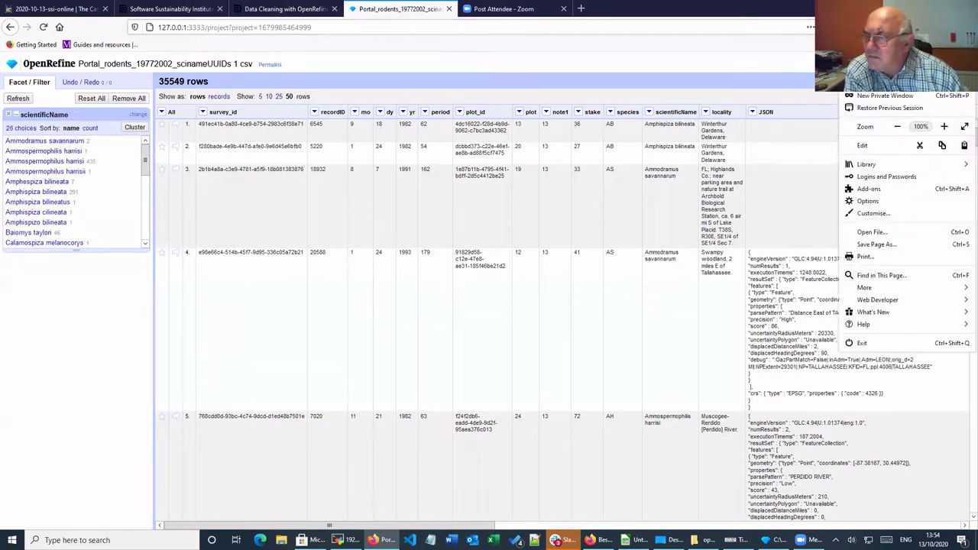
left_click(944, 126)
left_click(944, 126)
left_click(944, 126)
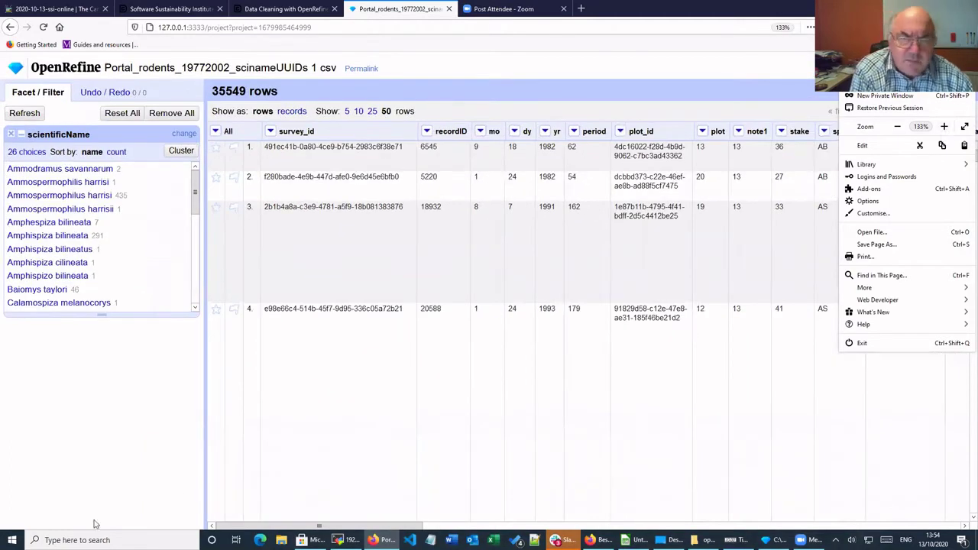
left_click(126, 538)
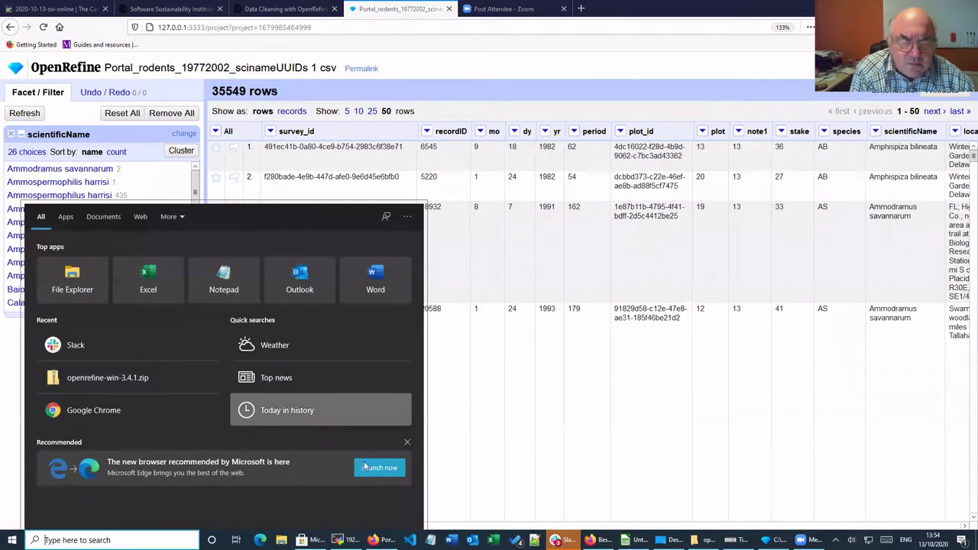
left_click(492, 398)
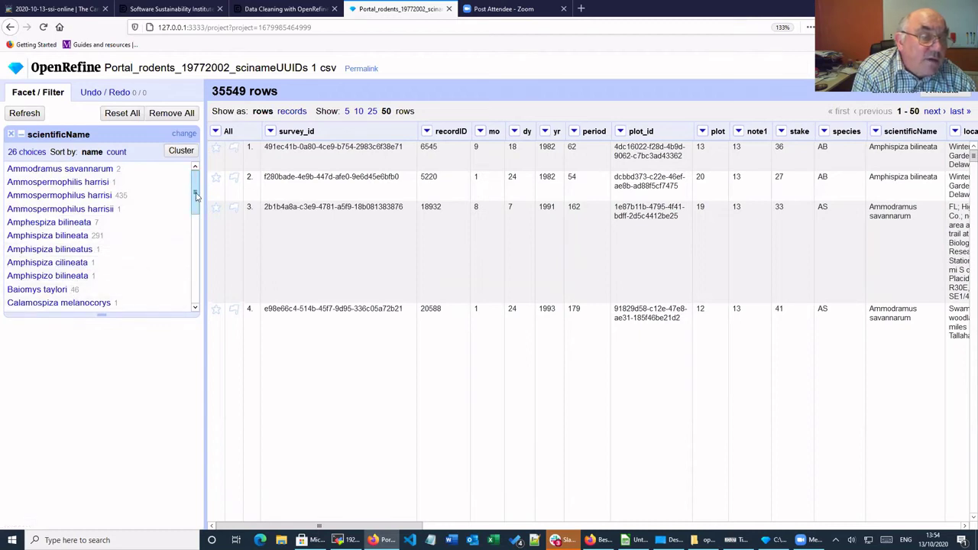
Step: Sort the scientificName facet by count, examine its values down to the blank entry, and restore sorting by name
mouse_move(196, 197)
left_mouse_down()
mouse_move(196, 229)
mouse_move(196, 195)
left_mouse_up()
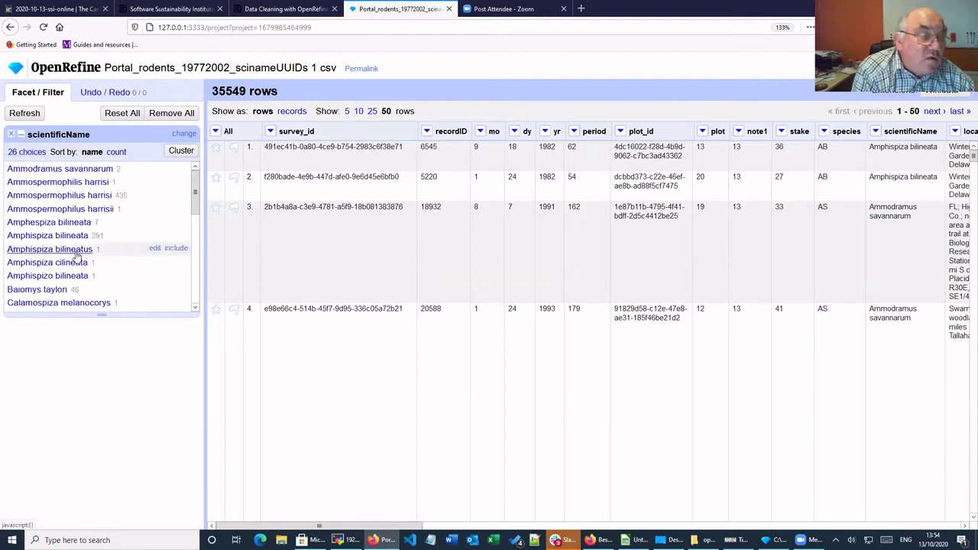
left_click(117, 153)
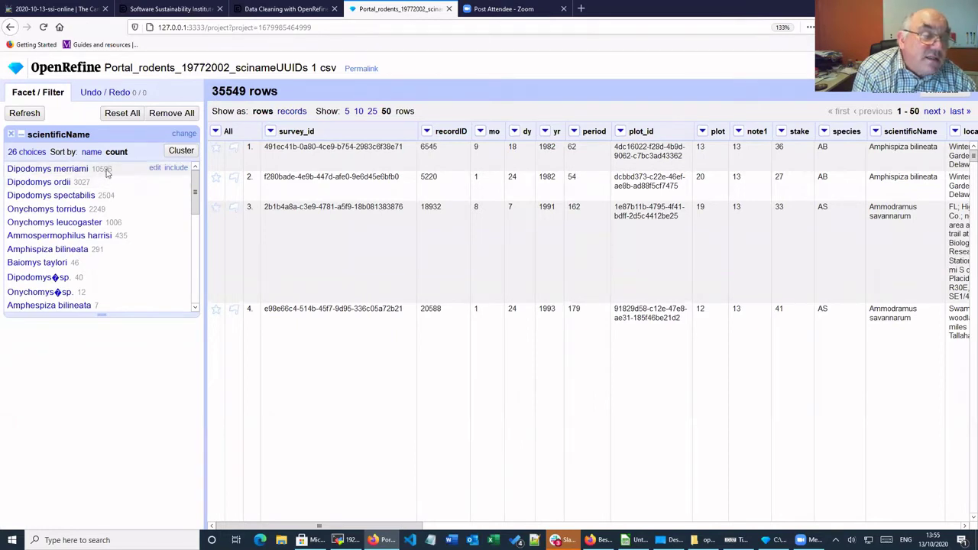
scroll(175, 298, "down", 5)
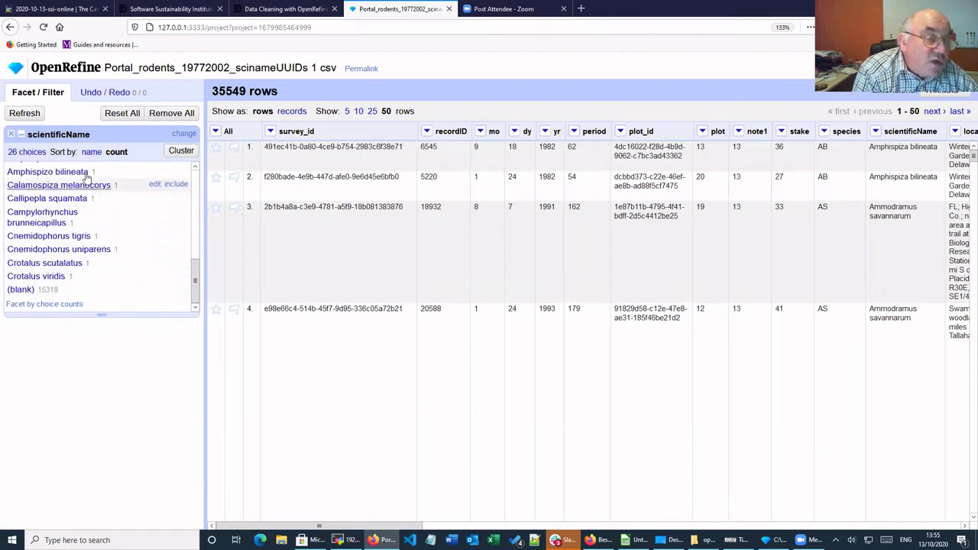
left_click_drag(196, 280, 191, 179)
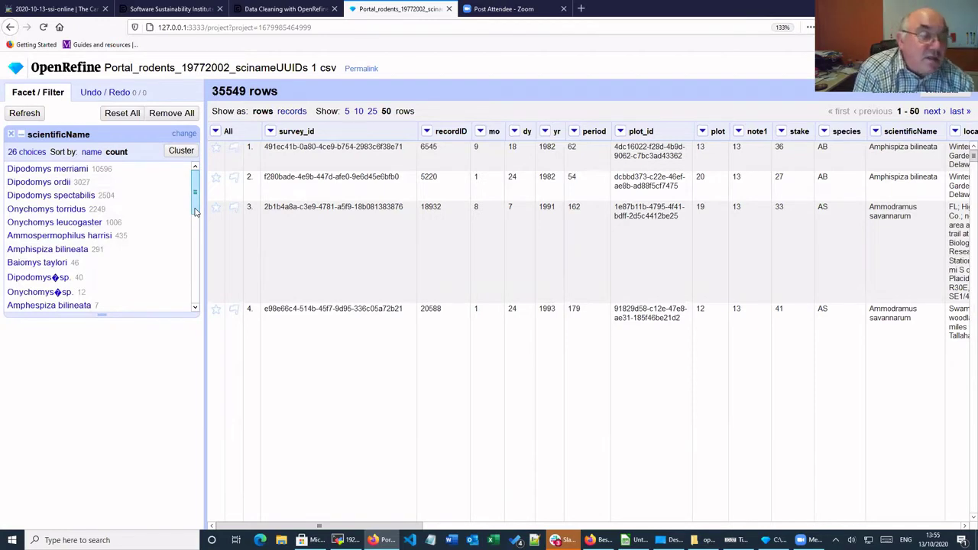
left_click(91, 152)
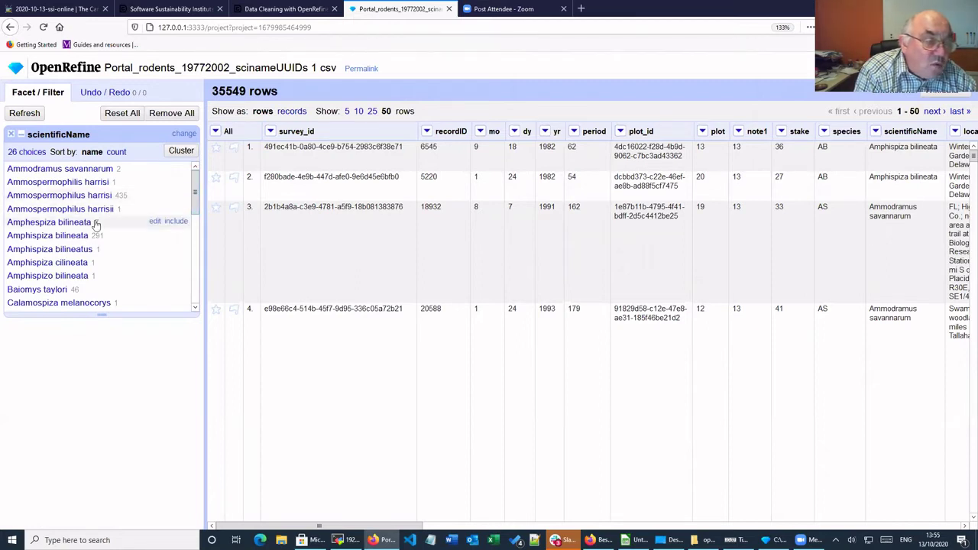
Step: Filter the rows to Amphespiza bilineata, exclude it again, and do the same with Ammospermophilus harrisii
left_click(34, 222)
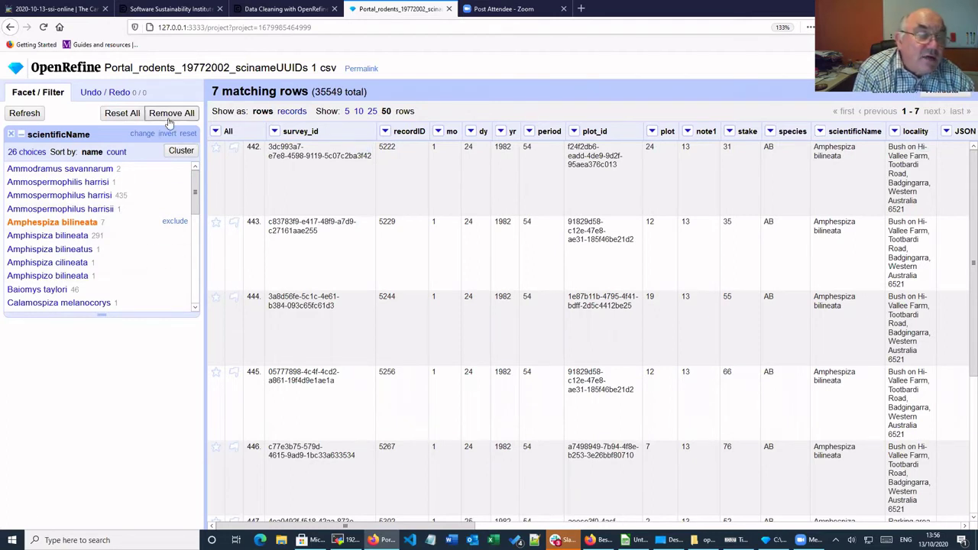
left_click(174, 223)
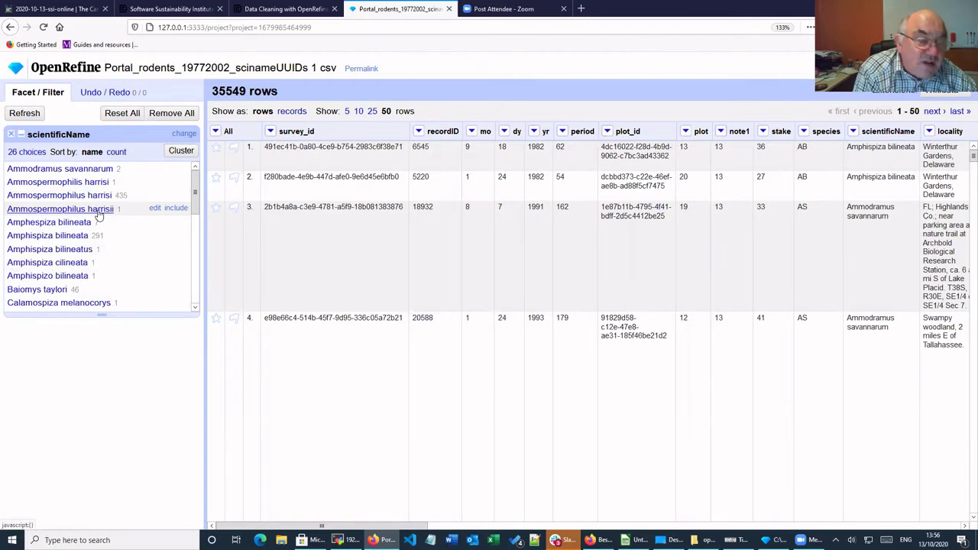
left_click(175, 209)
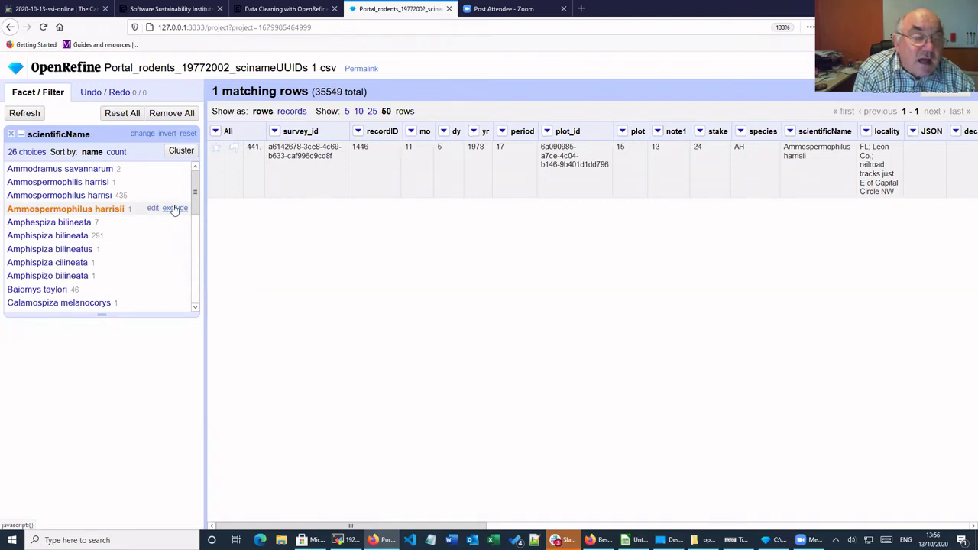
left_click(174, 209)
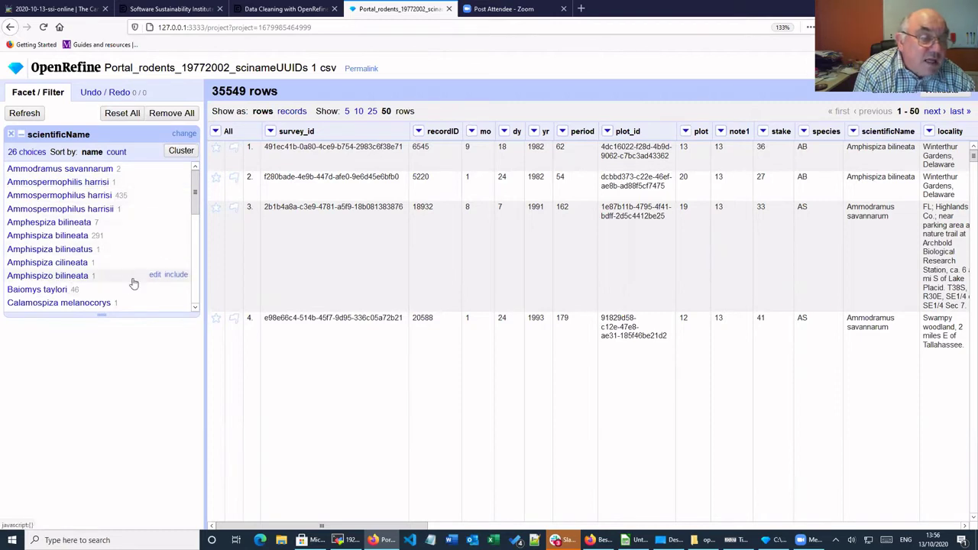
Step: Include Amphispizo bilineata, Amphispiza cilineata and Amphispiza bilineatus together in the scientificName facet selection
left_click(175, 276)
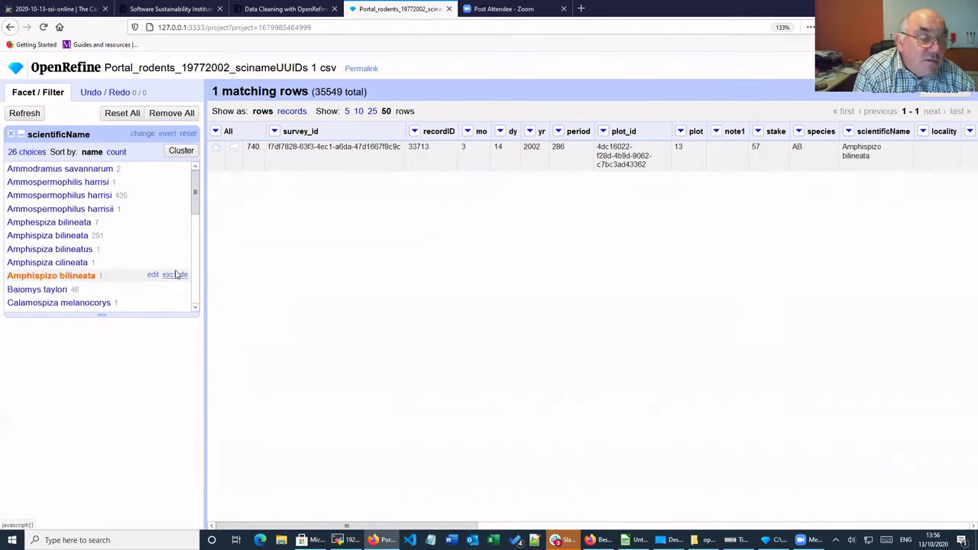
left_click(175, 262)
left_click(176, 248)
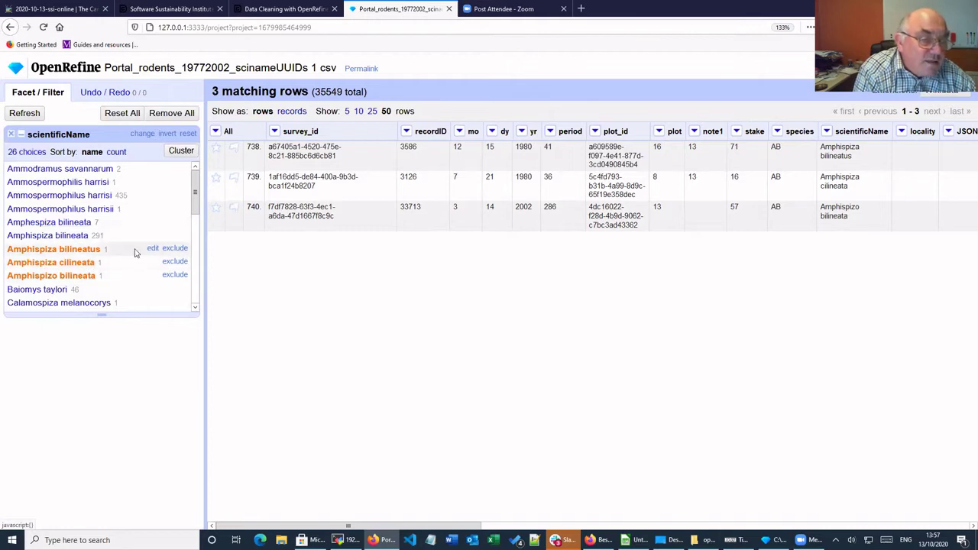
Step: Remove all current facets and create a fresh text facet on the scientificName column
left_click(169, 113)
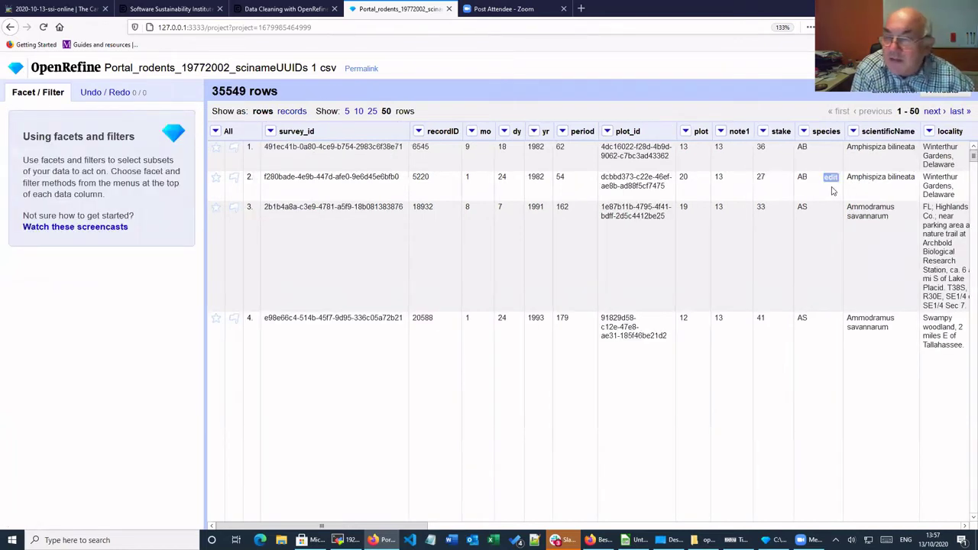
left_click(853, 131)
mouse_move(858, 147)
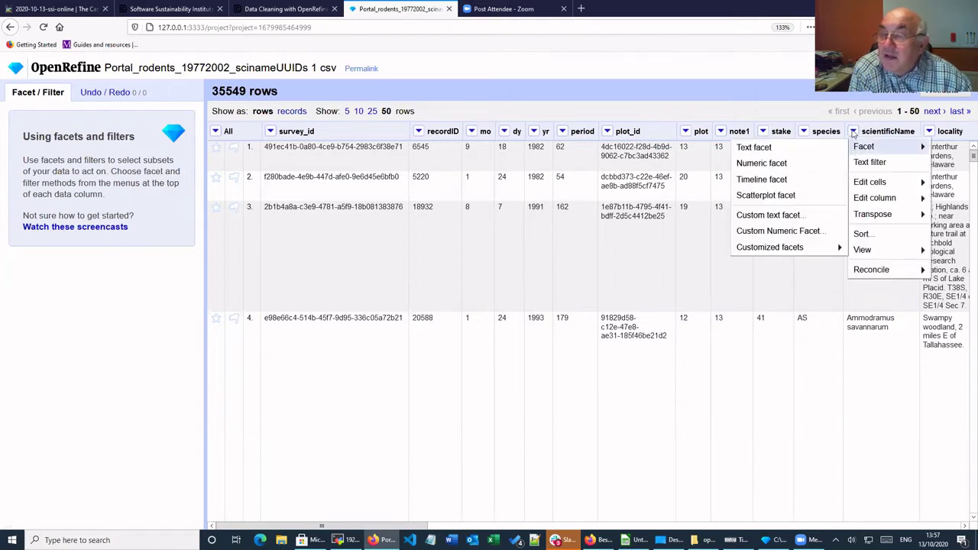
left_click(752, 148)
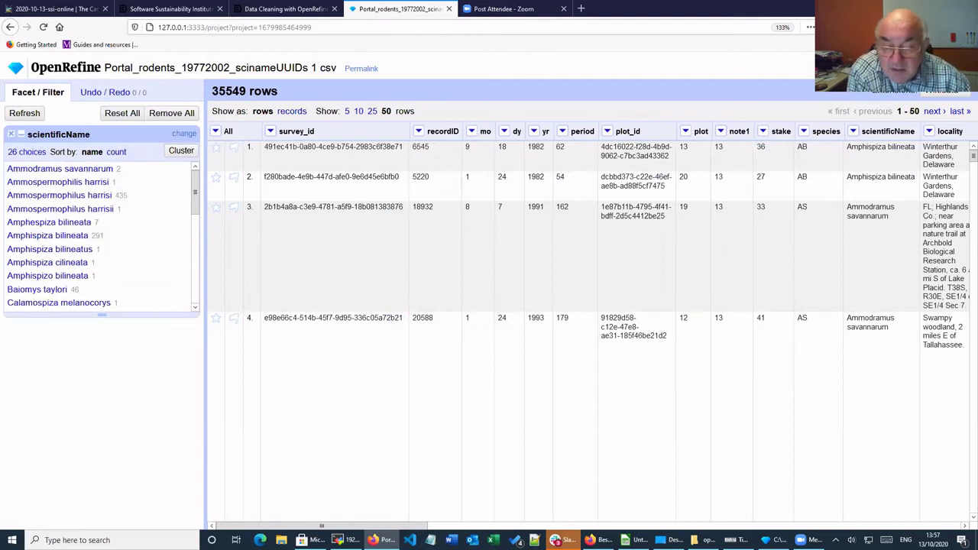
Step: Switch to the Data Carpentry lesson page and review the scientificName faceting instructions
left_click(254, 10)
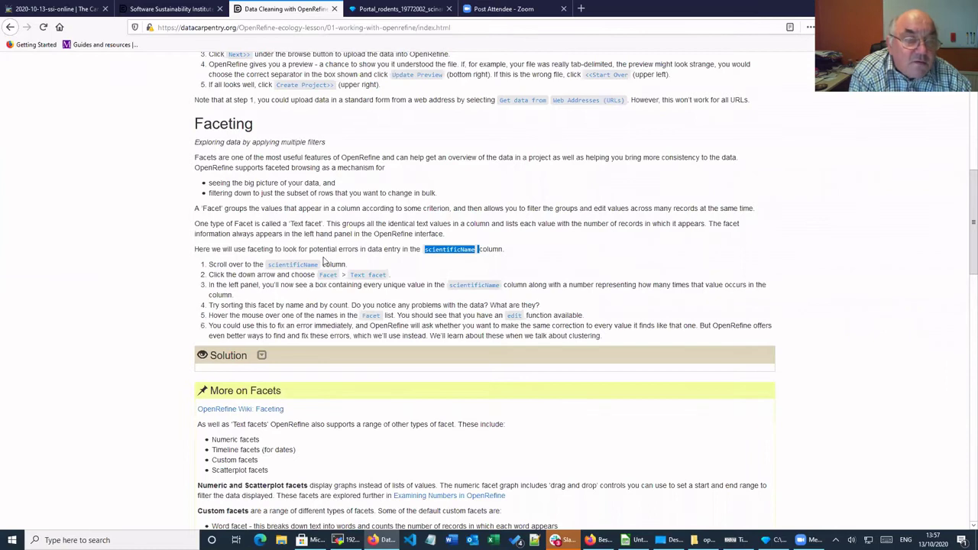
scroll(329, 262, "down", 3)
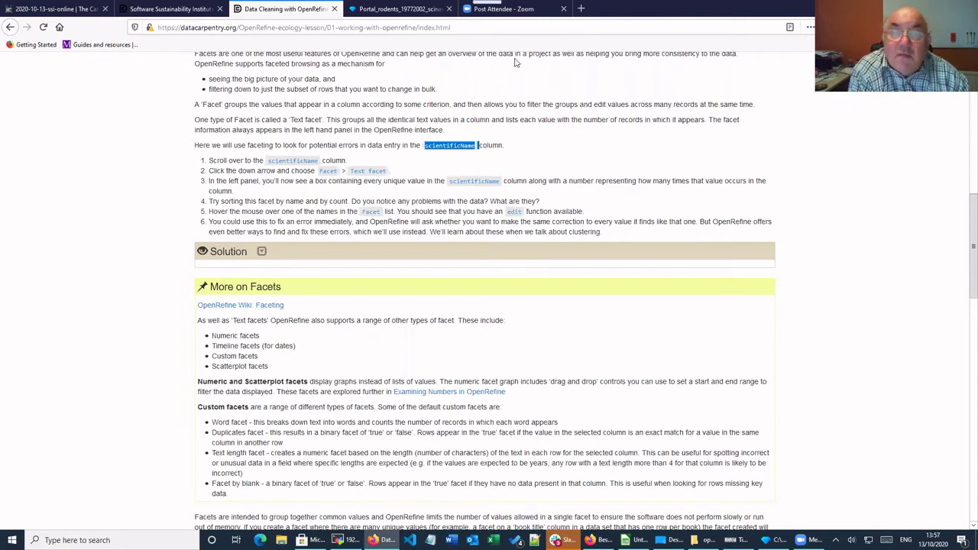
Step: Return to the OpenRefine project, open the facet value Ammospermophilus harrisii for editing, and leave it unedited
left_click(384, 13)
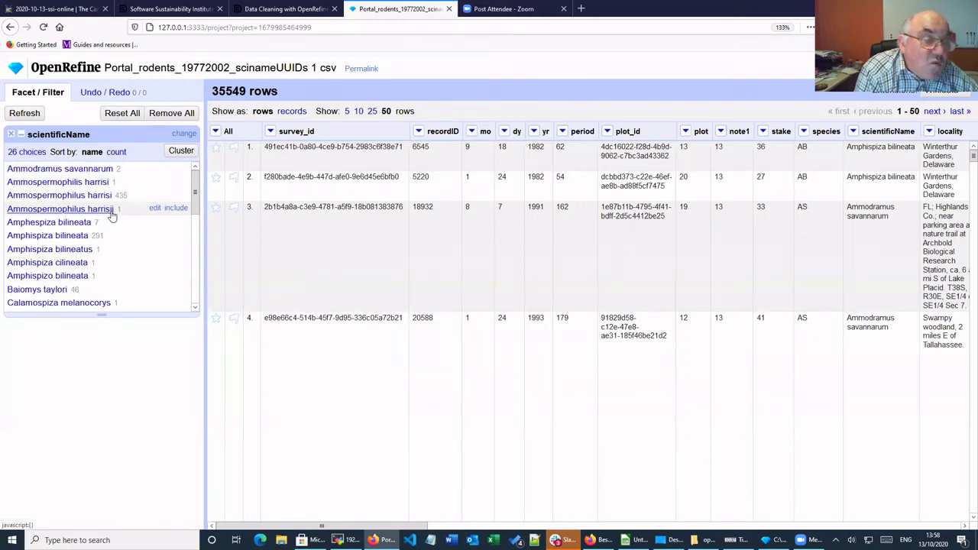
left_click(154, 209)
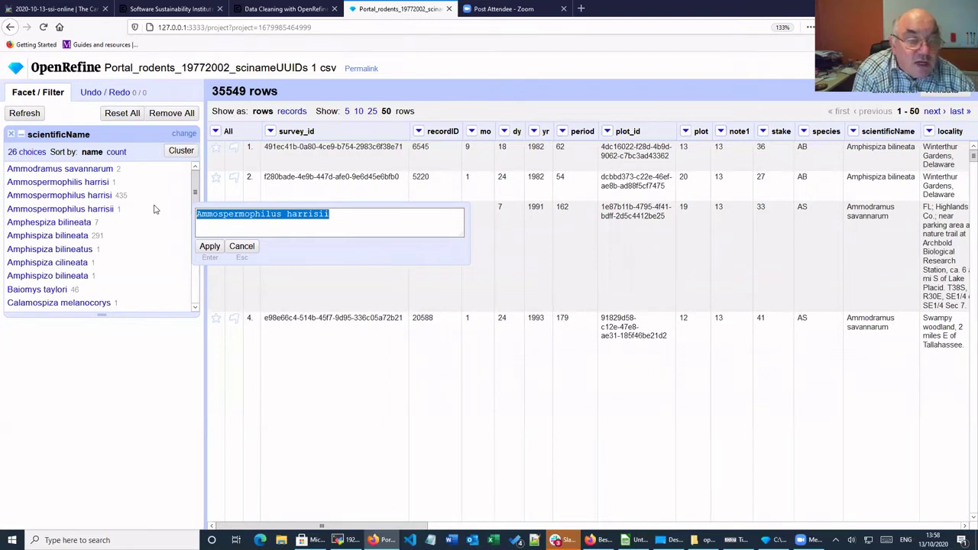
left_click(172, 349)
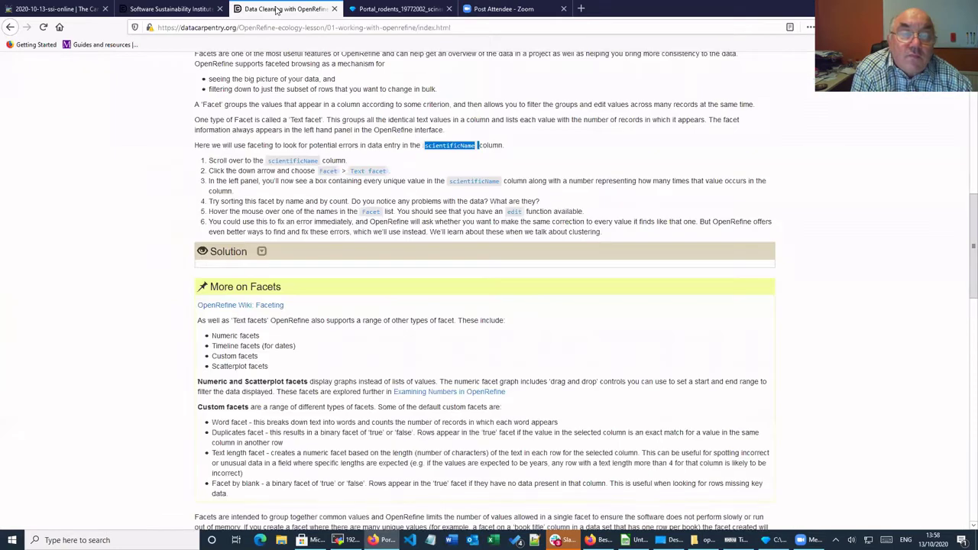
Step: Go back to the lesson page, reveal the solution to the scientificName faceting task, and hide it again
left_click(277, 10)
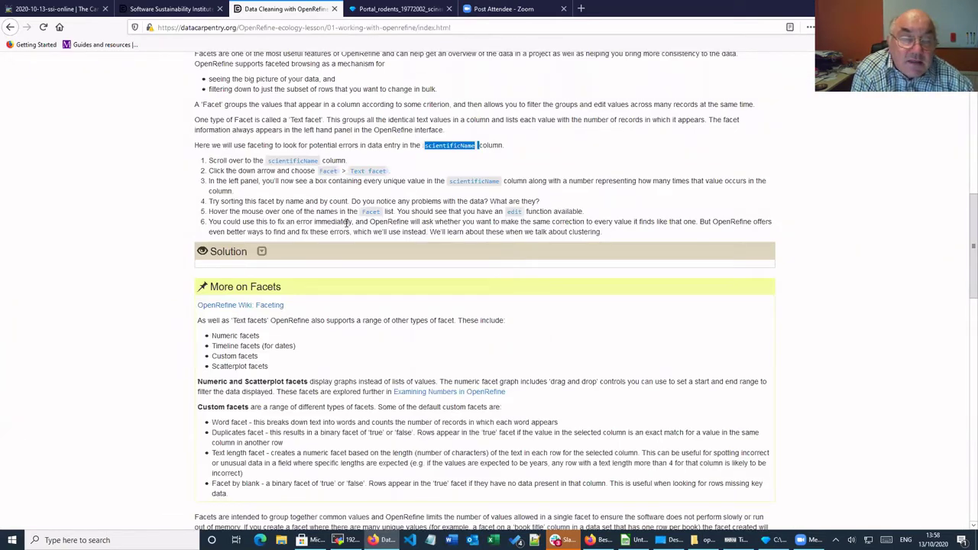
scroll(400, 219, "down", 3)
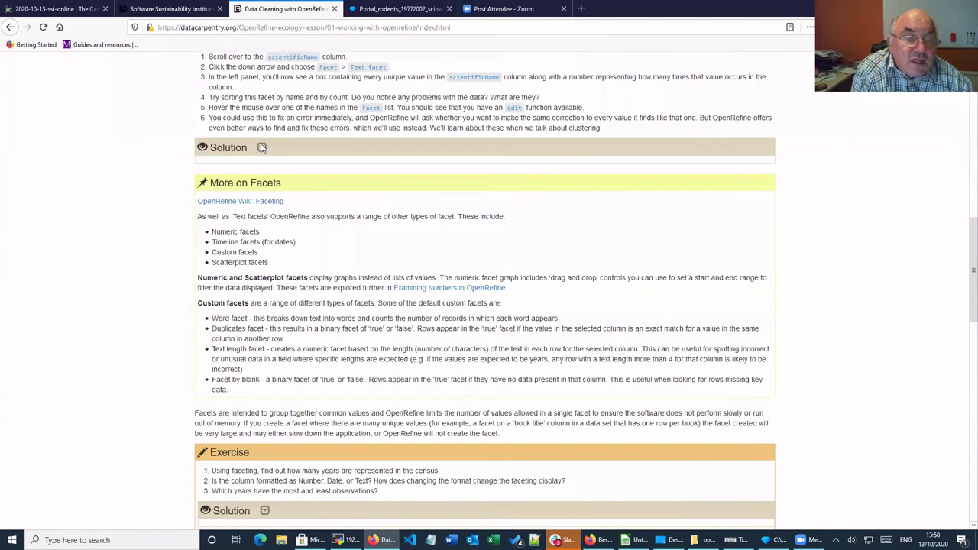
left_click(261, 147)
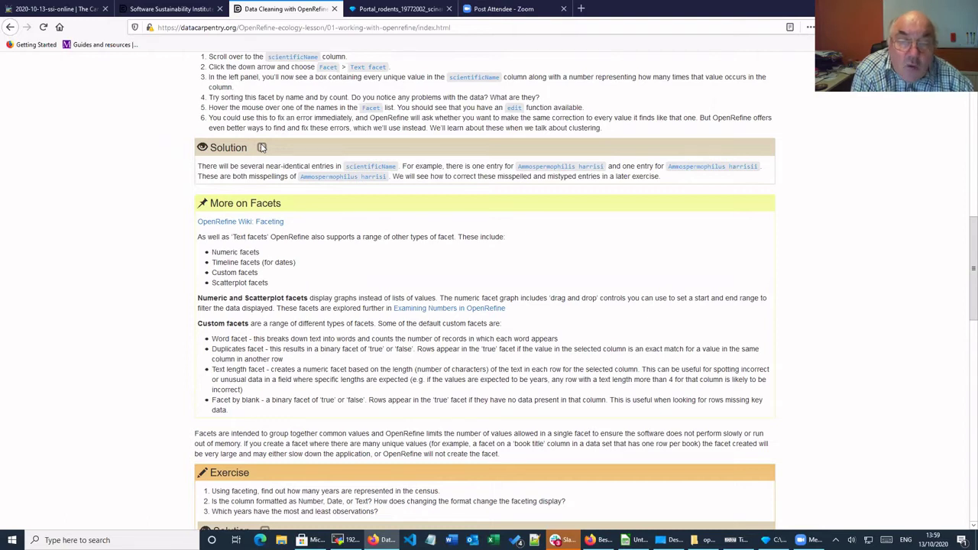
left_click(261, 148)
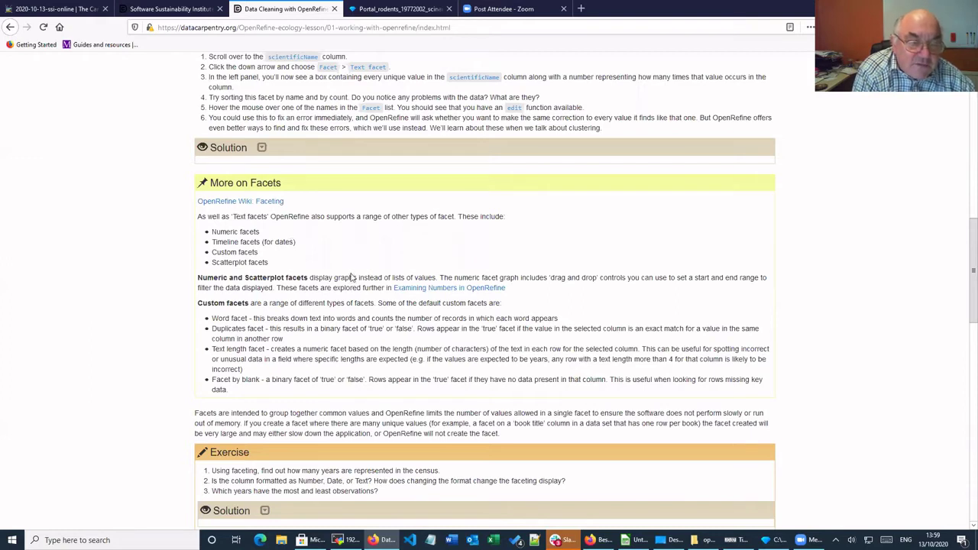
Step: Read the lesson's More on Facets notes and the exercise about the years represented in the census
scroll(353, 277, "down", 3)
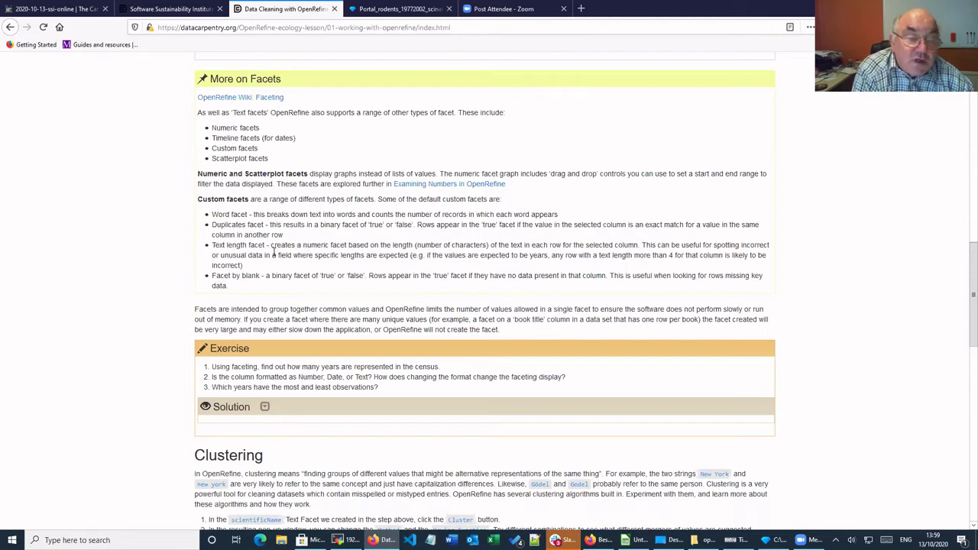
scroll(274, 252, "down", 1)
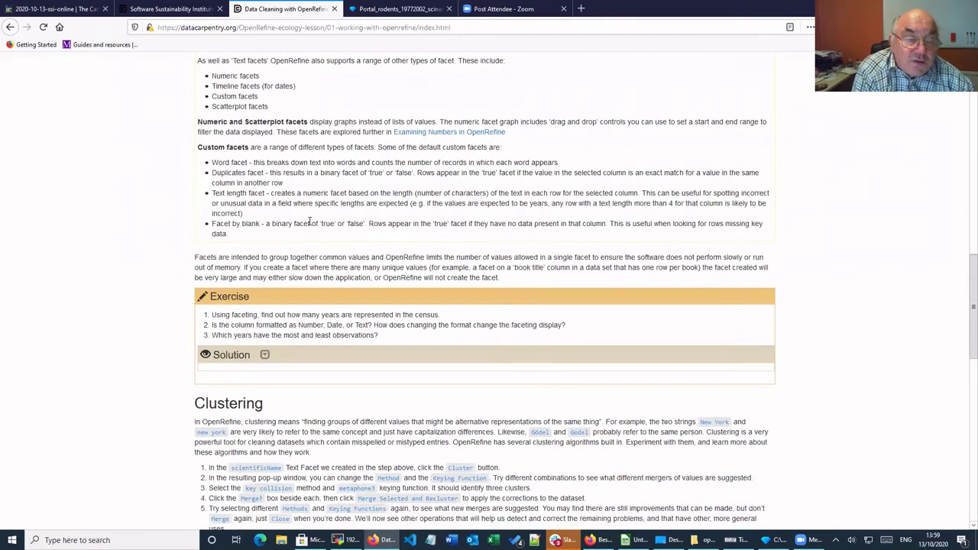
scroll(310, 221, "down", 2)
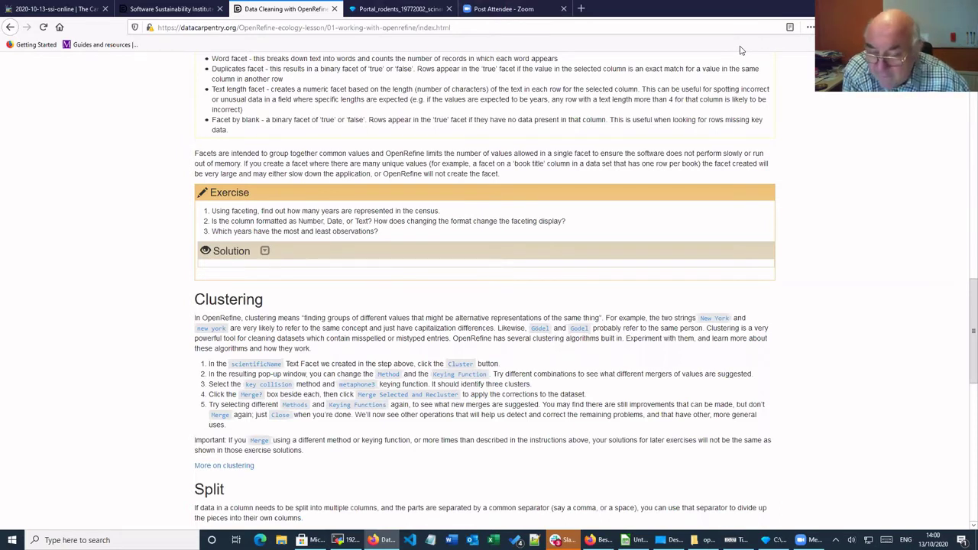
Step: Switch to the countdown timer, place its window over the lesson page, and set it to 4 minutes
left_click(735, 540)
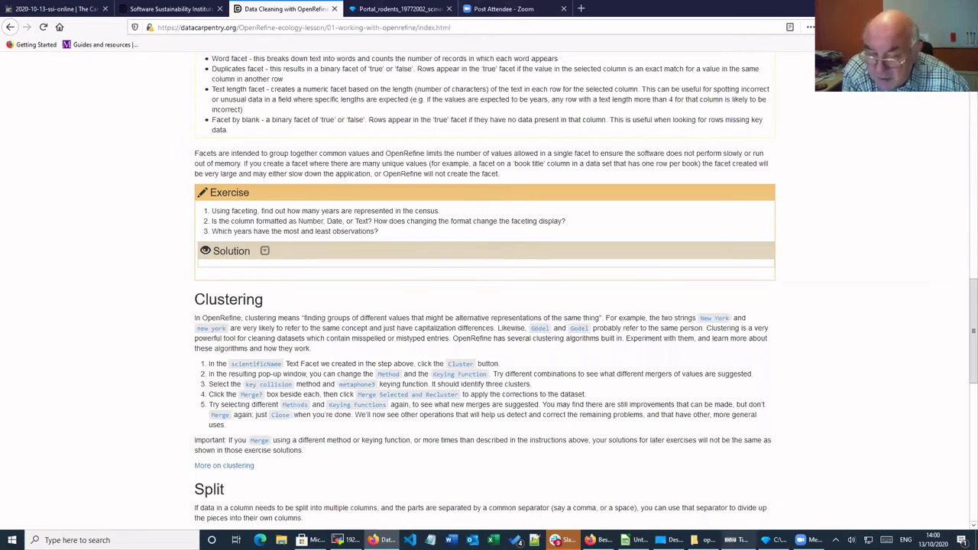
left_click_drag(581, 182, 389, 68)
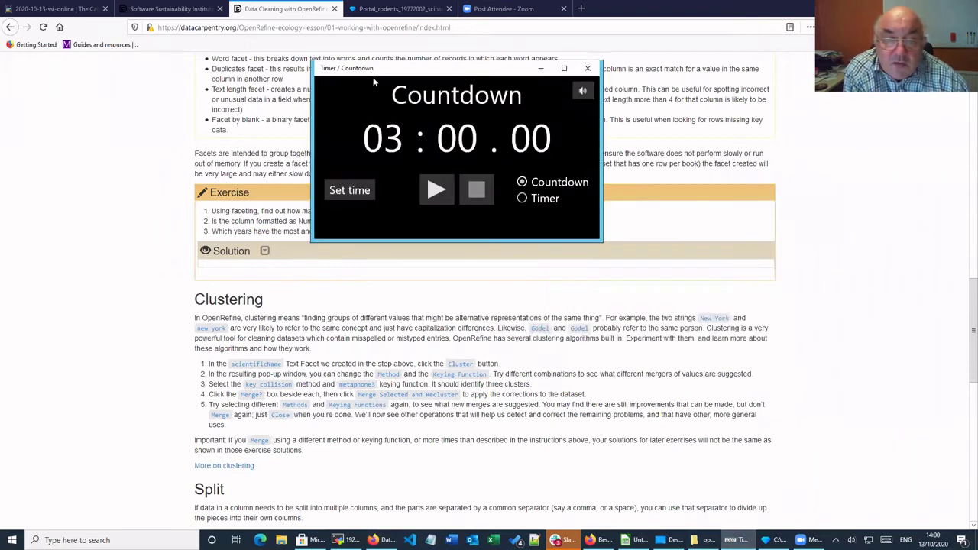
left_click(365, 194)
left_click(402, 196)
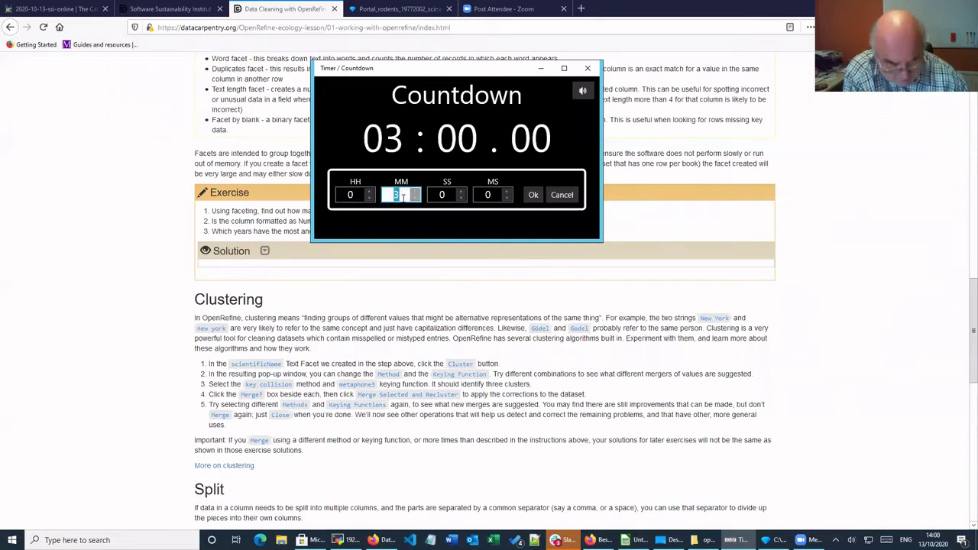
type("4")
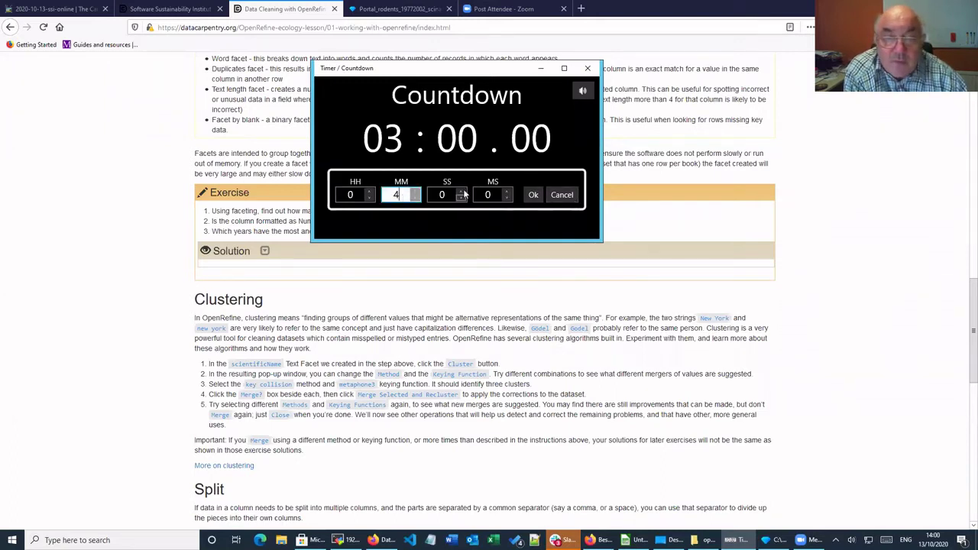
left_click(532, 195)
left_click(350, 195)
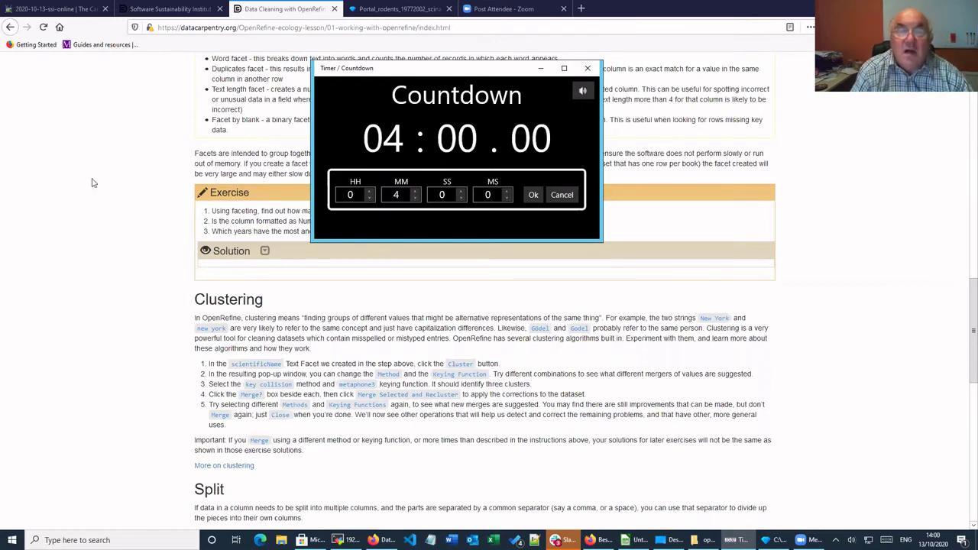
Step: Return to the OpenRefine project, sort the scientificName facet by count, and restore sorting by name
left_click(395, 9)
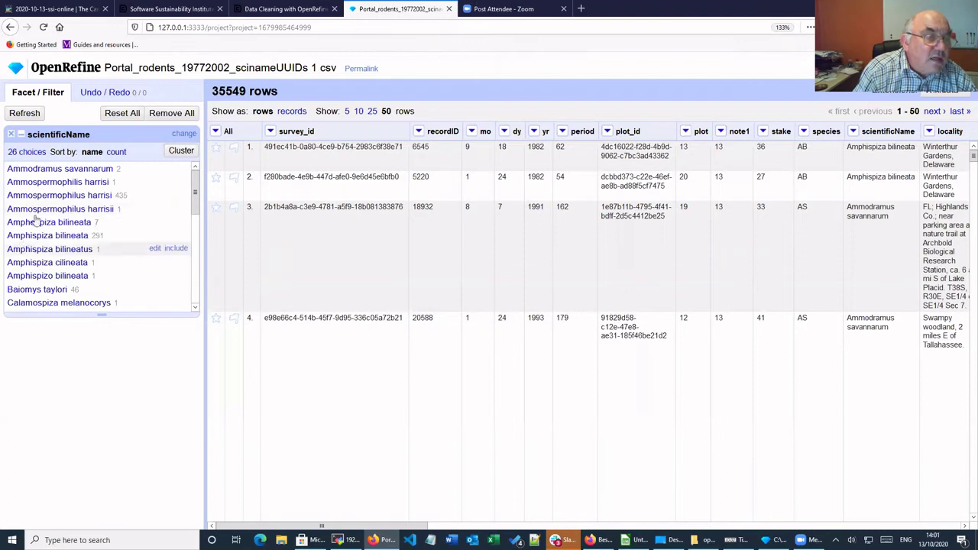
left_click(116, 152)
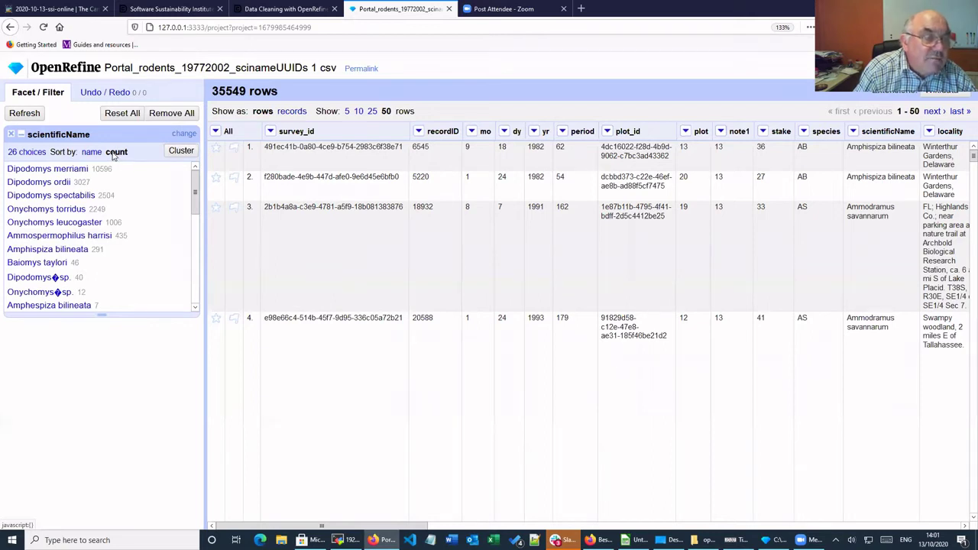
left_click(91, 152)
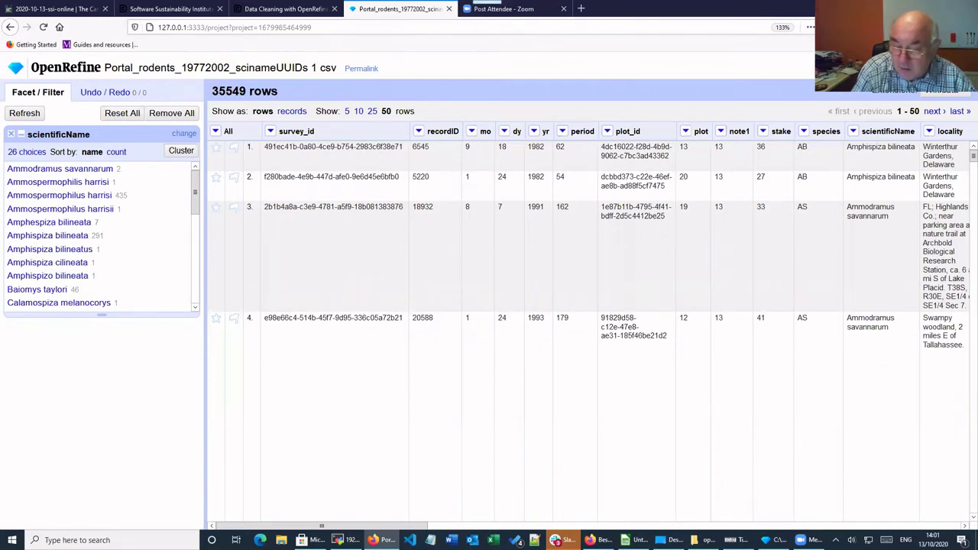
Step: Bring the countdown timer back over the project, close its time settings, and start the 4-minute countdown
left_click(732, 540)
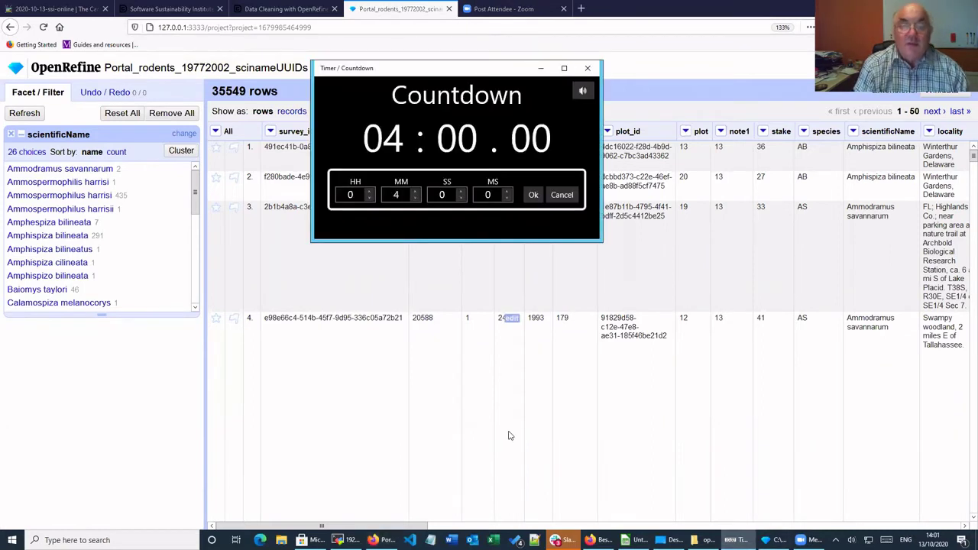
left_click(532, 195)
left_click(437, 192)
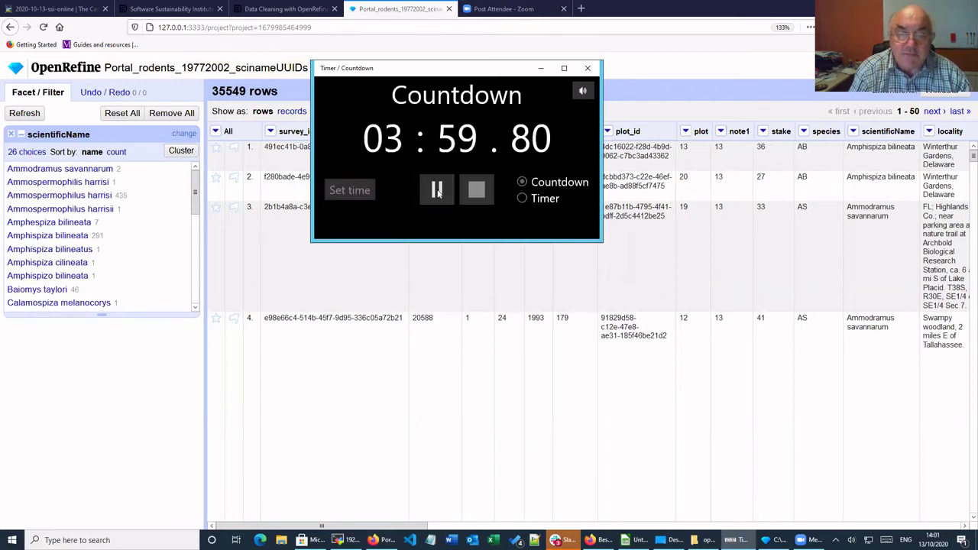
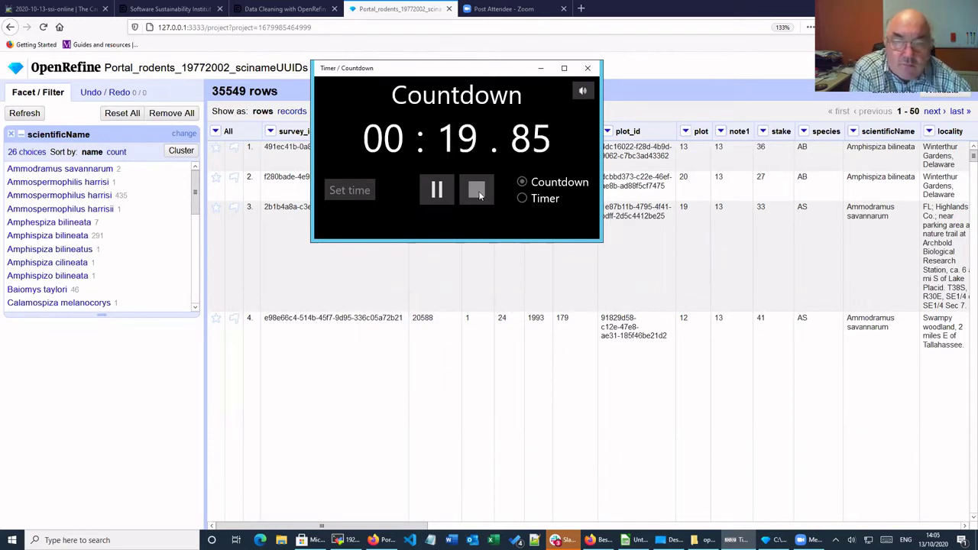
Step: Move the running timer window lower over the project table and minimize it when the countdown is over
left_click_drag(459, 74, 481, 111)
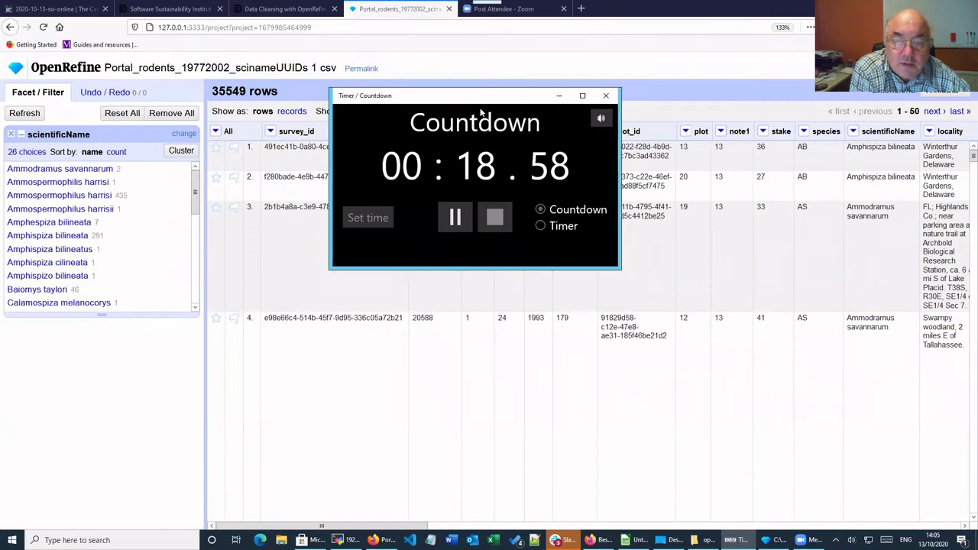
left_click_drag(480, 112, 469, 210)
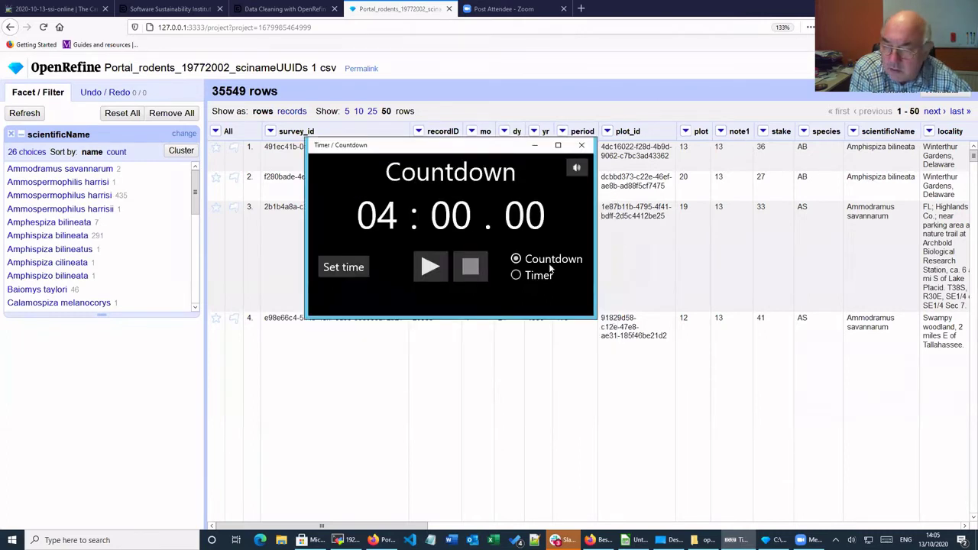
left_click(534, 145)
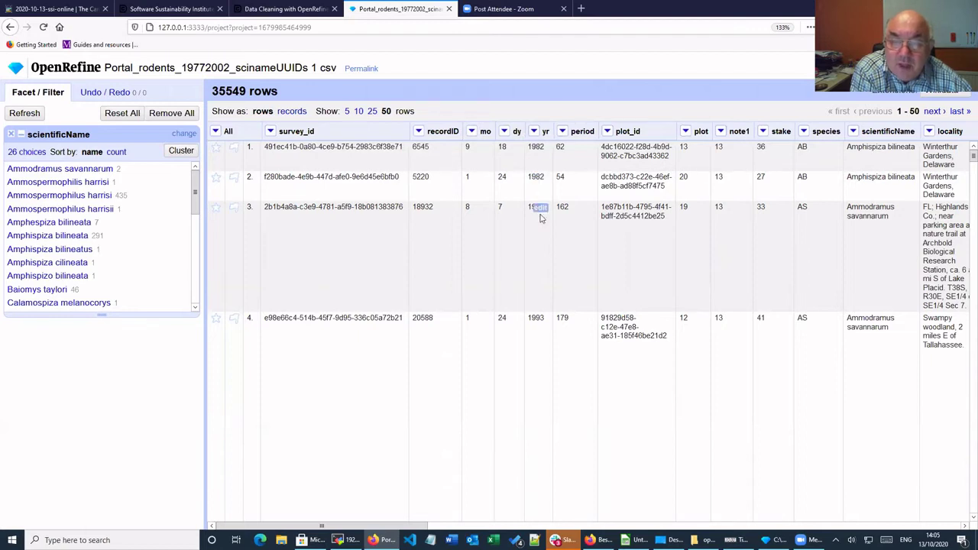
Step: Create a text facet on the yr column and remove the scientificName facet
left_click(534, 133)
mouse_move(545, 147)
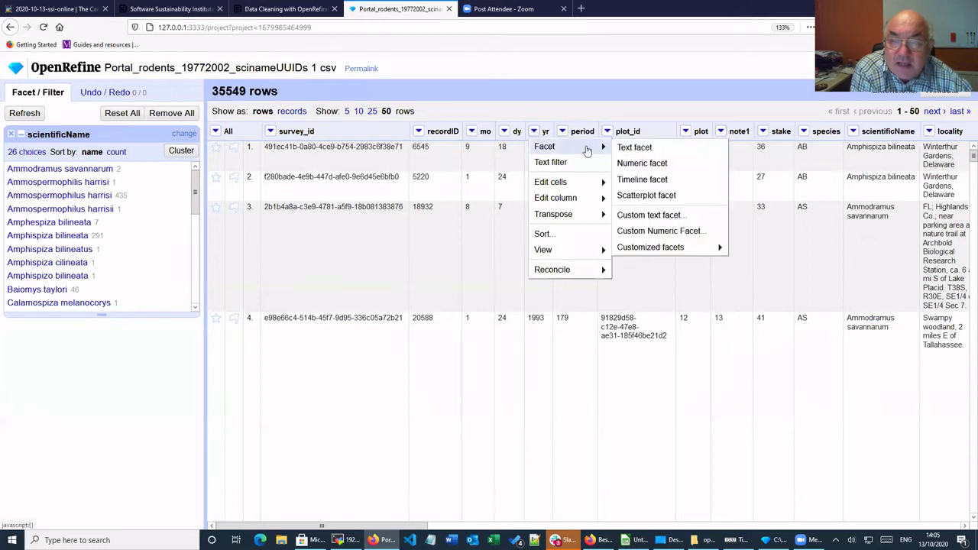
left_click(634, 149)
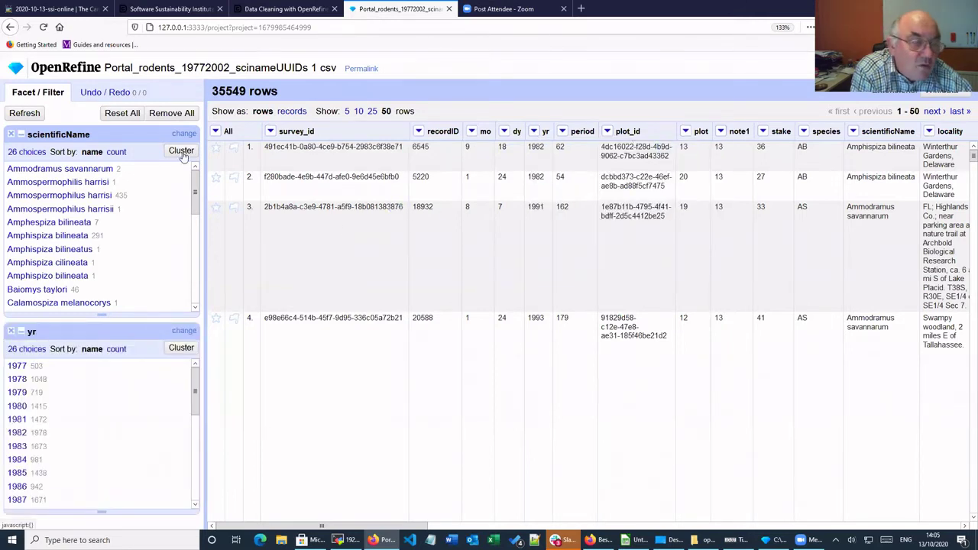
left_click(11, 136)
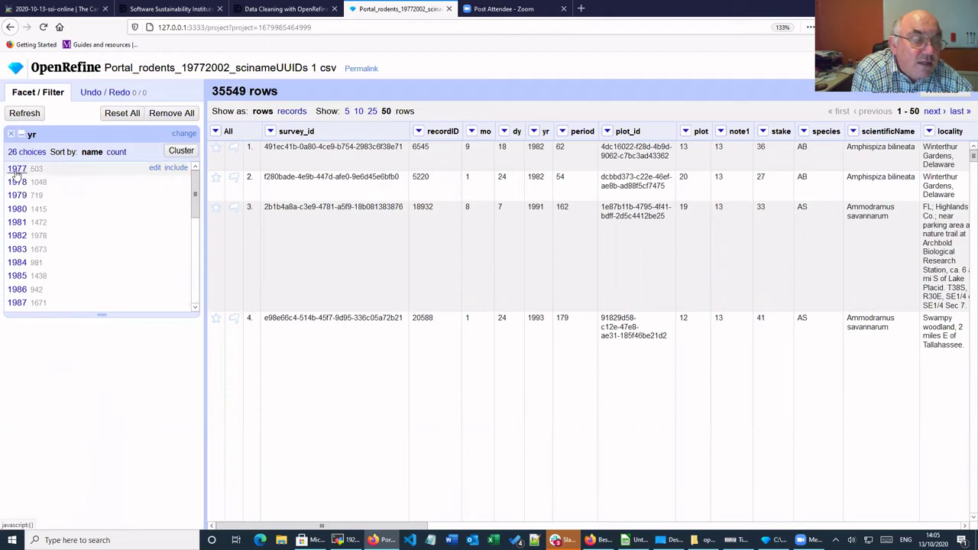
Step: Look through all the years in the yr facet and sort them by count
scroll(196, 308, "down", 3)
scroll(196, 308, "down", 2)
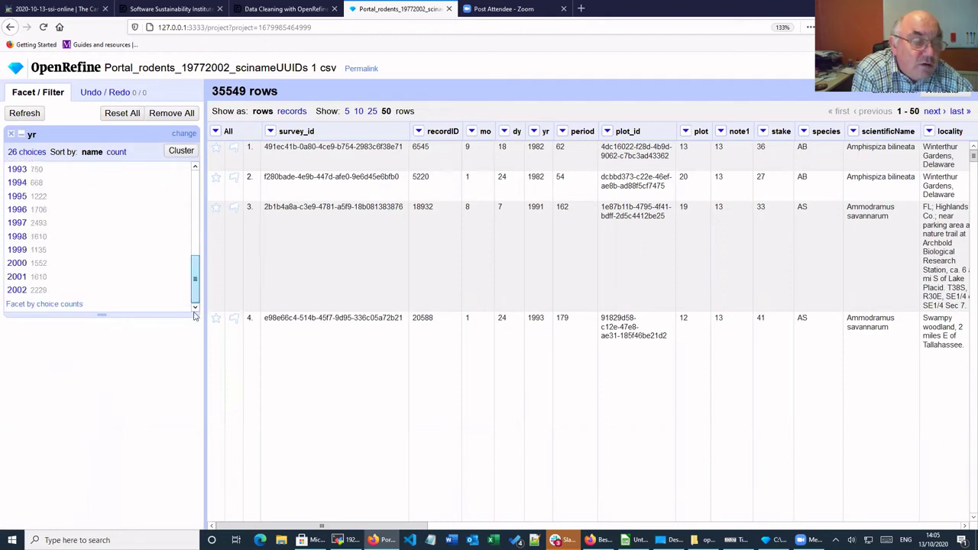
left_click_drag(196, 291, 190, 183)
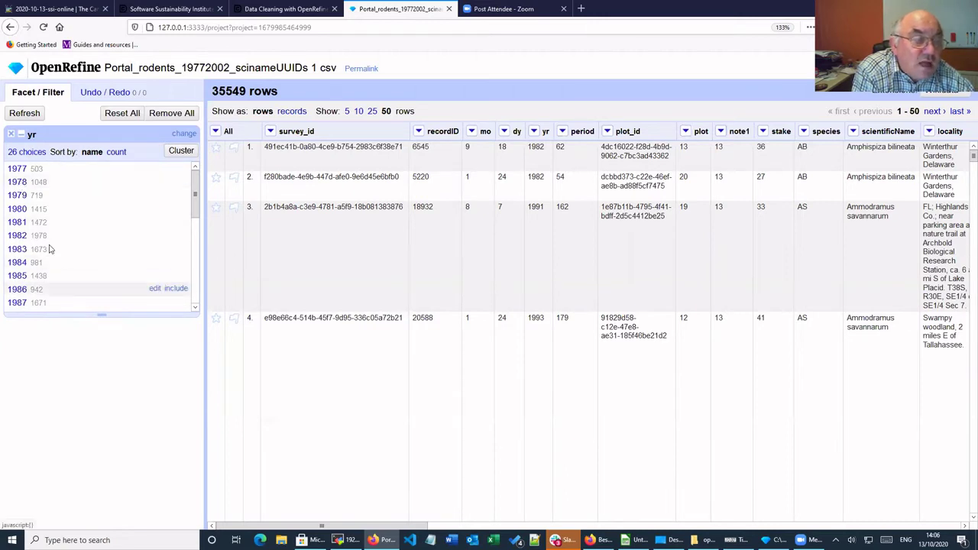
left_click(116, 152)
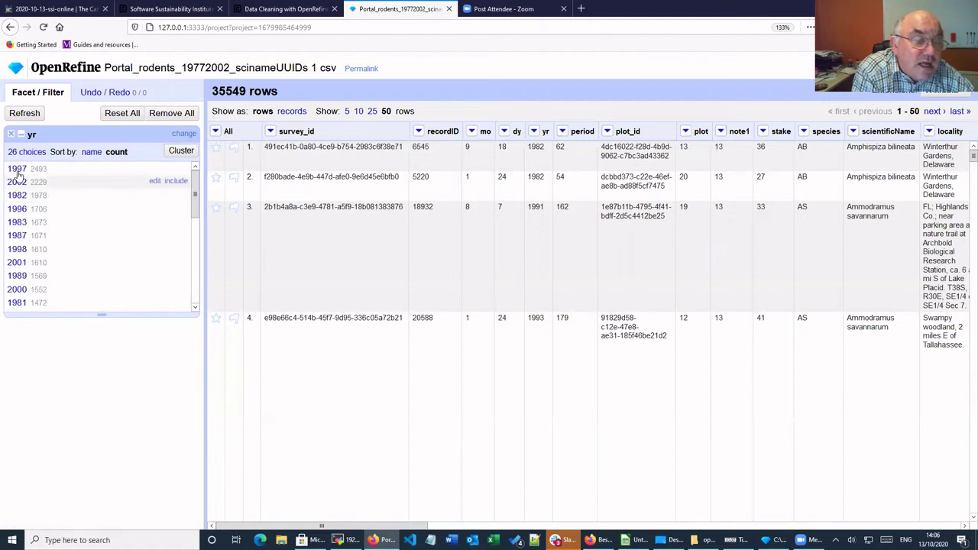
Step: Examine the yr facet sorted by count for the years with the most and the fewest observations
mouse_move(49, 177)
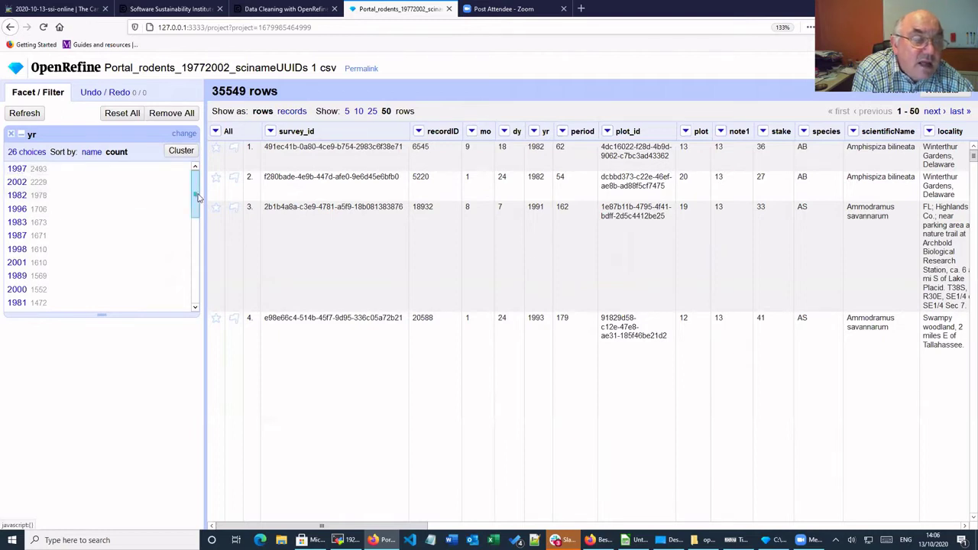
left_click_drag(195, 200, 205, 271)
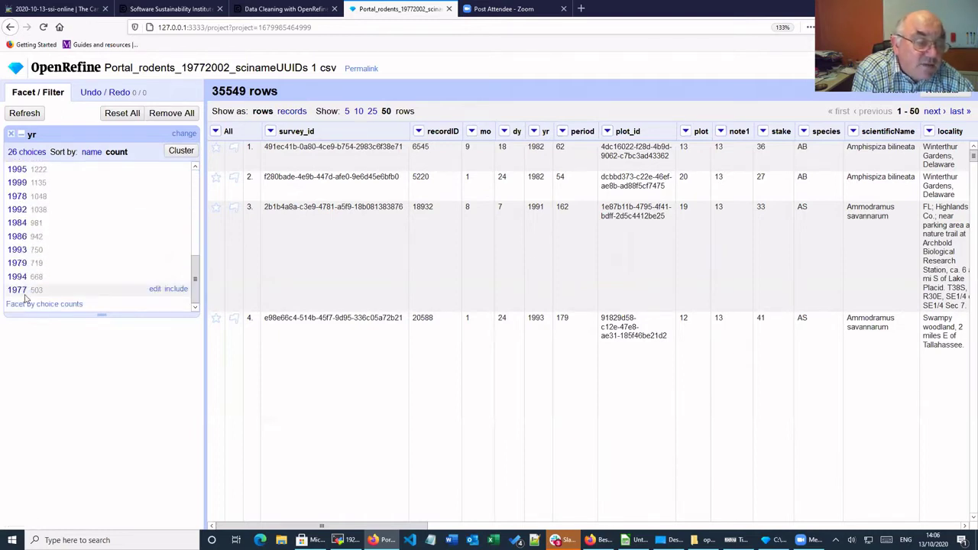
scroll(195, 219, "up", 1)
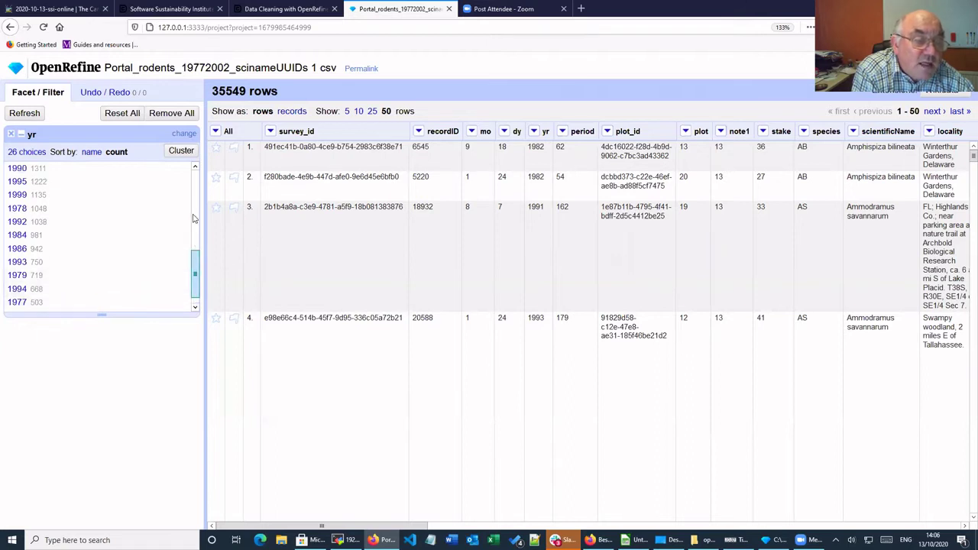
scroll(193, 219, "up", 5)
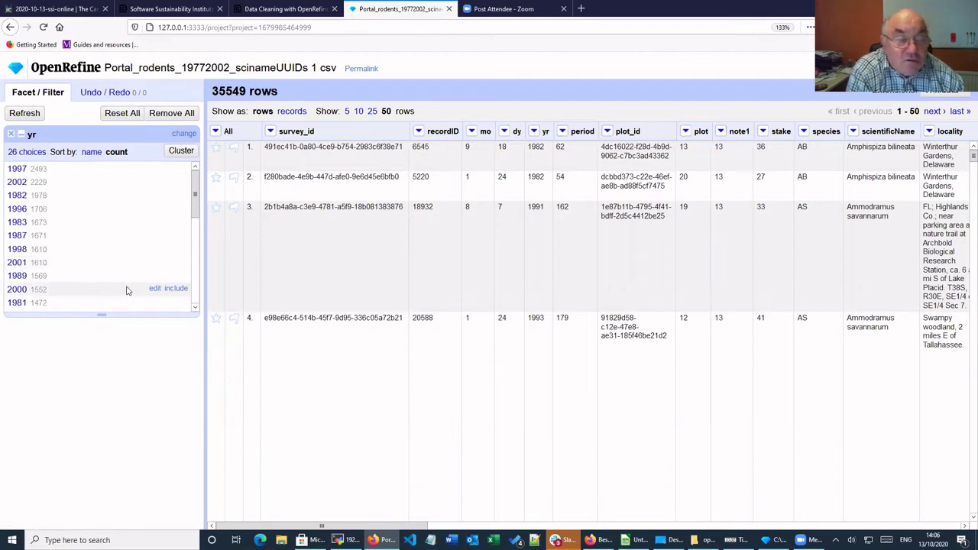
triple_click(191, 178)
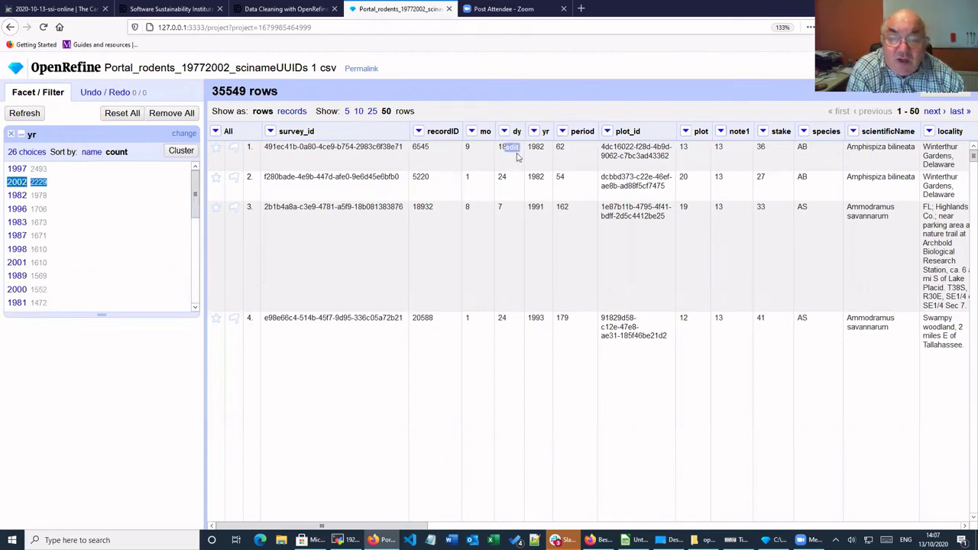
Step: Try a numeric facet on the yr column while its values are still text, and remove that facet
mouse_move(533, 153)
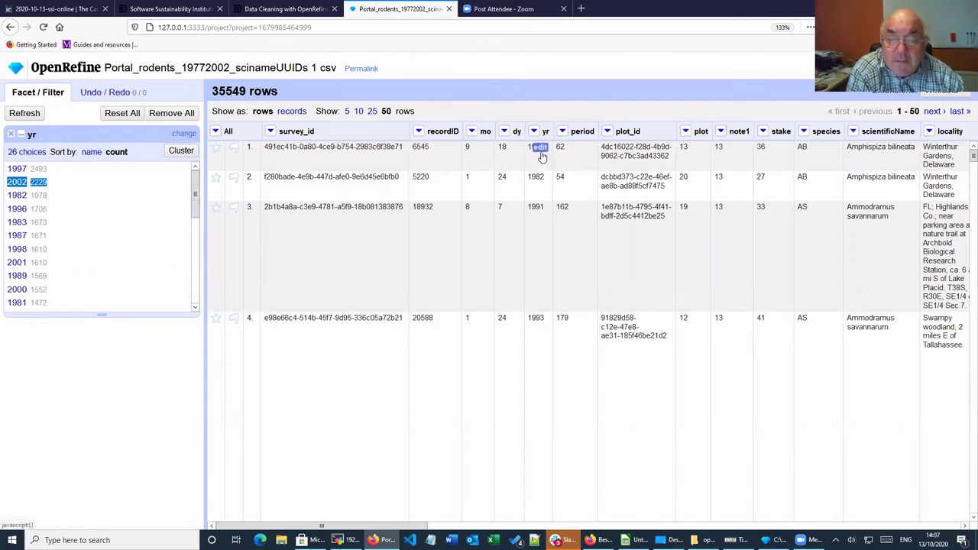
left_click(534, 133)
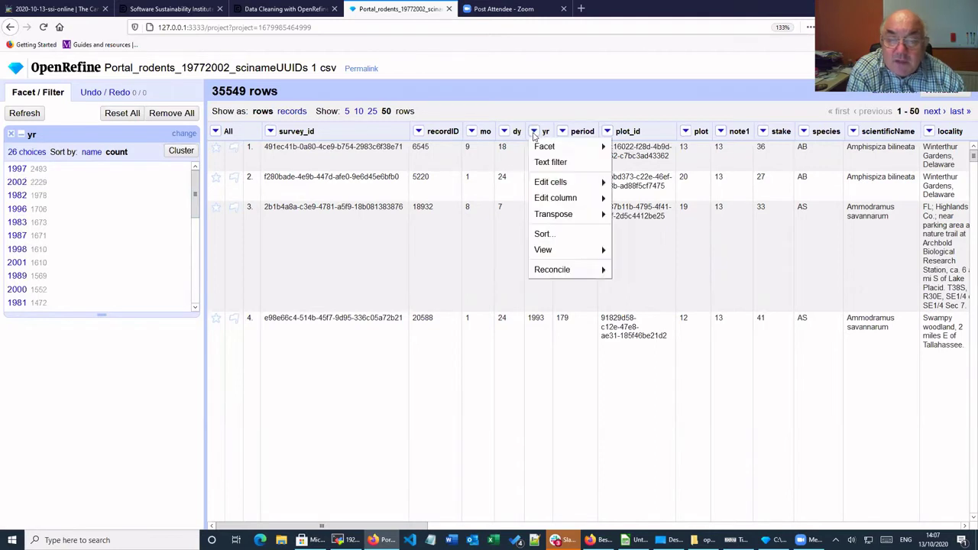
mouse_move(543, 145)
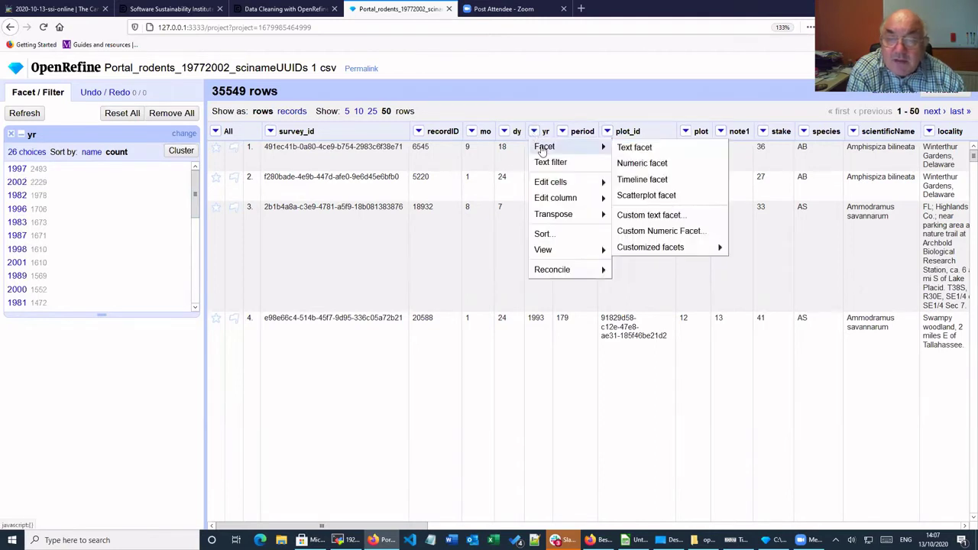
left_click(640, 165)
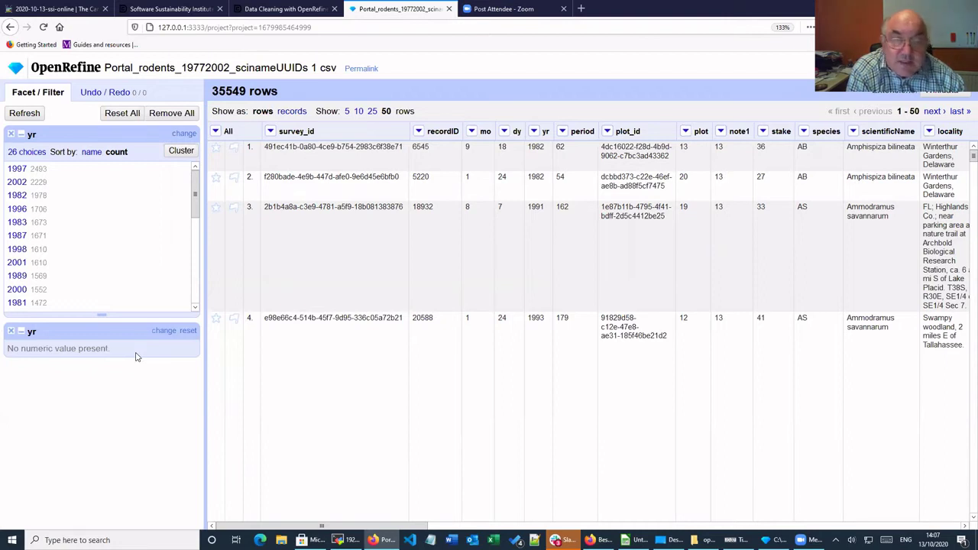
left_click(11, 334)
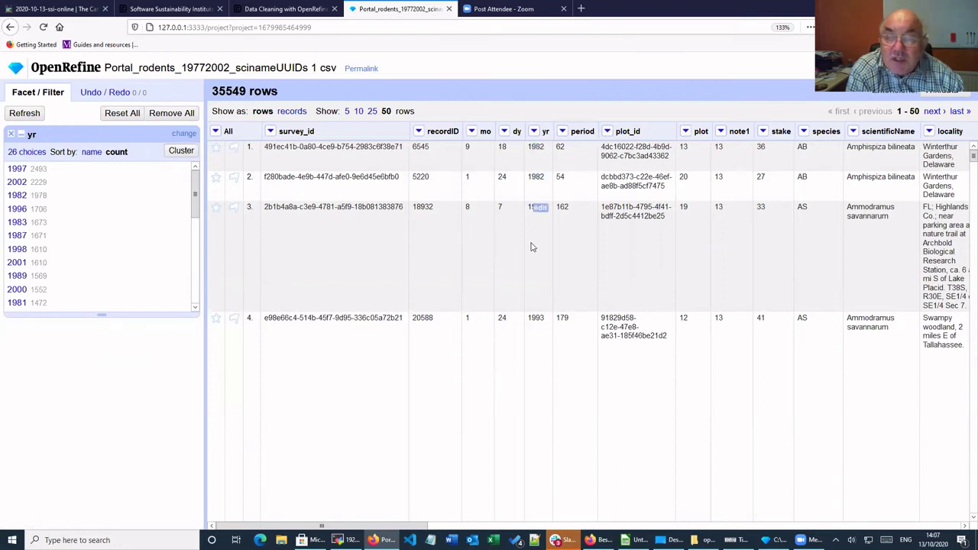
Step: Convert the yr column's cells to numbers with the common transform To number
left_click(534, 133)
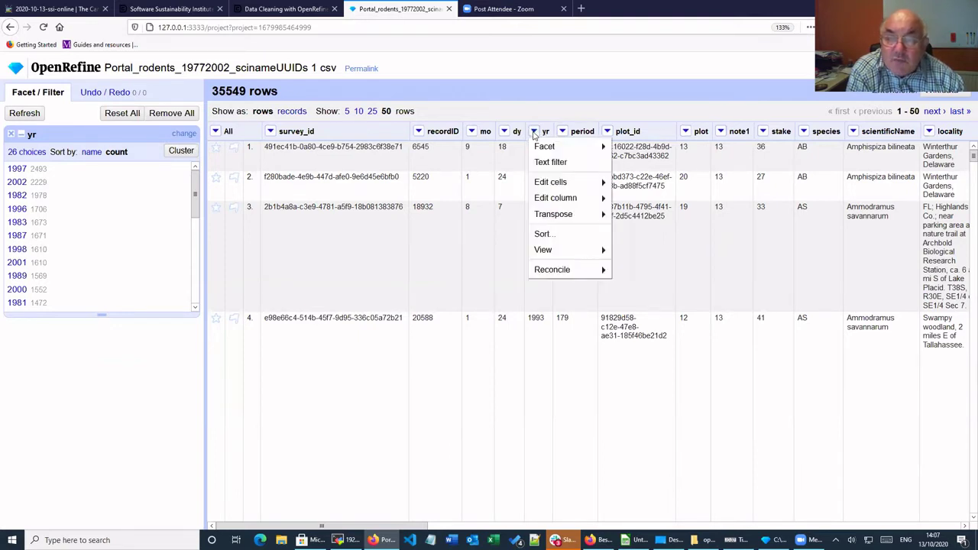
mouse_move(538, 188)
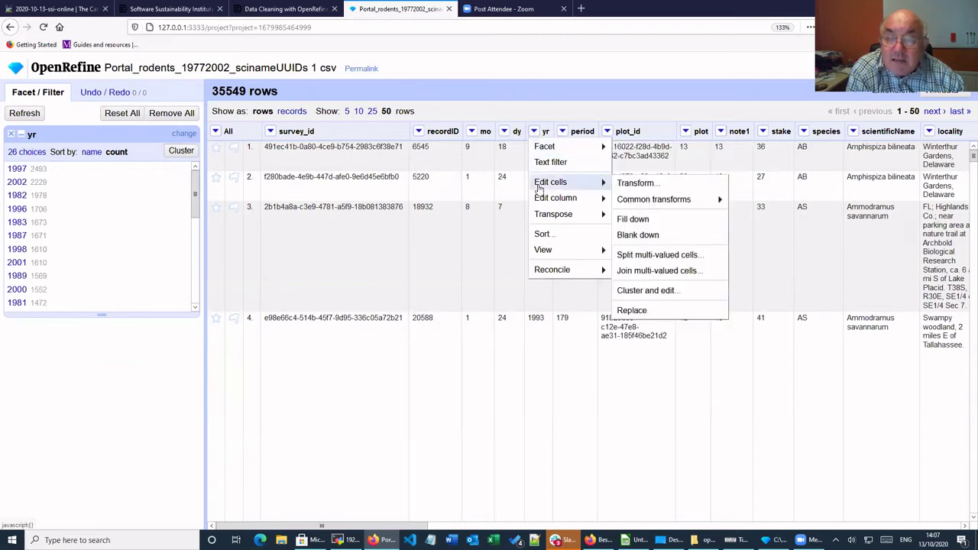
mouse_move(661, 201)
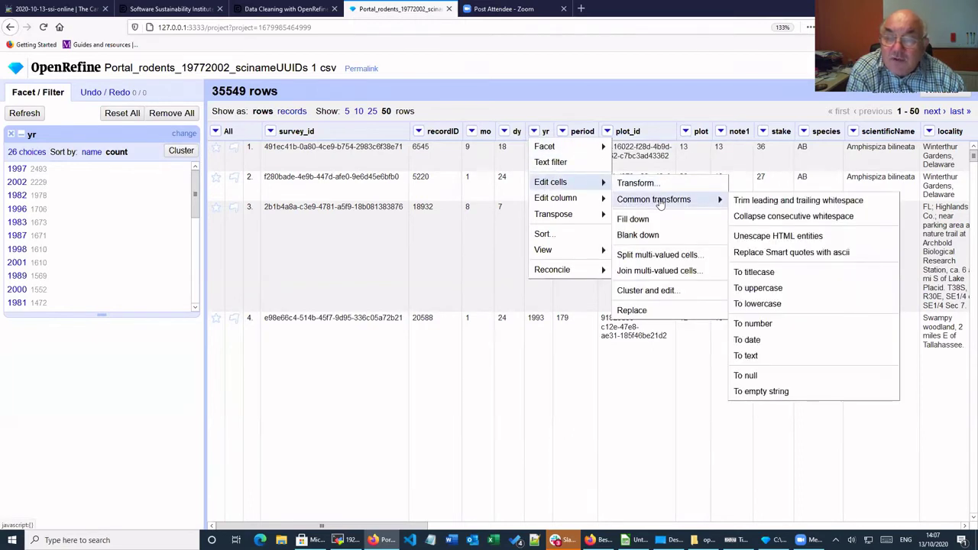
mouse_move(555, 203)
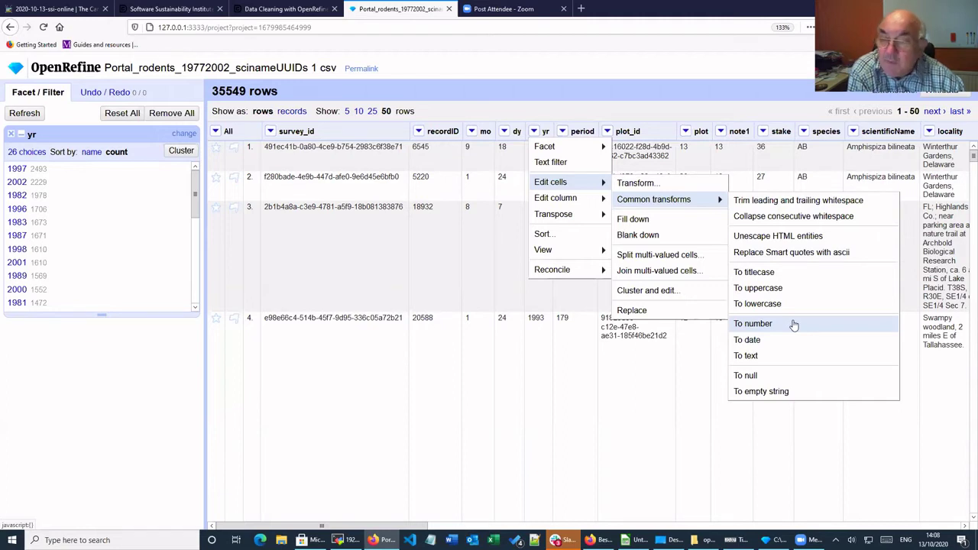
left_click(744, 325)
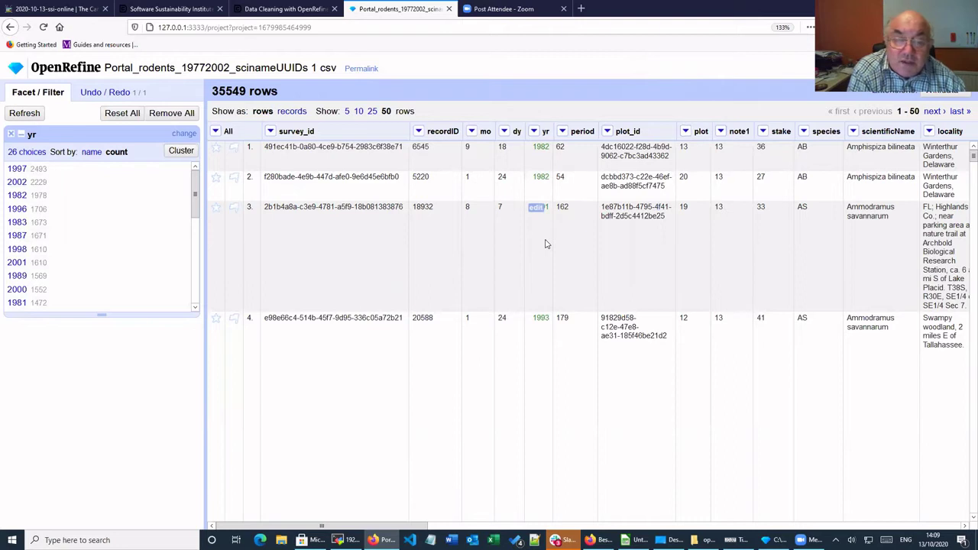
Step: Create a numeric facet on the converted yr column
left_click(535, 132)
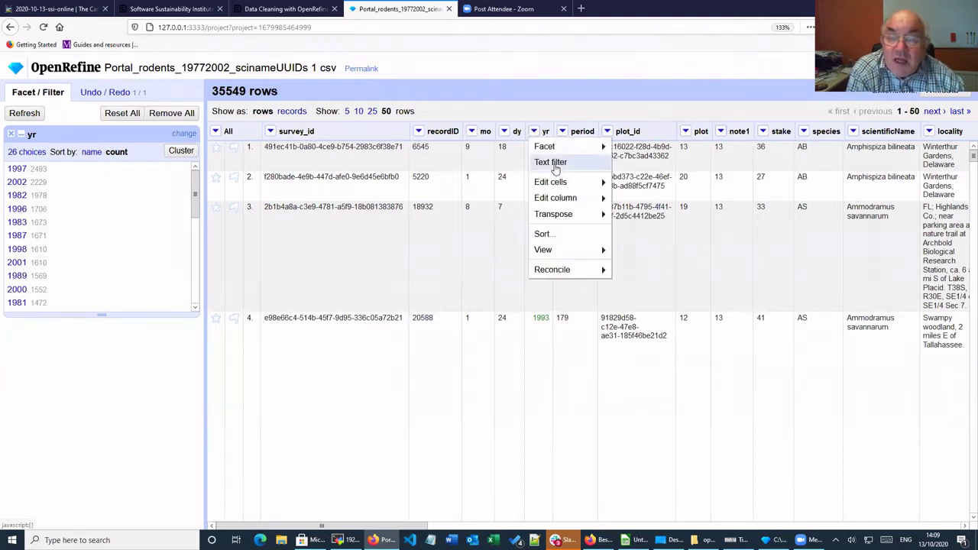
mouse_move(601, 149)
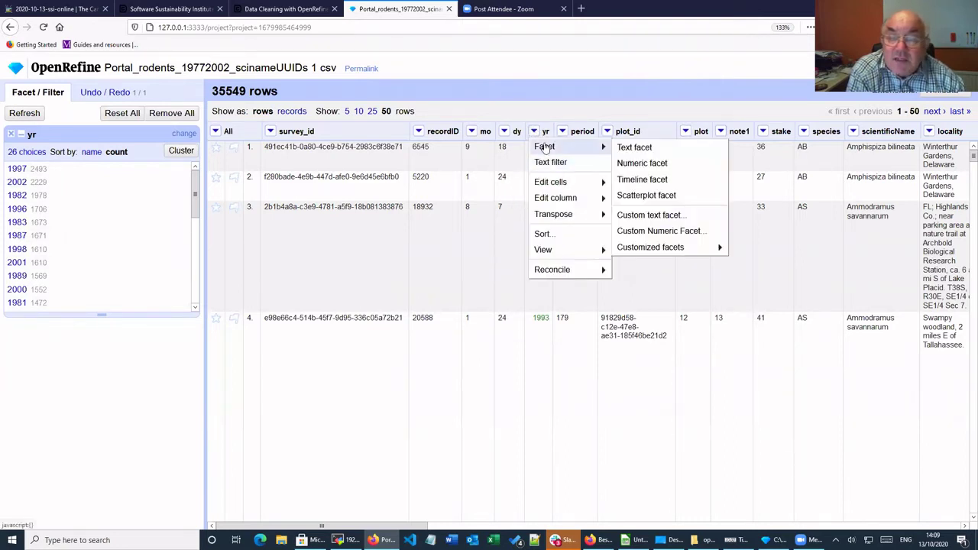
left_click(645, 164)
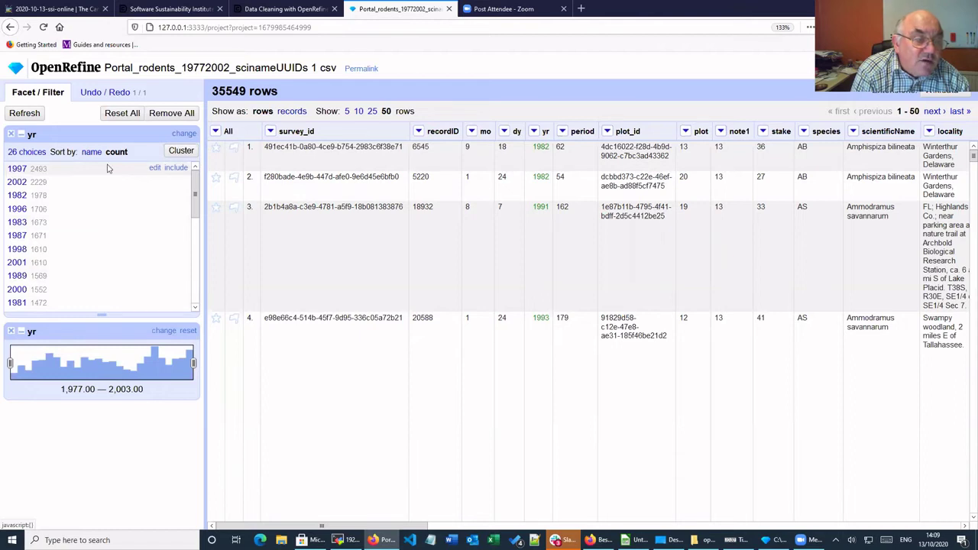
Step: Include 1997, 2002 and 1982 in the yr text facet to compare them in the histogram, and exclude them all again
left_click(176, 168)
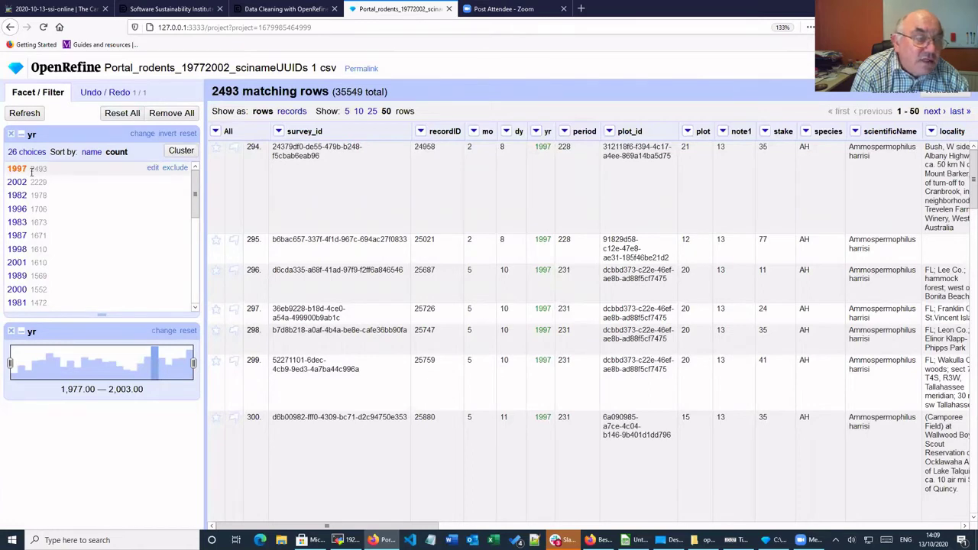
left_click(175, 168)
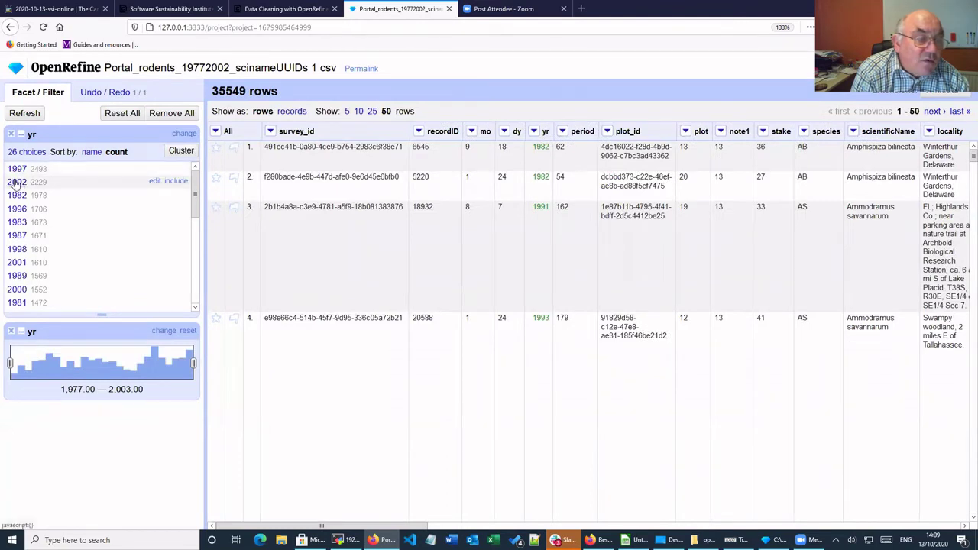
left_click(175, 181)
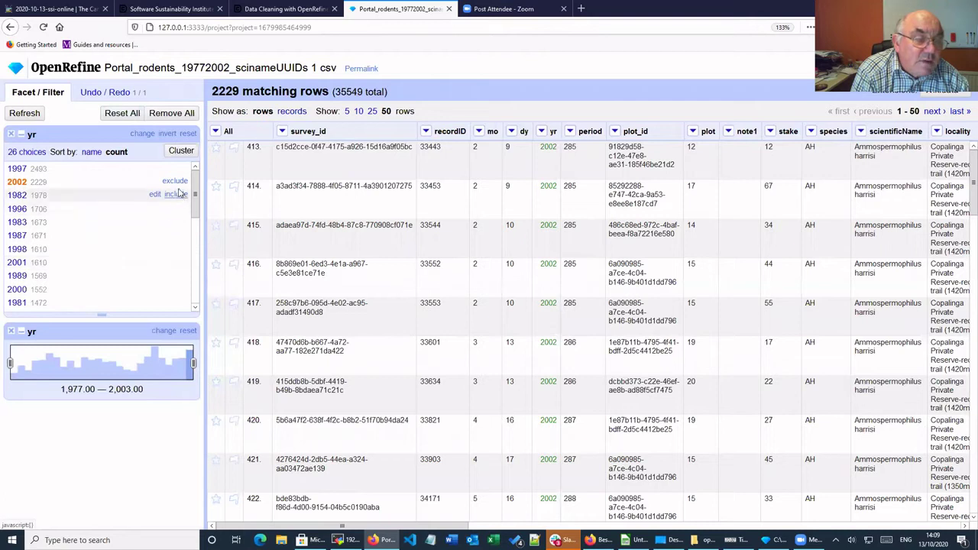
left_click(176, 196)
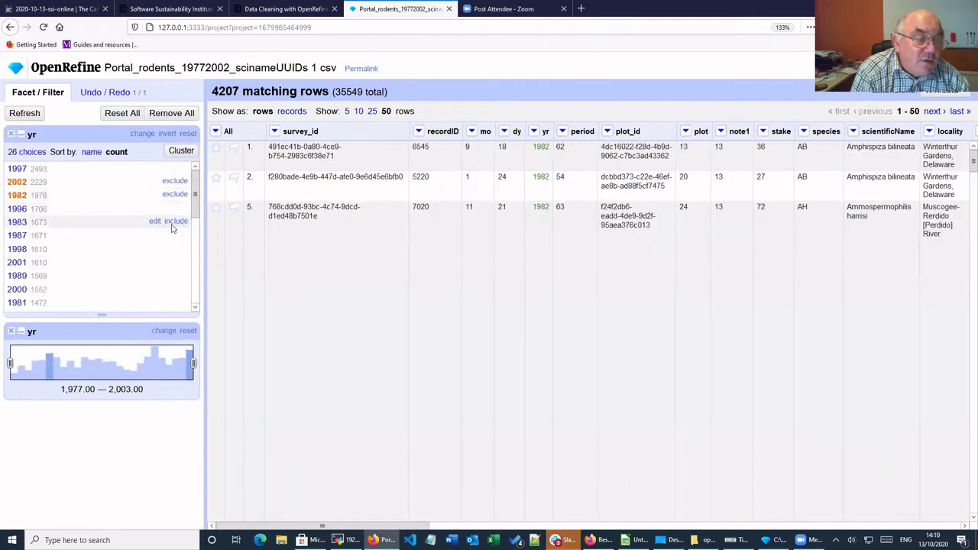
left_click(175, 184)
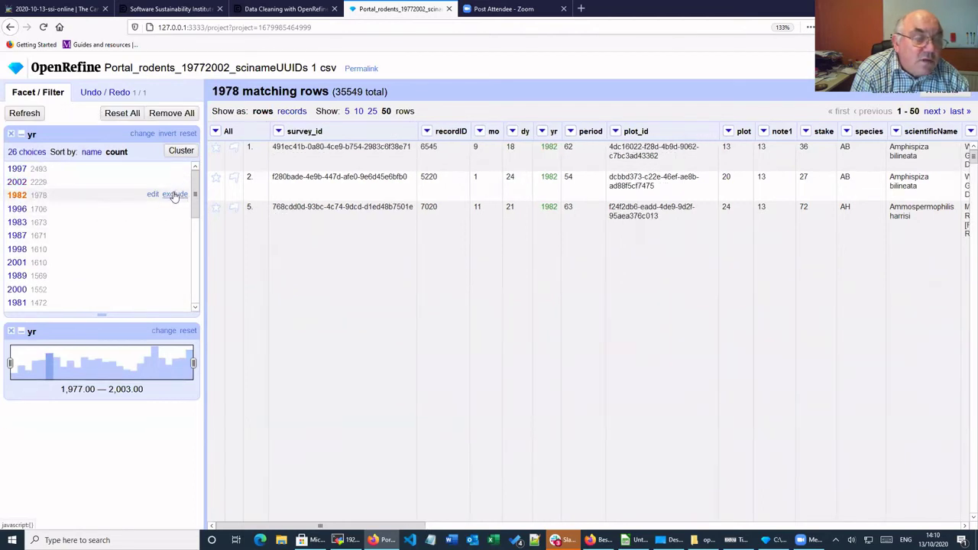
left_click(175, 196)
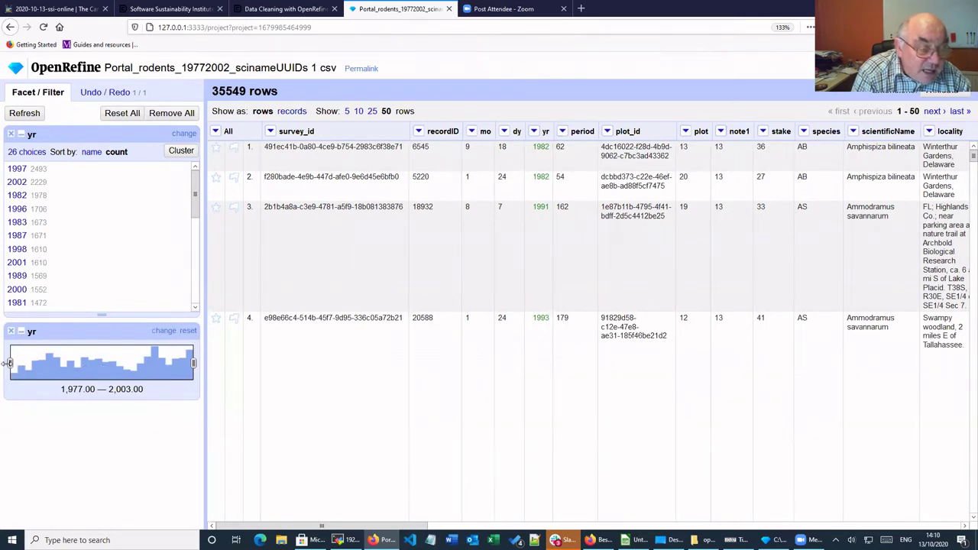
Step: Explore the yr histogram by narrowing its range to 1997–1998 and 1991–1998, and restore the full 1977–2003 range
left_click_drag(8, 363, 159, 362)
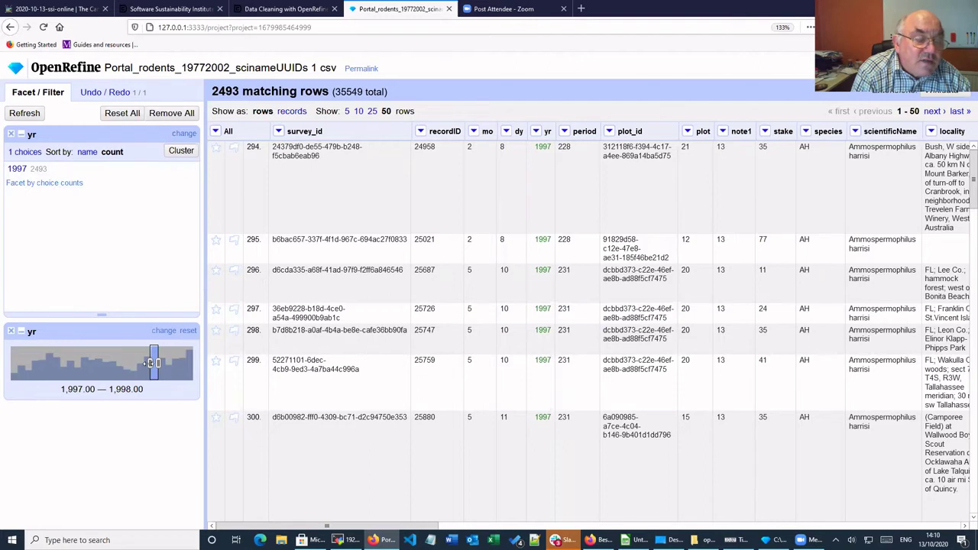
left_click_drag(151, 363, 108, 364)
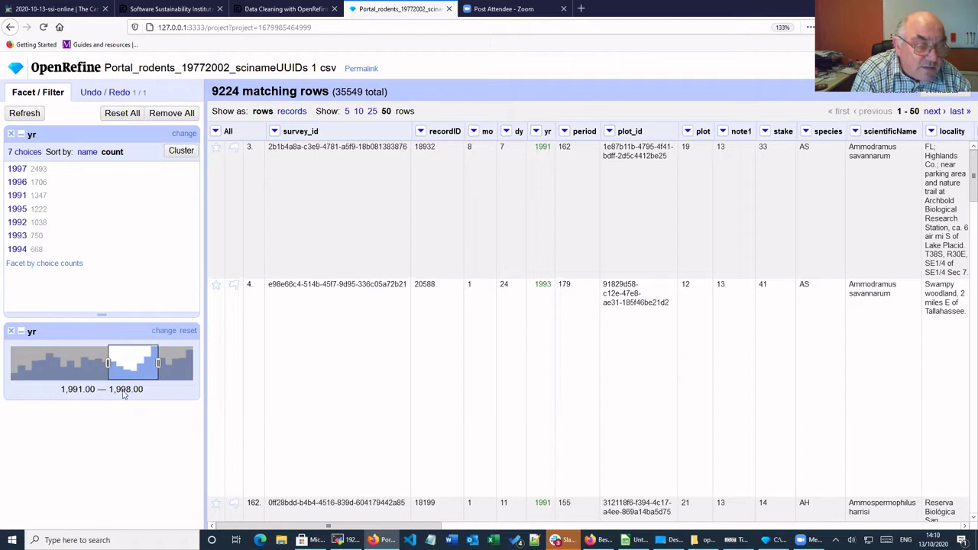
left_click_drag(108, 361, 51, 351)
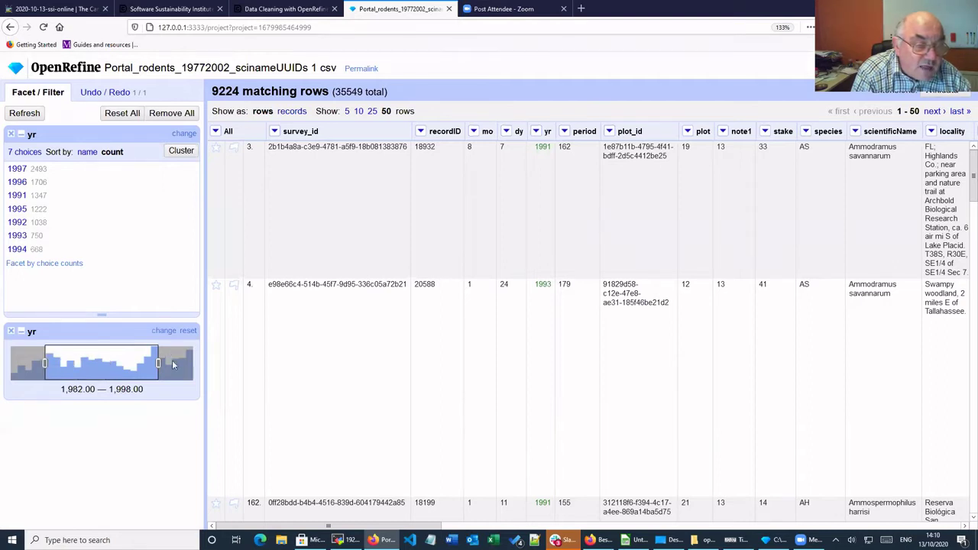
left_click_drag(156, 362, 194, 368)
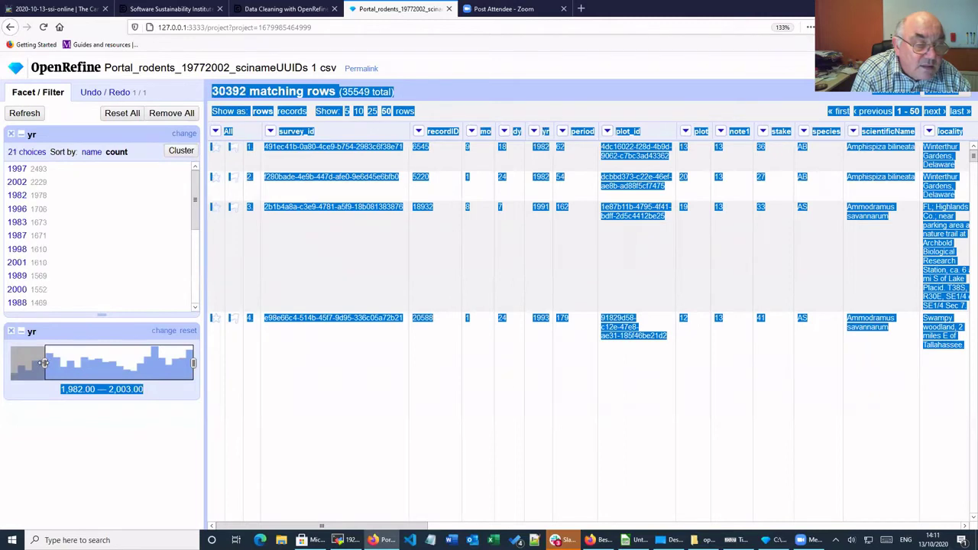
left_click_drag(46, 362, 10, 363)
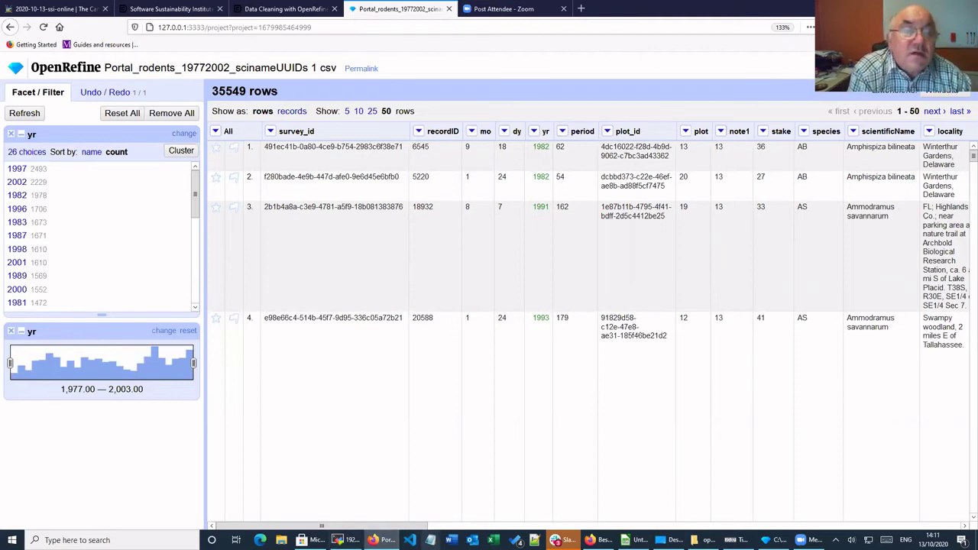
Step: Review the Clustering instructions on the Data Carpentry lesson page and return to the OpenRefine project
left_click(283, 9)
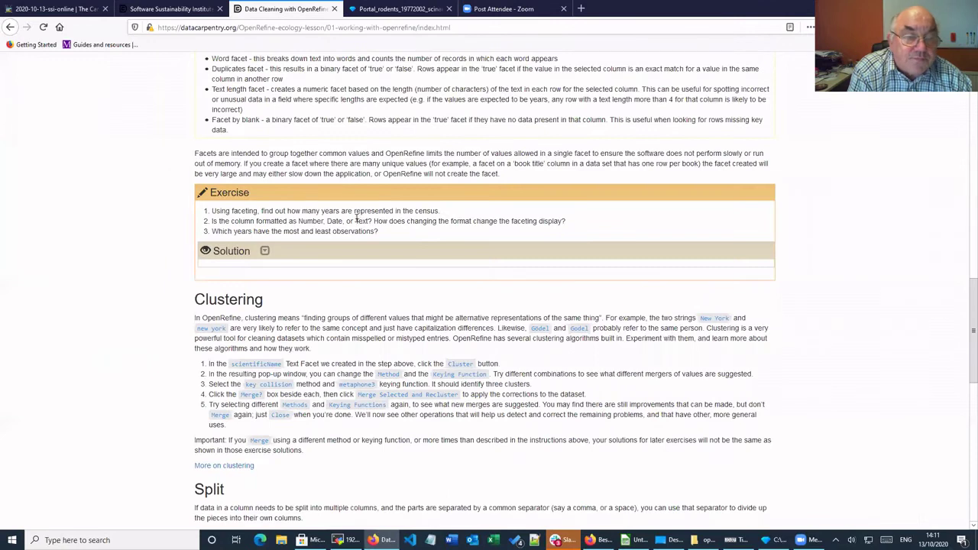
scroll(357, 219, "down", 3)
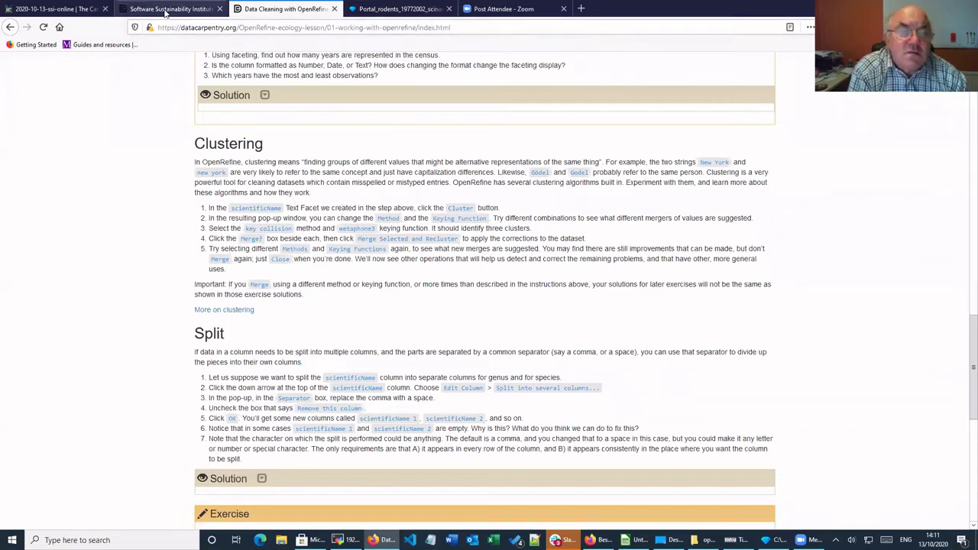
left_click(384, 12)
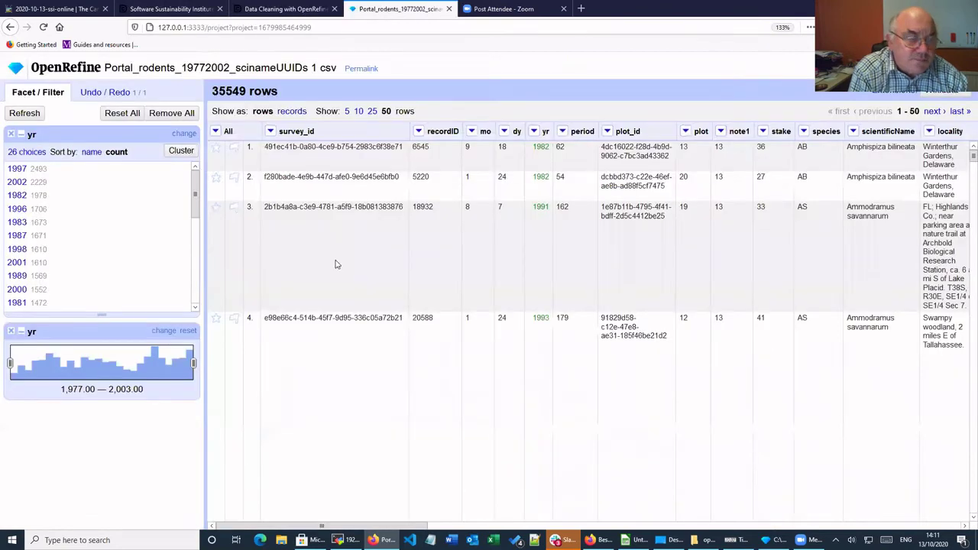
Step: Remove both yr facets and create a text facet on the scientificName column
left_click(11, 332)
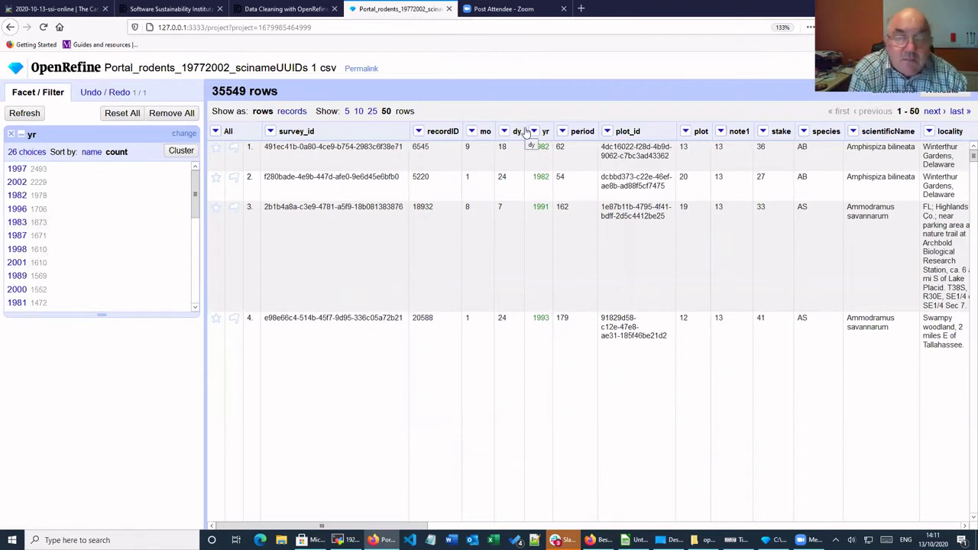
left_click(11, 135)
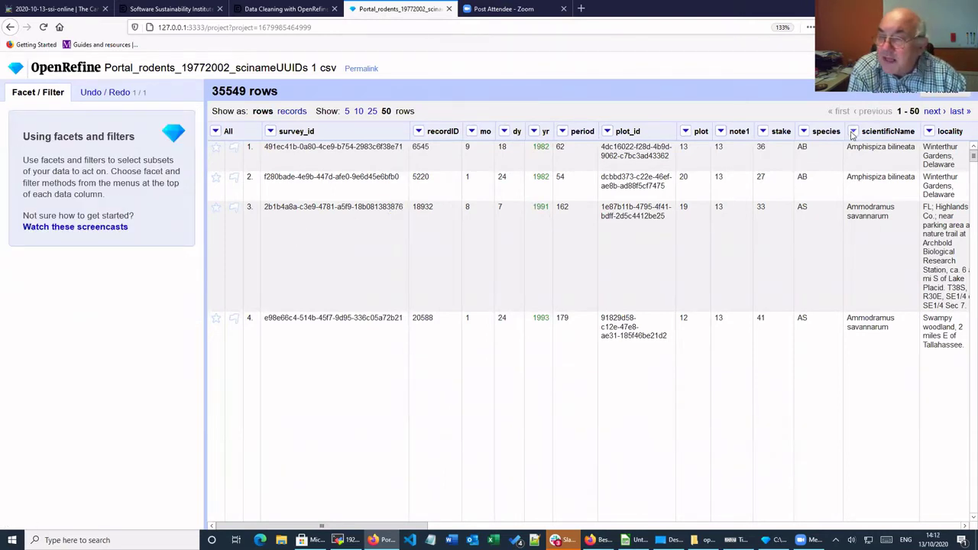
left_click(853, 133)
mouse_move(857, 145)
left_click(758, 147)
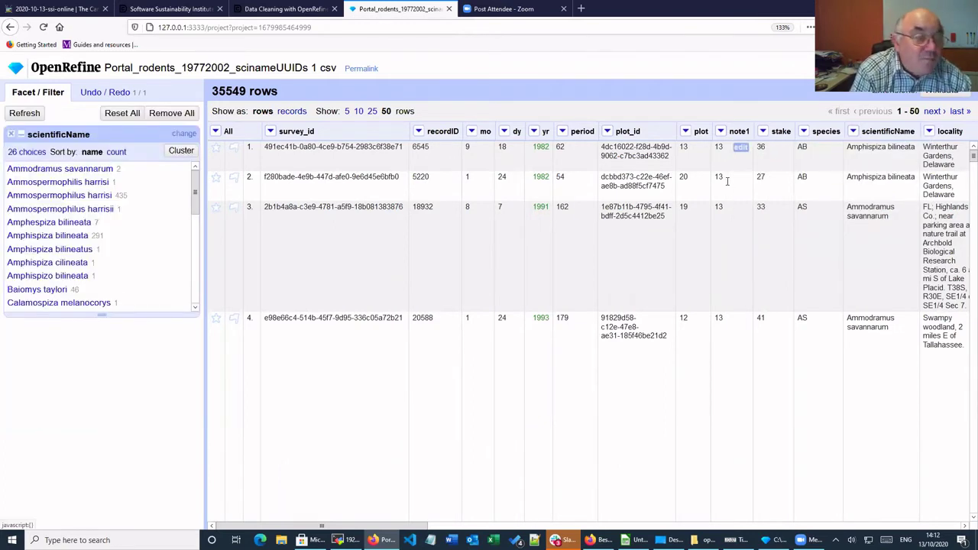
Step: Open the clustering dialog for scientificName, check the available methods and keying functions, and cluster by key collision with metaphone3
left_click(178, 151)
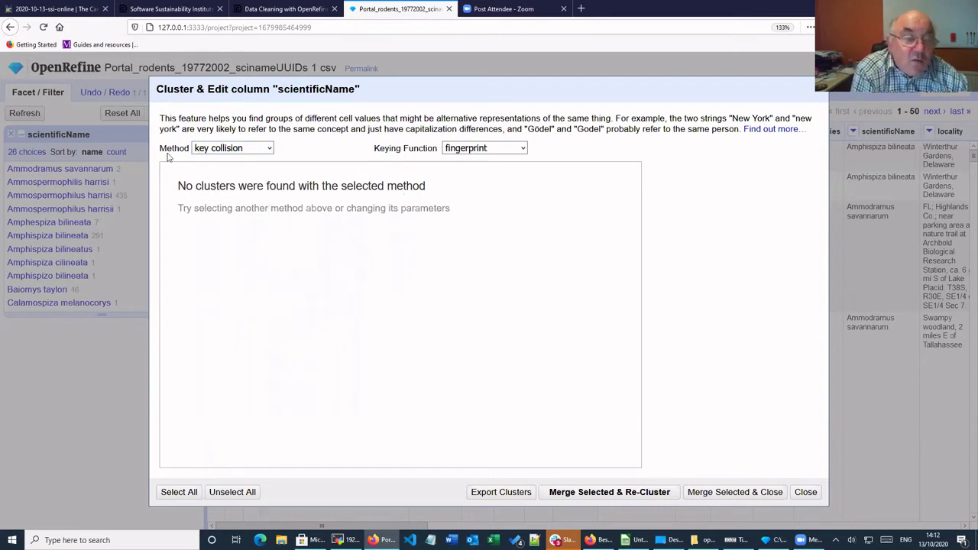
left_click(269, 149)
left_click(269, 149)
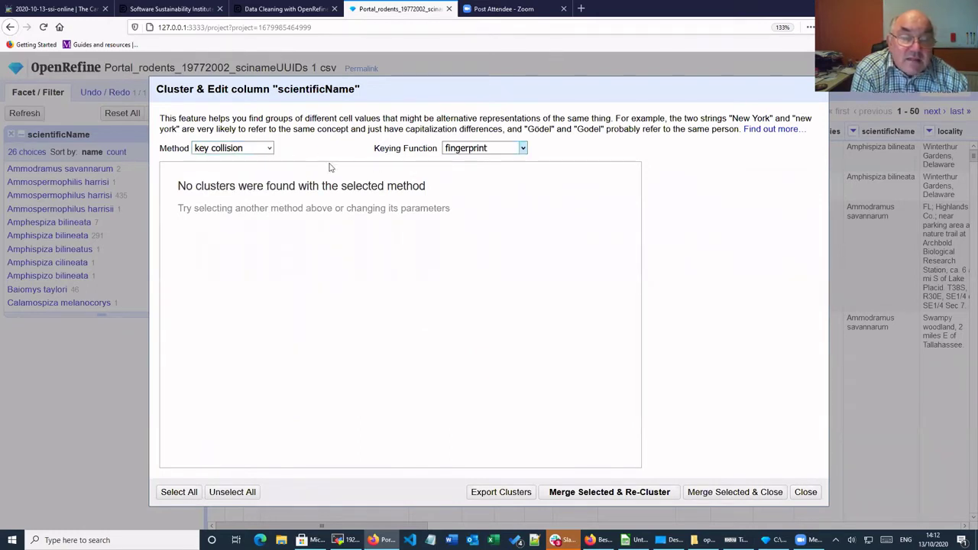
left_click(523, 149)
left_click(522, 149)
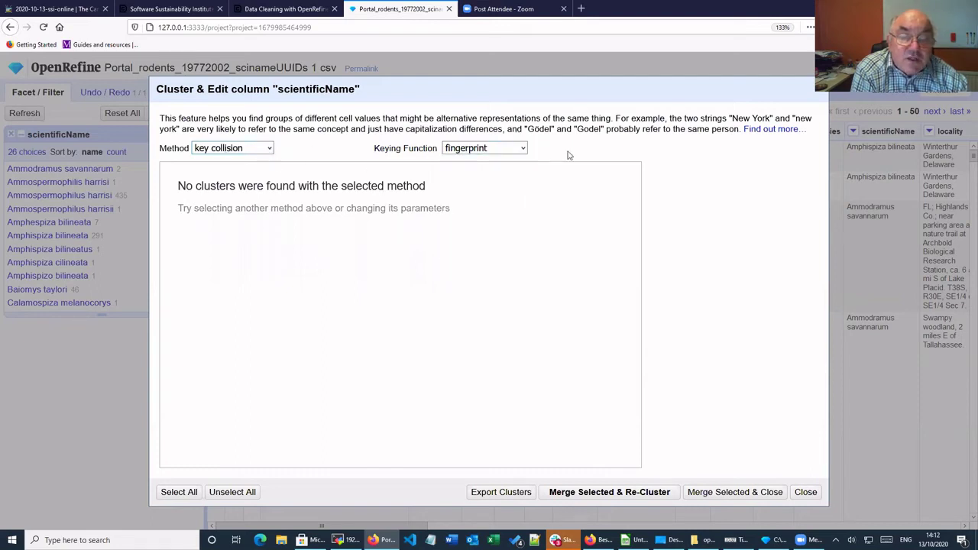
left_click(522, 149)
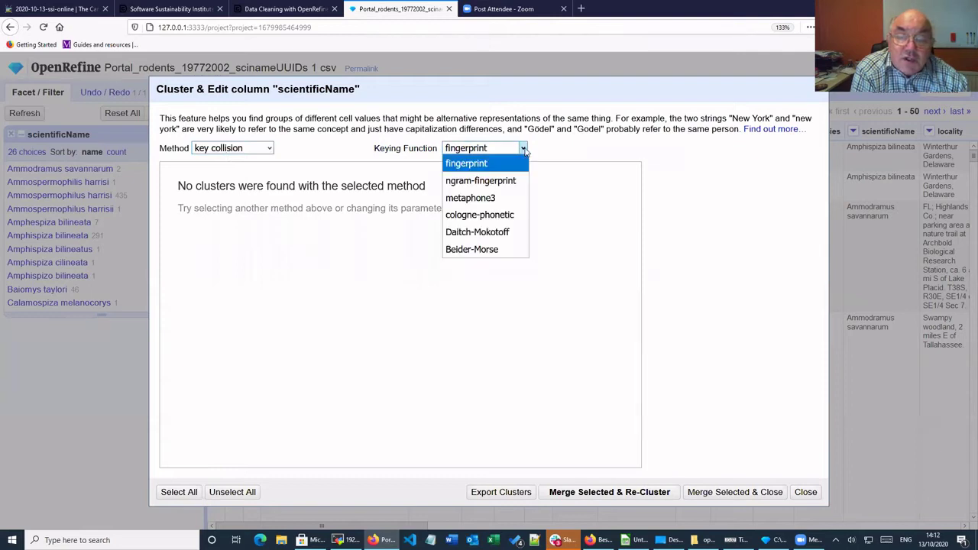
left_click(470, 198)
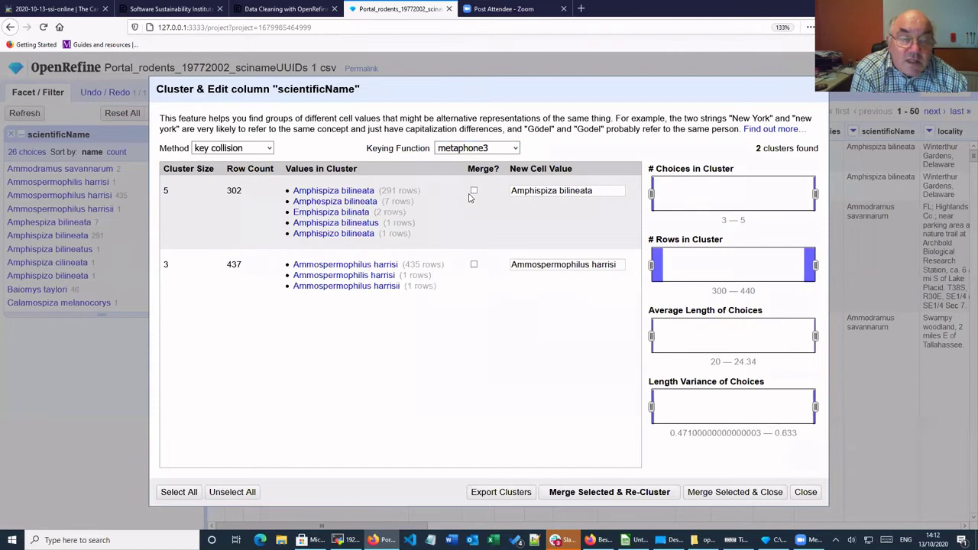
Step: Compare the clusters suggested by the fingerprint, ngram-fingerprint, cologne-phonetic, Daitch-Mokotoff and Beider-Morse keying functions
left_click(516, 149)
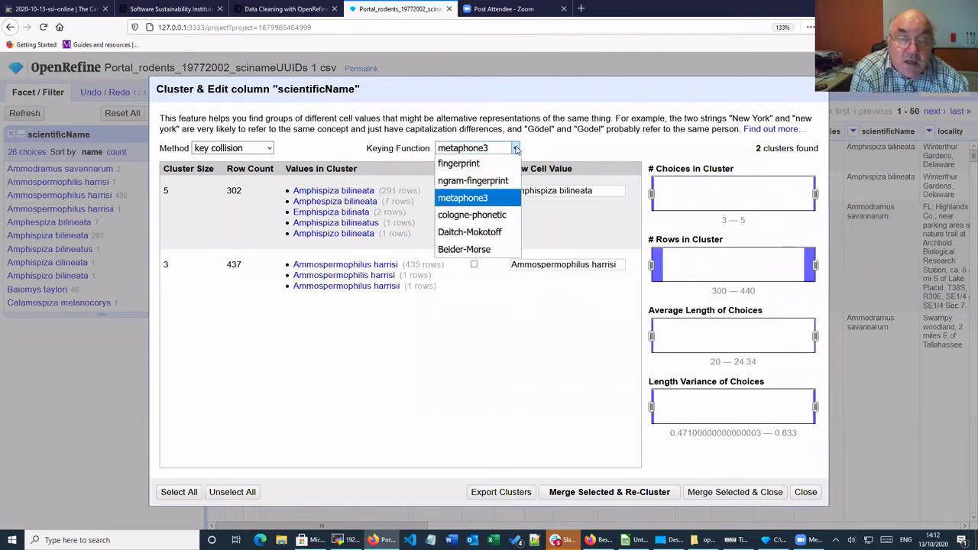
left_click(509, 158)
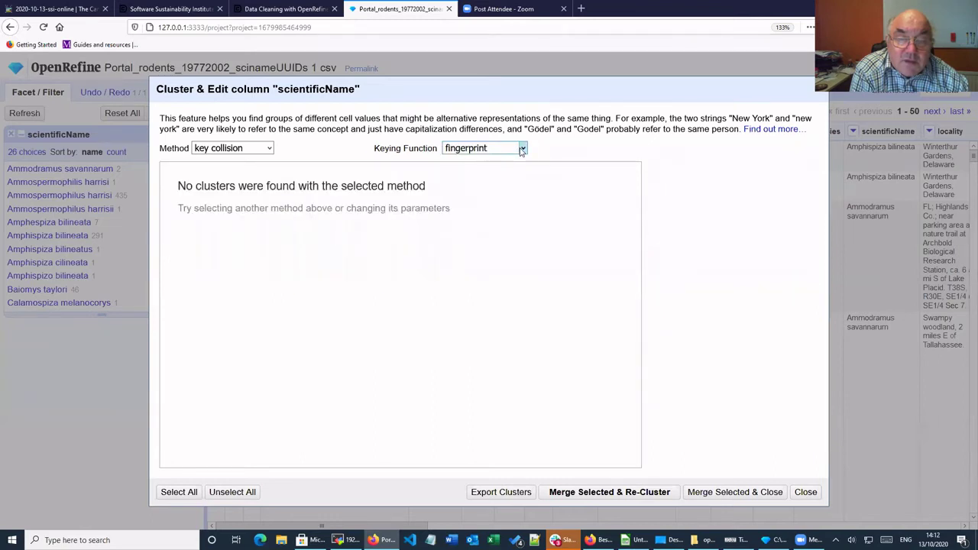
left_click(520, 149)
left_click(509, 178)
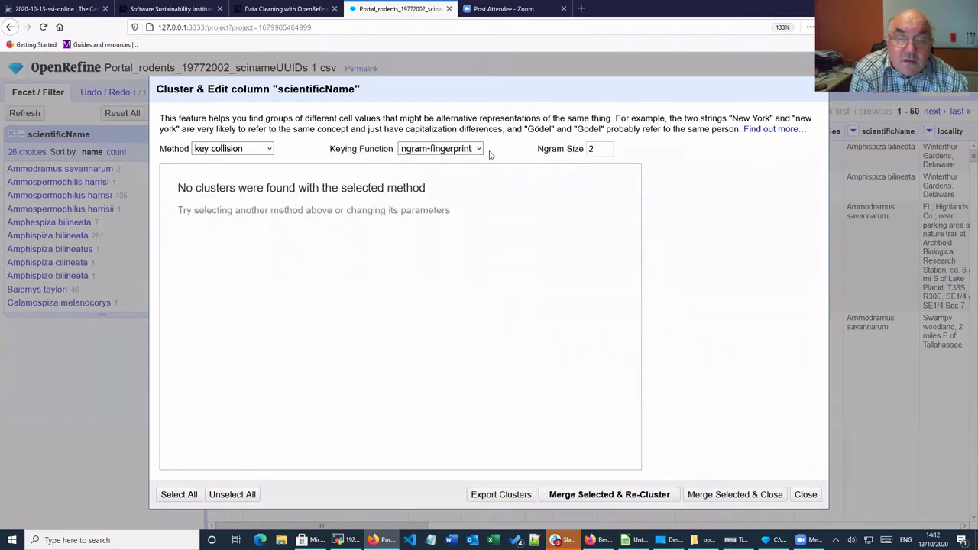
left_click(478, 150)
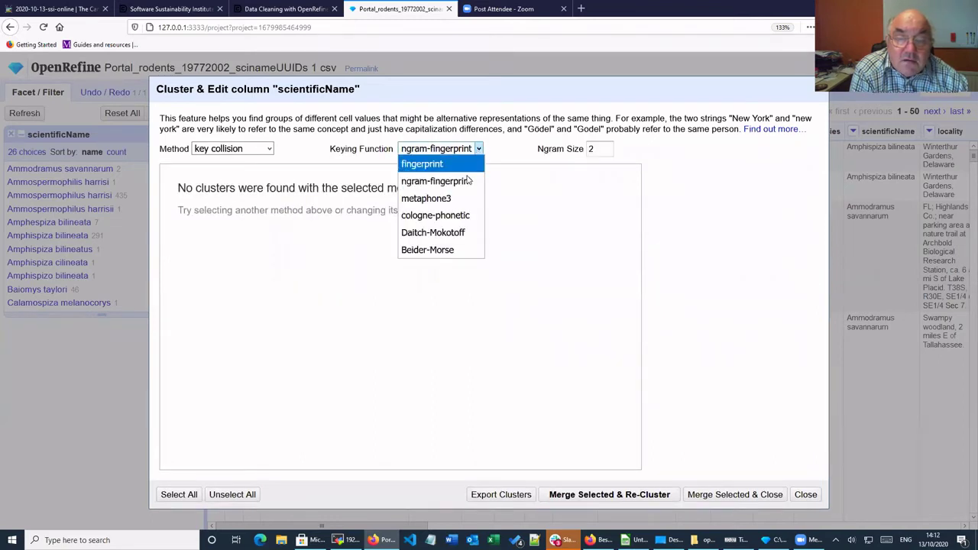
left_click(438, 216)
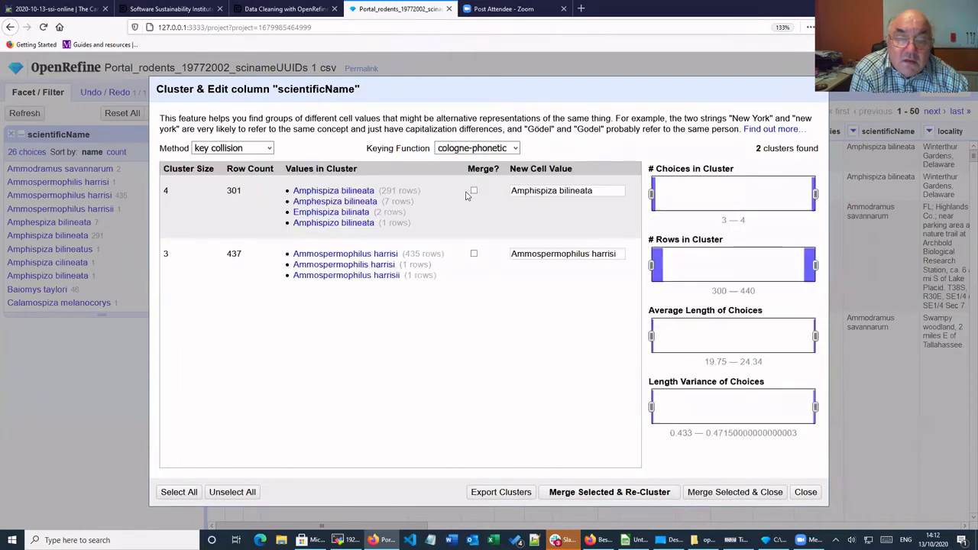
left_click(515, 148)
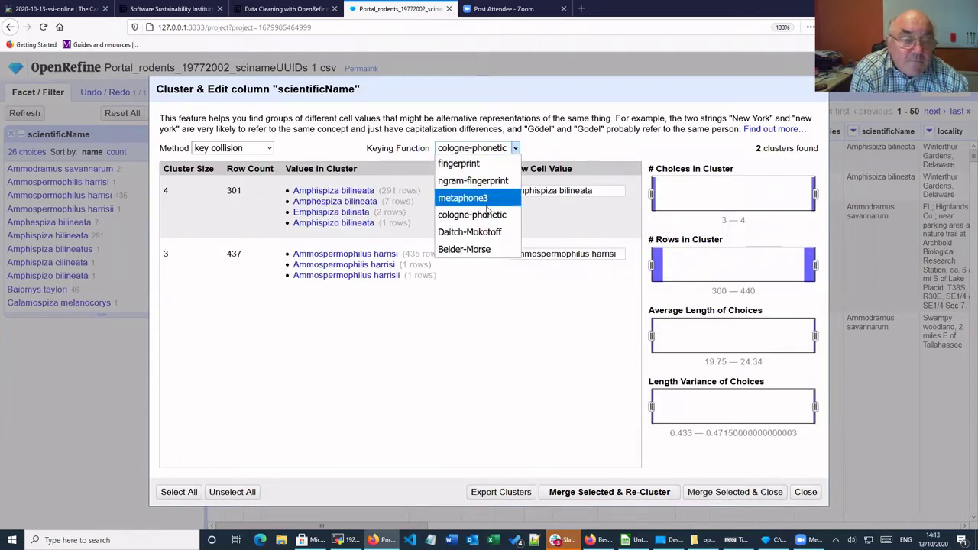
left_click(476, 230)
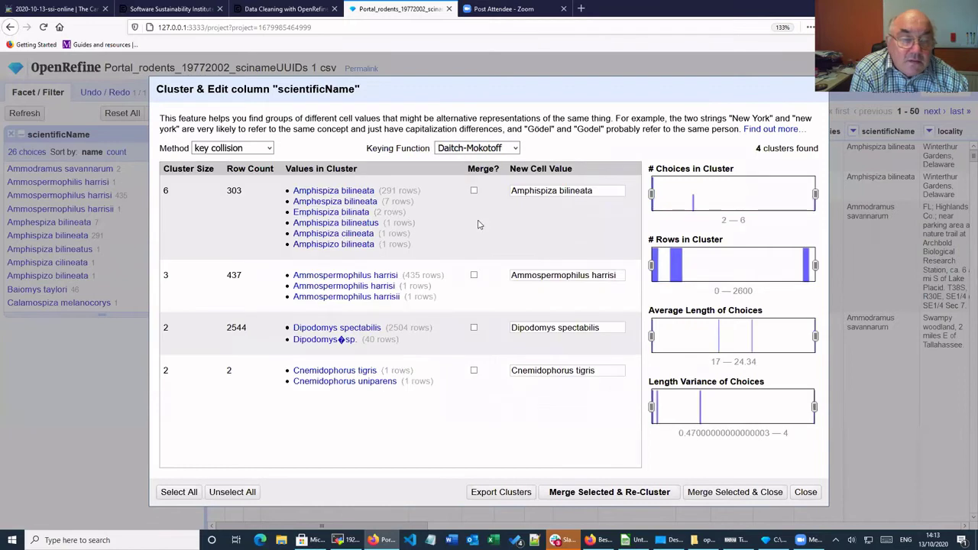
left_click(515, 149)
left_click(461, 250)
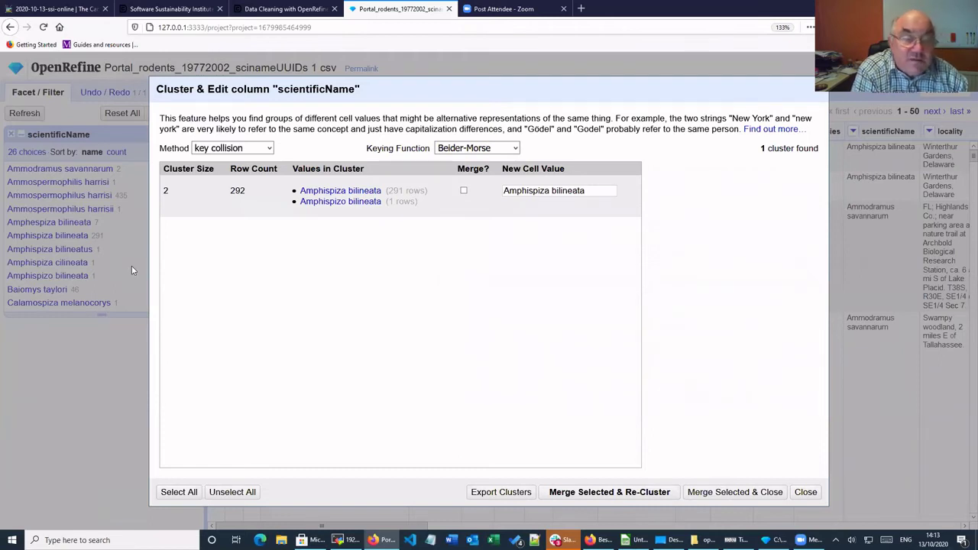
Step: Cluster with metaphone3 again, merge the Amphispiza bilineata and Ammospermophilus harrisi clusters under those names, and re-cluster
left_click(515, 149)
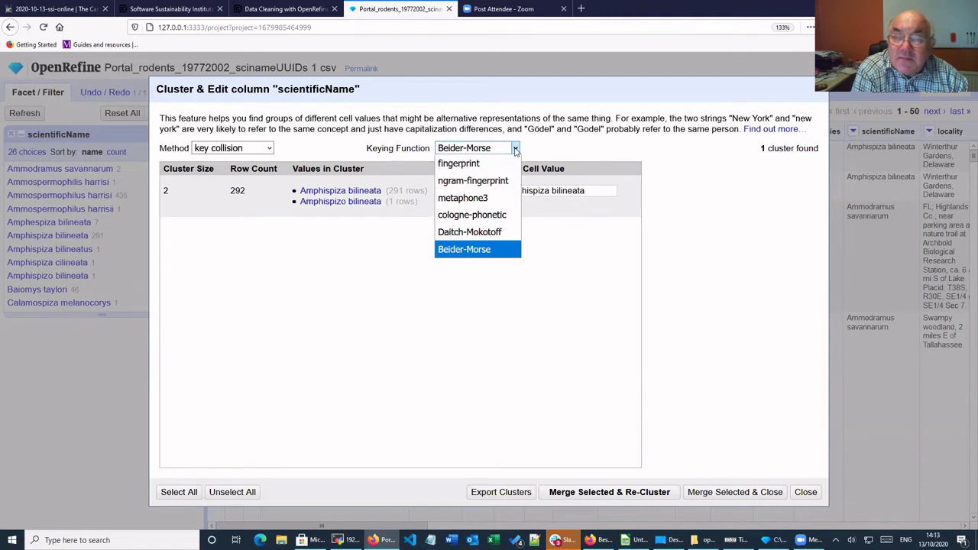
left_click(462, 198)
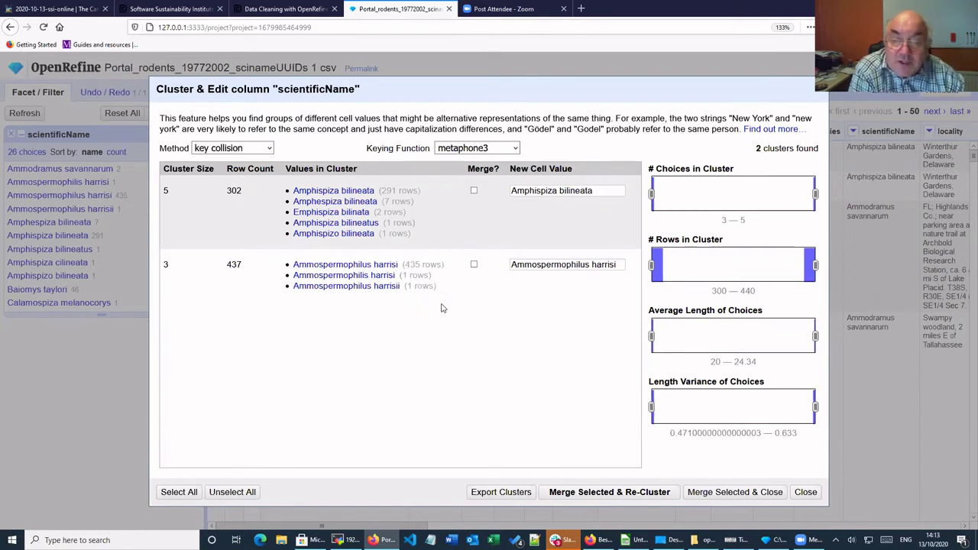
mouse_move(424, 264)
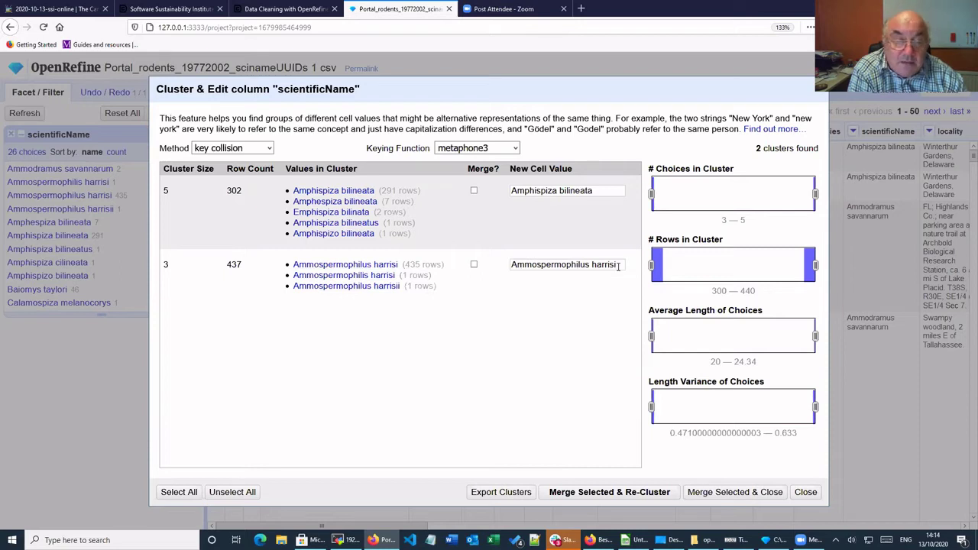
left_click(474, 265)
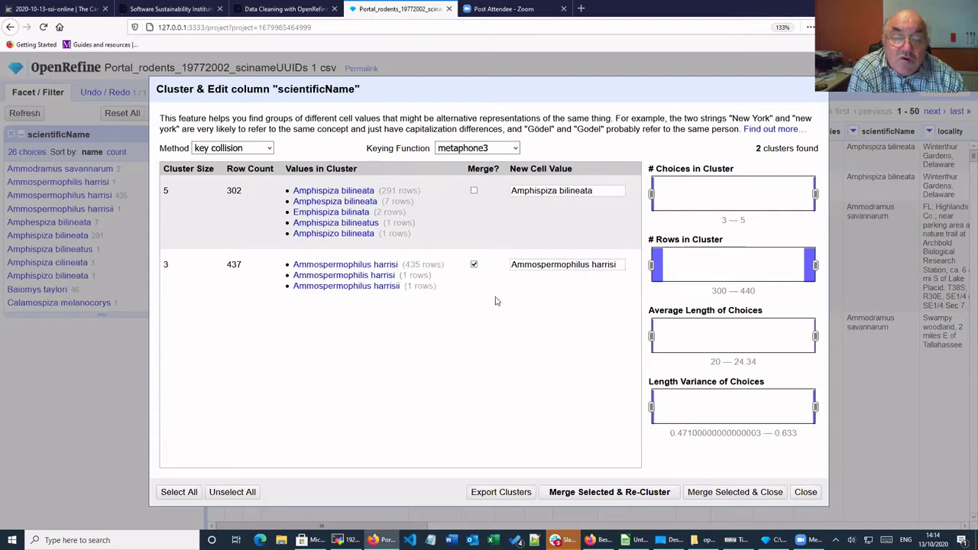
left_click_drag(457, 86, 442, 61)
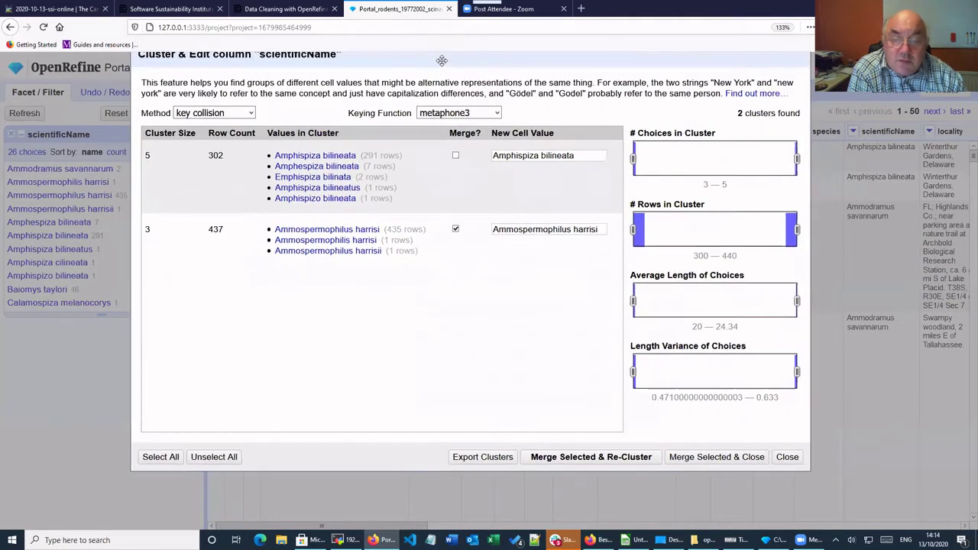
mouse_move(344, 205)
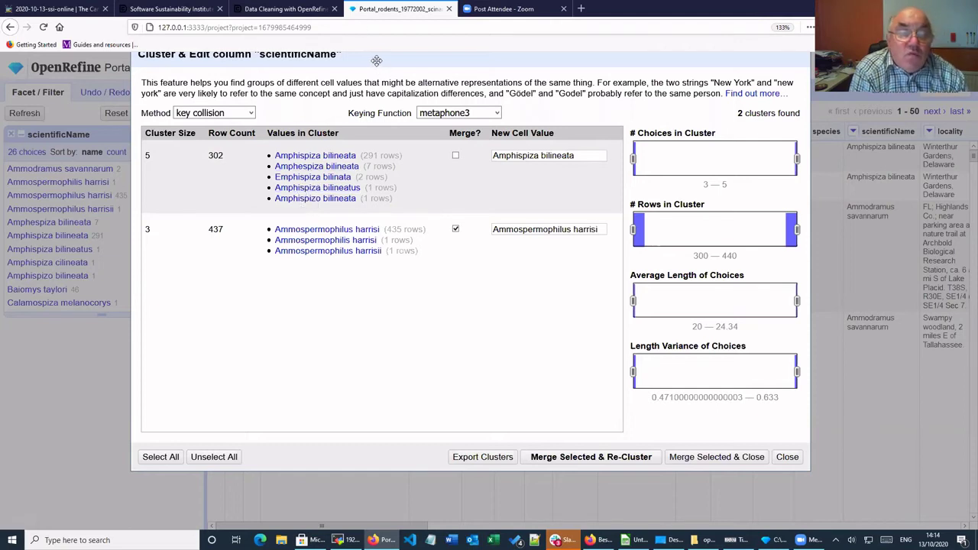
left_click_drag(380, 65, 518, 78)
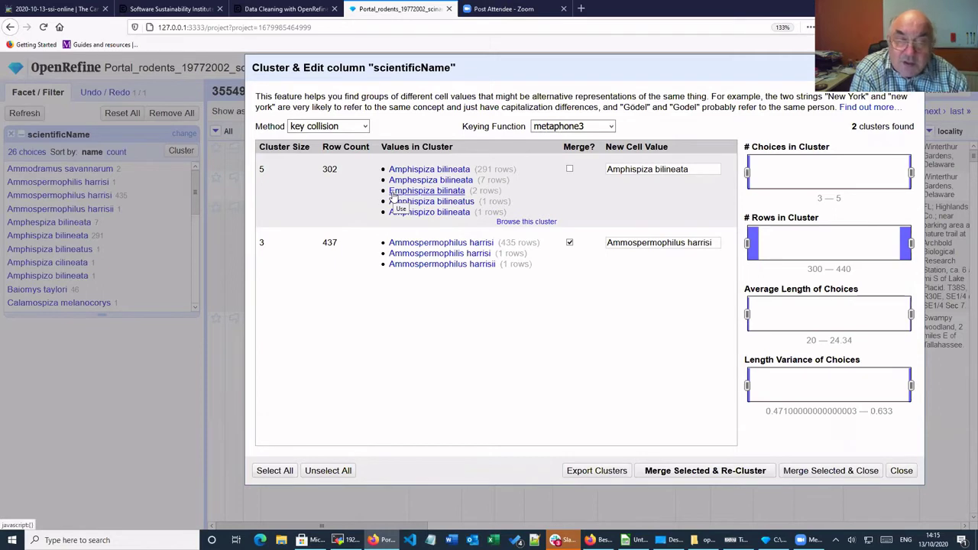
left_click_drag(503, 73, 369, 83)
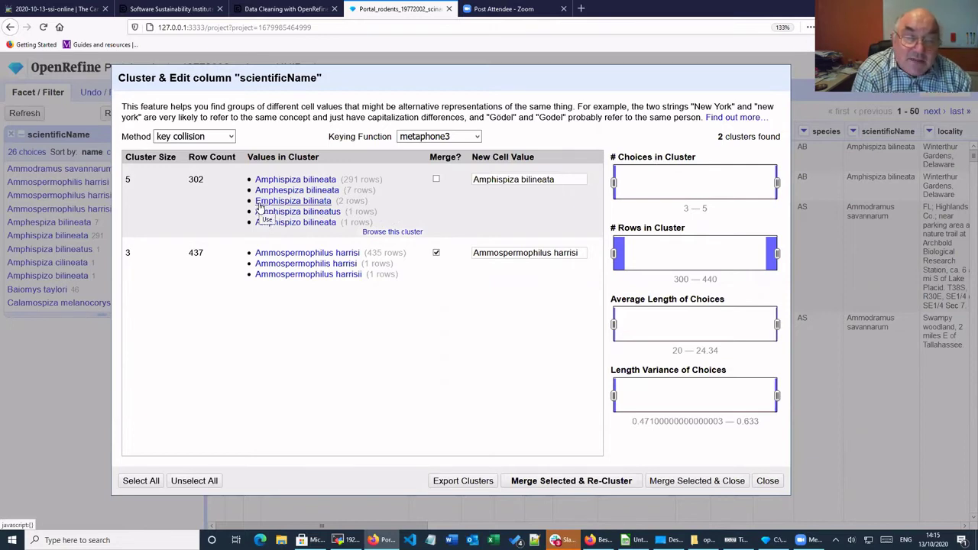
left_click(436, 179)
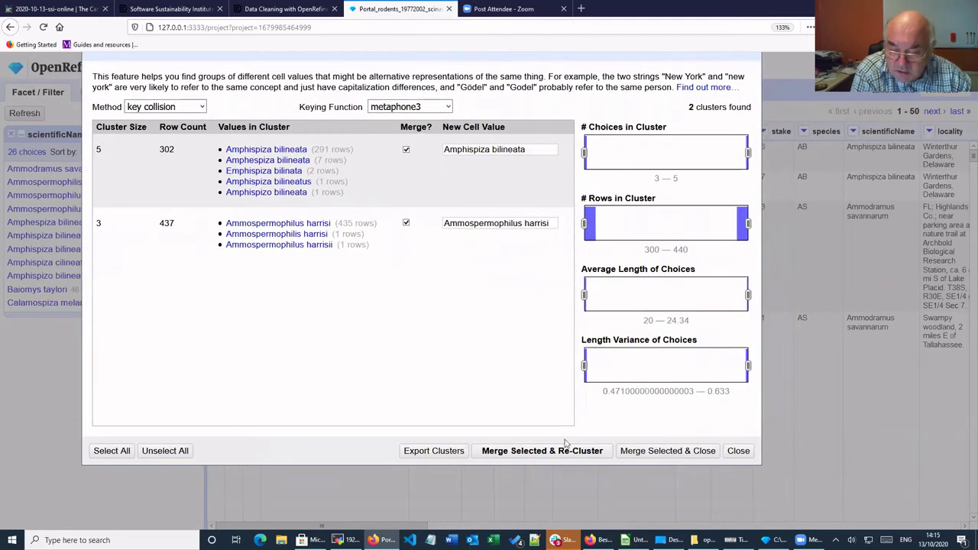
left_click(505, 452)
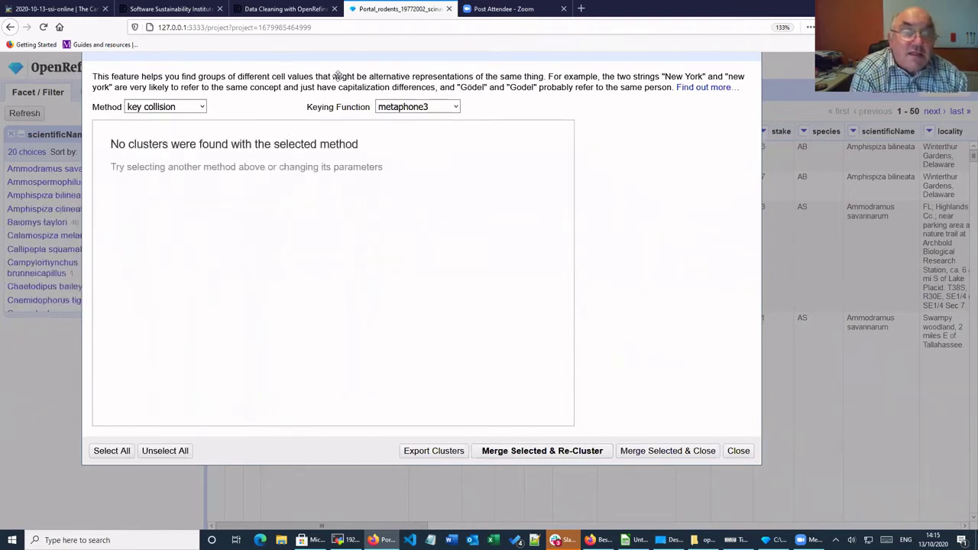
Step: Cluster with Daitch-Mokotoff, merge only Amphispiza cilineata into Amphispiza bilineata, and close the clustering dialog
left_click_drag(288, 57, 380, 85)
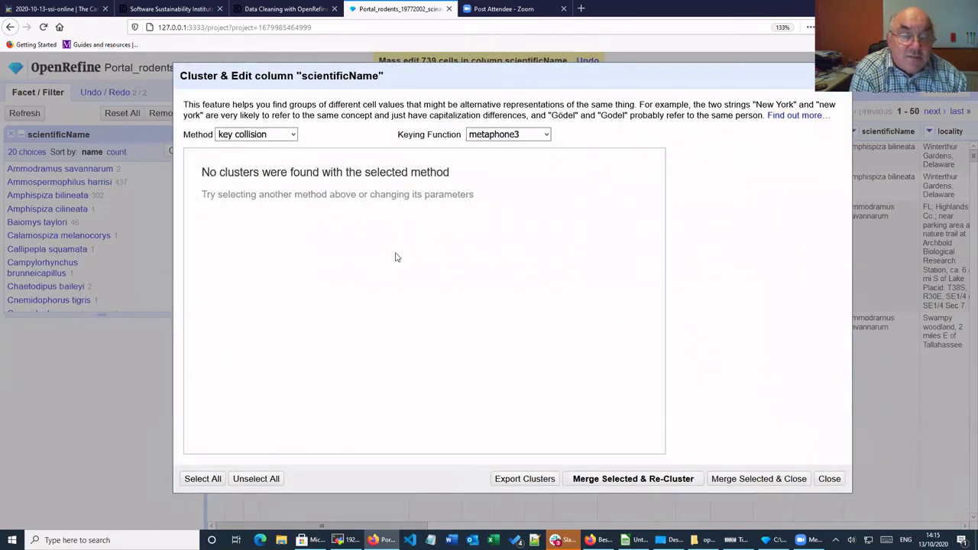
left_click(547, 136)
left_click(493, 220)
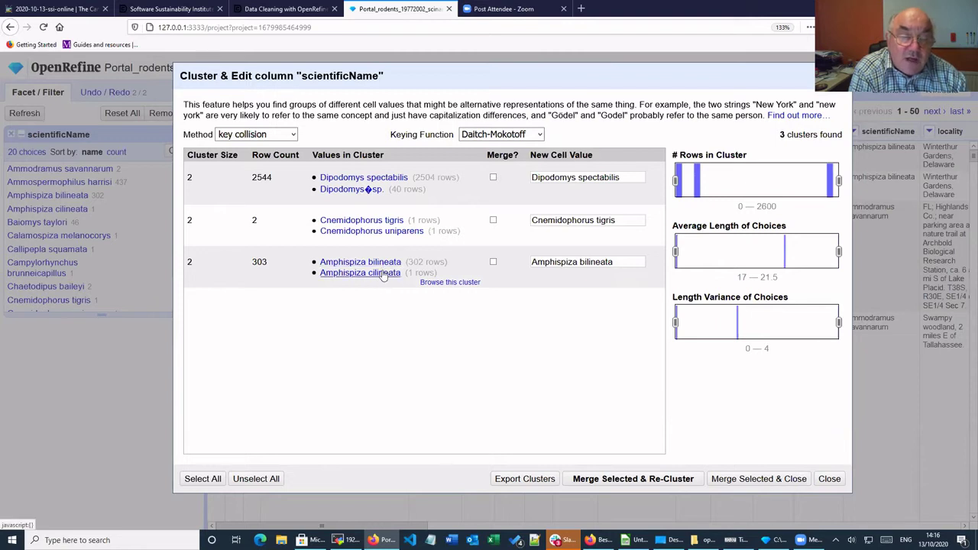
left_click(493, 263)
left_click_drag(519, 78, 491, 41)
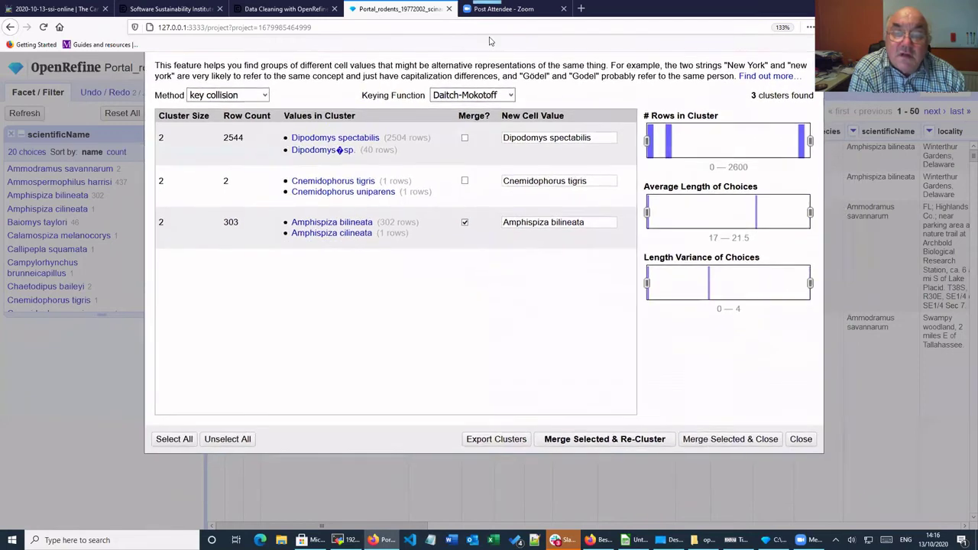
left_click(566, 442)
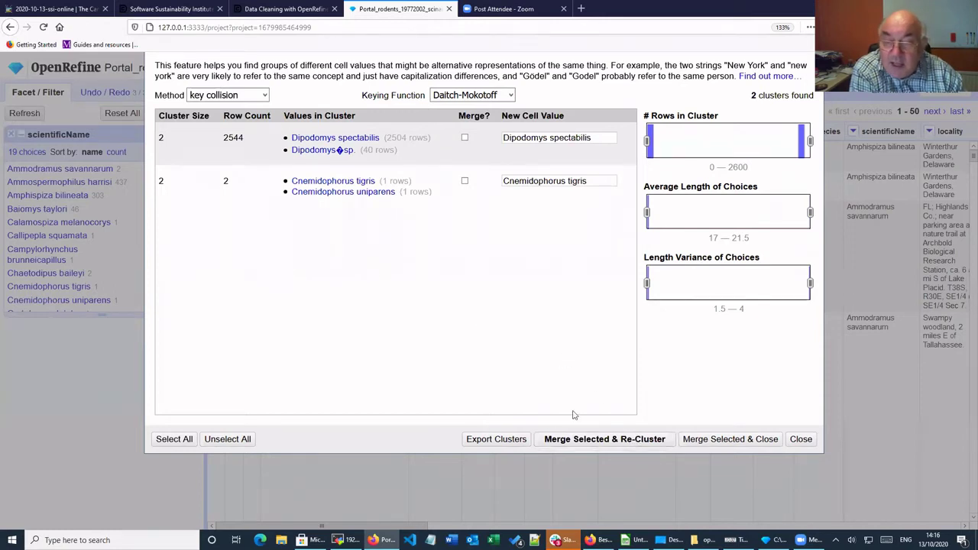
left_click(800, 440)
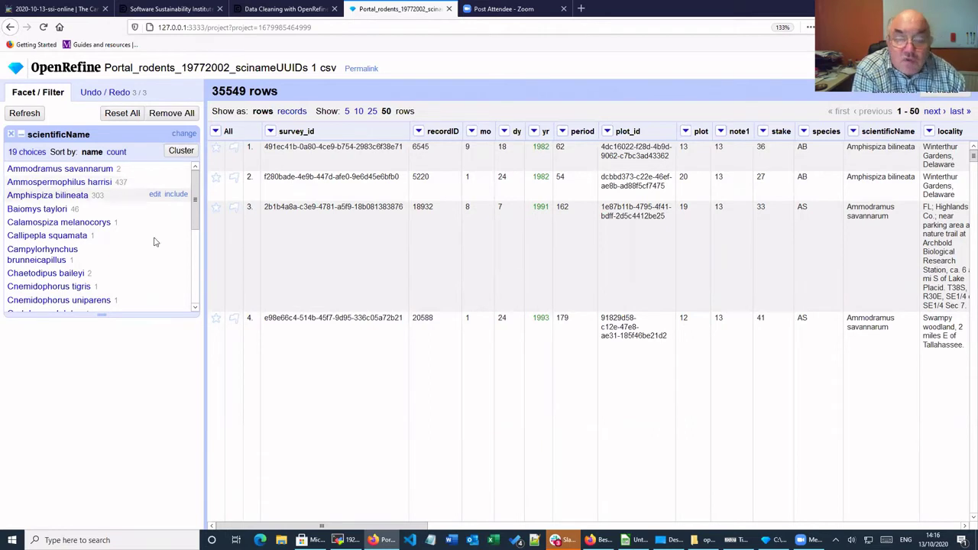
Step: Review the Split instructions on the Data Carpentry lesson page and return to the OpenRefine project to examine the scientificName values
left_click(271, 11)
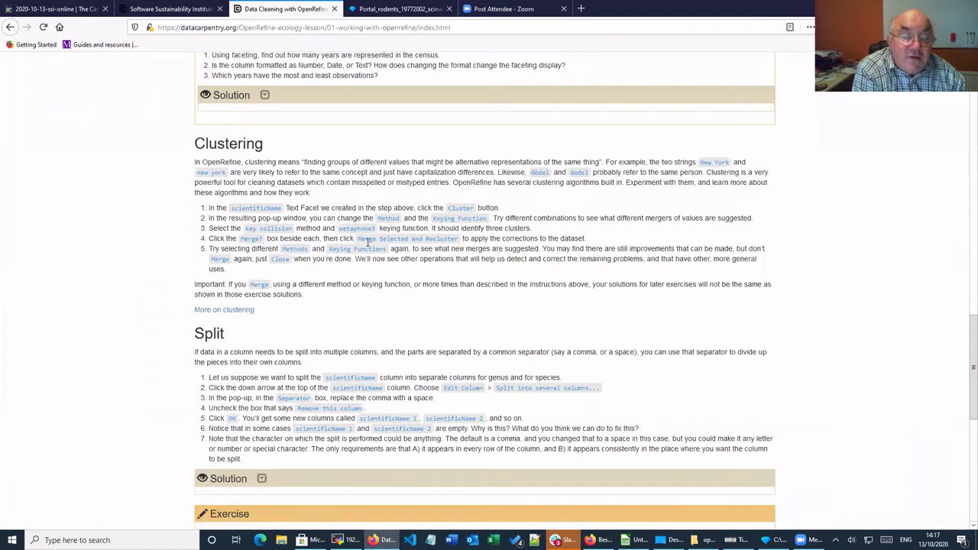
scroll(356, 221, "down", 3)
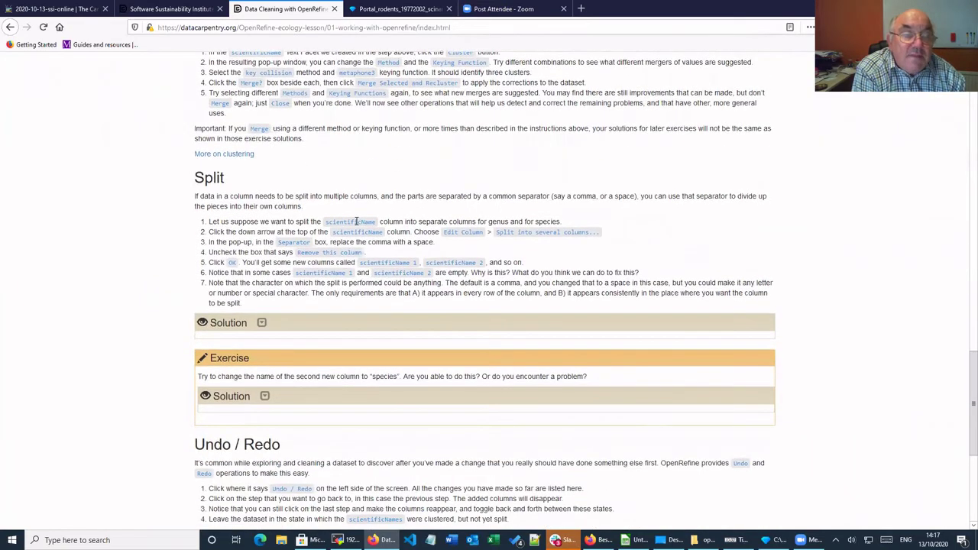
scroll(356, 222, "down", 1)
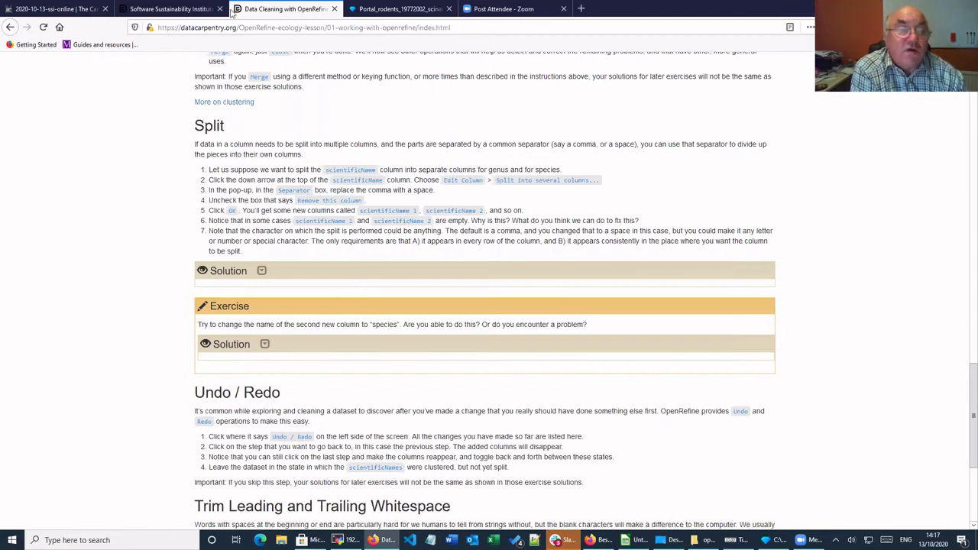
left_click(398, 9)
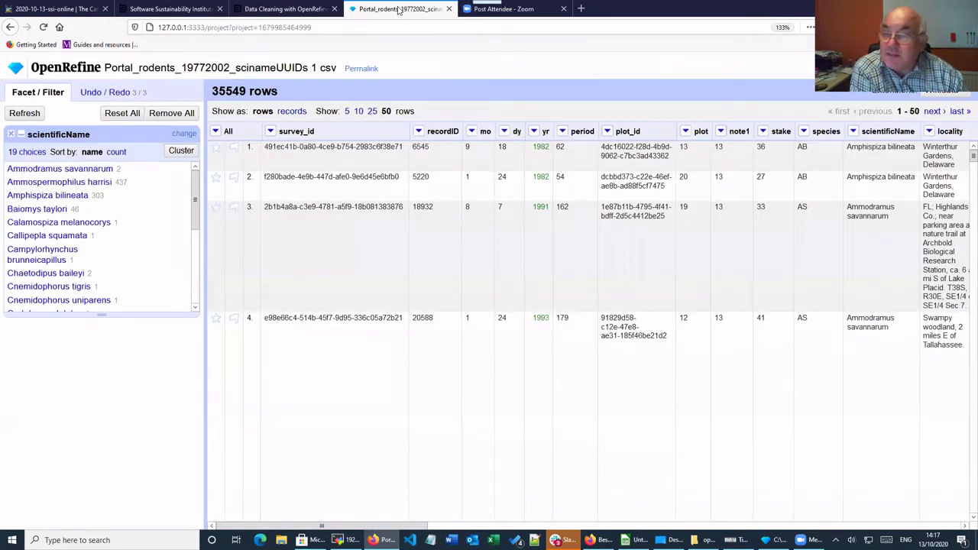
mouse_move(908, 153)
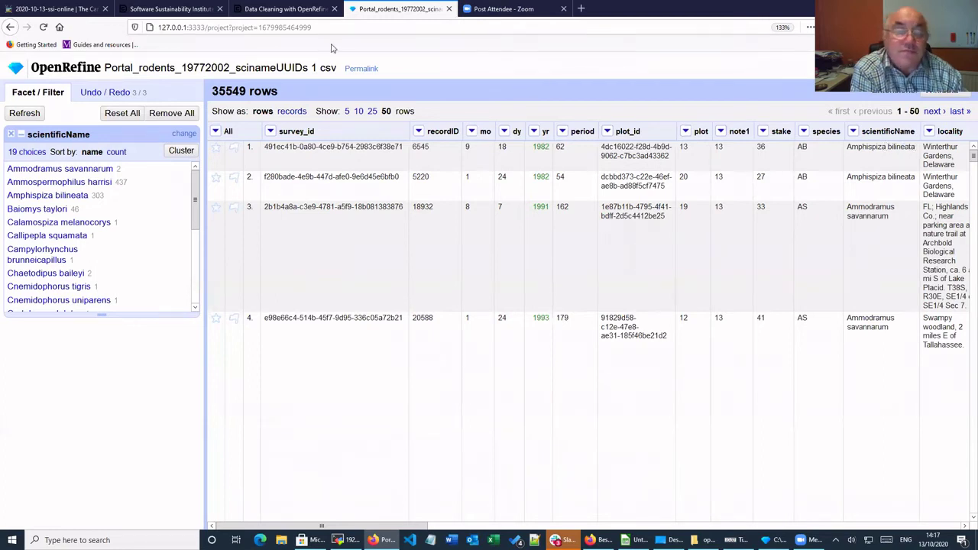
mouse_move(909, 215)
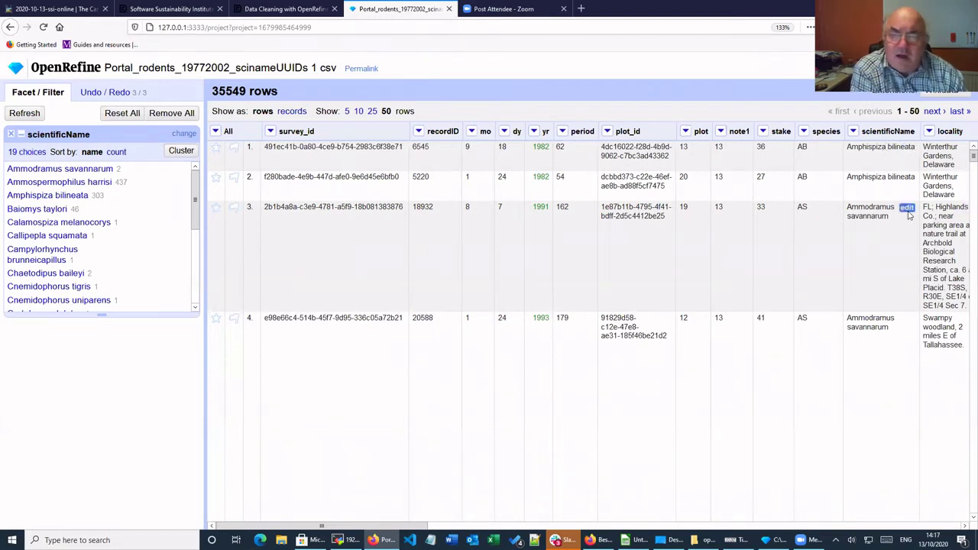
mouse_move(875, 147)
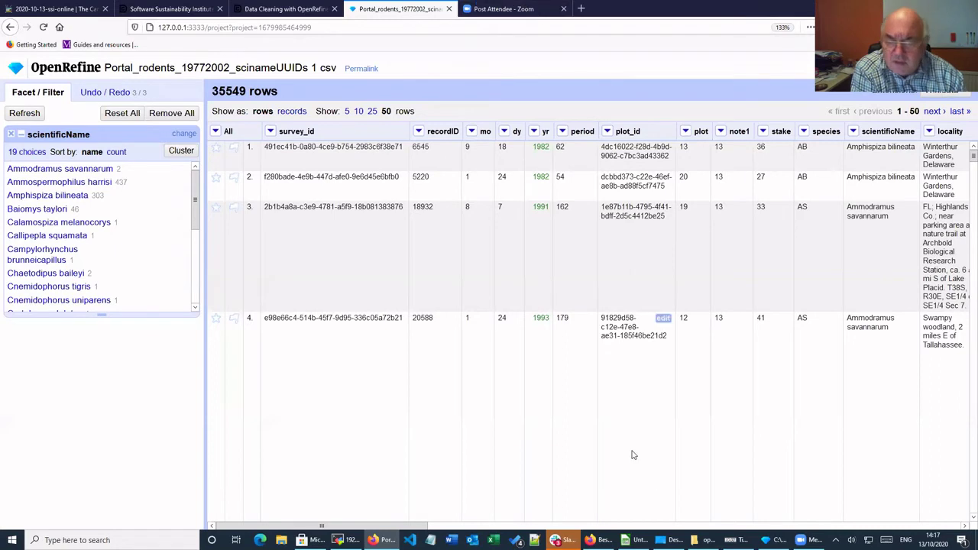
Step: Split the scientificName column into several columns with a space as the separator, keeping the original column
mouse_move(774, 540)
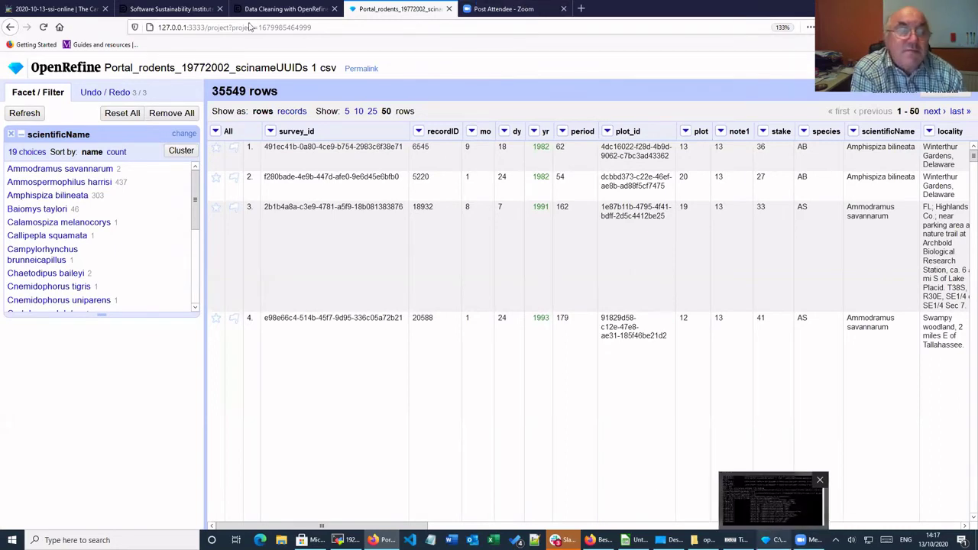
left_click(269, 9)
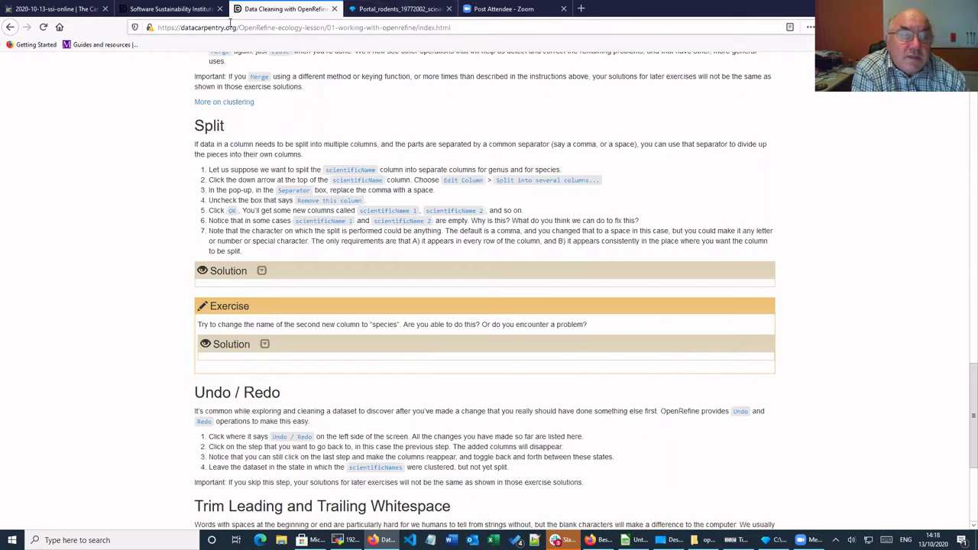
left_click(393, 9)
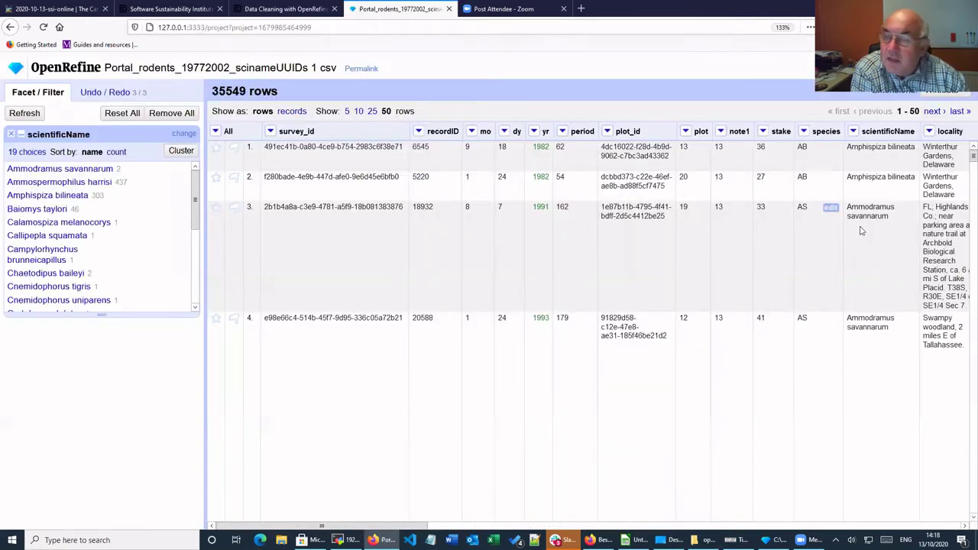
left_click(853, 131)
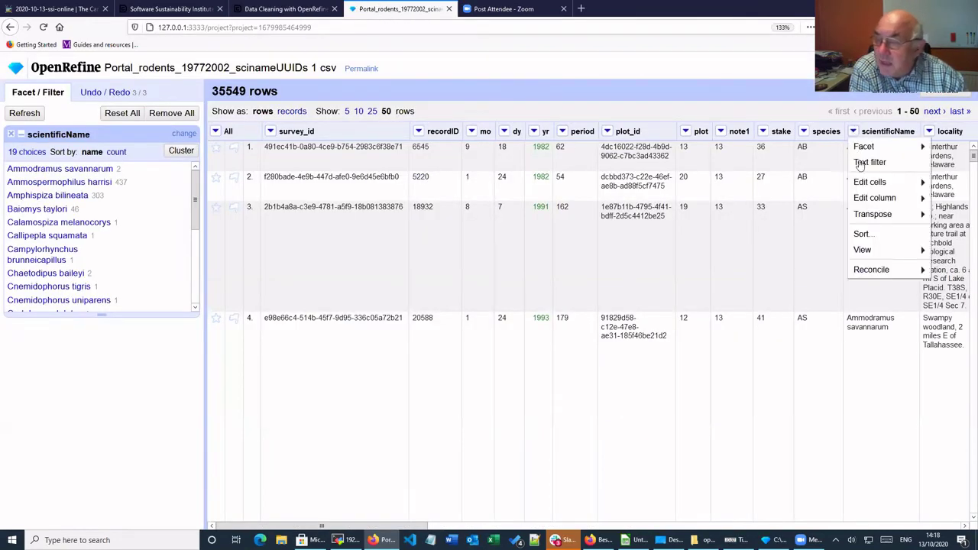
mouse_move(874, 203)
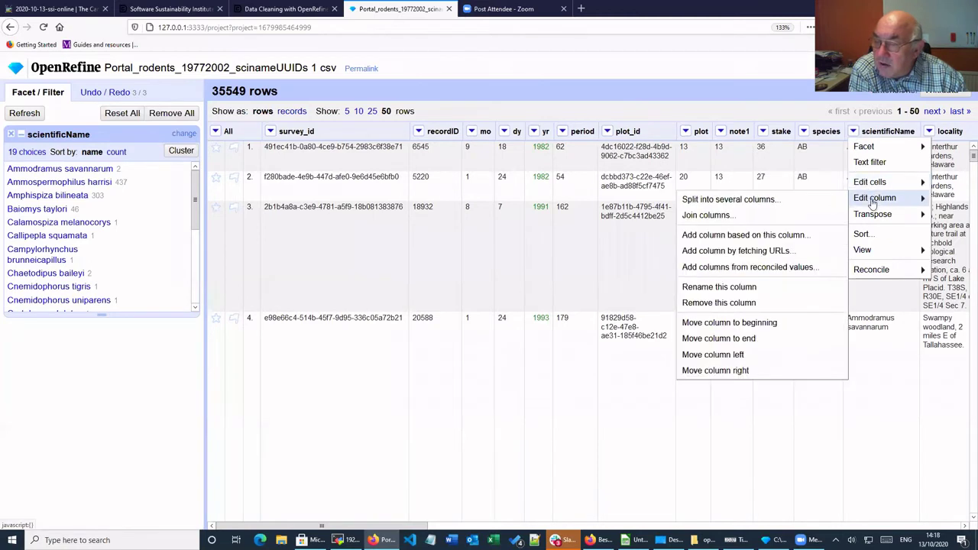
left_click(734, 200)
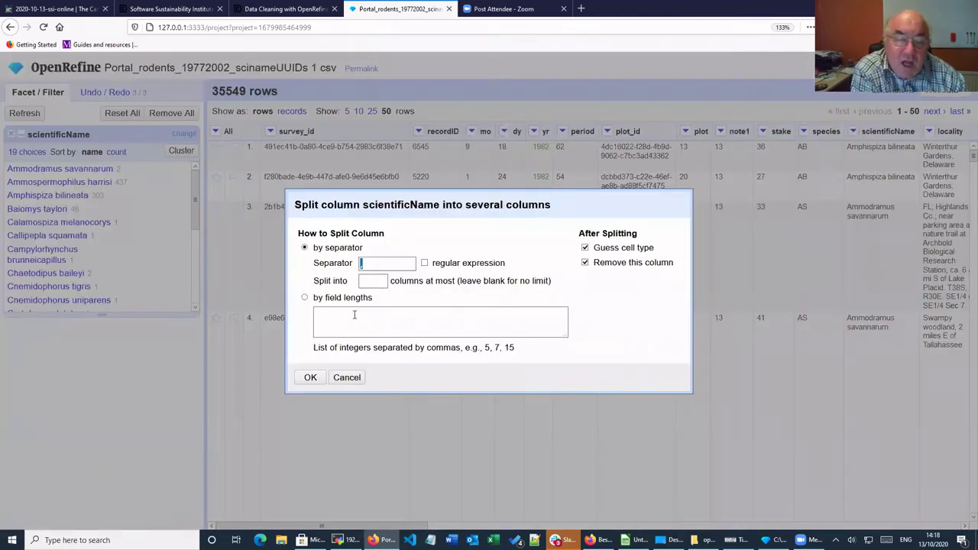
left_click_drag(406, 201, 367, 147)
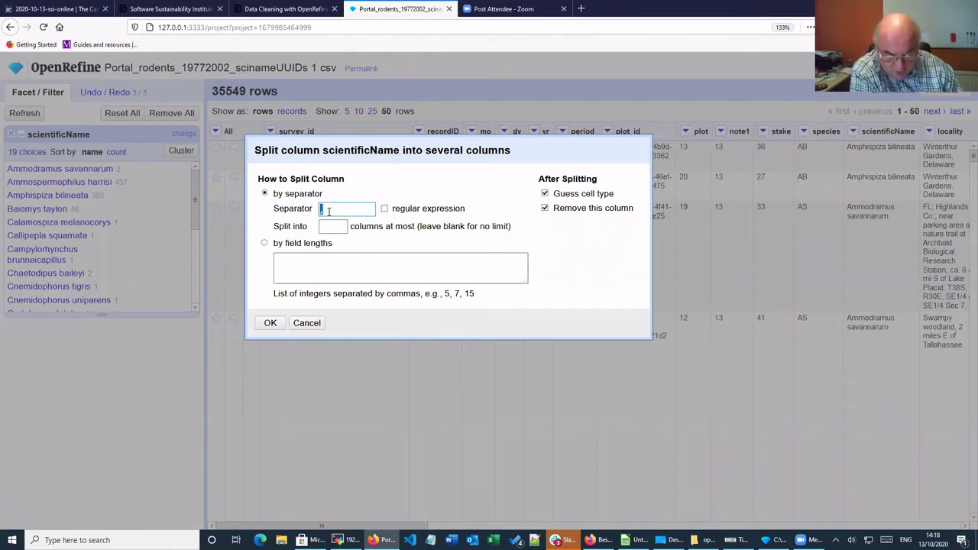
key("BackSpace")
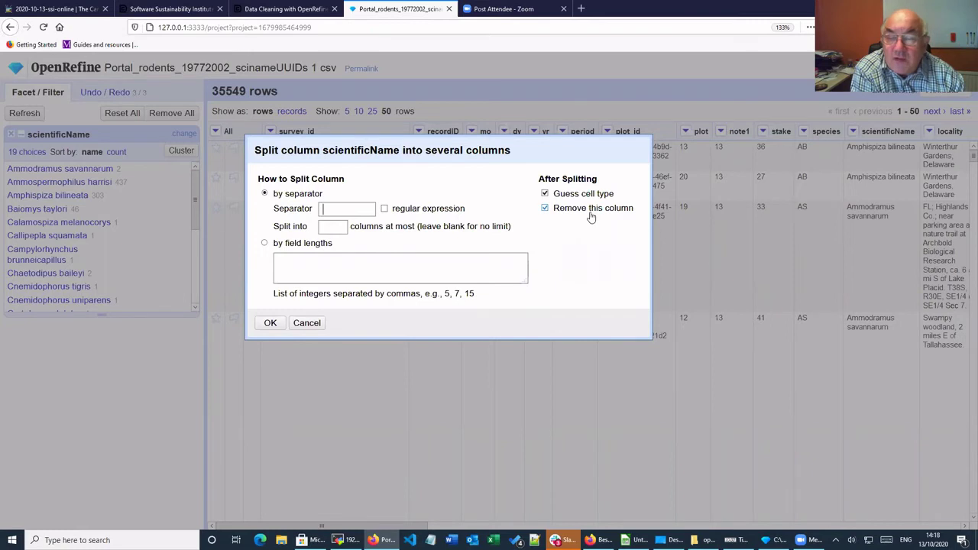
left_click(546, 210)
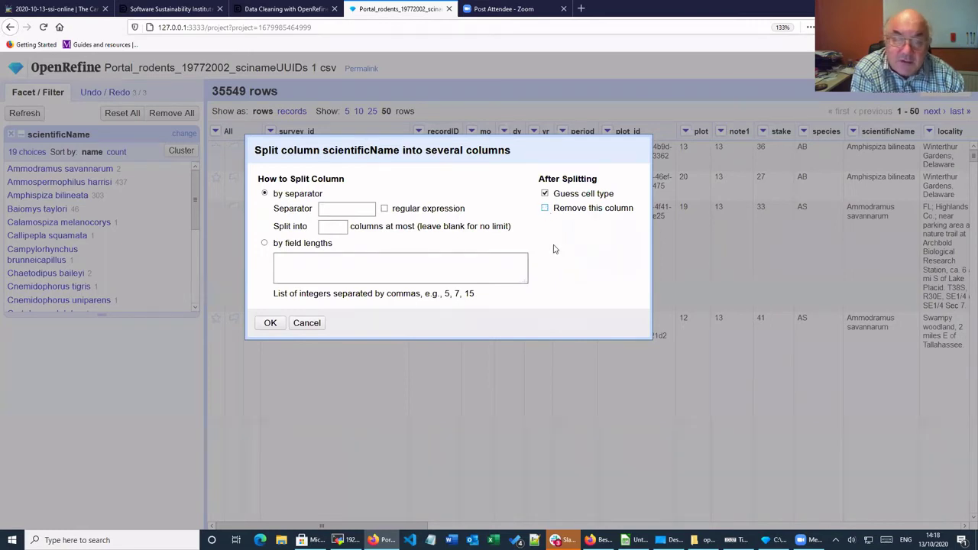
left_click(271, 324)
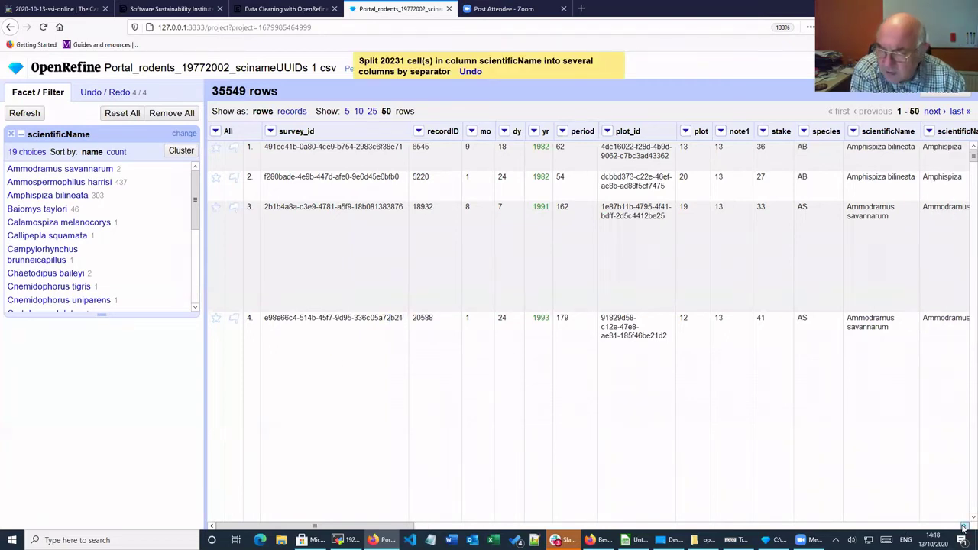
Step: Examine the new scientificName 1 and scientificName 2 columns next to the original scientificName column
scroll(964, 527, "right", 6)
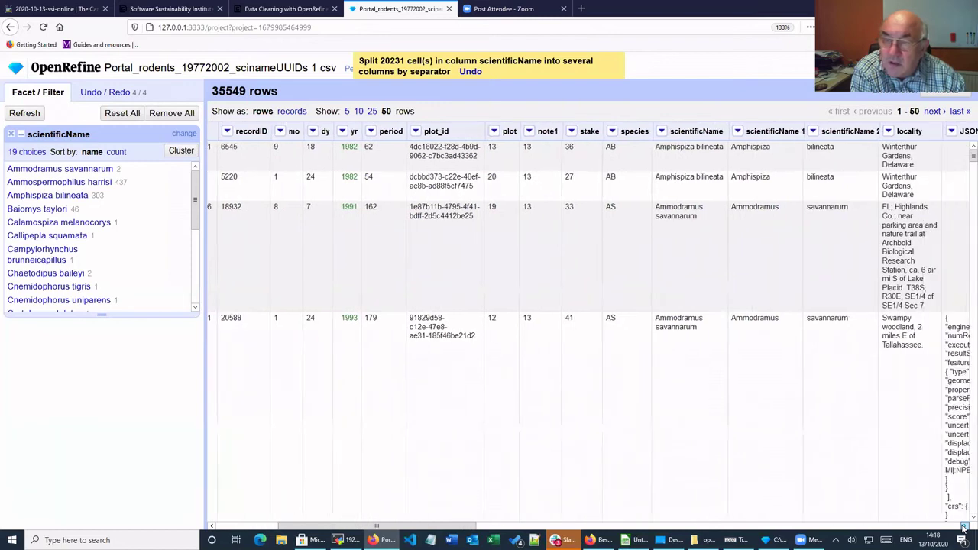
scroll(964, 527, "right", 6)
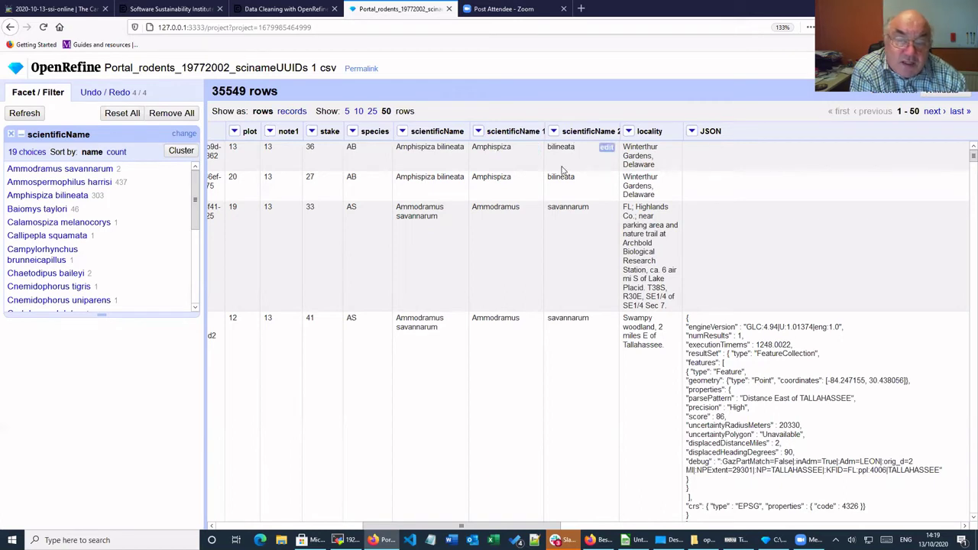
left_click(479, 131)
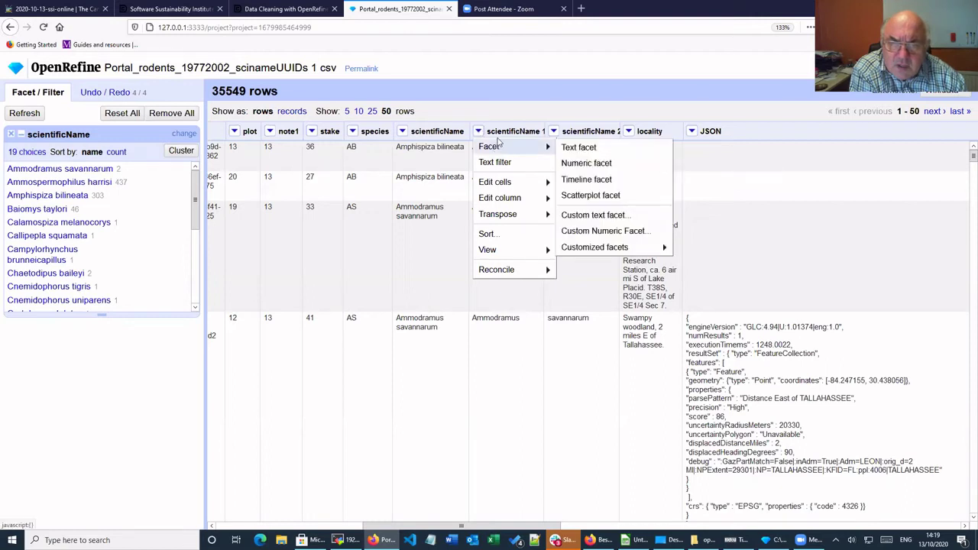
left_click(504, 136)
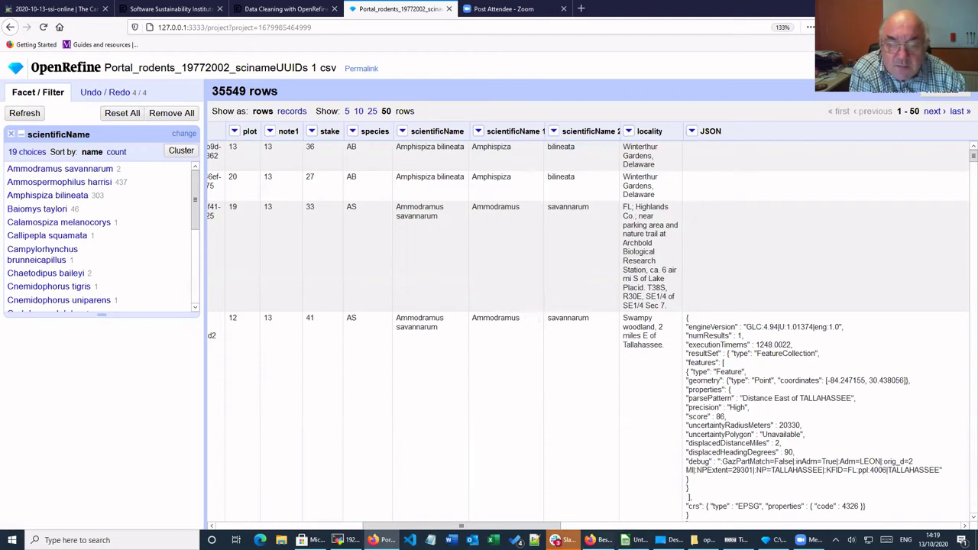
Step: Reveal and read the solutions to the Split section and the column-renaming exercise on the Data Carpentry lesson page
left_click(292, 9)
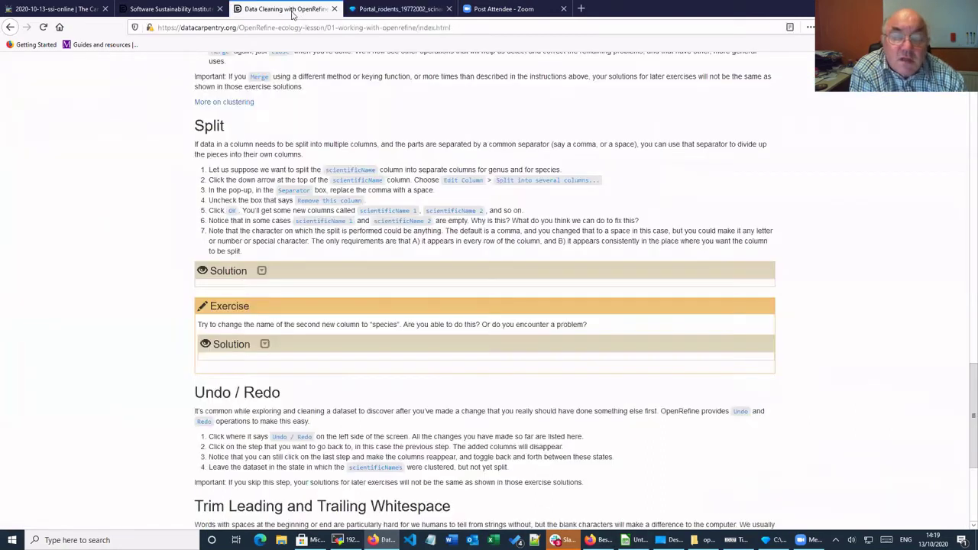
scroll(338, 271, "down", 3)
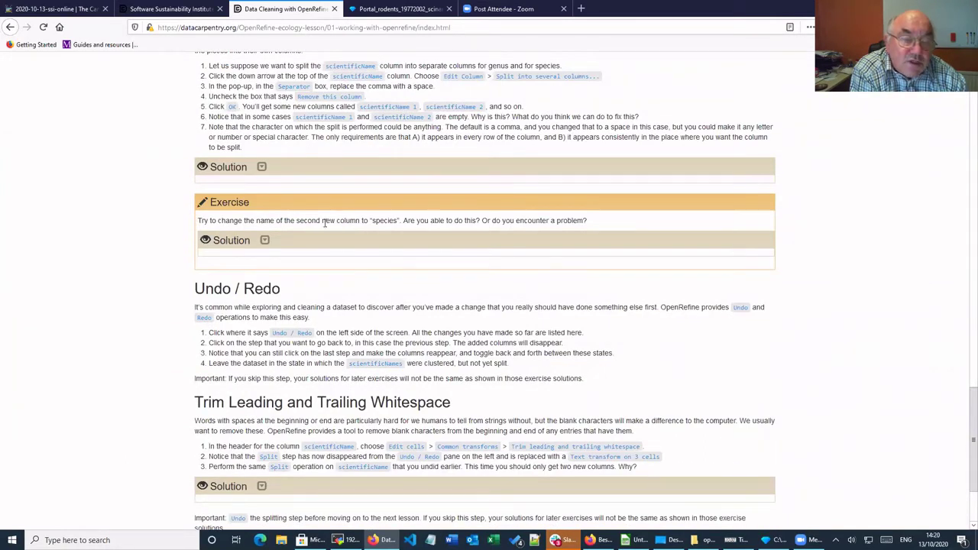
left_click(202, 165)
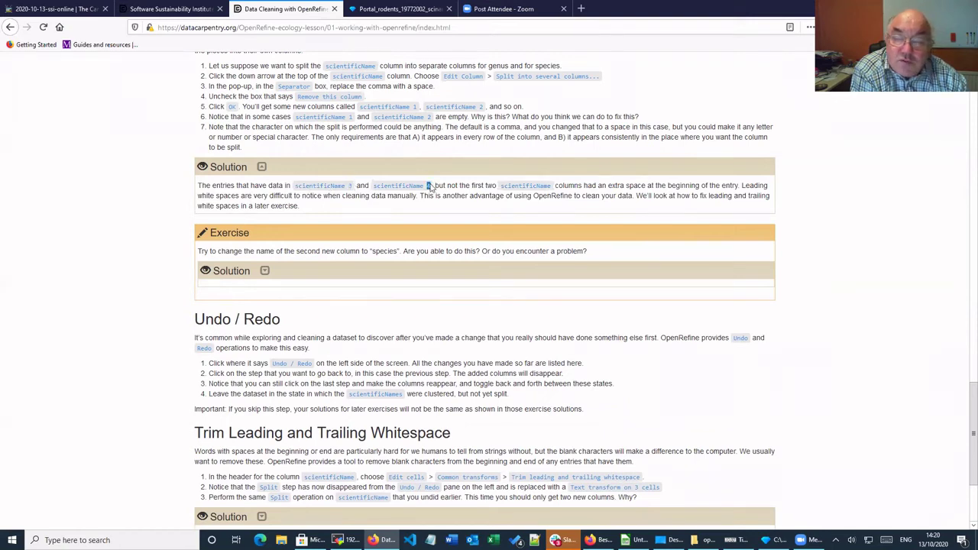
left_click(205, 272)
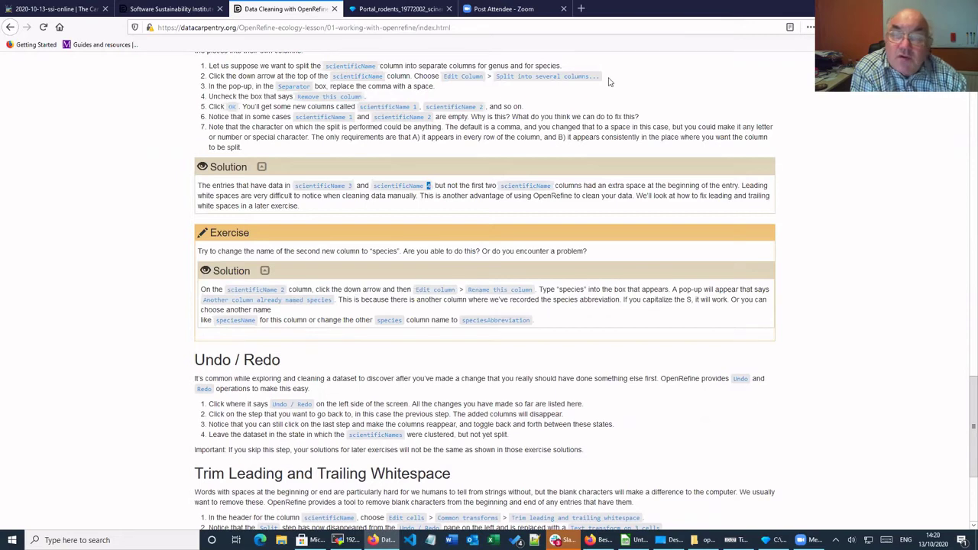
left_click(386, 9)
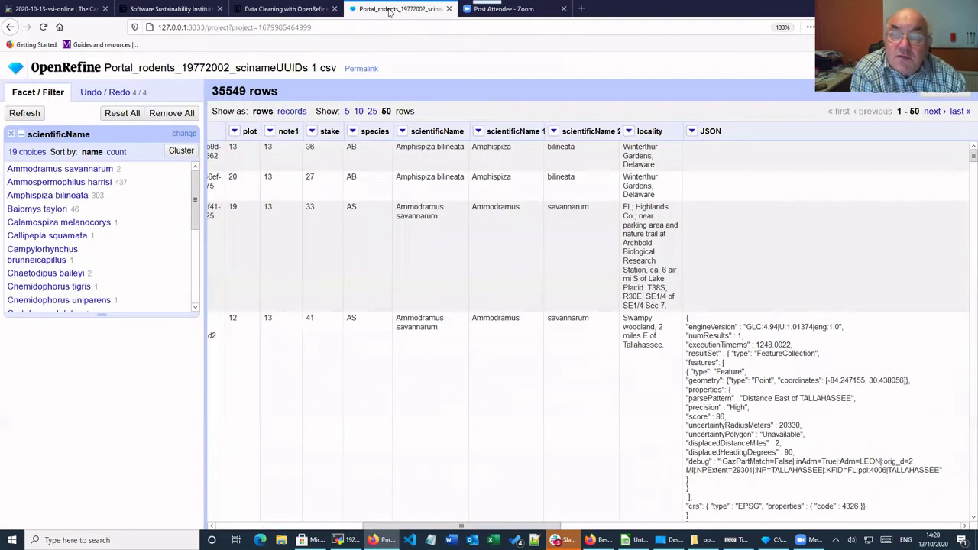
left_click(477, 132)
mouse_move(493, 200)
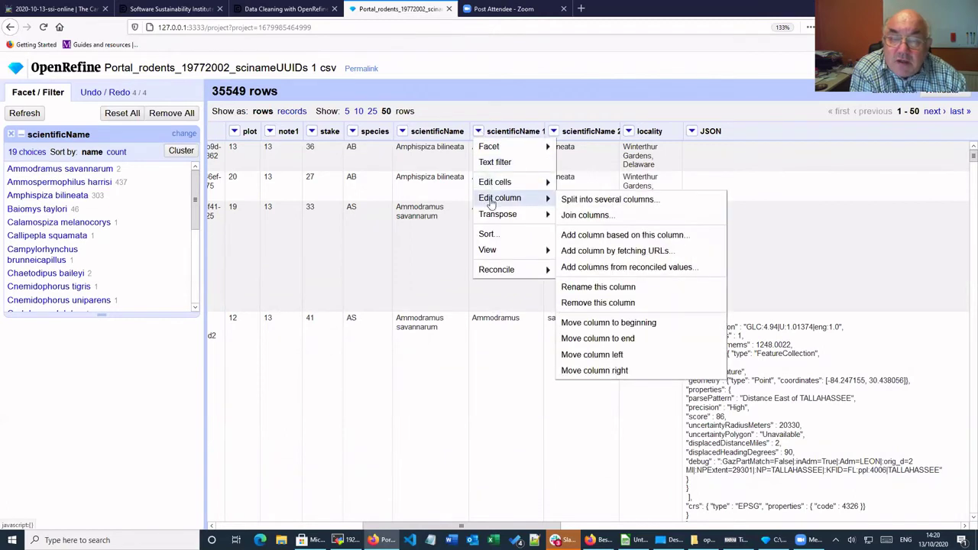
left_click(587, 286)
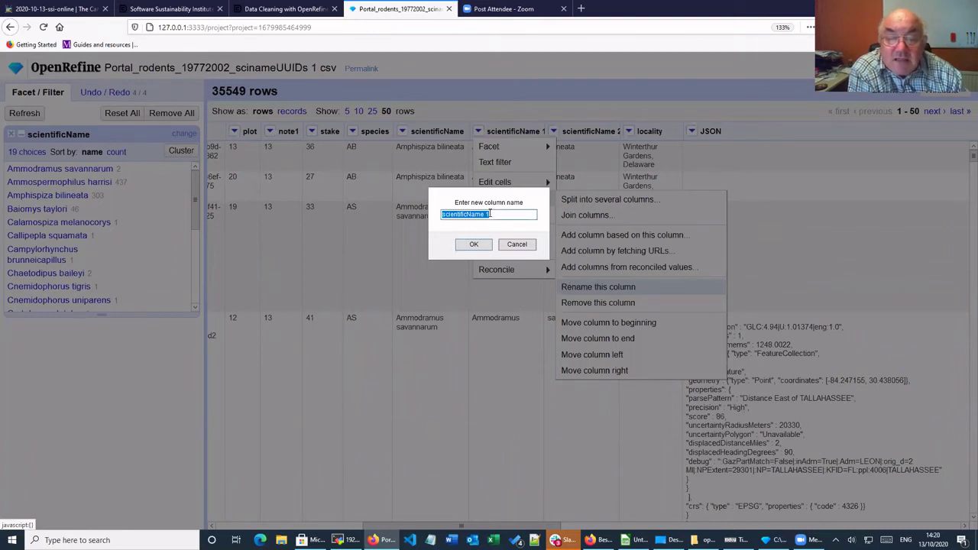
left_click(489, 214)
left_click_drag(486, 214, 480, 214)
left_click(485, 214)
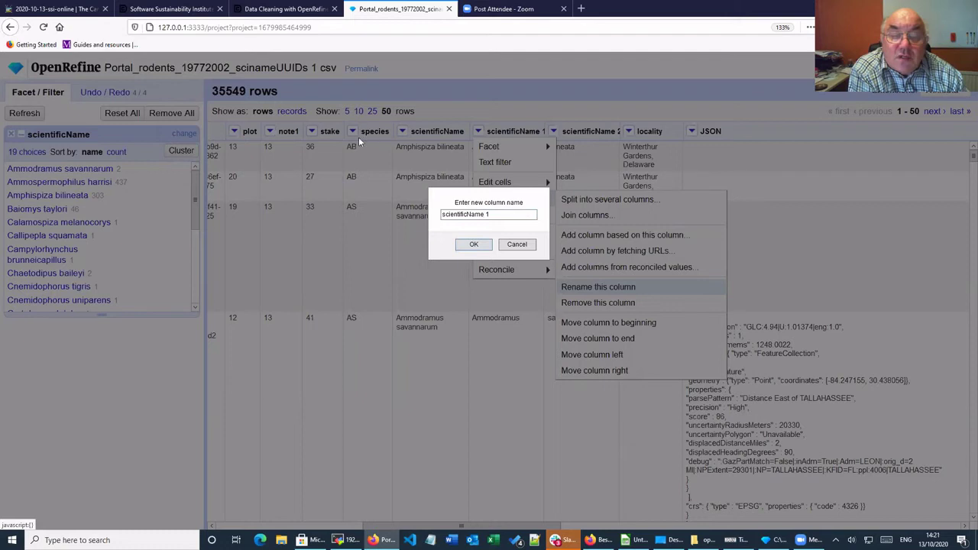
left_click(515, 246)
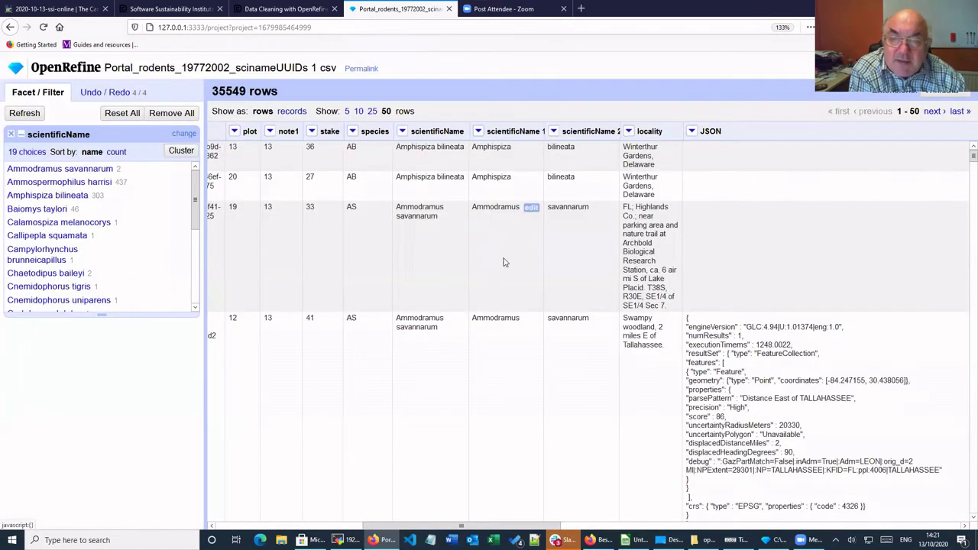
Step: Return to the Data Carpentry lesson page and review the Undo / Redo and Trim Leading and Trailing Whitespace instructions
left_click(283, 11)
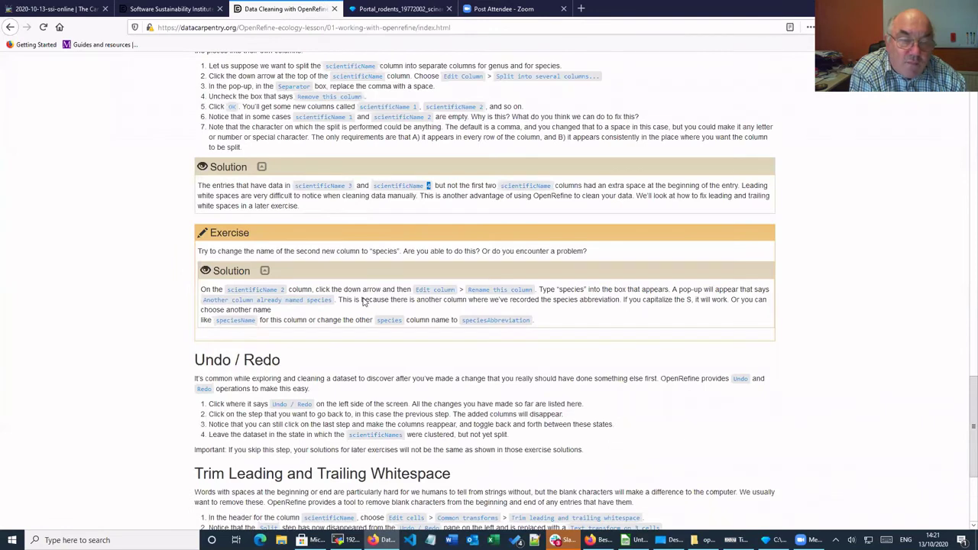
scroll(363, 296, "down", 3)
scroll(359, 293, "down", 2)
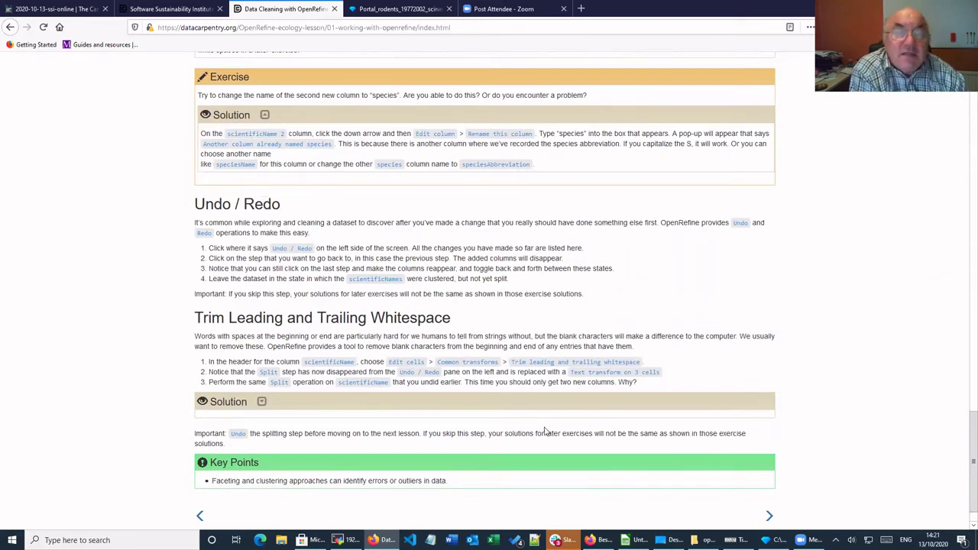
Step: Switch to the Portal_rodents project in OpenRefine and show its undo/redo history
left_click(386, 11)
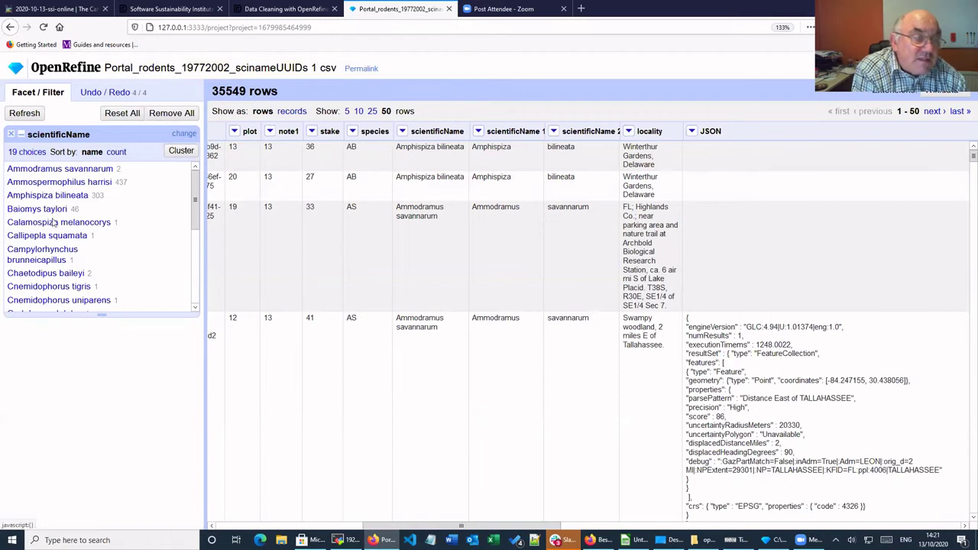
left_click(108, 92)
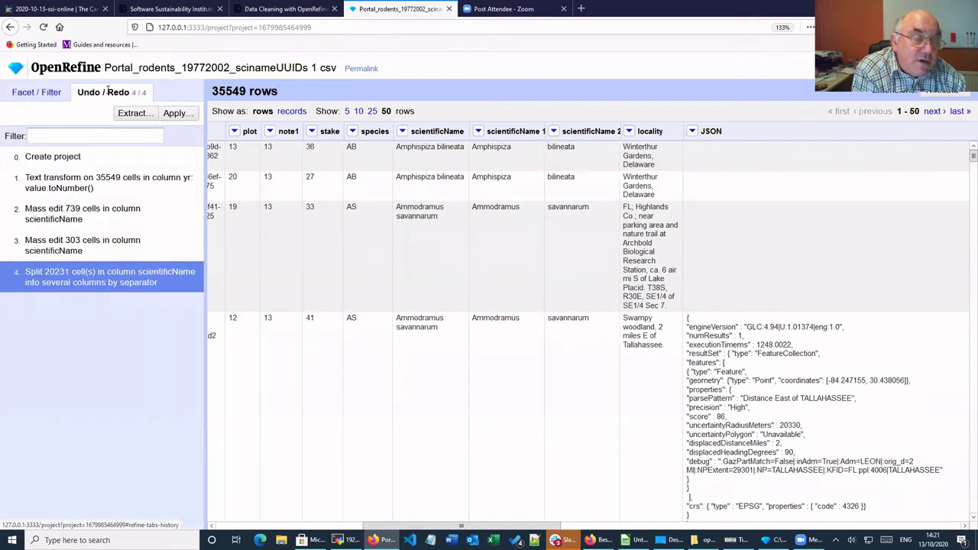
left_click(32, 96)
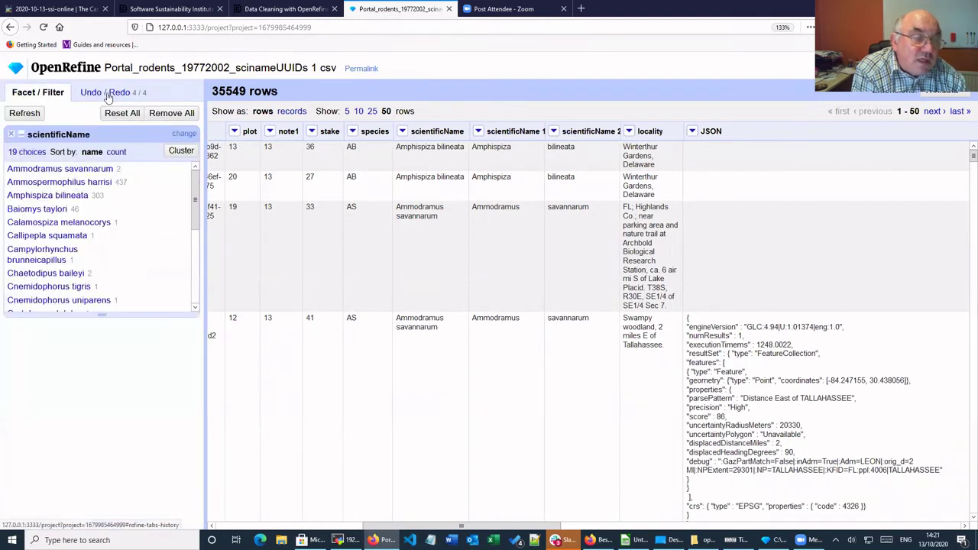
left_click(108, 92)
left_click(42, 96)
left_click(117, 93)
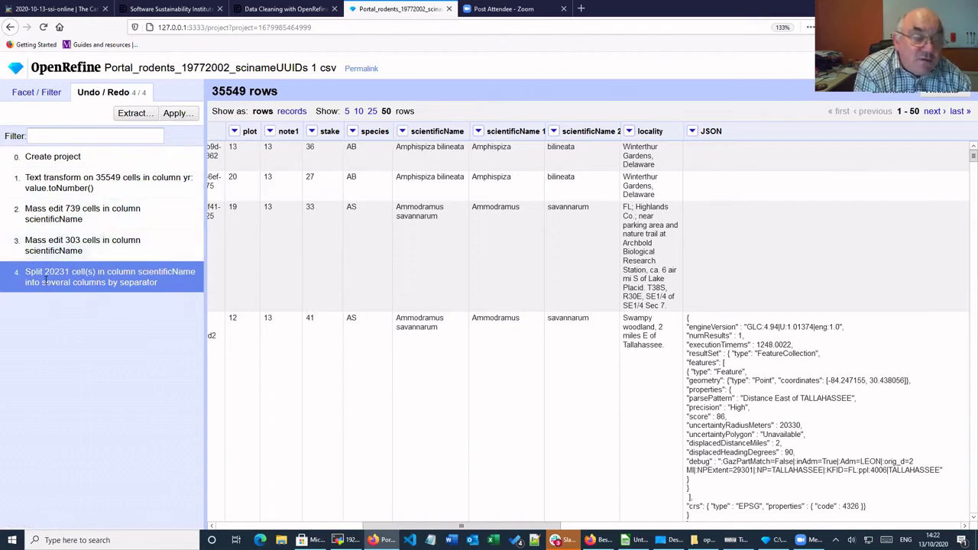
Step: Revert the project to the state before the scientificName split, then all the way back to its Create project state
left_click(55, 240)
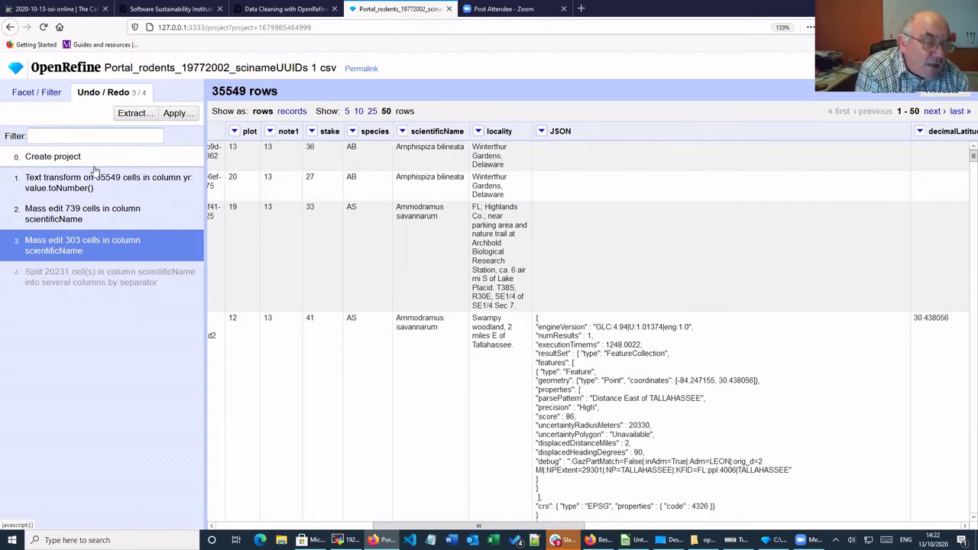
left_click(63, 157)
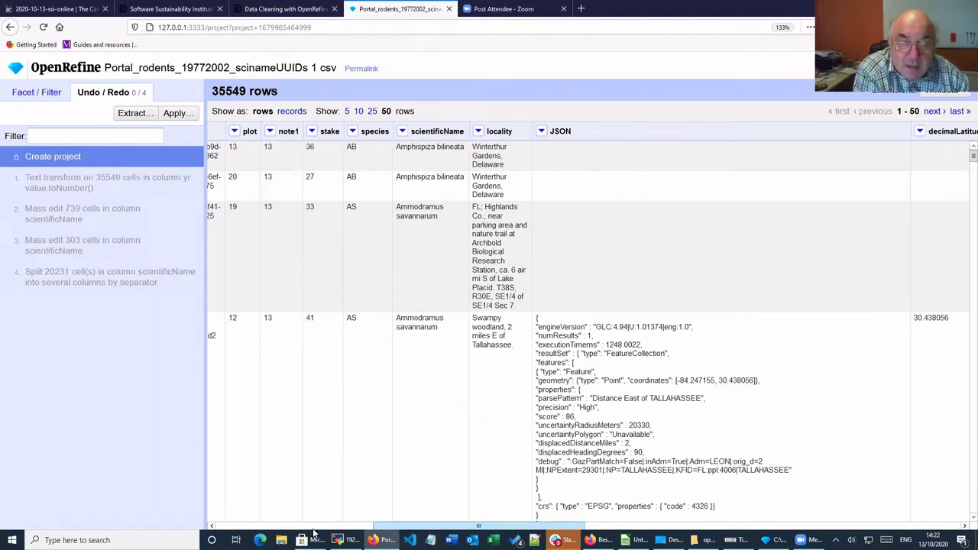
left_click_drag(391, 526, 283, 526)
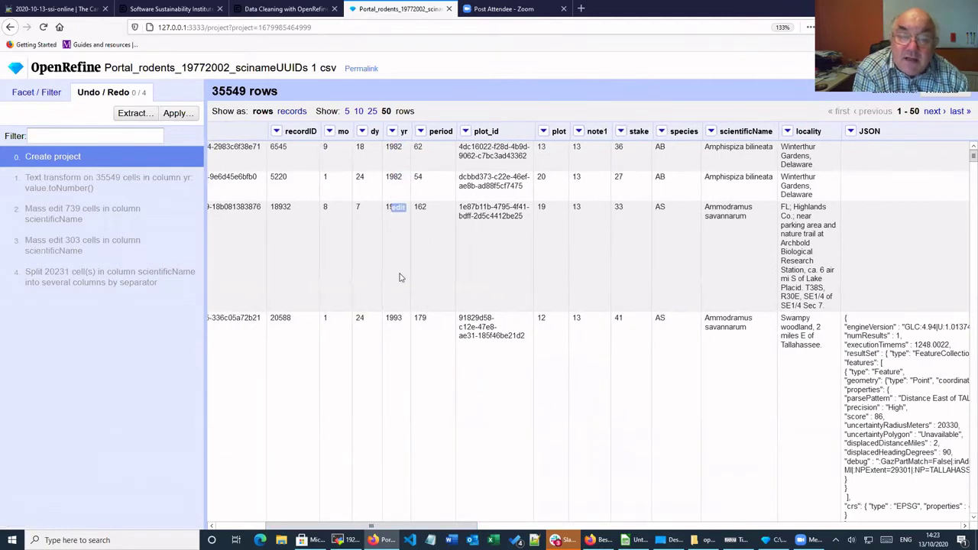
mouse_move(395, 324)
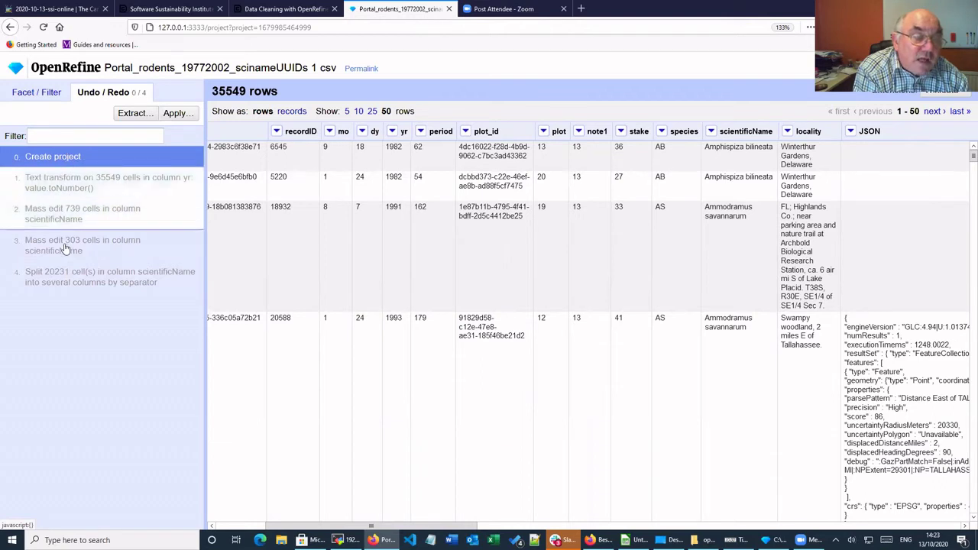
Step: Reapply all history steps up to the scientificName column split and check the split columns
left_click(64, 276)
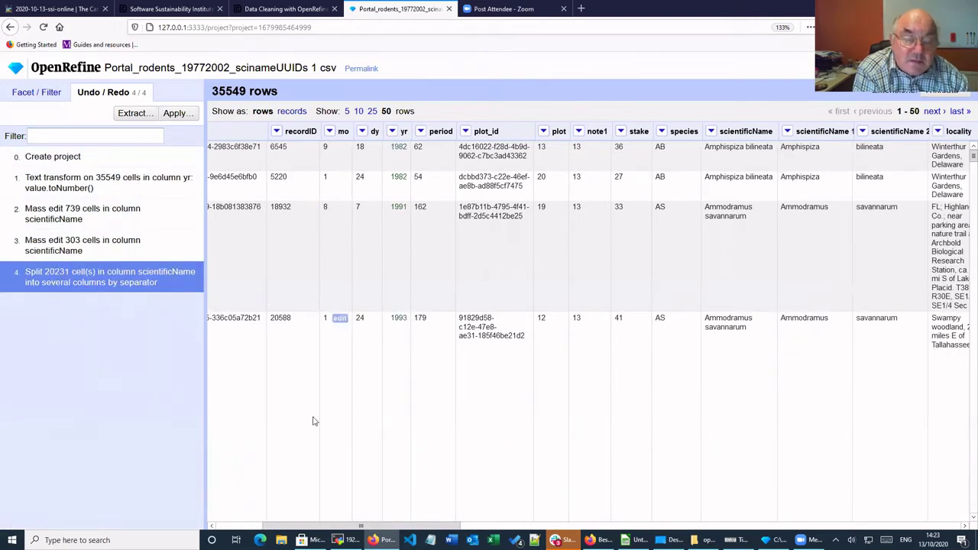
scroll(328, 527, "right", 10)
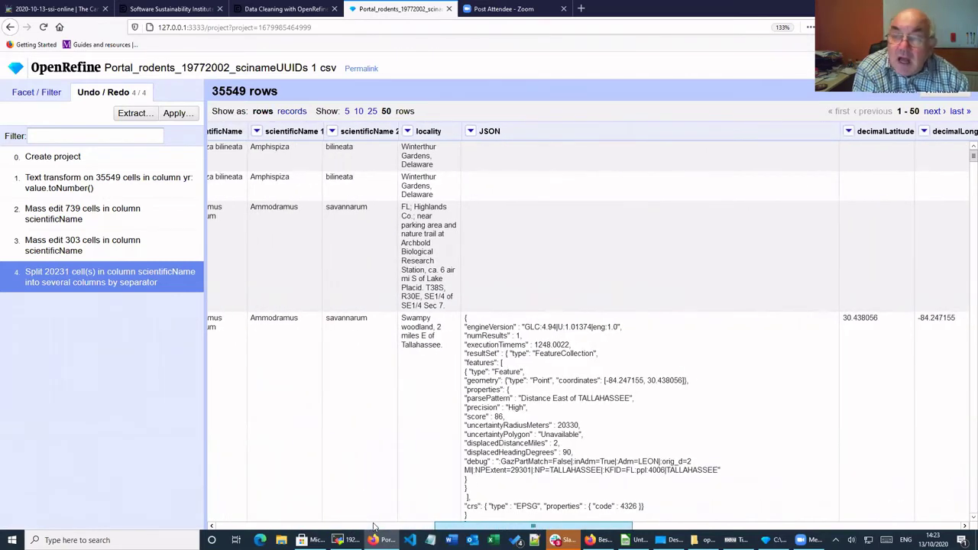
scroll(375, 526, "left", 4)
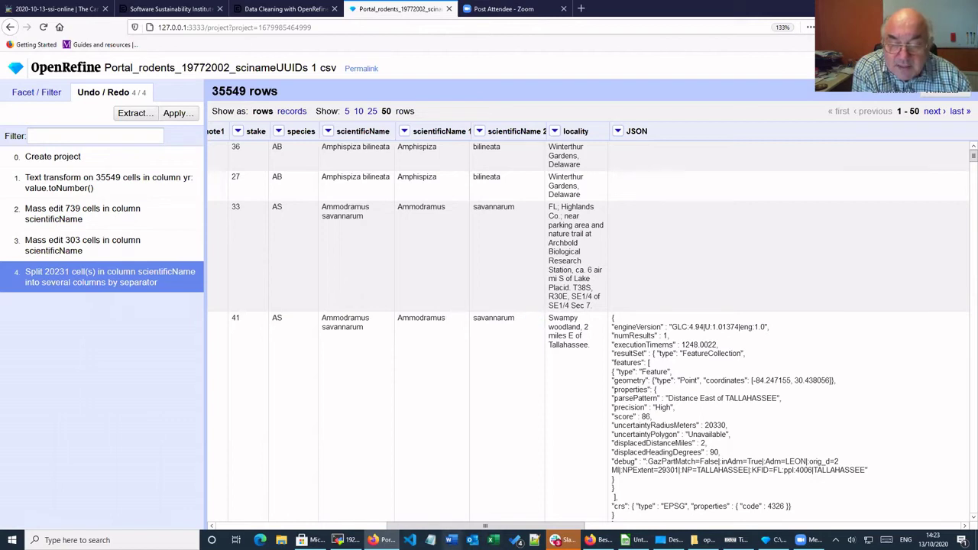
Step: Review the Undo / Redo and Trim Leading and Trailing Whitespace sections on the Data Carpentry lesson page
left_click(269, 8)
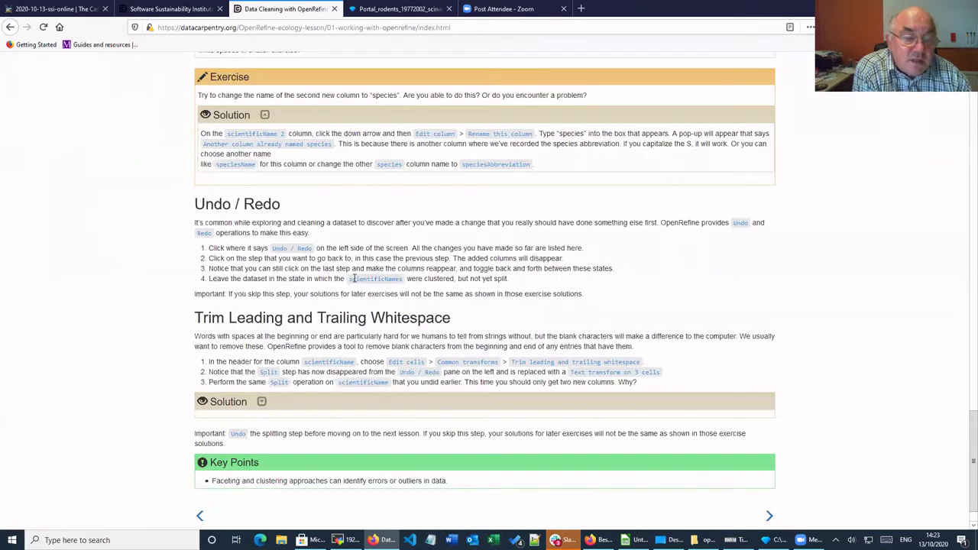
scroll(353, 264, "down", 1)
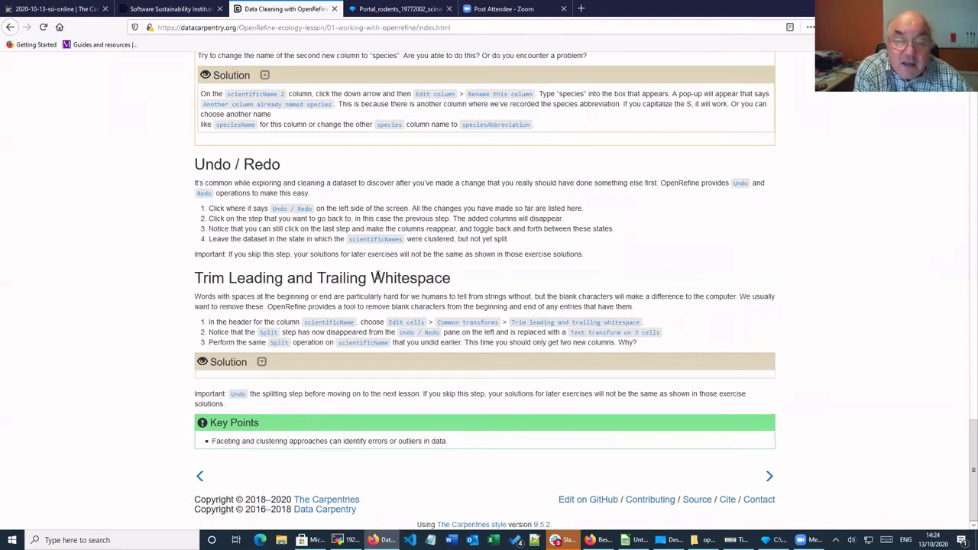
left_click_drag(373, 278, 437, 280)
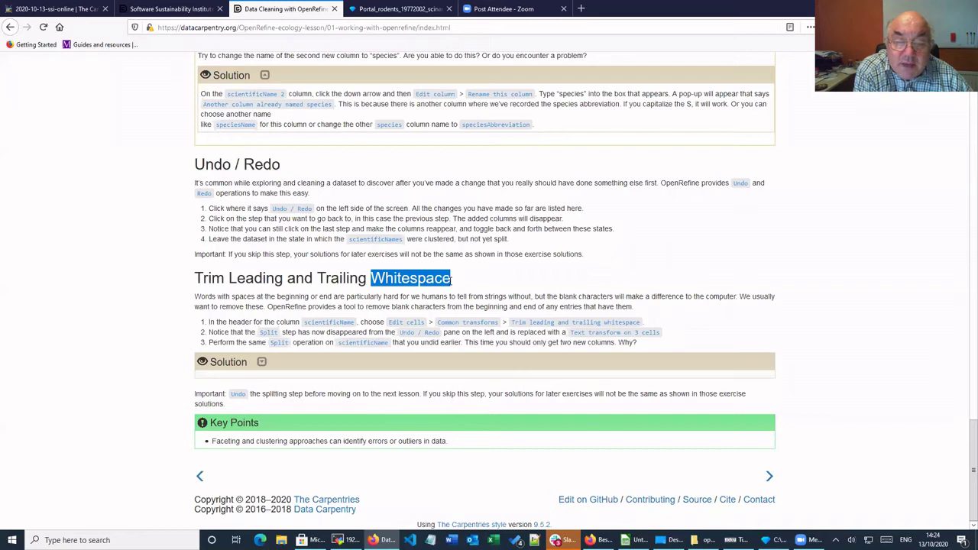
double_click(344, 280)
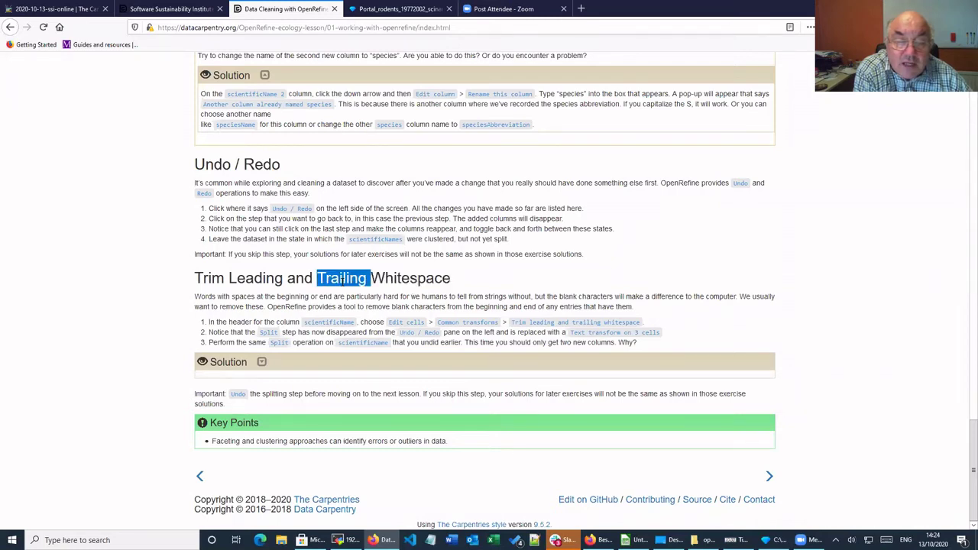
left_click(320, 278)
left_click_drag(318, 278, 372, 280)
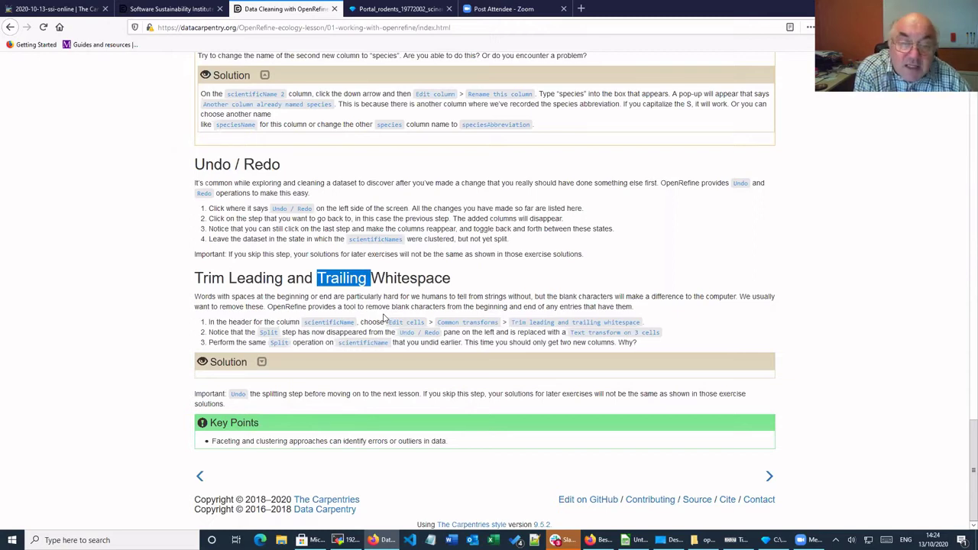
left_click(286, 289)
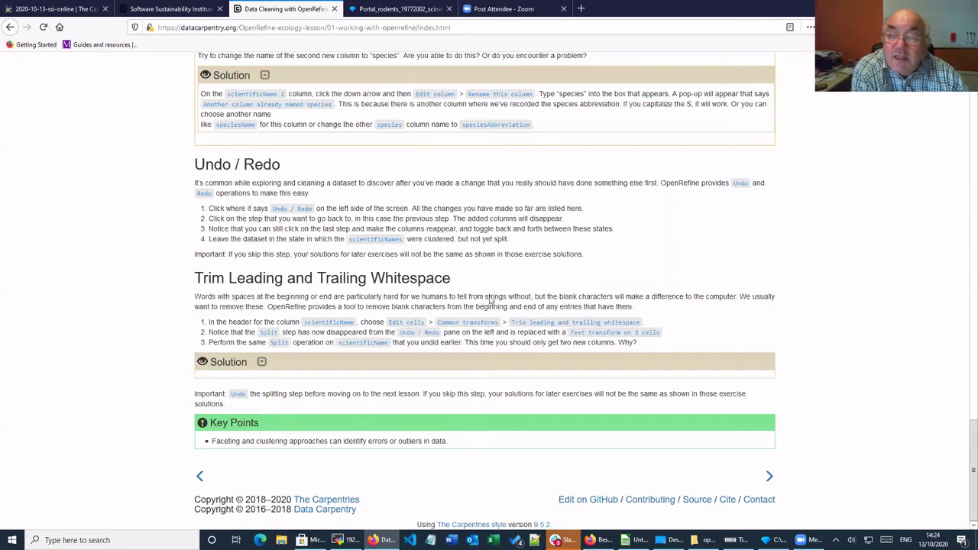
Step: Back in the OpenRefine project, trim leading and trailing whitespace from the scientificName column's cells
left_click(182, 11)
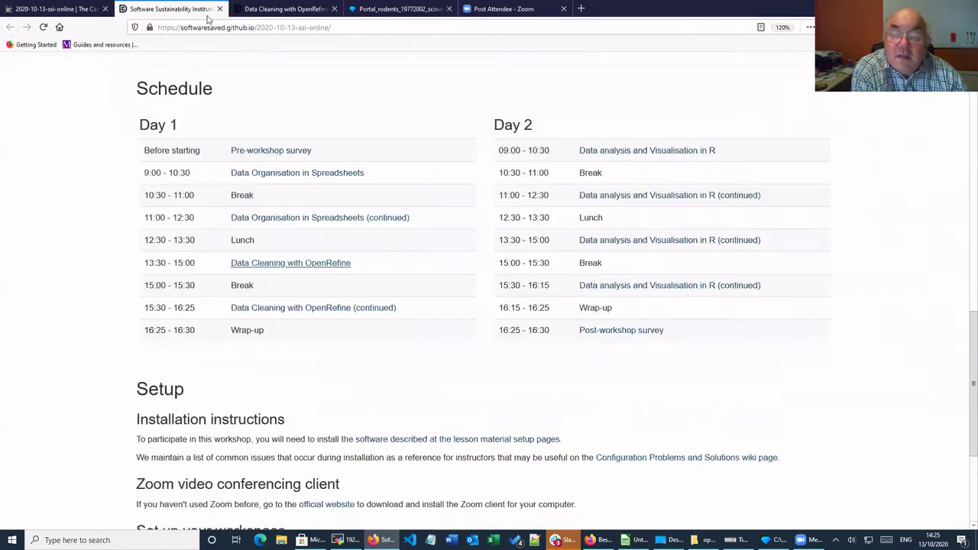
left_click(389, 10)
mouse_move(593, 150)
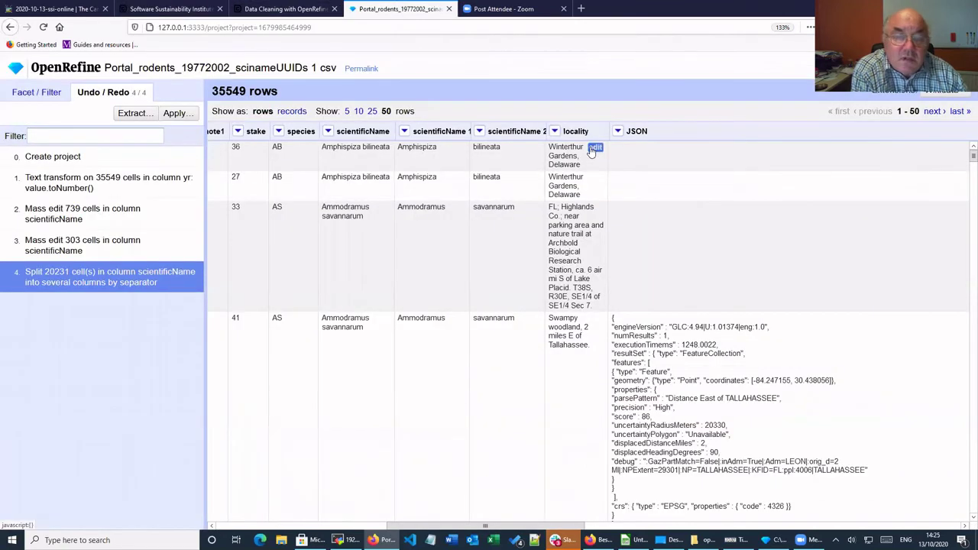
left_click(327, 131)
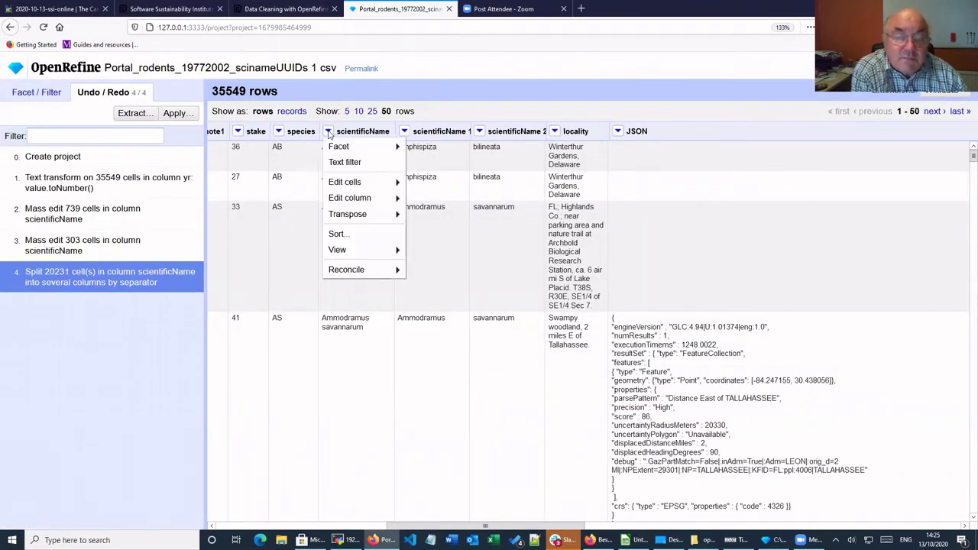
mouse_move(350, 184)
mouse_move(439, 201)
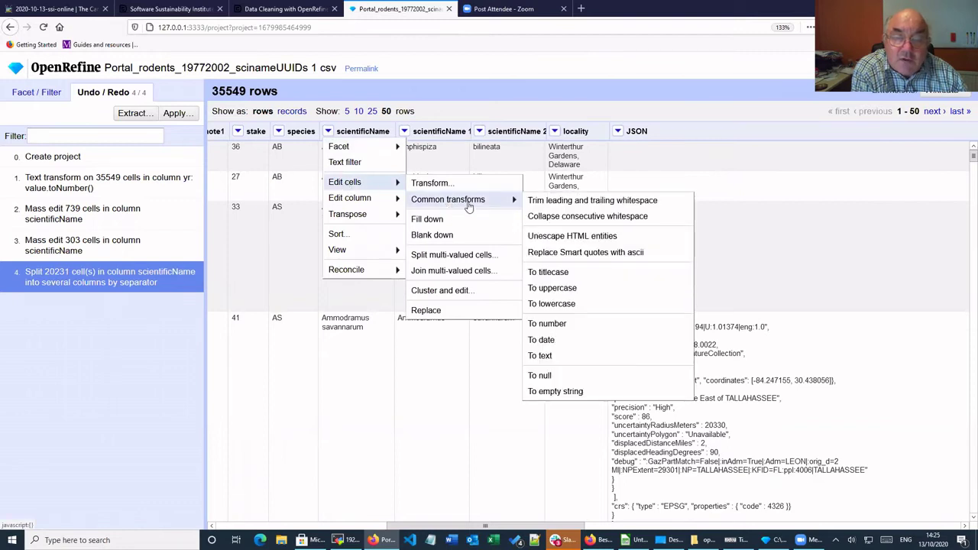
left_click(556, 204)
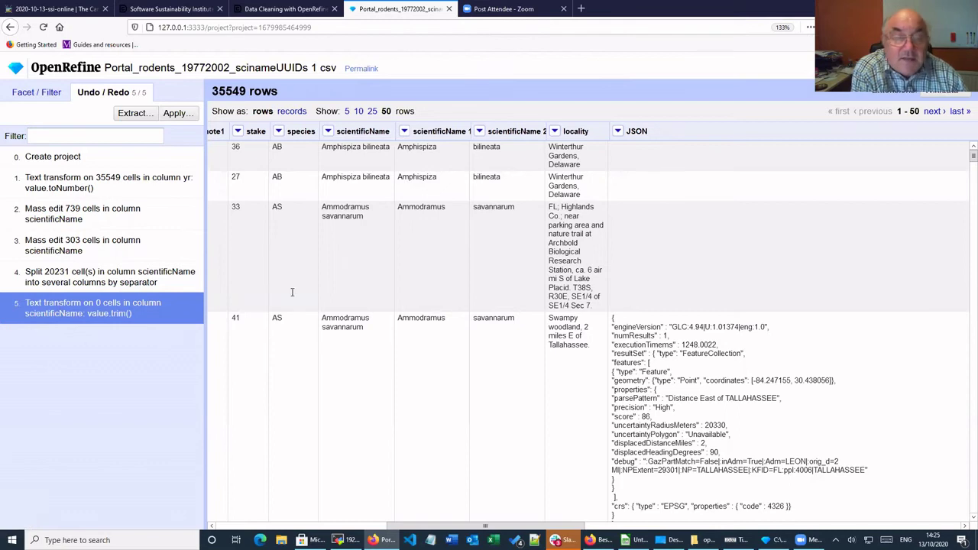
Step: Go to the lesson's next episode, Filtering and Sorting with OpenRefine, and read the filtering instructions
left_click(270, 8)
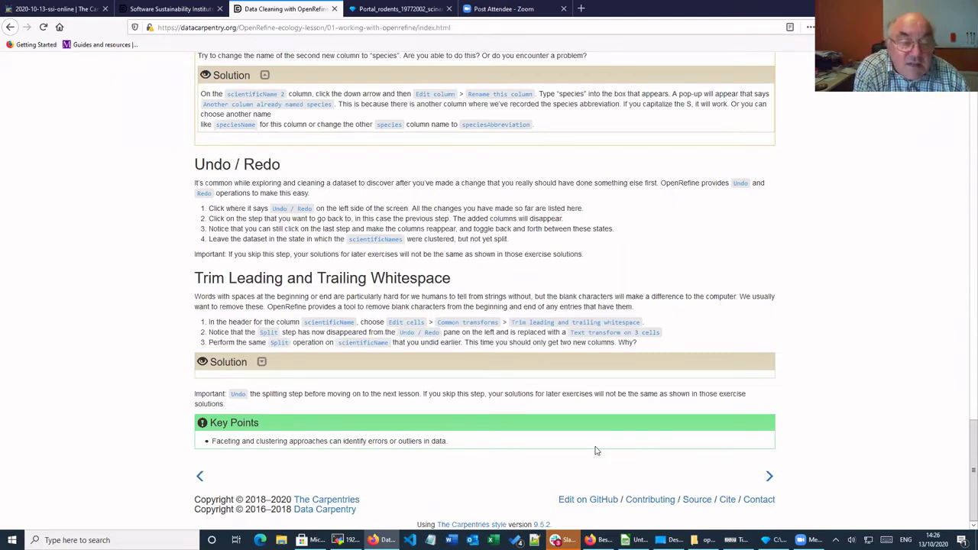
left_click(769, 478)
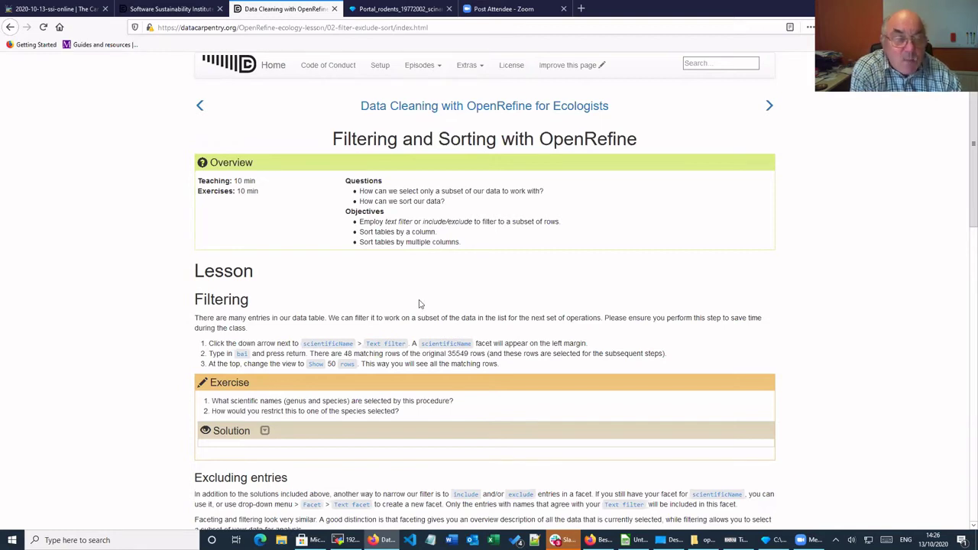
scroll(419, 305, "down", 2)
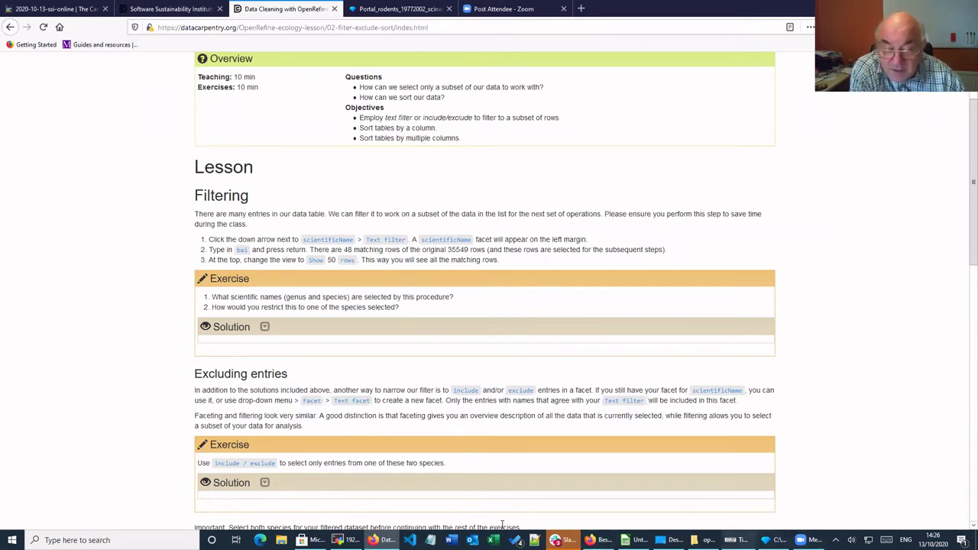
Step: Return to the OpenRefine project and remove the existing scientificName facet
left_click(396, 9)
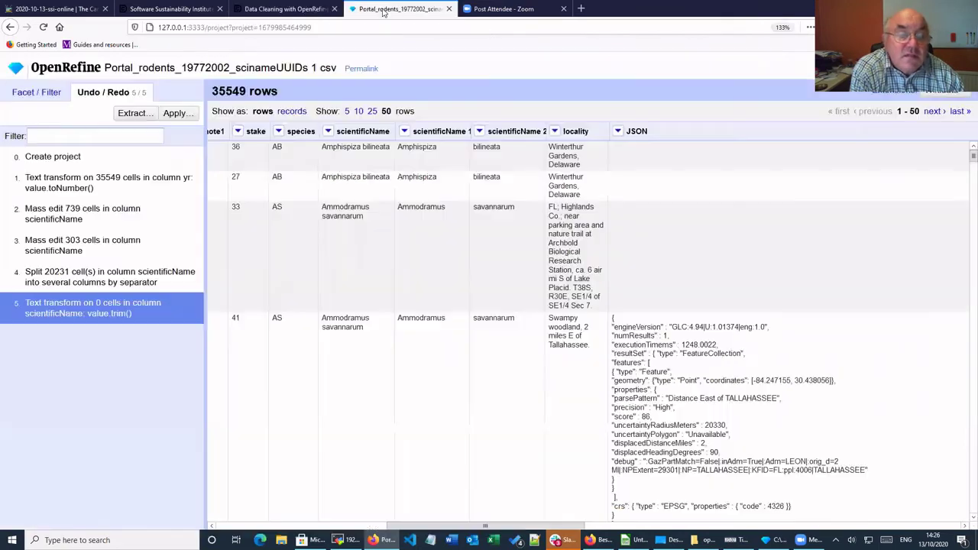
left_click(26, 90)
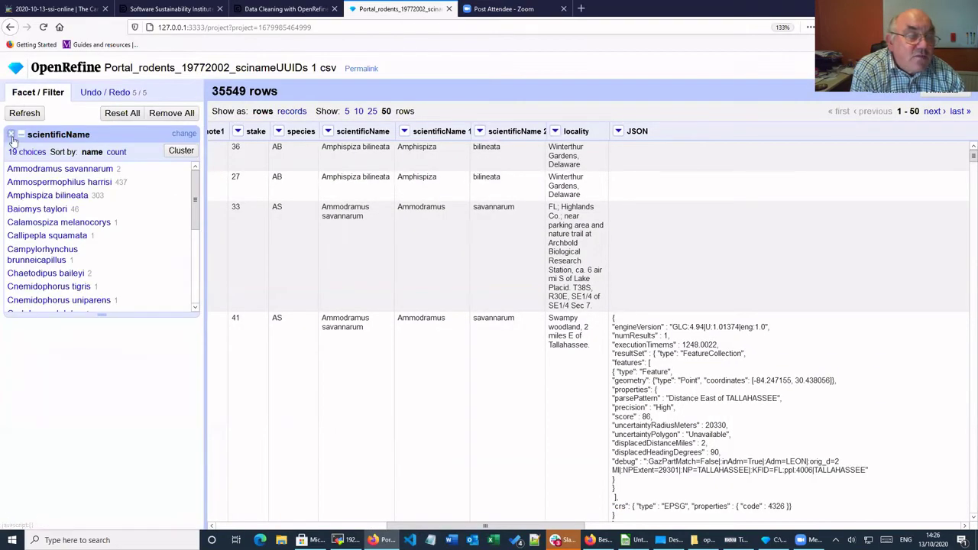
left_click(10, 135)
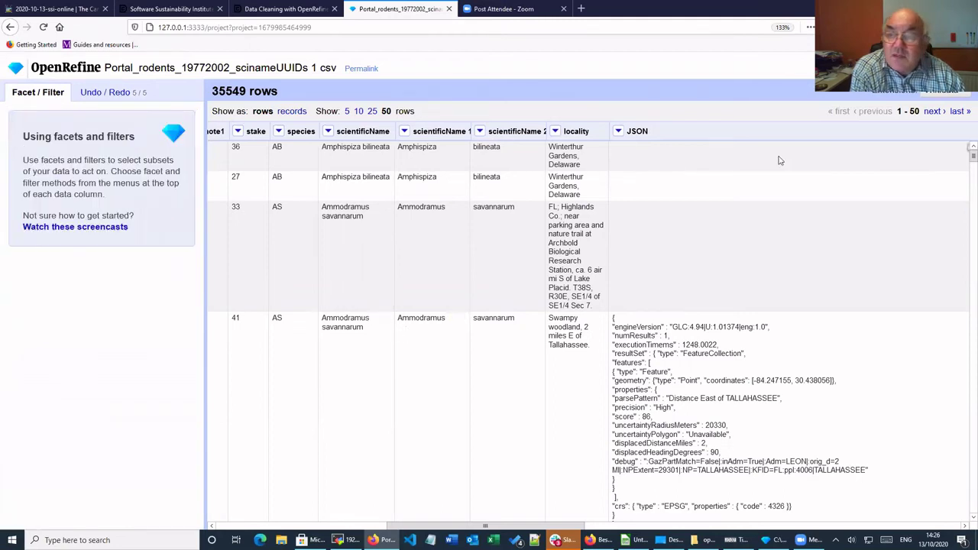
Step: Add a text filter on the scientificName column for "bai" and look through the matching rows
left_click(328, 132)
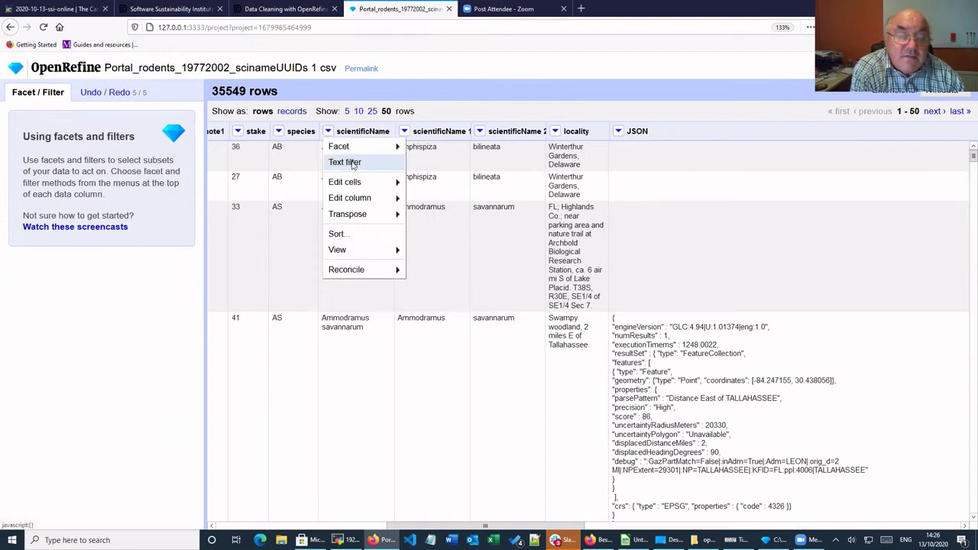
left_click(352, 163)
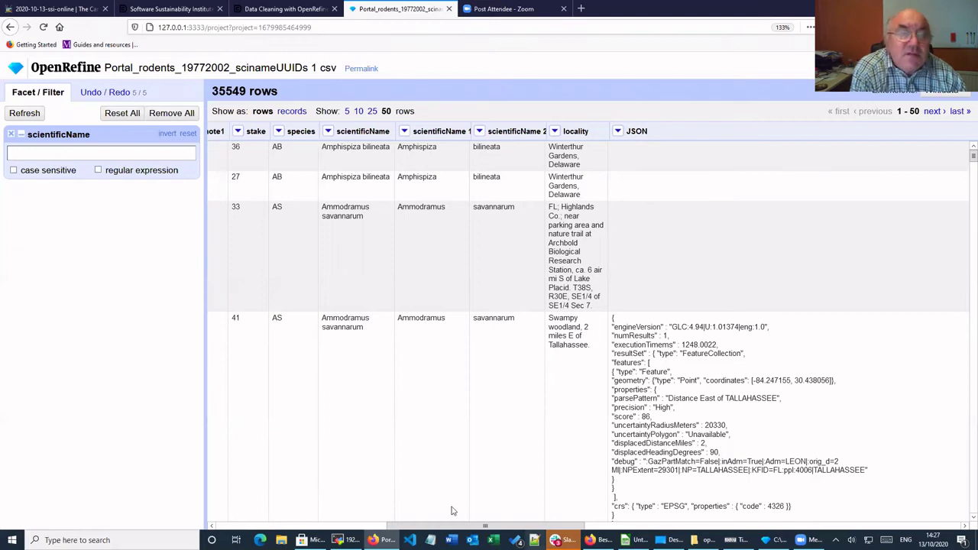
left_click(294, 11)
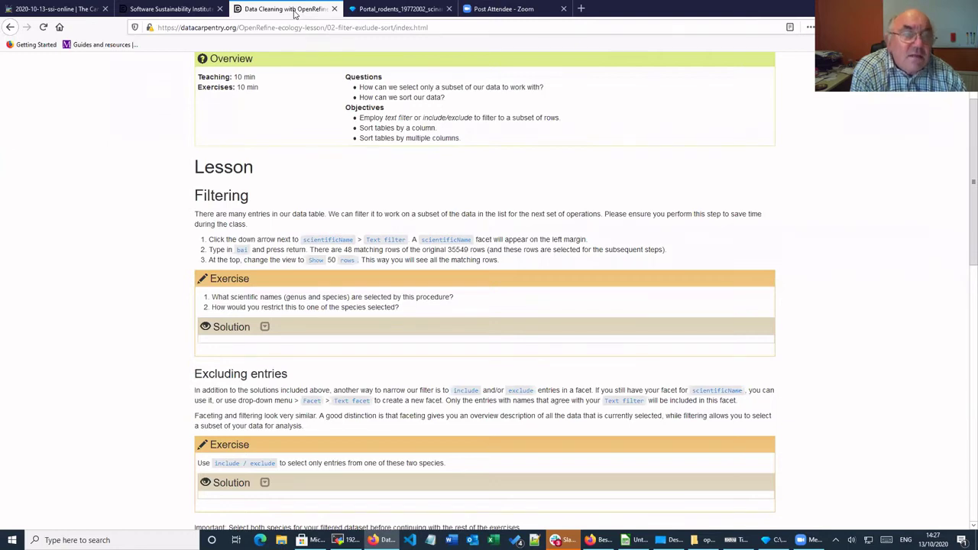
left_click(382, 11)
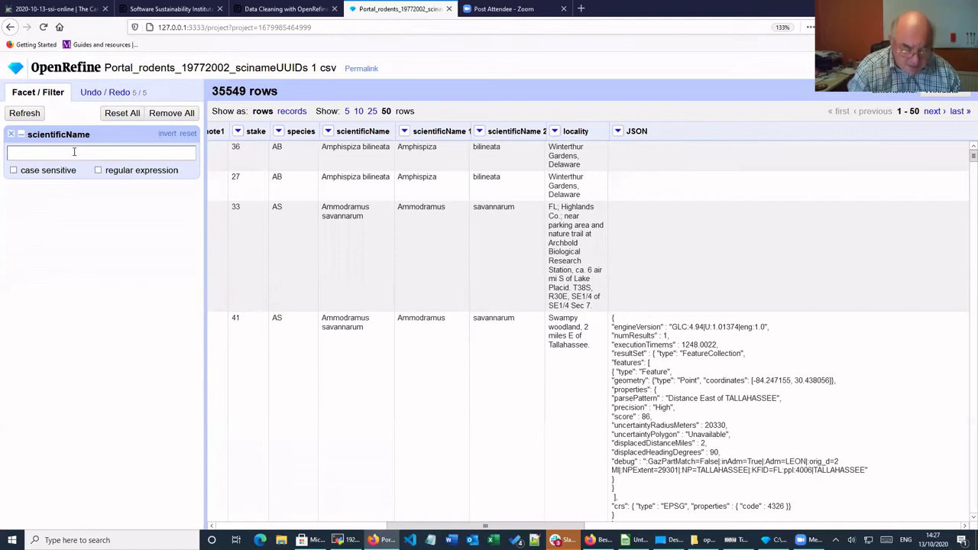
type("ba")
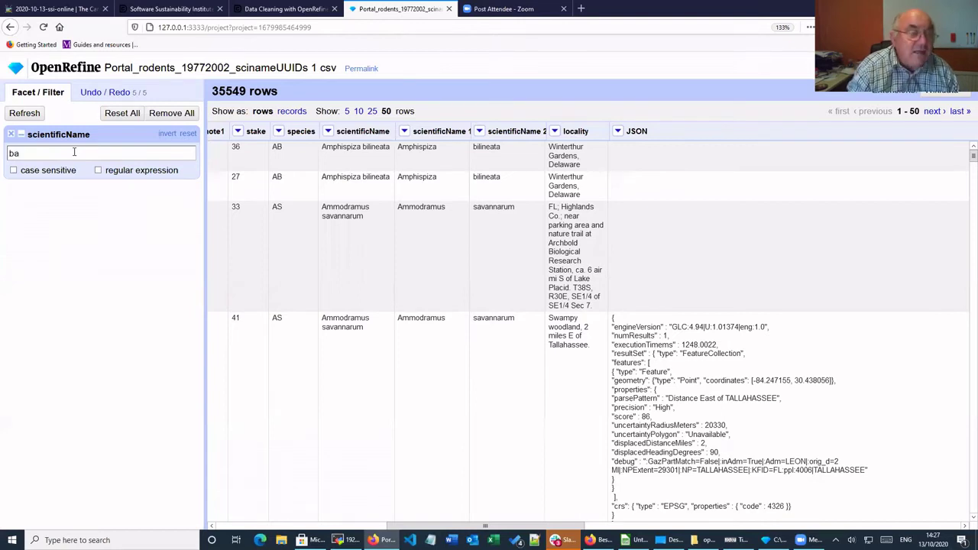
type("i")
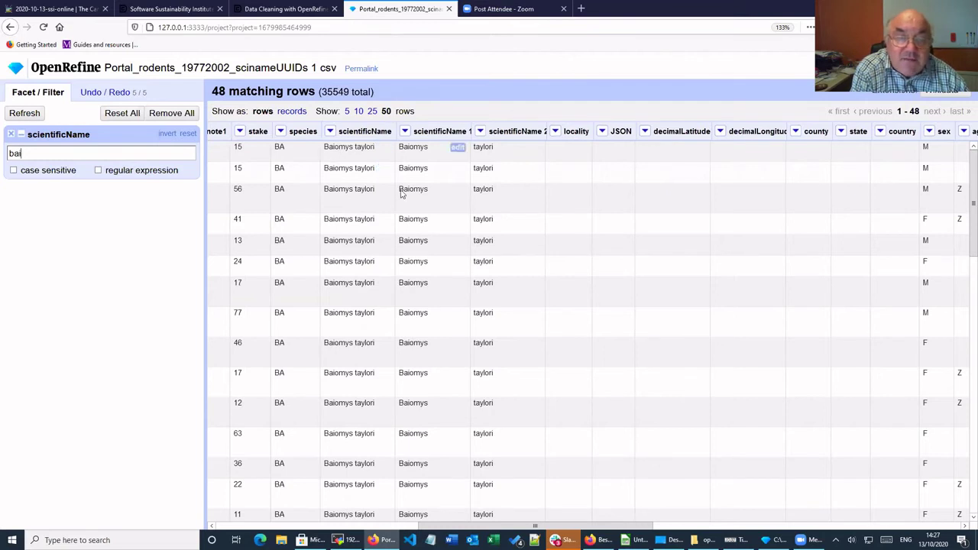
scroll(423, 218, "down", 7)
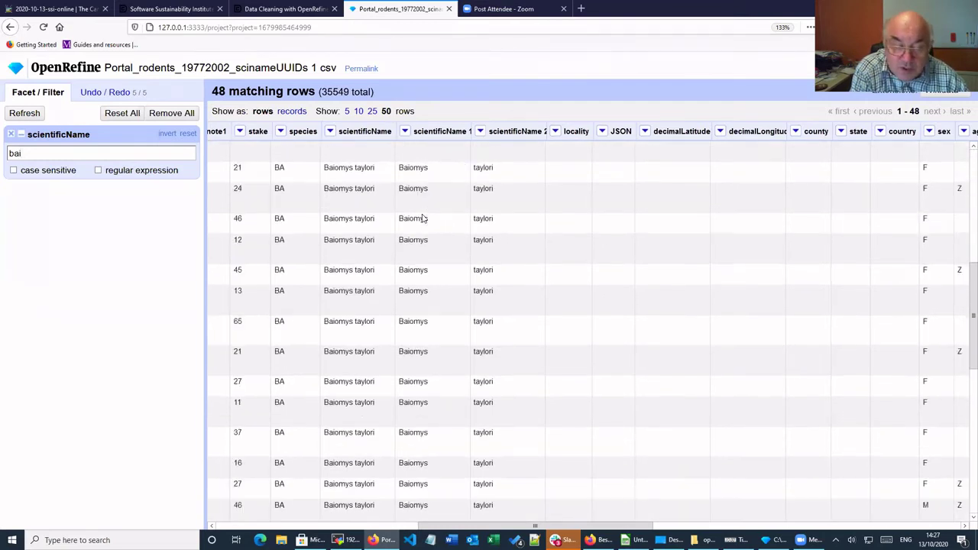
Step: Check the remaining matching rows and narrow the scientificName text filter, trying "bail" and finally "baio"
scroll(422, 216, "down", 5)
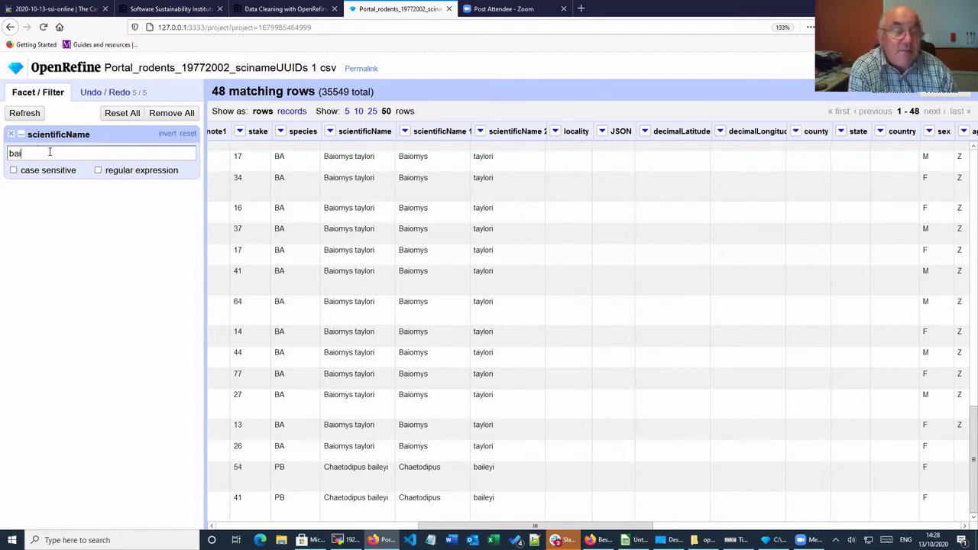
type("l")
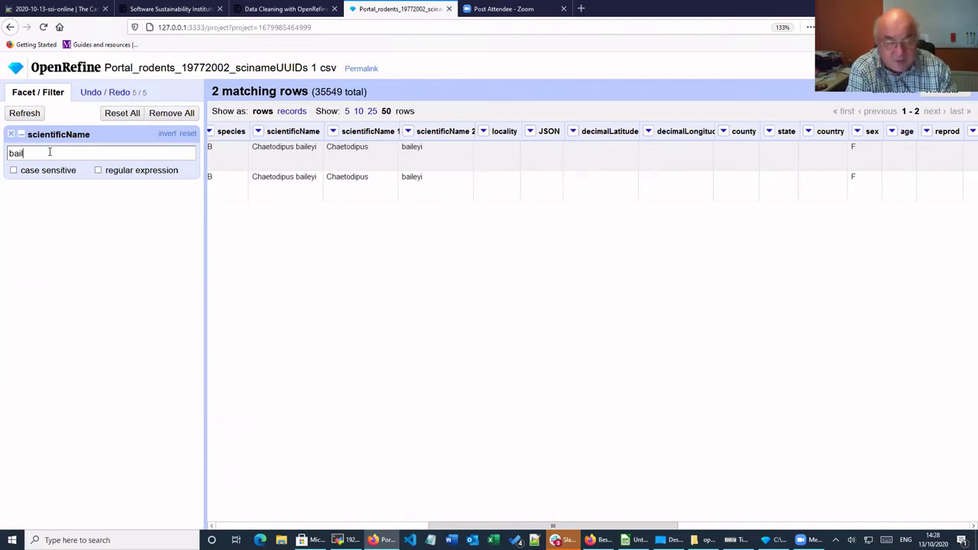
key("BackSpace")
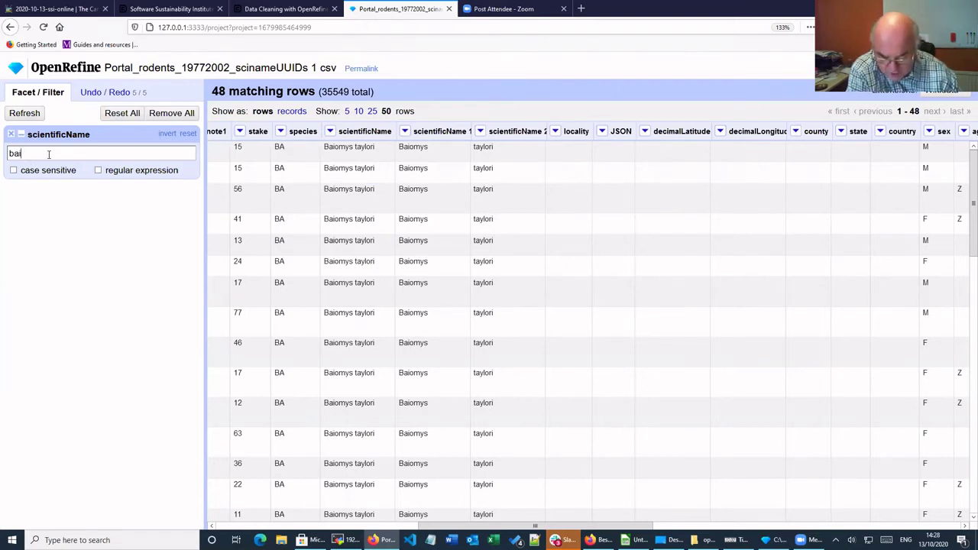
type("o")
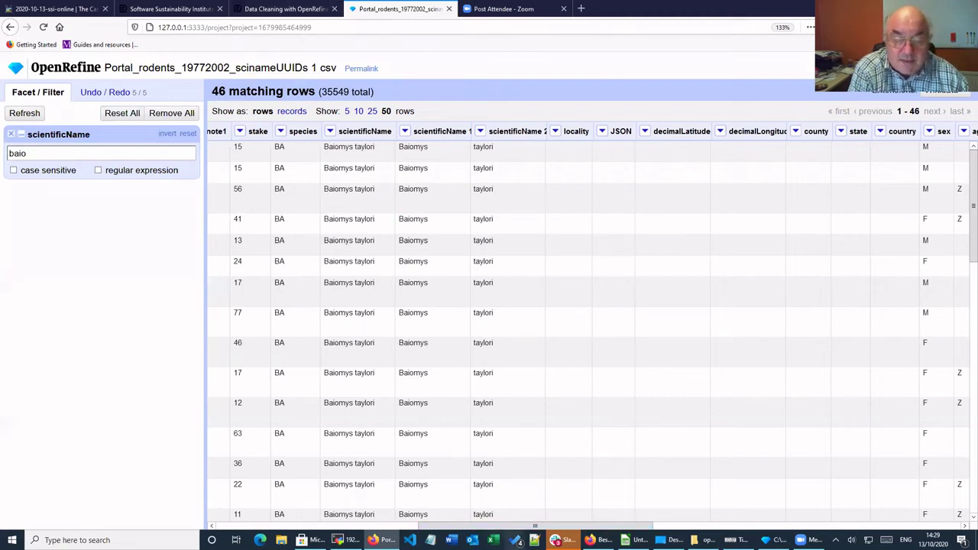
Step: Switch to the Data Carpentry lesson page and read the filtering exercise and the Excluding entries section
left_click(267, 9)
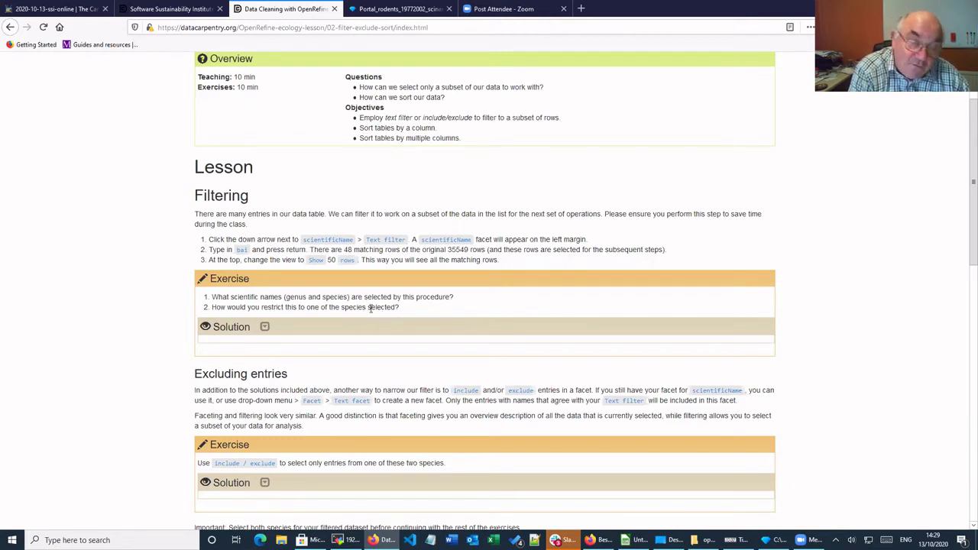
scroll(312, 307, "down", 1)
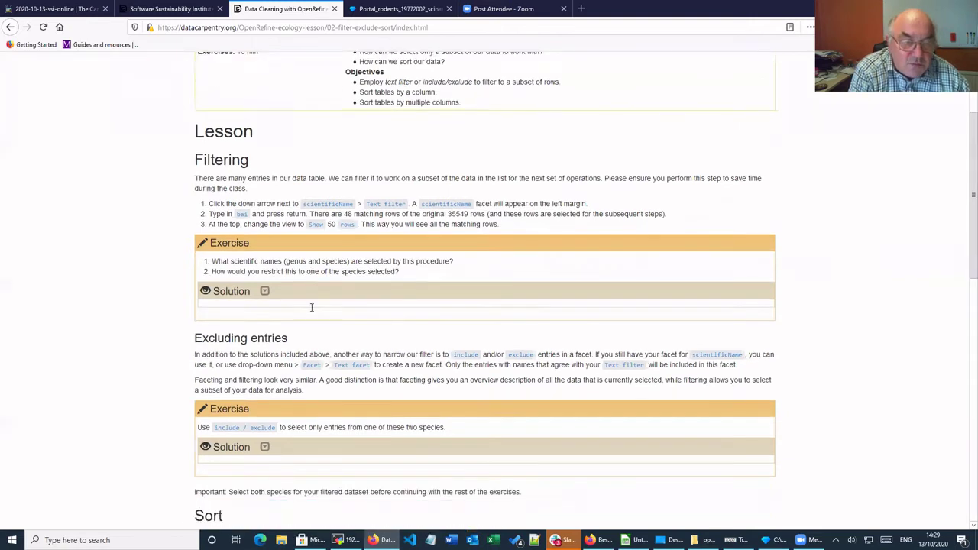
scroll(312, 307, "down", 2)
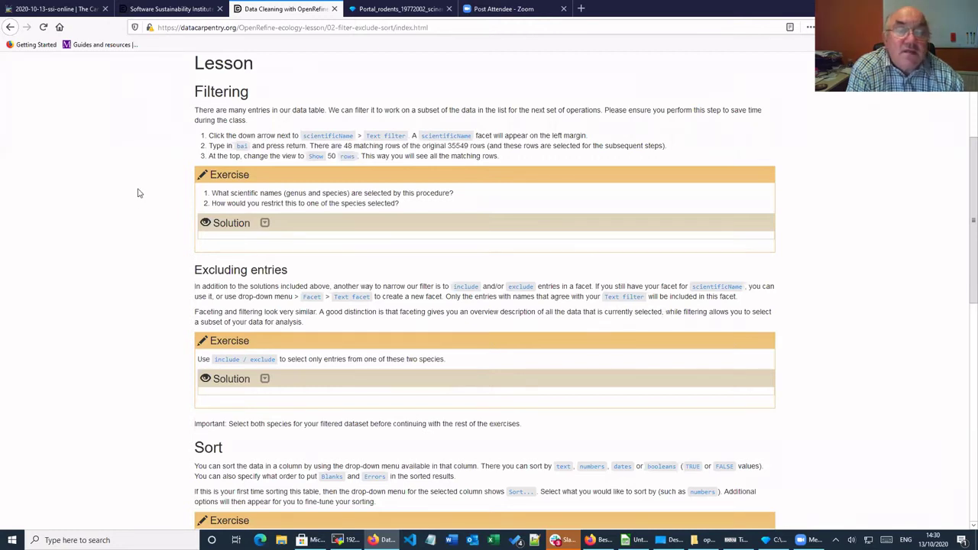
Step: Return to the OpenRefine project and replace the scientificName text filter with a text facet on the scientificName 1 column
key("ctrl+Tab")
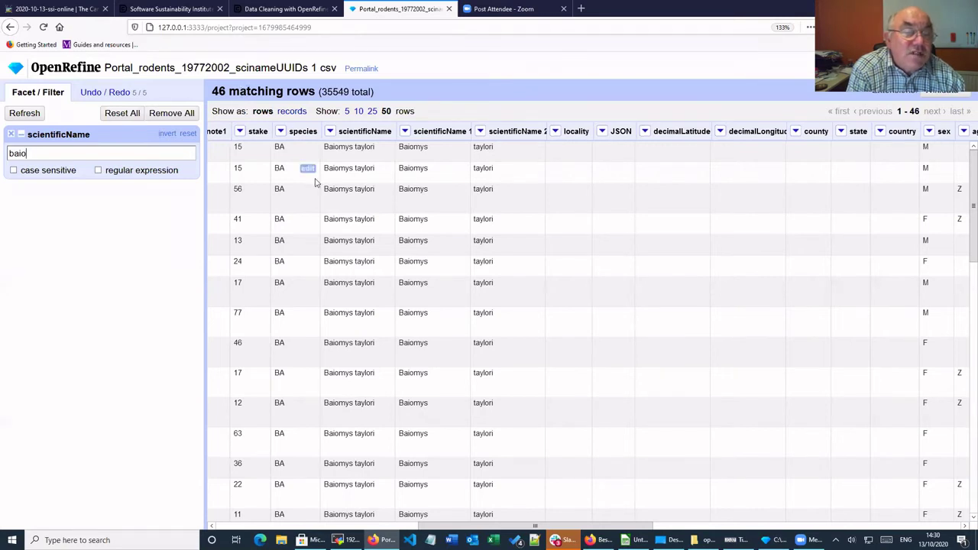
left_click(11, 135)
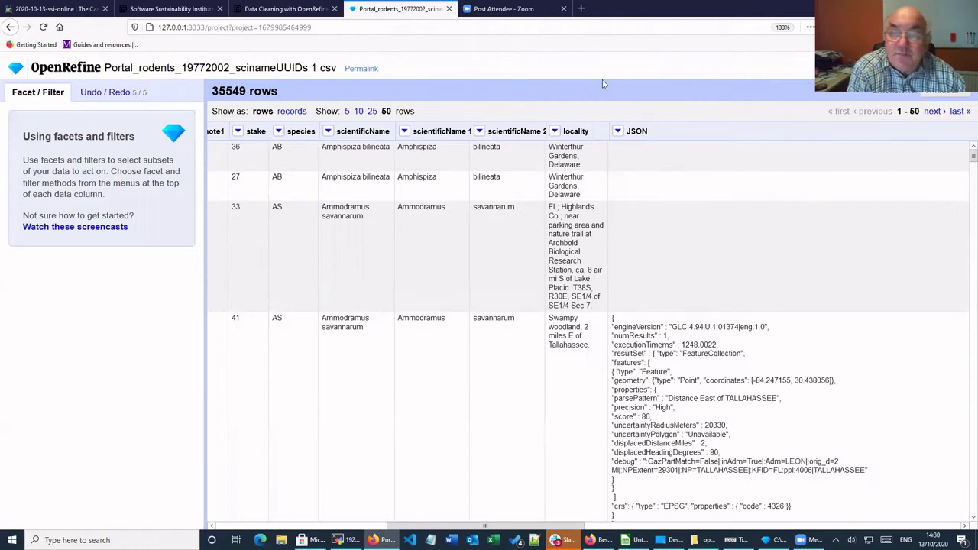
left_click(404, 131)
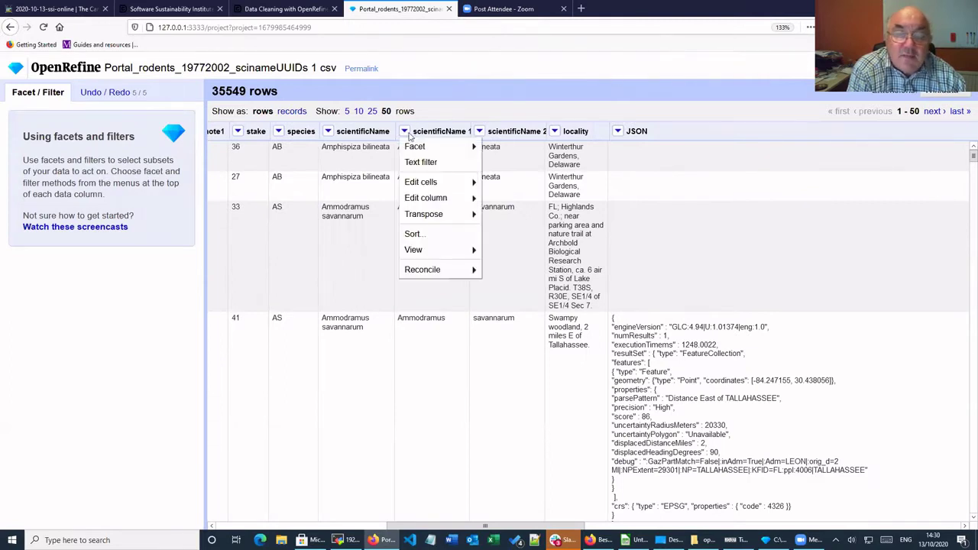
mouse_move(417, 146)
left_click(506, 148)
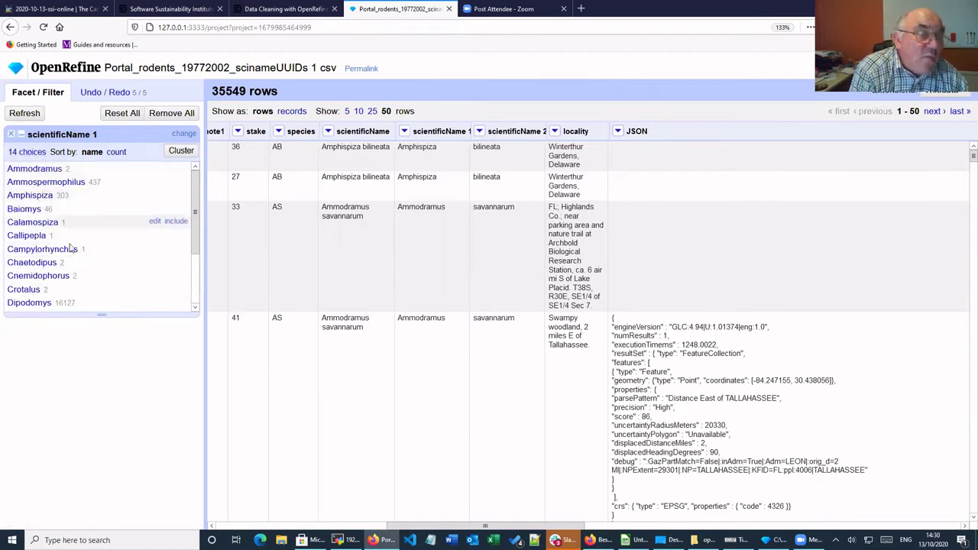
Step: Look through the full list of genus names and their counts in the scientificName 1 facet
scroll(46, 271, "down", 2)
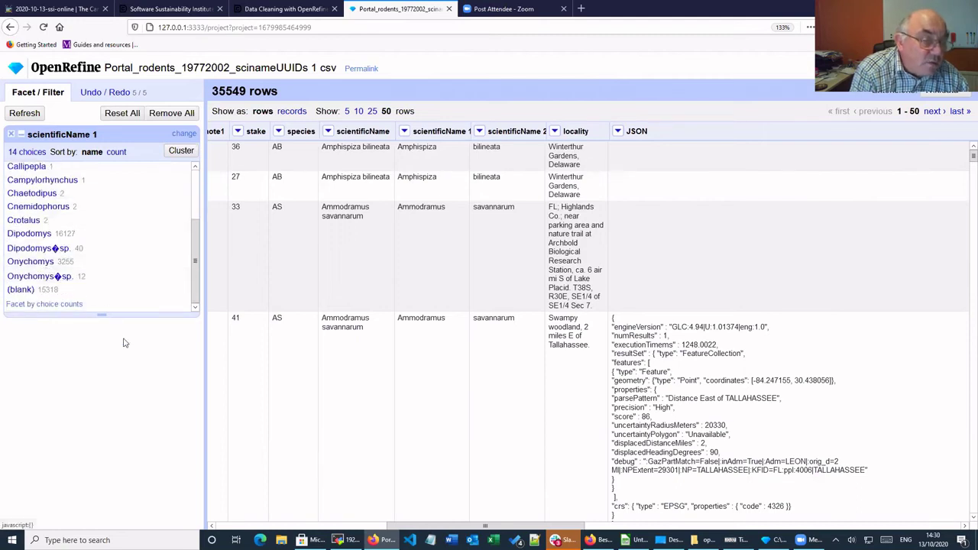
scroll(93, 305, "up", 2)
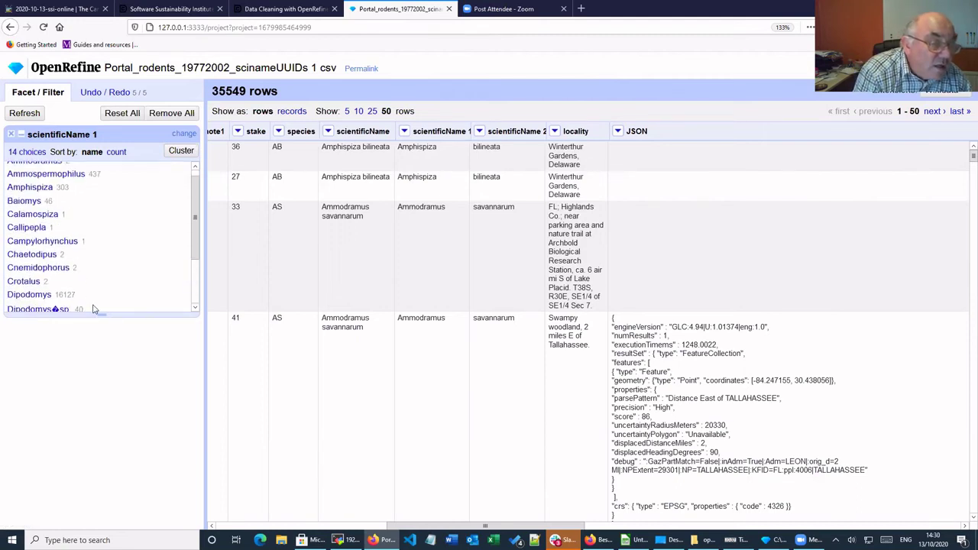
scroll(93, 306, "down", 2)
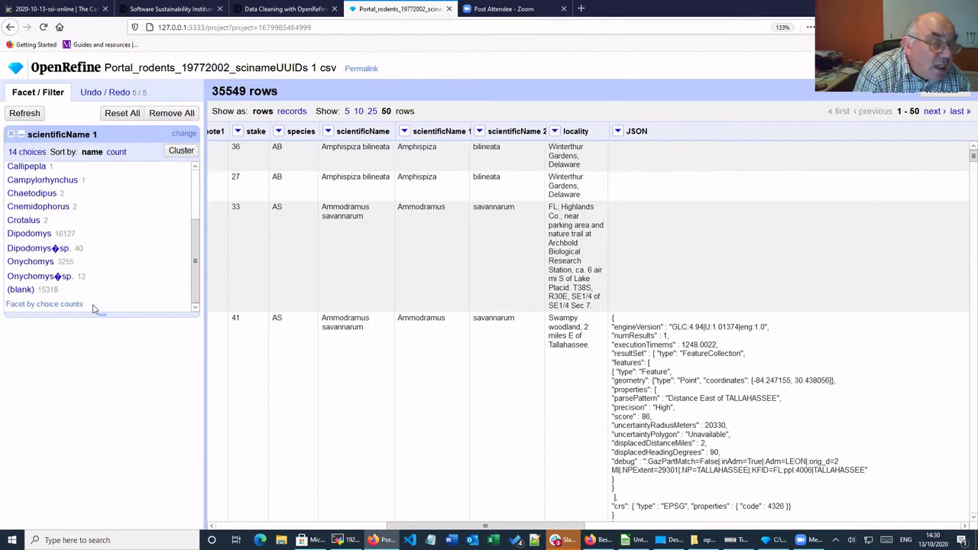
scroll(94, 305, "up", 3)
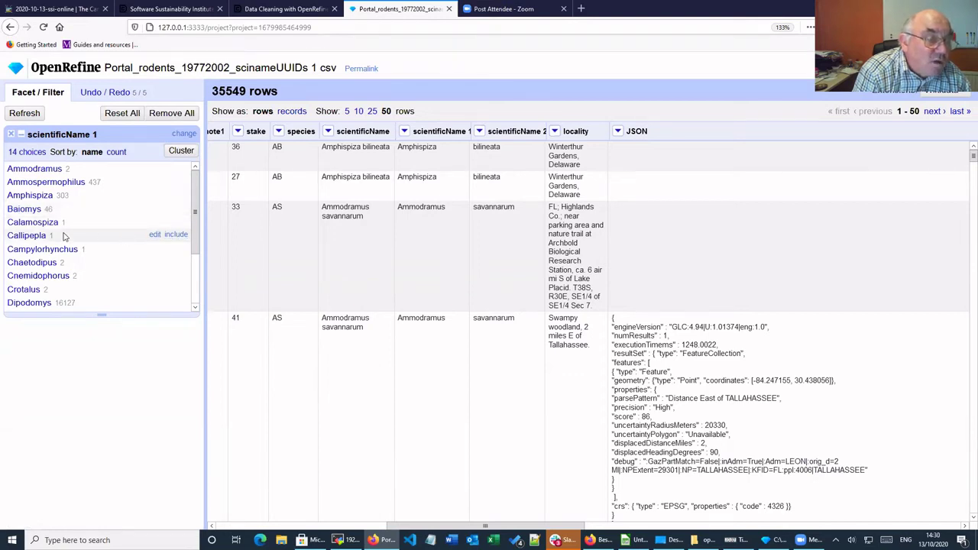
scroll(61, 233, "down", 3)
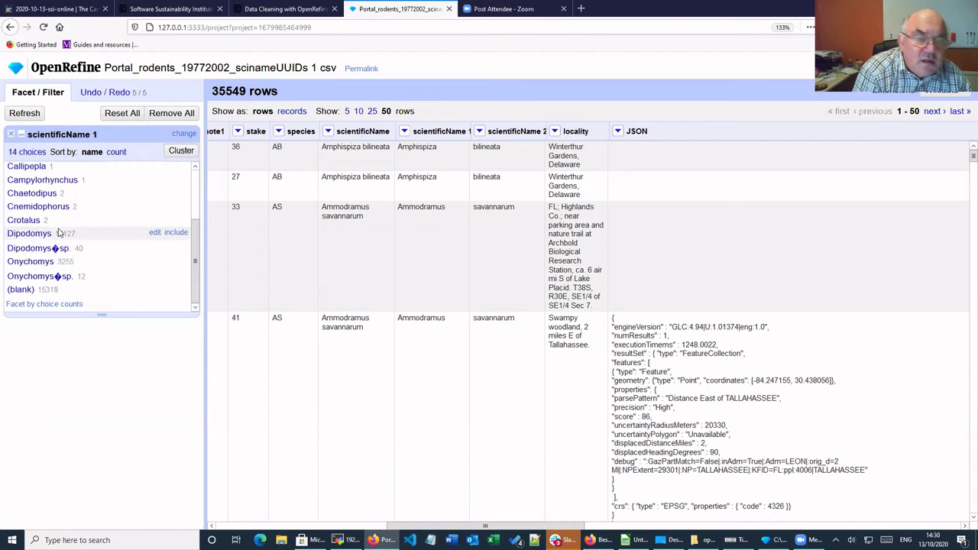
scroll(59, 233, "up", 2)
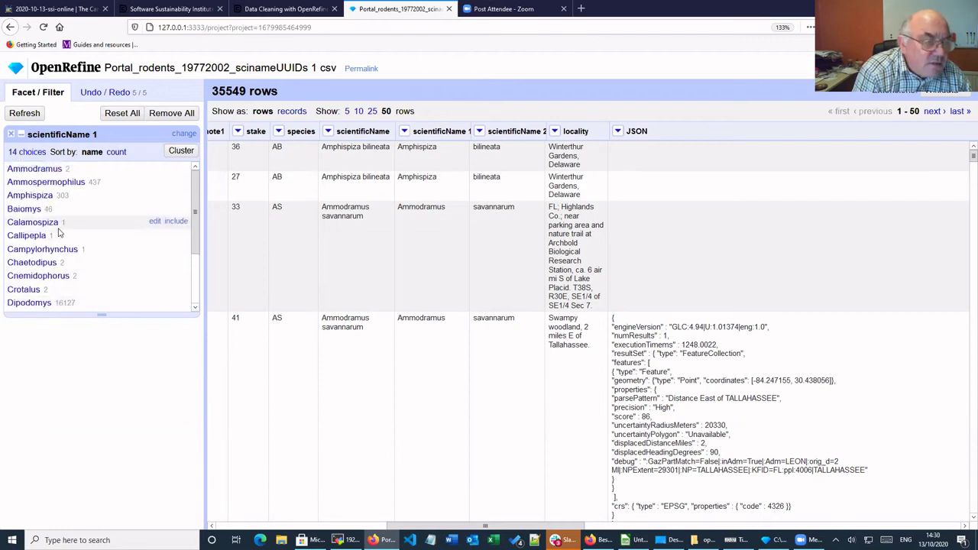
scroll(59, 233, "down", 2)
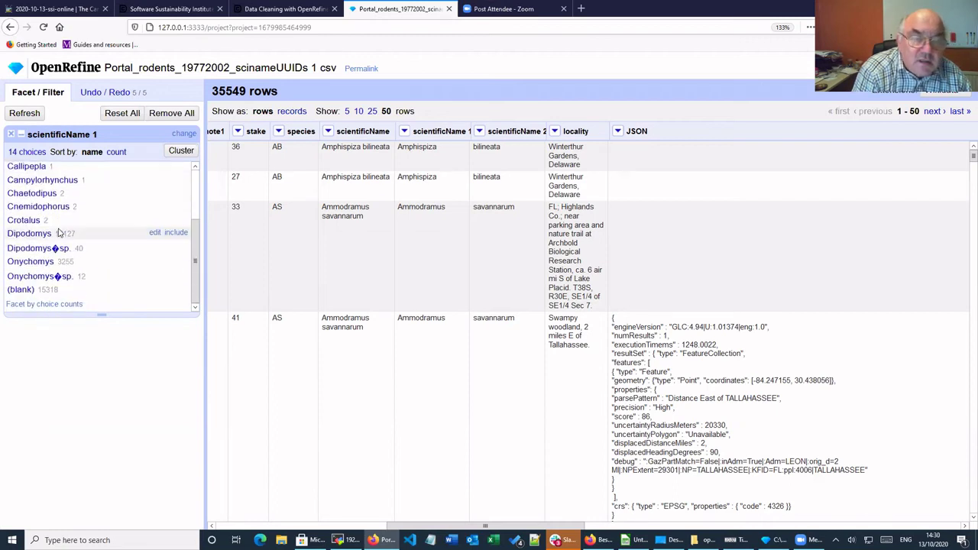
scroll(60, 233, "up", 2)
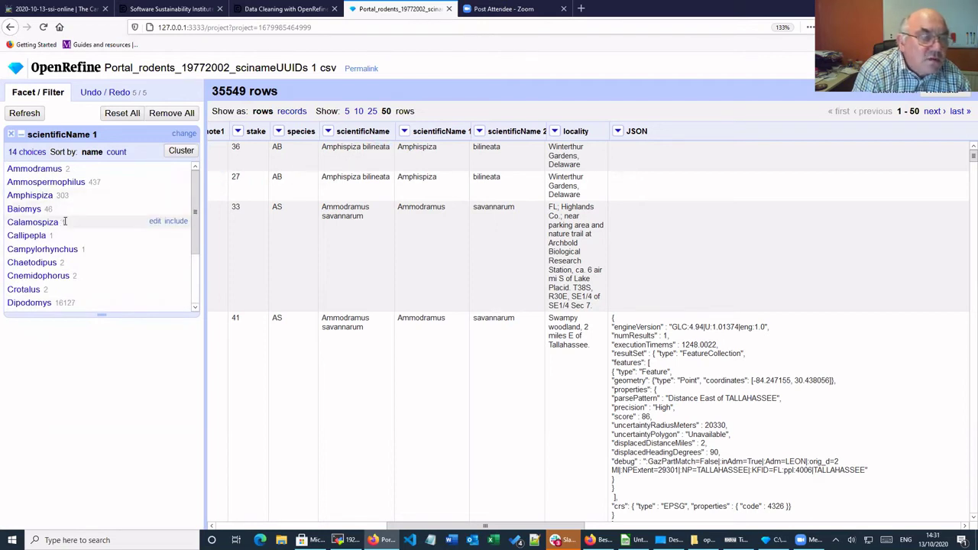
scroll(65, 222, "down", 2)
scroll(65, 223, "up", 2)
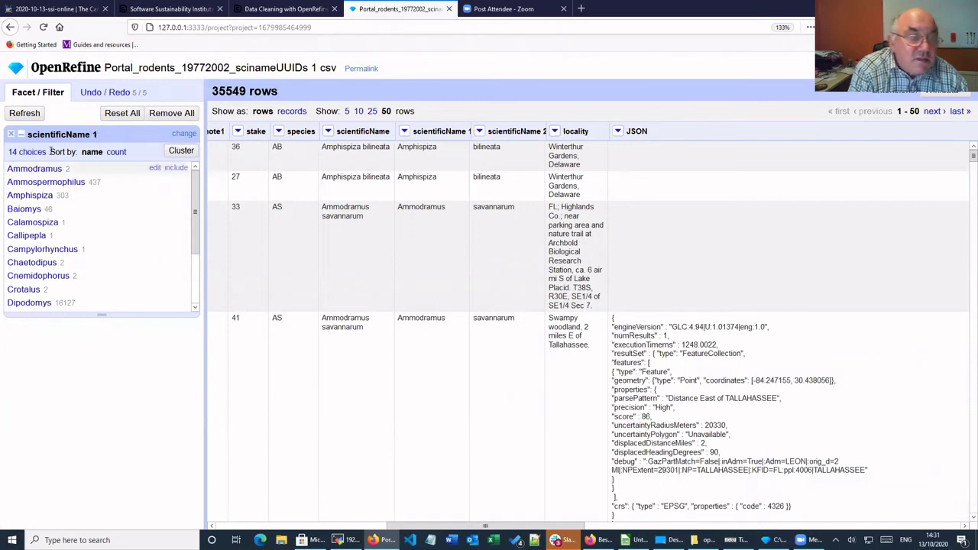
Step: Replace the scientificName 1 facet with a text facet on the scientificName column and look through its choices
left_click(11, 134)
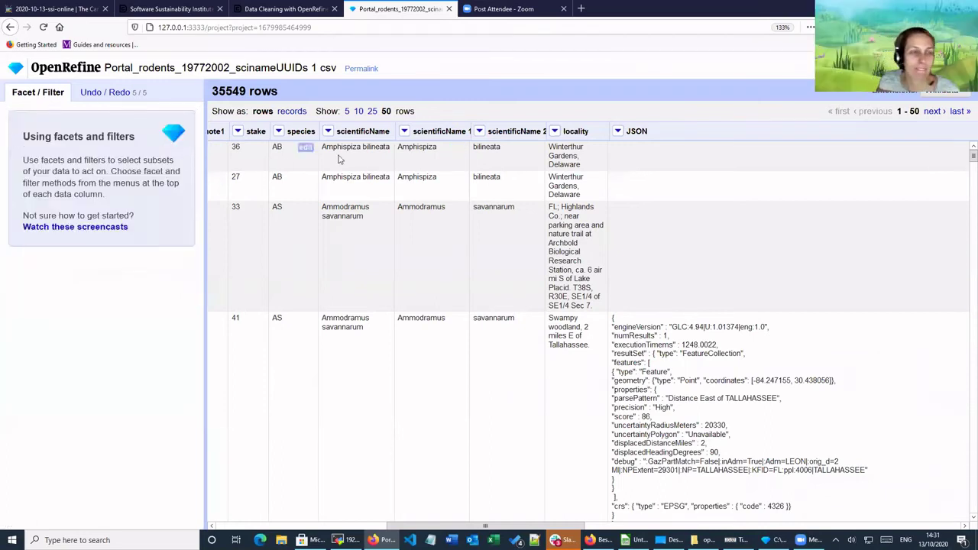
left_click(328, 133)
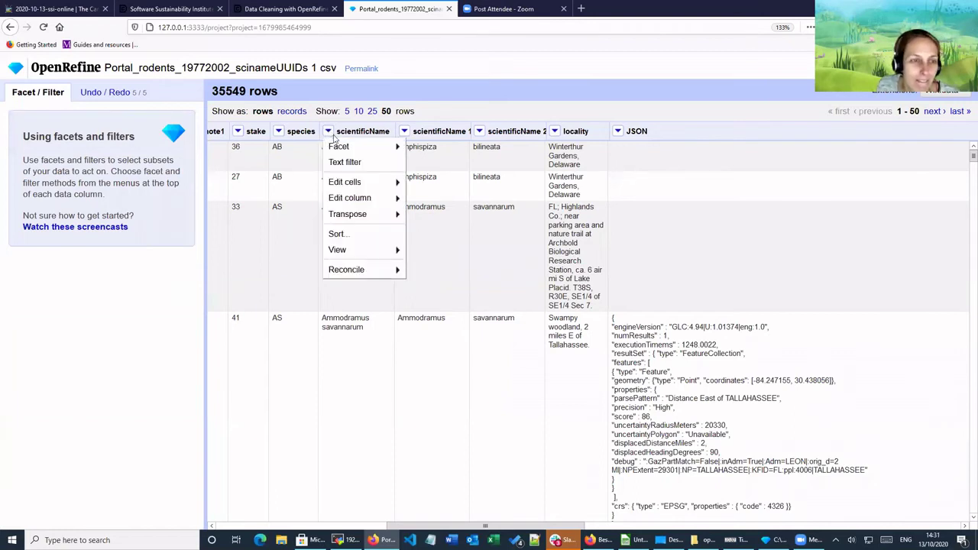
mouse_move(360, 145)
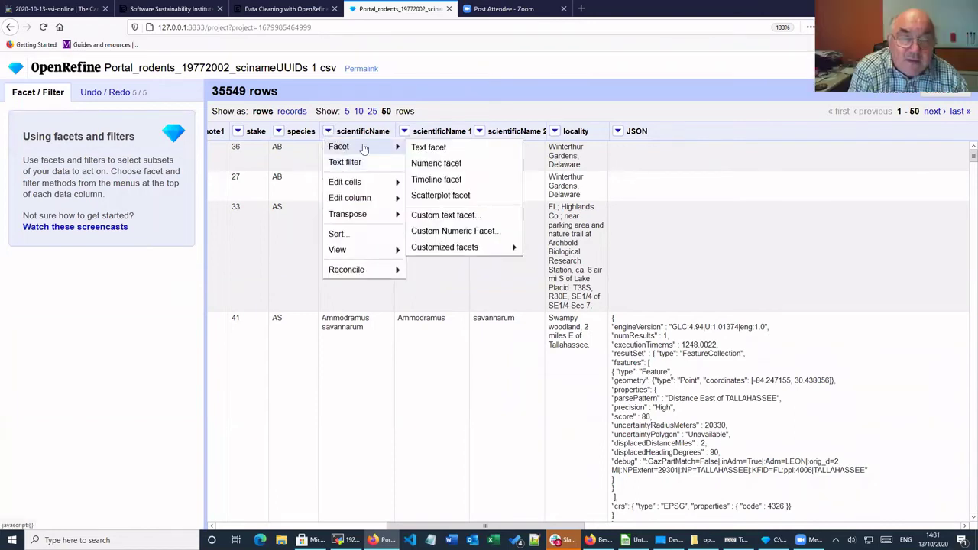
left_click(422, 147)
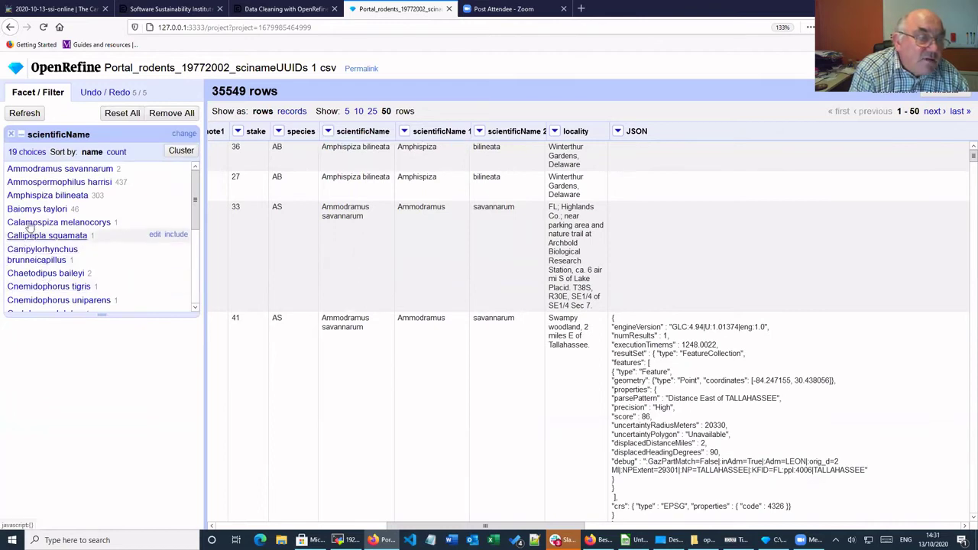
scroll(23, 221, "down", 3)
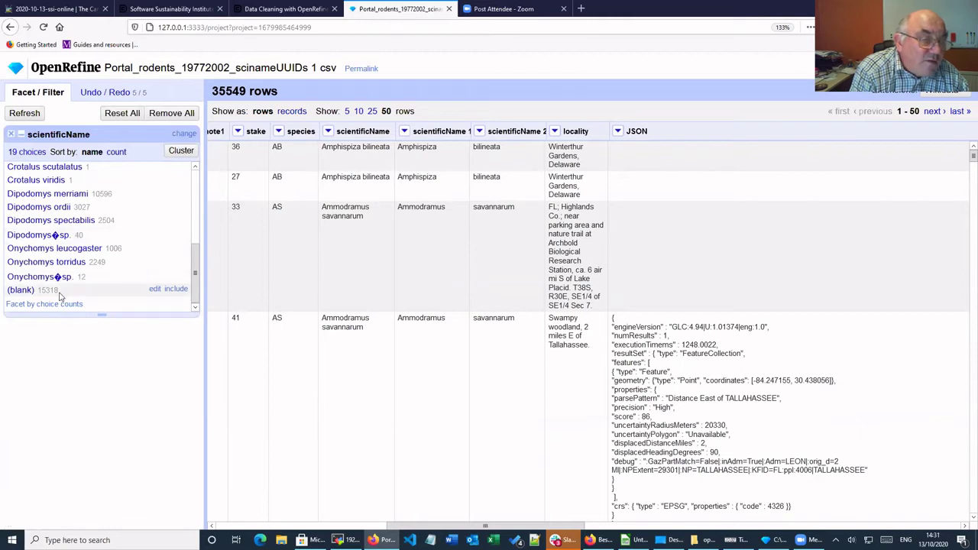
scroll(60, 297, "up", 3)
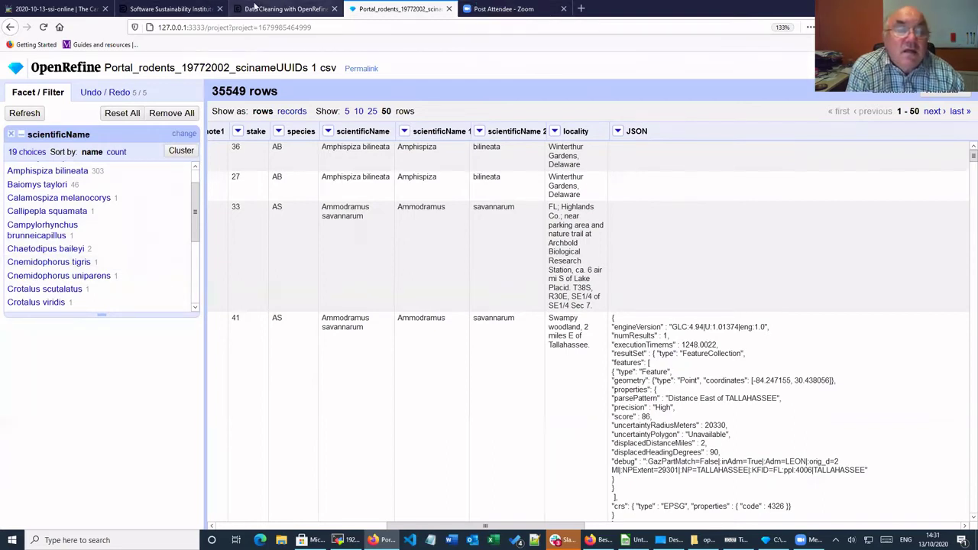
Step: Go back to the lesson page and read the Sort and Sorting by multiple columns sections with their exercises
left_click(277, 10)
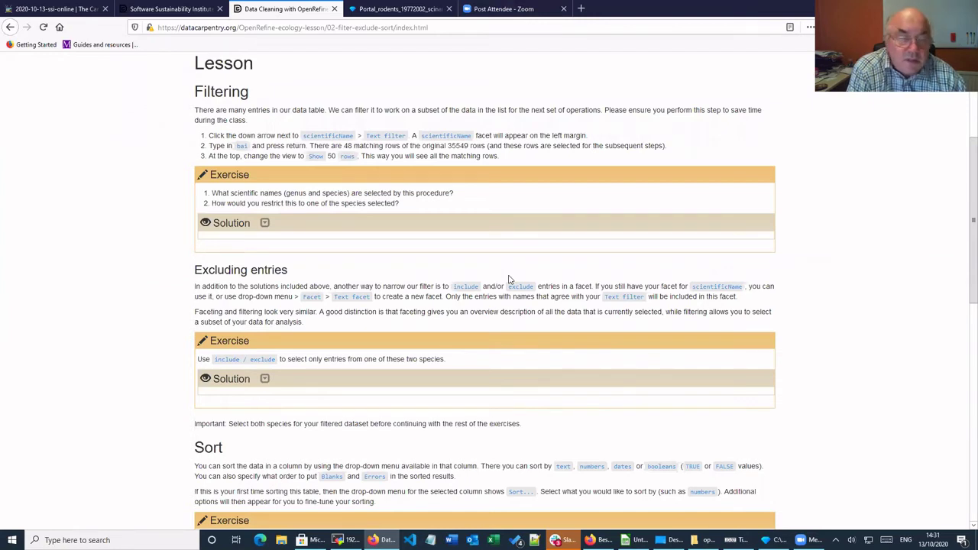
scroll(358, 282, "down", 5)
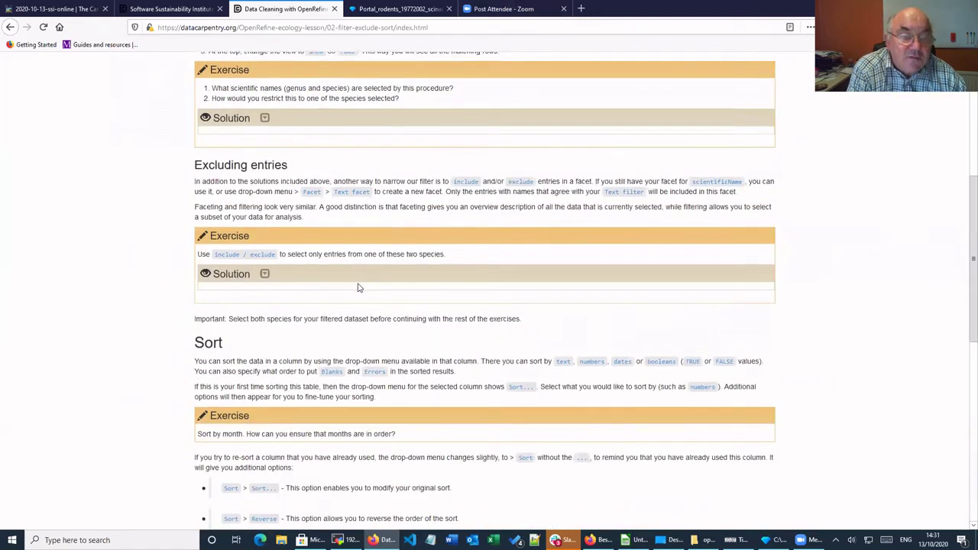
scroll(359, 286, "down", 3)
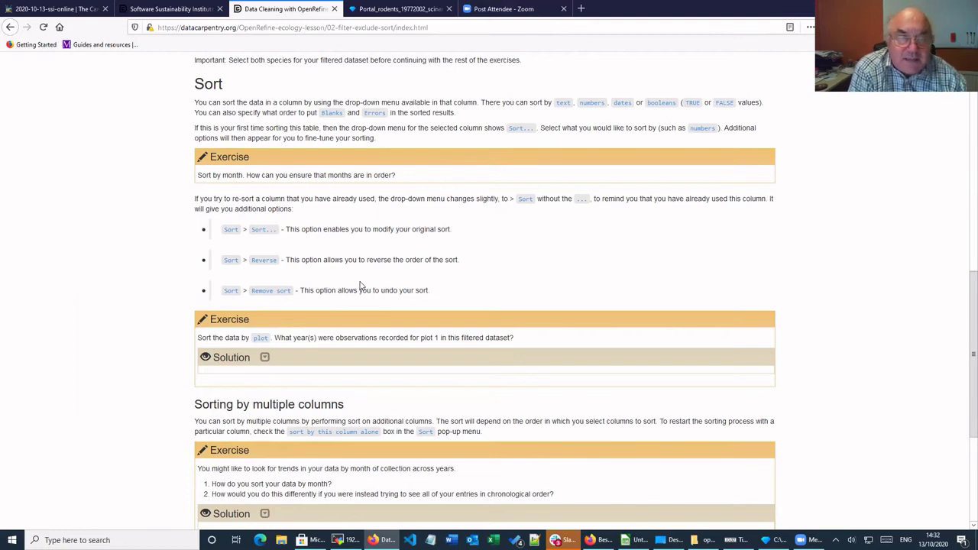
scroll(318, 267, "down", 1)
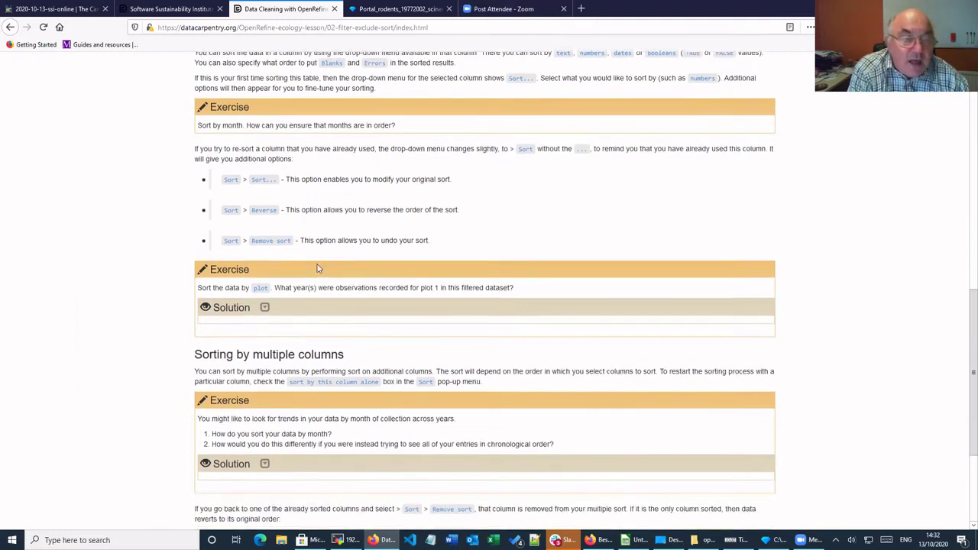
scroll(306, 259, "up", 4)
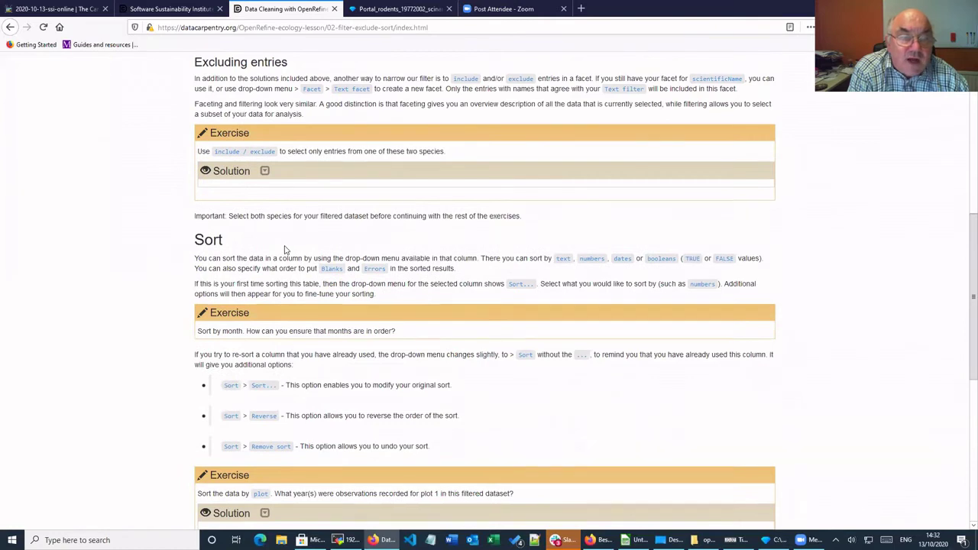
scroll(285, 250, "down", 2)
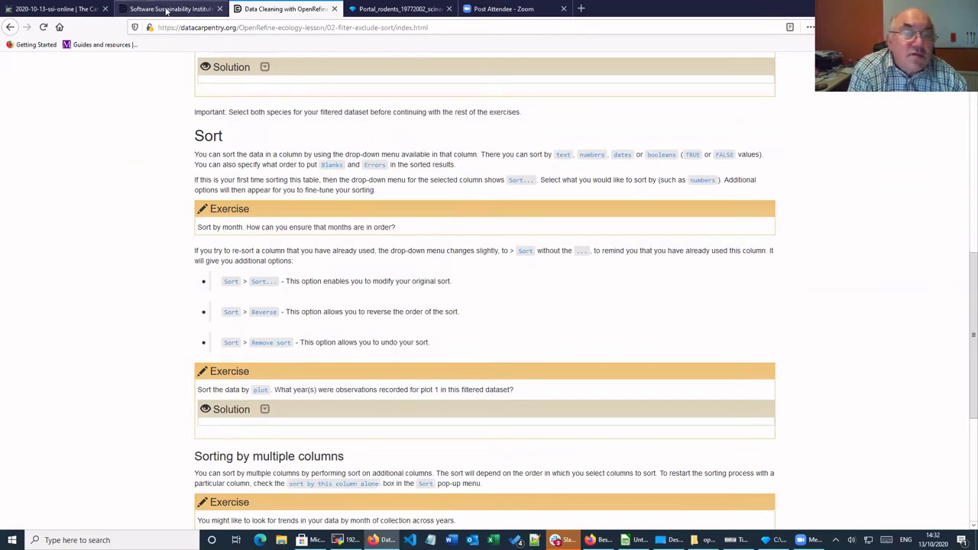
Step: Return to the OpenRefine project and sort scientificName as text a - z, with blanks first, errors second and valid values last
left_click(391, 10)
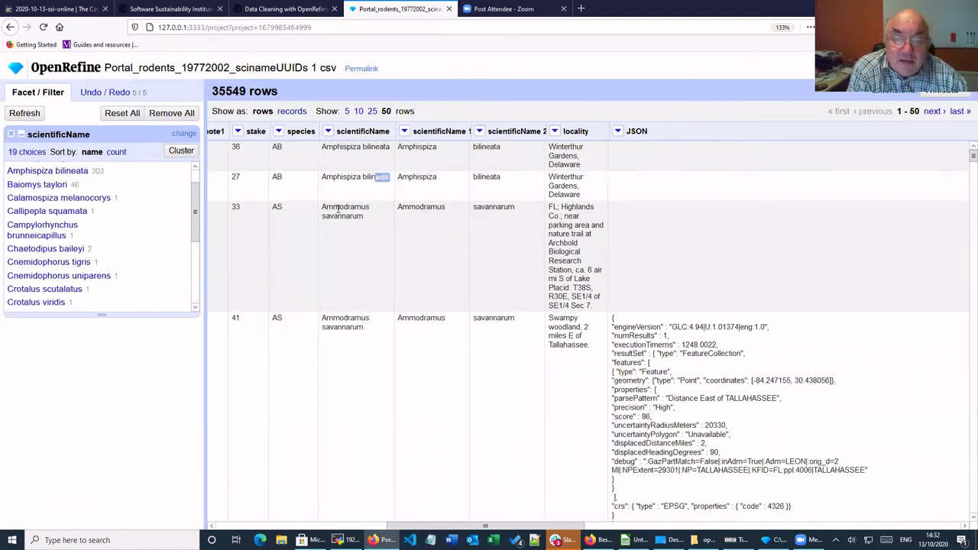
left_click(327, 131)
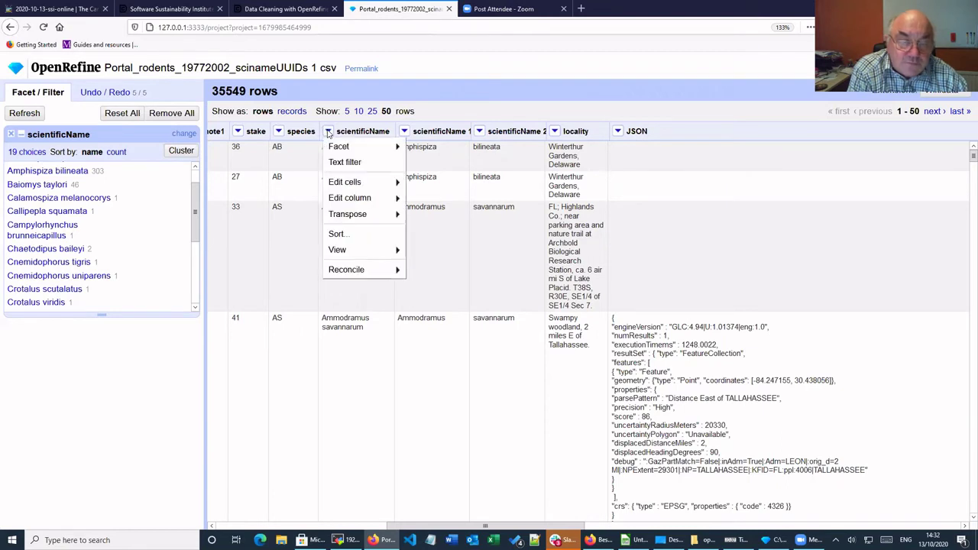
left_click(336, 236)
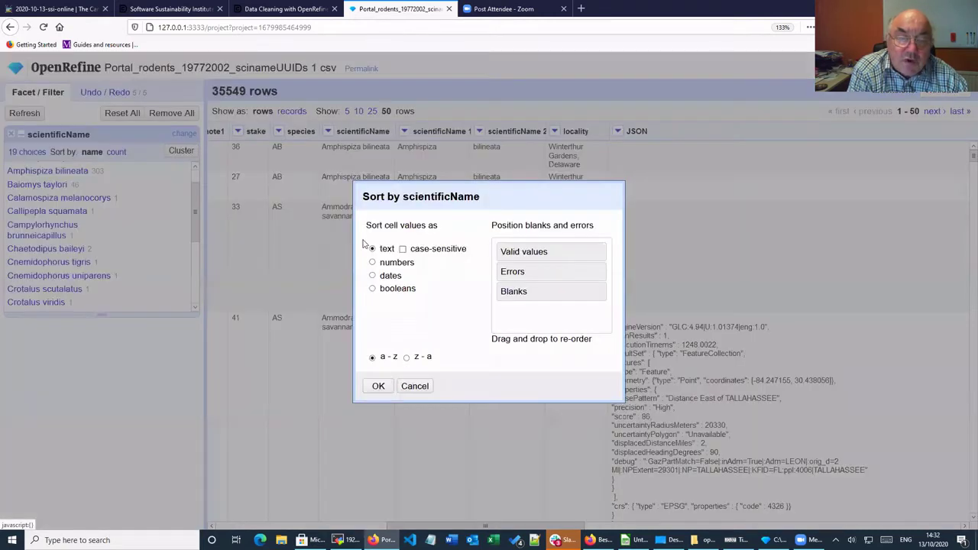
left_click_drag(506, 197, 431, 203)
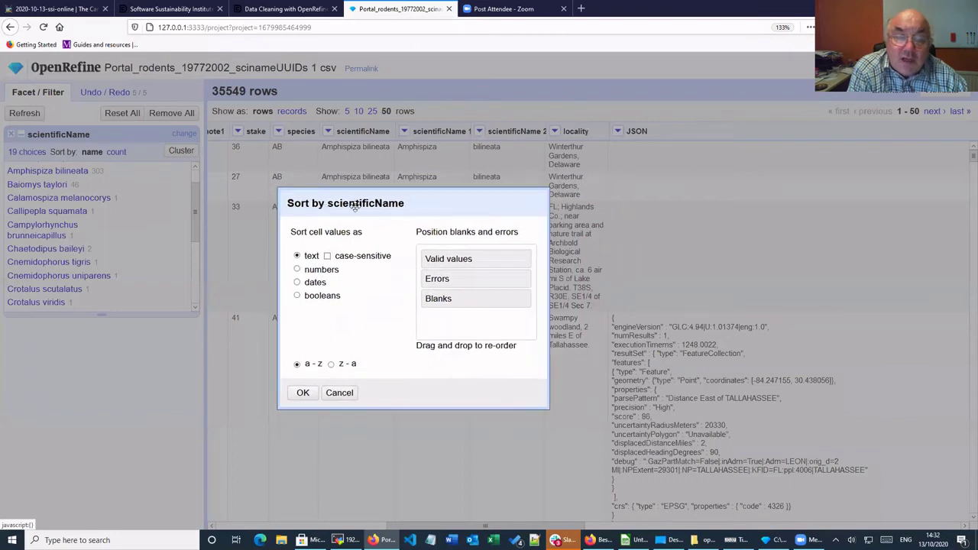
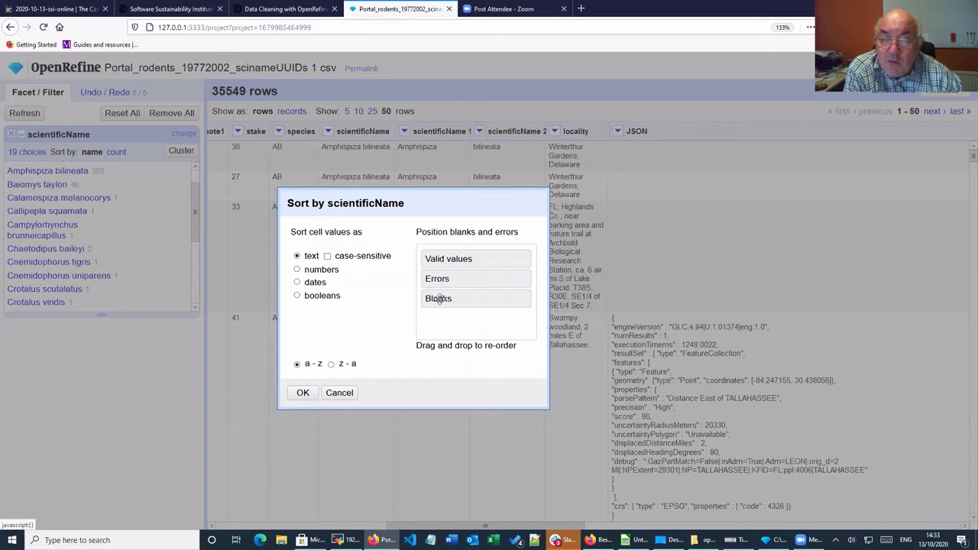
left_click_drag(439, 300, 450, 258)
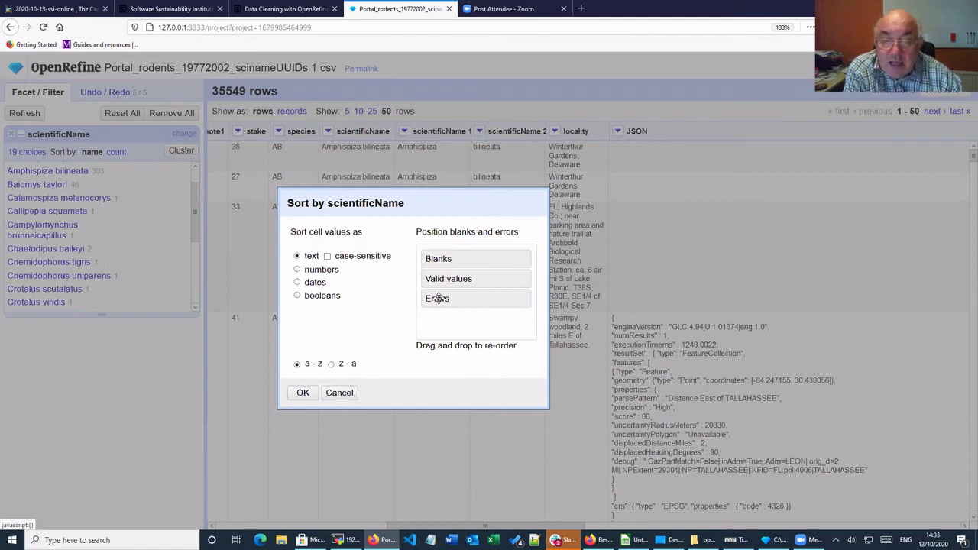
left_click_drag(437, 298, 452, 276)
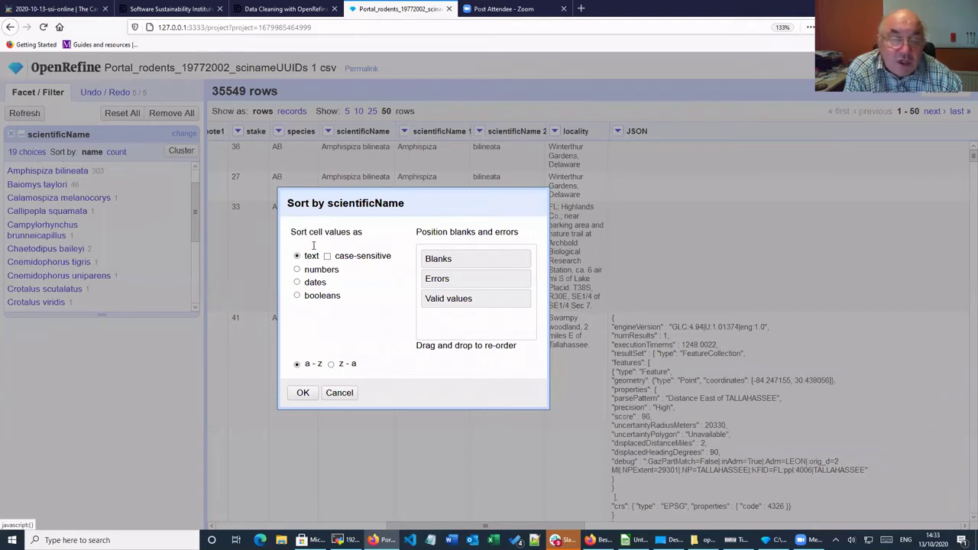
left_click(303, 394)
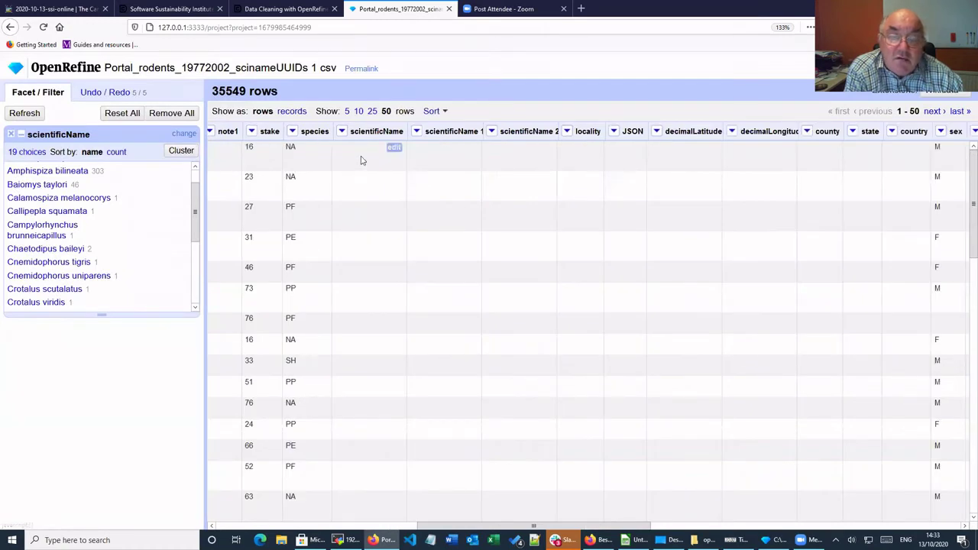
Step: Look through the sorted rows of the scientificName column and compare them with the (blank) choice in its facet
scroll(375, 259, "down", 10)
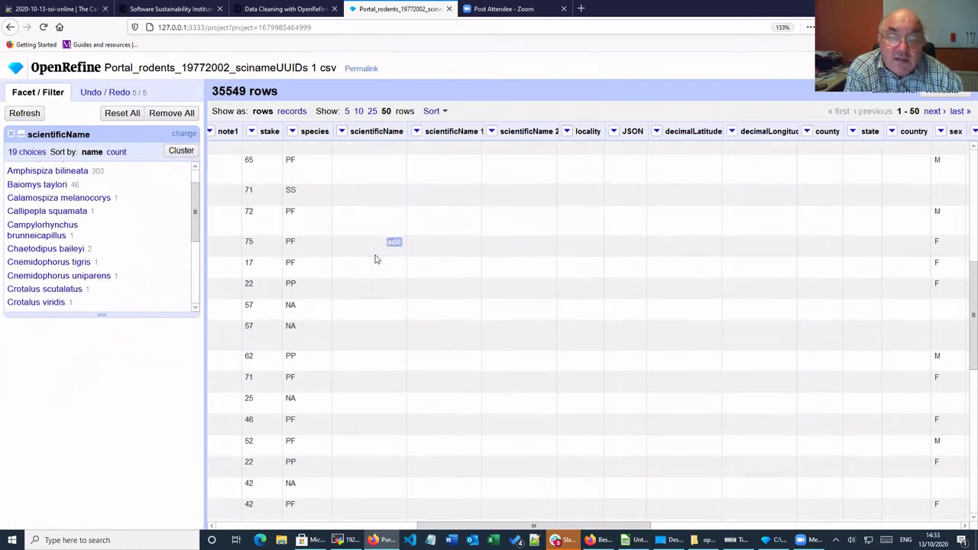
scroll(375, 259, "down", 2)
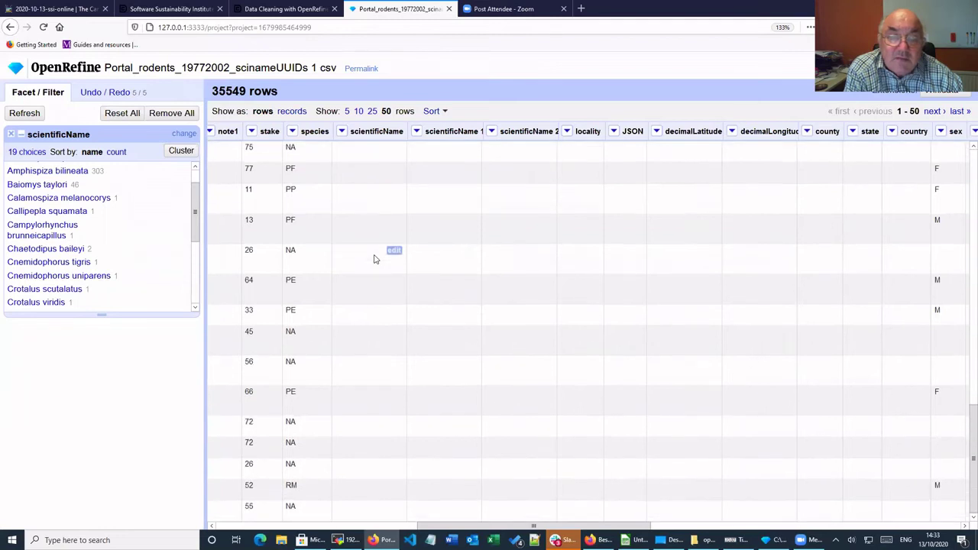
scroll(374, 260, "up", 10)
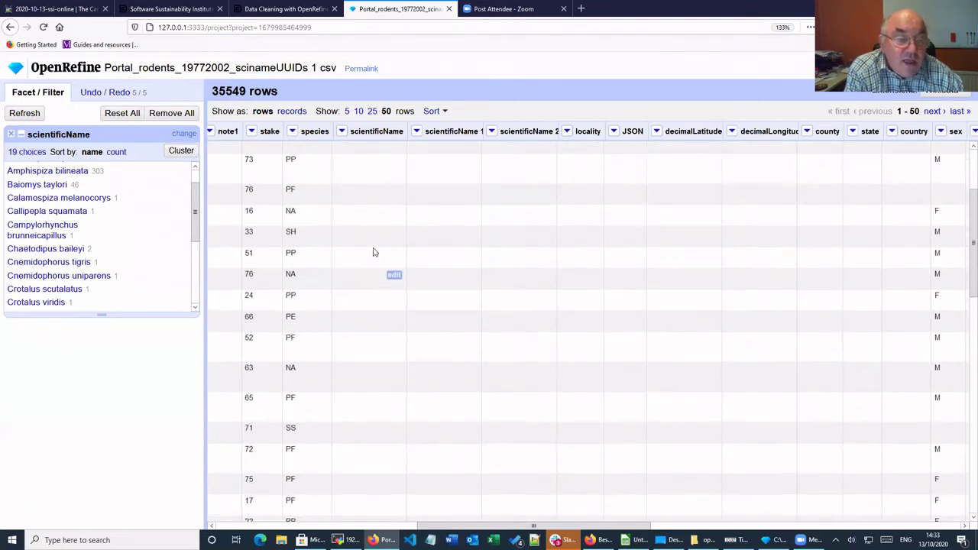
scroll(374, 253, "up", 2)
left_click_drag(193, 224, 204, 306)
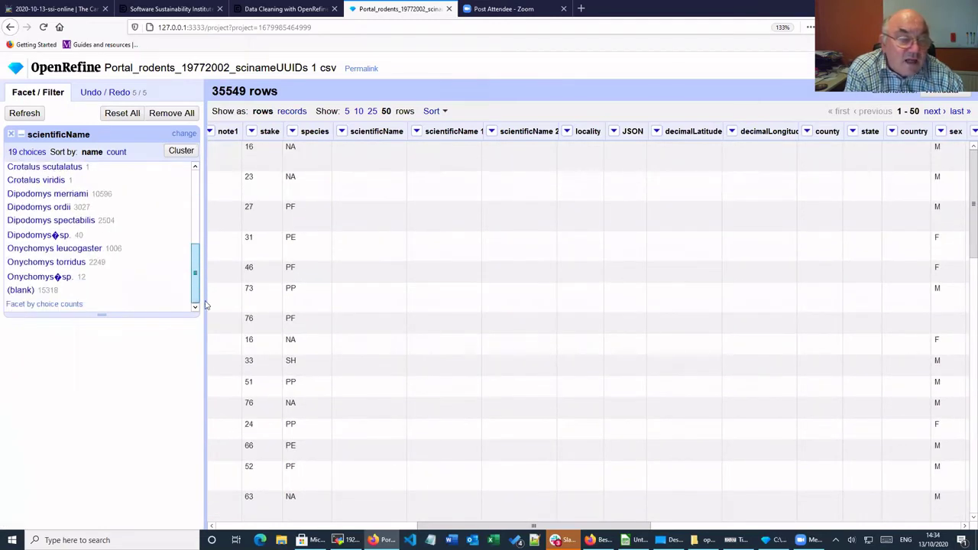
mouse_move(23, 296)
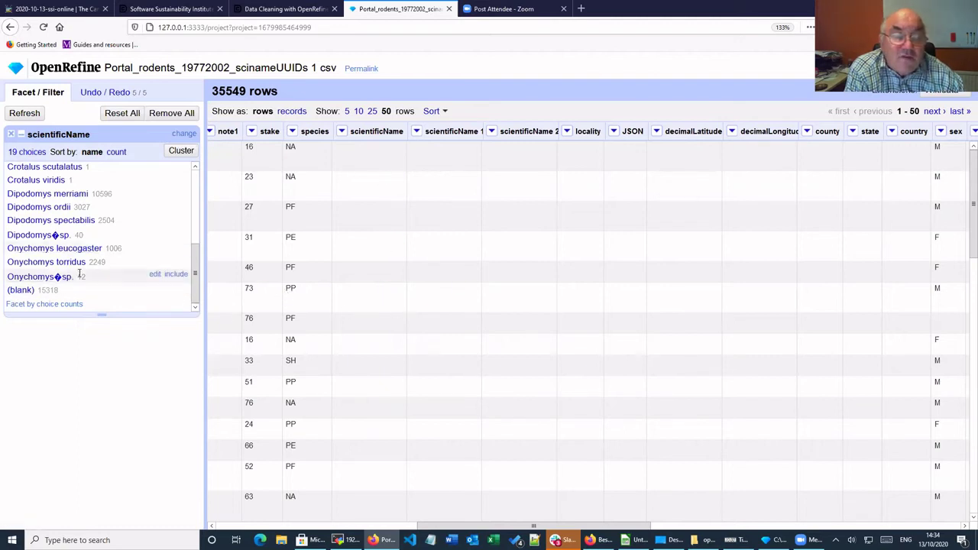
mouse_move(120, 287)
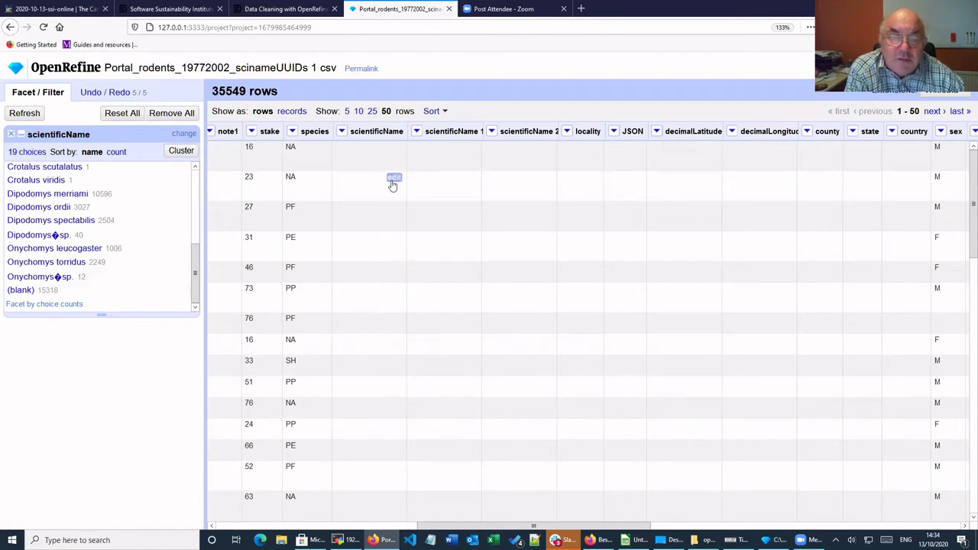
scroll(393, 183, "down", 3)
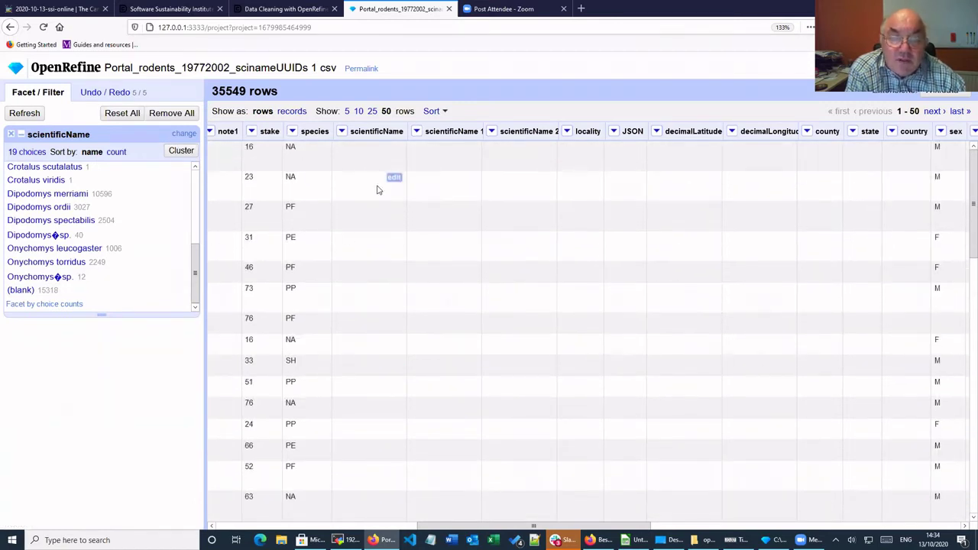
Step: Reverse the existing sort on the scientificName column
left_click(341, 132)
mouse_move(362, 234)
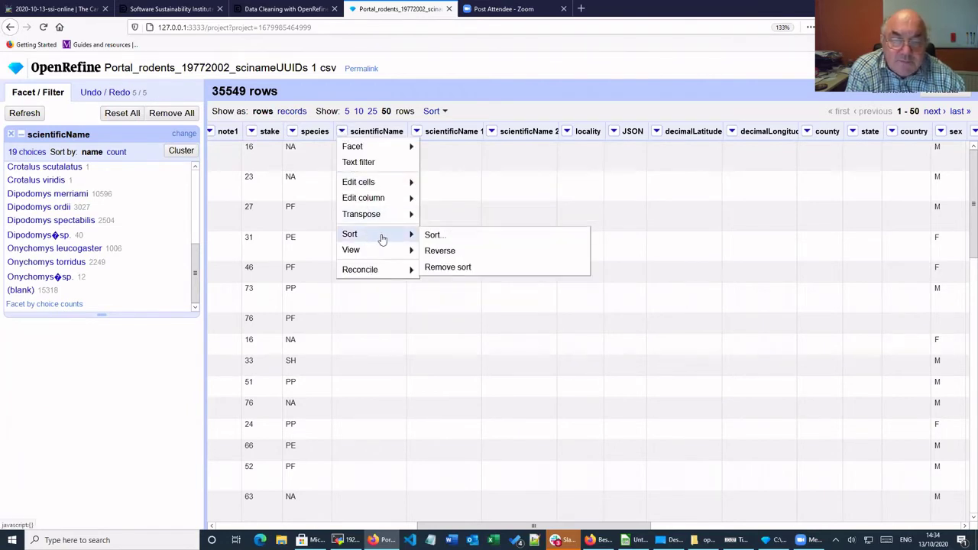
mouse_move(351, 142)
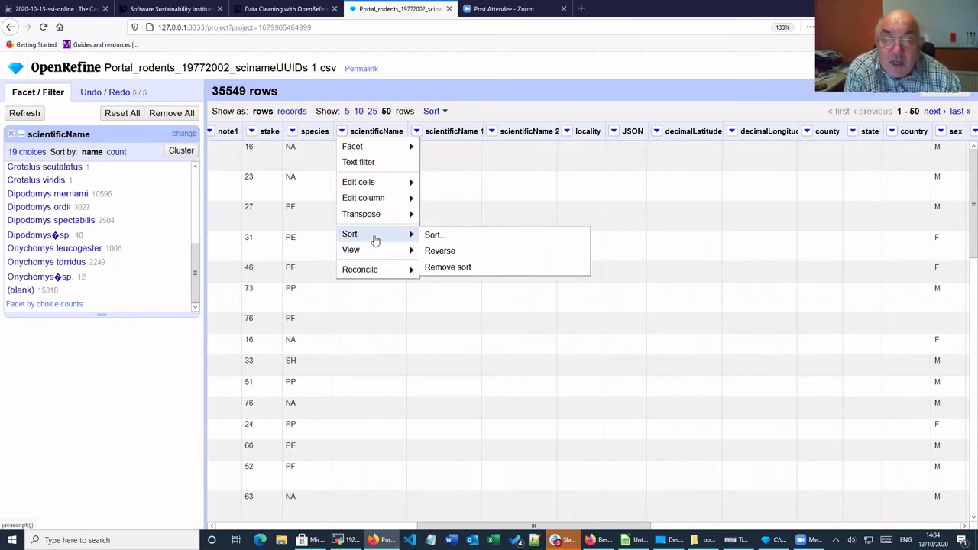
left_click(440, 251)
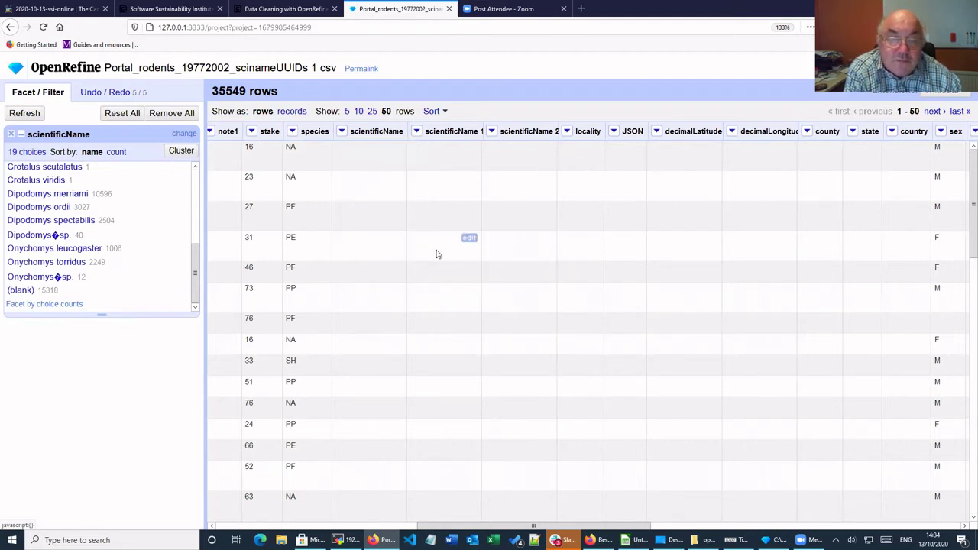
Step: Modify the scientificName sort to place valid values before blanks and errors, and look through the sorted rows
left_click(342, 133)
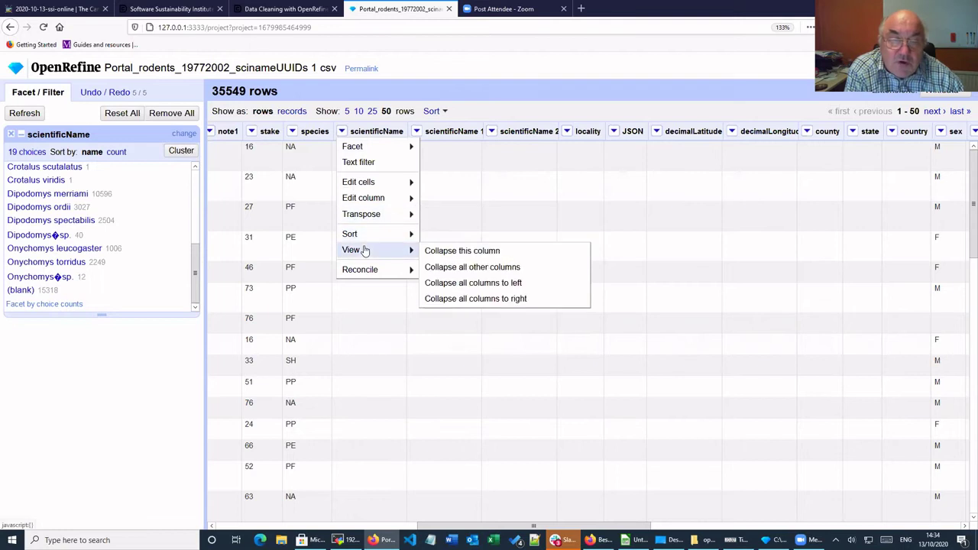
left_click(430, 238)
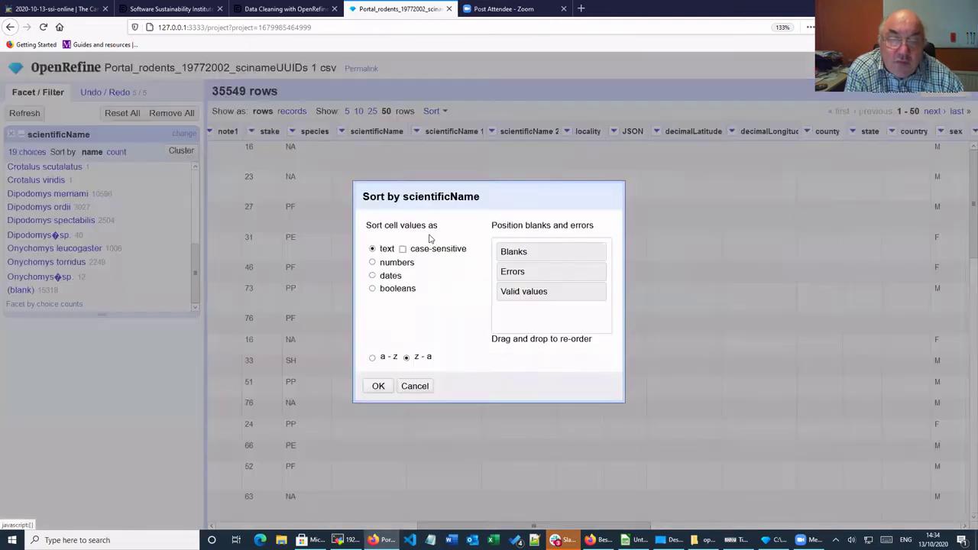
left_click_drag(525, 297, 539, 252)
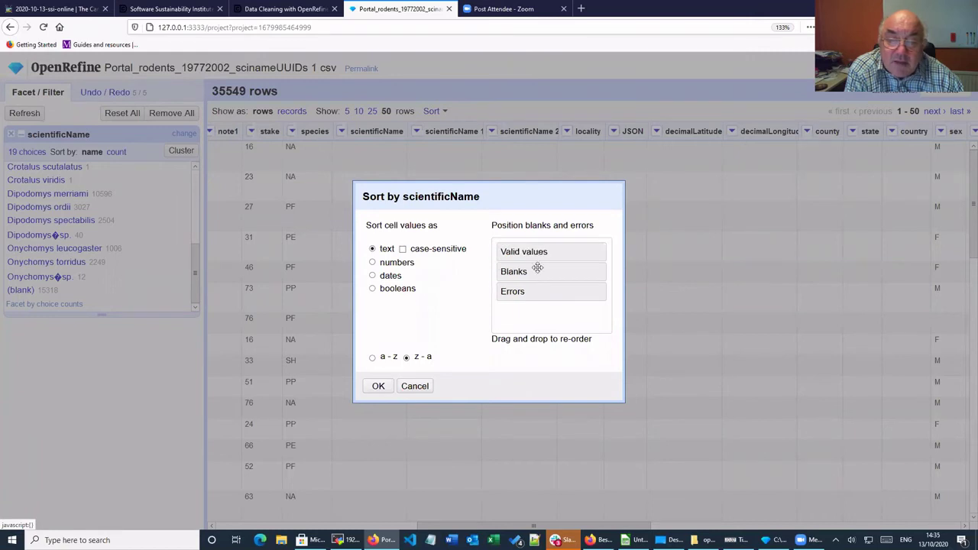
left_click(378, 387)
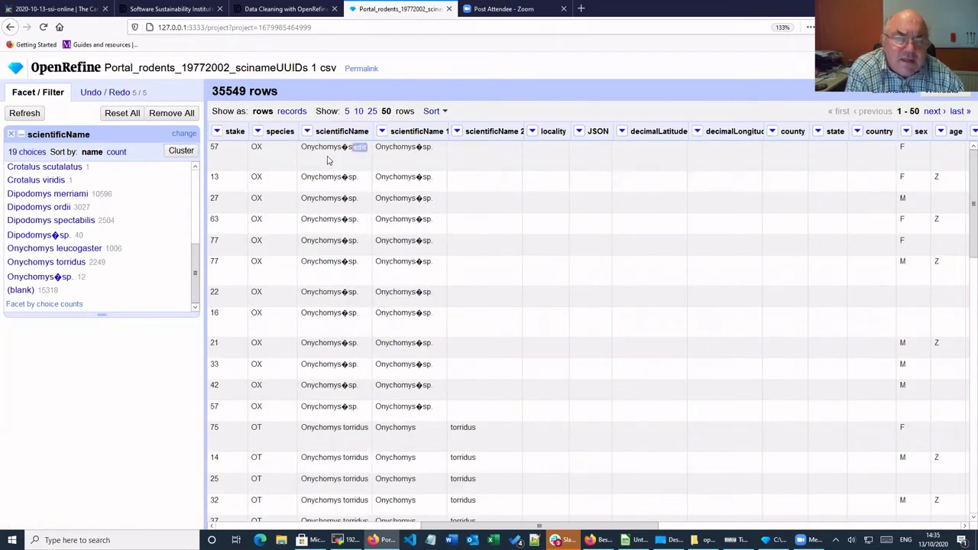
scroll(329, 162, "down", 5)
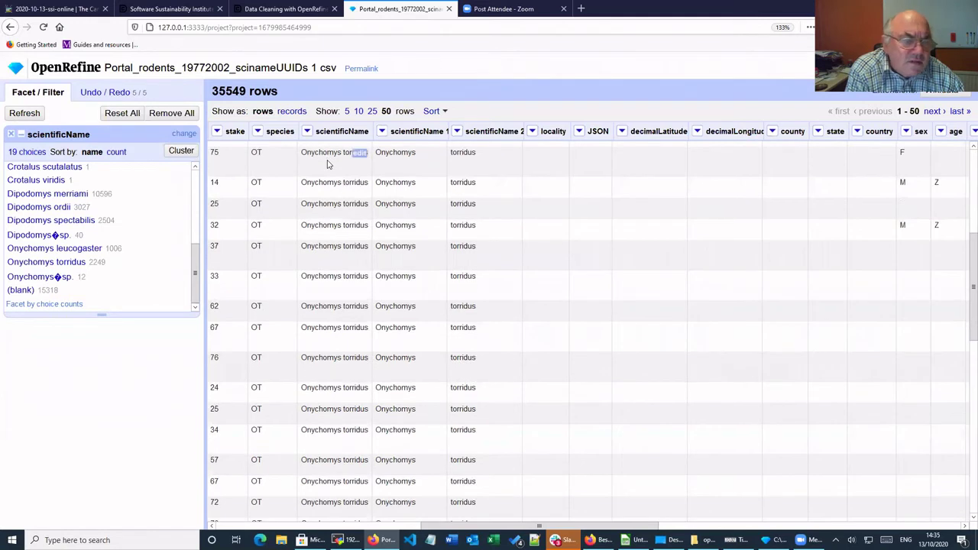
scroll(329, 168, "down", 5)
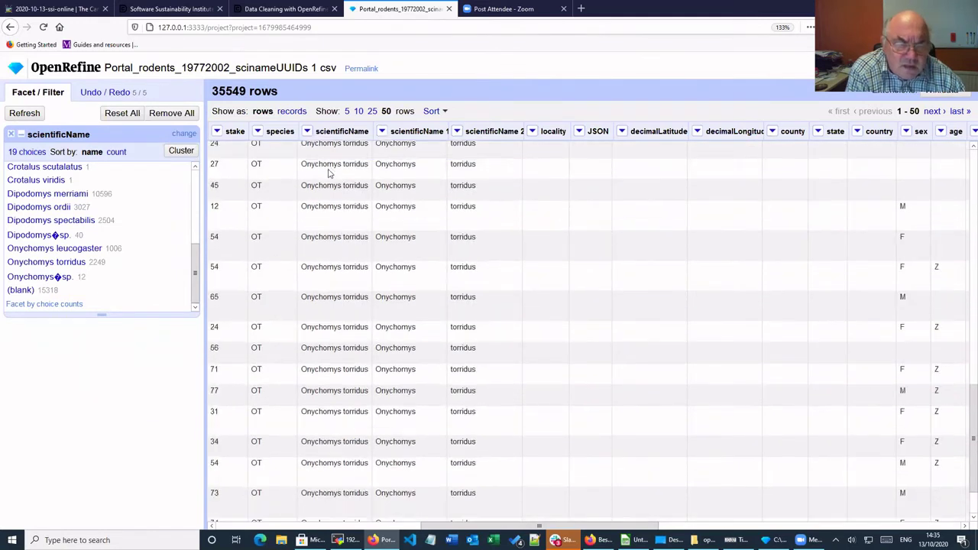
scroll(329, 170, "up", 5)
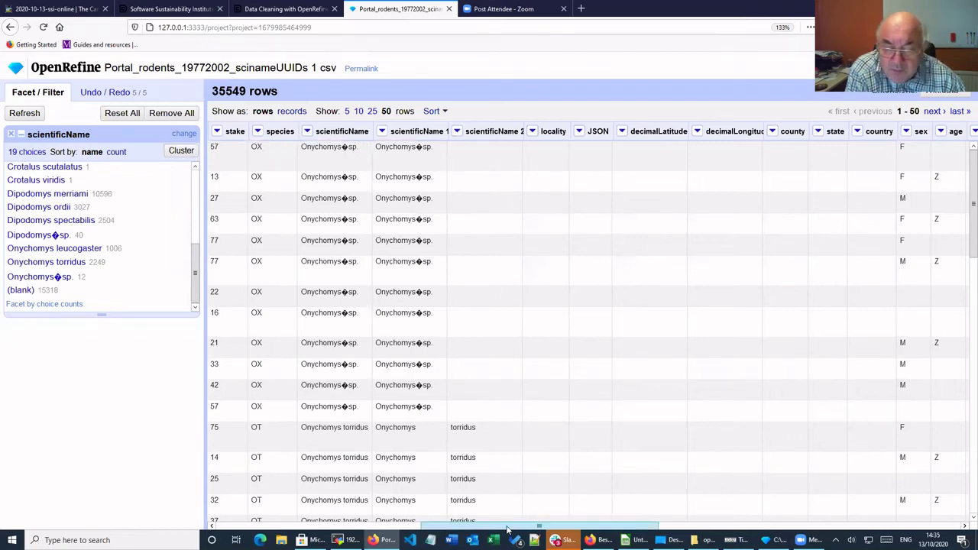
Step: Sort the rows by recordID as numbers, smallest first, using this column alone
left_click_drag(508, 529, 286, 528)
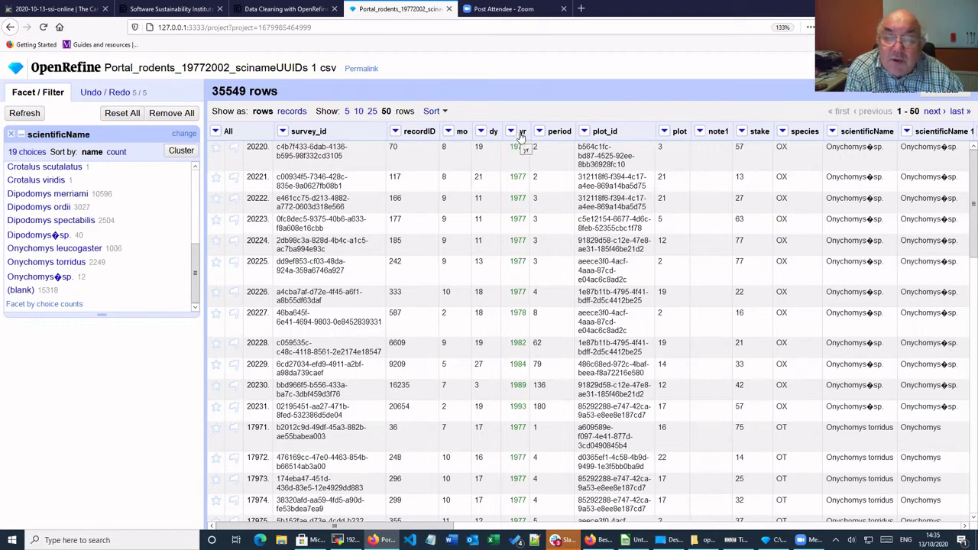
mouse_move(510, 177)
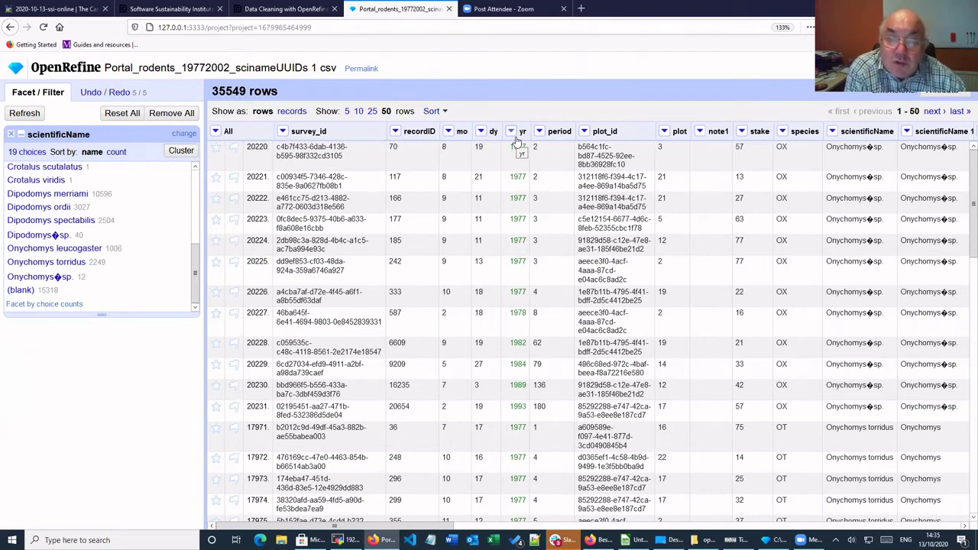
left_click(395, 132)
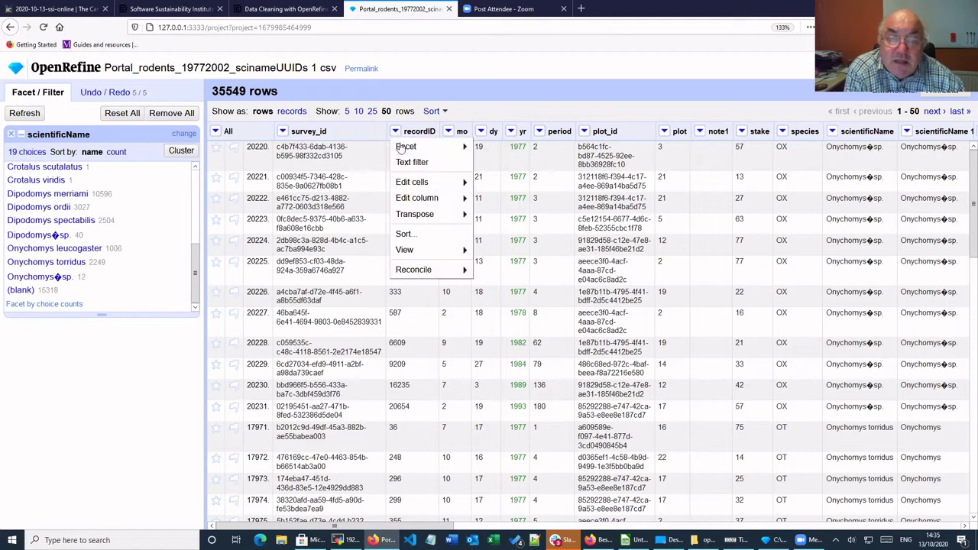
left_click(405, 234)
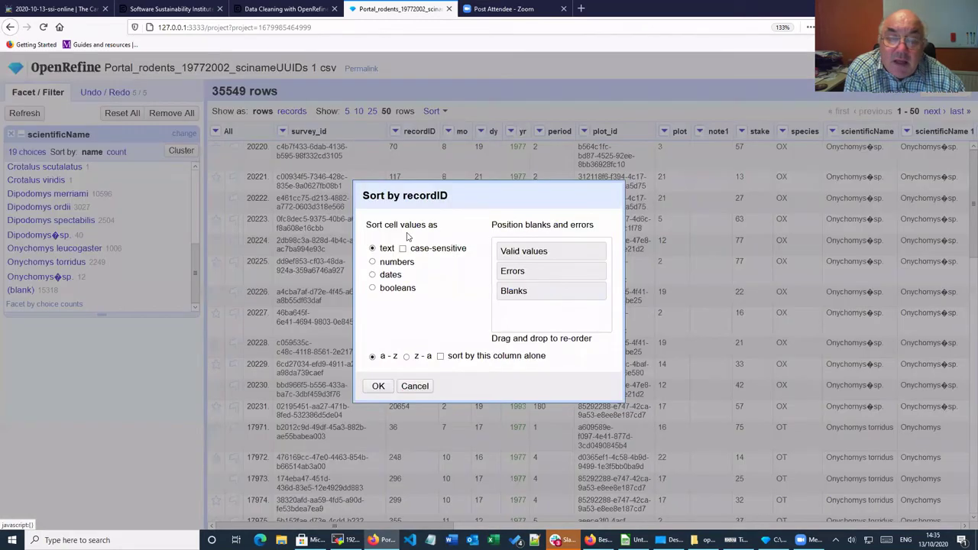
left_click_drag(467, 195, 450, 137)
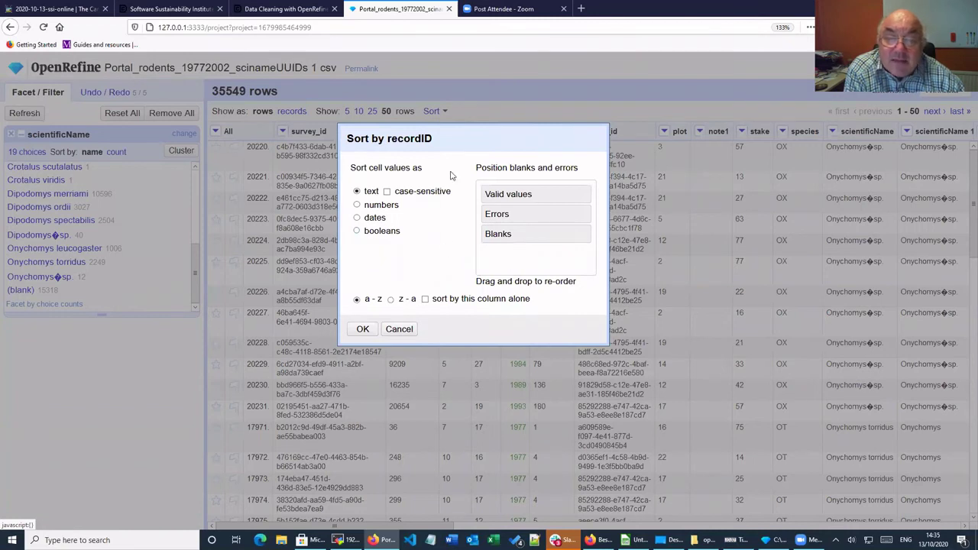
left_click_drag(458, 140, 468, 171)
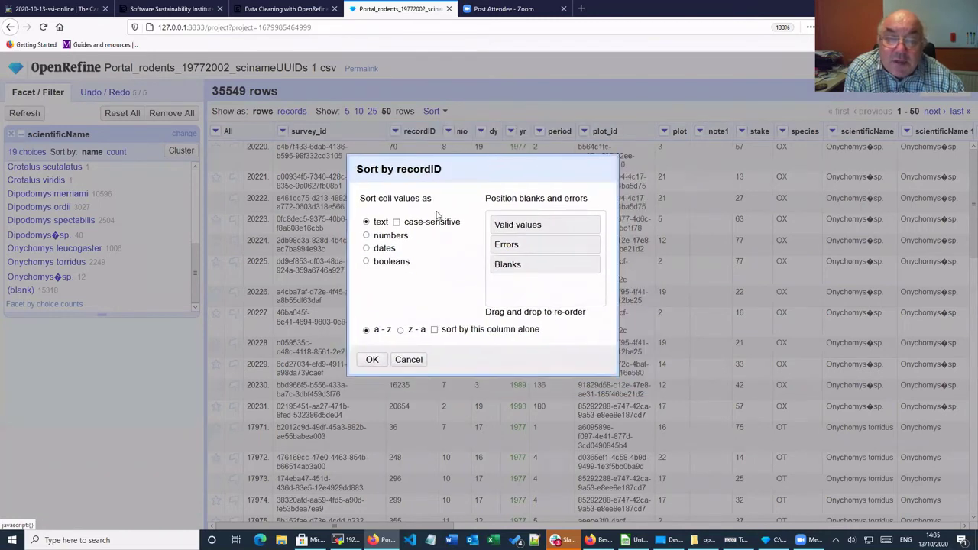
left_click(366, 236)
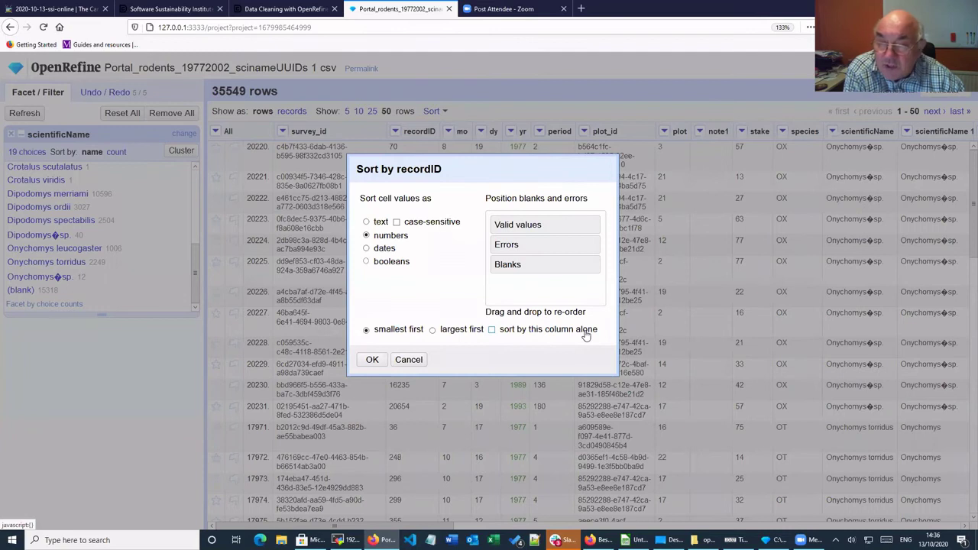
left_click(492, 330)
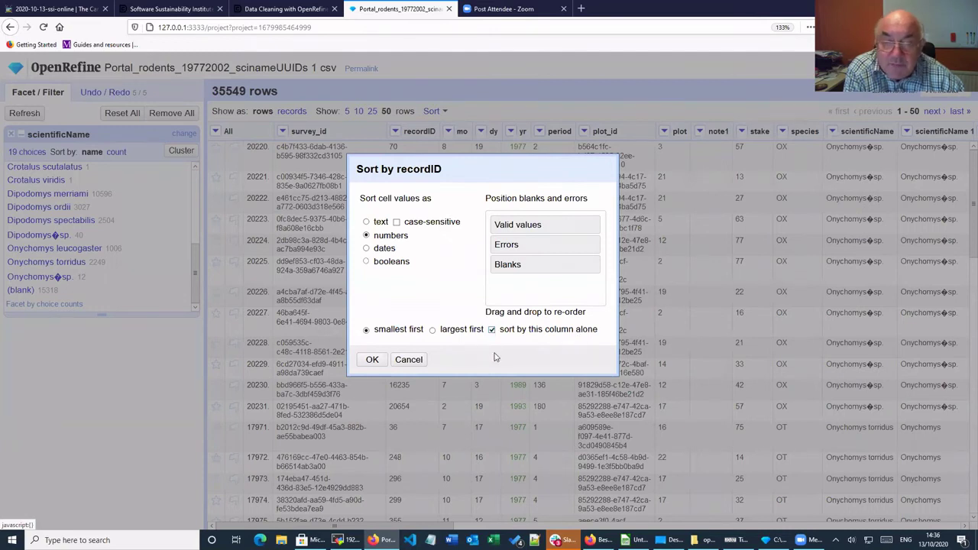
left_click(372, 360)
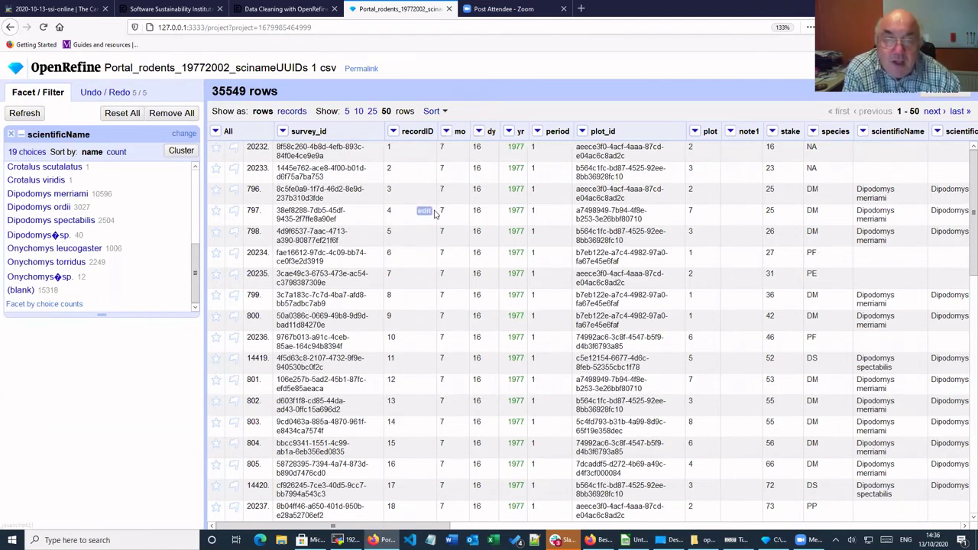
Step: Sort the rows by yr as numbers, smallest first, using this column alone, and look through the sorted rows
left_click(509, 132)
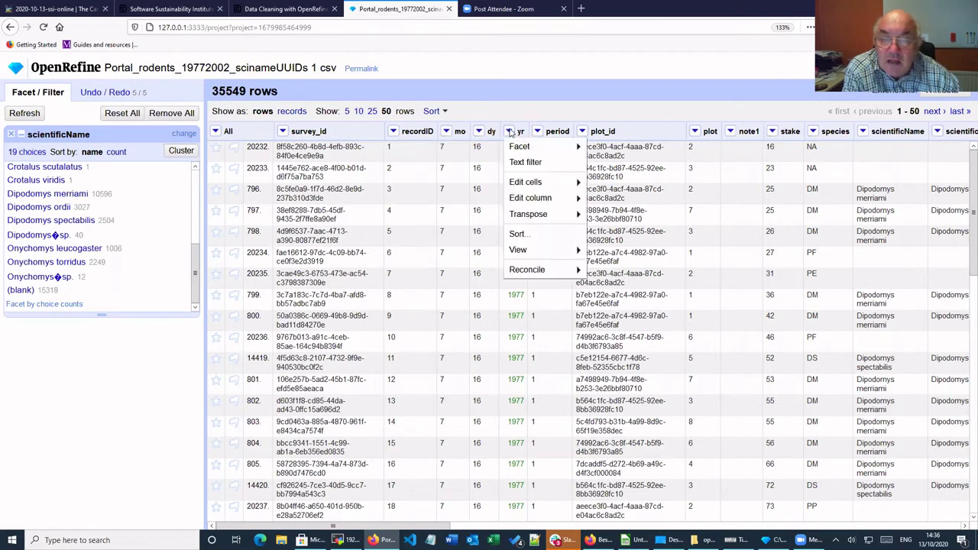
left_click(518, 235)
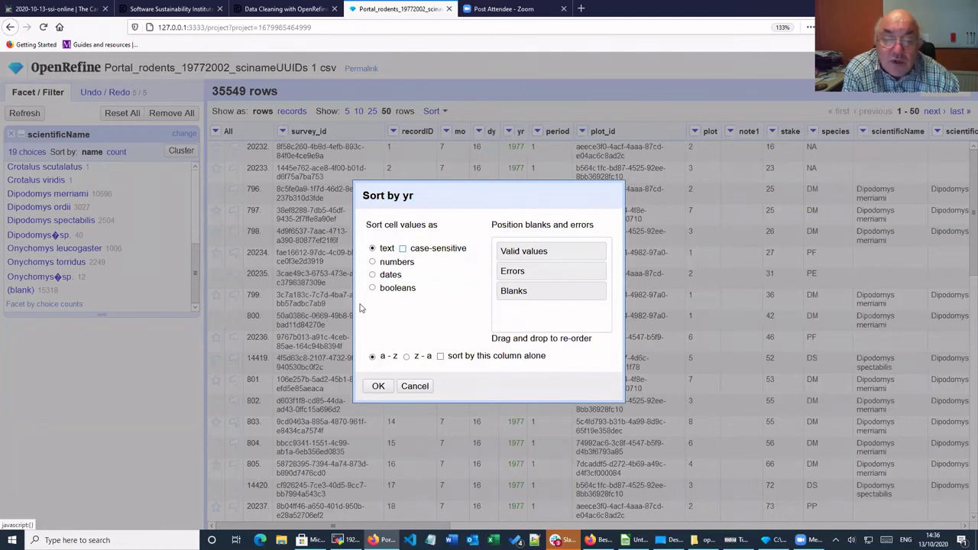
left_click(372, 263)
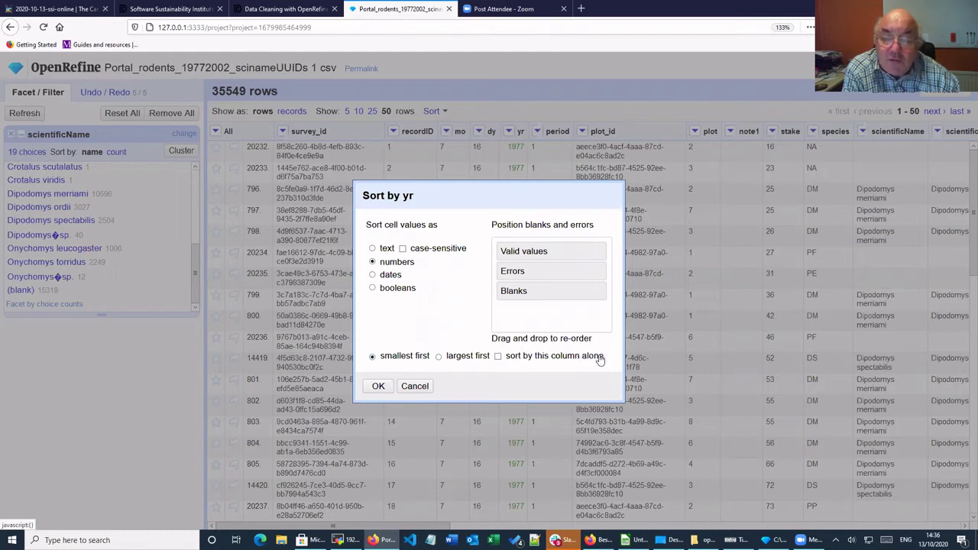
left_click(497, 357)
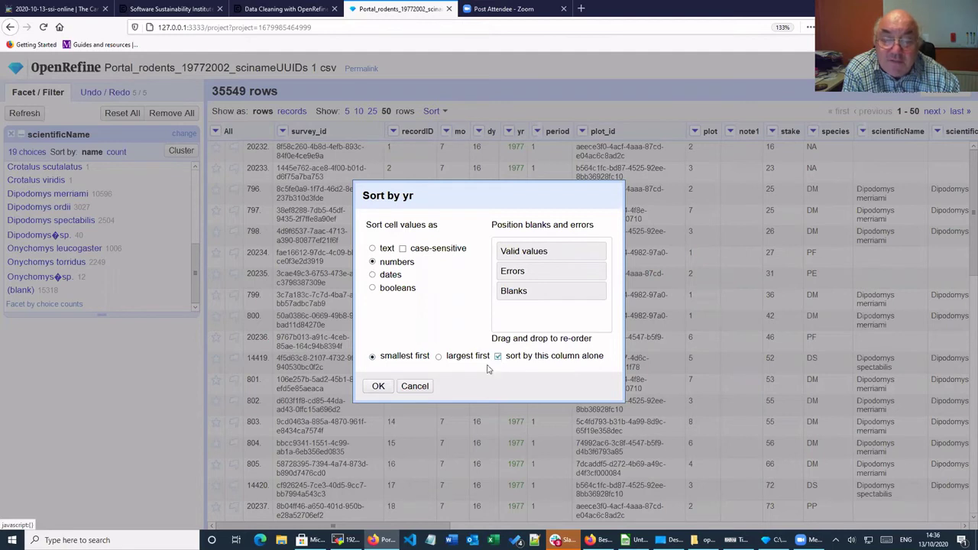
left_click(378, 387)
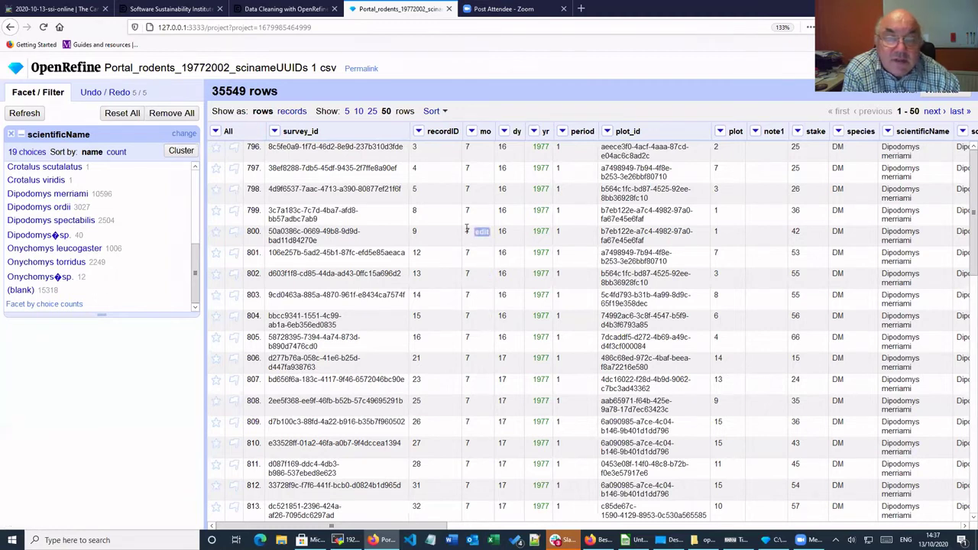
scroll(469, 243, "down", 1)
scroll(470, 235, "up", 1)
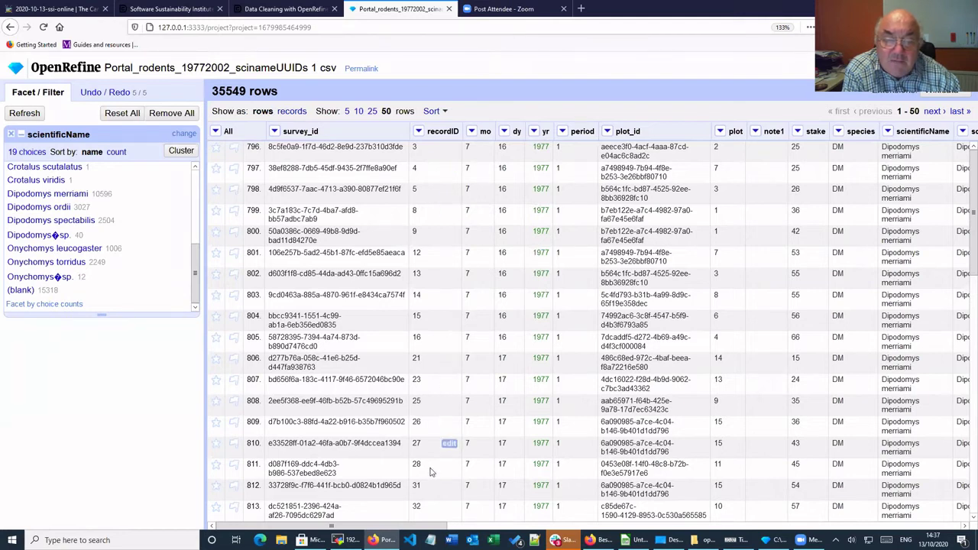
scroll(443, 344, "down", 5)
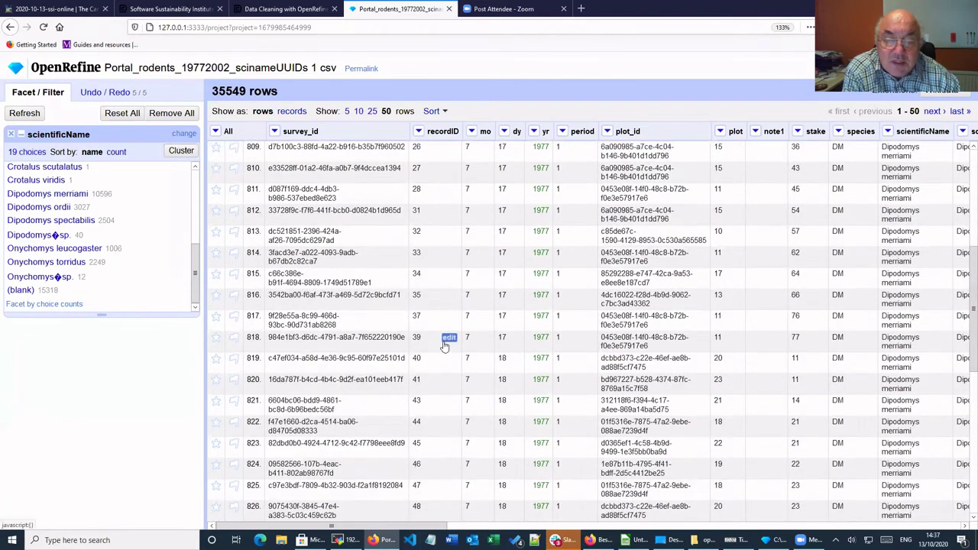
scroll(444, 346, "down", 7)
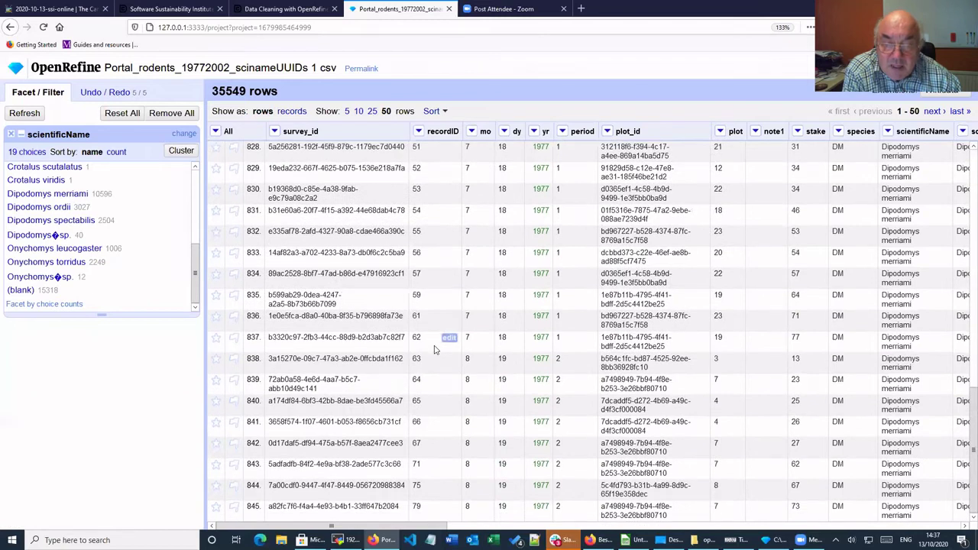
scroll(434, 349, "up", 12)
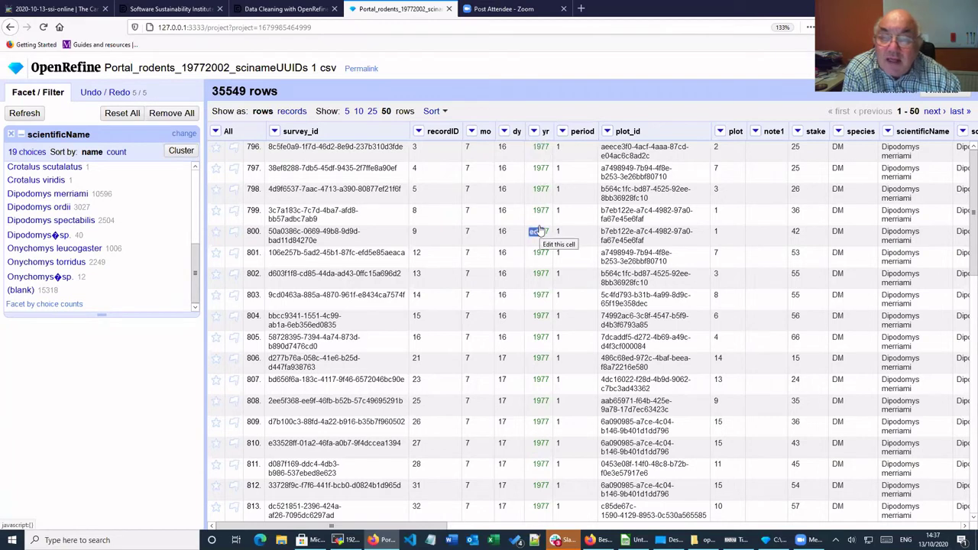
Step: Add a second sort on recordID as numbers, largest first, within the year sort, and look through the reordered rows
left_click(418, 132)
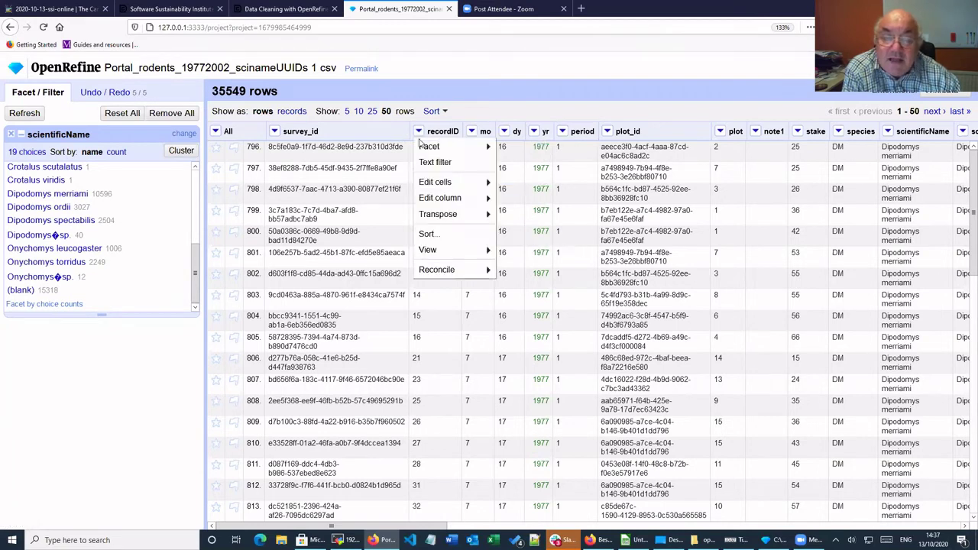
left_click(426, 234)
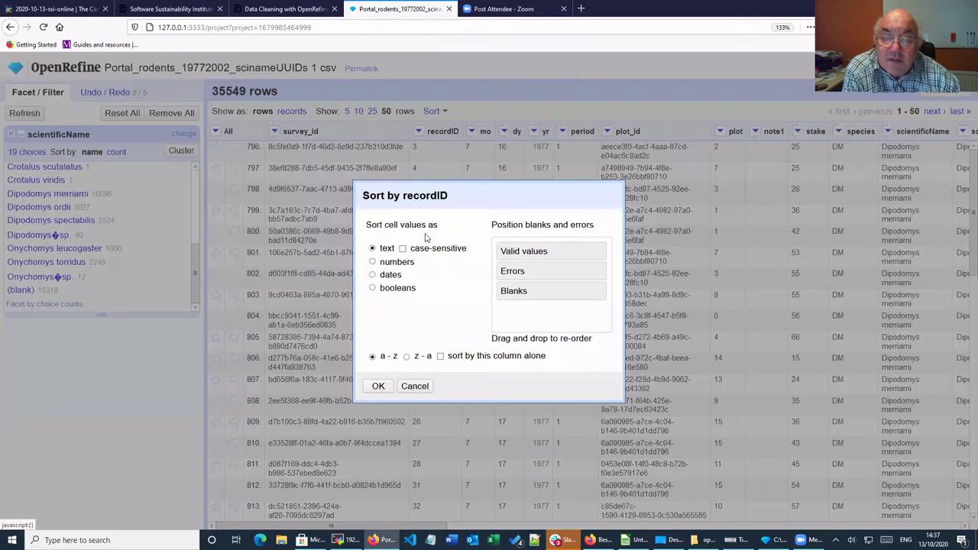
left_click(373, 262)
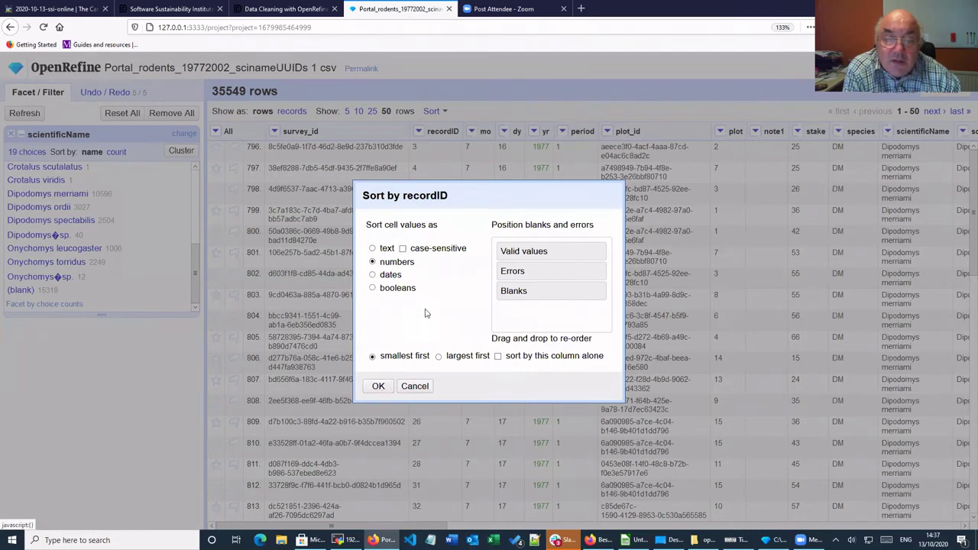
left_click(439, 358)
left_click(378, 387)
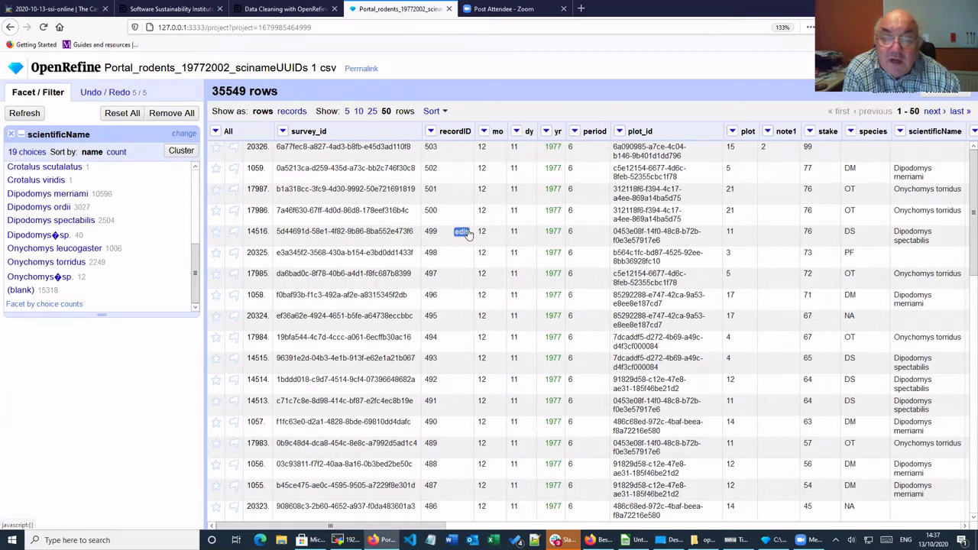
scroll(467, 232, "down", 10)
scroll(468, 232, "down", 1)
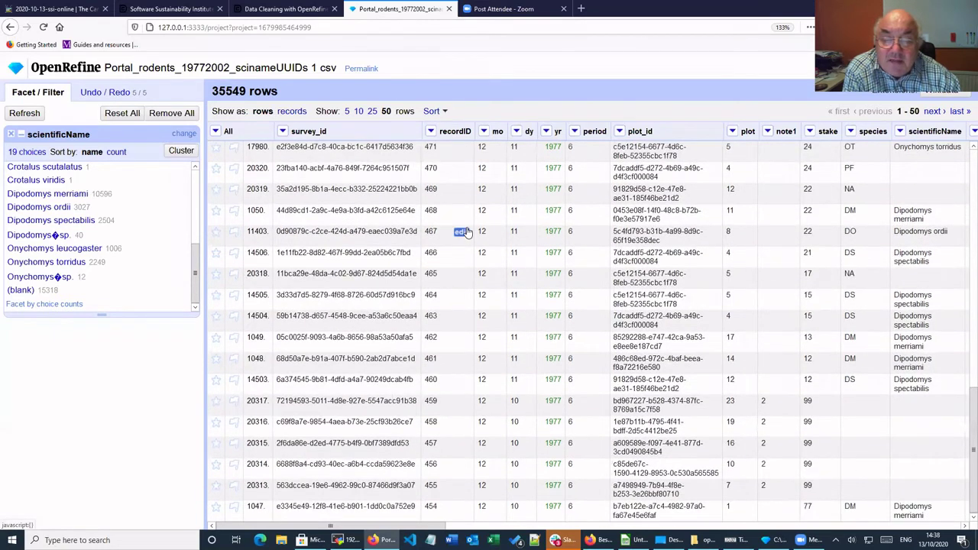
scroll(467, 232, "up", 6)
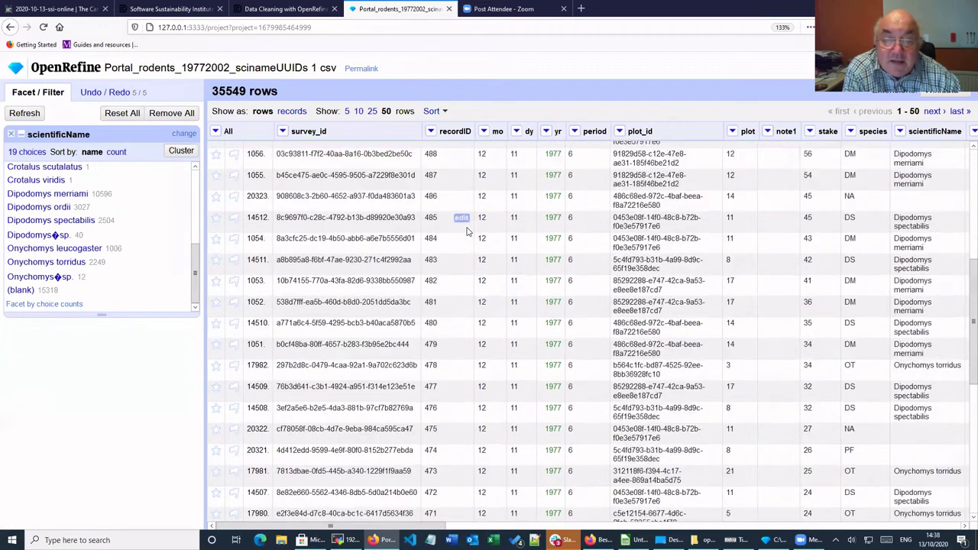
scroll(467, 232, "up", 5)
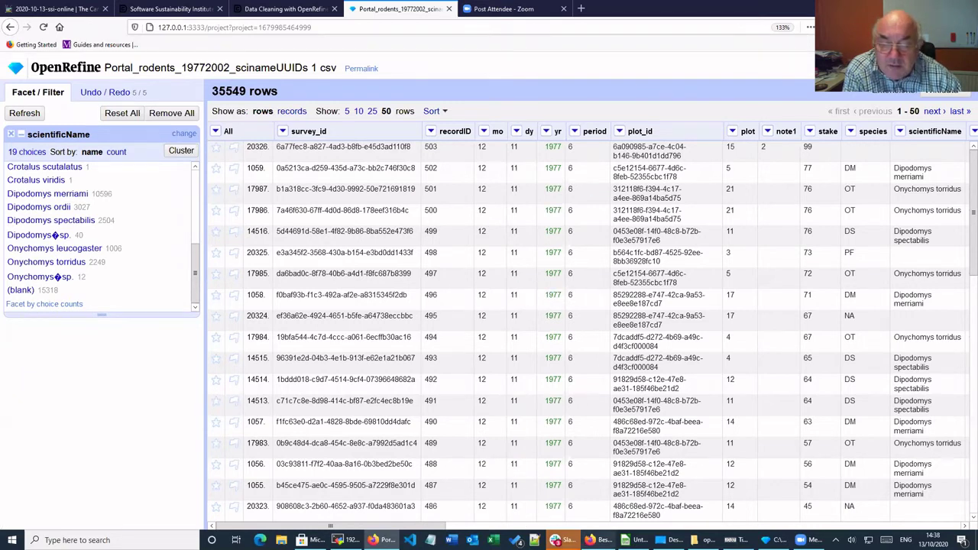
Step: Switch to the Data Carpentry lesson page and read the sort options and the exercise on sorting by plot
left_click(598, 540)
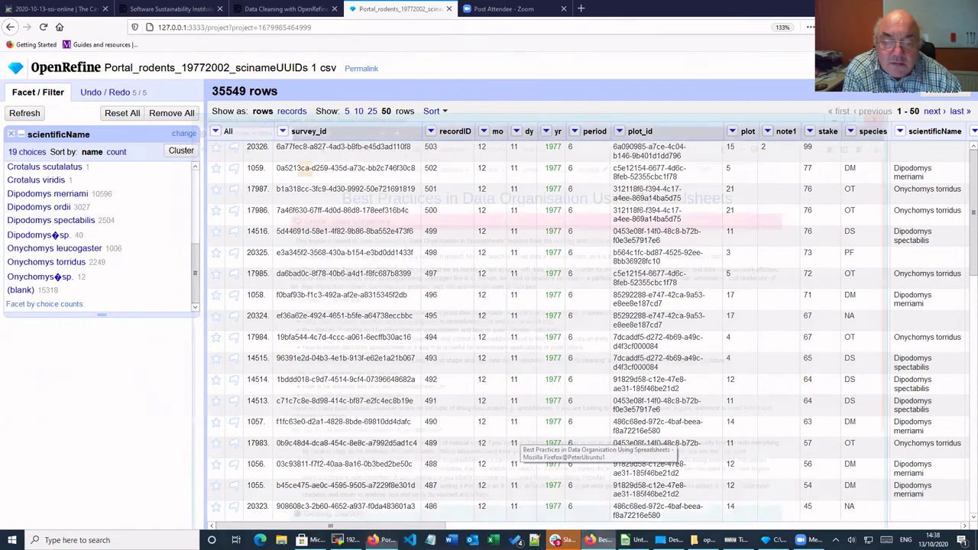
left_click(598, 540)
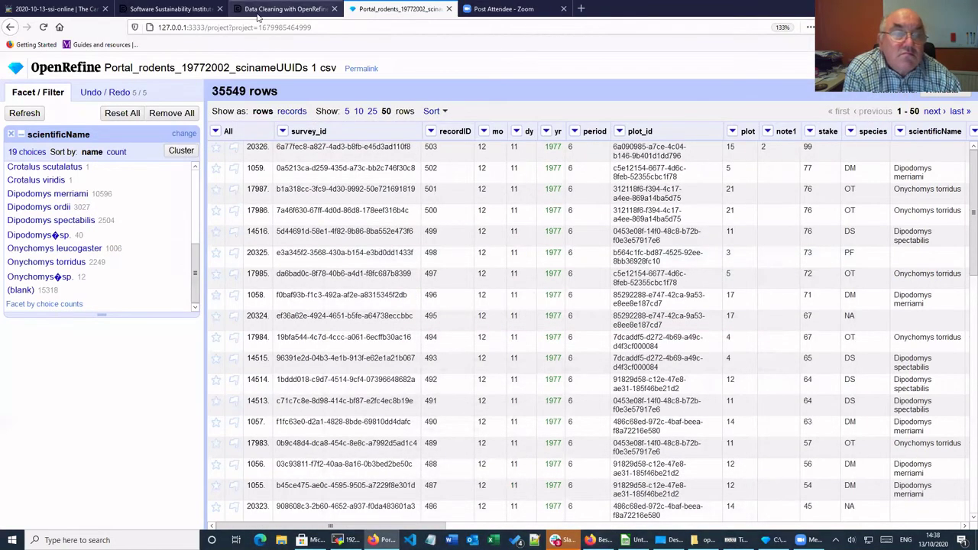
left_click(259, 9)
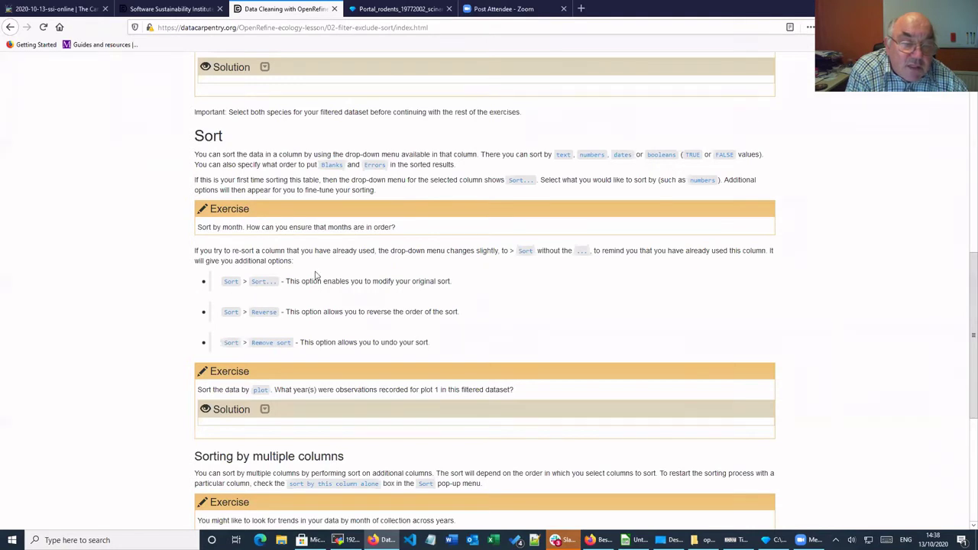
scroll(314, 269, "down", 3)
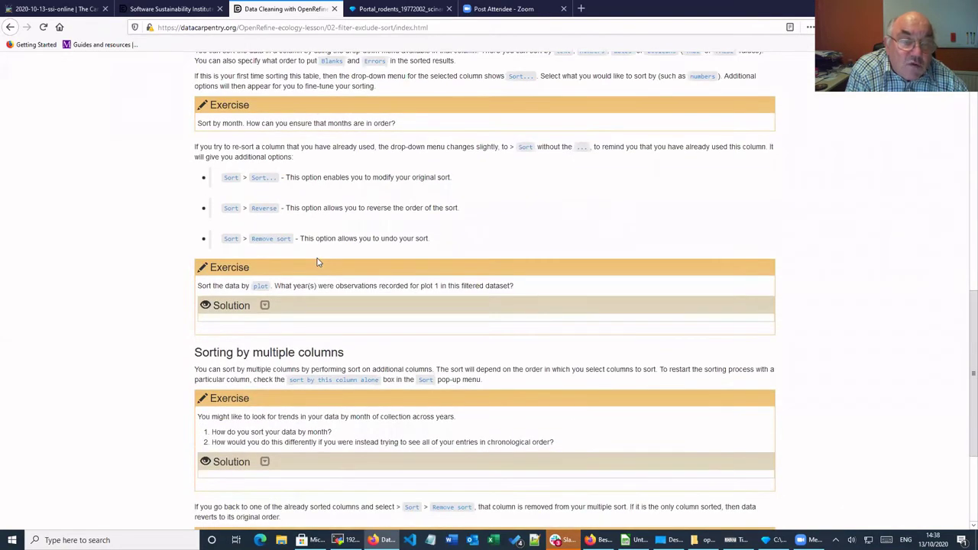
scroll(319, 262, "up", 2)
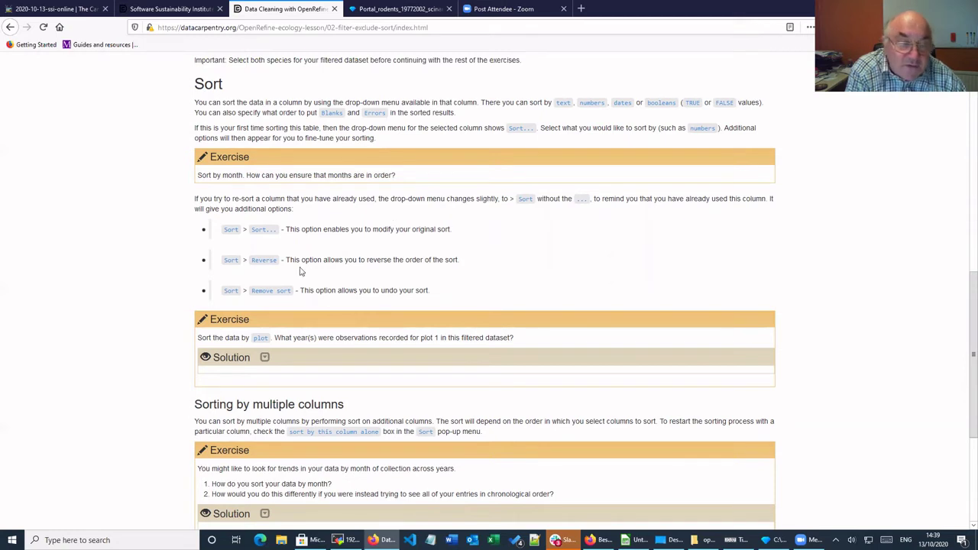
scroll(289, 263, "down", 3)
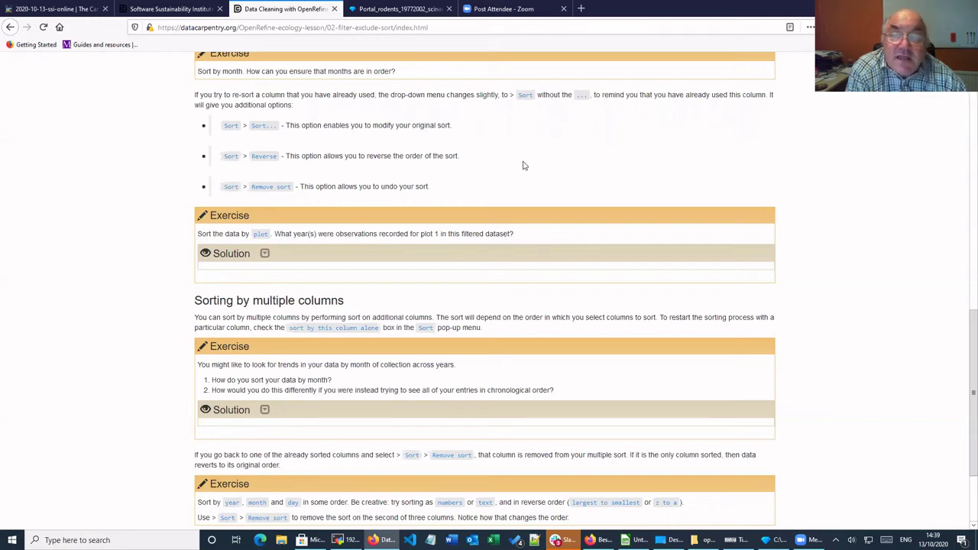
Step: Return to the rodents project and apply a text filter of "bai" to the scientificName column
left_click(391, 9)
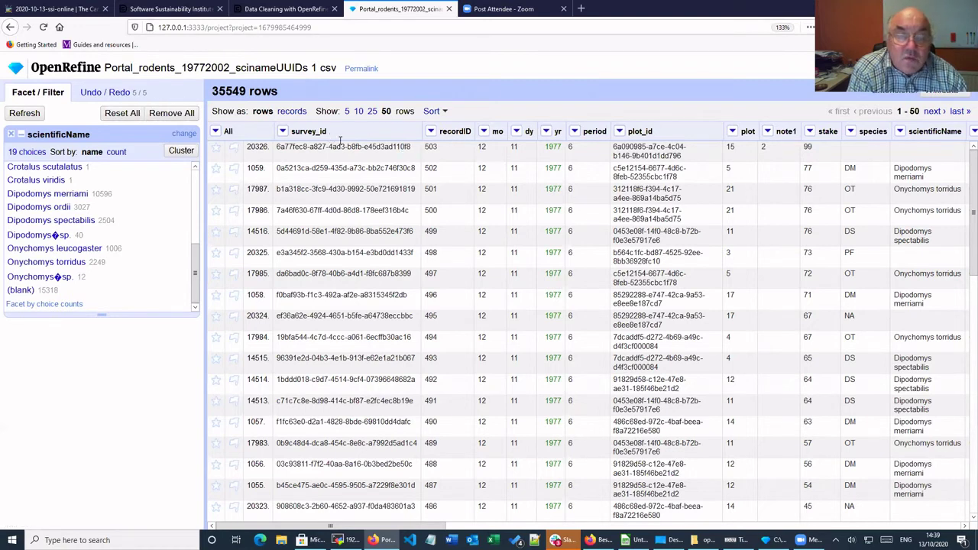
left_click_drag(436, 527, 553, 533)
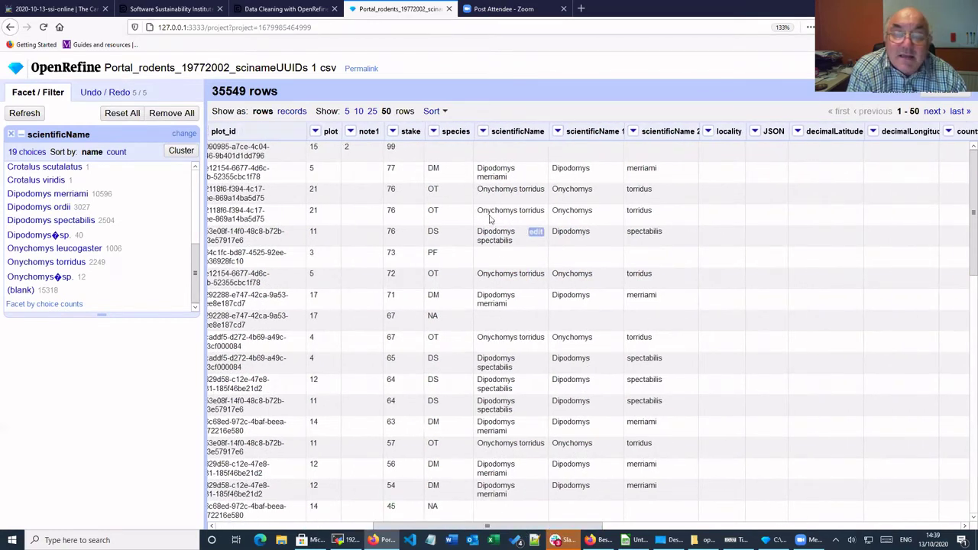
left_click(483, 131)
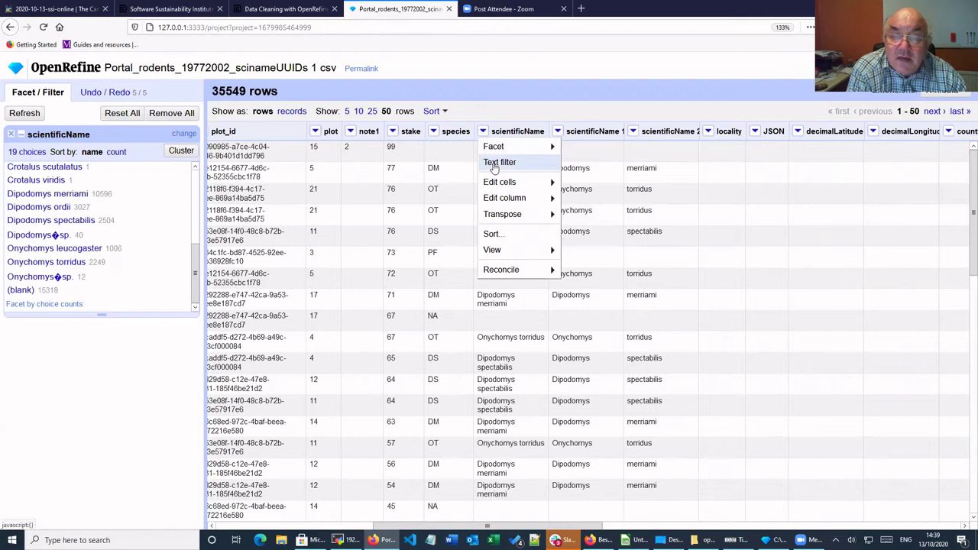
left_click(497, 163)
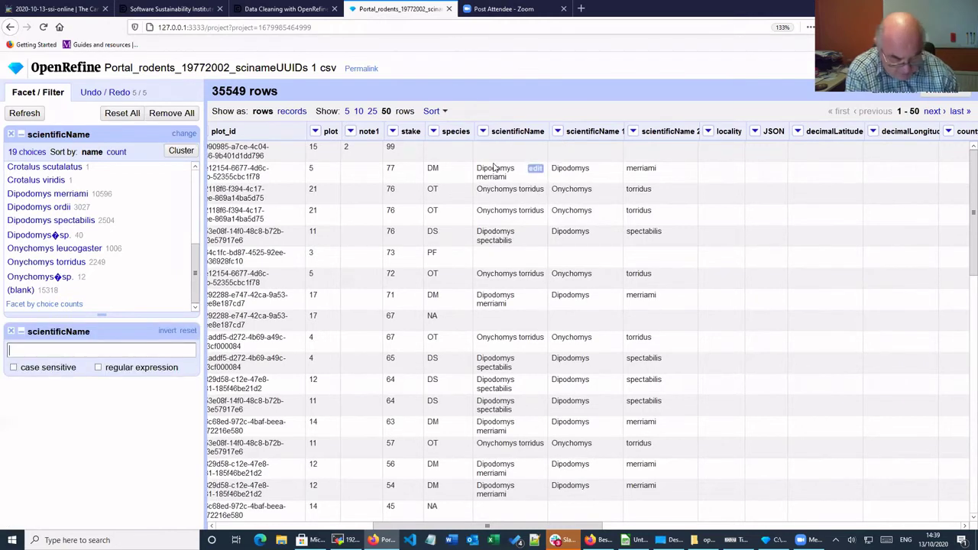
type("bai")
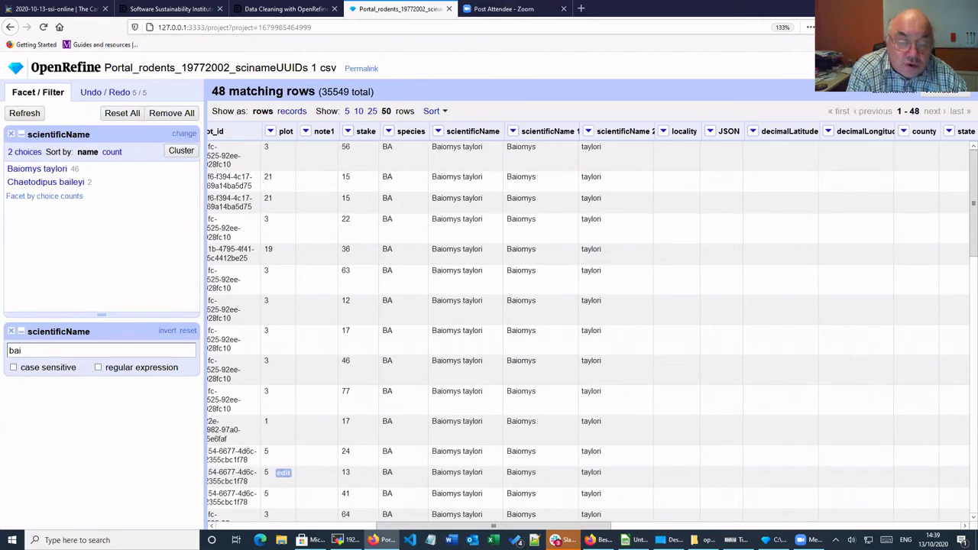
Step: Return to the lesson's sorting exercises and switch to the Countdown app to start a 3-minute countdown
left_click(283, 9)
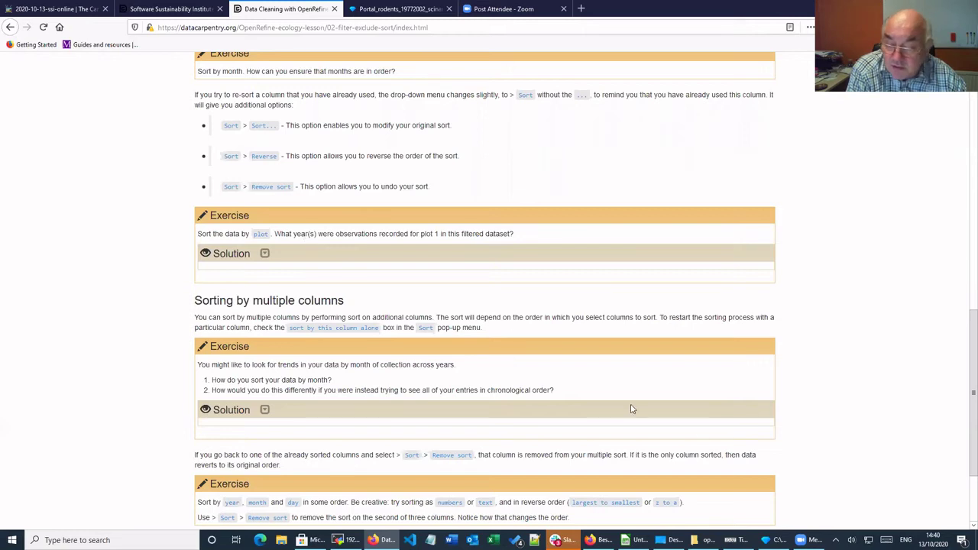
left_click(774, 540)
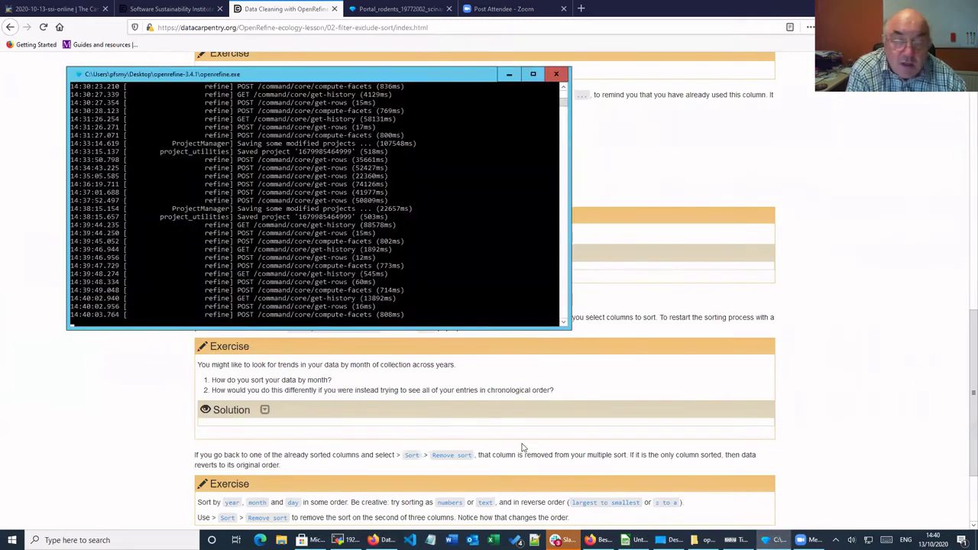
left_click(773, 540)
left_click(737, 541)
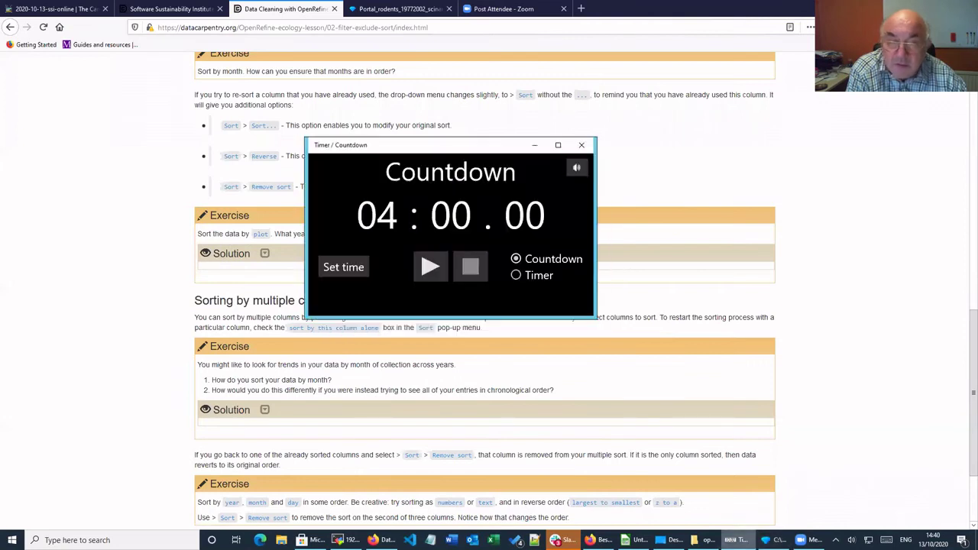
left_click(343, 267)
double_click(389, 272)
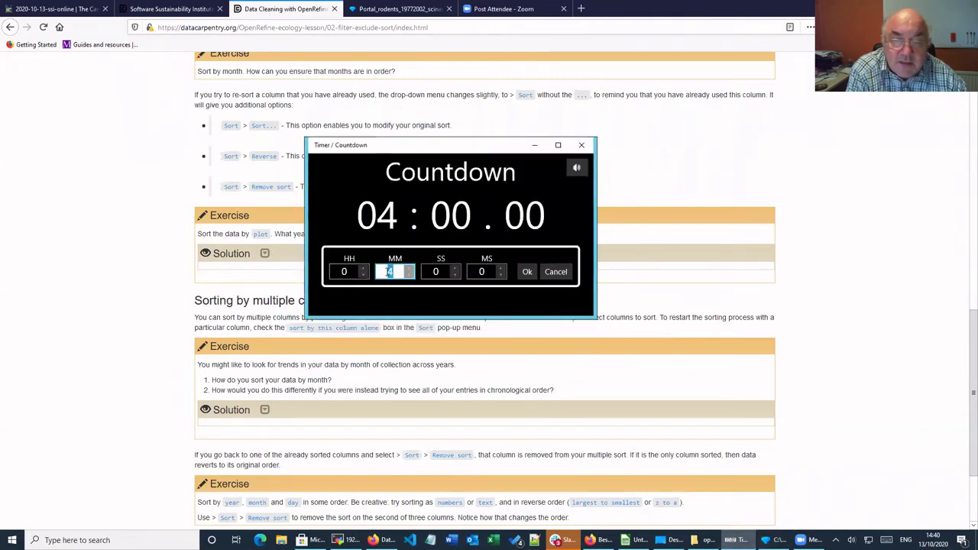
type("3")
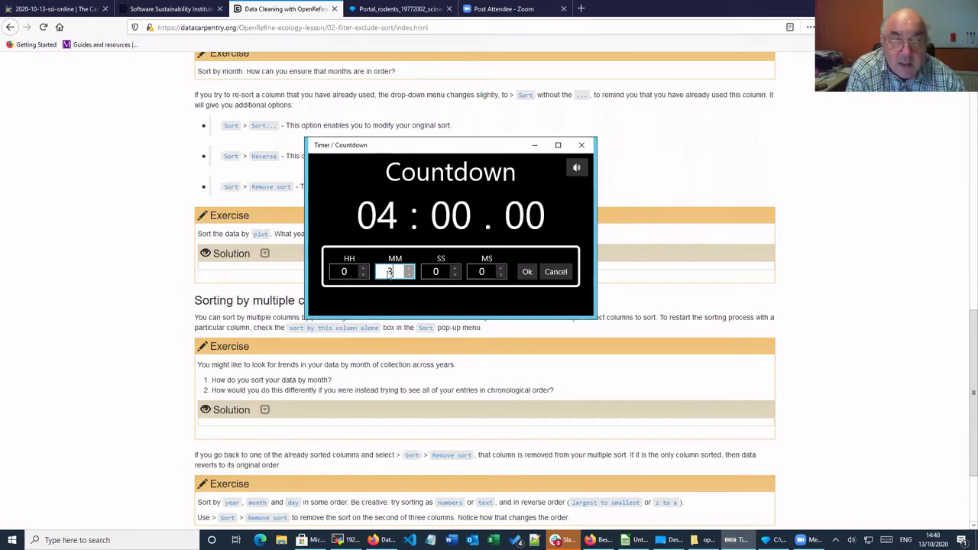
left_click(527, 271)
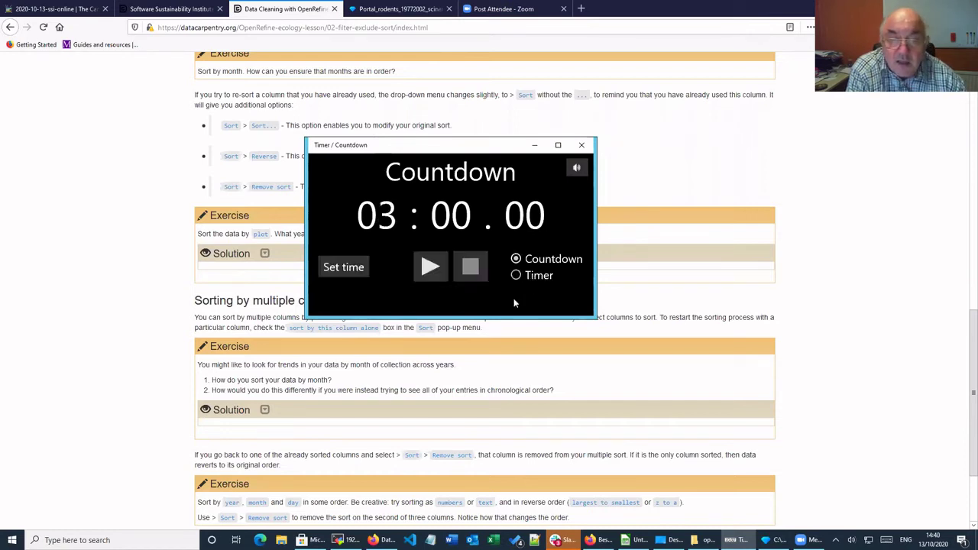
left_click(427, 265)
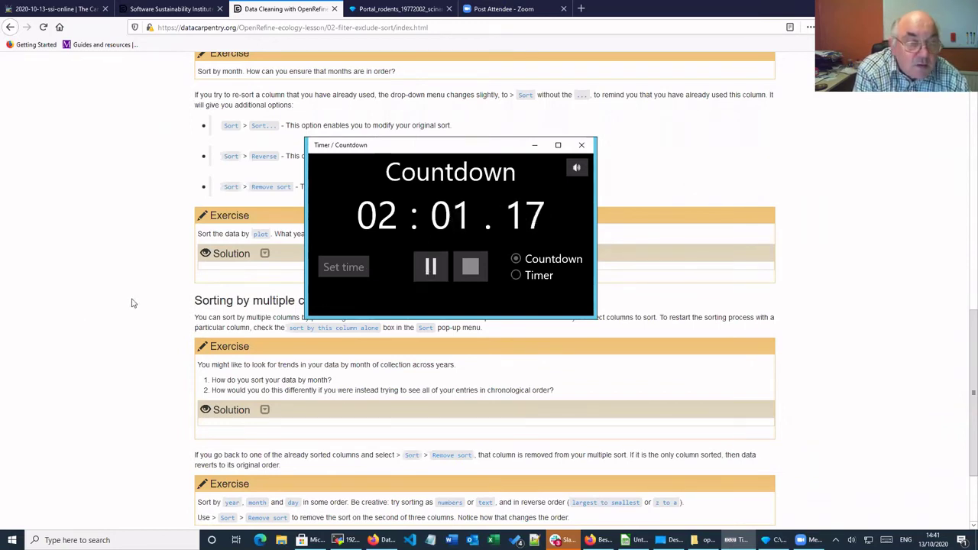
scroll(131, 304, "down", 1)
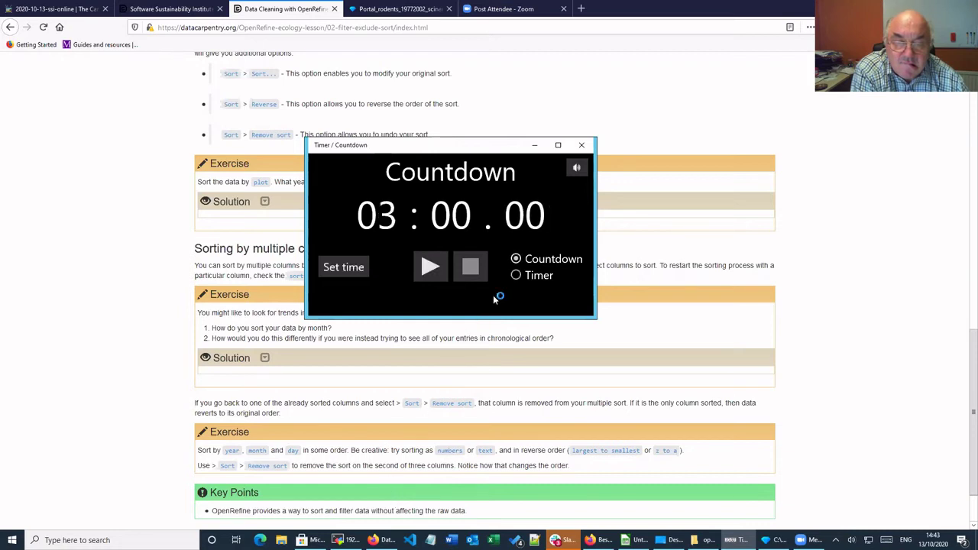
Step: Minimize the Countdown window and switch from the lesson page to the rodents project in OpenRefine
left_click(856, 463)
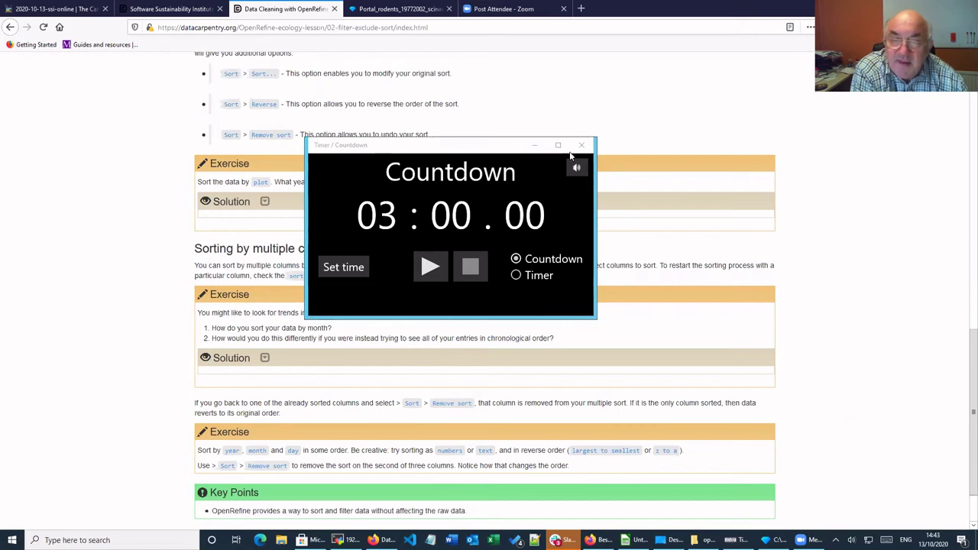
left_click(534, 145)
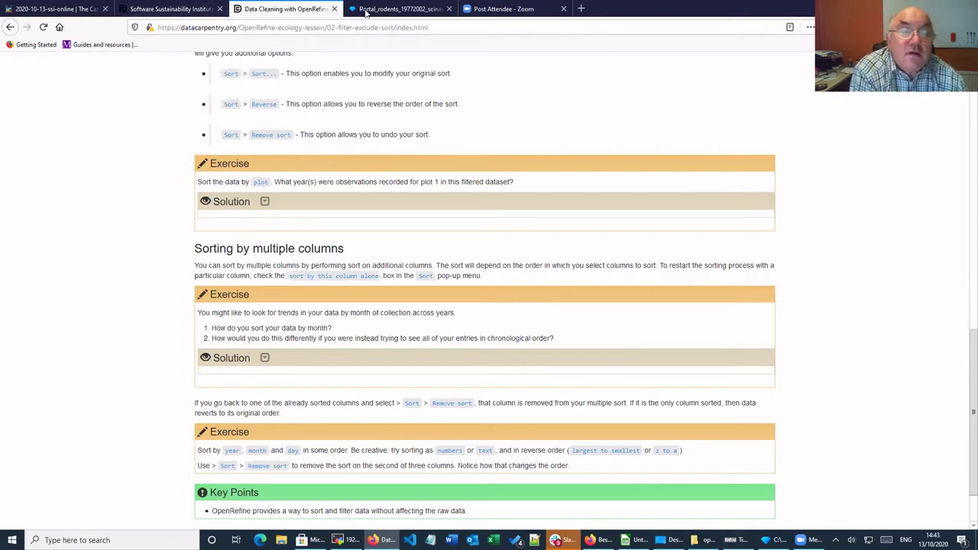
left_click(399, 9)
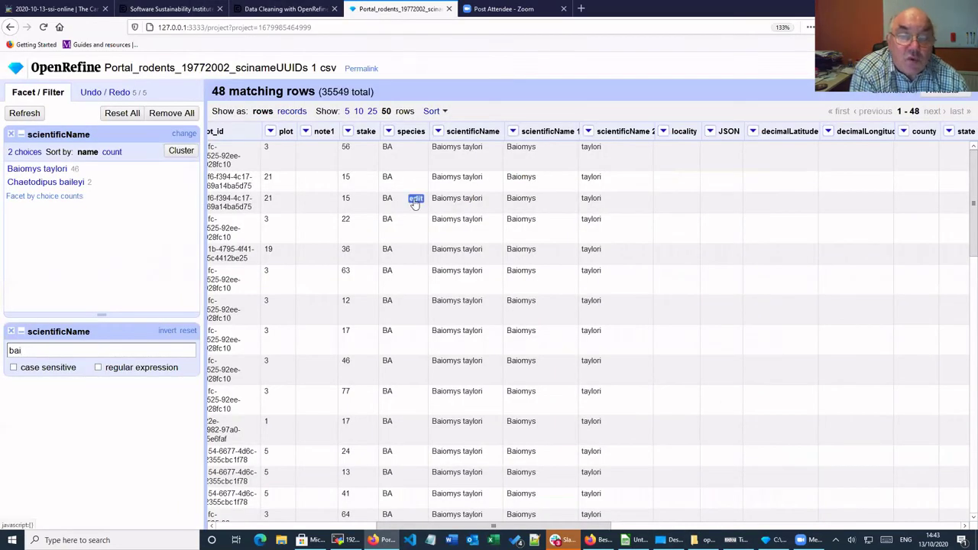
Step: Sort the plot column as numbers, smallest first, by this column alone, and check the years recorded for plot 1
left_click(271, 133)
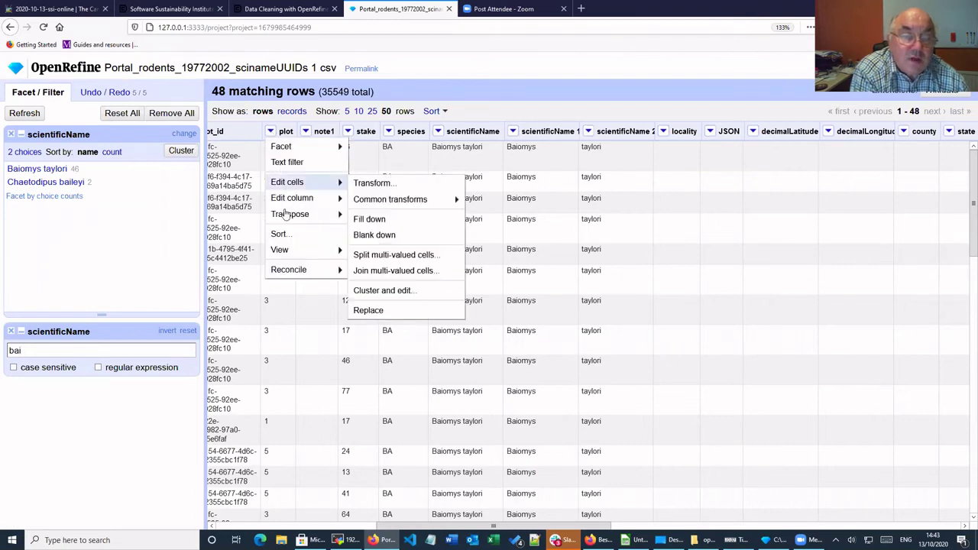
left_click(280, 234)
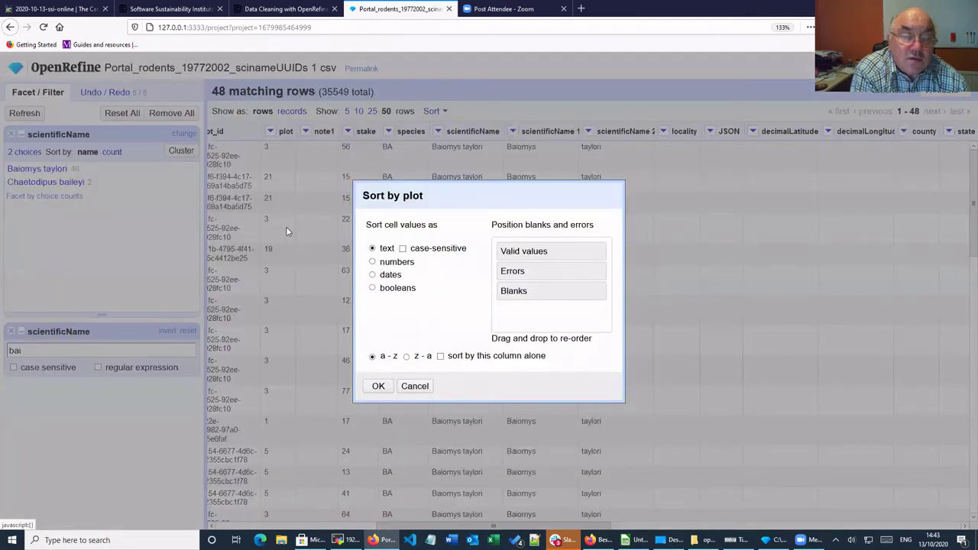
left_click(372, 262)
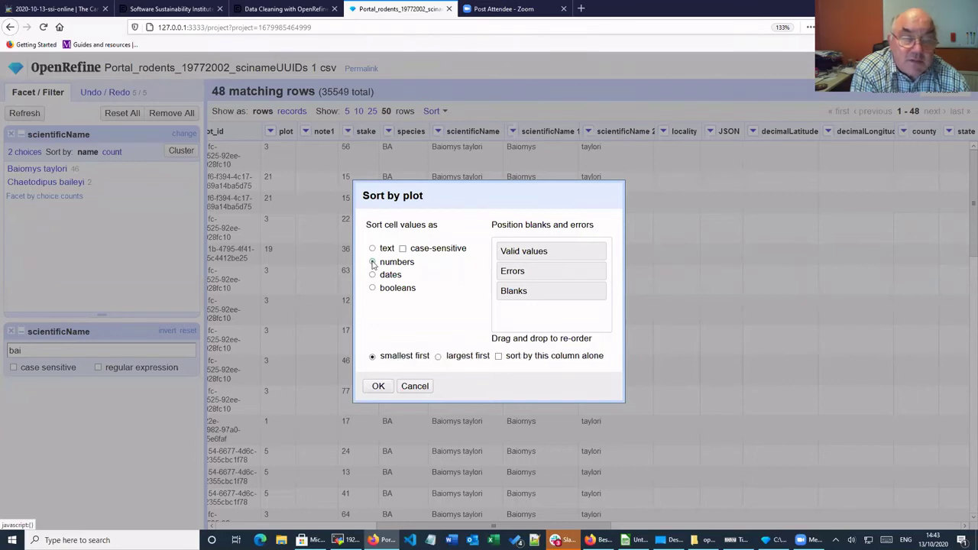
left_click(498, 357)
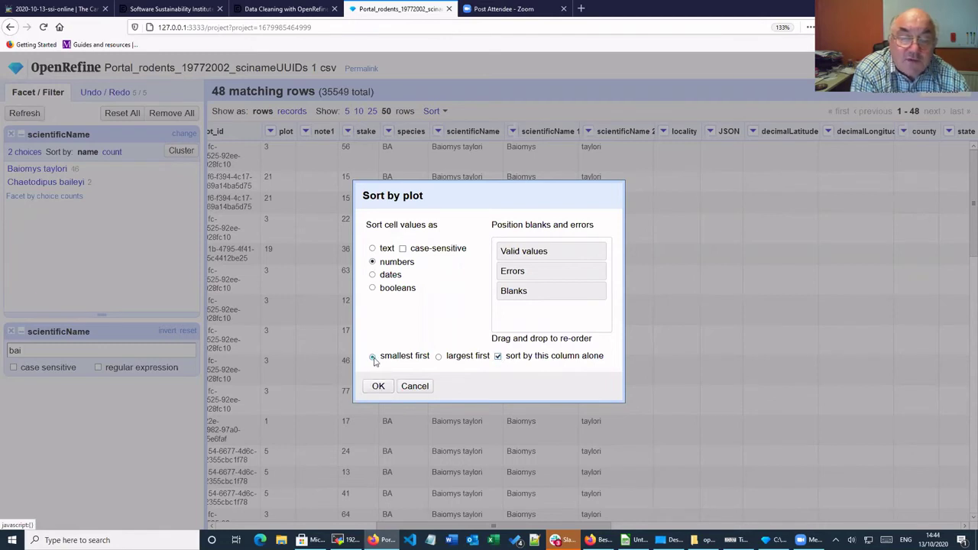
left_click(377, 386)
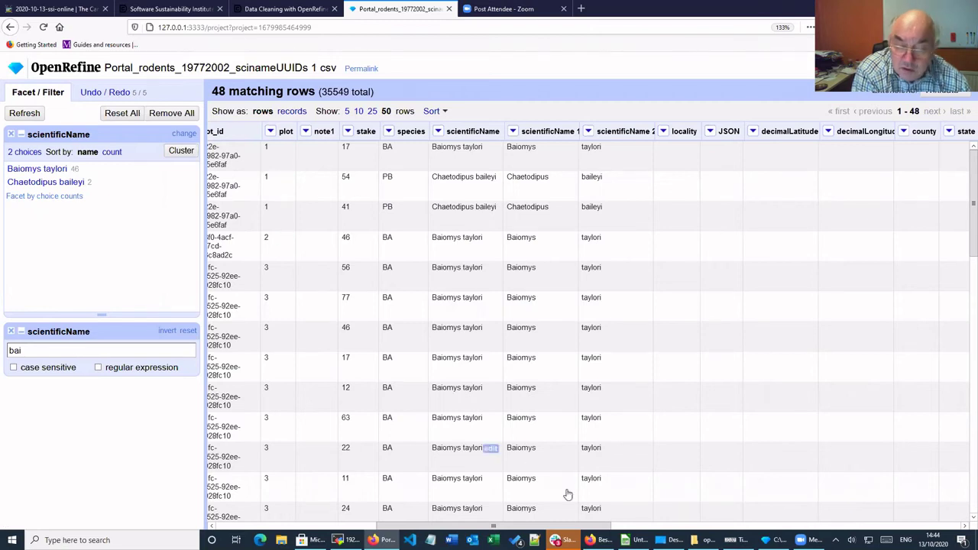
left_click_drag(492, 528, 426, 528)
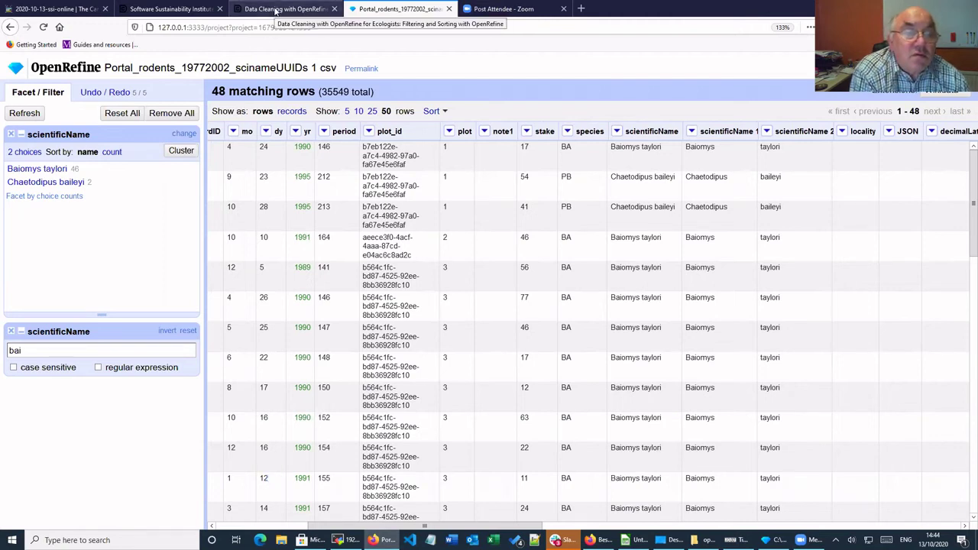
Step: Read the lesson's exercise on sorting by month and in chronological order, and return to the rodents project
left_click(276, 10)
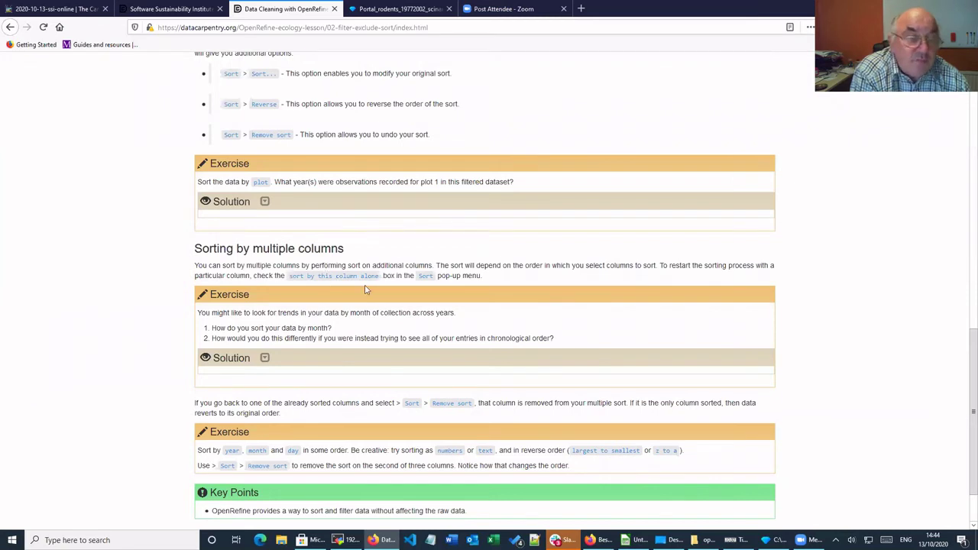
scroll(366, 285, "down", 1)
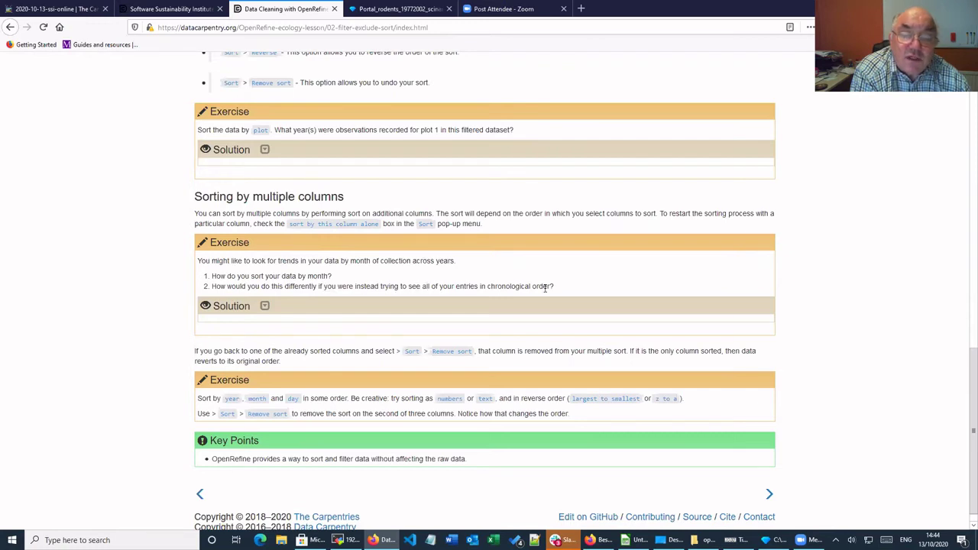
left_click(397, 11)
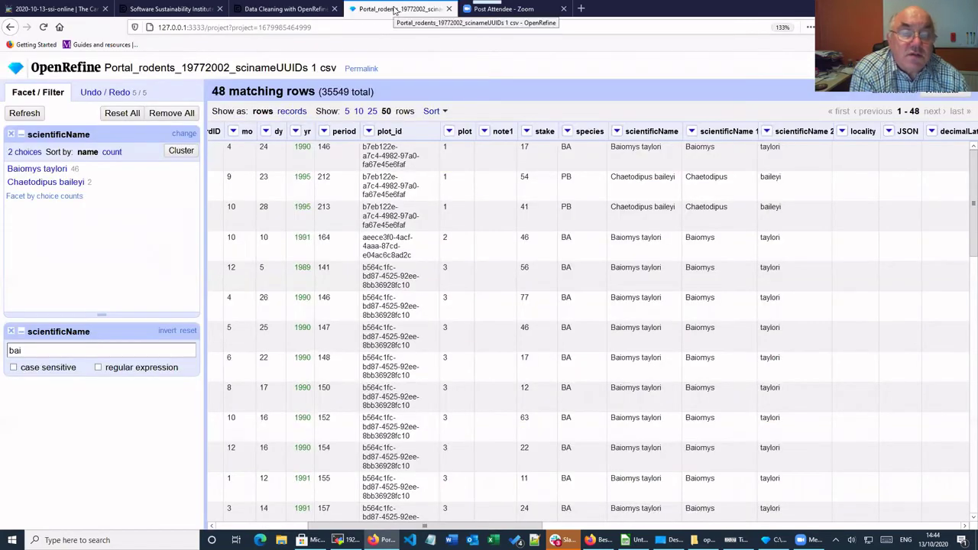
Step: Sort the mo column as numbers, smallest first, by this column alone
left_click(233, 131)
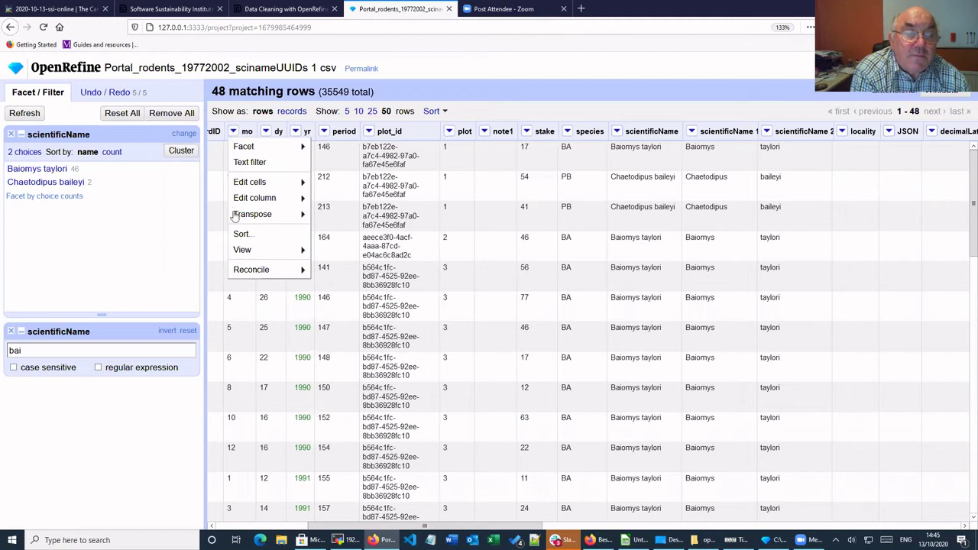
left_click(241, 234)
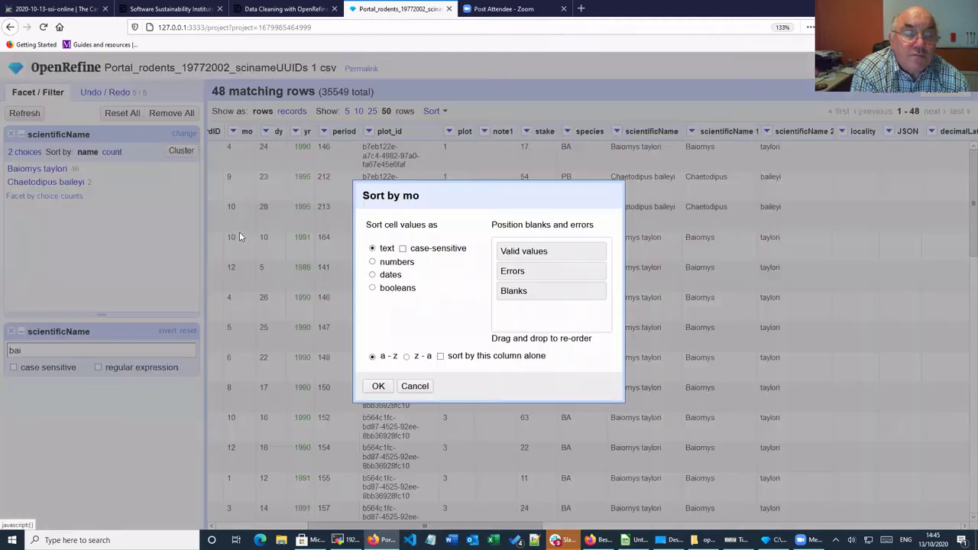
left_click(372, 262)
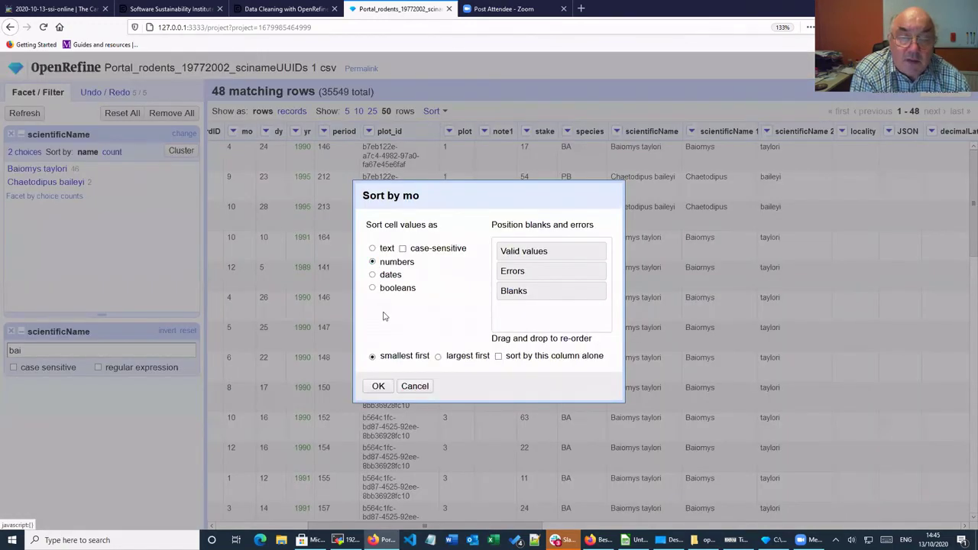
left_click(499, 356)
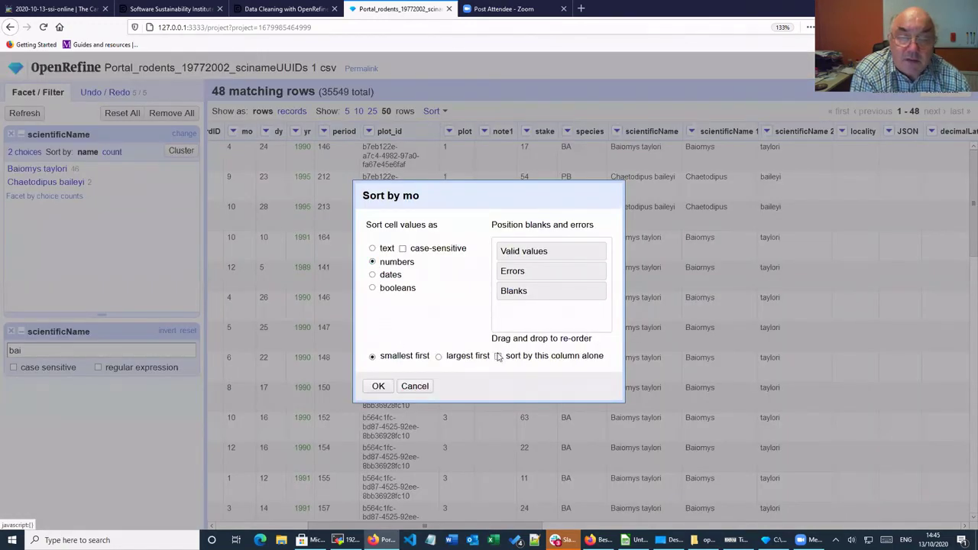
left_click(378, 387)
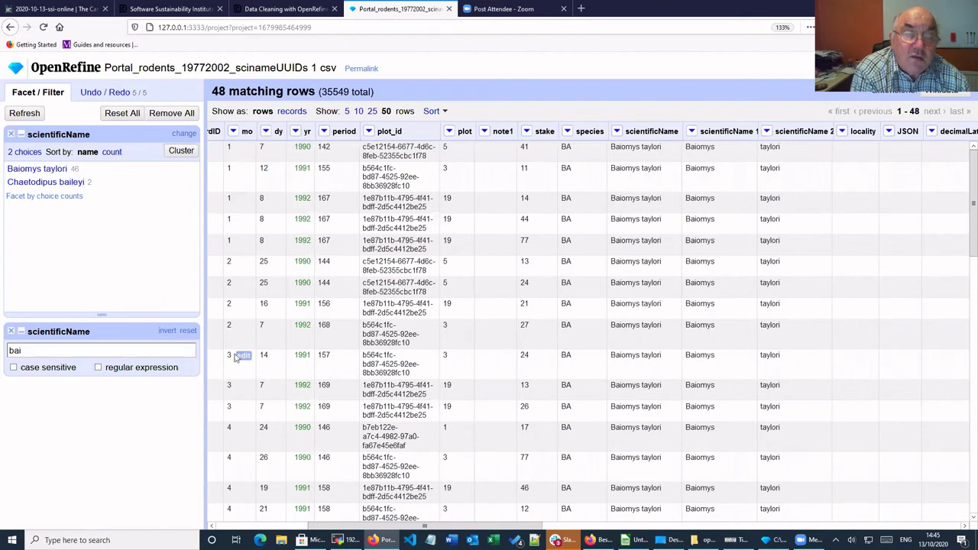
Step: Sort the yr column as numbers, smallest first, by this column alone
left_click(295, 134)
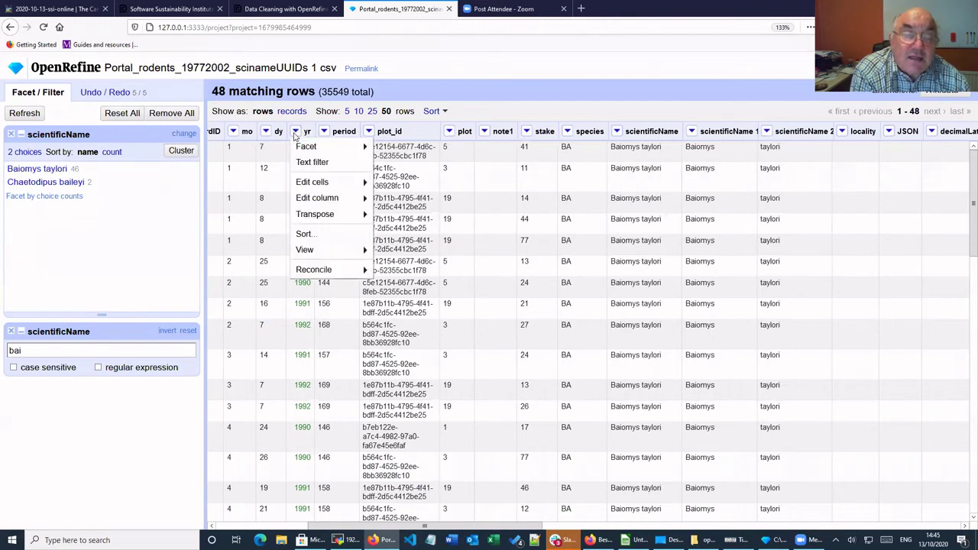
left_click(304, 236)
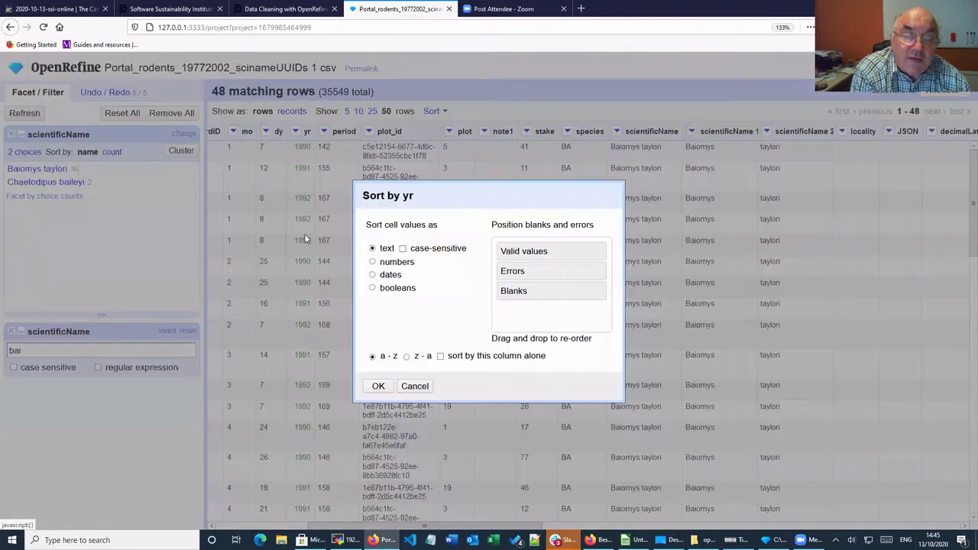
left_click(372, 261)
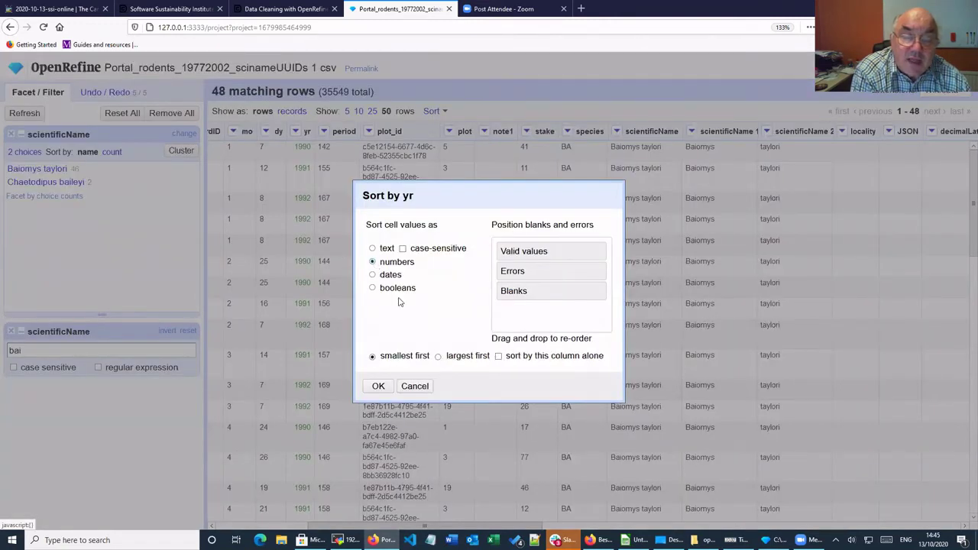
left_click(499, 357)
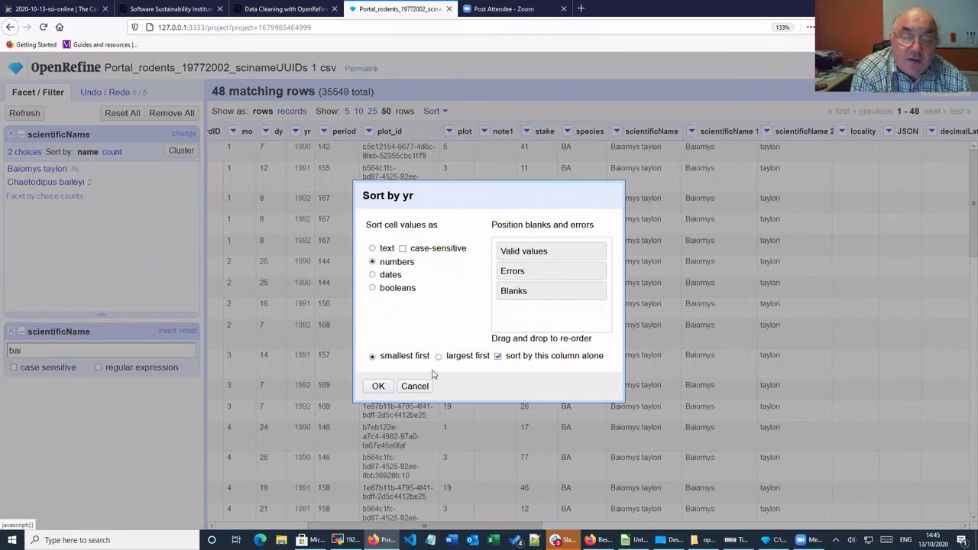
left_click(378, 387)
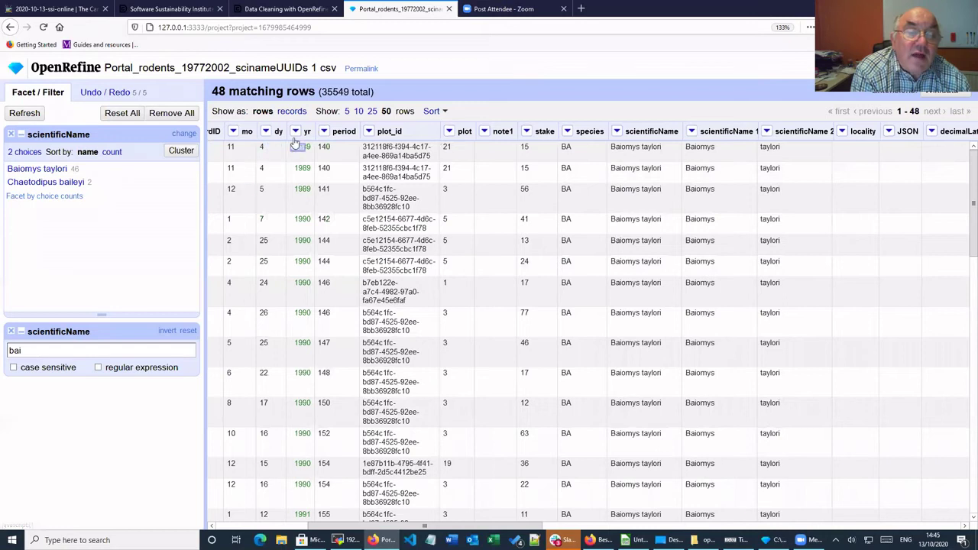
Step: Add a second sort on the mo column as numbers, smallest first, within the year sort
left_click(233, 131)
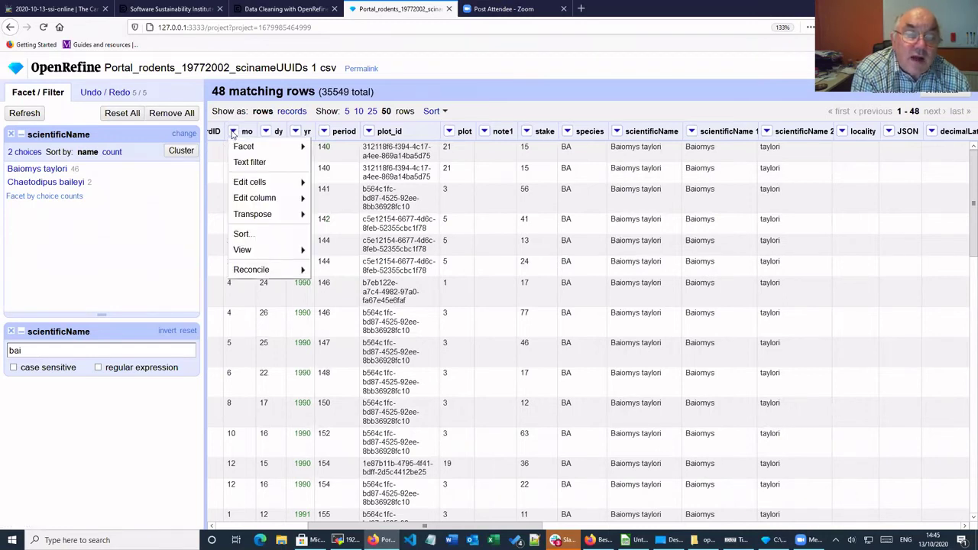
left_click(241, 233)
left_click(373, 262)
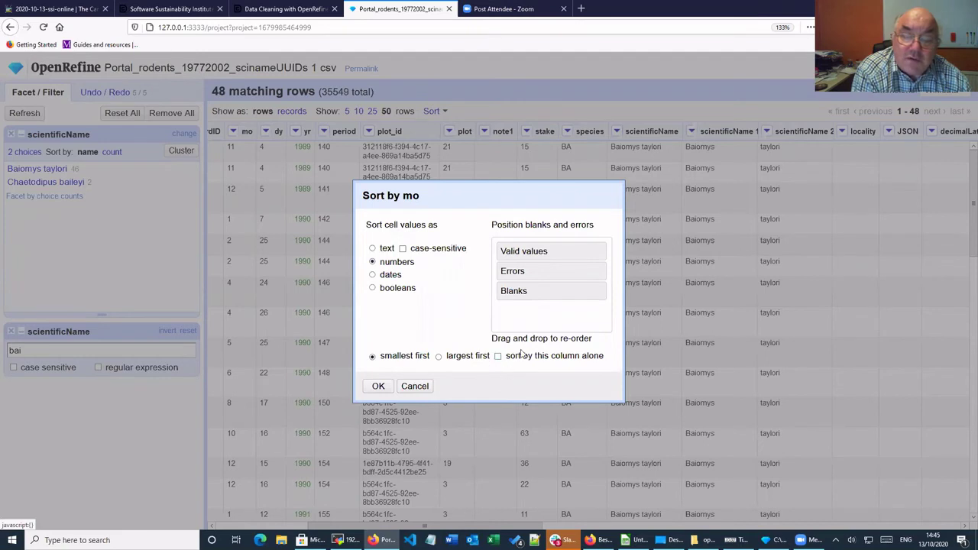
left_click(378, 388)
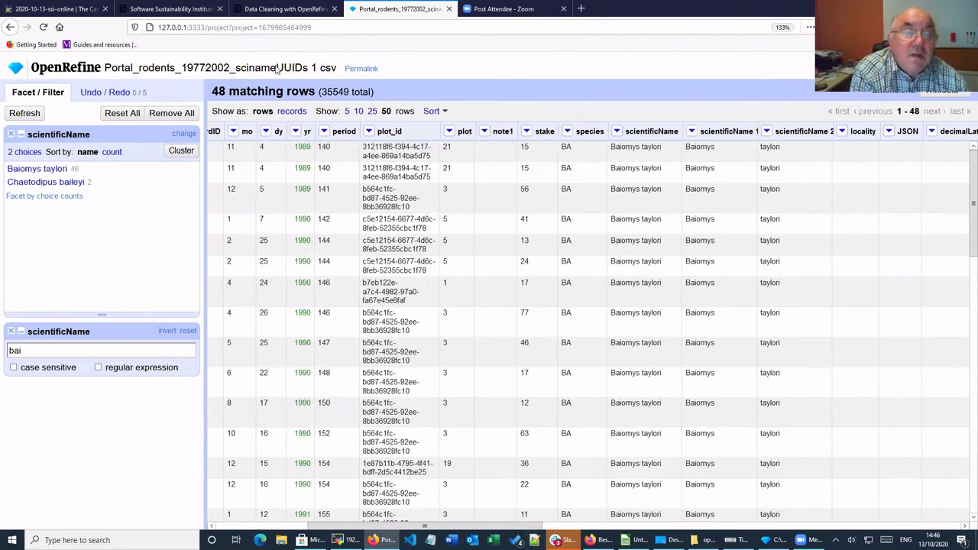
Step: Return to the lesson page, open the next episode, Examining Numbers in OpenRefine, and read its Numbers section and exercises
left_click(273, 10)
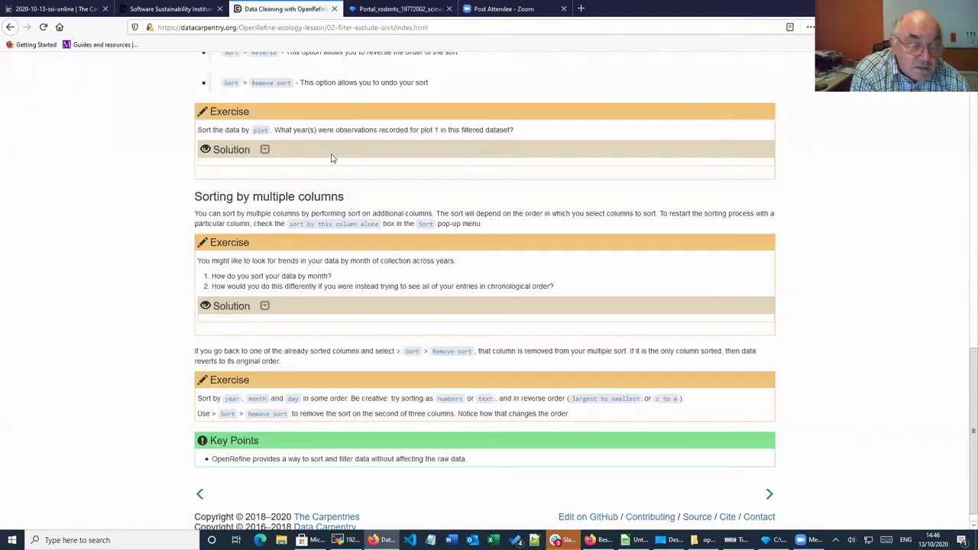
scroll(332, 157, "down", 1)
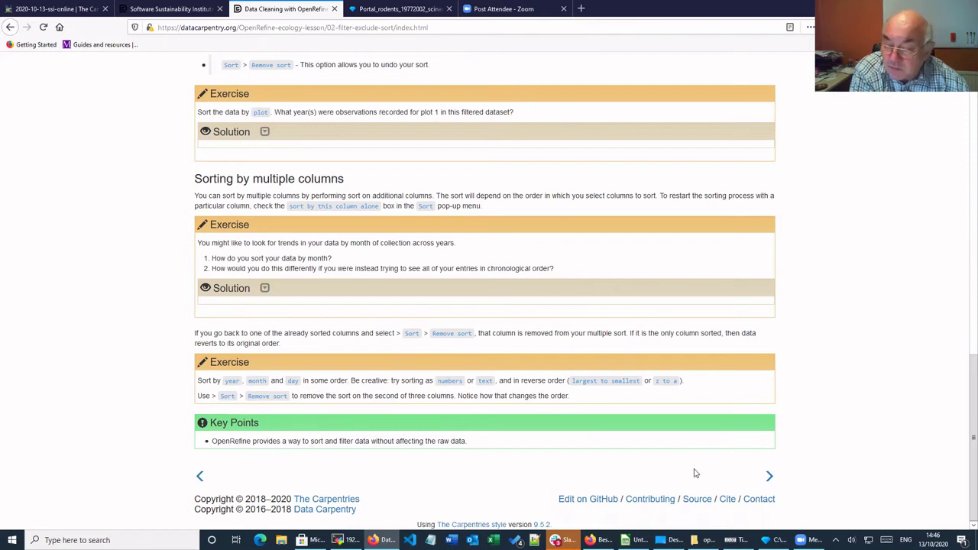
left_click(769, 478)
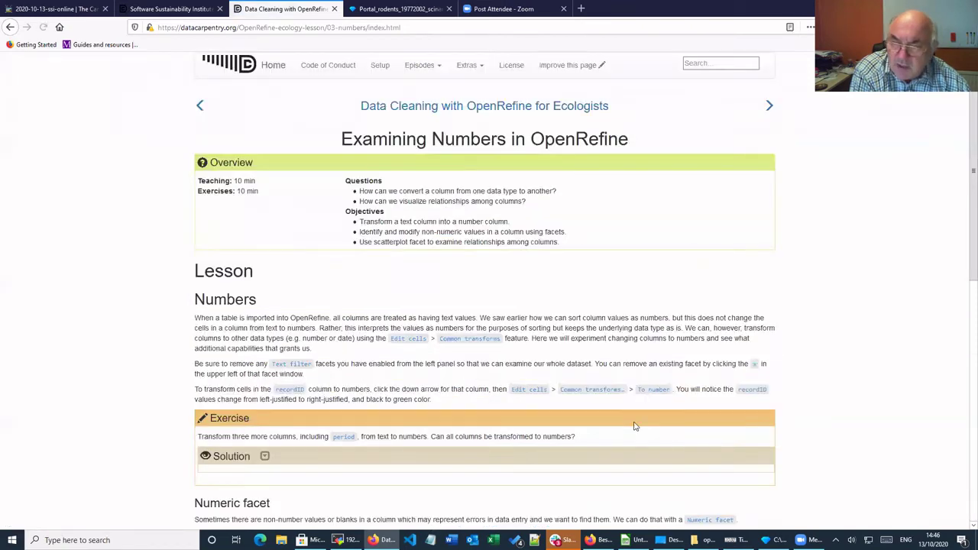
scroll(635, 426, "down", 3)
scroll(633, 429, "up", 1)
scroll(634, 428, "up", 2)
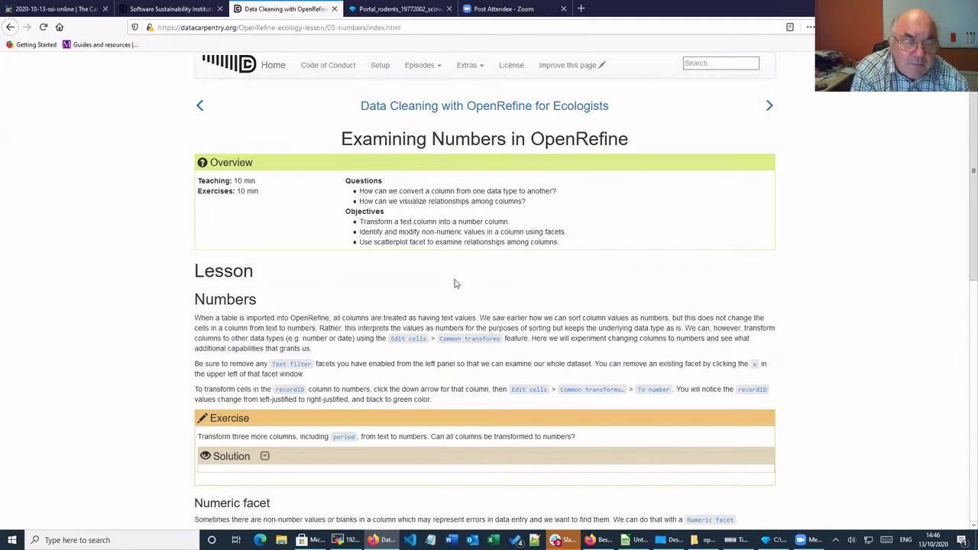
scroll(355, 265, "down", 1)
scroll(354, 263, "down", 4)
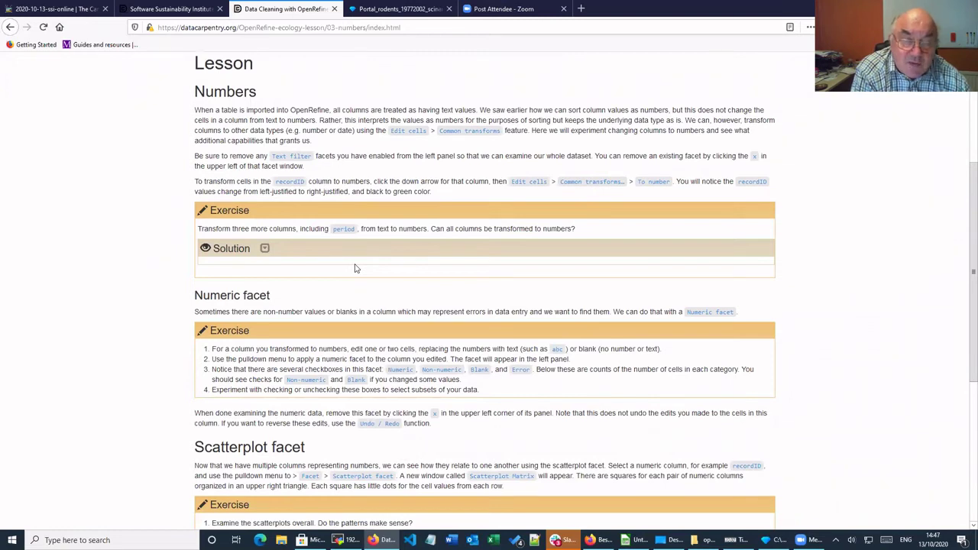
scroll(354, 268, "up", 3)
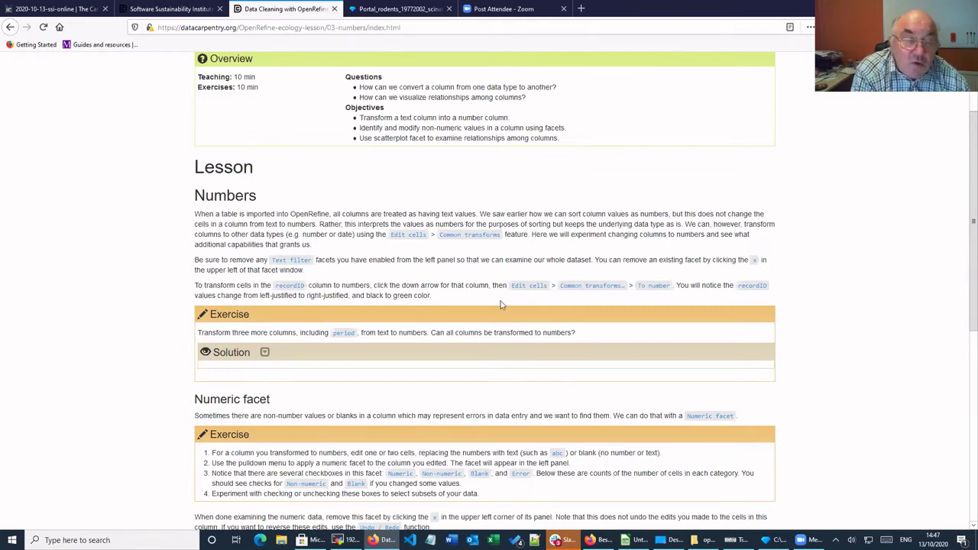
scroll(417, 246, "down", 1)
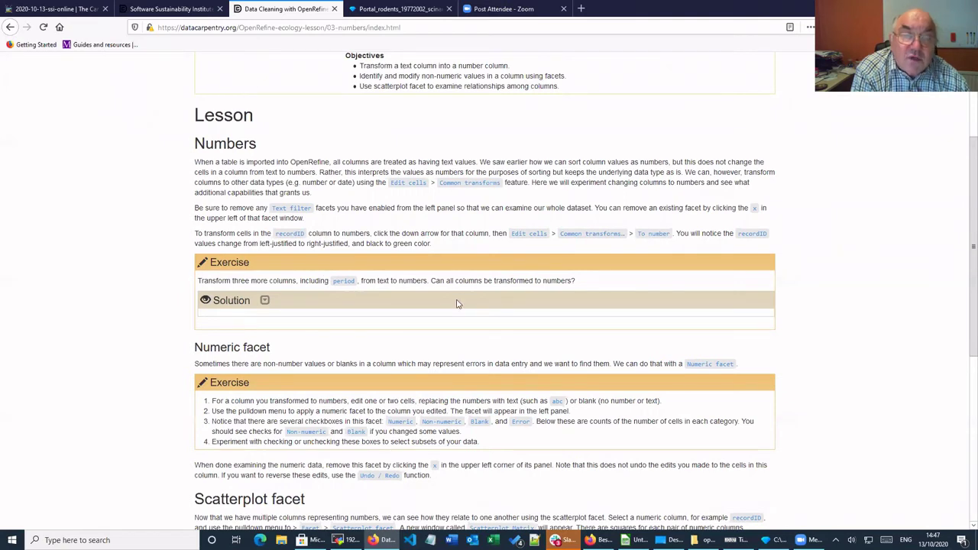
Step: Switch to the OpenRefine project, transform the filtered recordID cells to numbers, and undo that transform from the history
left_click(375, 9)
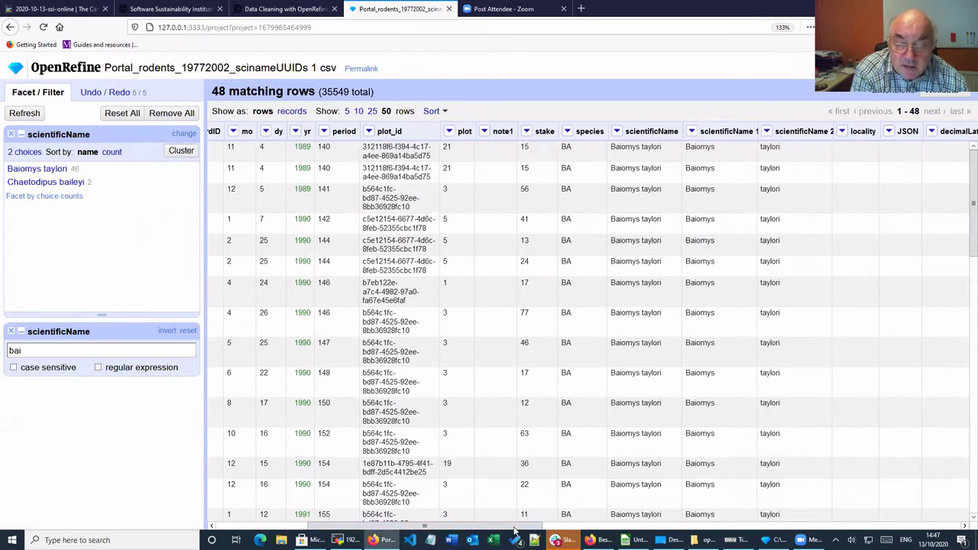
left_click_drag(480, 526, 430, 527)
scroll(430, 526, "left", 2)
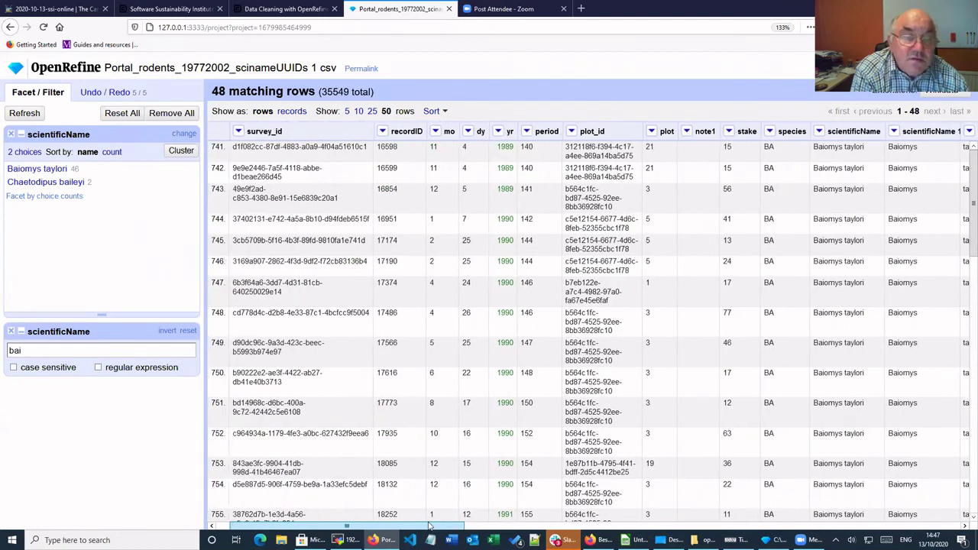
left_click(383, 133)
mouse_move(390, 181)
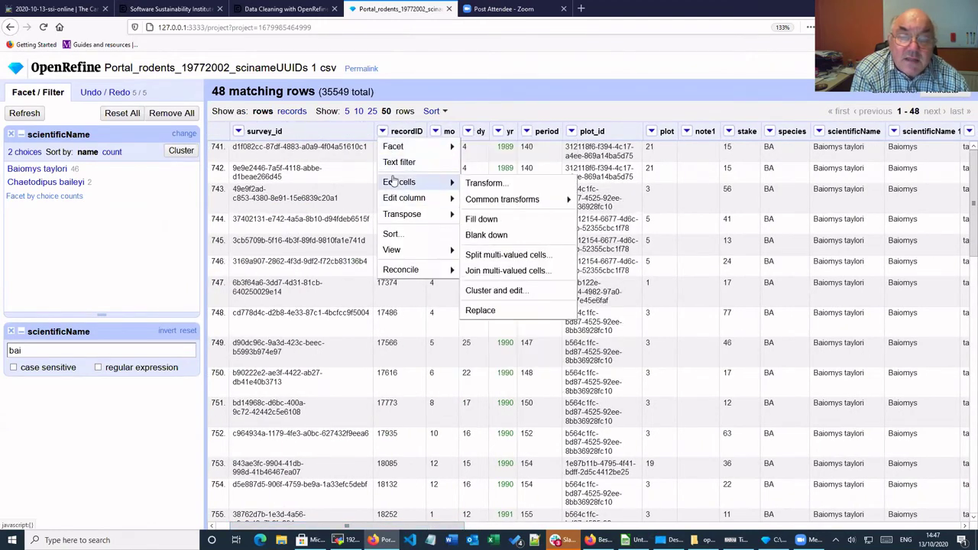
mouse_move(502, 200)
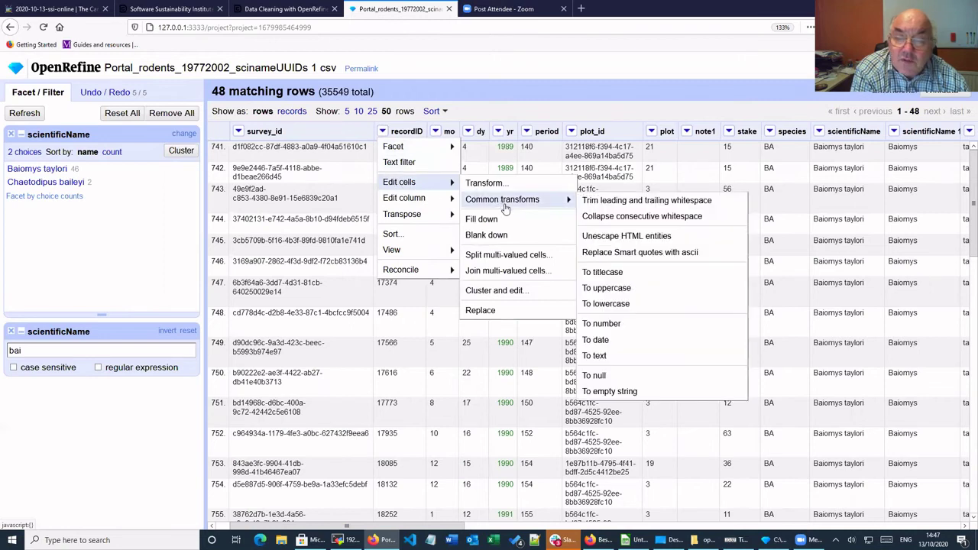
left_click(621, 324)
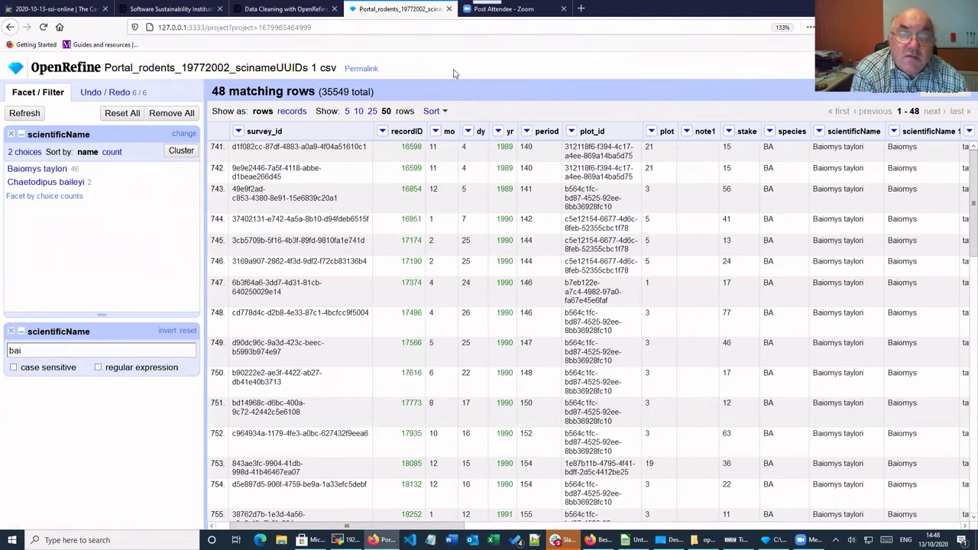
left_click(109, 92)
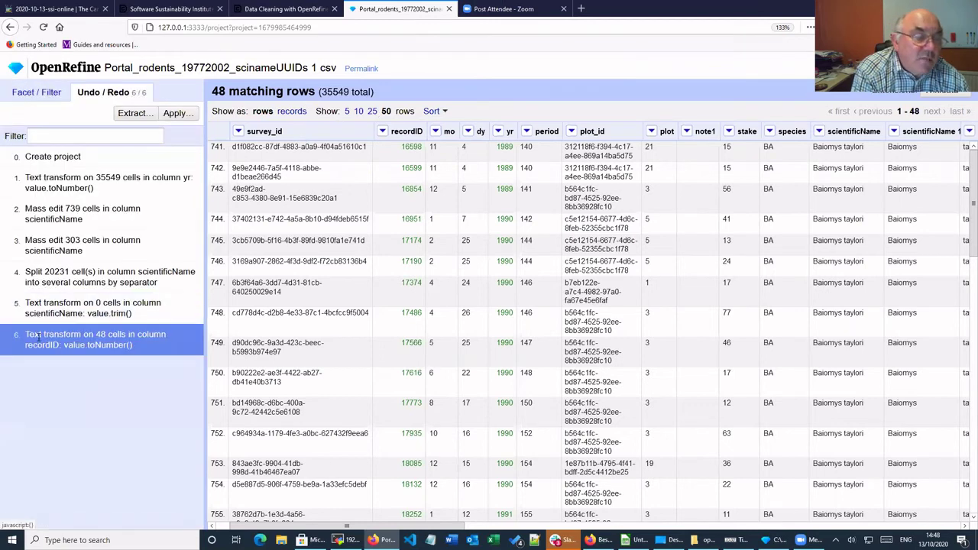
left_click(50, 304)
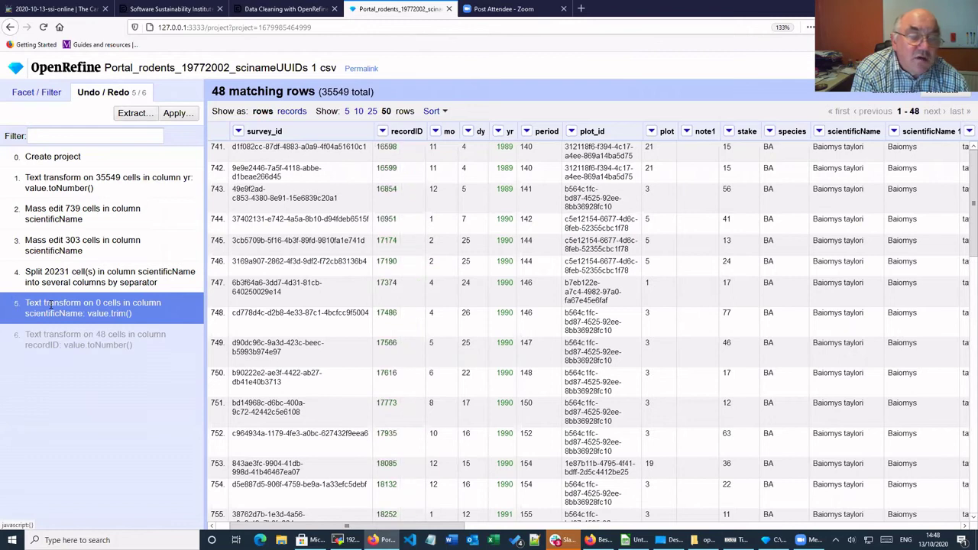
Step: Remove the scientificName text filter and the scientificName facet so that the whole dataset is included
left_click(26, 90)
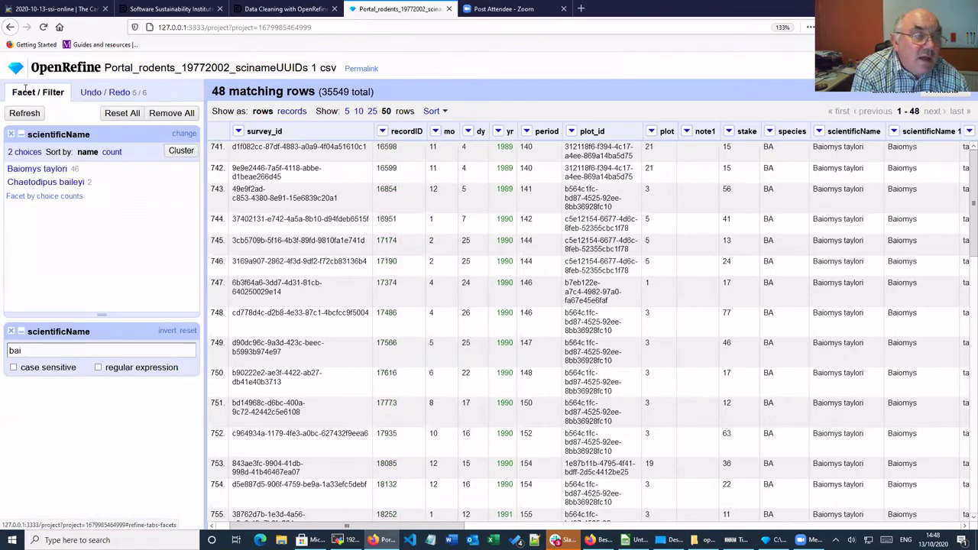
left_click(11, 330)
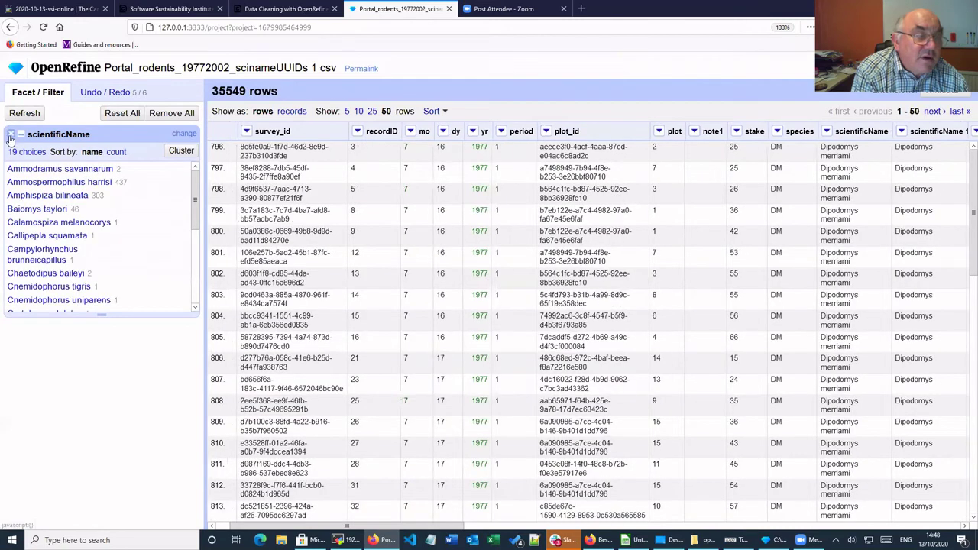
left_click(11, 136)
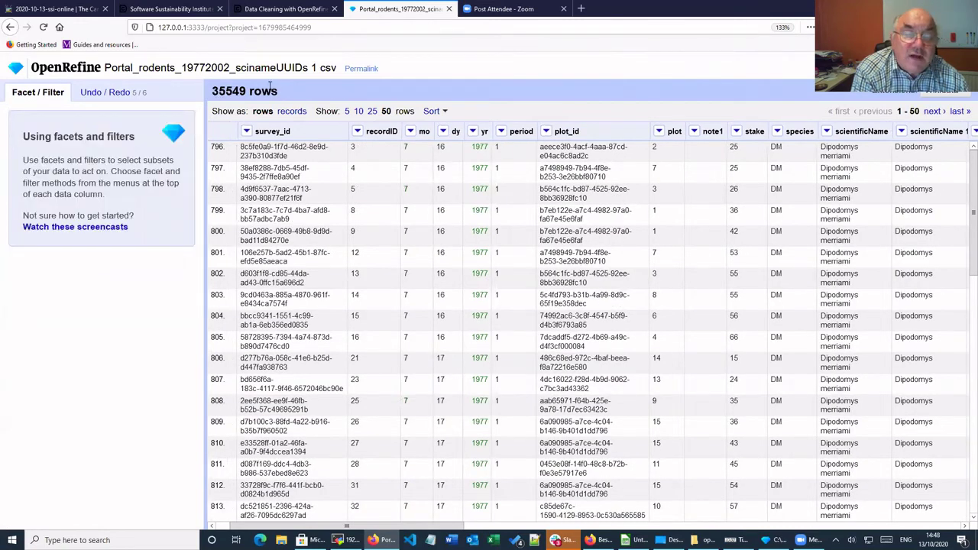
Step: Transform the recordID column of the whole dataset to numbers with the common transform
left_click(357, 132)
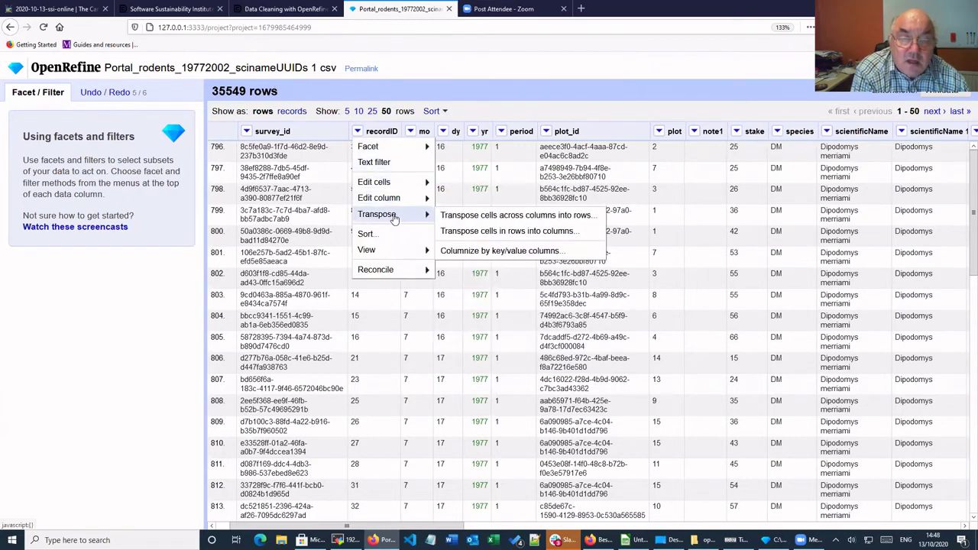
mouse_move(390, 182)
mouse_move(486, 201)
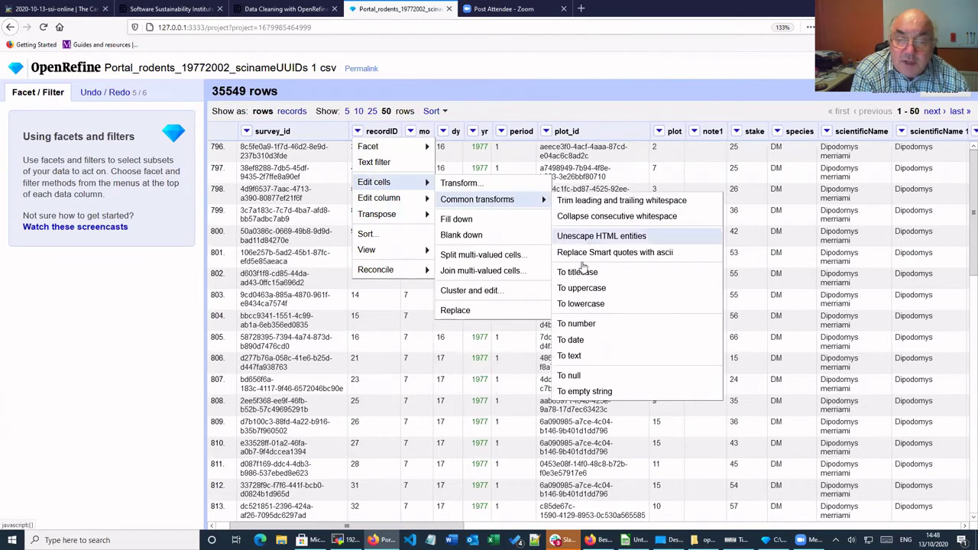
left_click(570, 324)
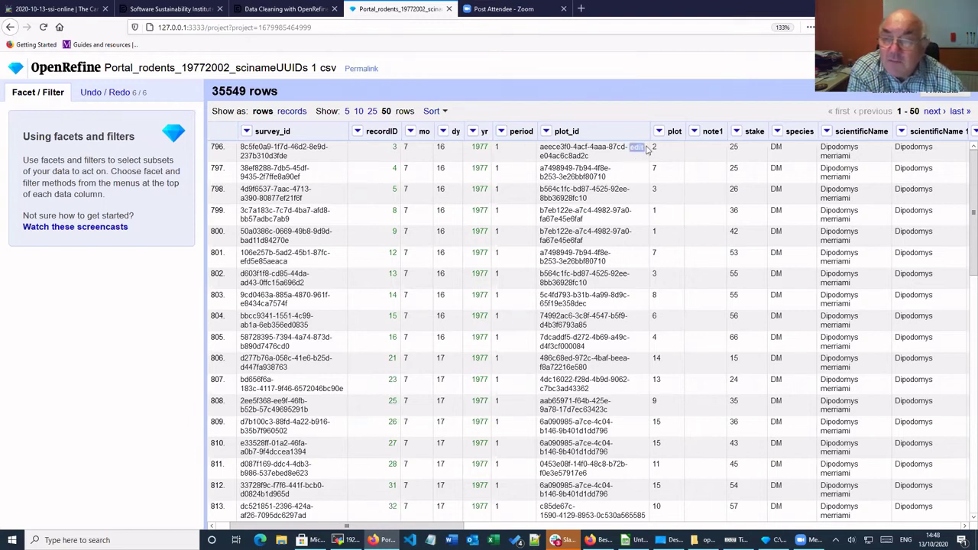
Step: Transform the plot column to numbers with the common transform
left_click(659, 132)
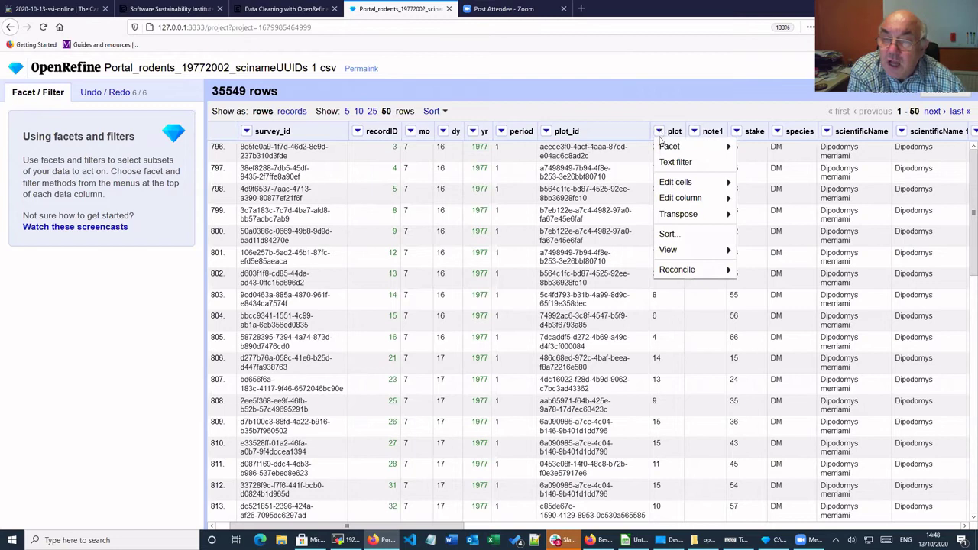
mouse_move(679, 252)
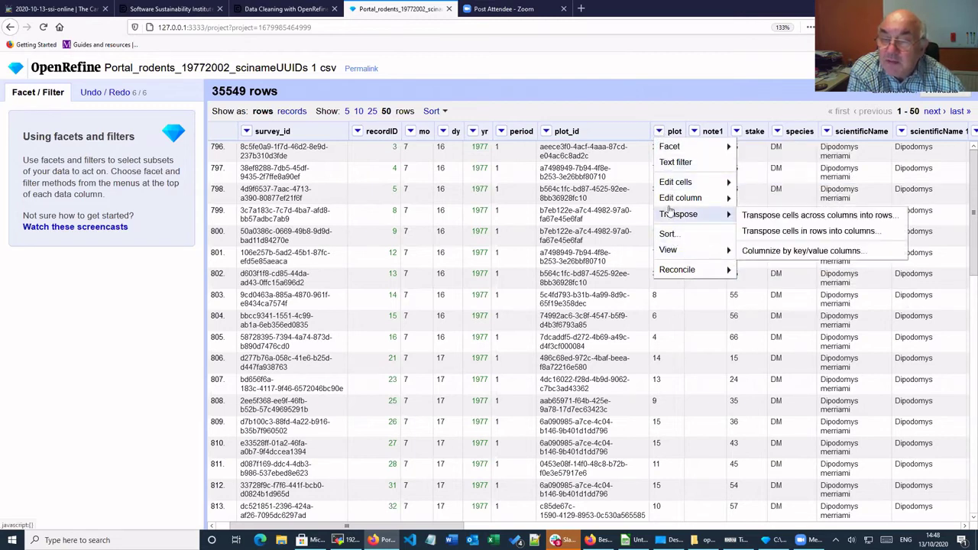
mouse_move(669, 186)
mouse_move(770, 205)
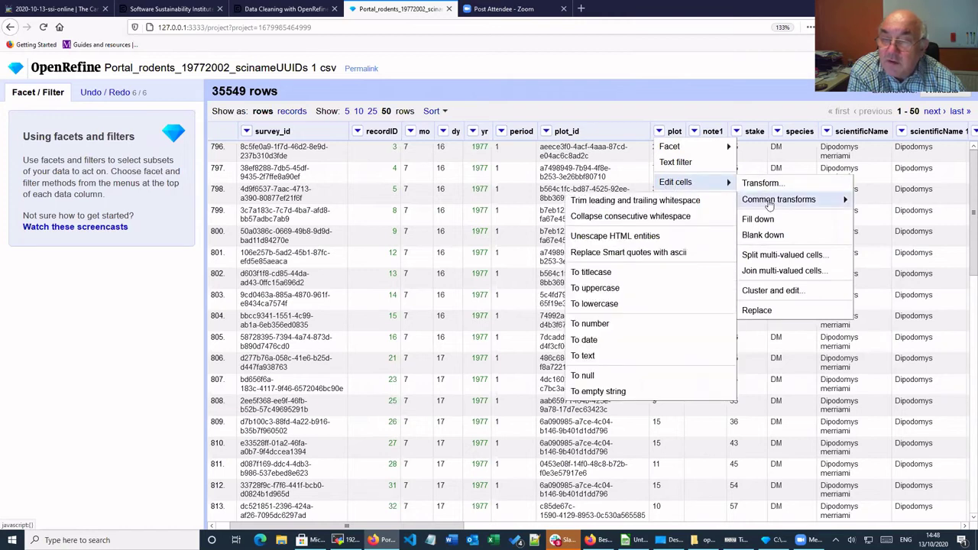
left_click(599, 324)
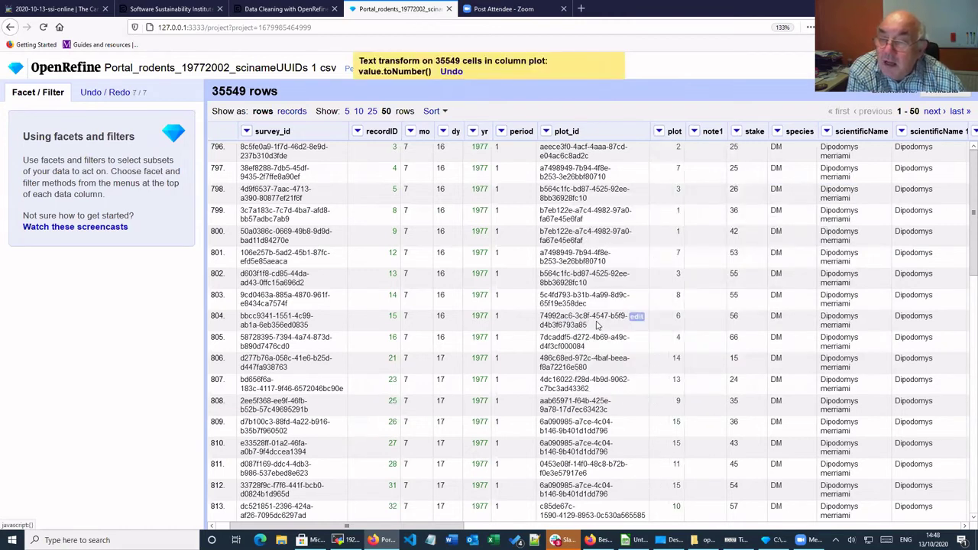
Step: Transform the stake column to numbers with the common transform
left_click(736, 131)
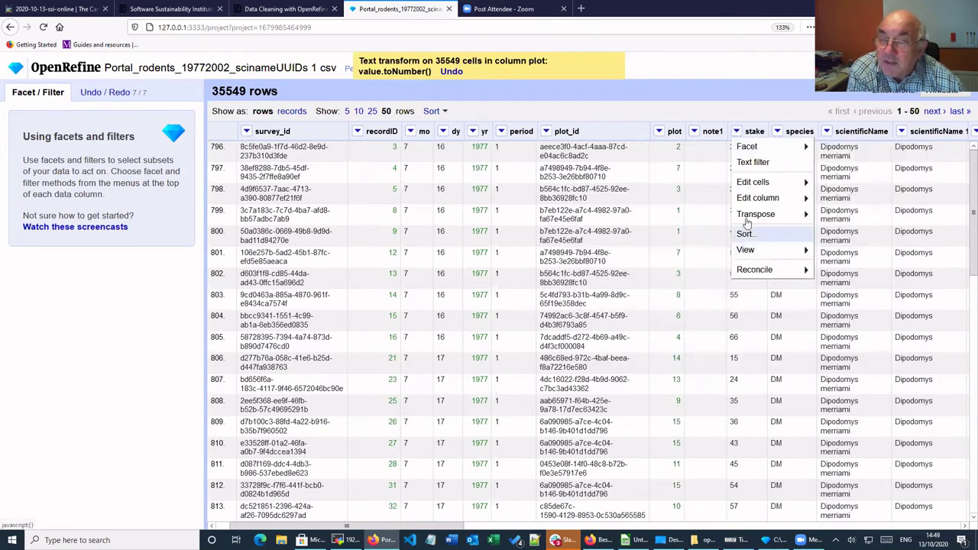
mouse_move(749, 183)
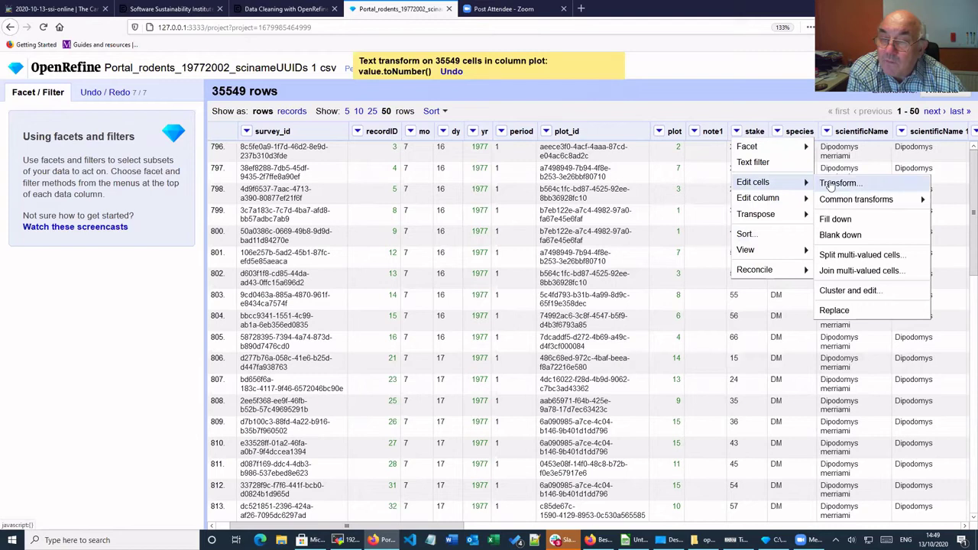
mouse_move(831, 200)
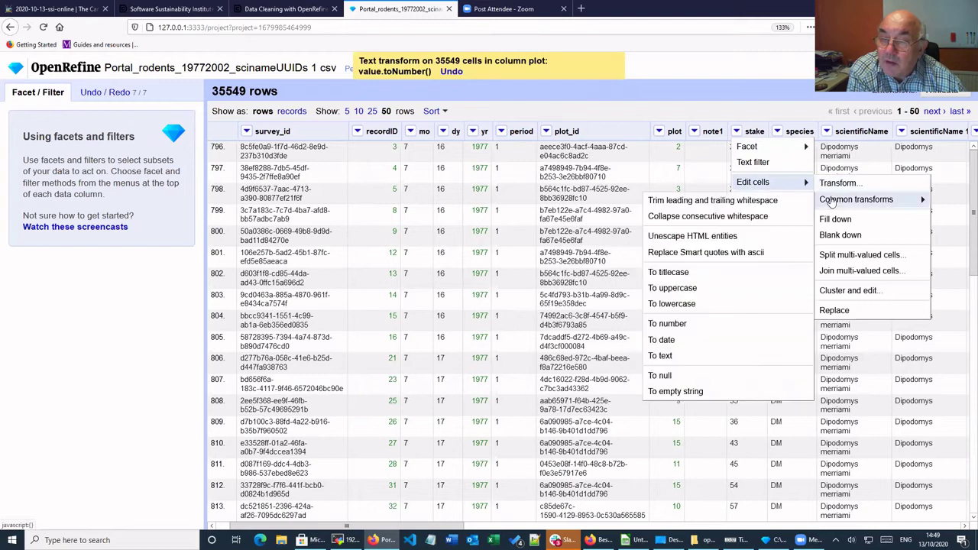
left_click(668, 324)
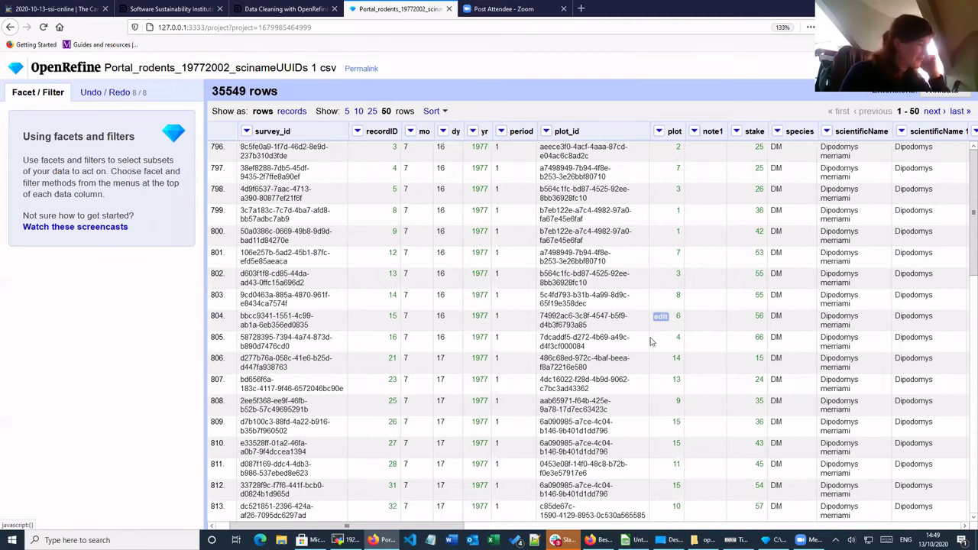
left_click(474, 133)
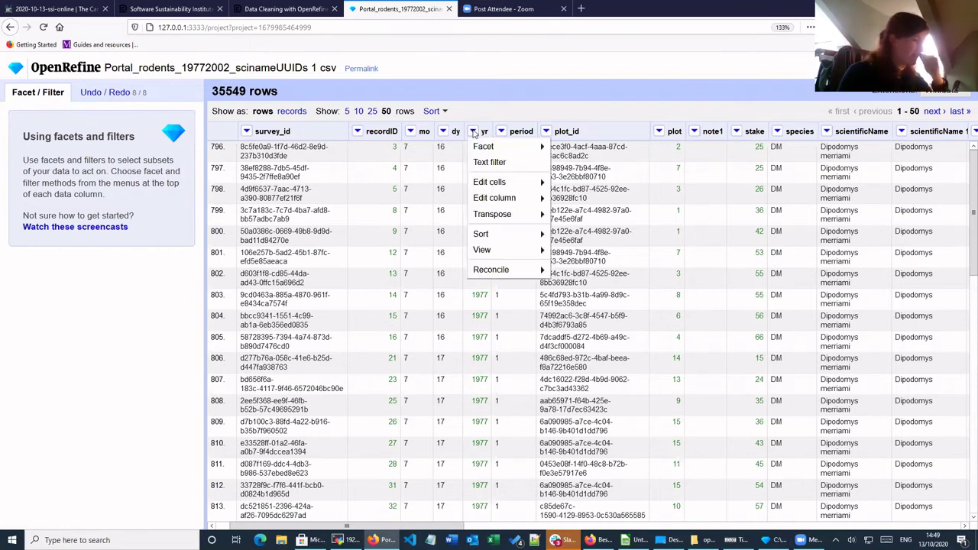
left_click(474, 133)
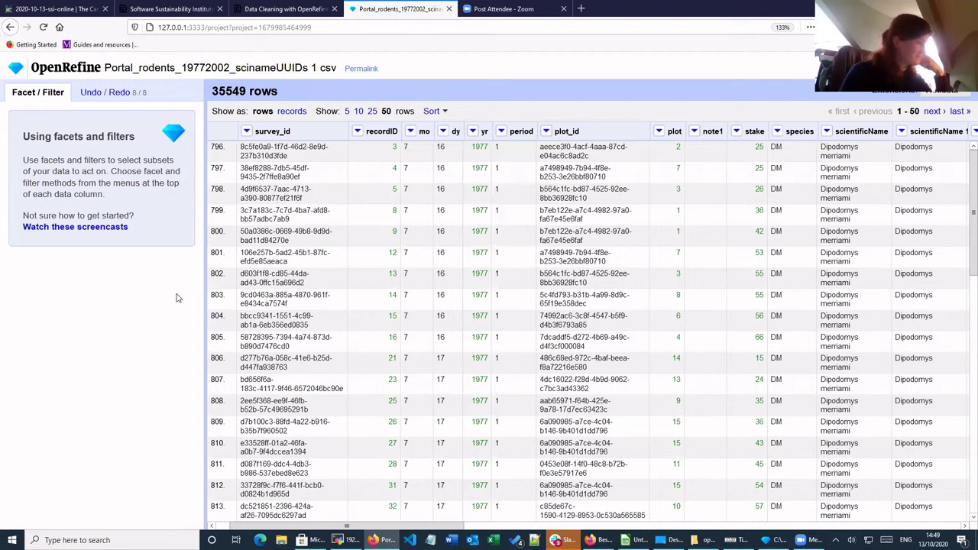
left_click_drag(249, 93, 200, 101)
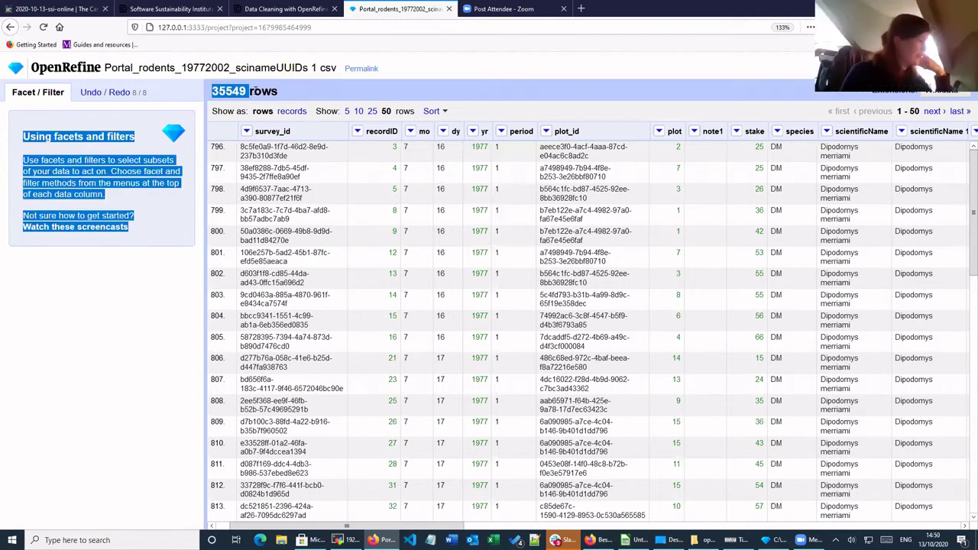
left_click(253, 90)
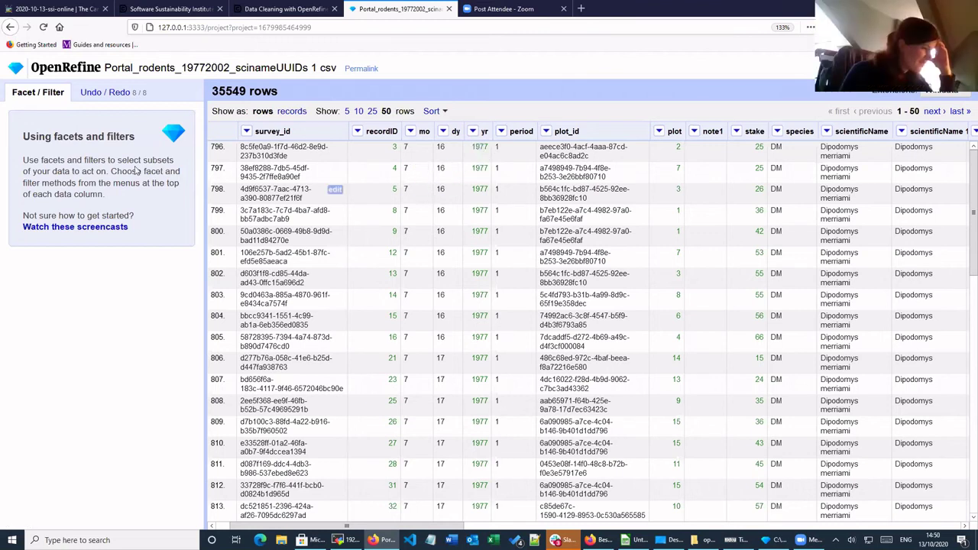
Step: Undo the stake column's number transform from the project history and reapply it
left_click(105, 93)
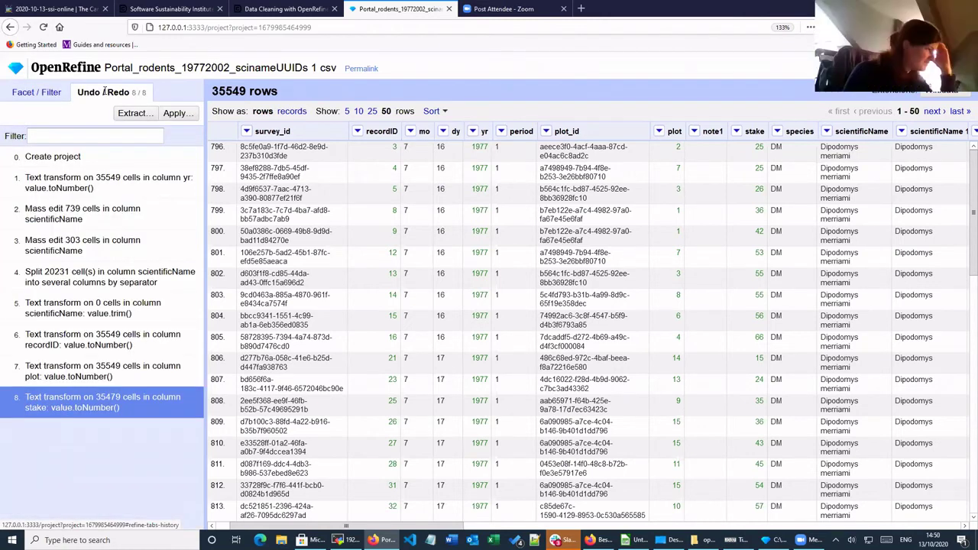
left_click(53, 371)
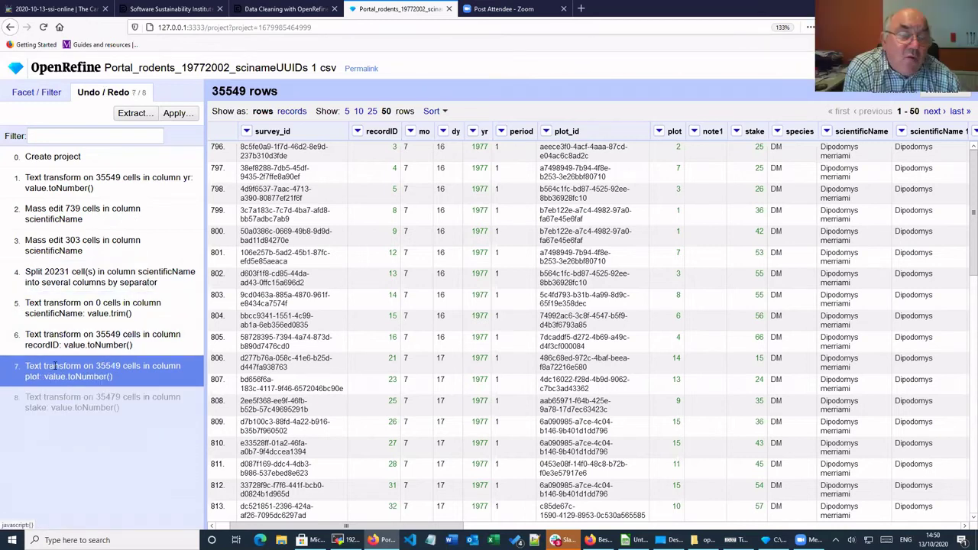
left_click(64, 402)
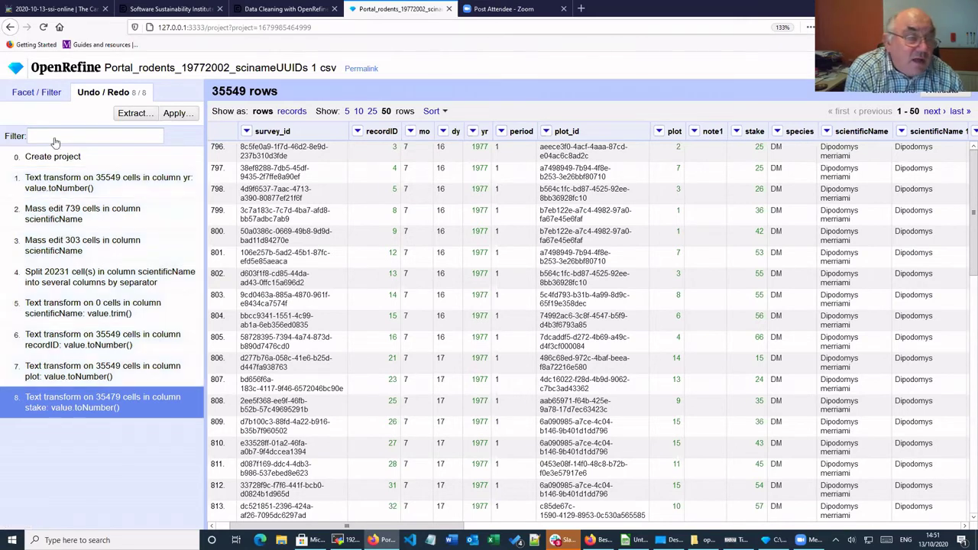
Step: Roll the project history all the way back to Create project and look through the restored rows
left_click(52, 157)
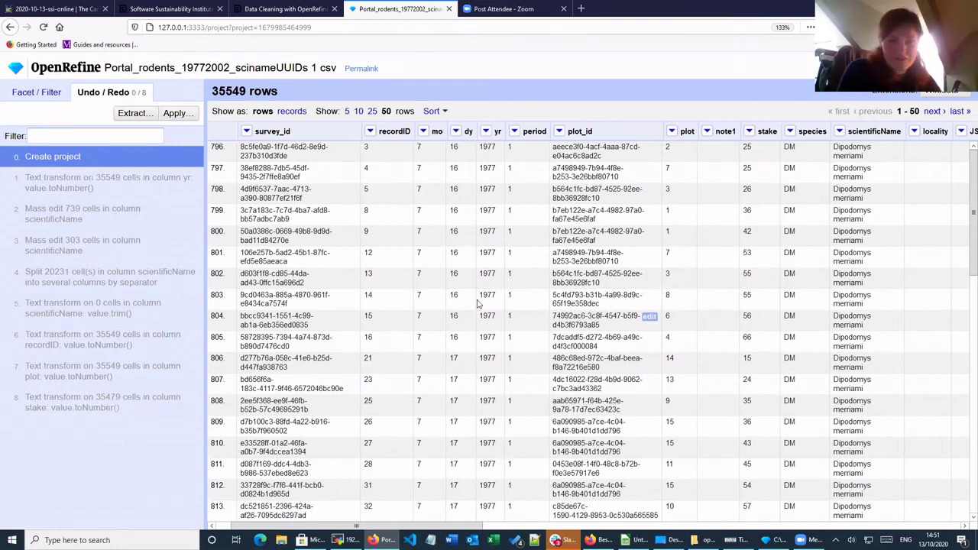
scroll(448, 287, "down", 3)
scroll(448, 286, "up", 3)
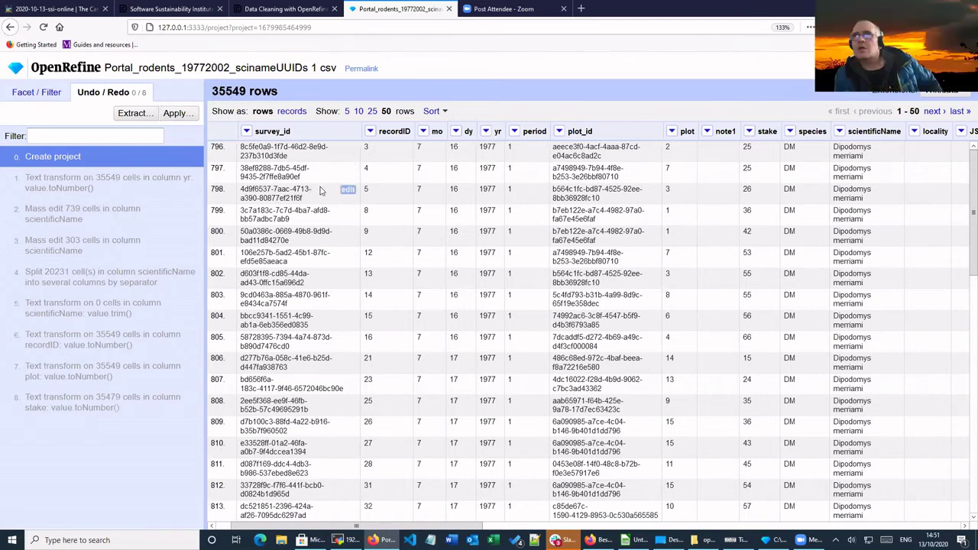
scroll(321, 191, "down", 9)
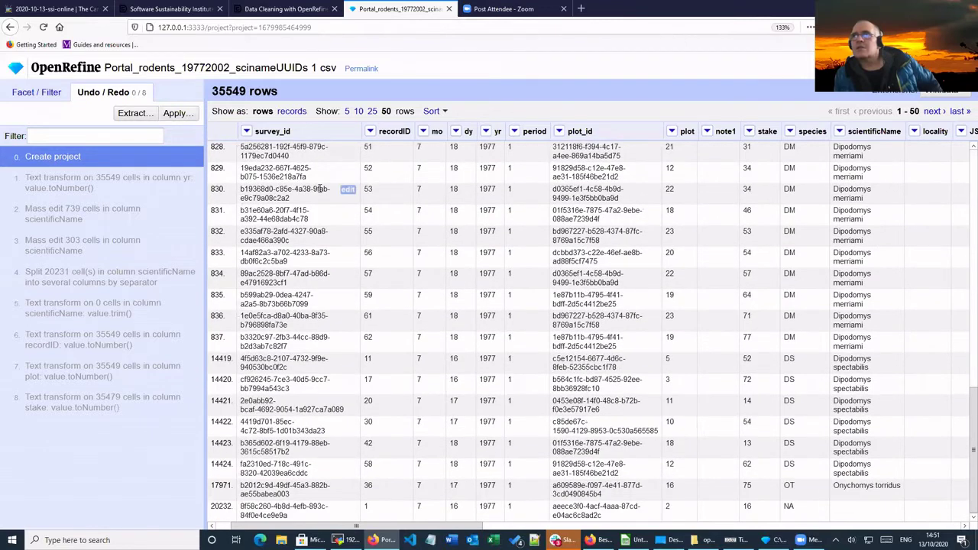
scroll(321, 191, "up", 5)
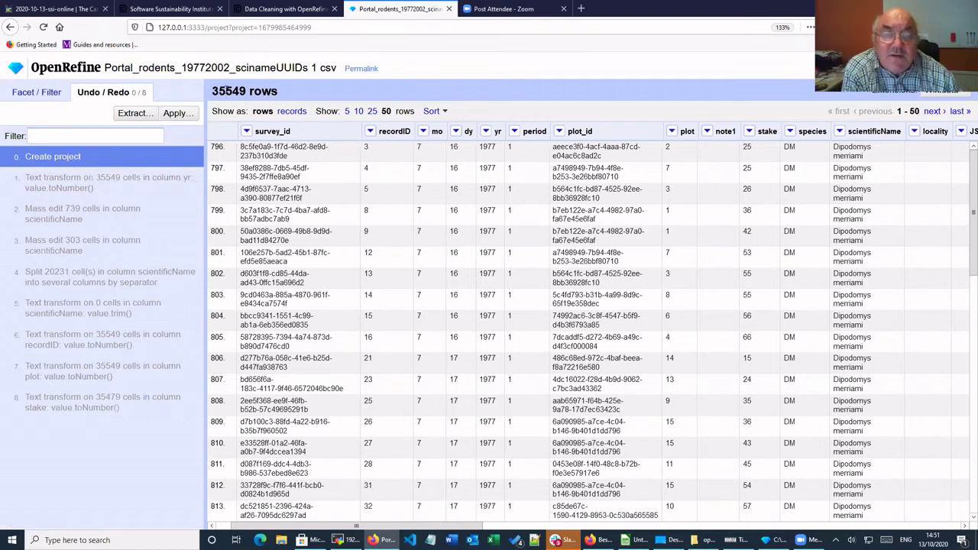
left_click_drag(227, 89, 246, 90)
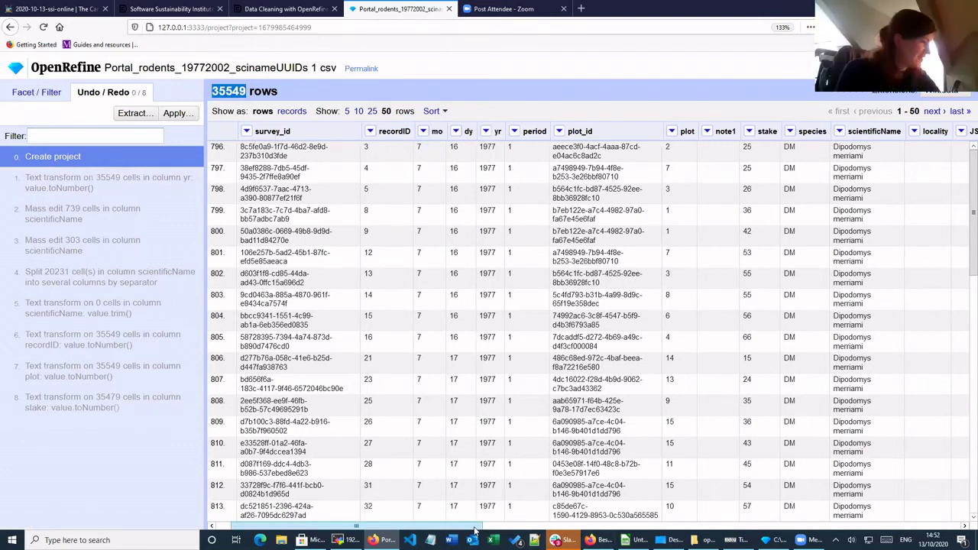
Step: Remove the sort by yr and mo from the rows
left_click_drag(474, 526, 382, 531)
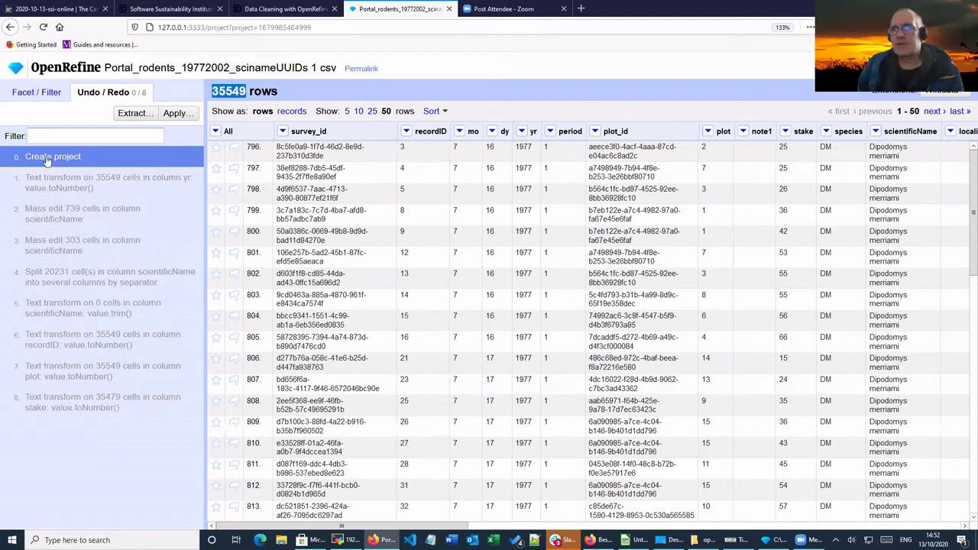
left_click(447, 112)
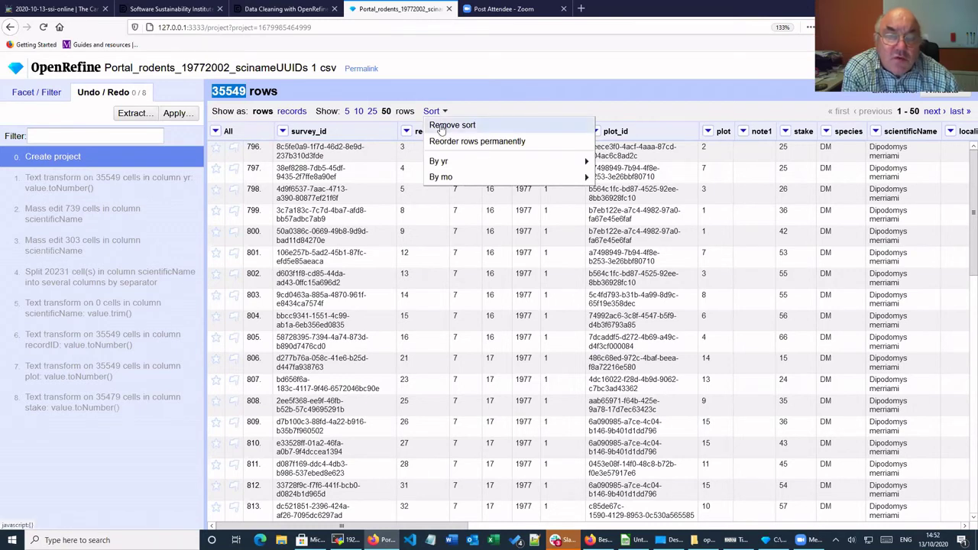
left_click(441, 129)
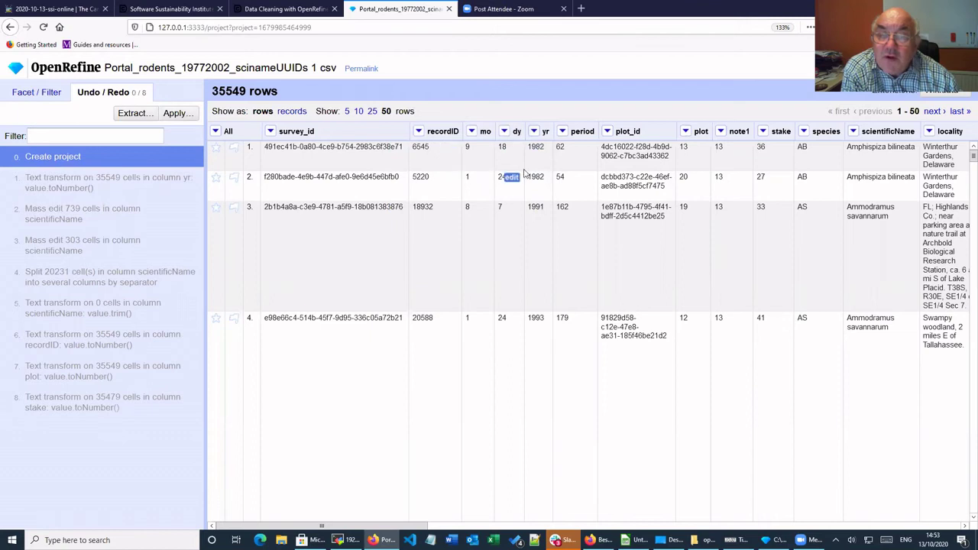
Step: Transform the recordID column to numbers with the common transform
left_click(418, 133)
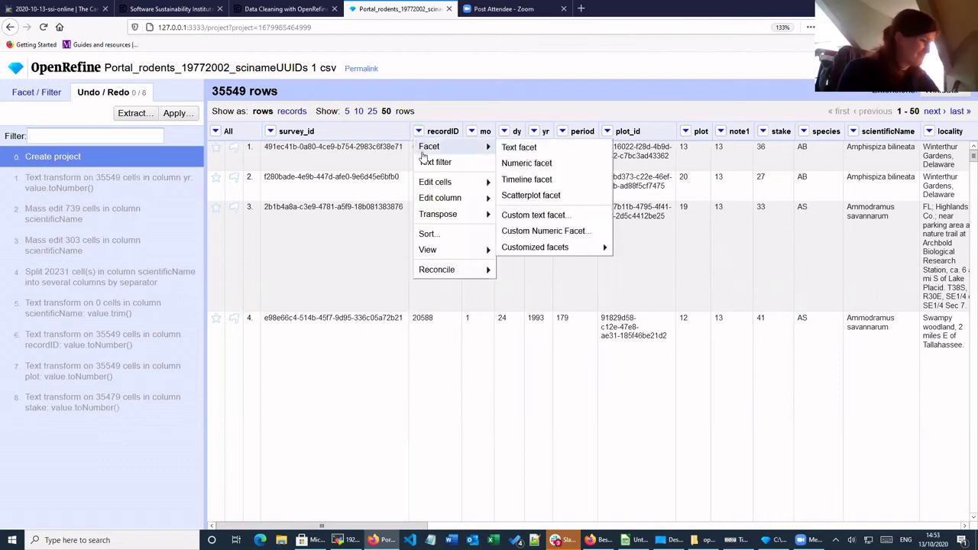
mouse_move(432, 150)
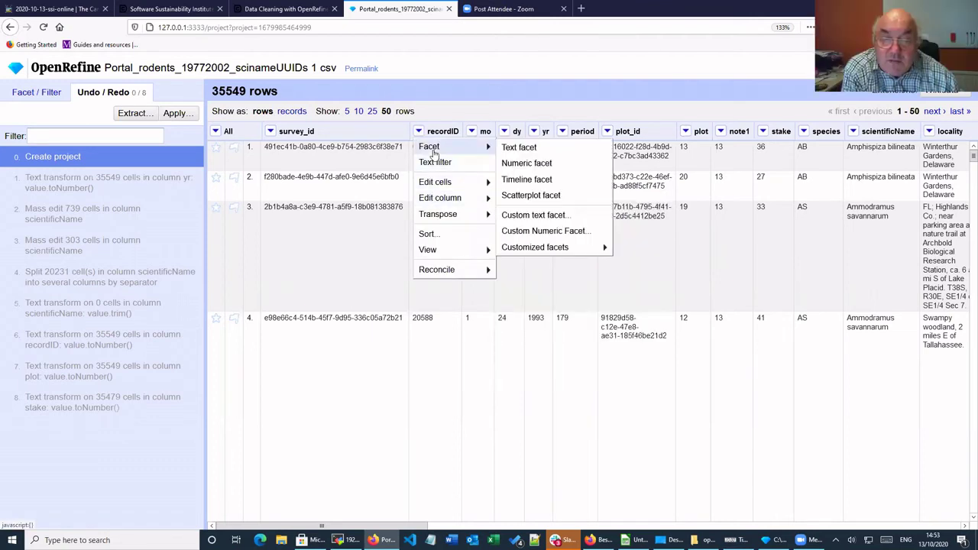
mouse_move(438, 185)
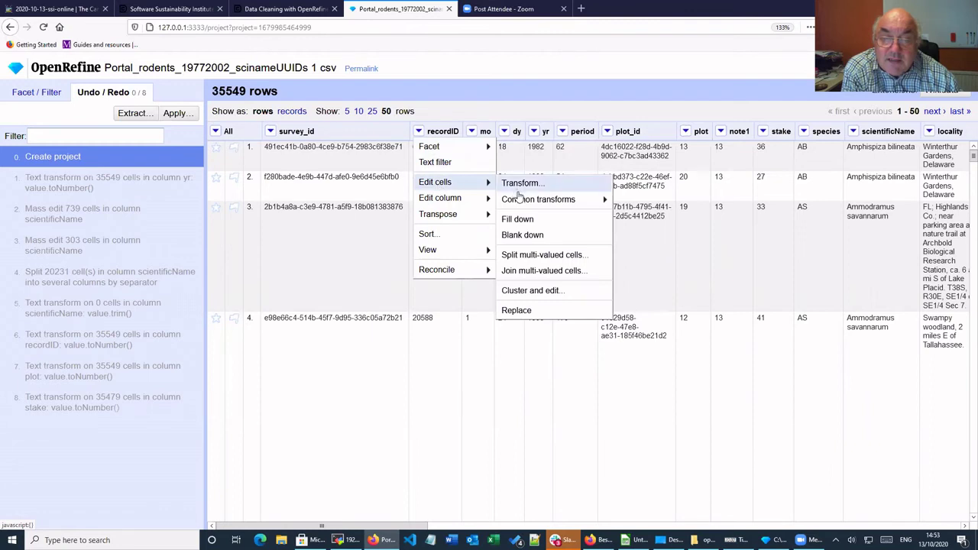
mouse_move(524, 206)
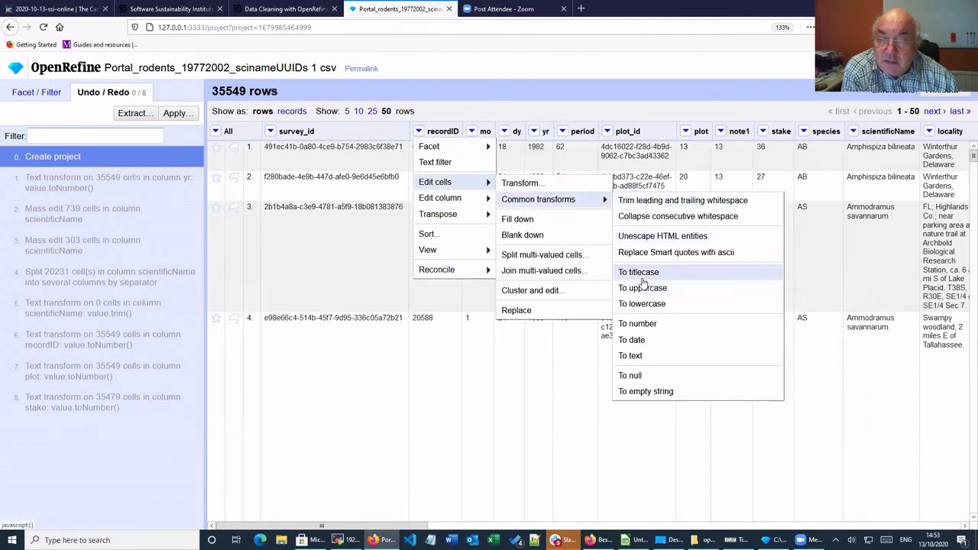
left_click(637, 323)
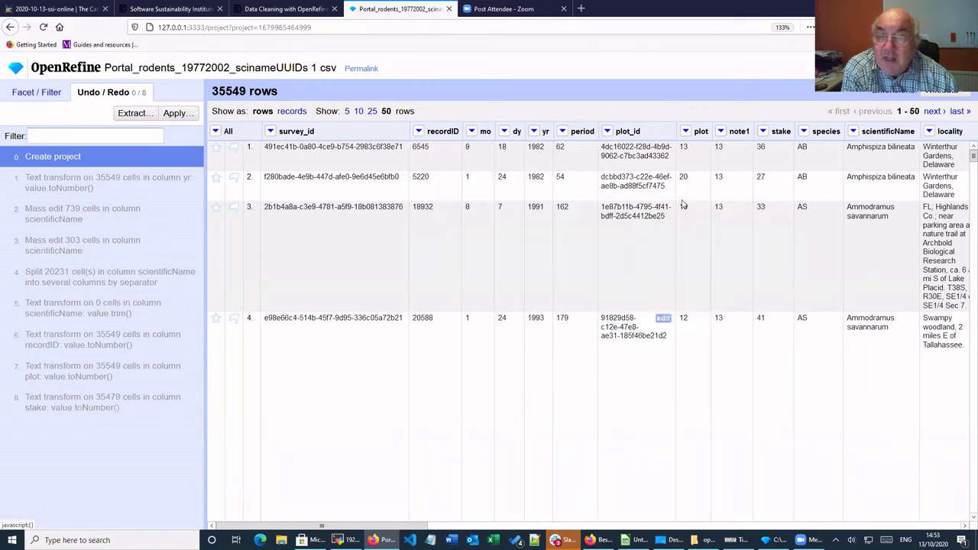
Step: Convert the plot column's cells to numbers with the common transform
left_click(685, 132)
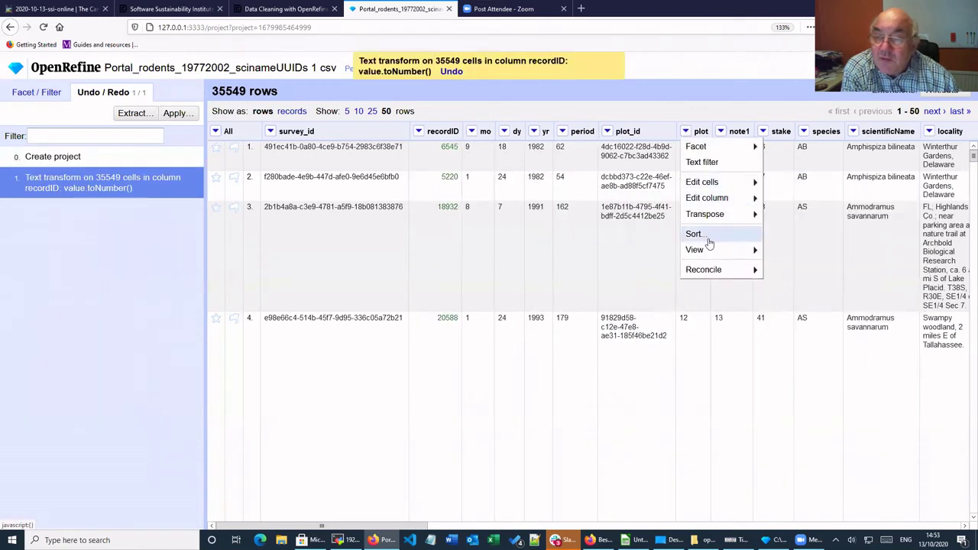
mouse_move(703, 187)
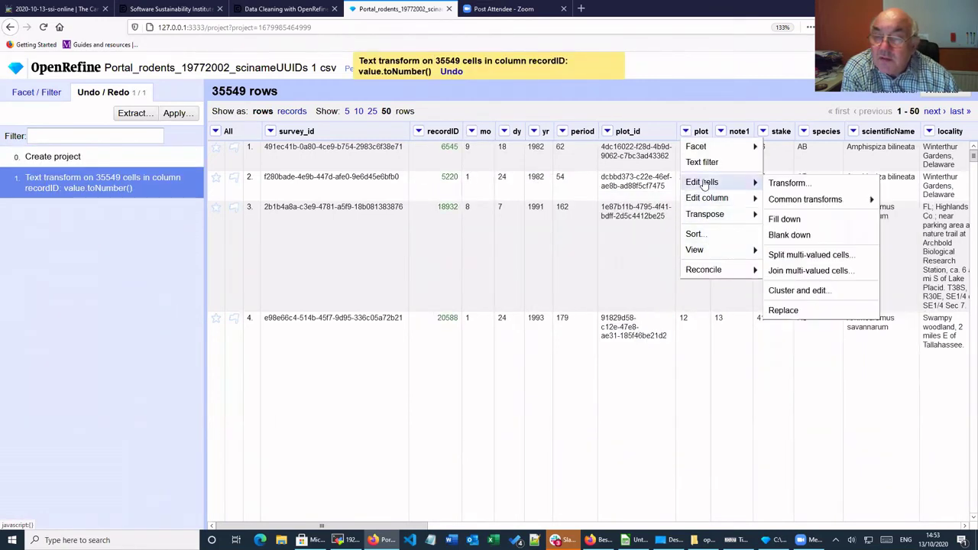
mouse_move(814, 200)
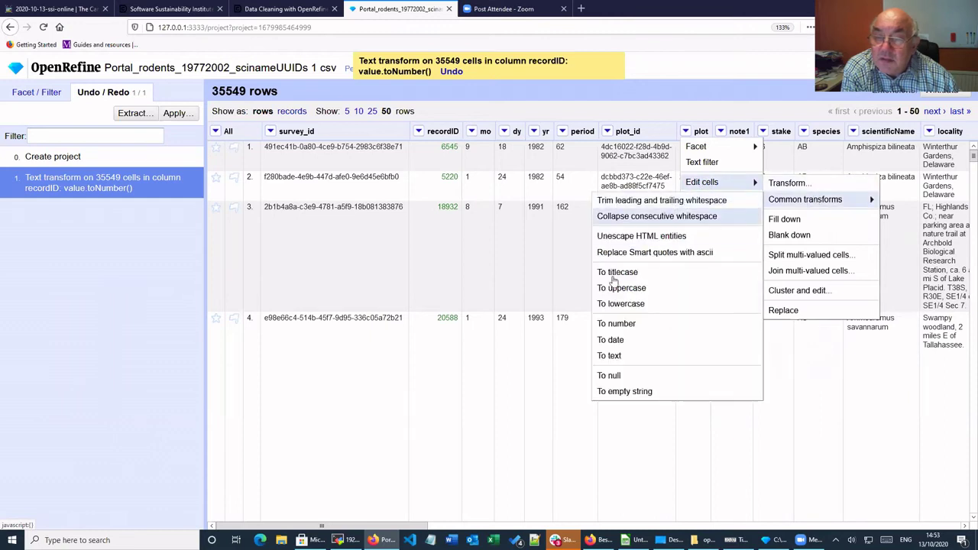
left_click(613, 323)
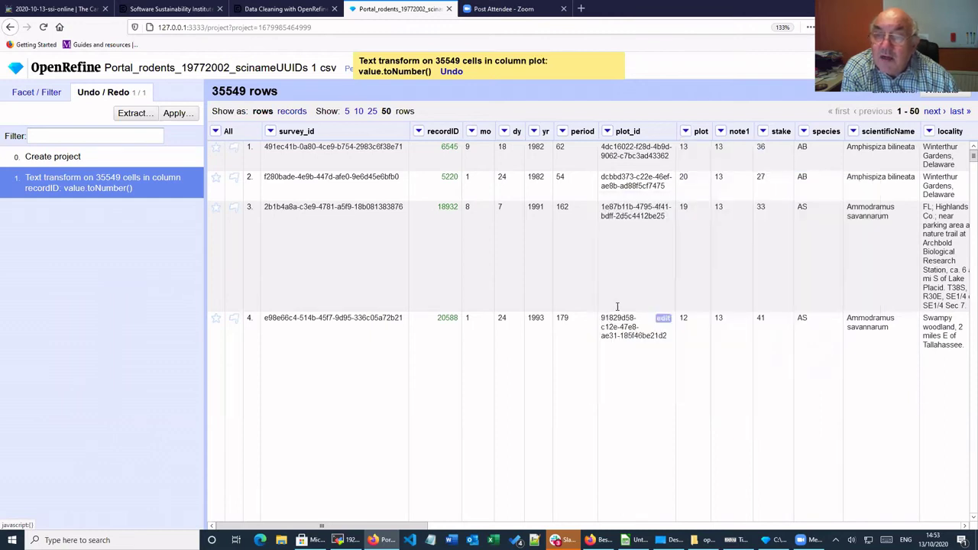
Step: Transform the period column to numbers with the common transform
left_click(563, 132)
mouse_move(571, 184)
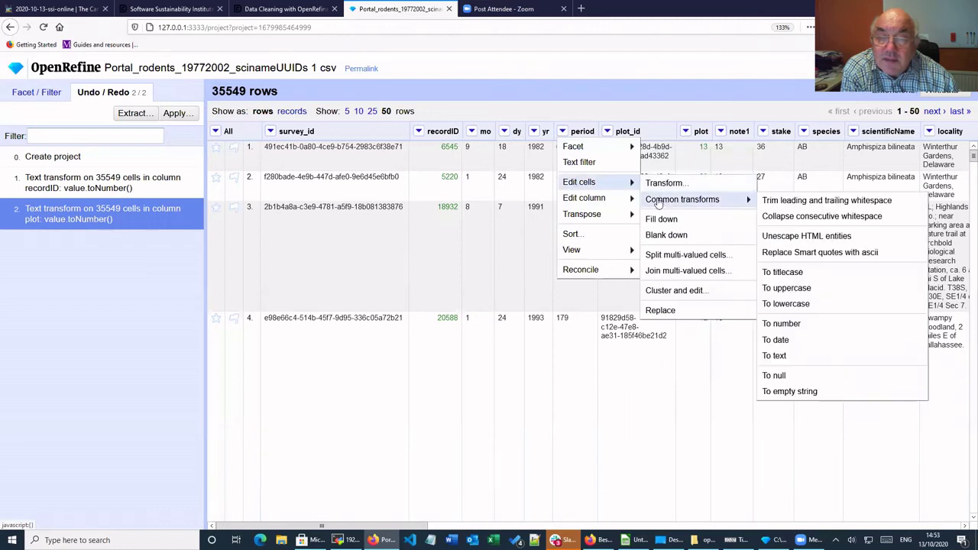
mouse_move(566, 201)
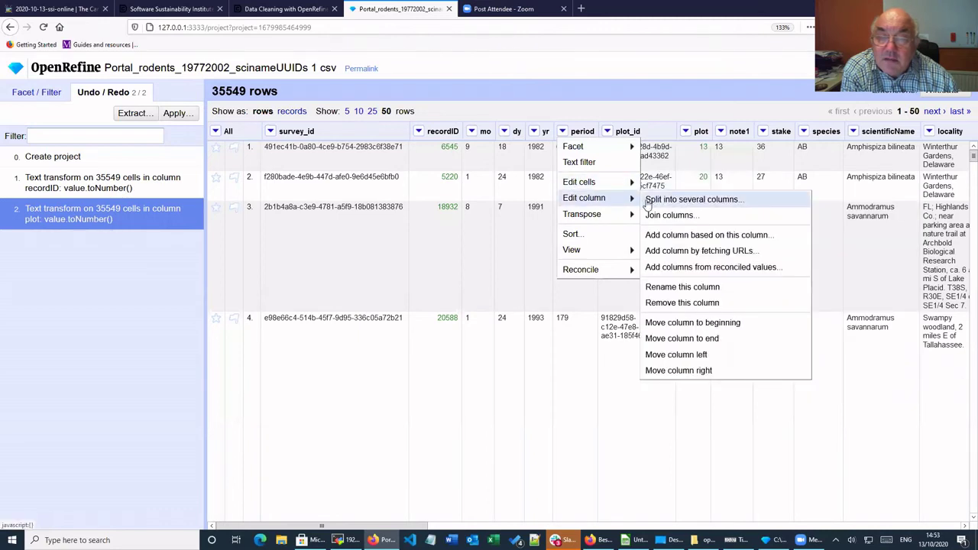
mouse_move(616, 182)
mouse_move(657, 200)
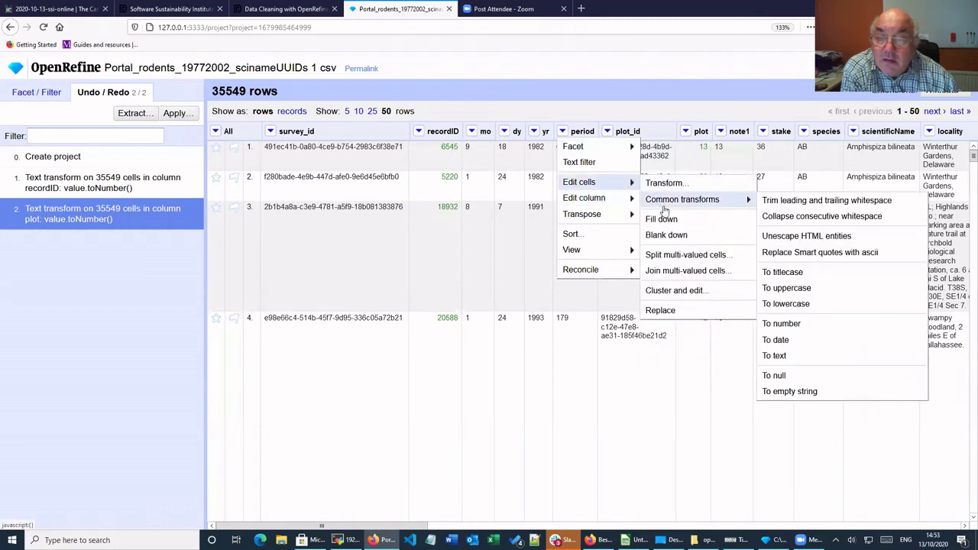
left_click(780, 324)
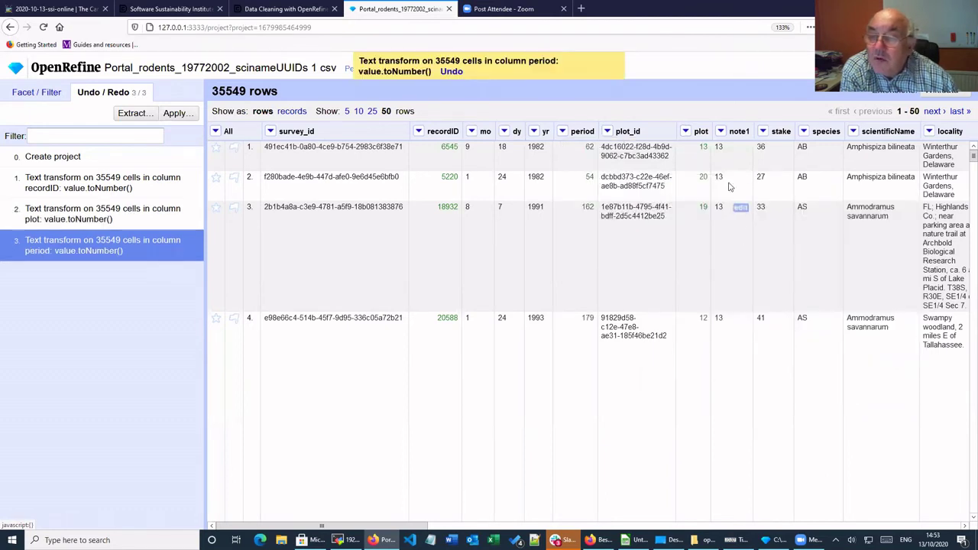
Step: Convert the stake column's cells to numbers with the common transform
left_click(761, 134)
mouse_move(780, 183)
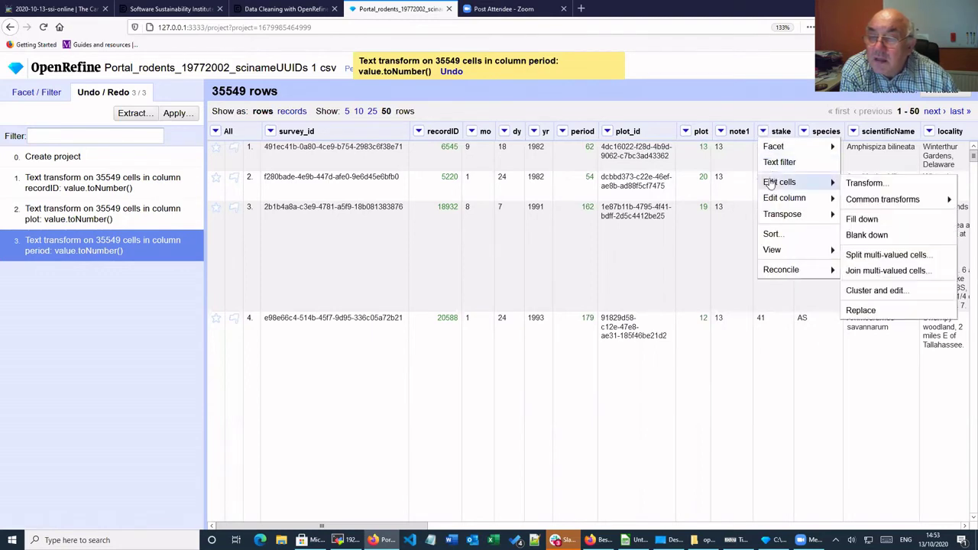
mouse_move(850, 200)
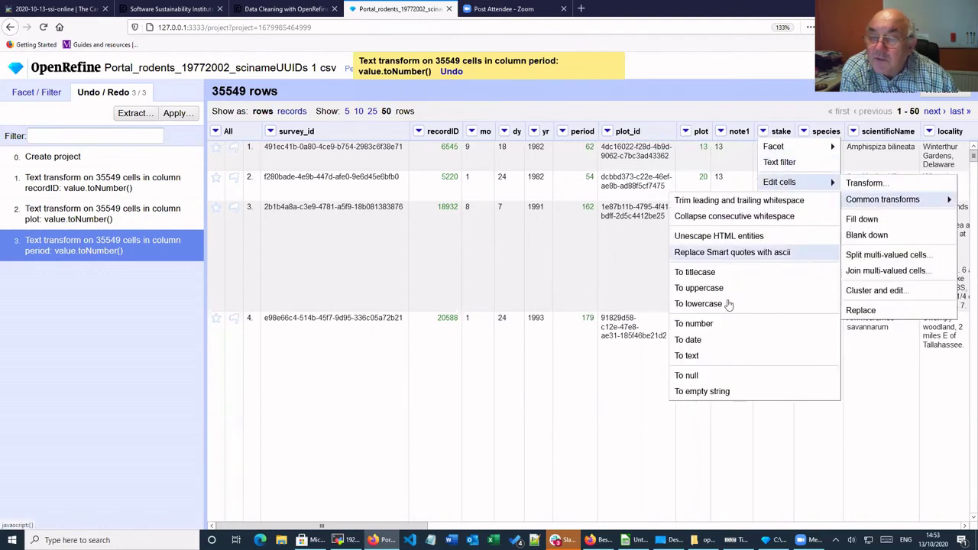
left_click(692, 324)
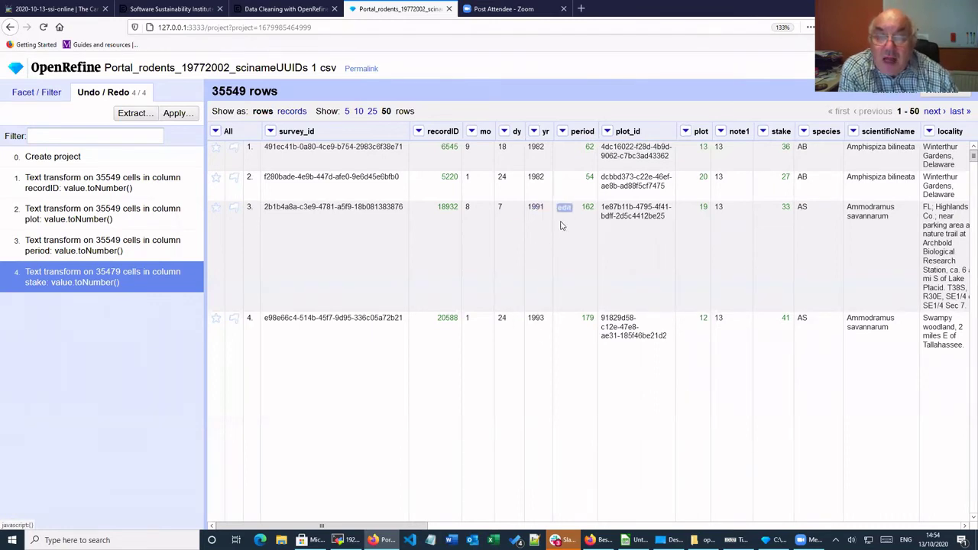
Step: Add a numeric facet on the period column and try its range at 180 to 300 before restoring the full range
left_click(562, 133)
mouse_move(575, 148)
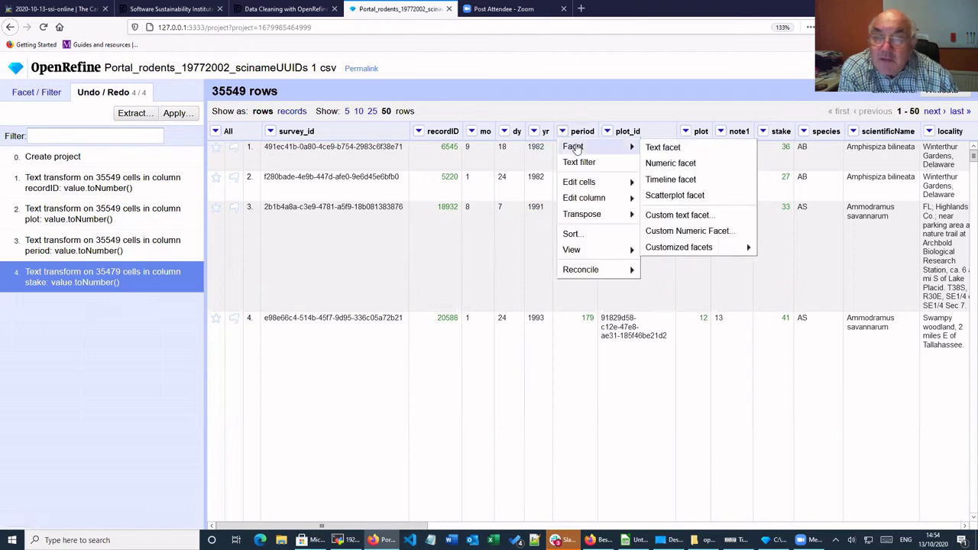
left_click(670, 164)
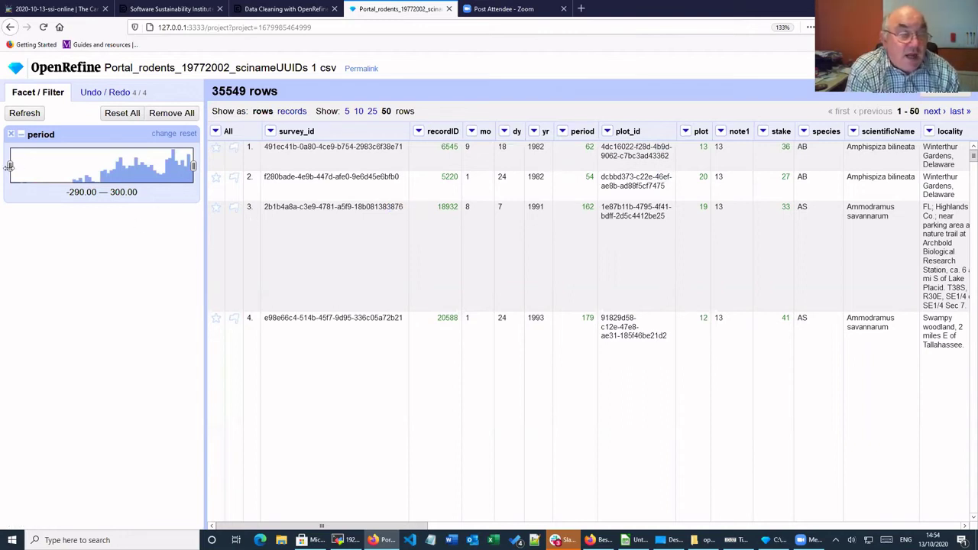
left_click_drag(10, 167, 155, 165)
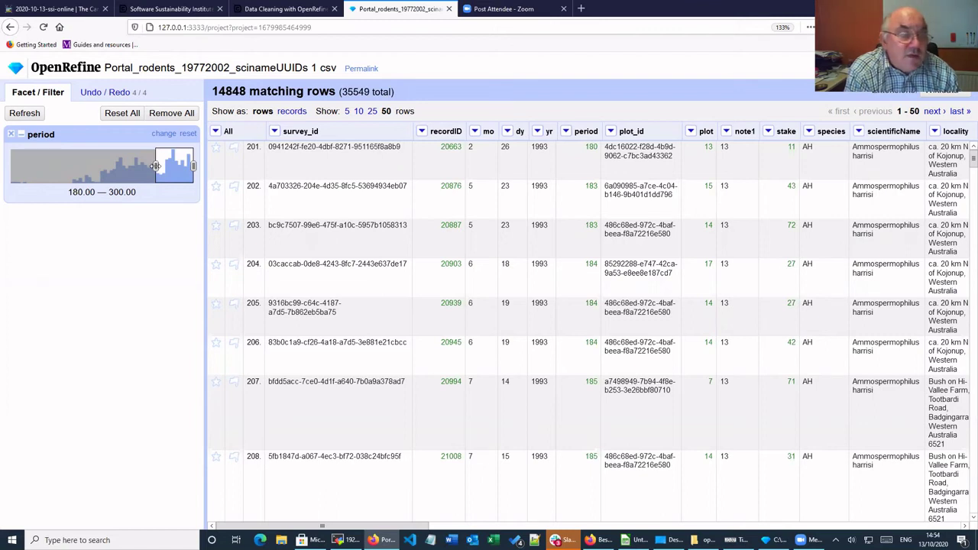
left_click_drag(155, 166, 11, 166)
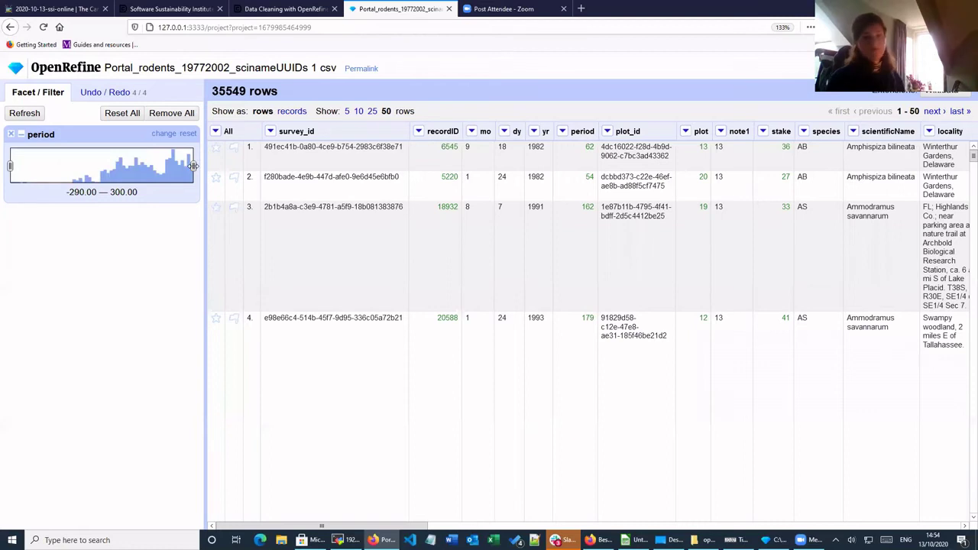
Step: Examine the rows with period values from -290 to 0 using the numeric facet, and remove the facet
left_click_drag(193, 166, 100, 178)
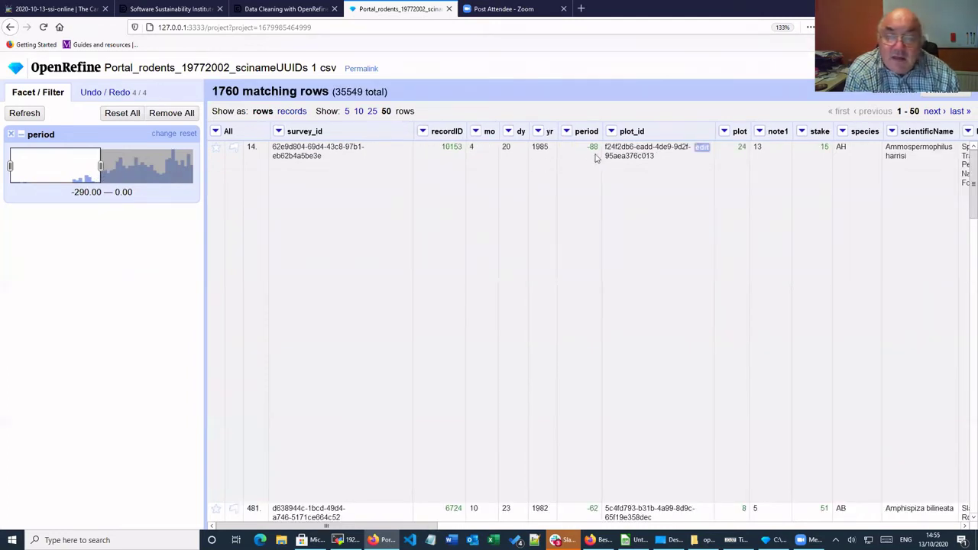
scroll(585, 162, "down", 3)
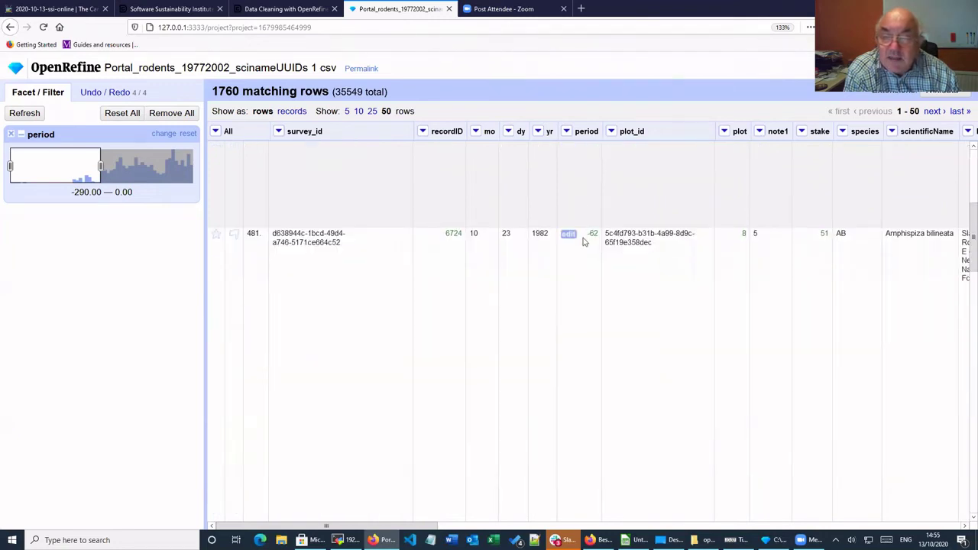
scroll(584, 240, "down", 5)
scroll(583, 241, "down", 2)
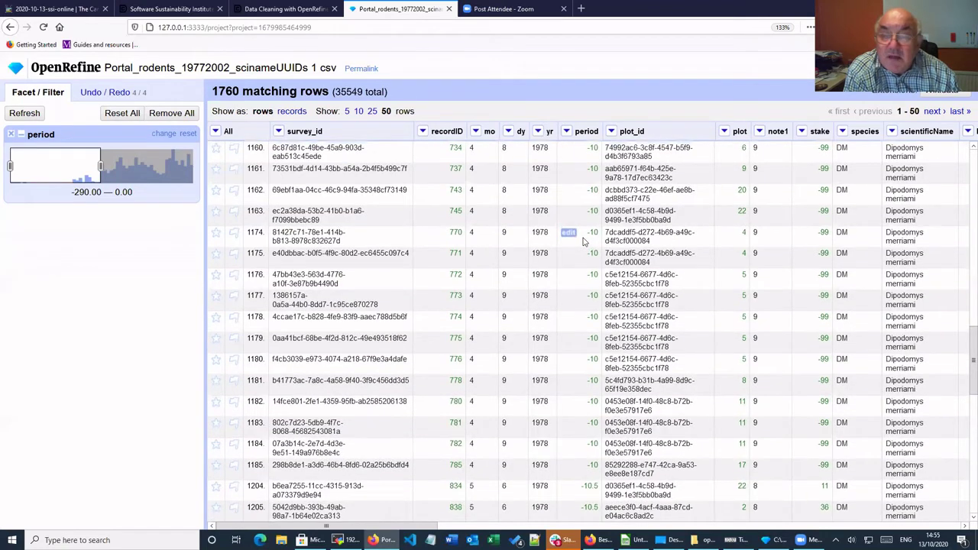
scroll(583, 237, "up", 5)
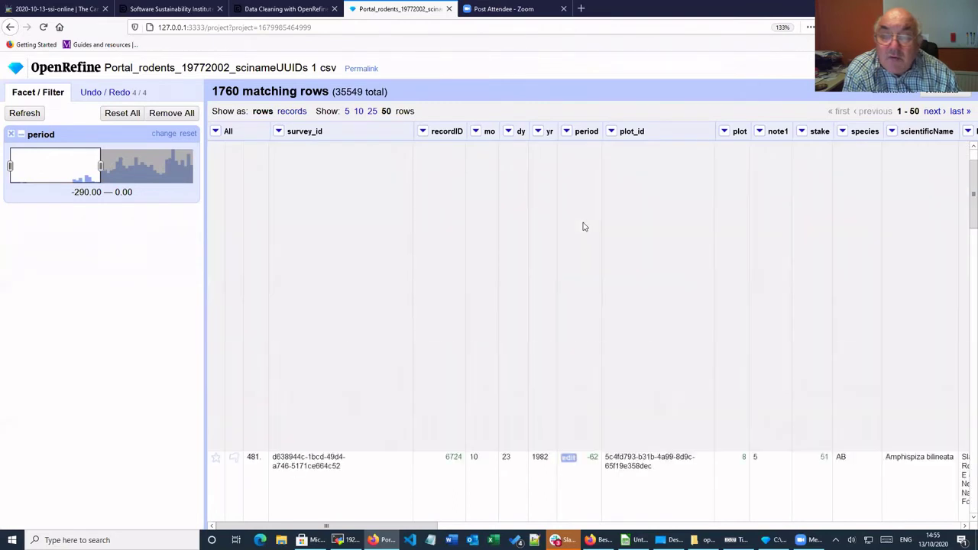
scroll(583, 227, "up", 1)
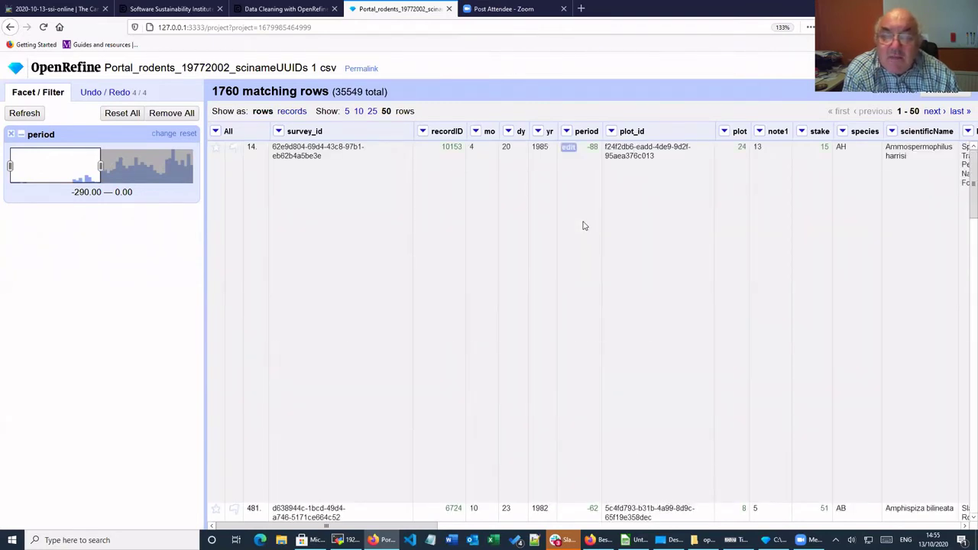
scroll(580, 227, "down", 5)
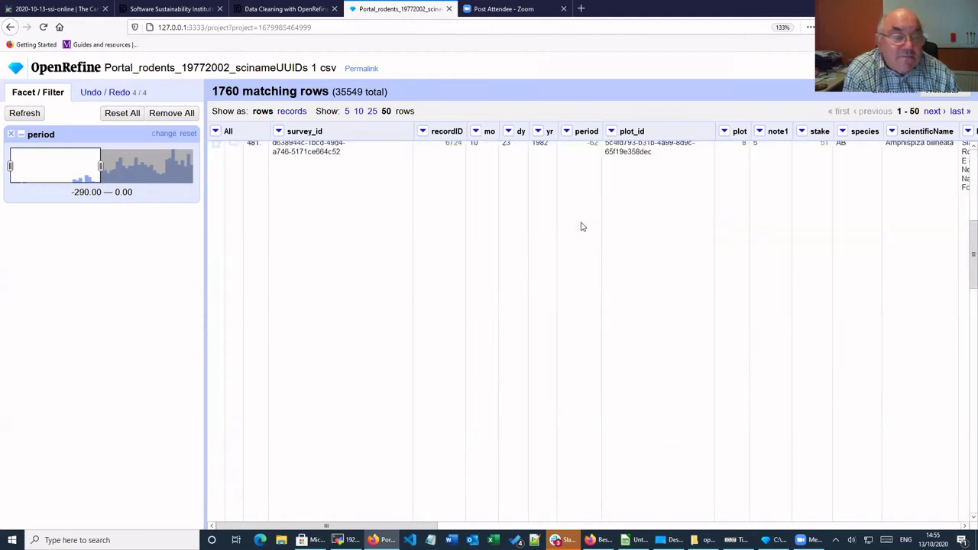
scroll(576, 227, "up", 4)
scroll(577, 227, "up", 1)
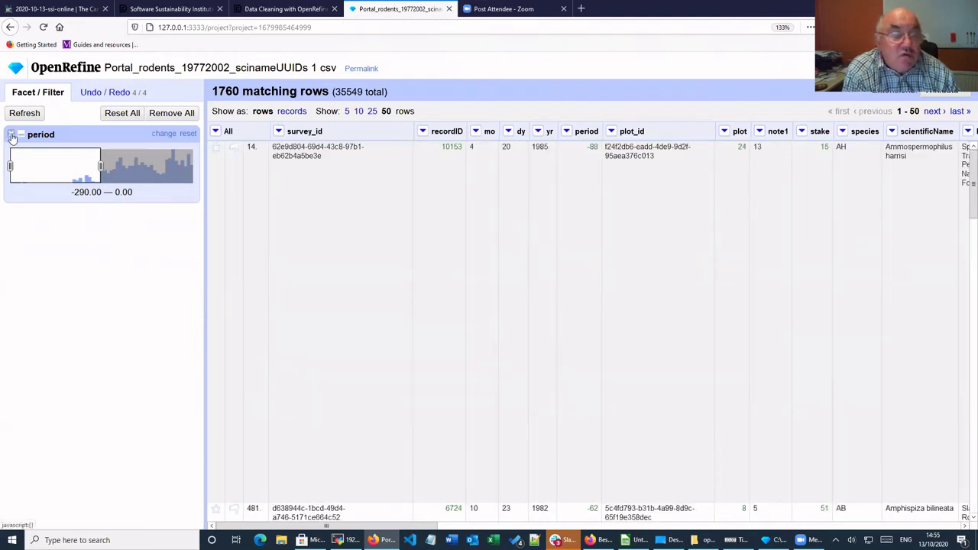
left_click(11, 135)
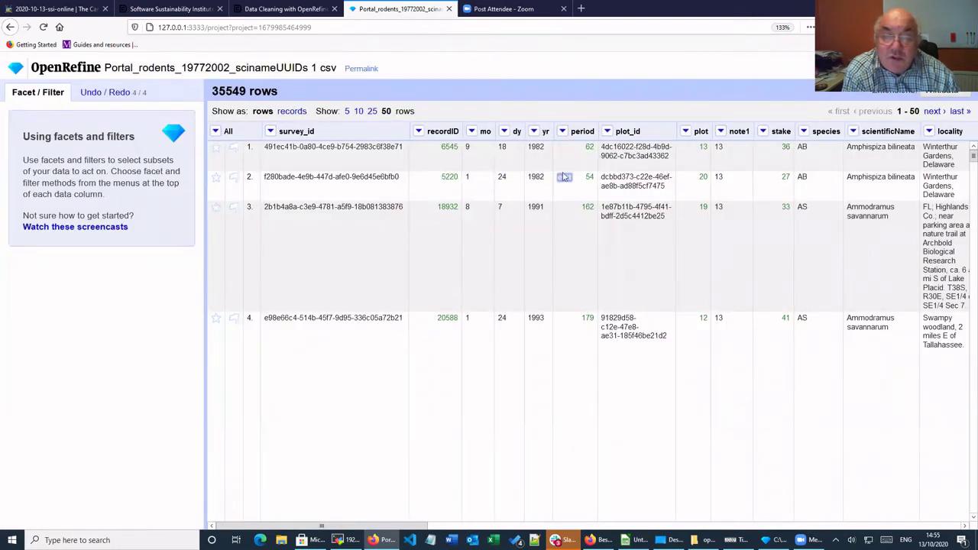
Step: Add a numeric facet on the recordID column
left_click(419, 133)
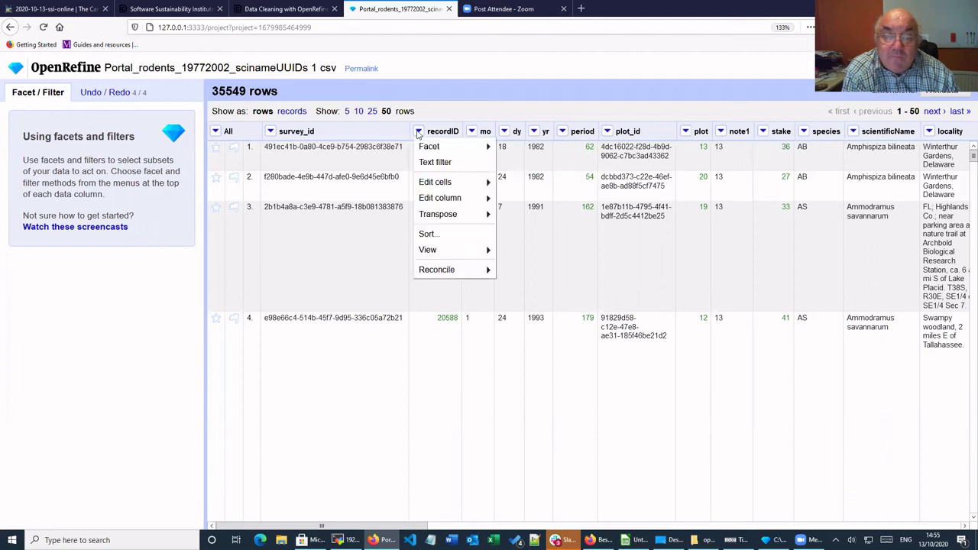
left_click(419, 133)
left_click(419, 133)
mouse_move(428, 148)
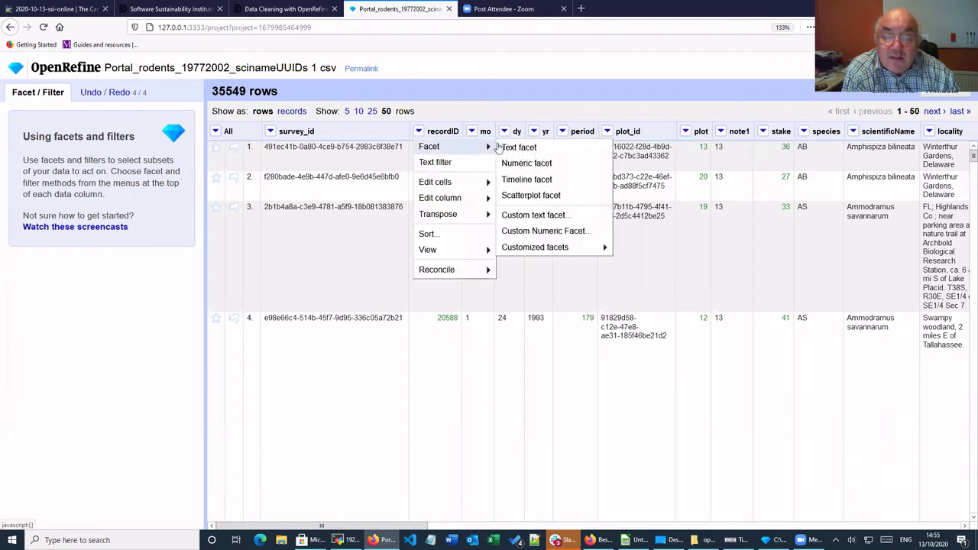
left_click(526, 164)
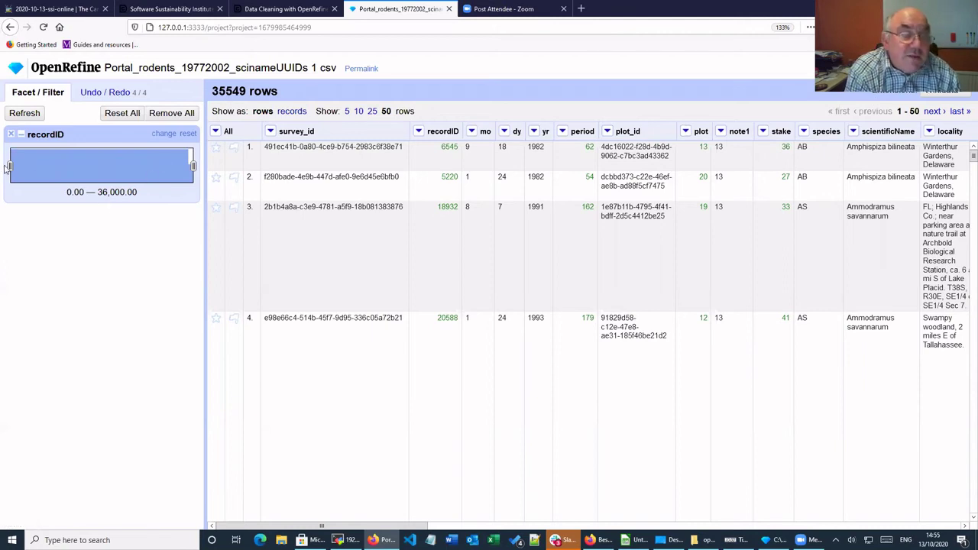
mouse_move(474, 183)
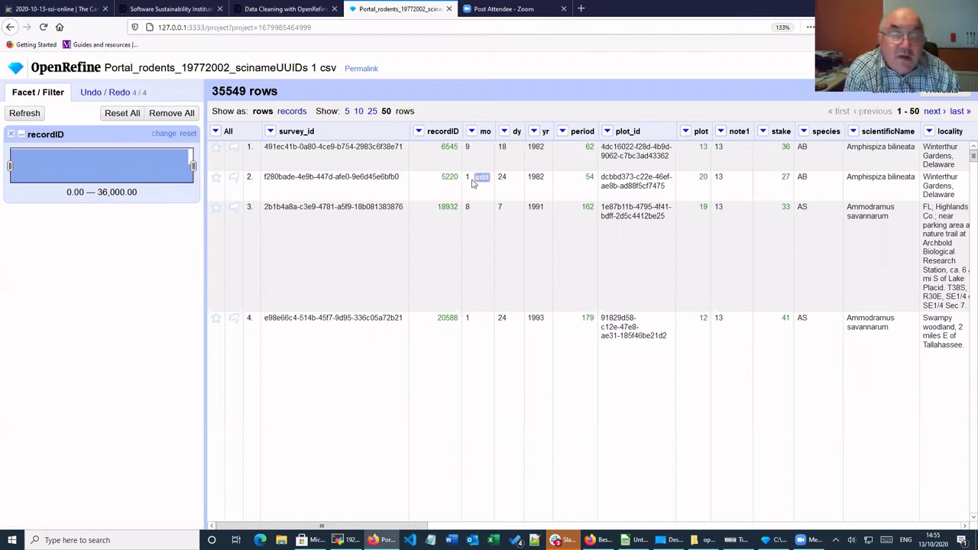
Step: Remove the recordID facet and add a numeric facet on the plot column
left_click(11, 135)
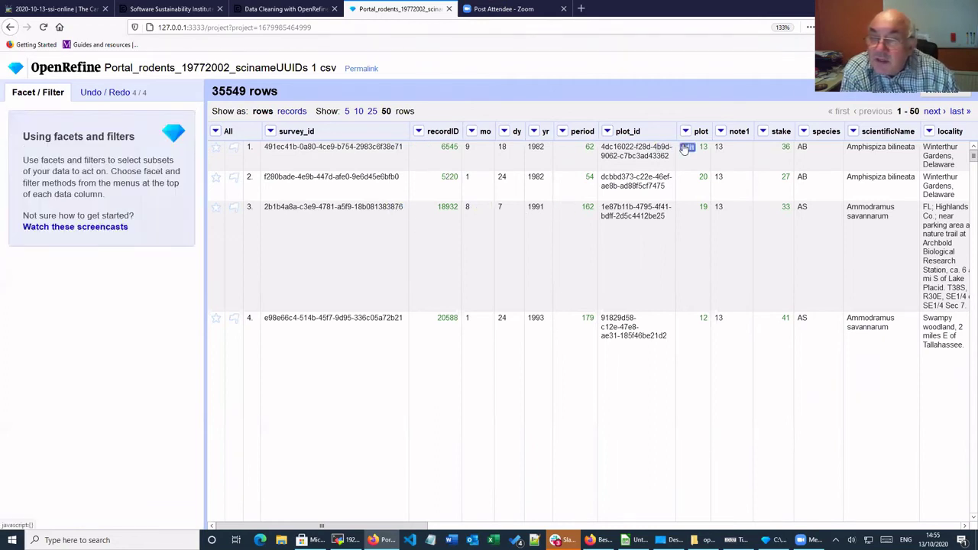
left_click(686, 131)
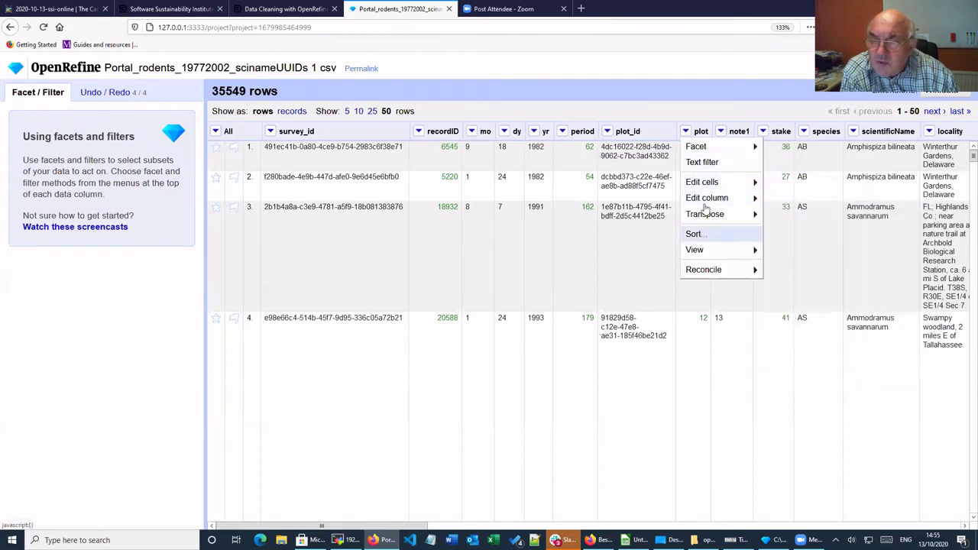
mouse_move(694, 149)
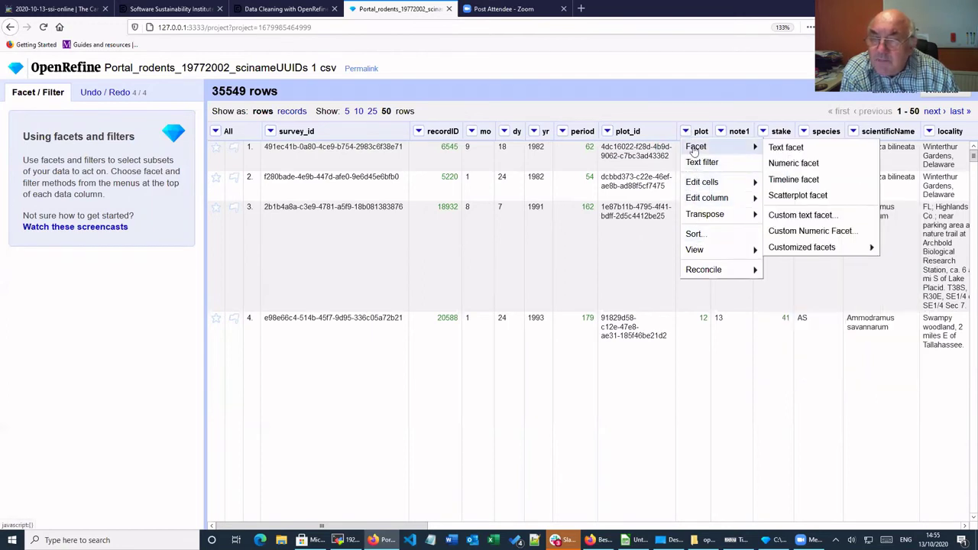
left_click(783, 163)
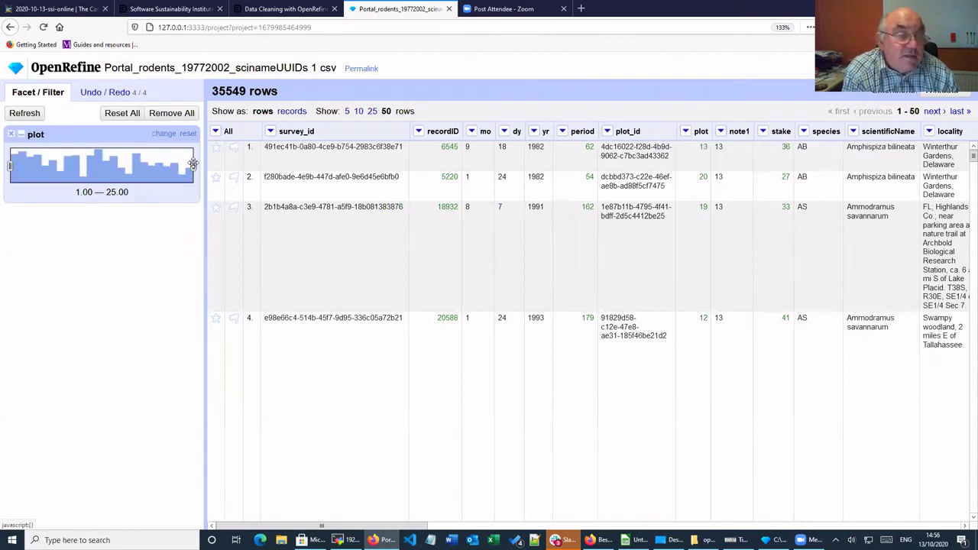
Step: Narrow the plot facet's range to 17 to 18 to view those rows, and remove the facet
left_click_drag(194, 165, 139, 165)
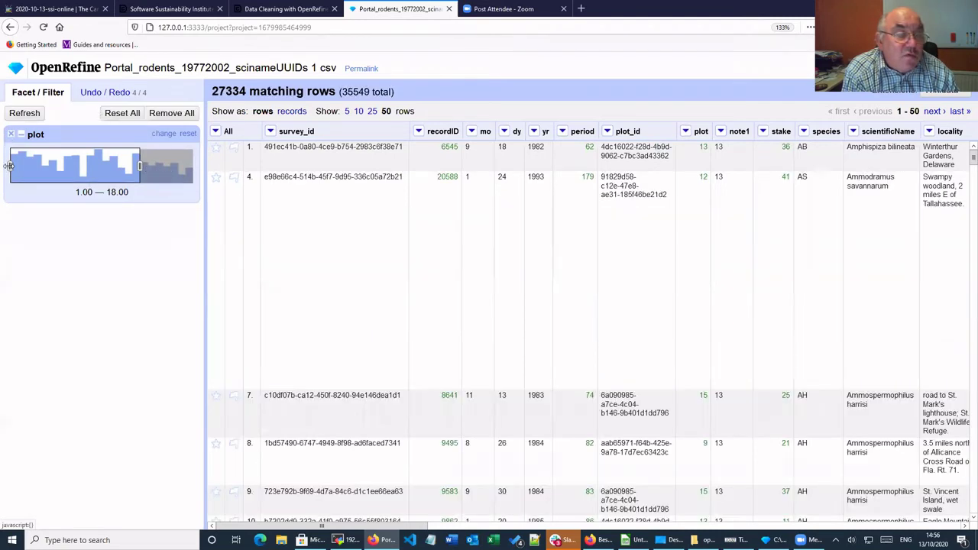
left_click_drag(72, 160, 137, 166)
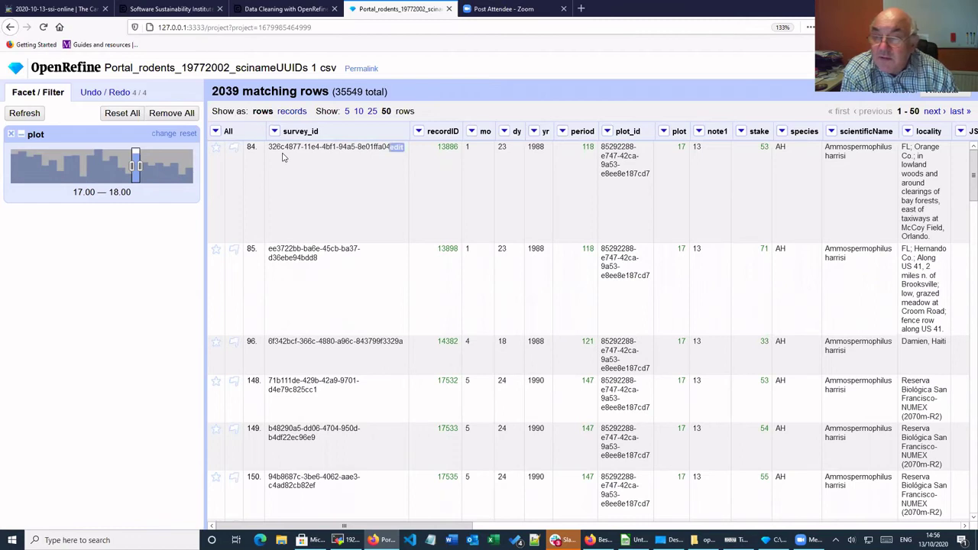
left_click(10, 136)
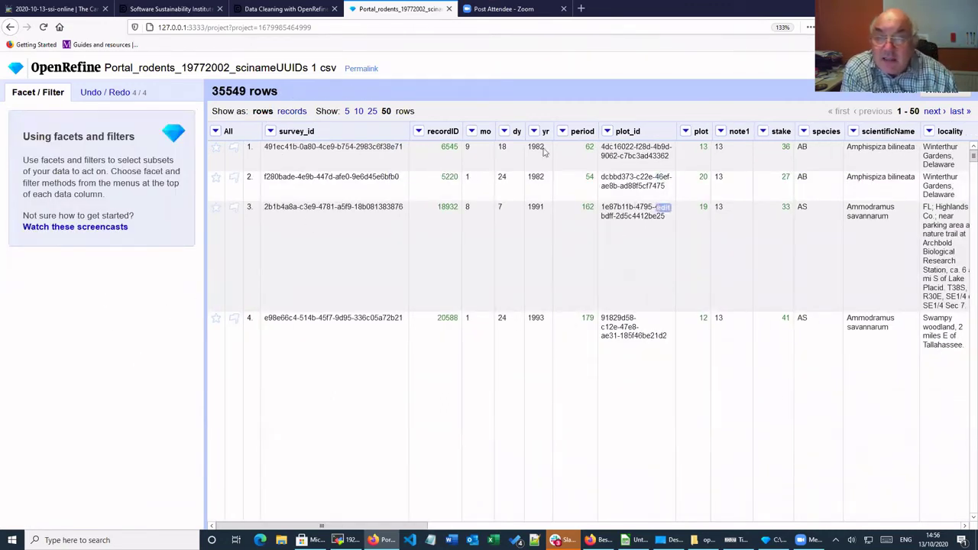
Step: Open the scatterplot matrix for the recordID column and add the recordID versus period plot as a facet
mouse_move(608, 192)
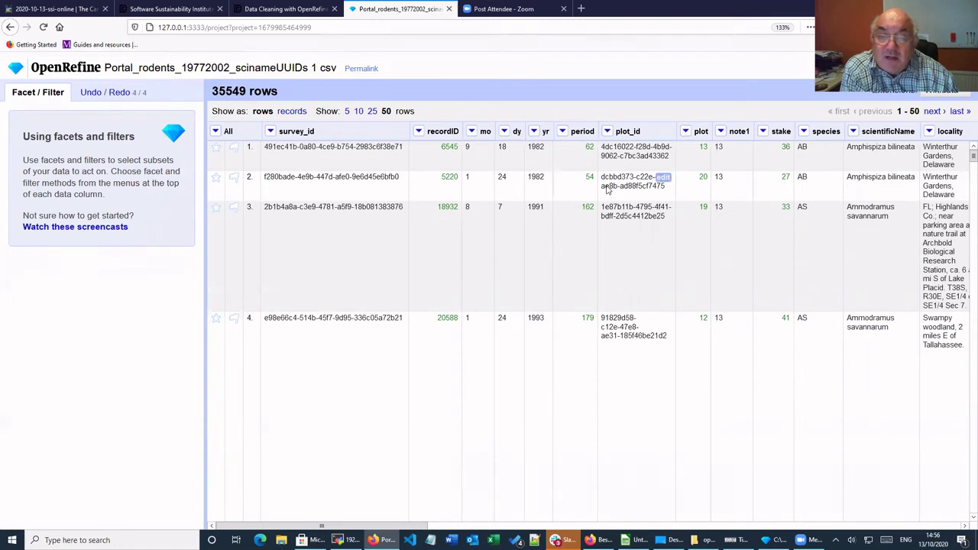
left_click(418, 133)
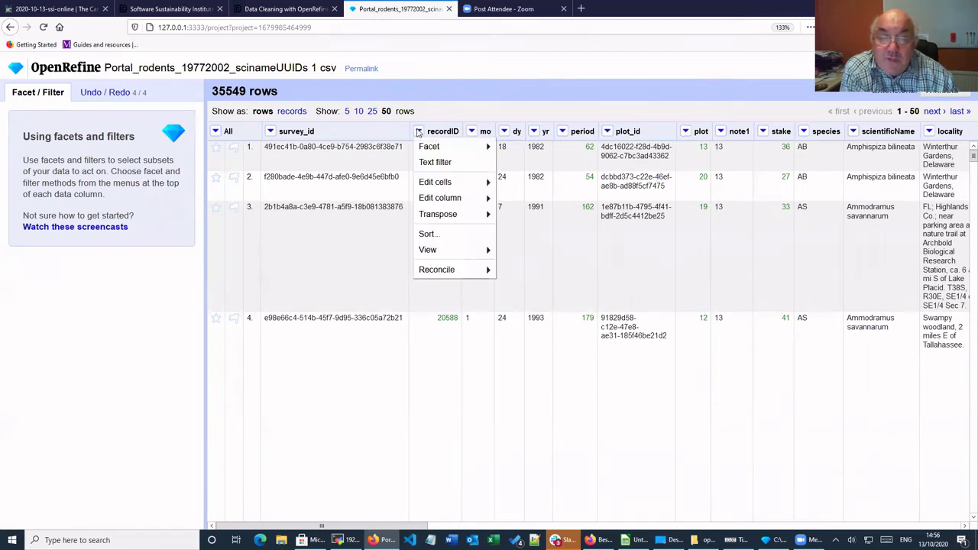
mouse_move(430, 149)
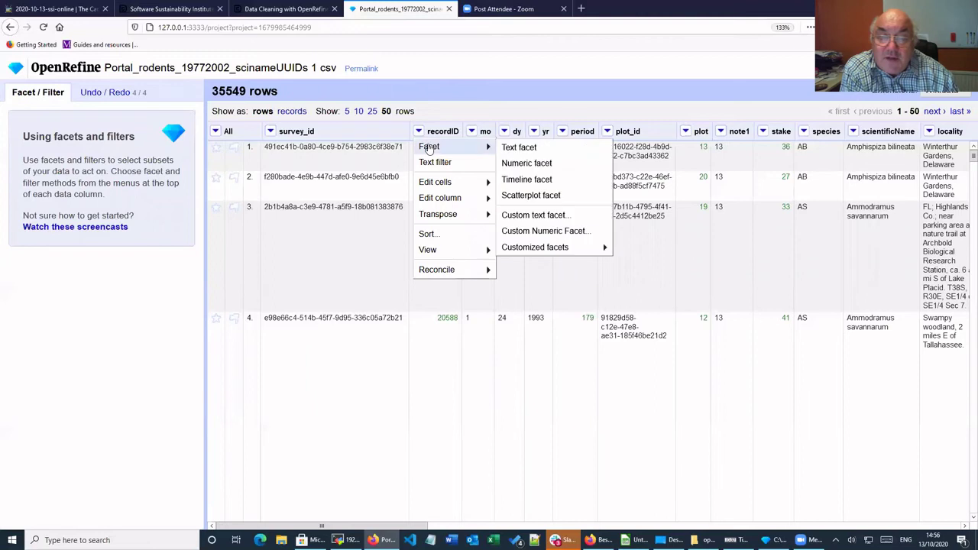
left_click(530, 196)
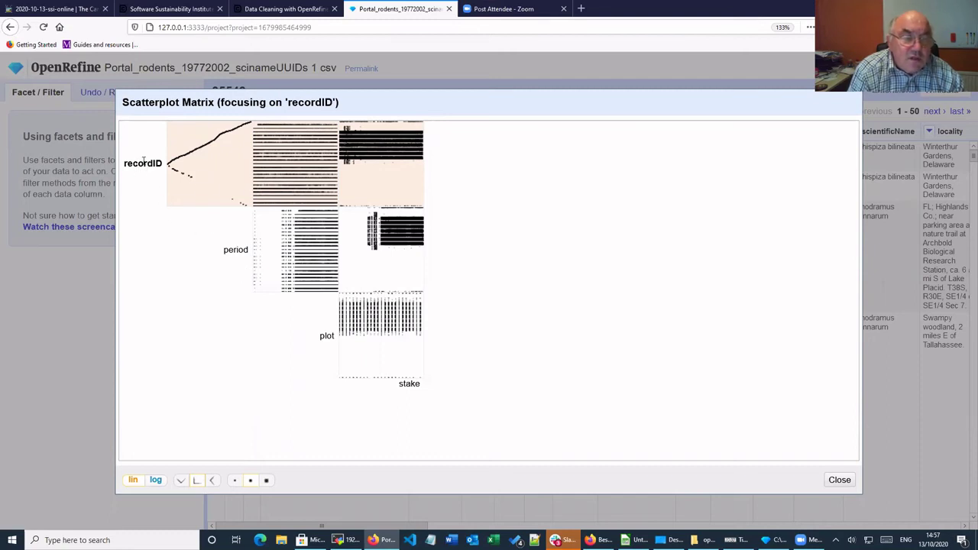
left_click(227, 169)
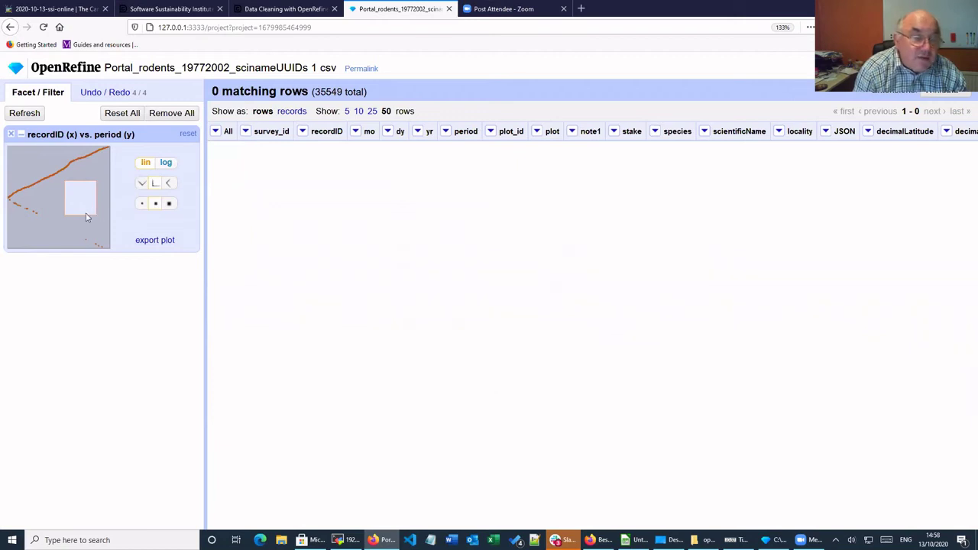
Step: Set the recordID versus period scatterplot to the largest dot size and inspect the rows of its isolated low-period dot, clearing the selections
left_click(33, 234)
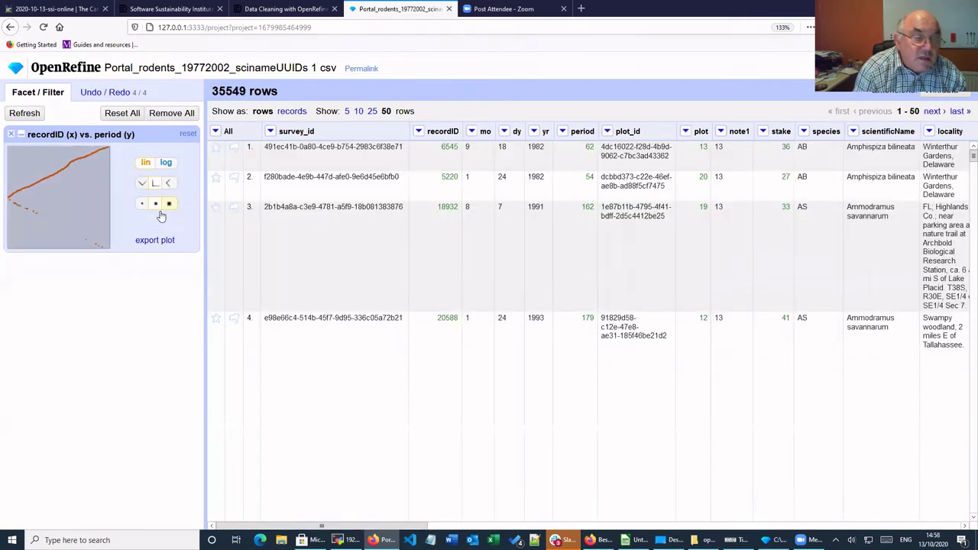
left_click(169, 205)
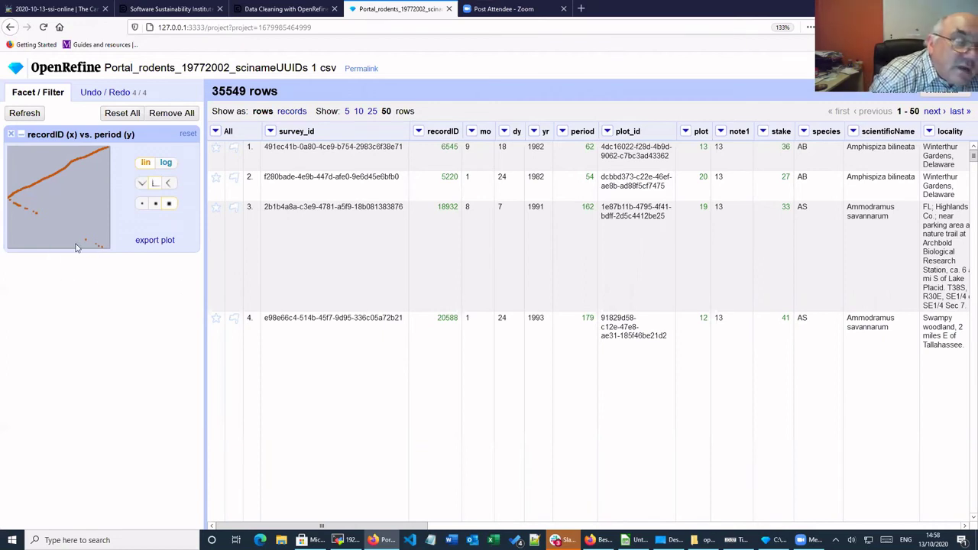
left_click_drag(78, 244, 90, 240)
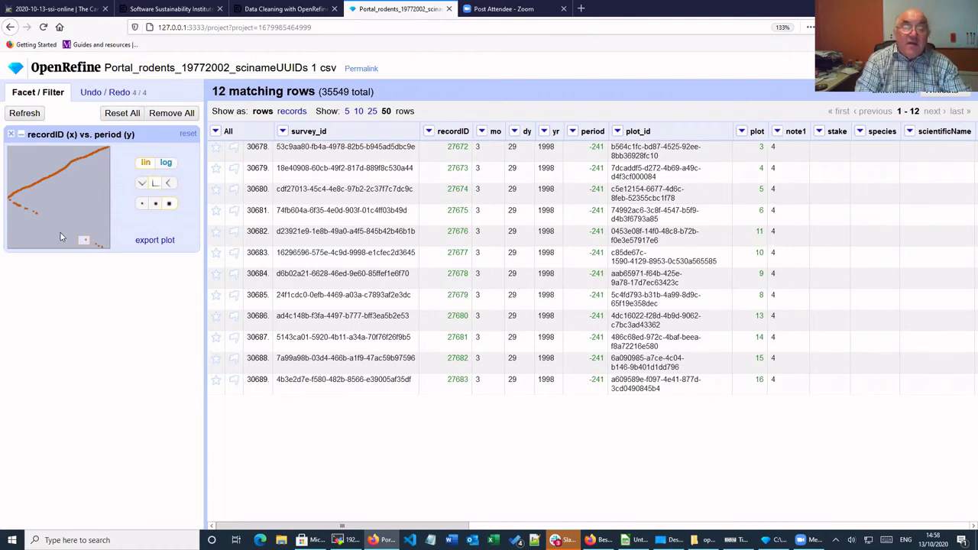
left_click(90, 203)
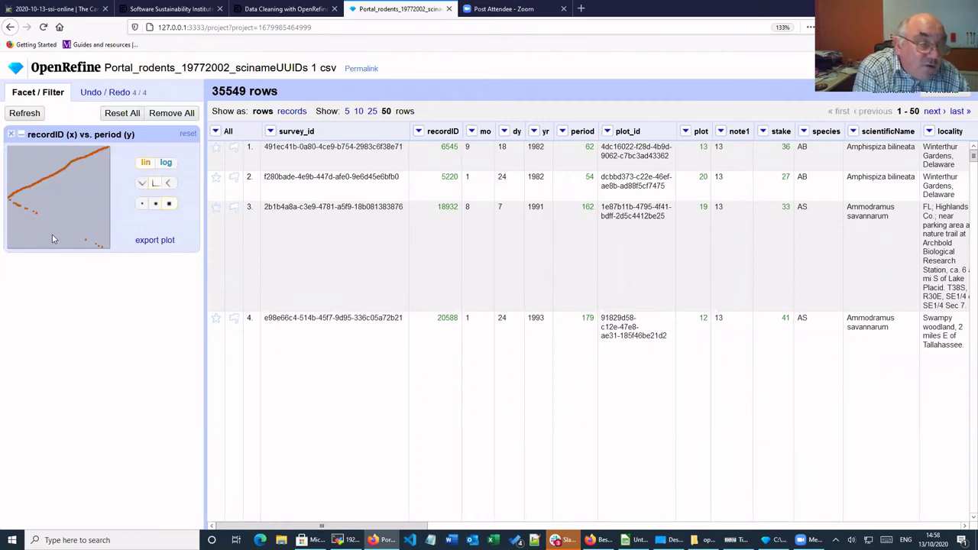
Step: Compare rectangle selections in the scatterplot over empty areas and over the isolated low-period dot
left_click_drag(57, 241, 83, 212)
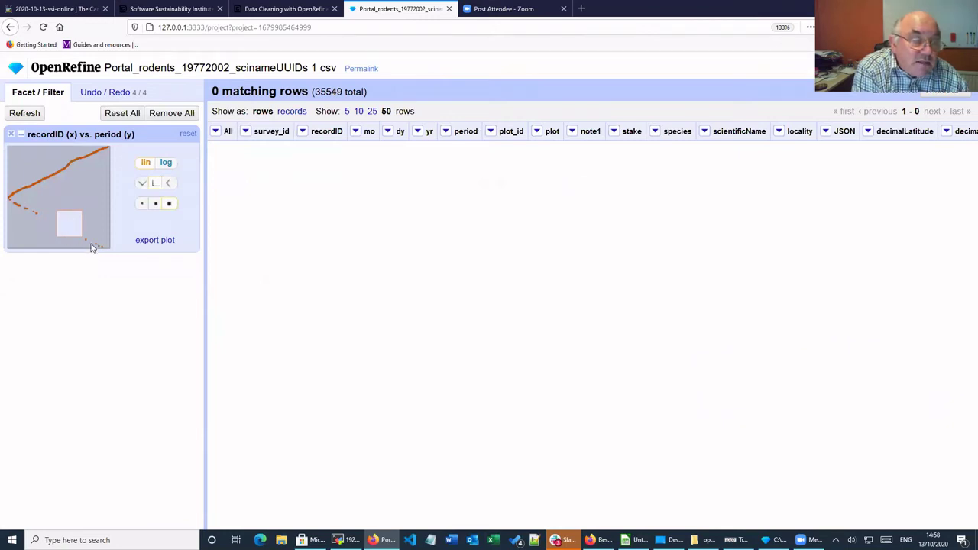
mouse_move(90, 246)
left_mouse_down()
mouse_move(98, 243)
mouse_move(78, 234)
left_mouse_up()
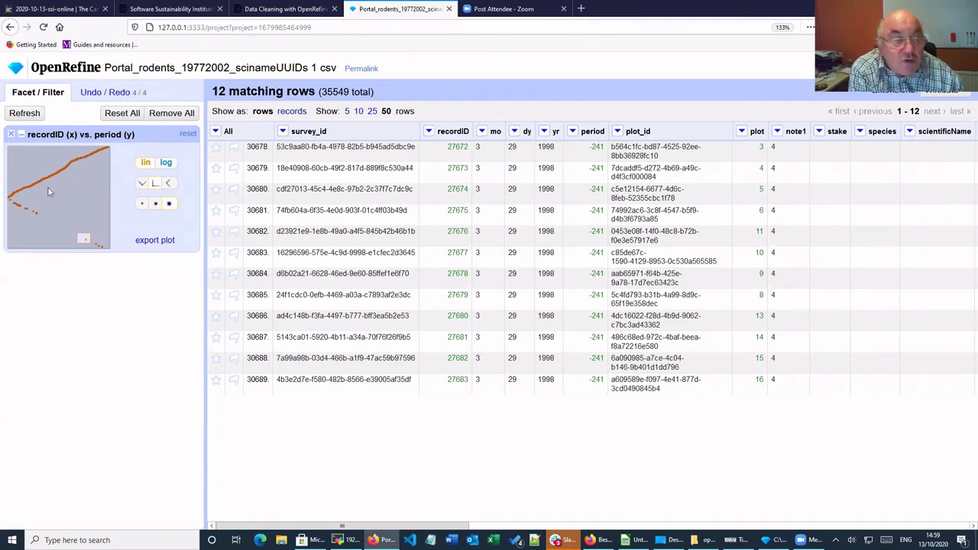
left_click(22, 157)
left_click_drag(28, 171, 28, 168)
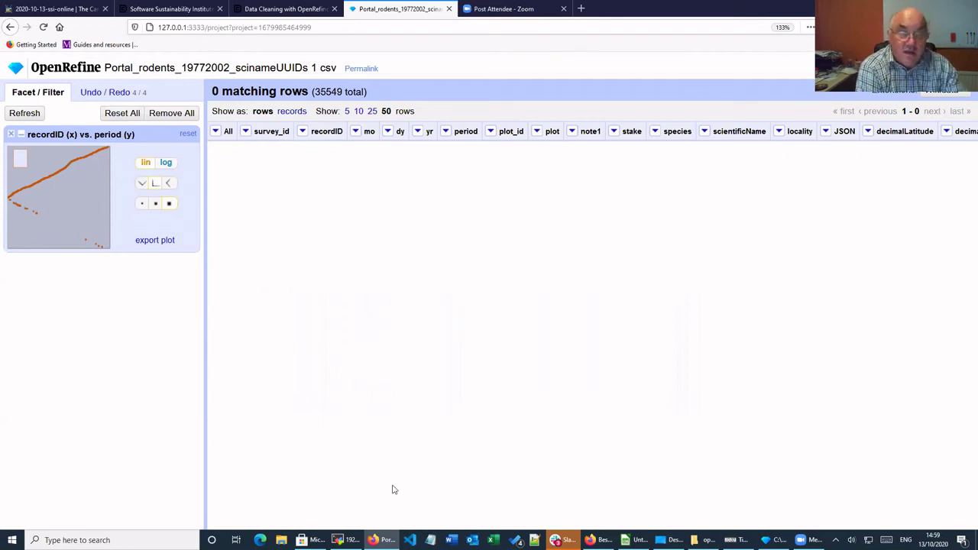
Step: Switch to the Data Carpentry lesson page and read its numeric facet, scatterplot facet and column pair exercises
mouse_move(380, 540)
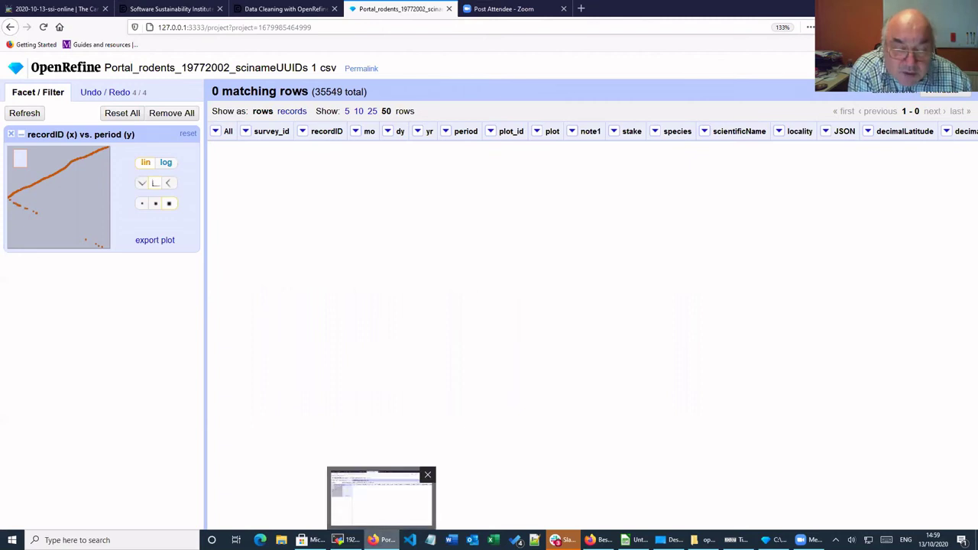
left_click(277, 11)
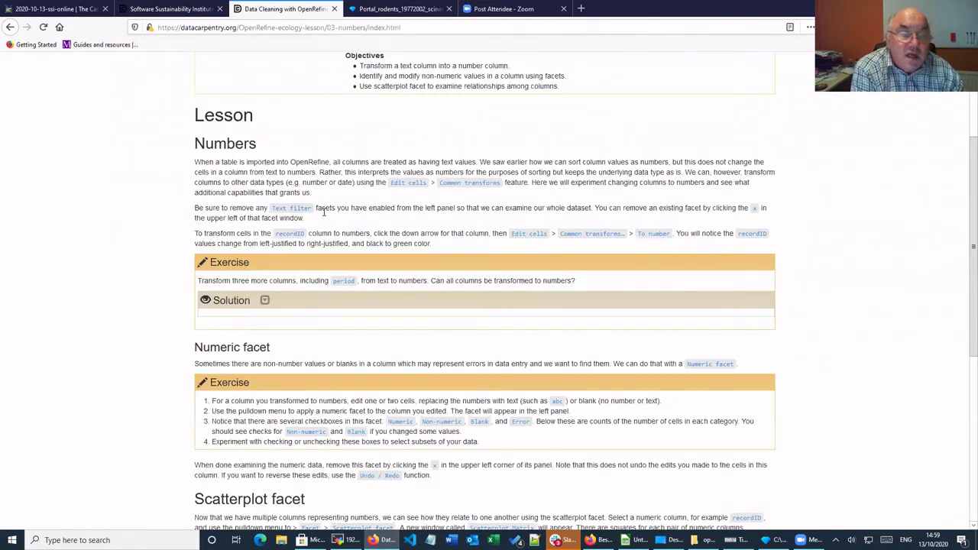
scroll(324, 211, "down", 2)
scroll(324, 212, "down", 2)
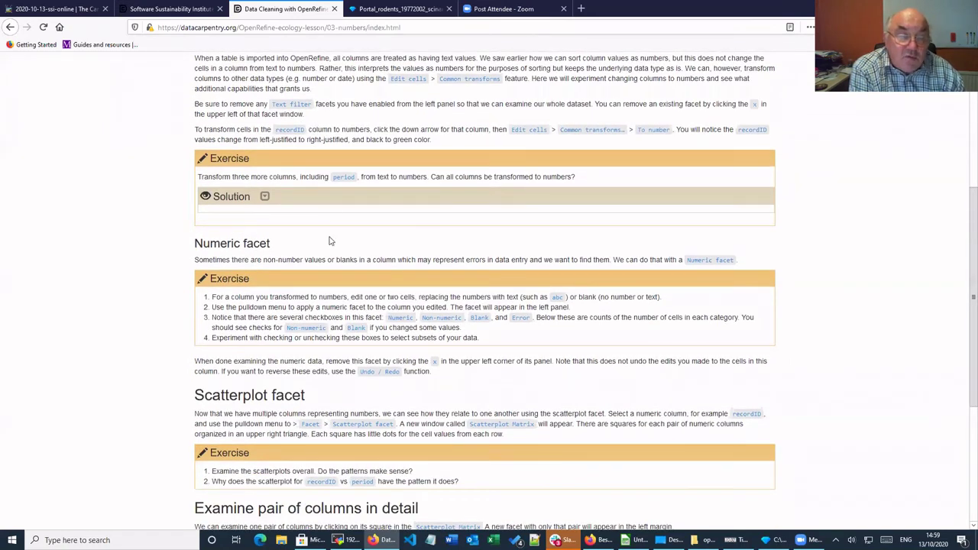
scroll(330, 240, "down", 1)
scroll(330, 240, "down", 3)
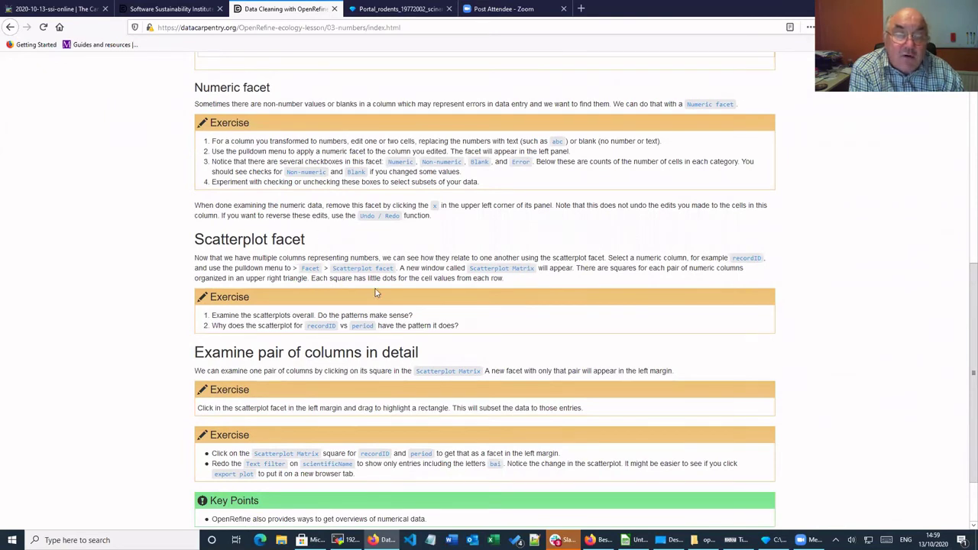
scroll(458, 281, "down", 2)
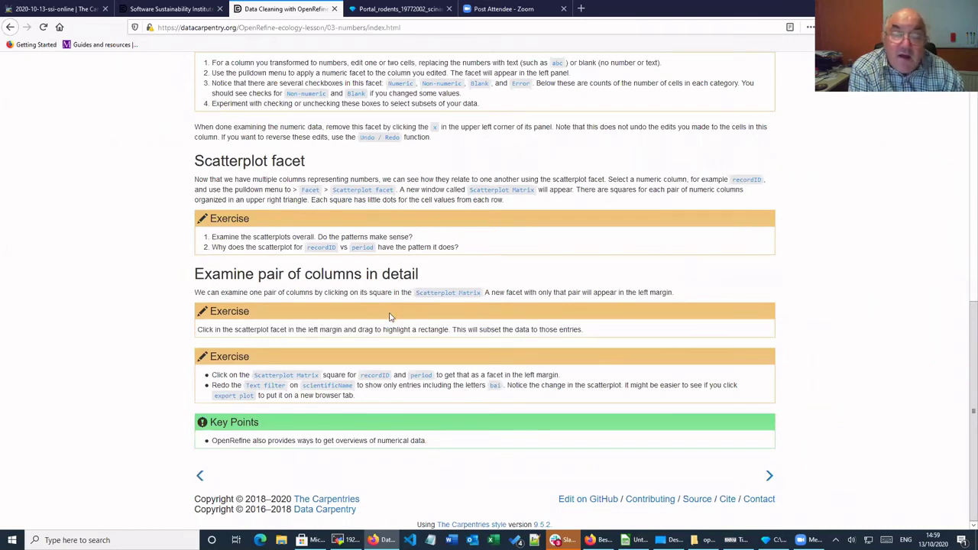
scroll(390, 317, "up", 5)
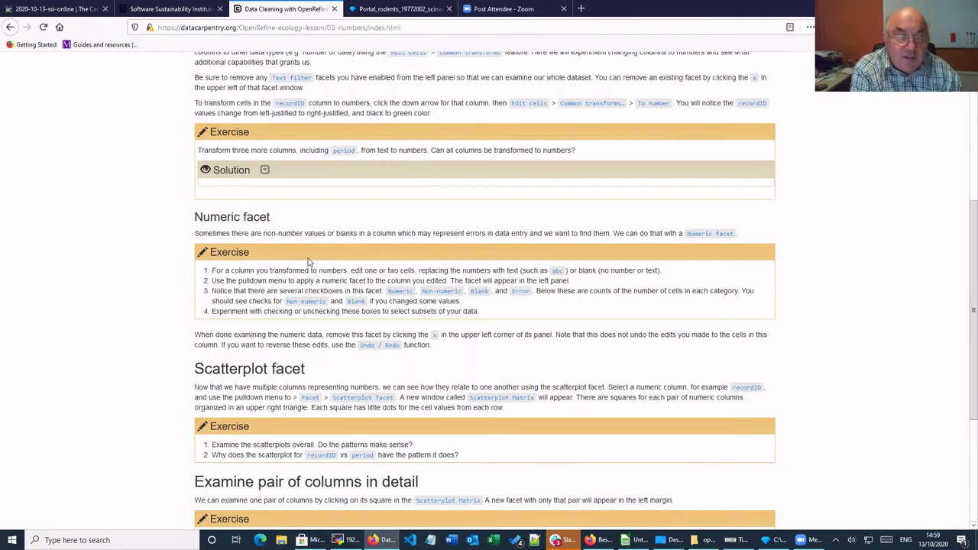
scroll(328, 286, "down", 4)
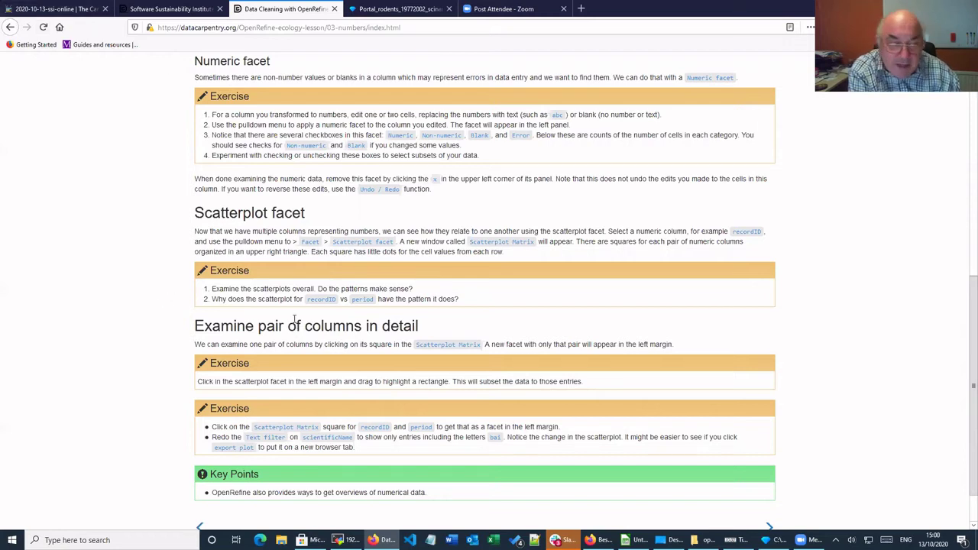
scroll(295, 325, "down", 2)
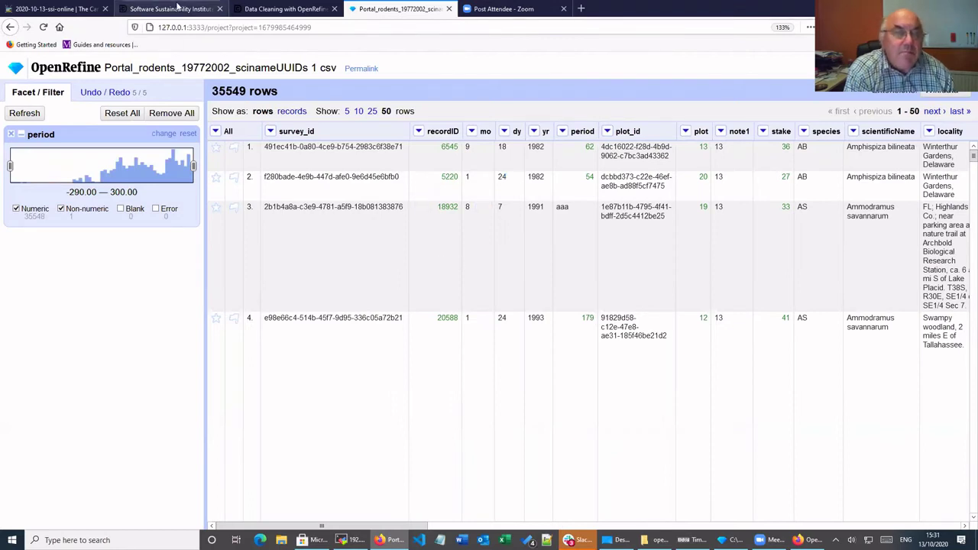
Step: Review the Numeric facet exercise in the Data Carpentry lesson and return to the rodents project in OpenRefine
left_click(271, 11)
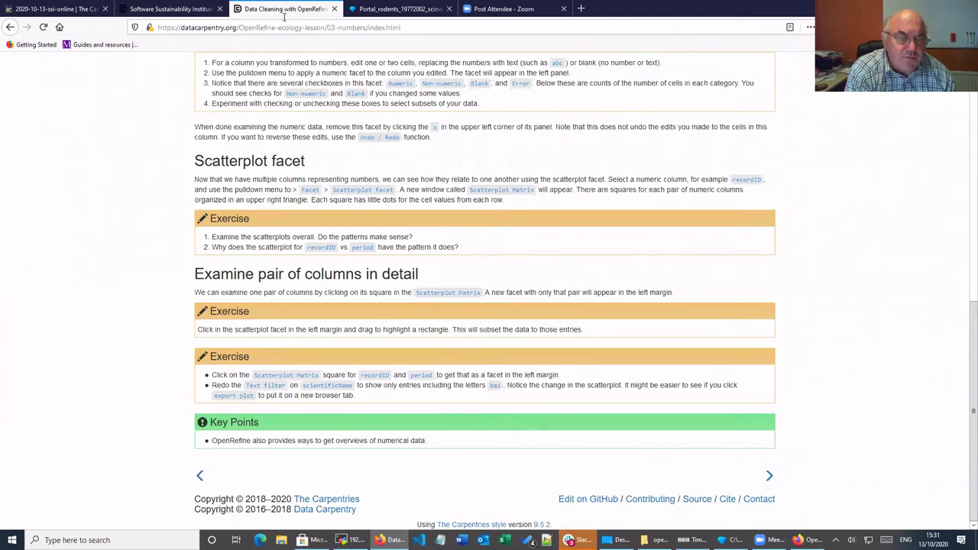
scroll(341, 201, "up", 3)
scroll(342, 201, "up", 1)
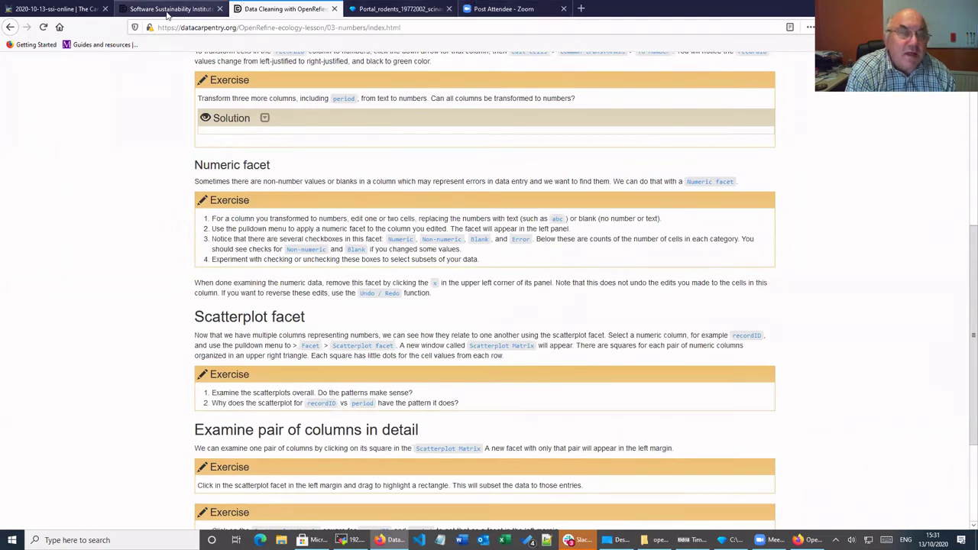
left_click(389, 12)
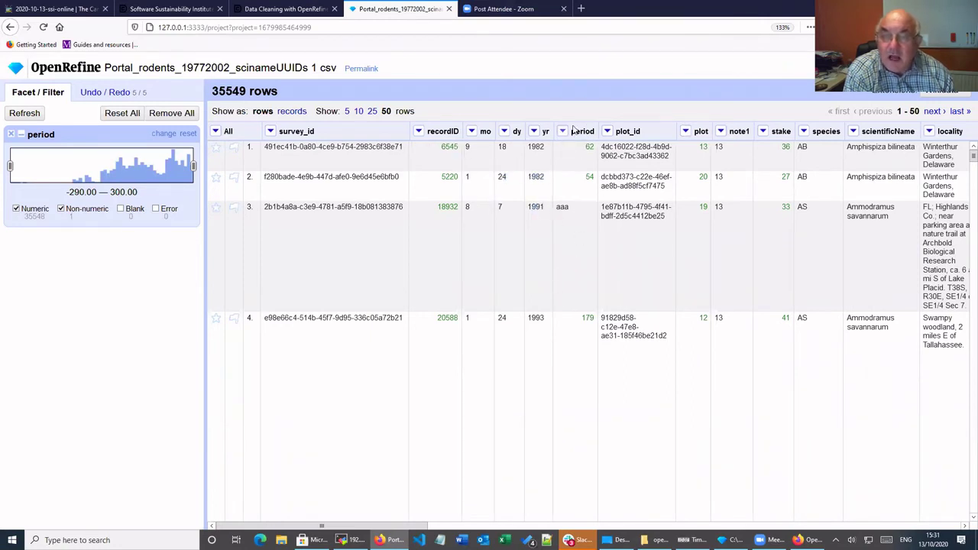
mouse_move(565, 214)
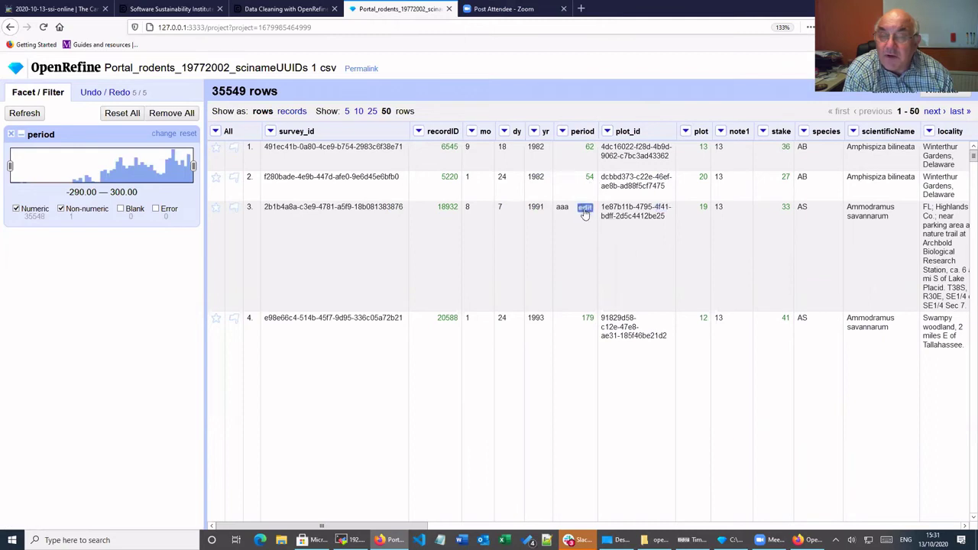
Step: Apply "aaa" as text in the period cell of row 3 and remove the existing period facet
left_click(584, 210)
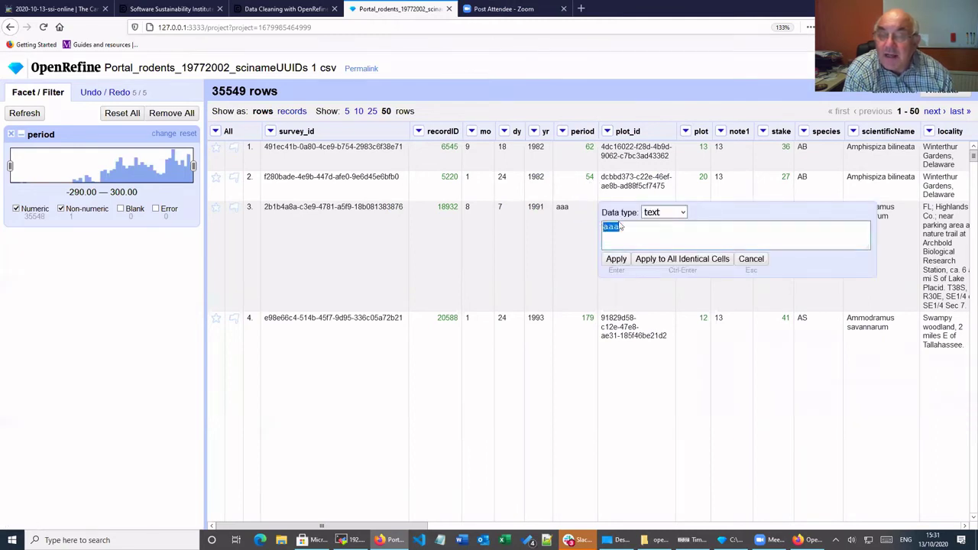
left_click(606, 261)
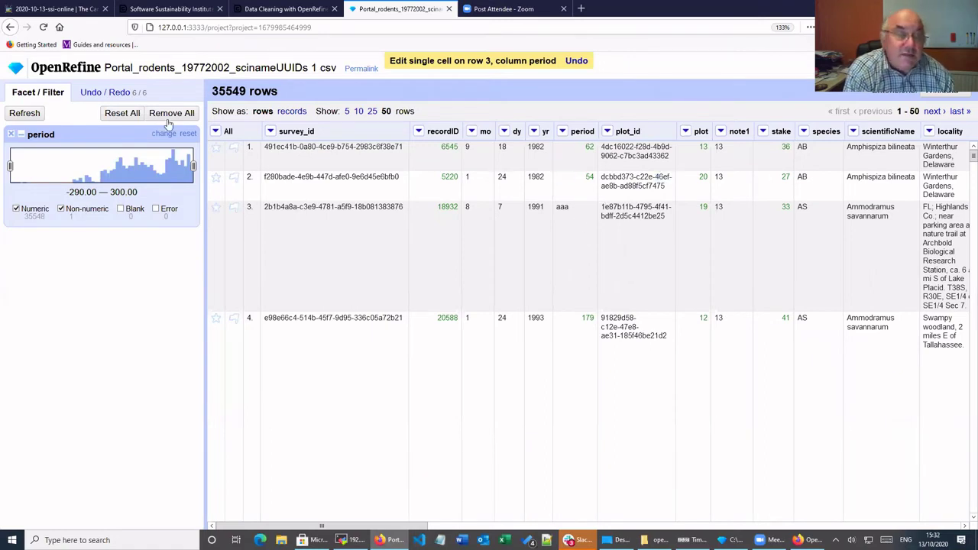
left_click(11, 135)
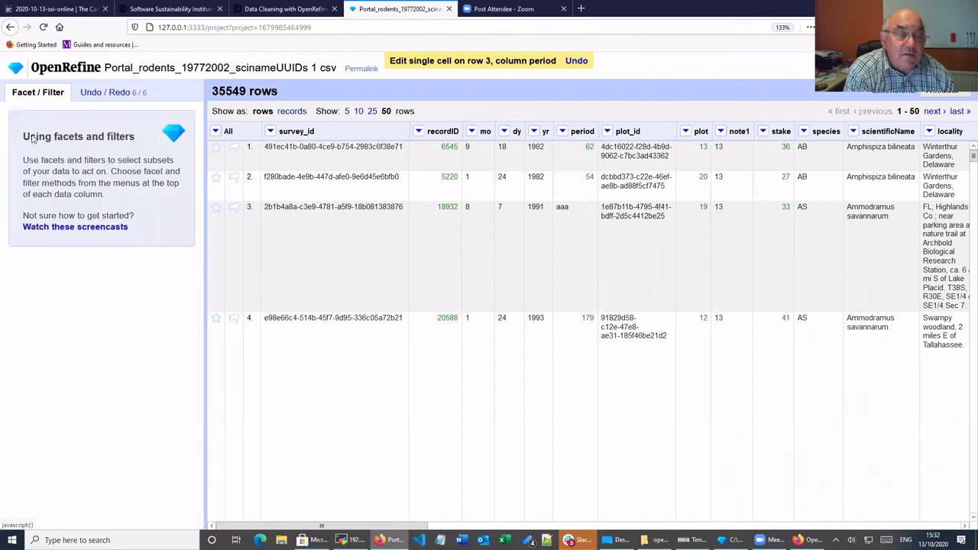
Step: Add a numeric facet on the period column and exclude numeric values so only non-numeric rows are listed
left_click(563, 133)
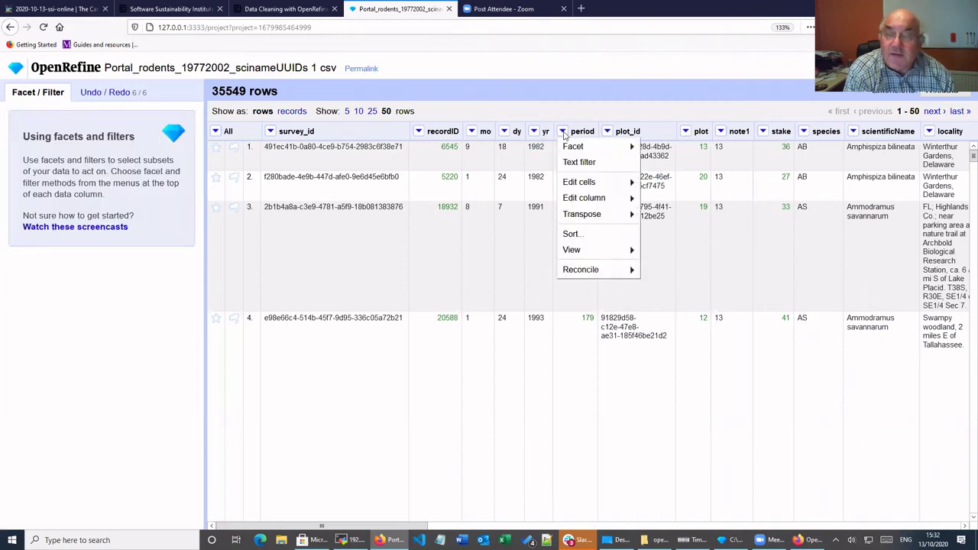
mouse_move(573, 146)
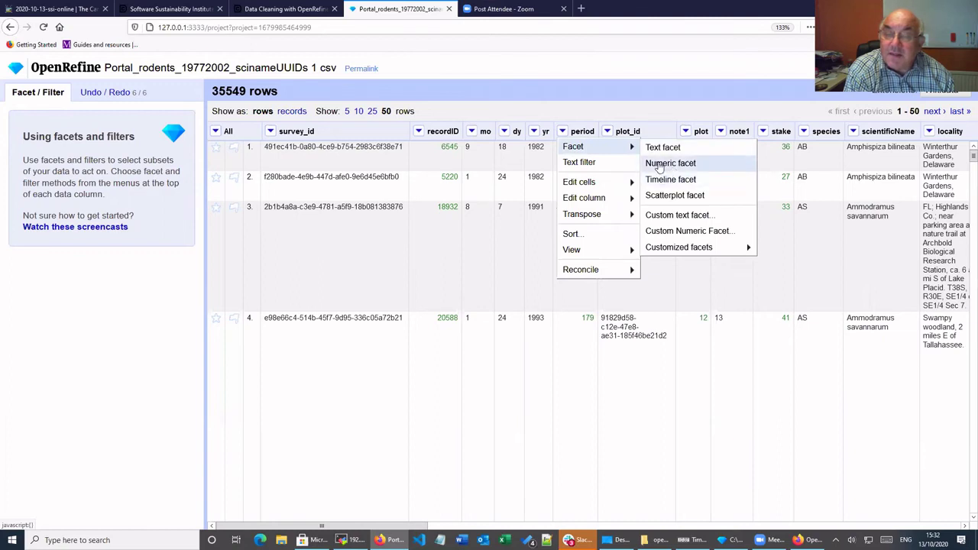
left_click(665, 163)
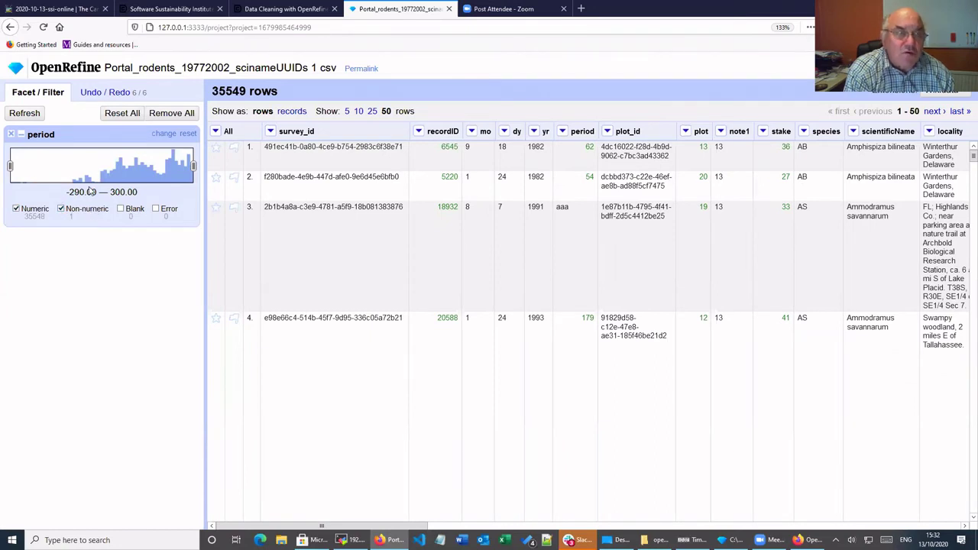
left_click(16, 209)
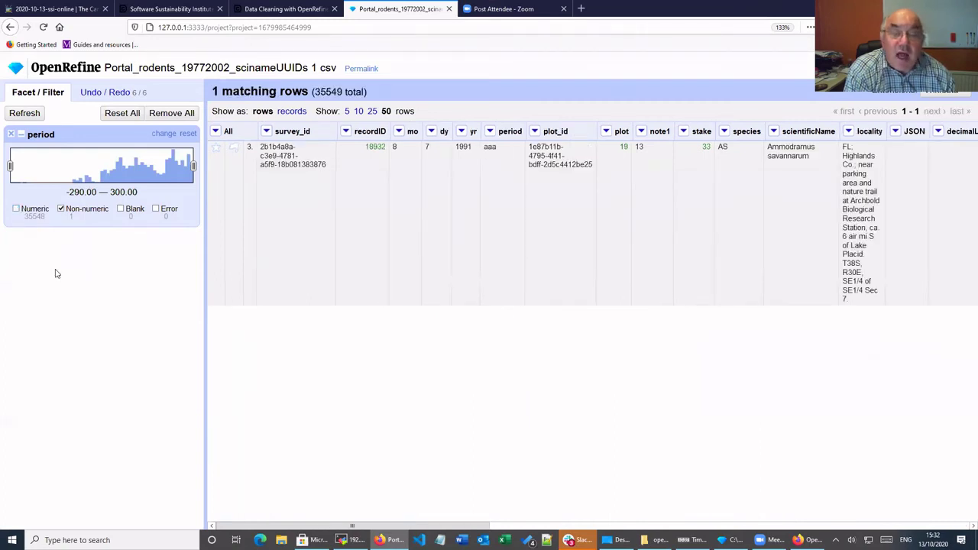
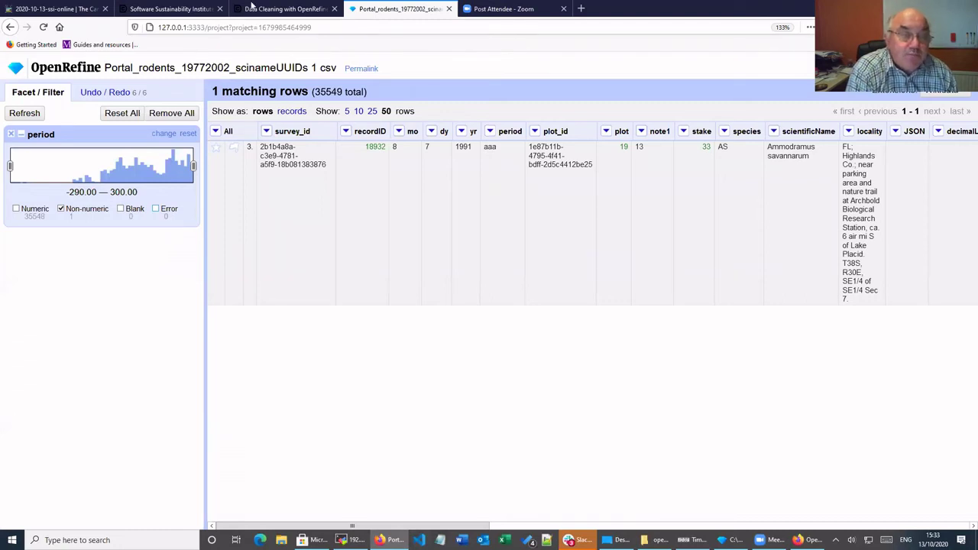
Step: Switch to the Data Cleaning with OpenRefine lesson page and go on to the "Scripts from OpenRefine" episode
left_click(268, 9)
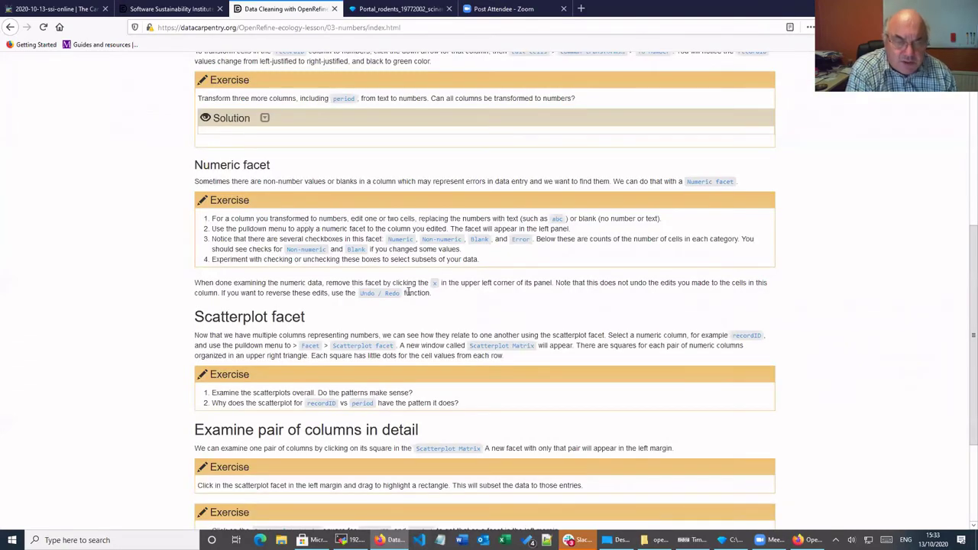
scroll(407, 294, "down", 3)
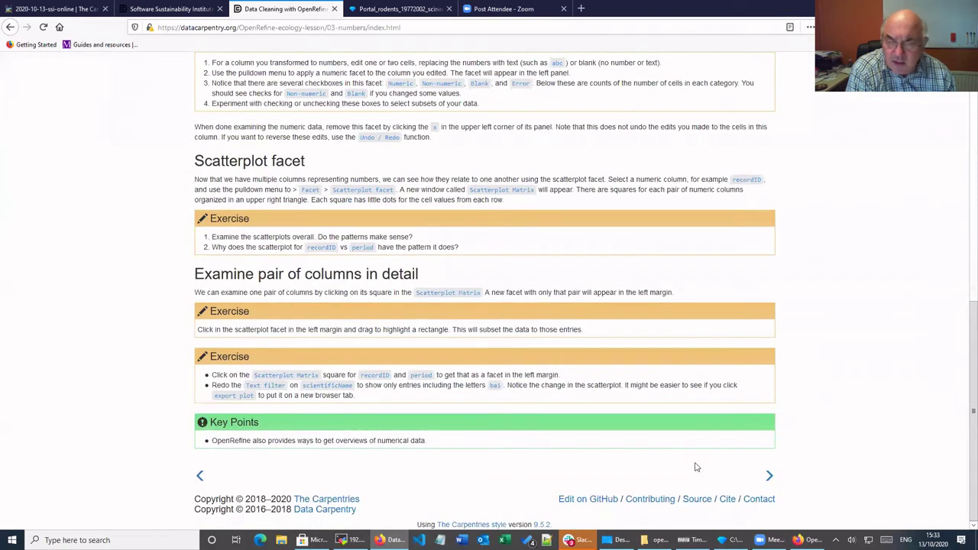
left_click(770, 476)
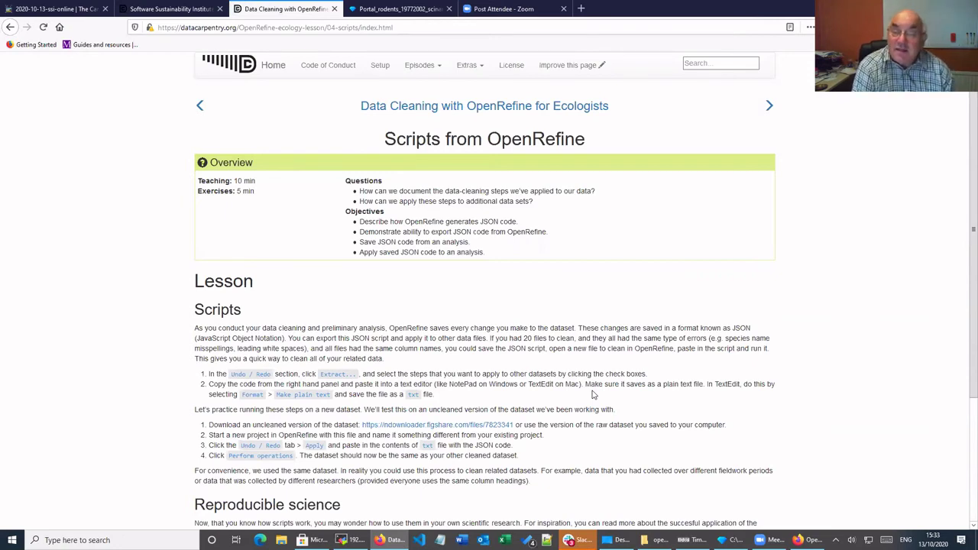
Step: Return to the Portal_rodents project in OpenRefine and open the extraction of its operation history
left_click(174, 9)
left_click(394, 9)
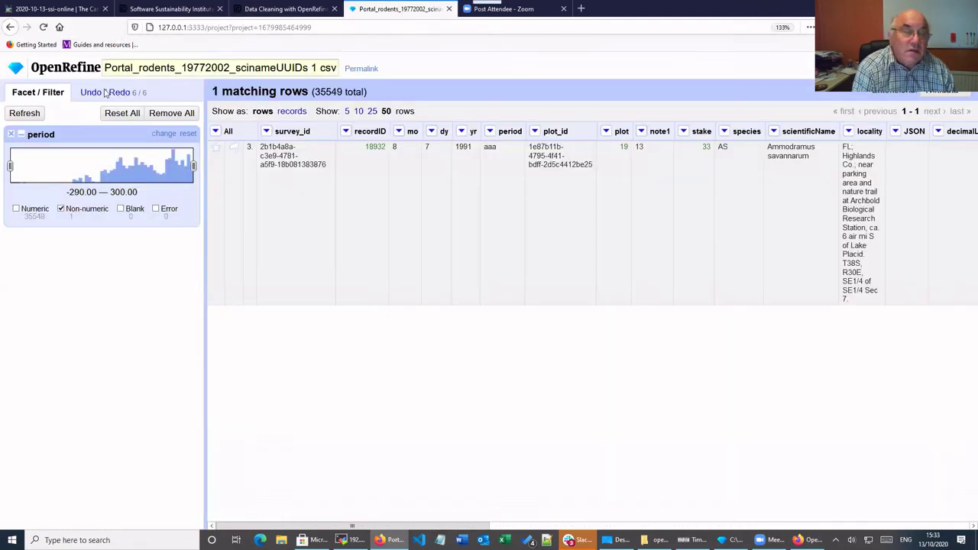
left_click(110, 93)
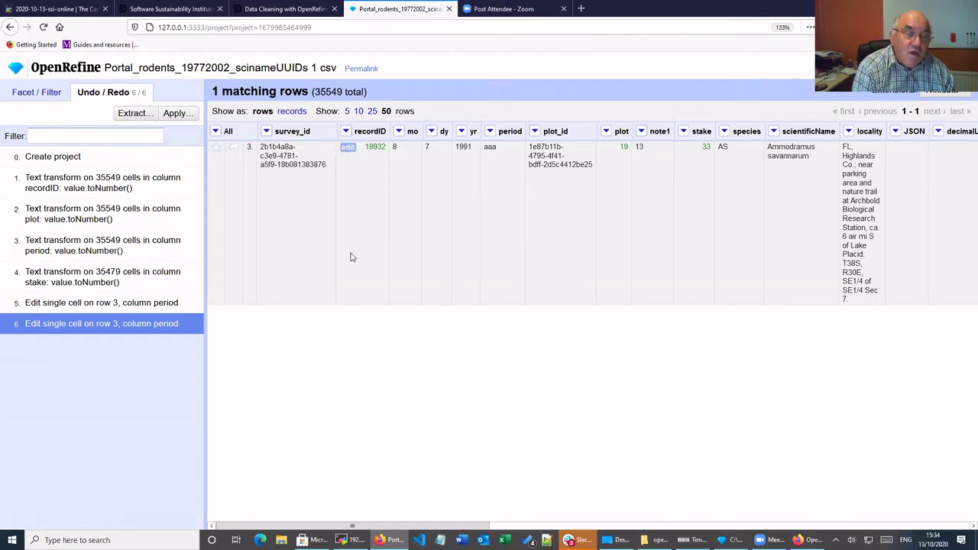
left_click(135, 113)
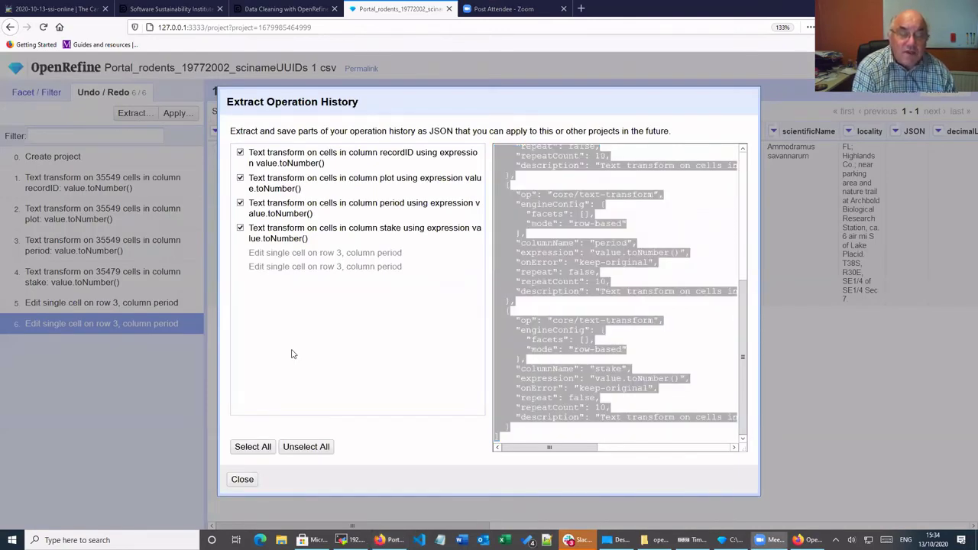
Step: Copy the complete JSON code of the recordID, plot, period and stake number transforms
left_click(412, 159)
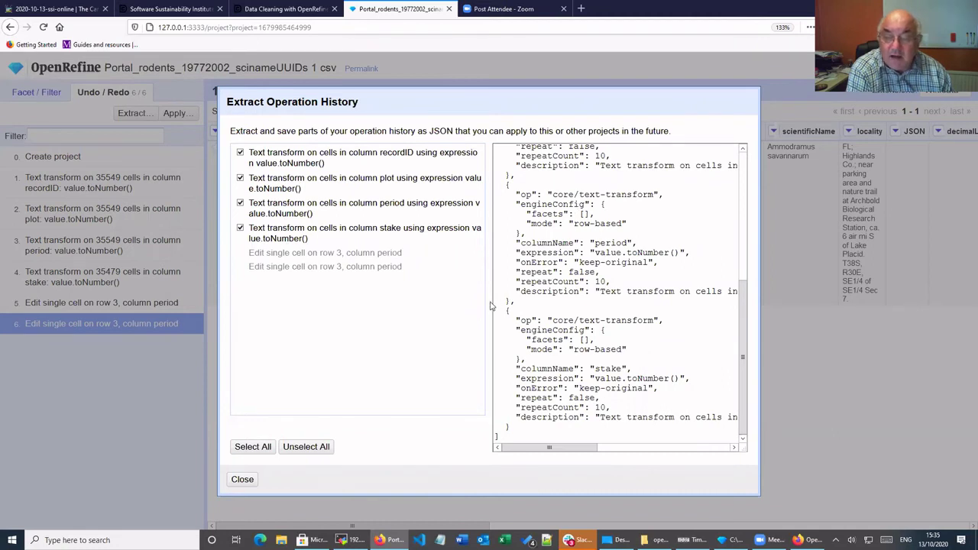
key("ctrl+a")
left_click(500, 437)
left_click_drag(500, 437, 493, 131)
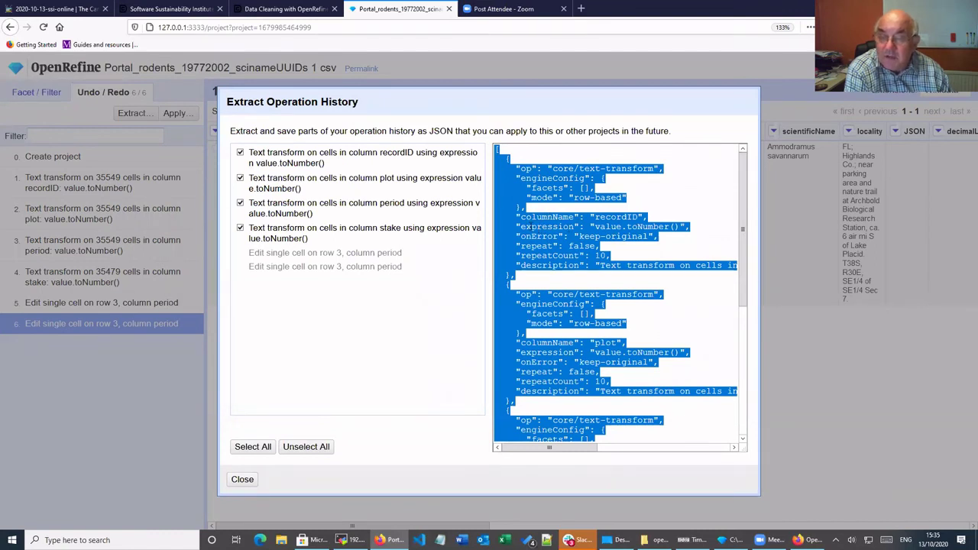
right_click(542, 227)
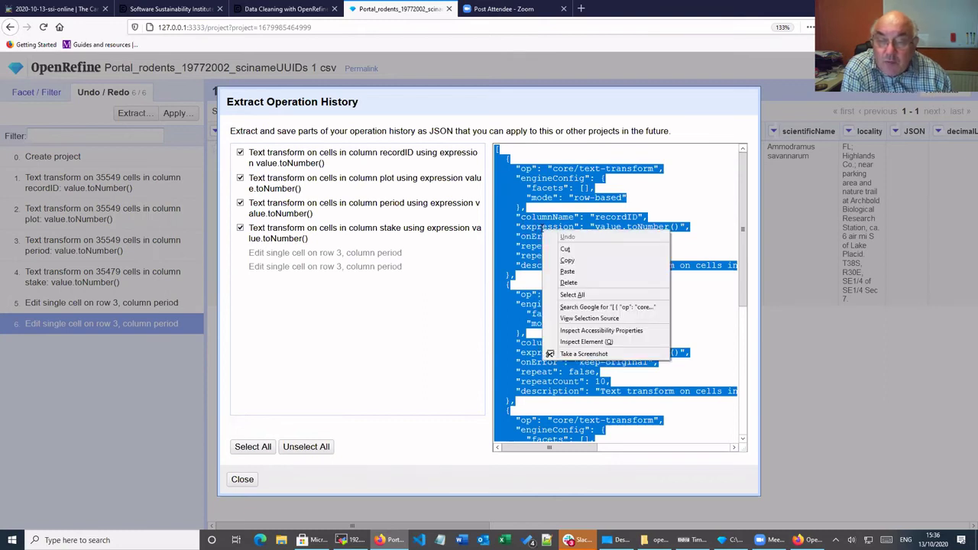
left_click(567, 261)
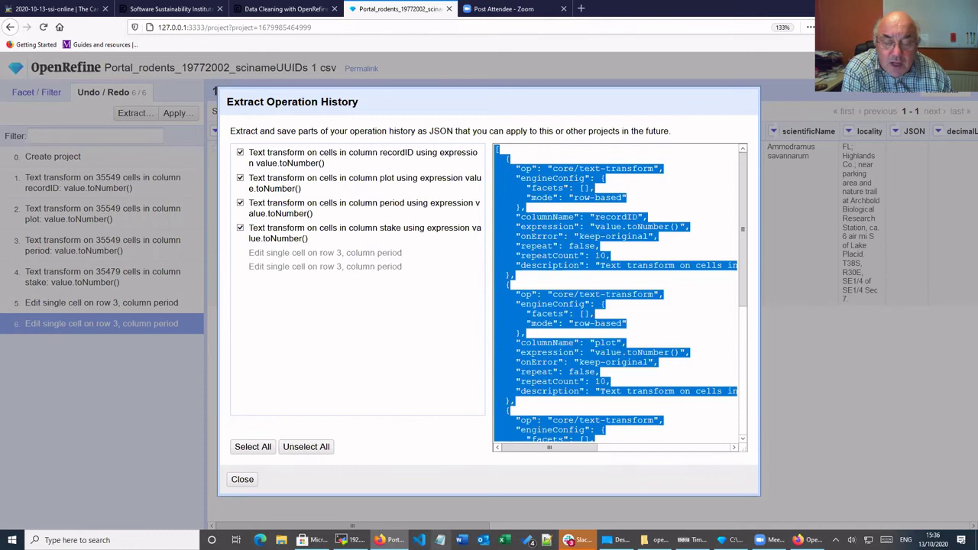
Step: Open a new Notepad document and paste the extracted JSON code into it
right_click(441, 540)
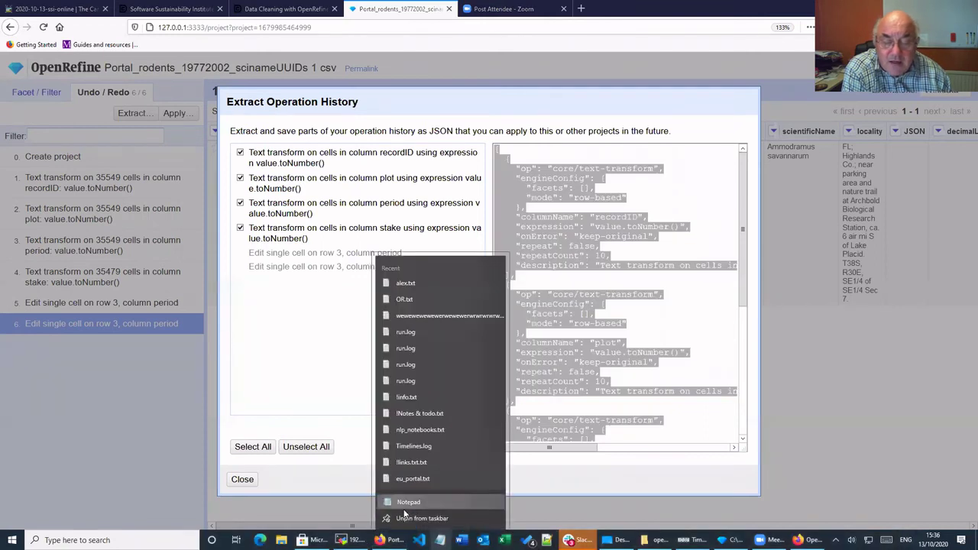
left_click(405, 506)
right_click(327, 175)
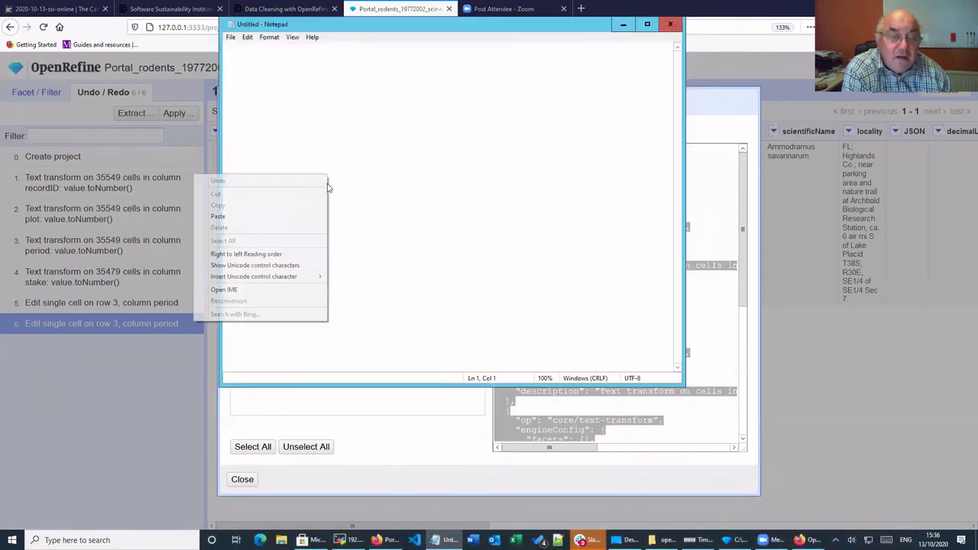
left_click(249, 217)
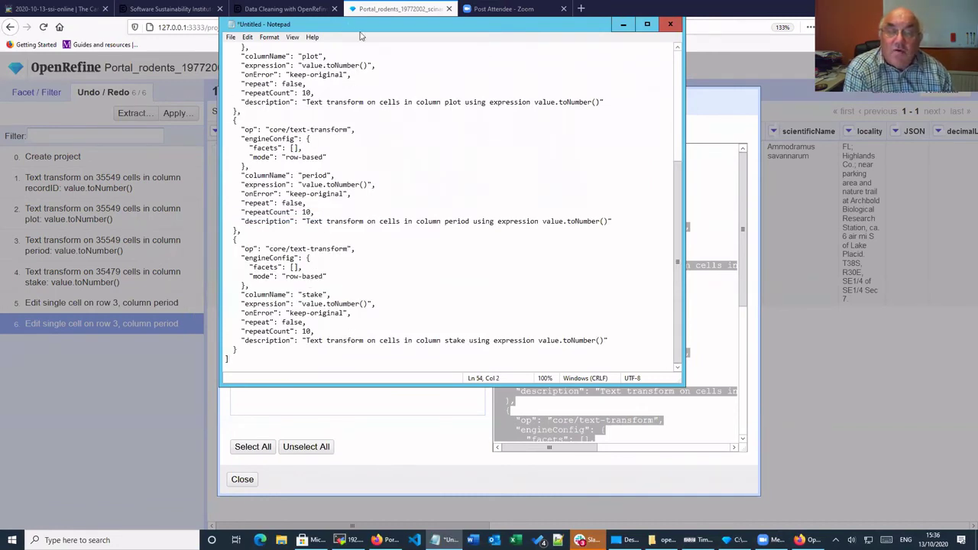
Step: Save the Notepad document to the Desktop as "initial transforms.txt" with UTF-8 encoding
left_click_drag(361, 29, 449, 91)
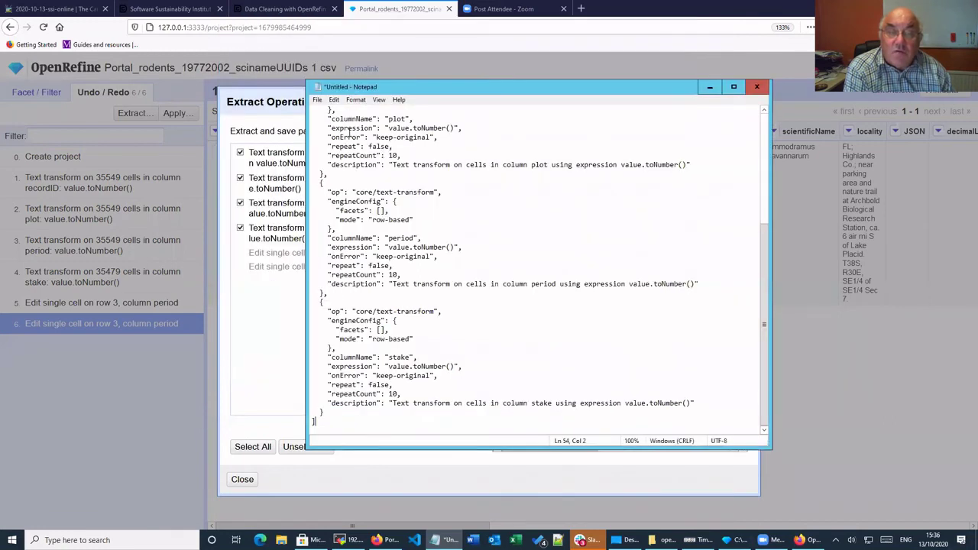
left_click(317, 100)
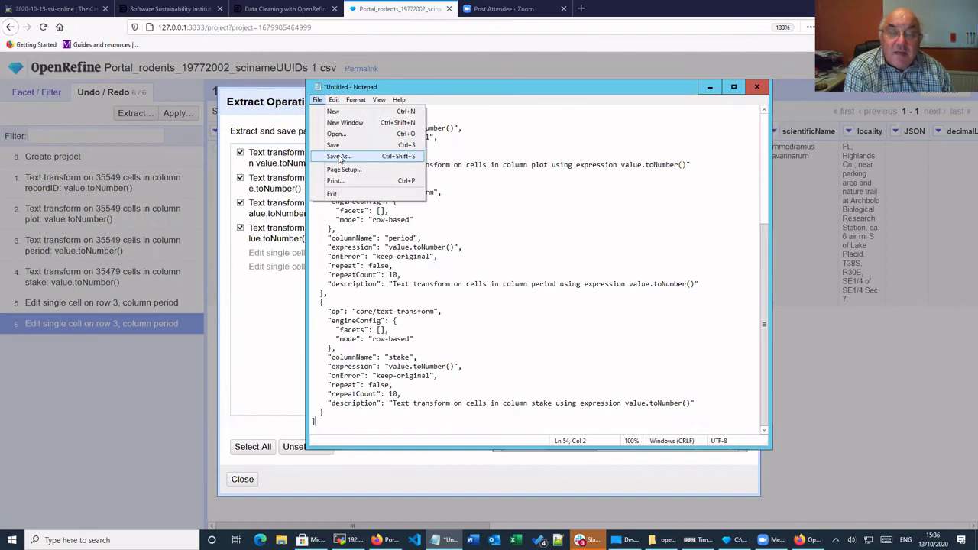
left_click(340, 157)
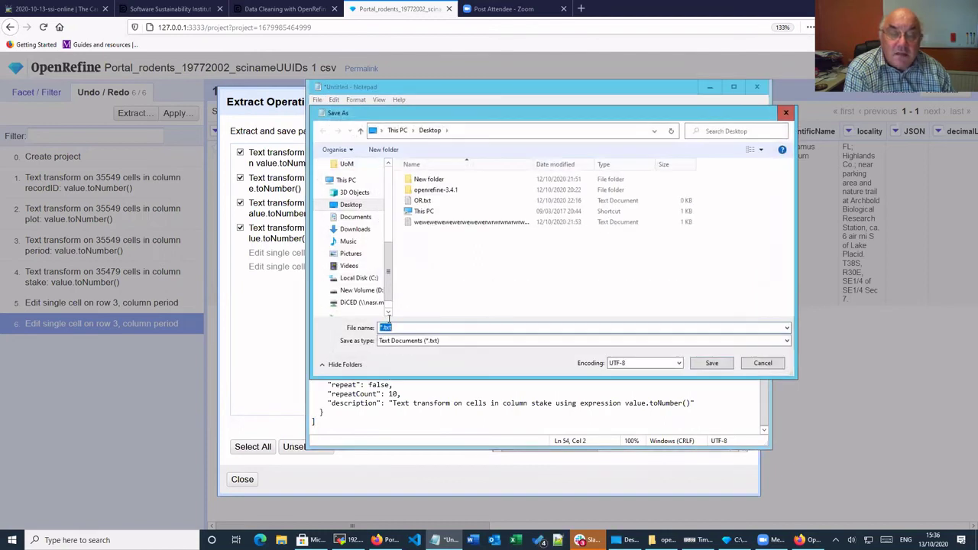
left_click(380, 327)
type("im")
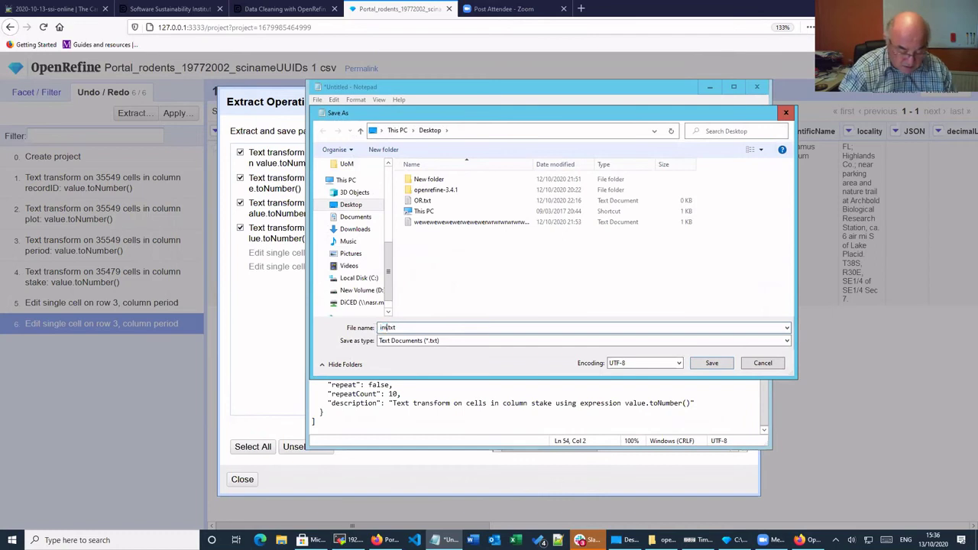
type("itial tra")
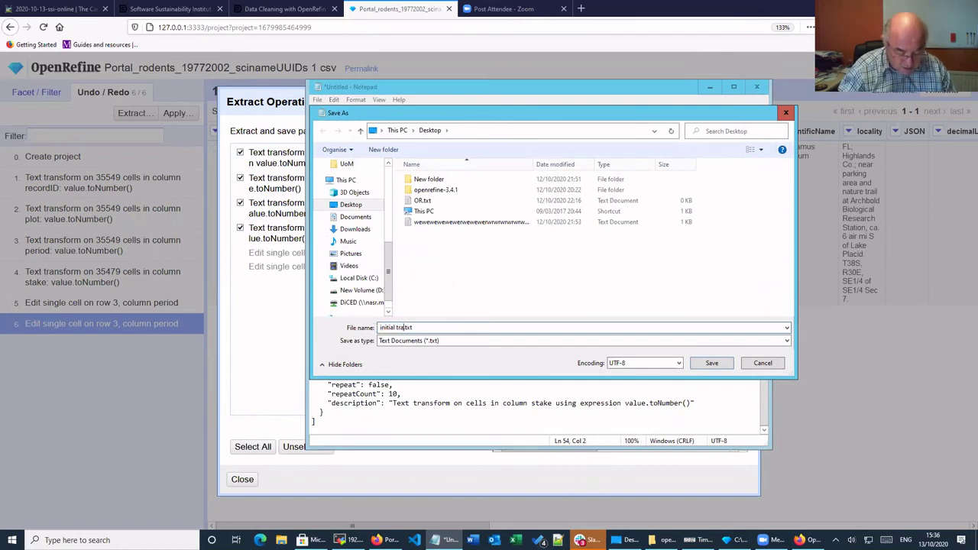
type("nsforms")
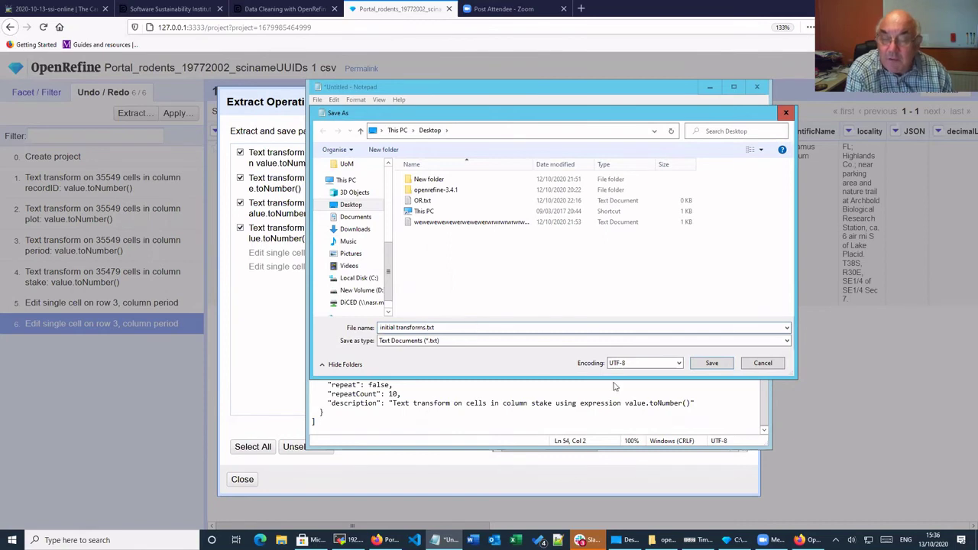
left_click(712, 364)
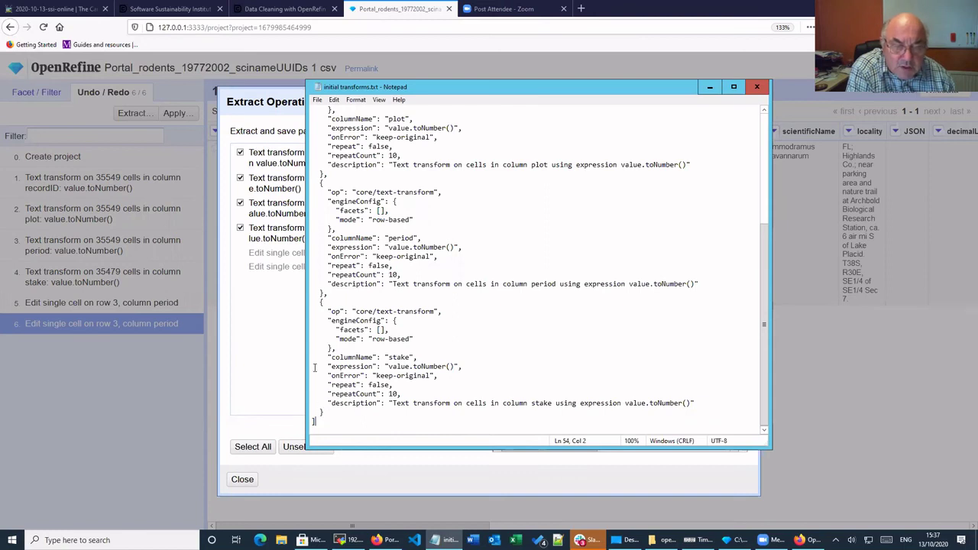
Step: Select the entire JSON code in initial transforms.txt, from the closing bracket up to the first line
key("shift+Up")
key("shift+Up")
key("shift+Up")
key("shift+Up")
key("shift+Up")
key("shift+Up")
key("shift+Up")
key("shift+Up")
key("shift+Up")
key("shift+Up")
key("shift+Up")
key("shift+Up")
key("shift+Up")
key("shift+Up")
key("shift+Up")
key("shift+Up")
key("shift+Up")
key("shift+Up")
key("shift+Up")
key("shift+Up")
key("shift+Left")
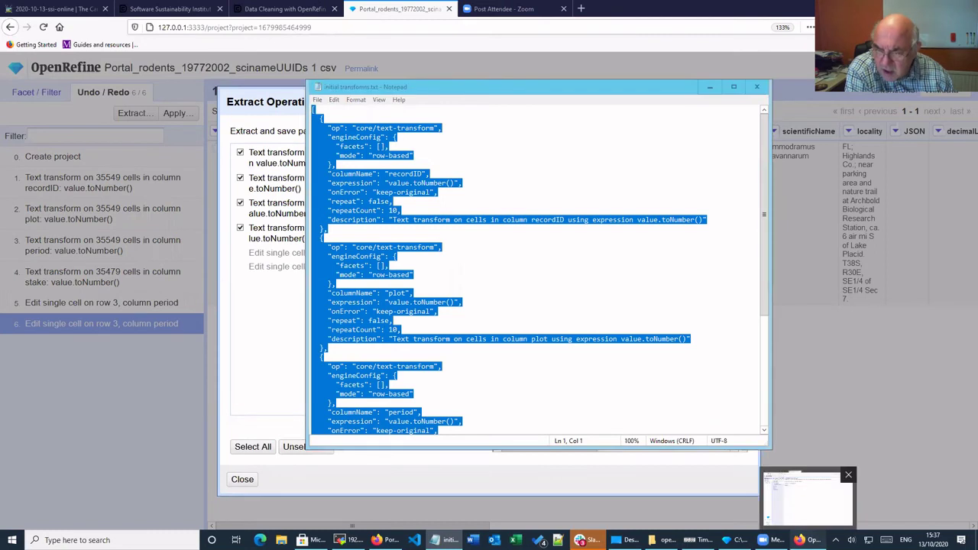
Step: Switch to the other OpenRefine window and load "Portal_rodents_19772002_scinameUUIDs (1).csv" from Downloads into the parsing preview for a new project
left_click(800, 540)
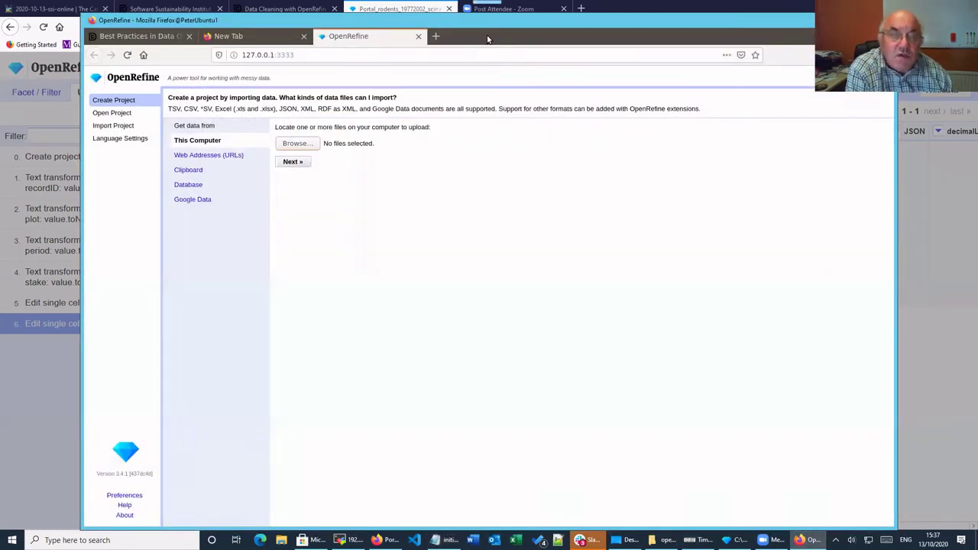
left_click_drag(501, 22, 448, 16)
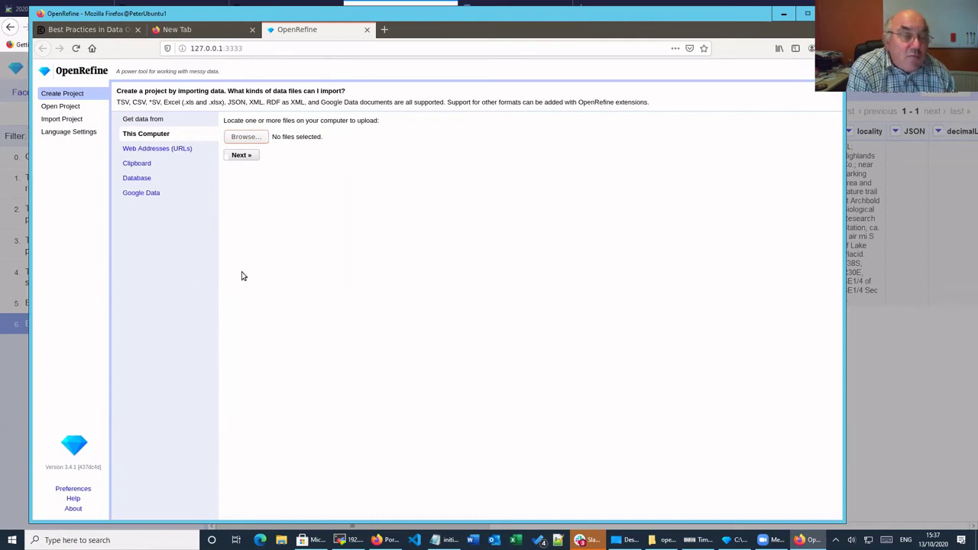
left_click(245, 139)
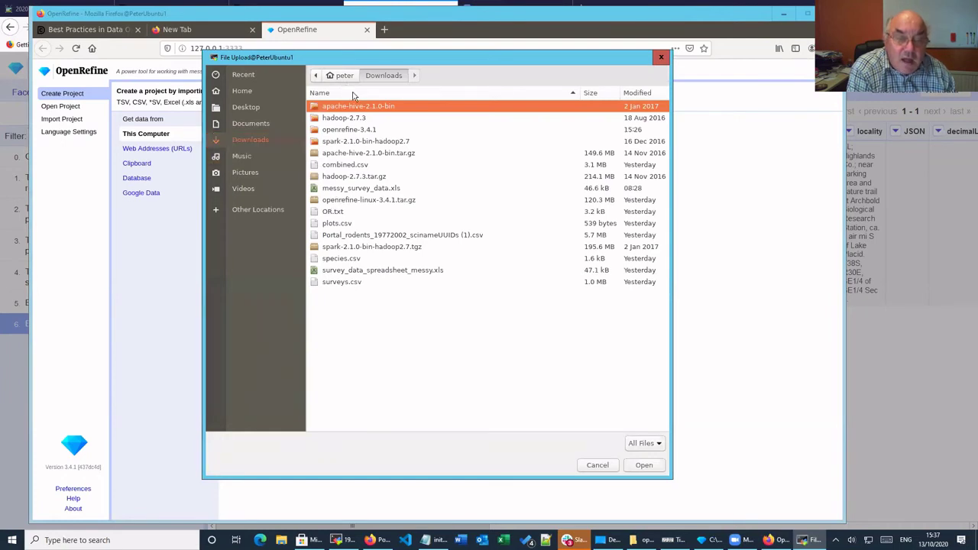
left_click(400, 237)
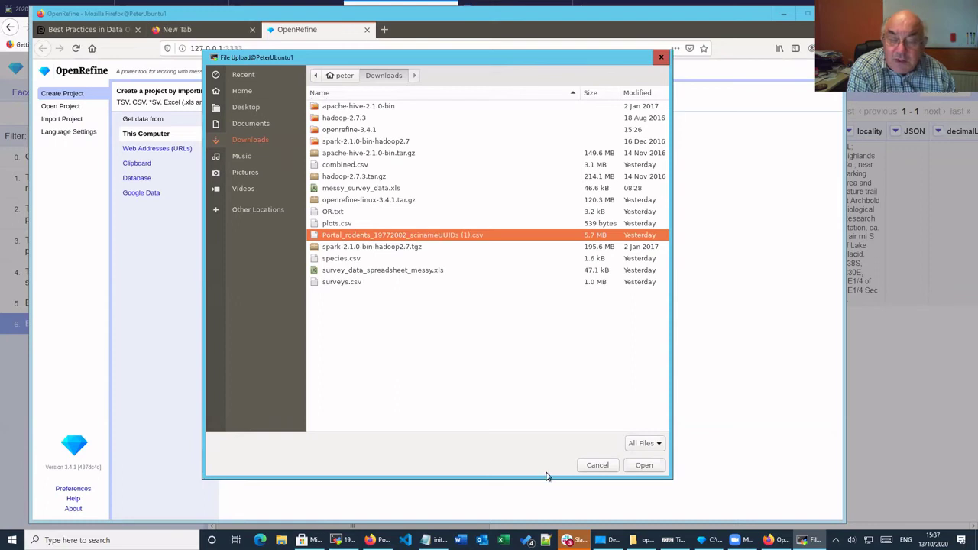
left_click(645, 466)
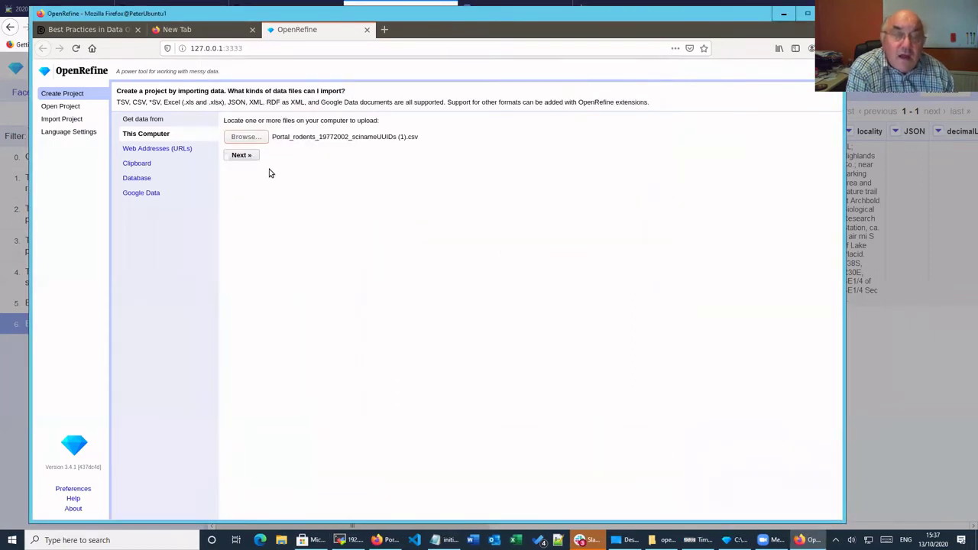
left_click(244, 155)
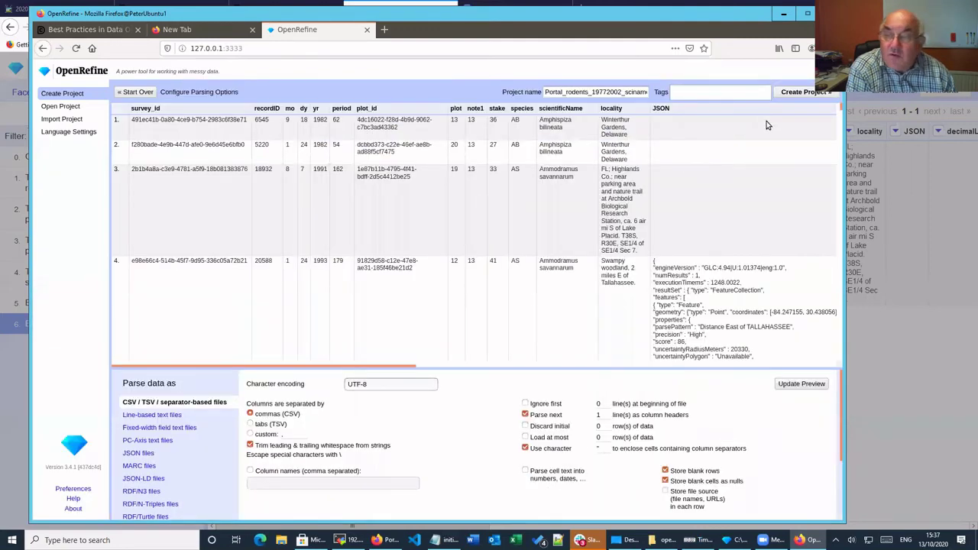
Step: Create the project with the current parsing options and paste the extracted JSON code into its Apply Operation History dialog
left_click(806, 92)
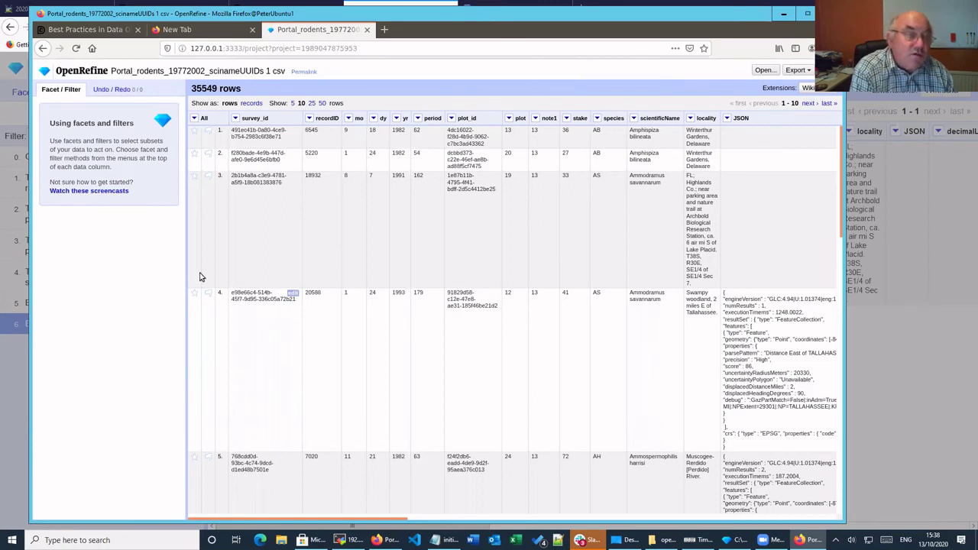
left_click(119, 90)
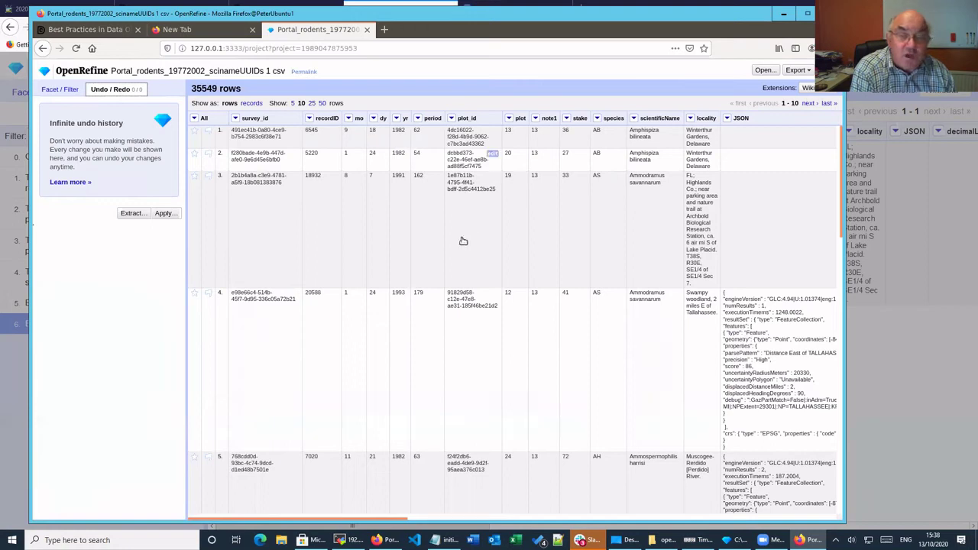
left_click(165, 214)
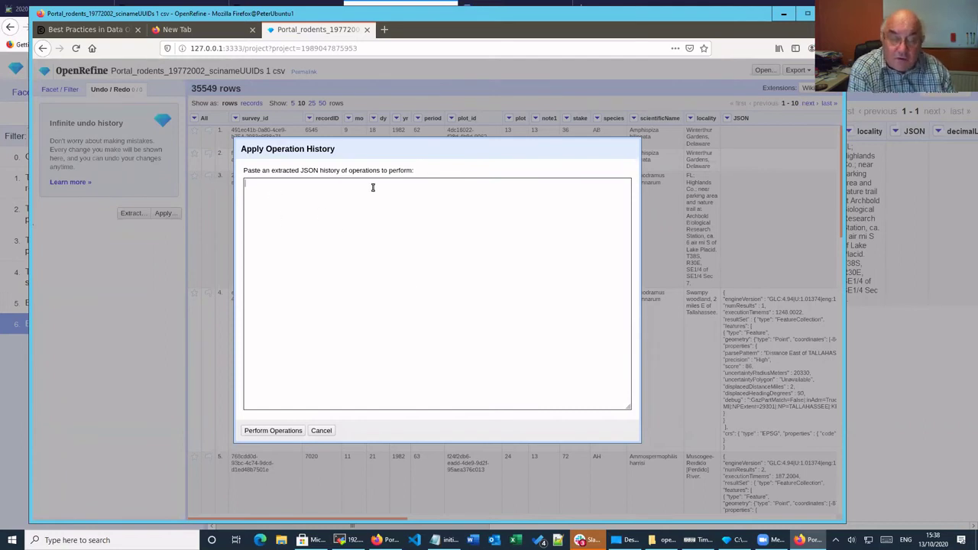
right_click(279, 202)
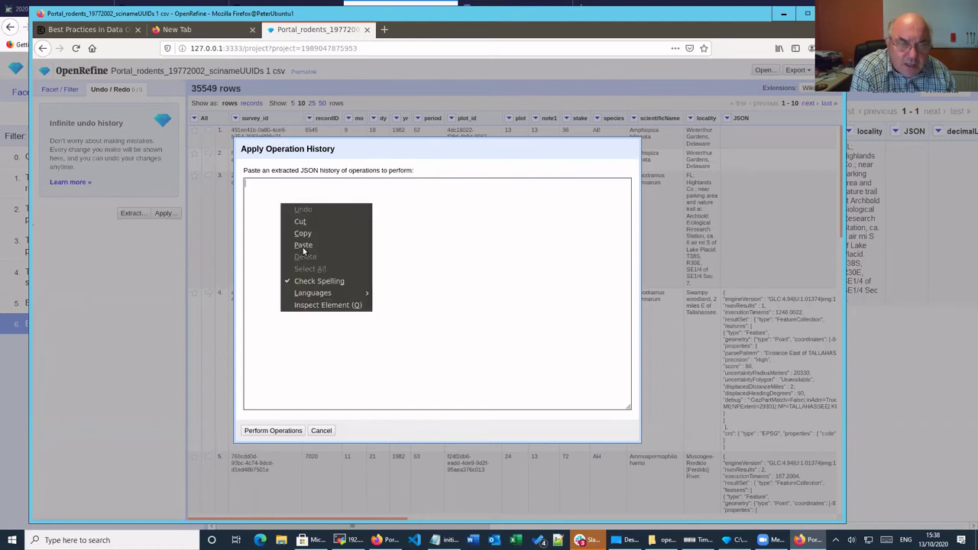
left_click(302, 246)
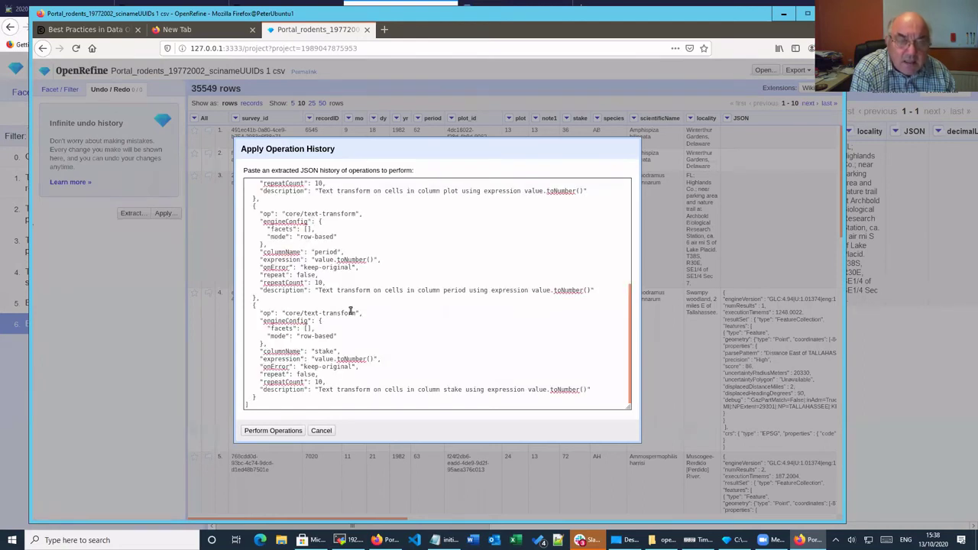
Step: Review the pasted JSON for the recordID, plot, period and stake transforms and perform the operations on the new project
scroll(306, 262, "up", 2)
scroll(305, 263, "up", 3)
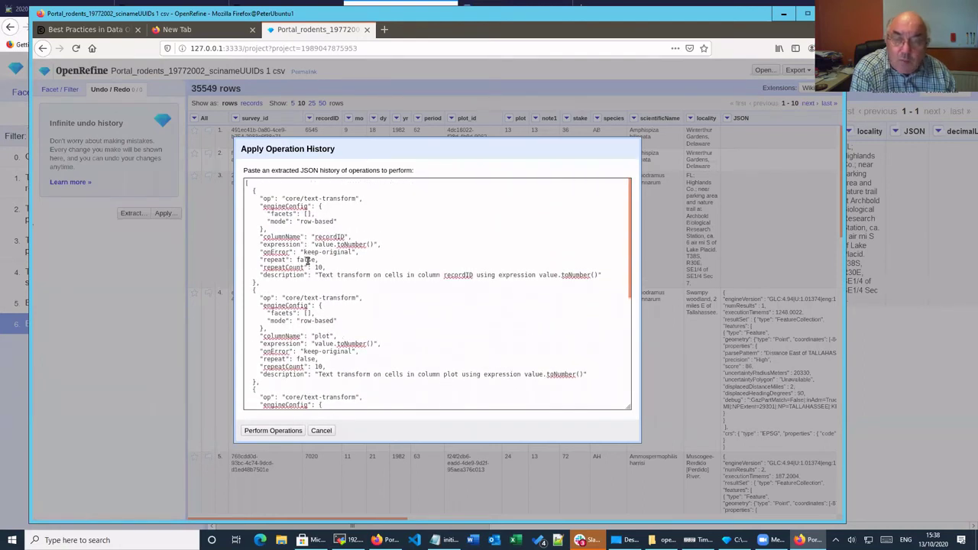
scroll(309, 260, "down", 2)
scroll(308, 261, "down", 3)
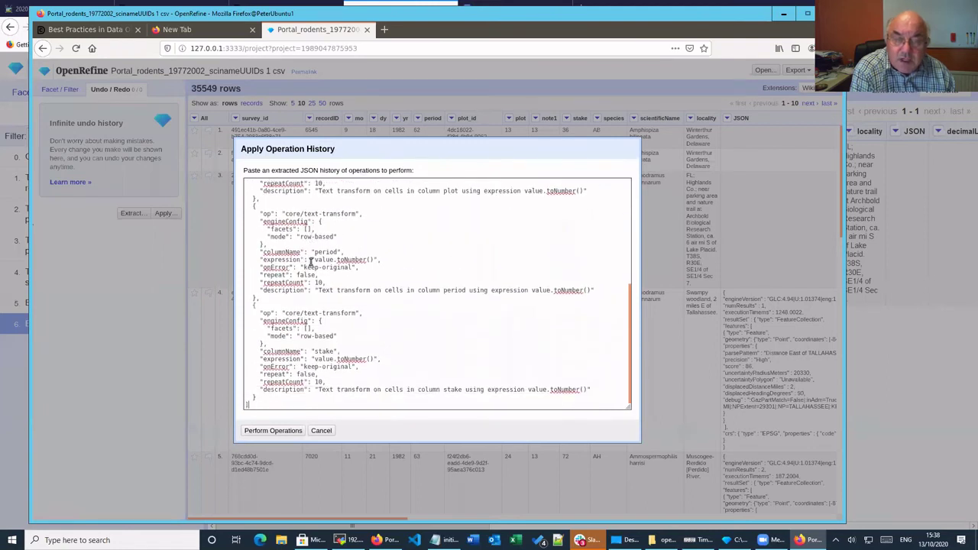
scroll(311, 262, "up", 3)
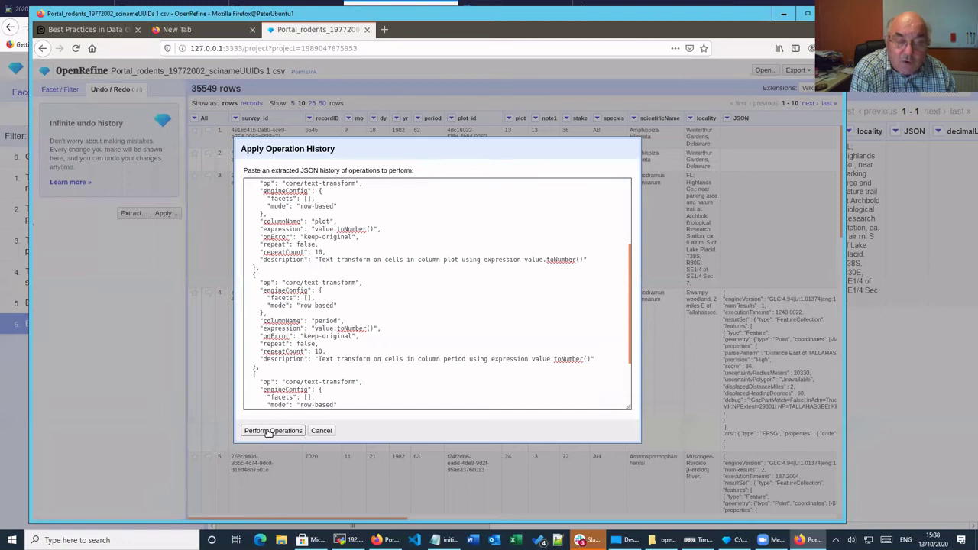
left_click(272, 431)
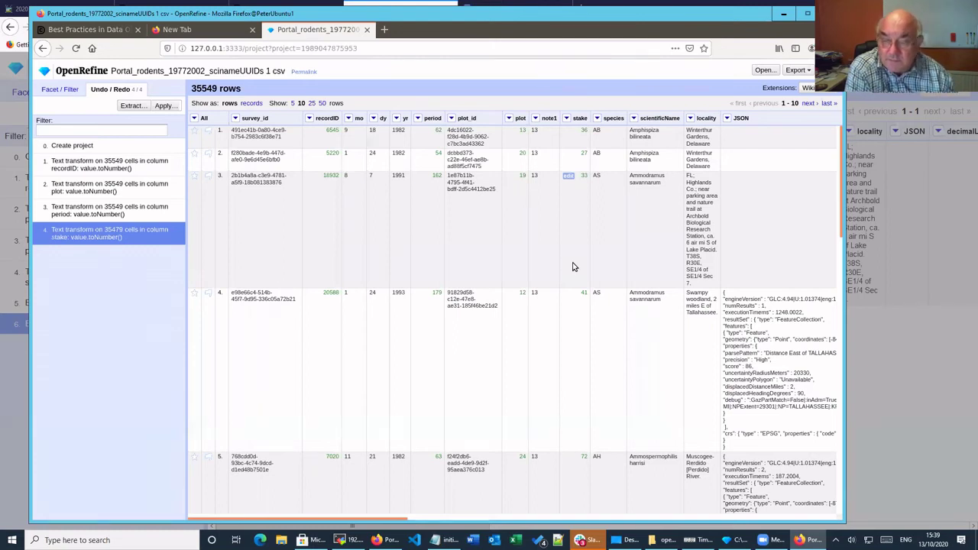
Step: Return to the first OpenRefine window, closing initial transforms.txt and the Extract Operation History dialog
left_click(784, 13)
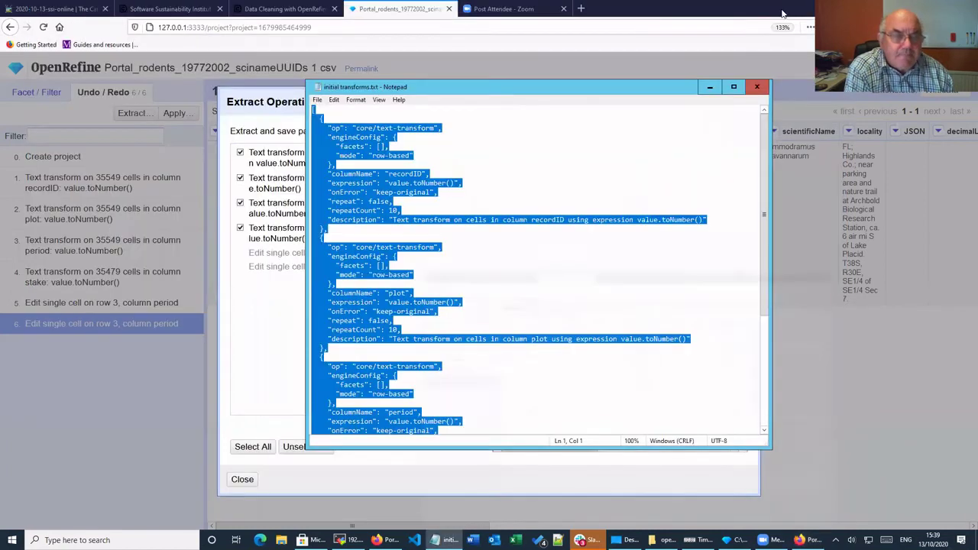
left_click(756, 87)
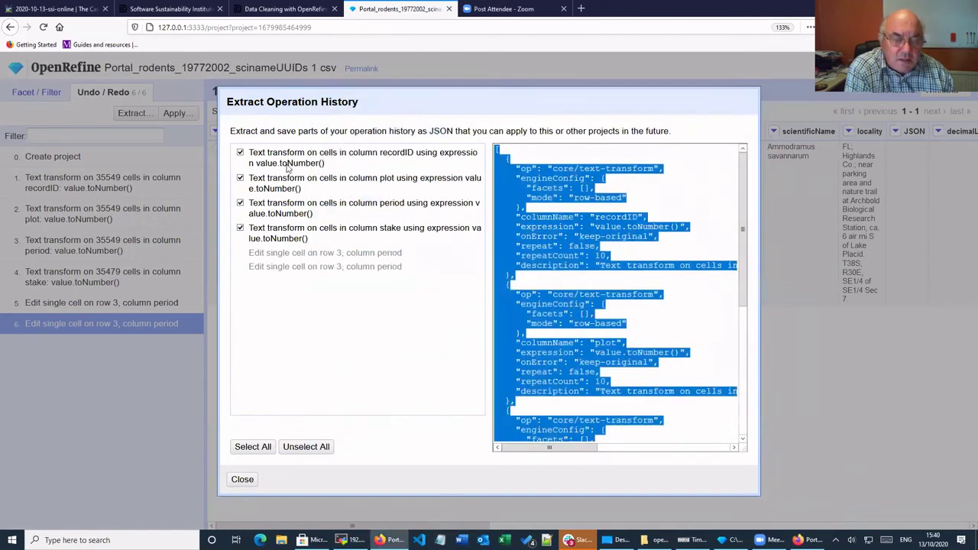
left_click(242, 479)
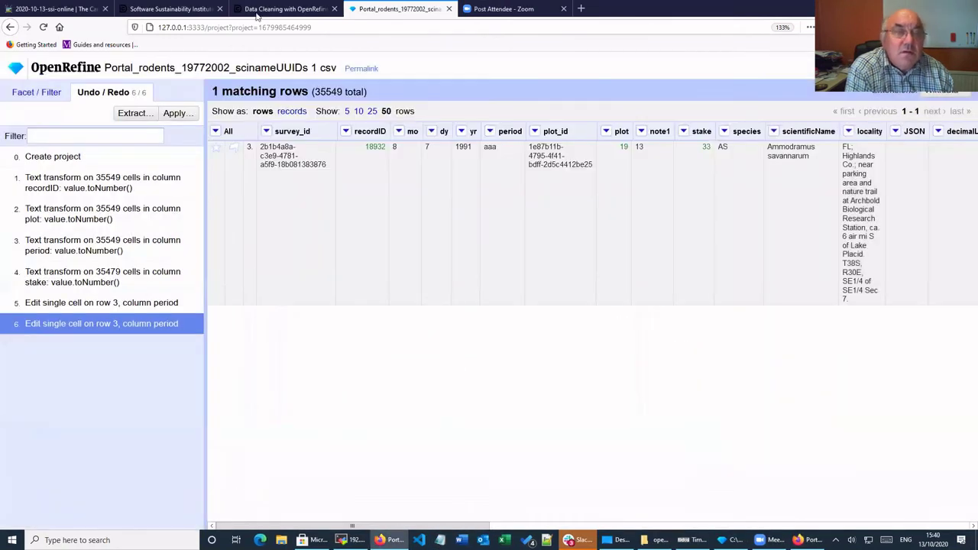
Step: Read the "Scripts from OpenRefine" lesson page through its instructions and Key Points
left_click(257, 9)
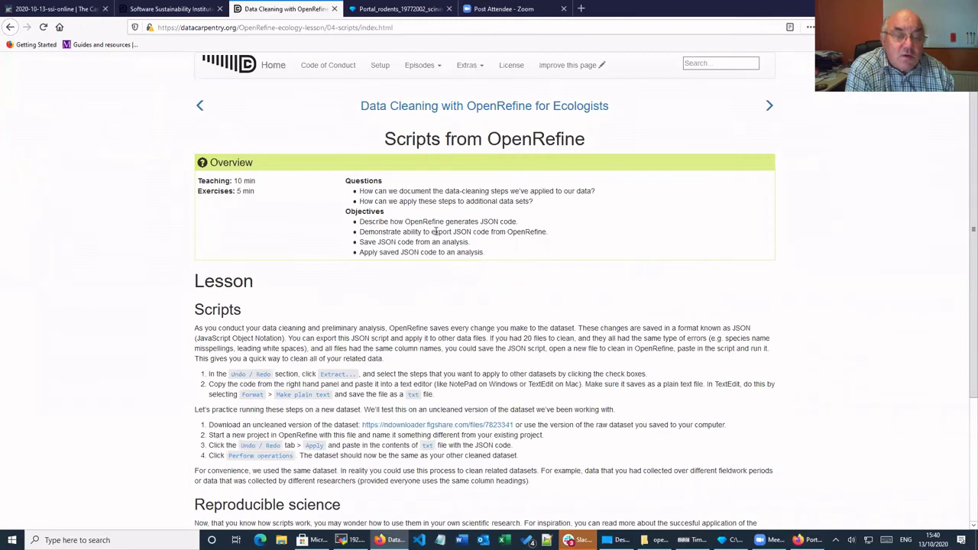
scroll(436, 231, "down", 5)
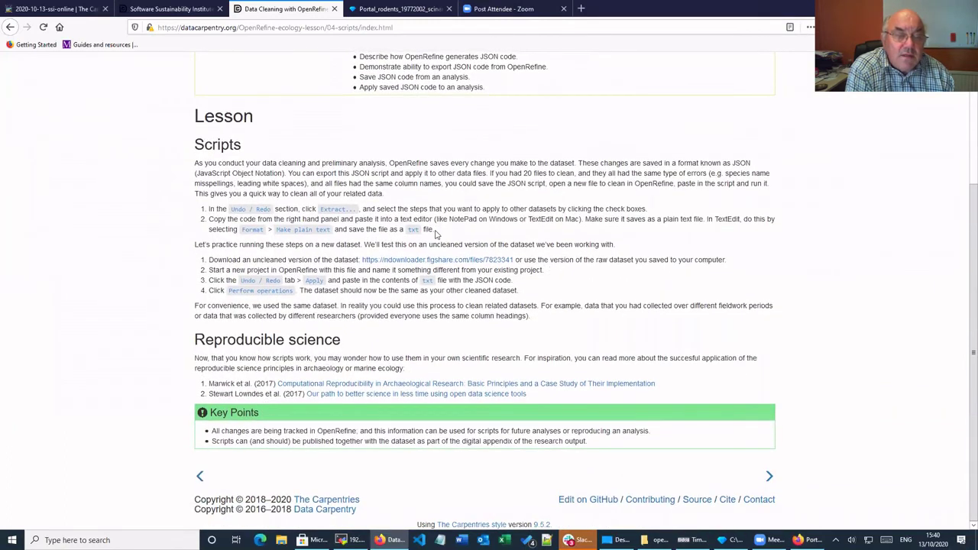
scroll(437, 231, "up", 4)
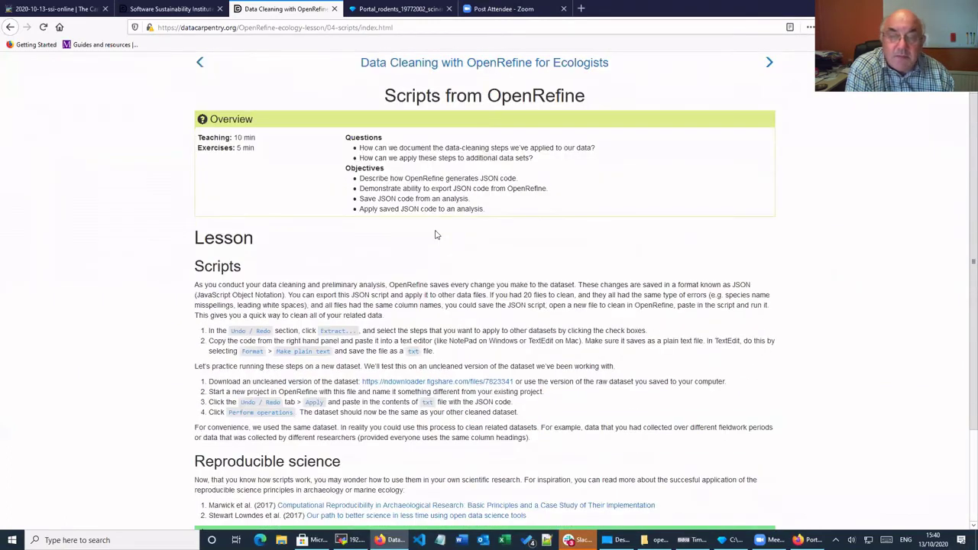
scroll(437, 232, "down", 4)
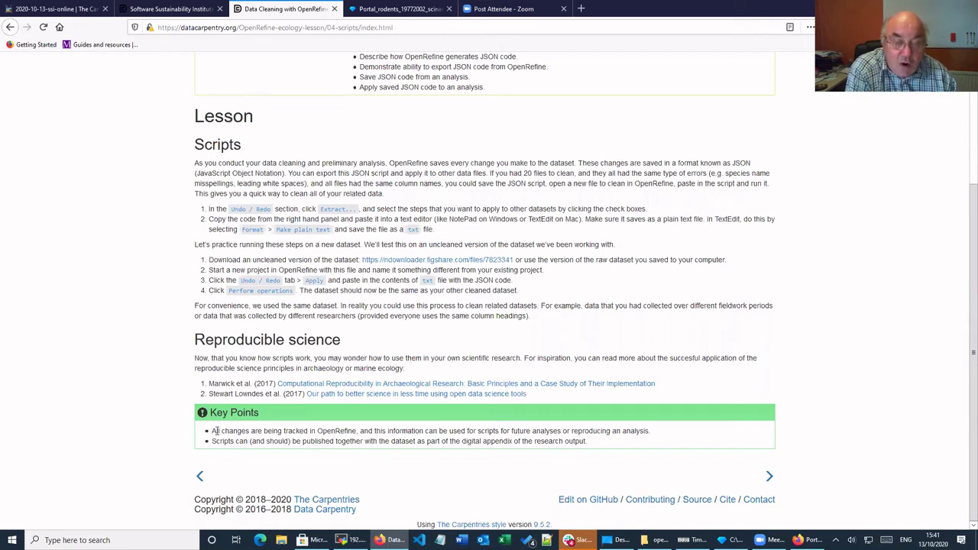
left_click_drag(206, 432, 445, 430)
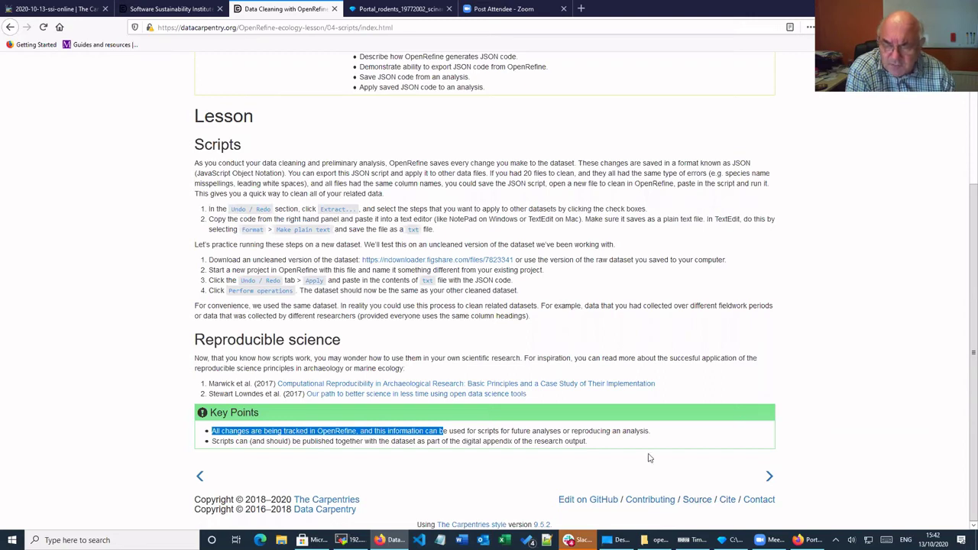
Step: Go to the "Exporting and Saving Data from OpenRefine" lesson and read how projects are saved by default and reopened
left_click(770, 477)
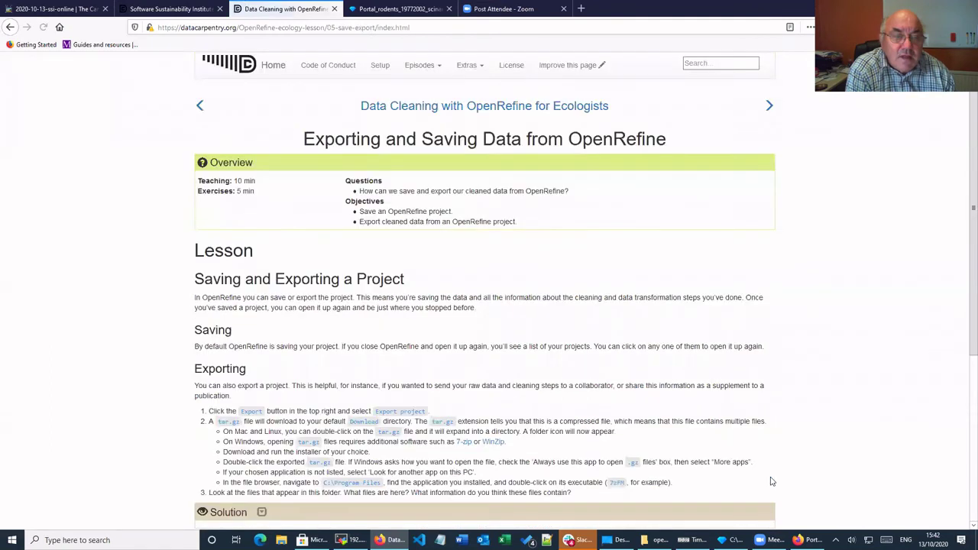
scroll(473, 283, "down", 1)
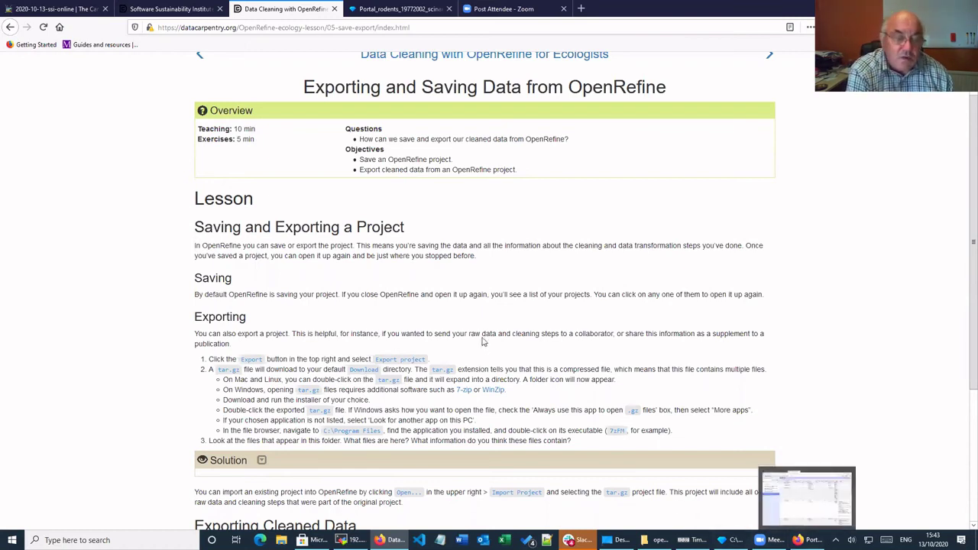
scroll(484, 342, "down", 2)
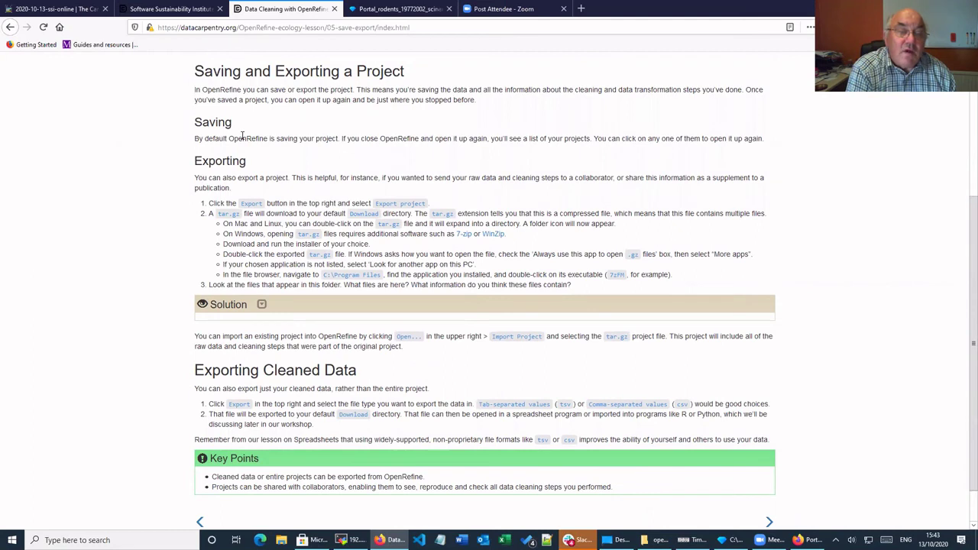
left_click(227, 139)
left_click_drag(265, 138, 340, 138)
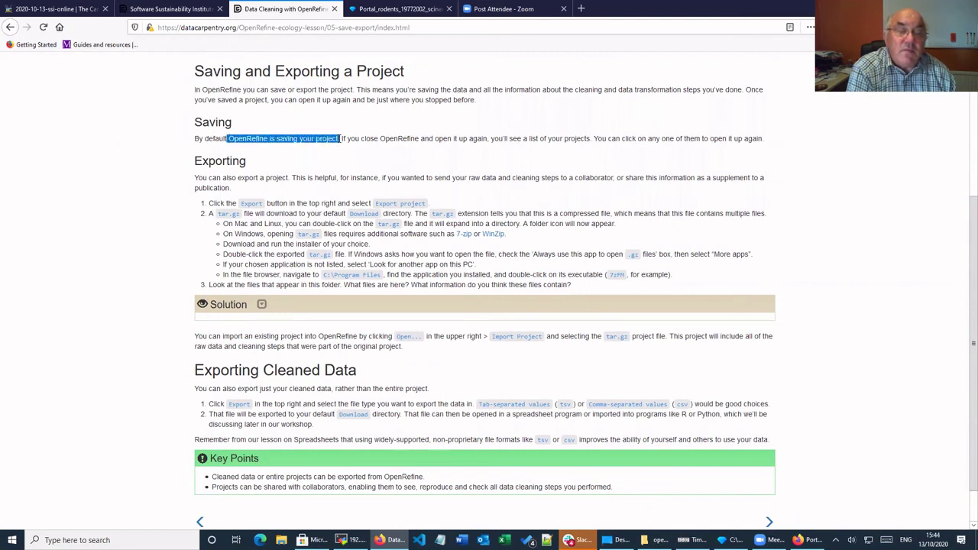
left_click(299, 138)
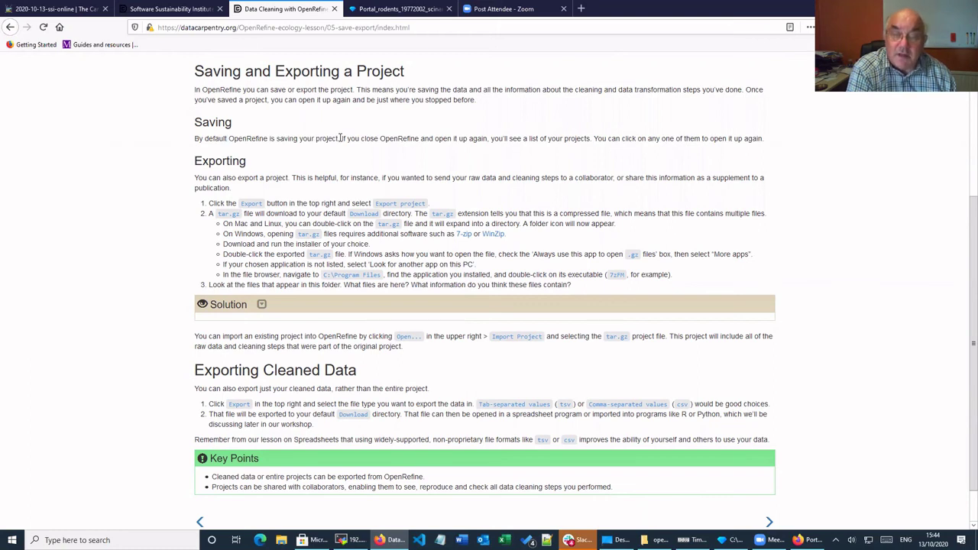
left_click_drag(340, 139, 493, 141)
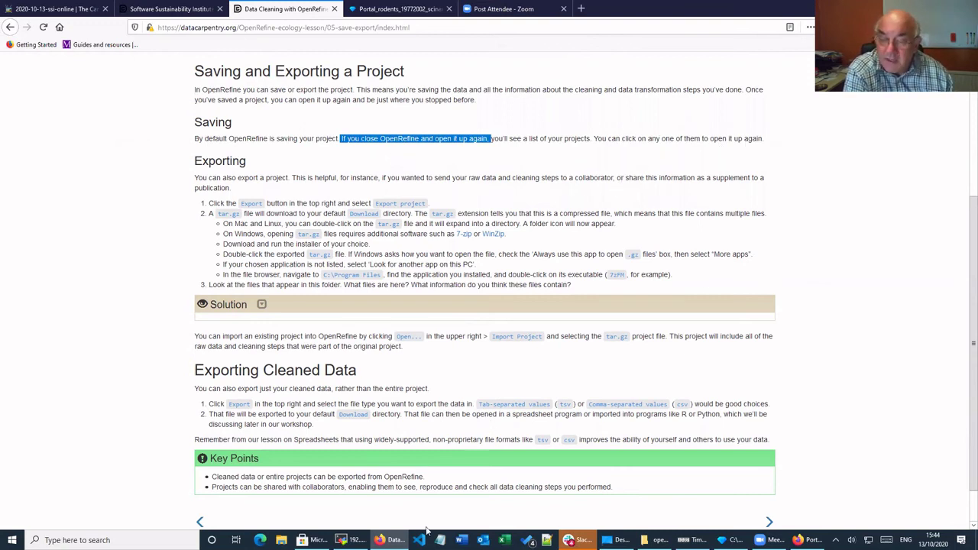
Step: Switch to the other OpenRefine window and view the list of saved projects in a separate start page
left_click(376, 8)
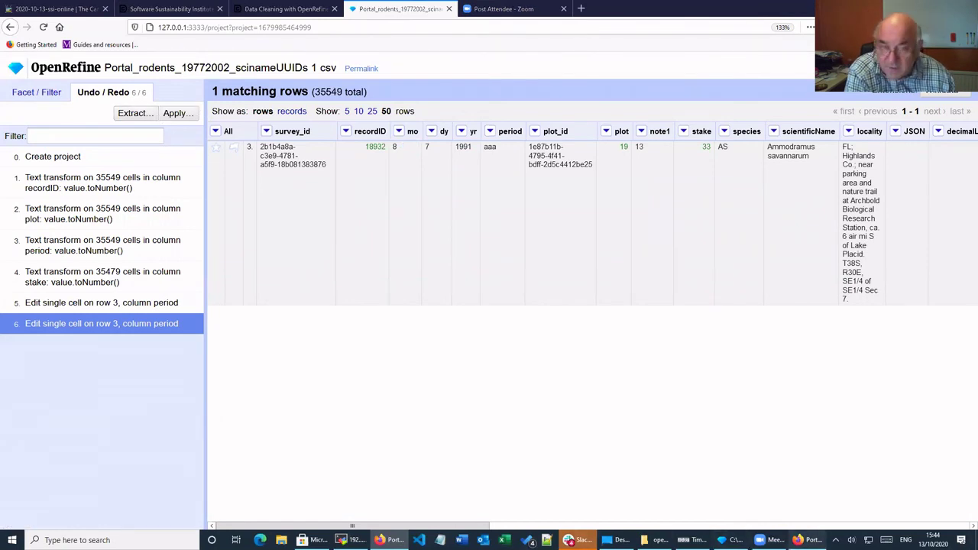
left_click(807, 540)
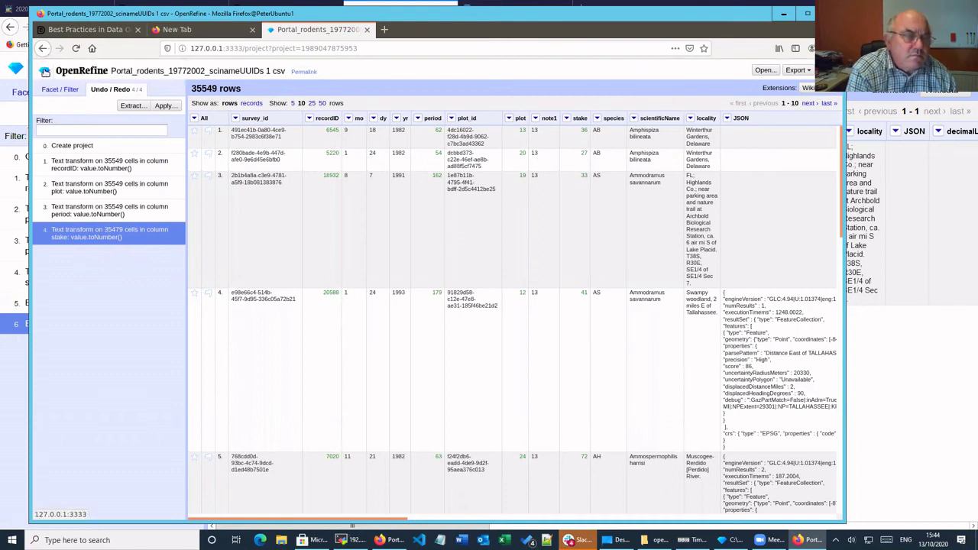
left_click(46, 71)
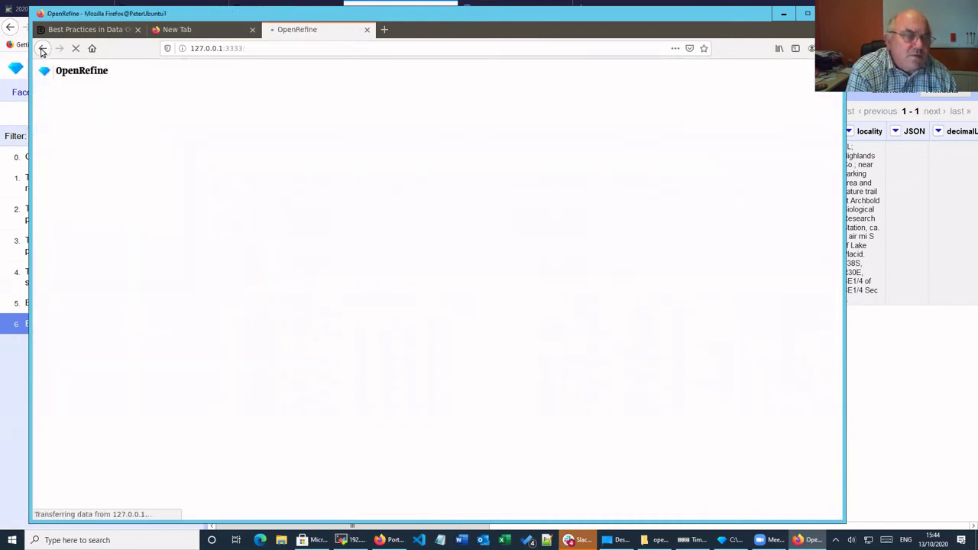
left_click(42, 49)
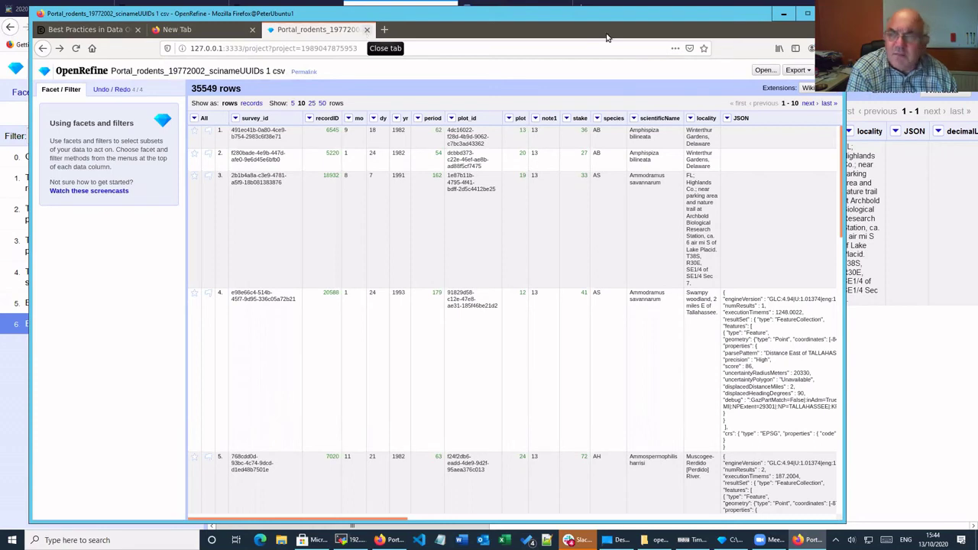
left_click(766, 73)
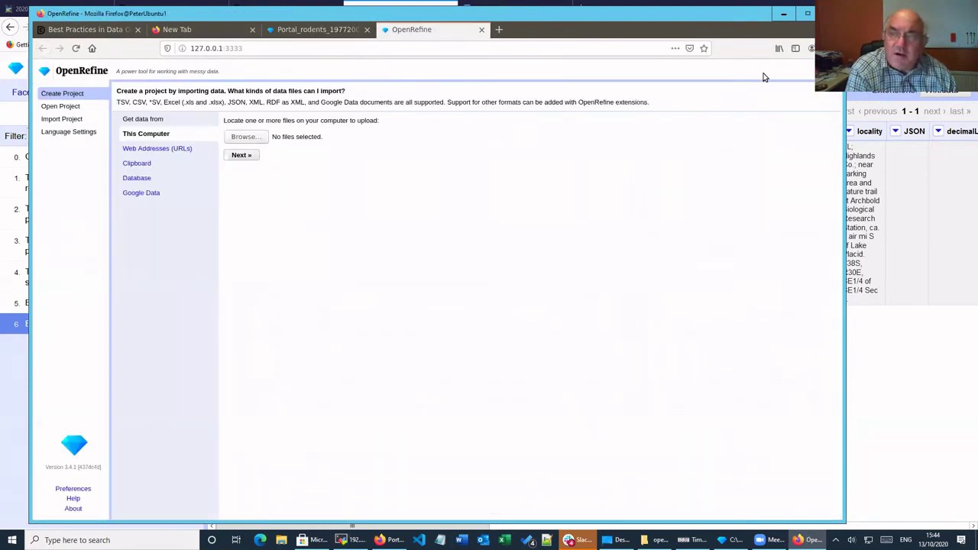
left_click(60, 106)
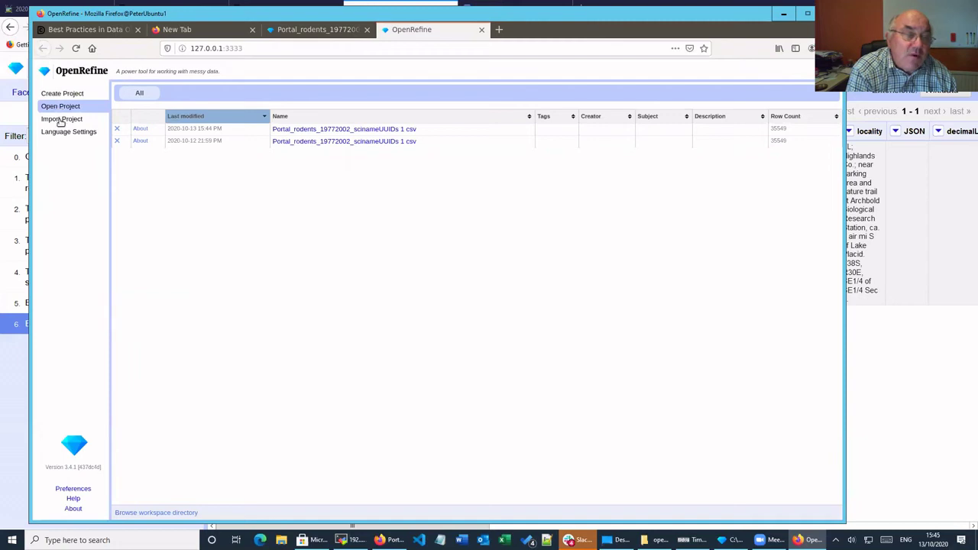
Step: Examine the Import Project options for existing project files and compare them with the Create Project options
left_click(60, 120)
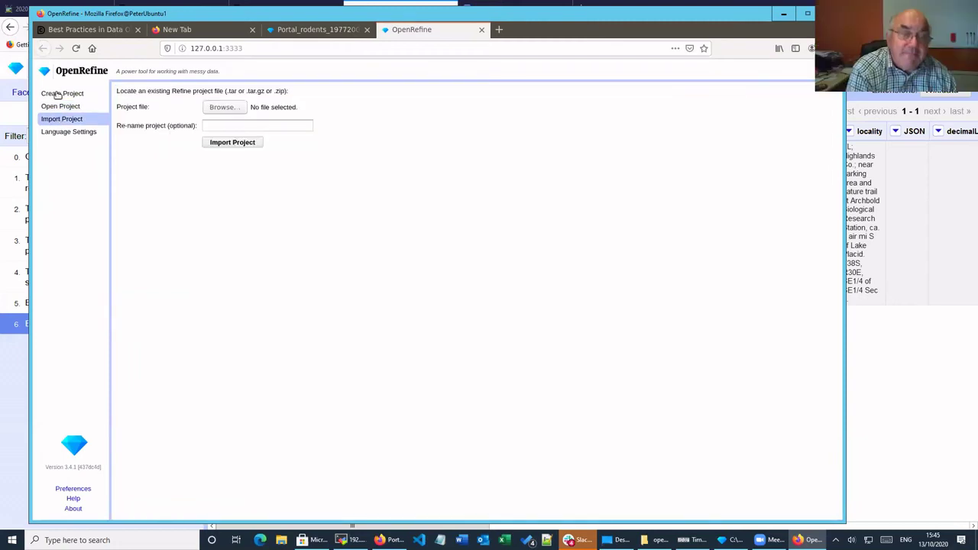
left_click(55, 95)
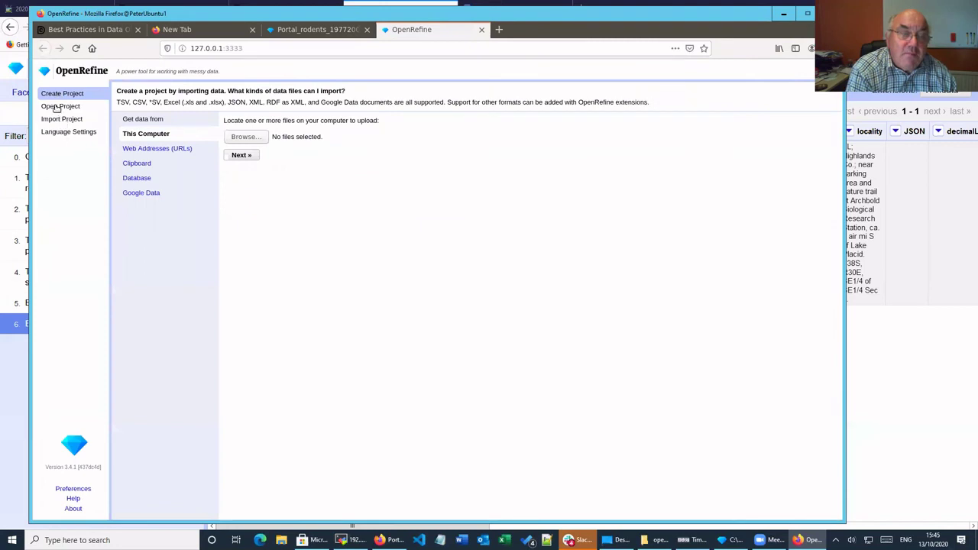
left_click(58, 121)
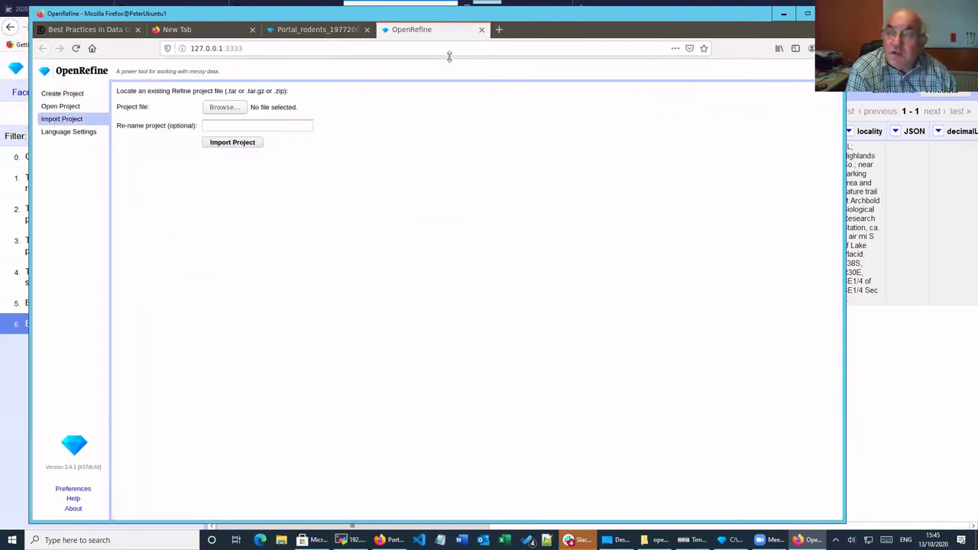
Step: Return to the rodents project and export its filtered rows as comma-separated values, saving the file to disk
left_click(782, 15)
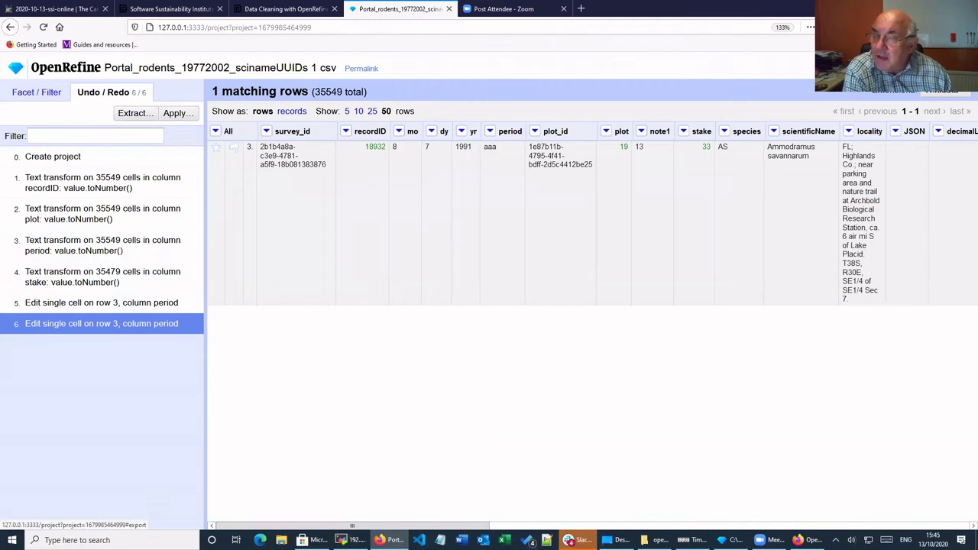
left_click(929, 68)
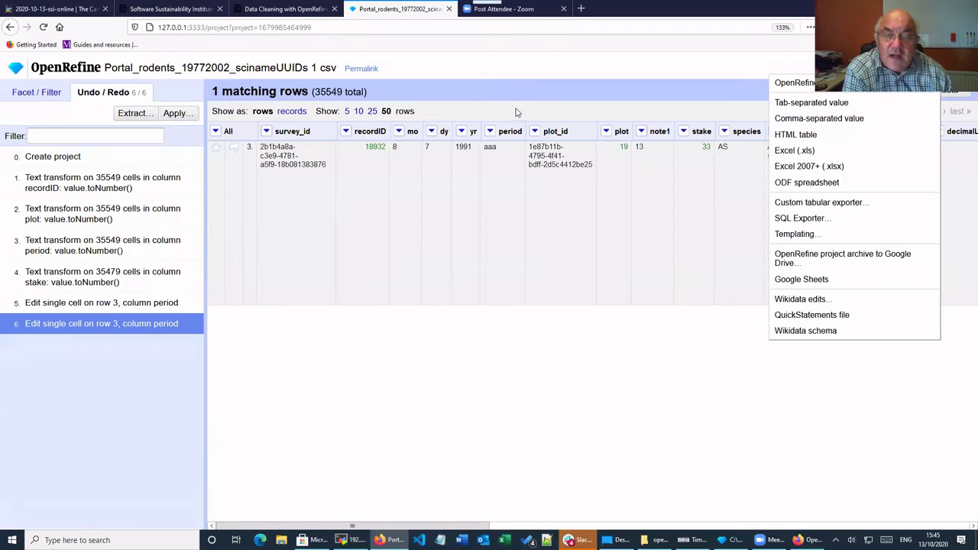
left_click(802, 119)
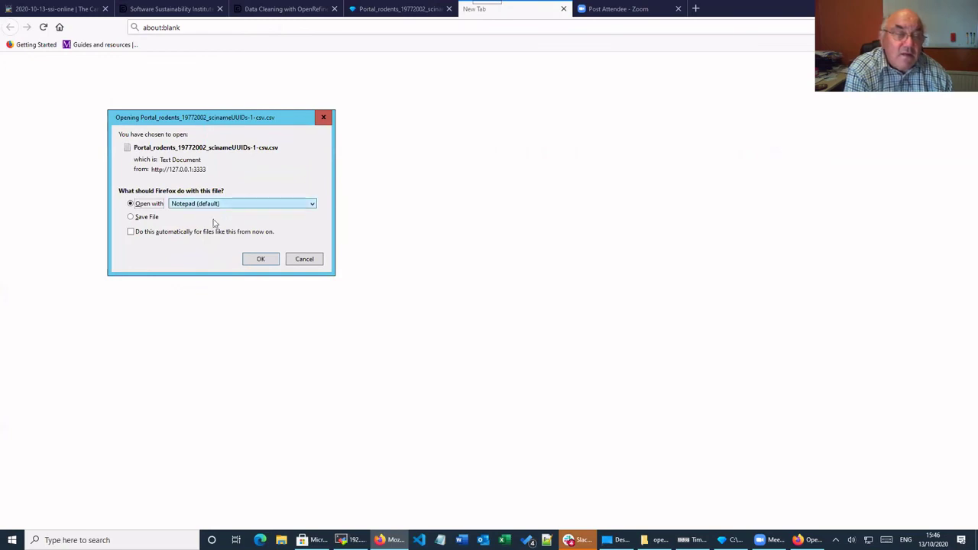
left_click(132, 218)
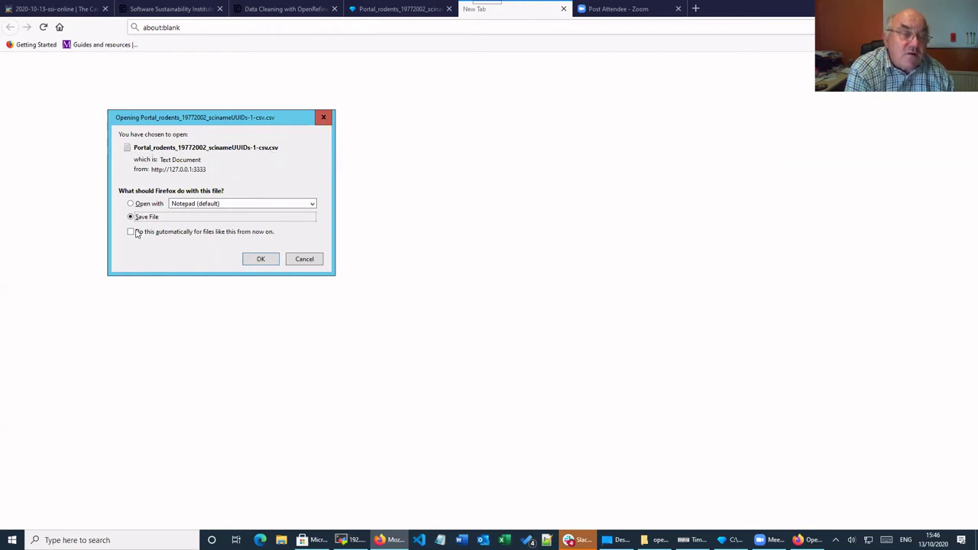
left_click(261, 260)
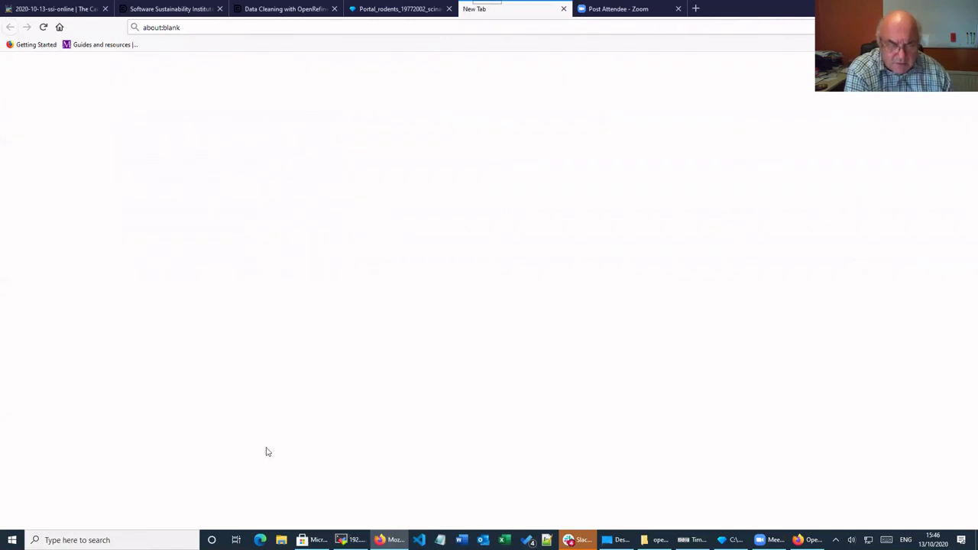
Step: Open the exported Portal_rodents_19772002_scinameUUIDs-1-csv.csv from the Downloads folder in Excel to check its rows
left_click(281, 540)
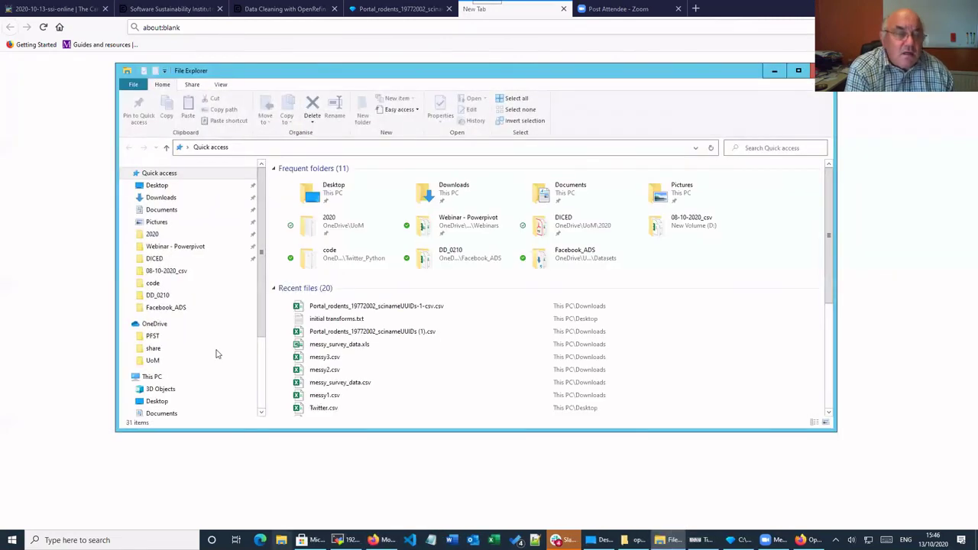
left_click(151, 198)
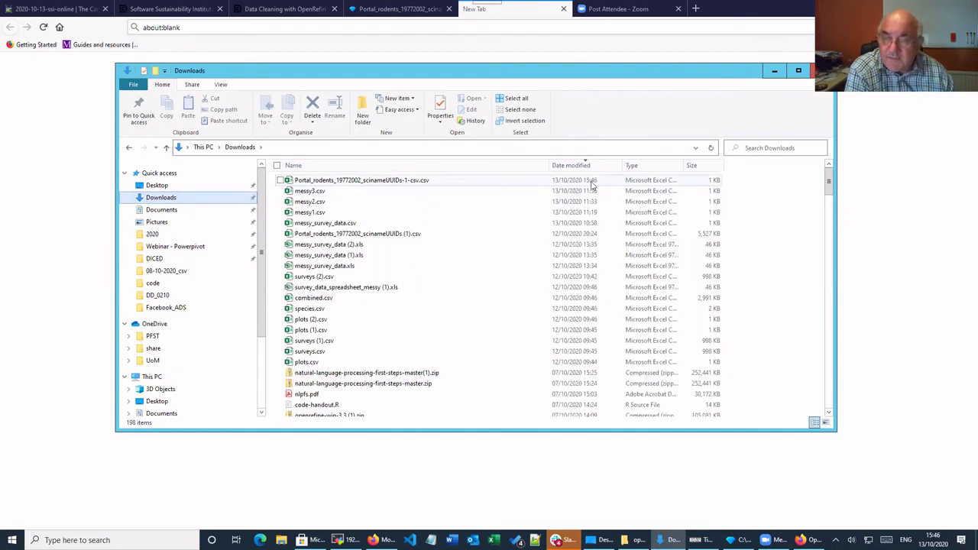
left_click_drag(372, 182, 353, 182)
double_click(353, 182)
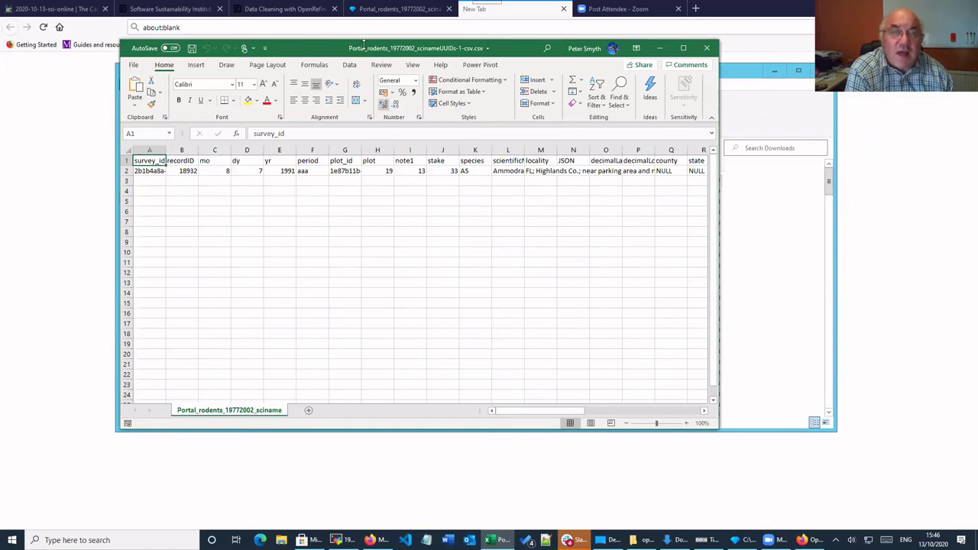
Step: Switch back to the OpenRefine project and remove the period facet so no rows are filtered out
left_click(369, 8)
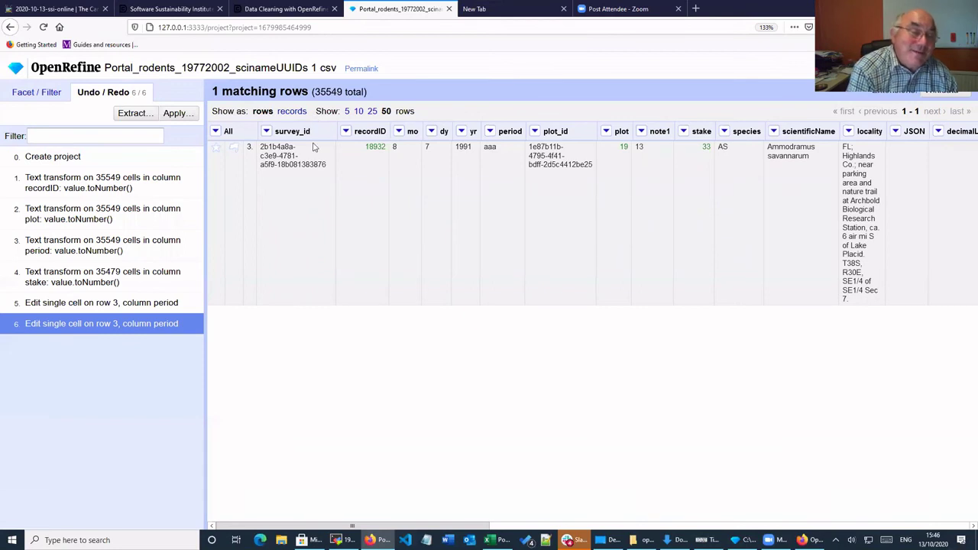
mouse_move(313, 146)
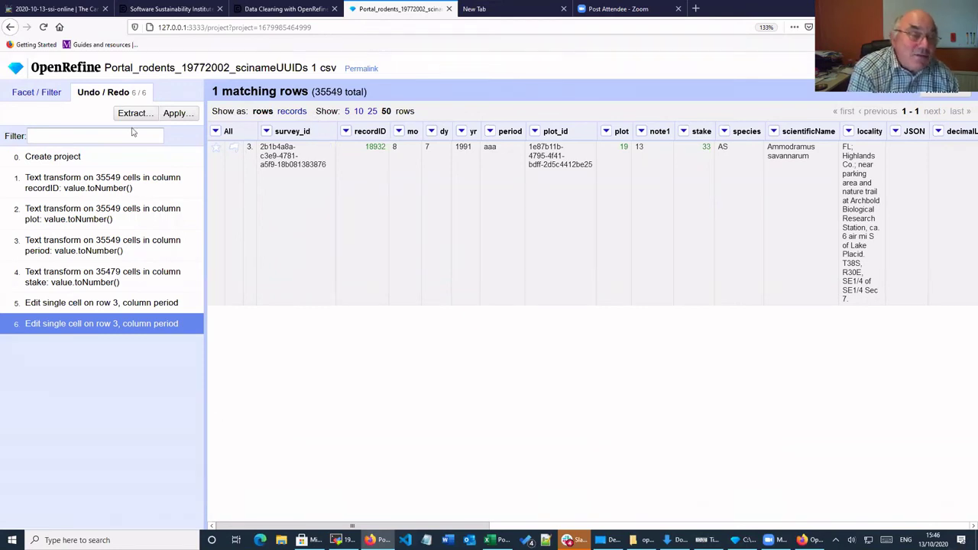
left_click(23, 89)
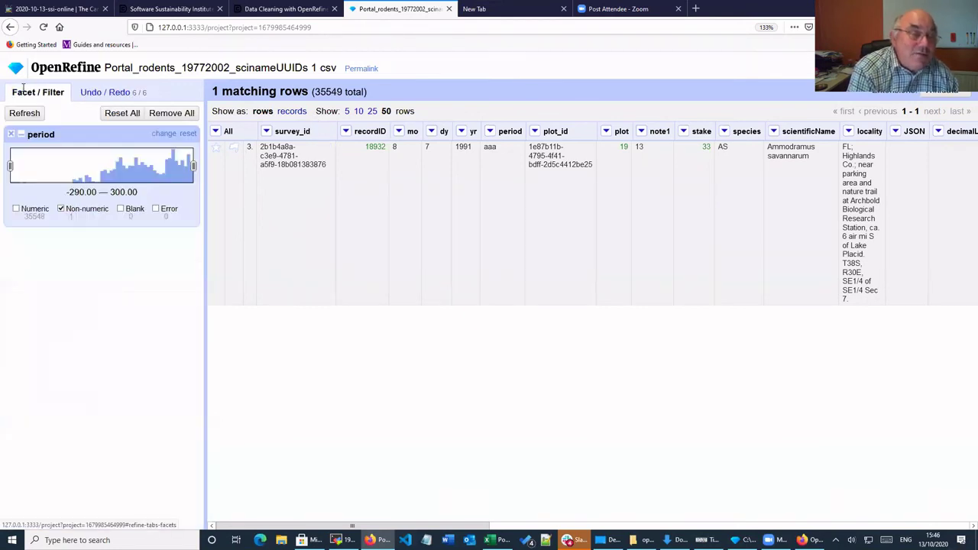
left_click(11, 135)
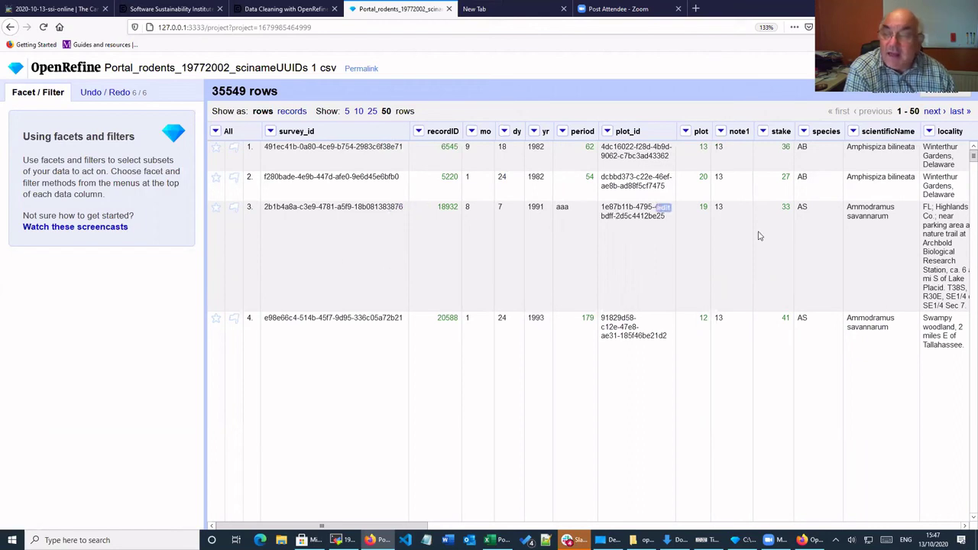
Step: Export the complete unfiltered dataset as comma-separated values and save the file
left_click(936, 68)
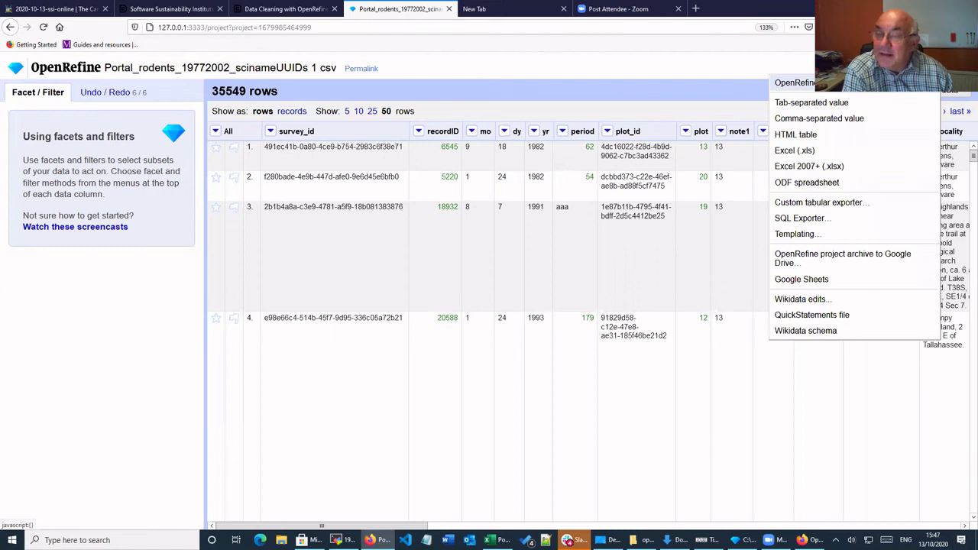
left_click(818, 119)
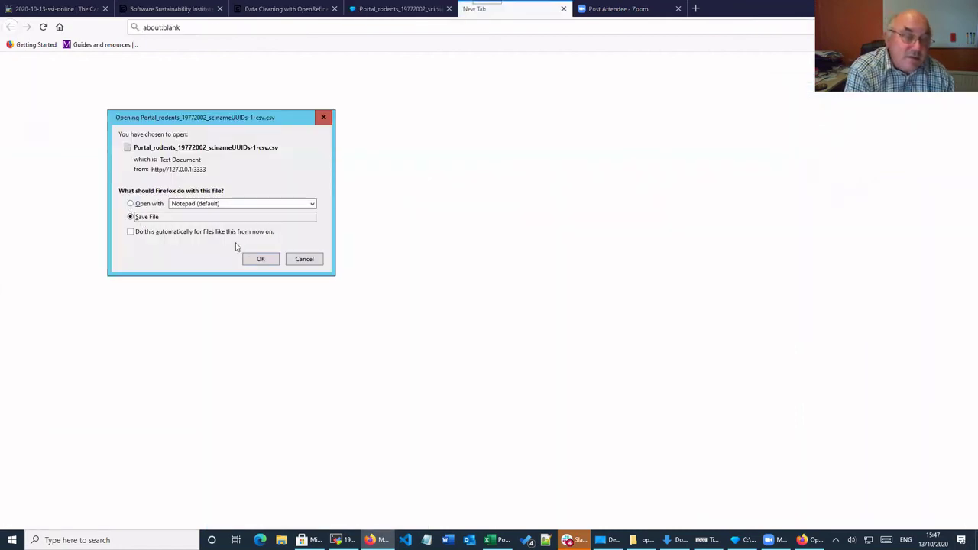
left_click(258, 259)
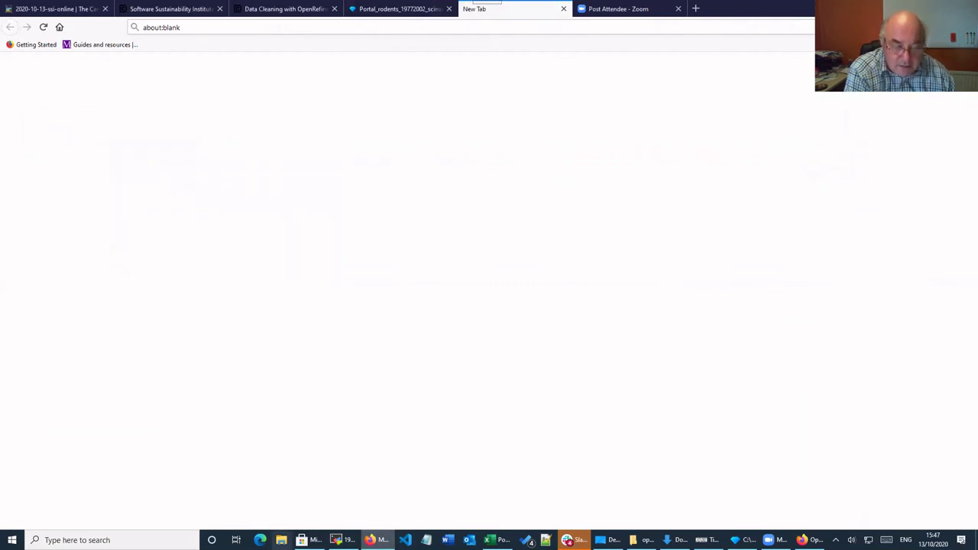
Step: Close the first exported CSV in Excel and open Portal_rodents_19772002_scinameUUIDs-1-csv(1).csv from the Downloads folder
left_click(282, 540)
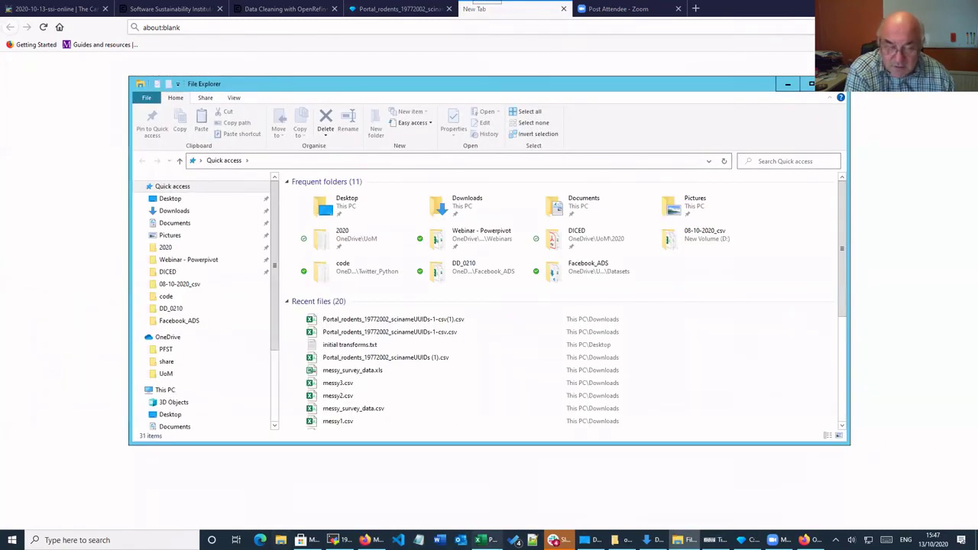
right_click(477, 534)
left_click(457, 486)
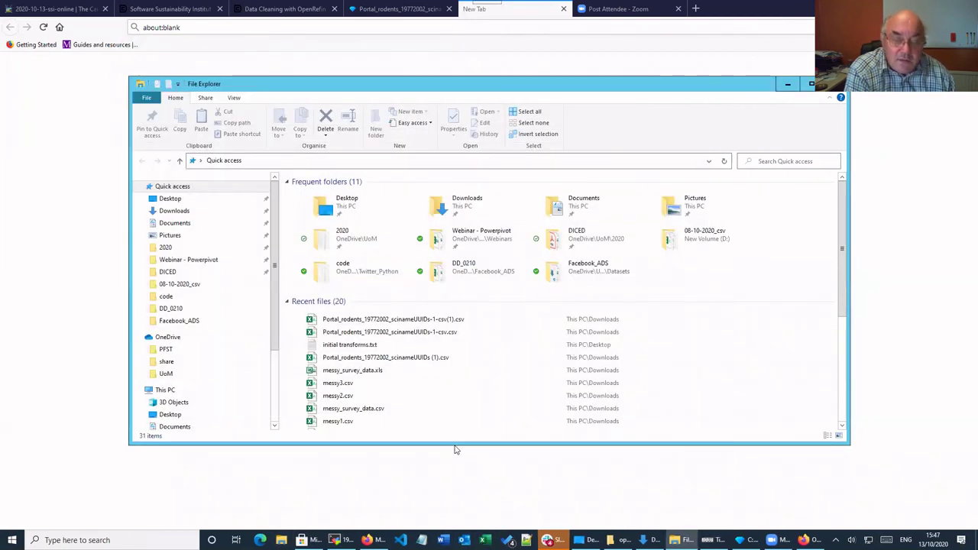
left_click(394, 321)
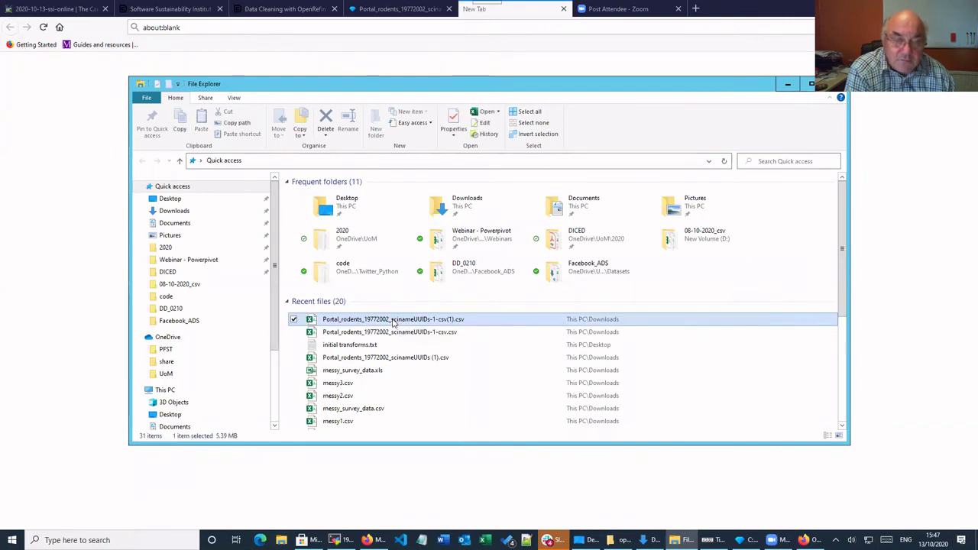
left_click(172, 212)
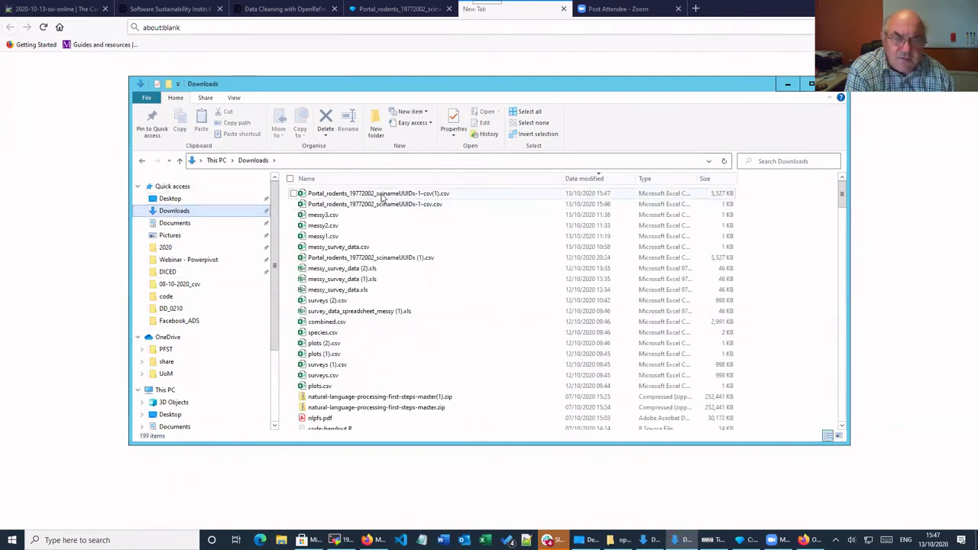
left_click(382, 196)
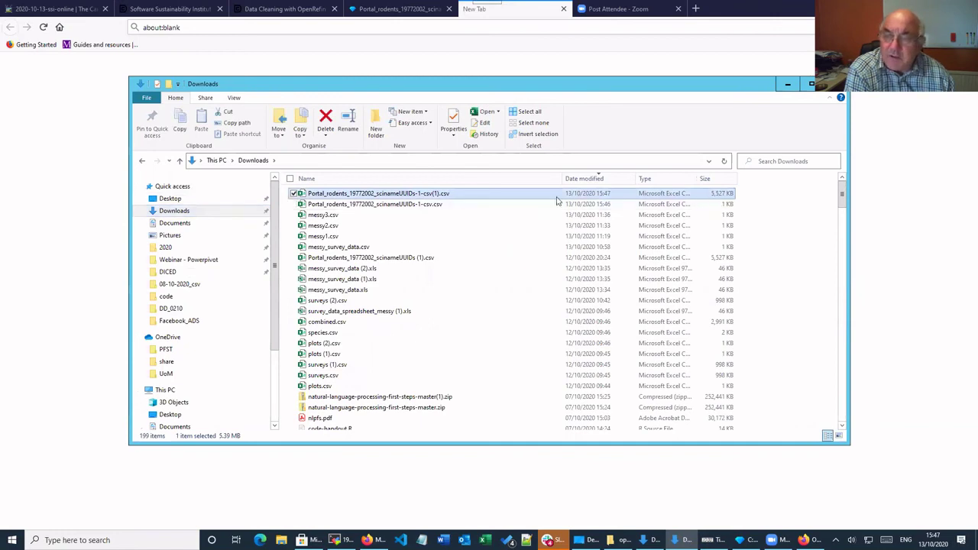
double_click(405, 196)
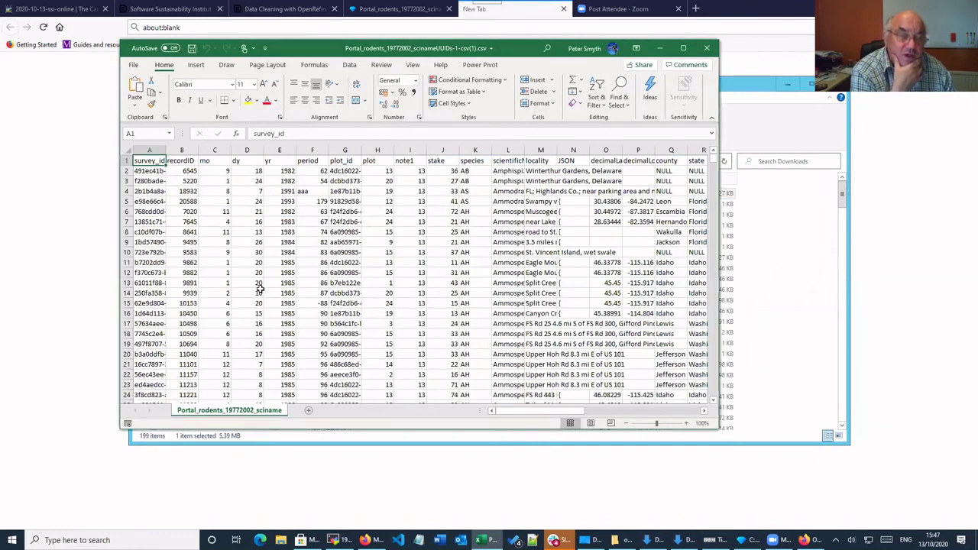
Step: Inspect values in the dy column and the third record's period cell, and close the spreadsheet and the Downloads window
left_click(256, 171)
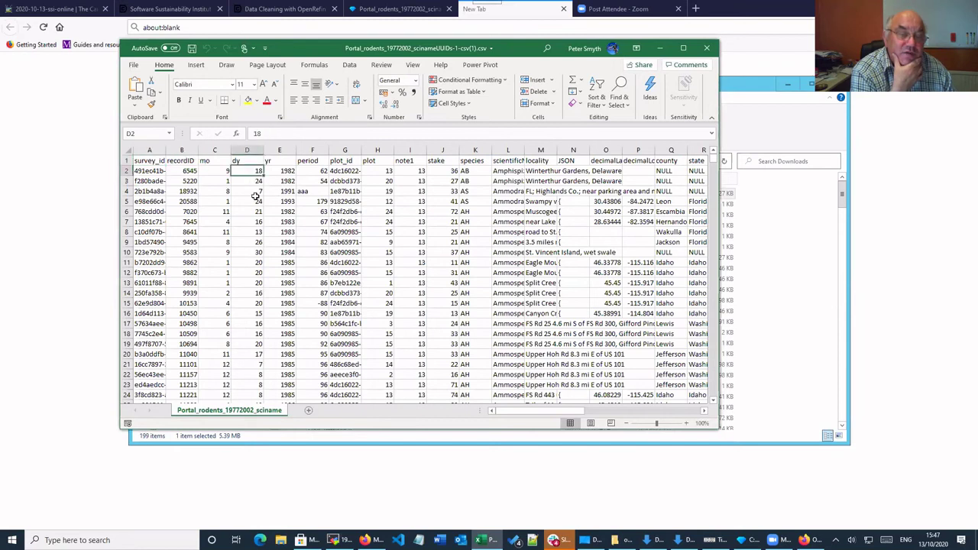
left_click(256, 201)
left_click(258, 241)
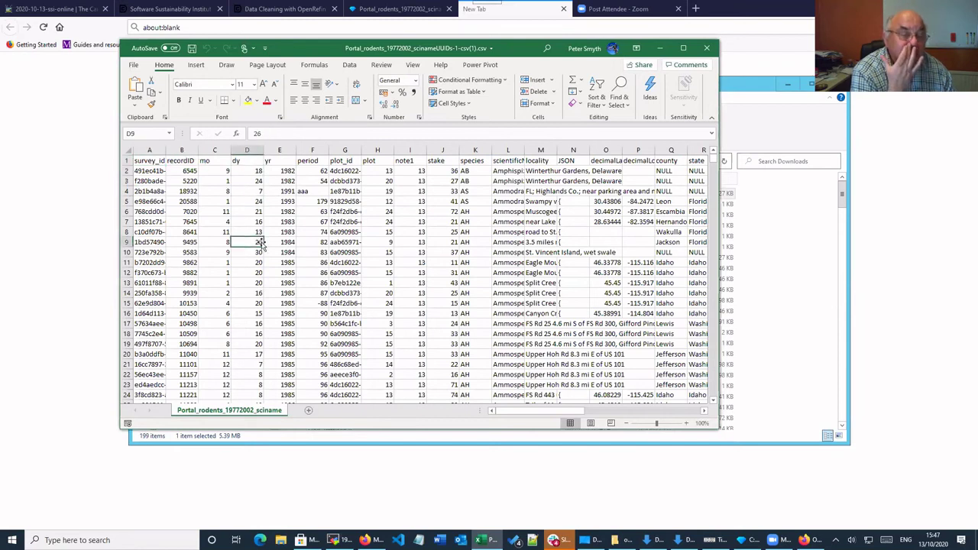
left_click(317, 191)
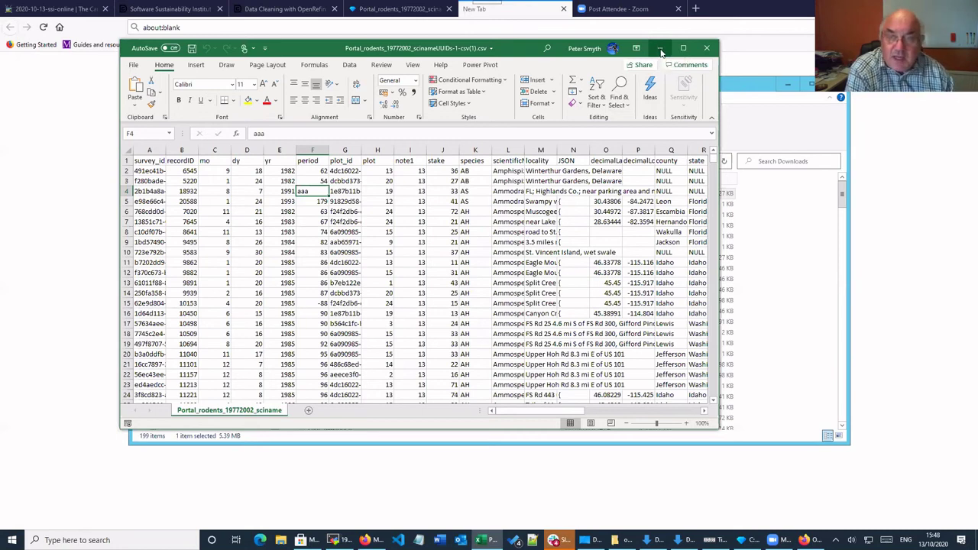
left_click(707, 50)
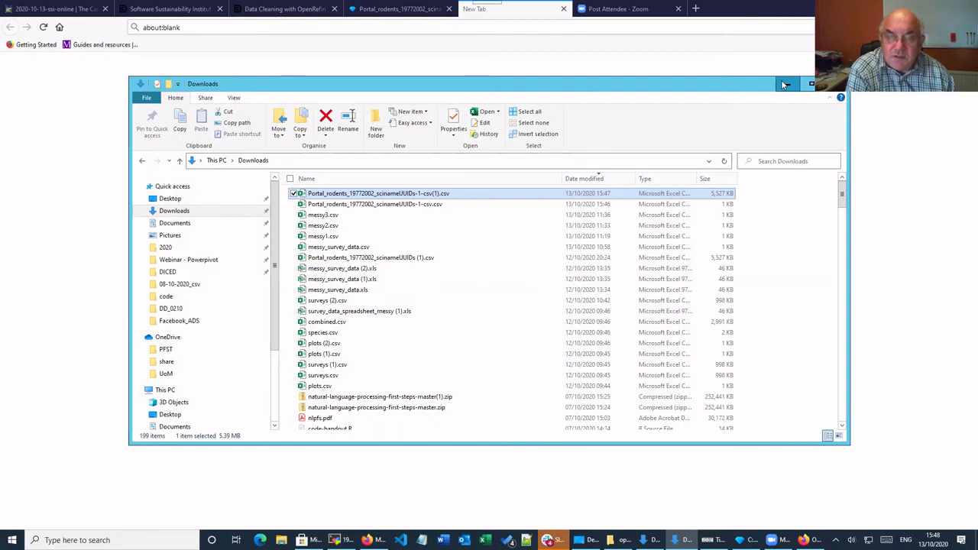
left_click(784, 85)
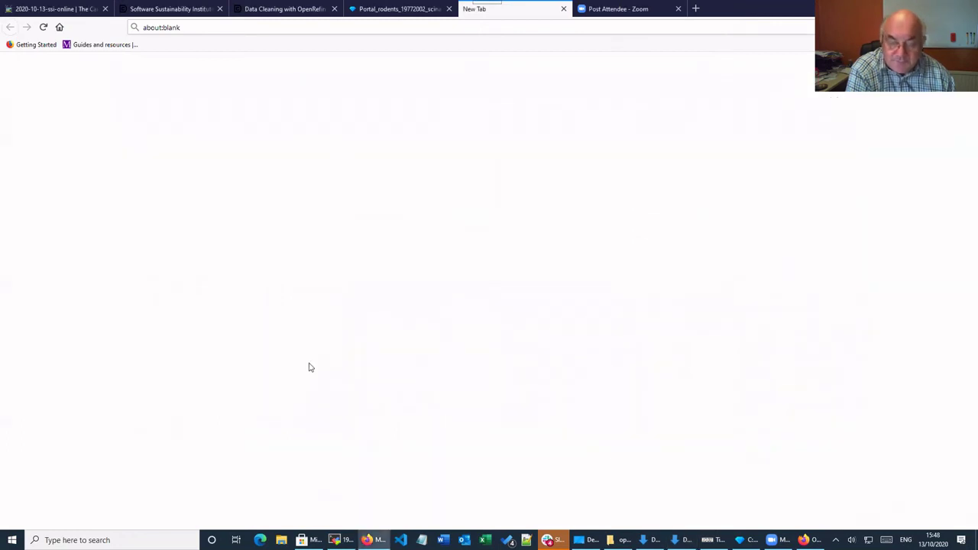
Step: Review the lesson's sections on exporting projects and cleaned data, and view the workshop schedule
left_click(284, 9)
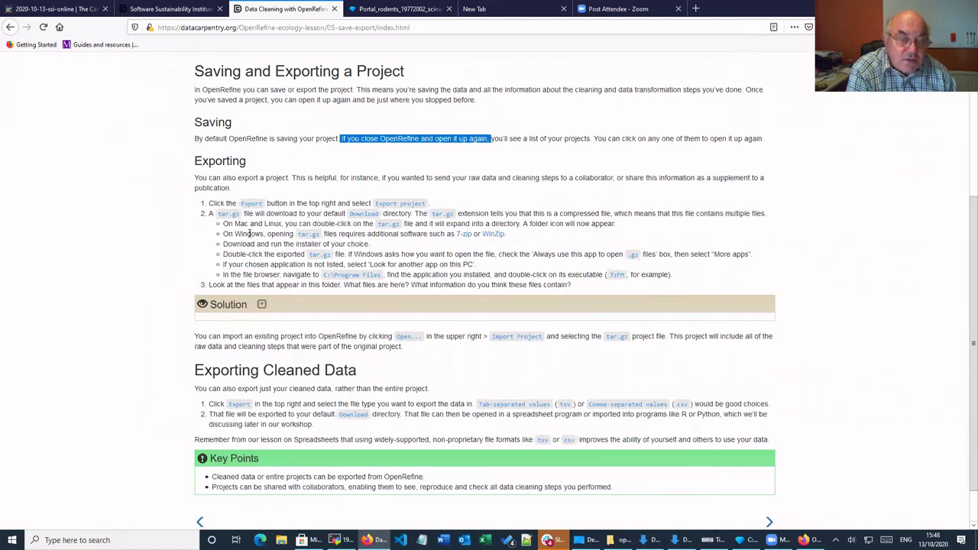
scroll(249, 233, "down", 1)
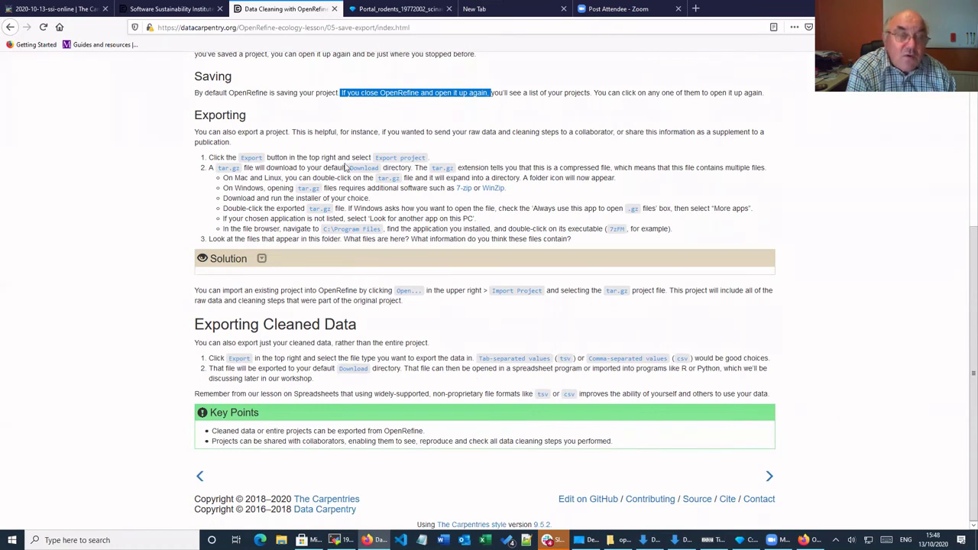
scroll(346, 160, "up", 2)
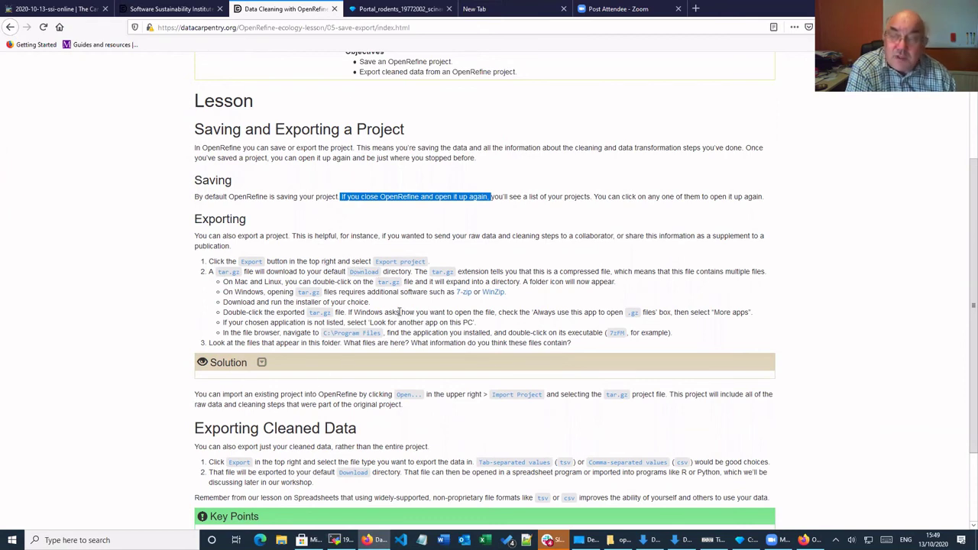
left_click(166, 8)
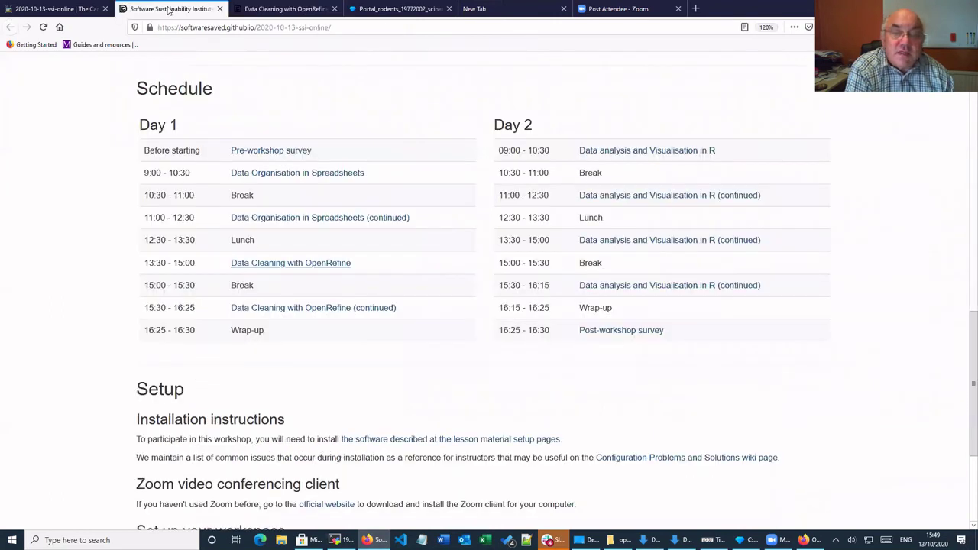
Step: Return to the rodents project and add a text facet on the scientificName column
left_click(386, 10)
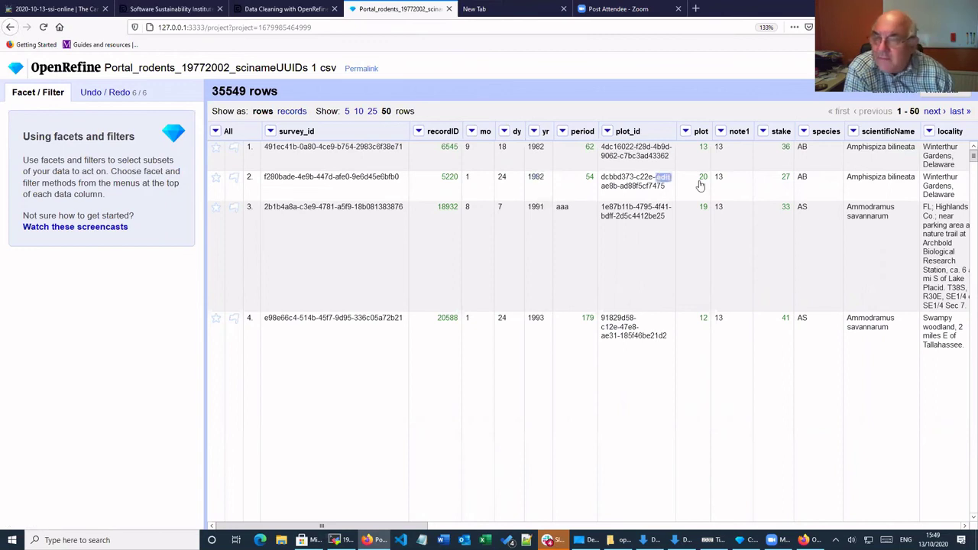
left_click(854, 132)
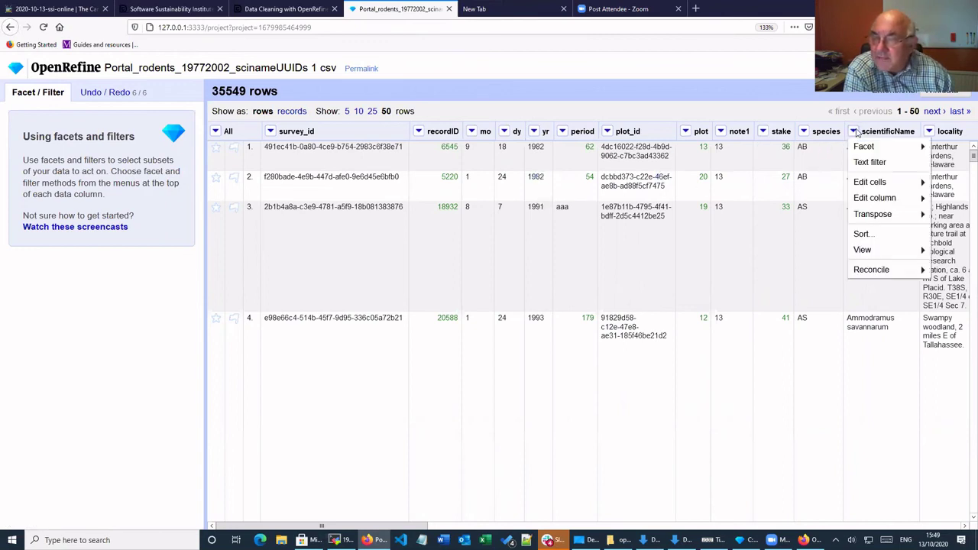
mouse_move(865, 200)
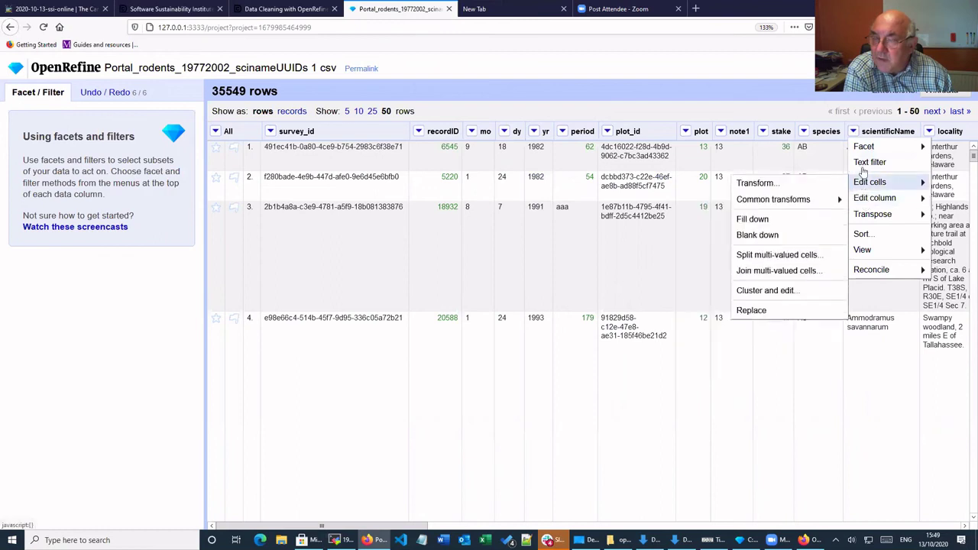
mouse_move(862, 147)
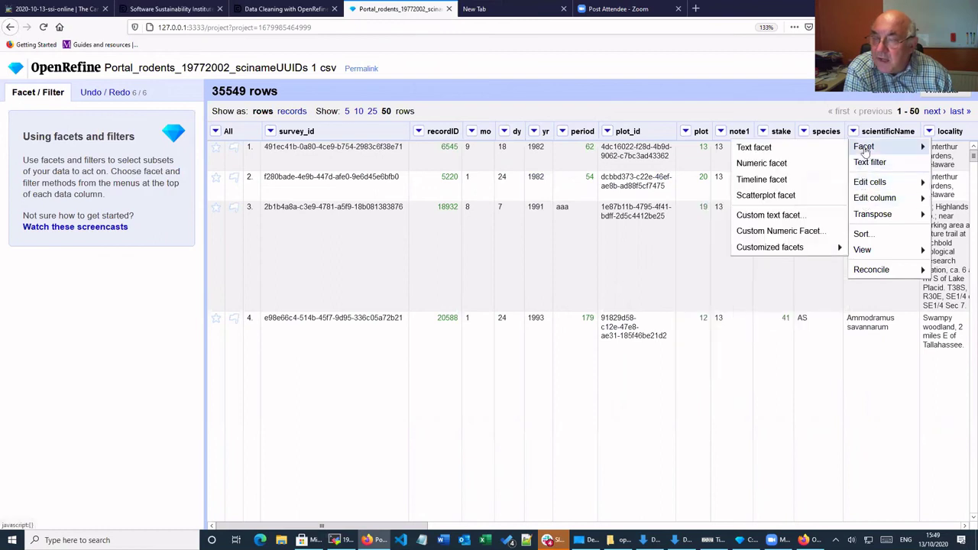
left_click(747, 148)
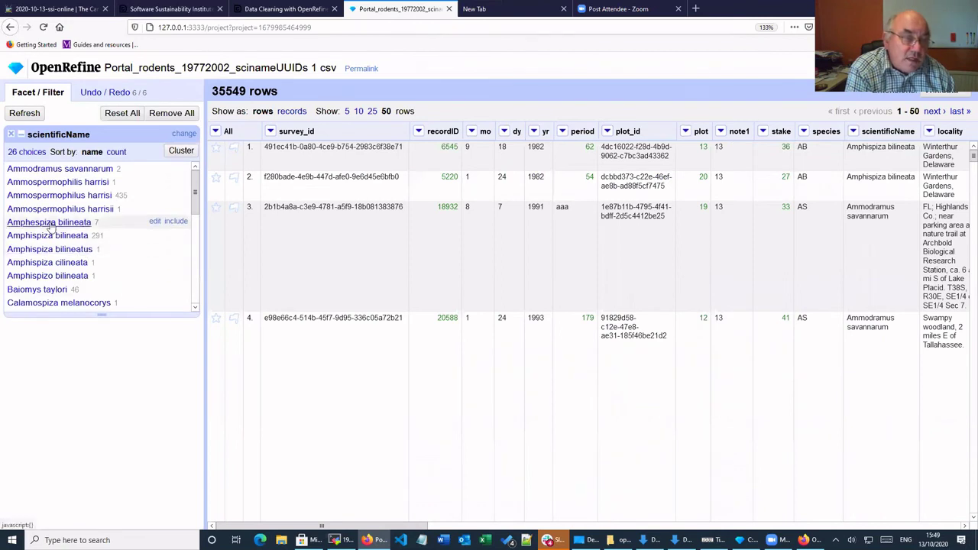
Step: Filter the rows by the scientificName facet to Amphispiza bilineata, Amphespiza bilineata and Ammospermophilus harrisi
left_click(51, 224)
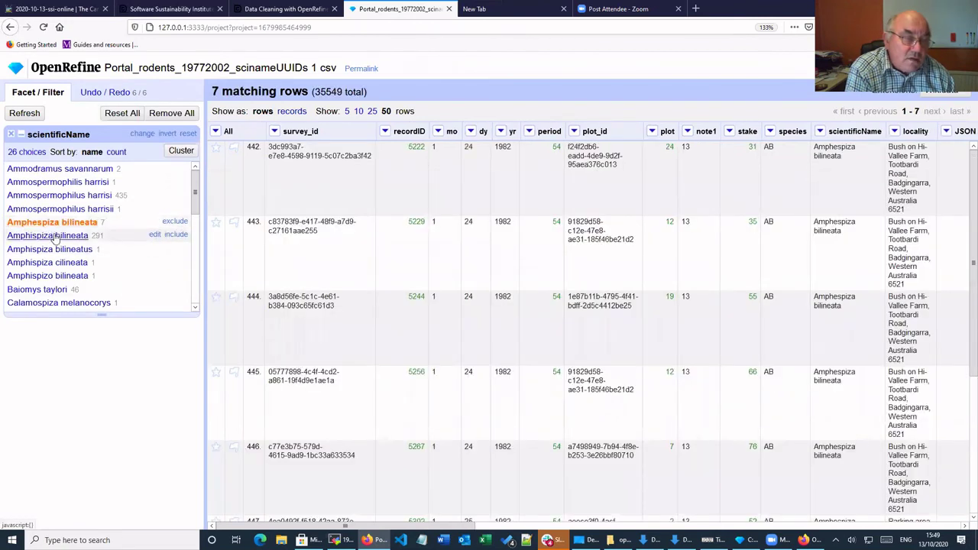
left_click(55, 237)
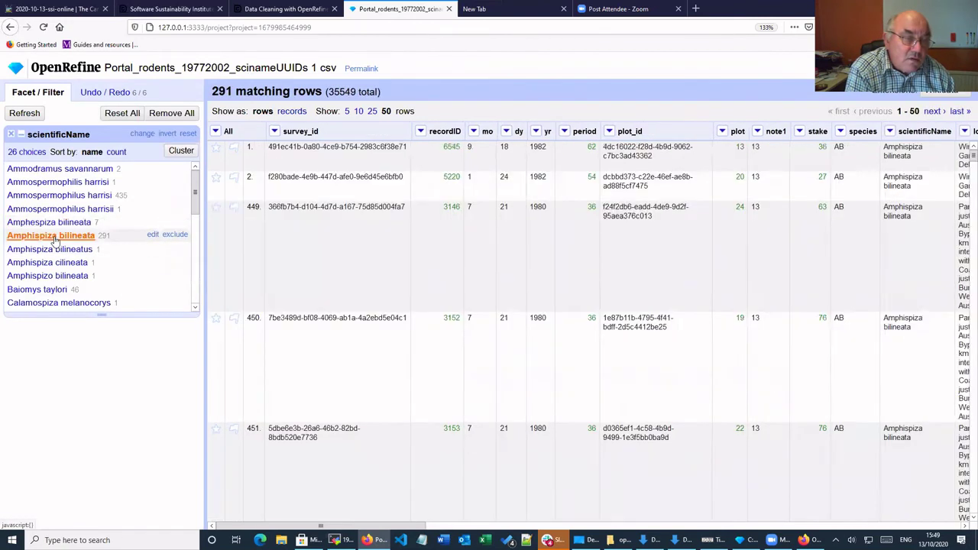
left_click(175, 221)
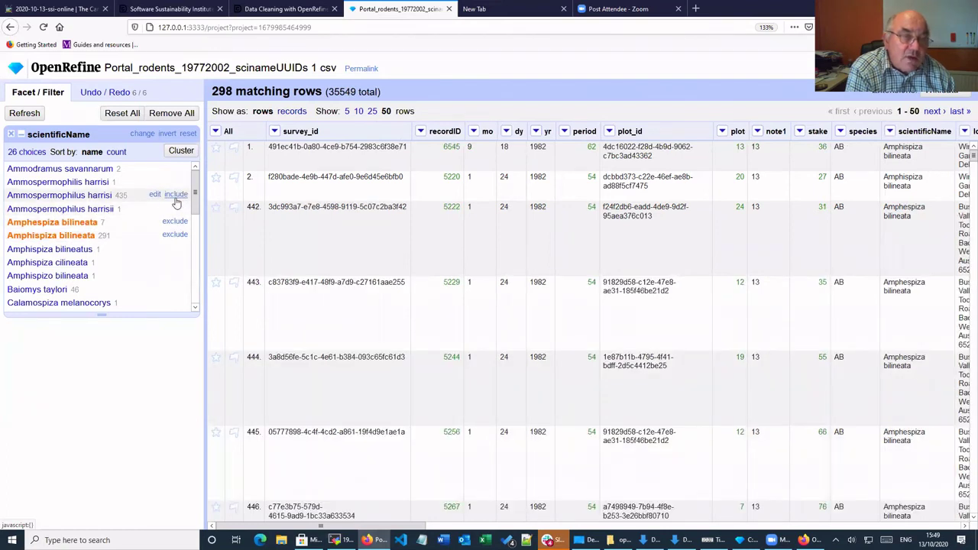
left_click(175, 196)
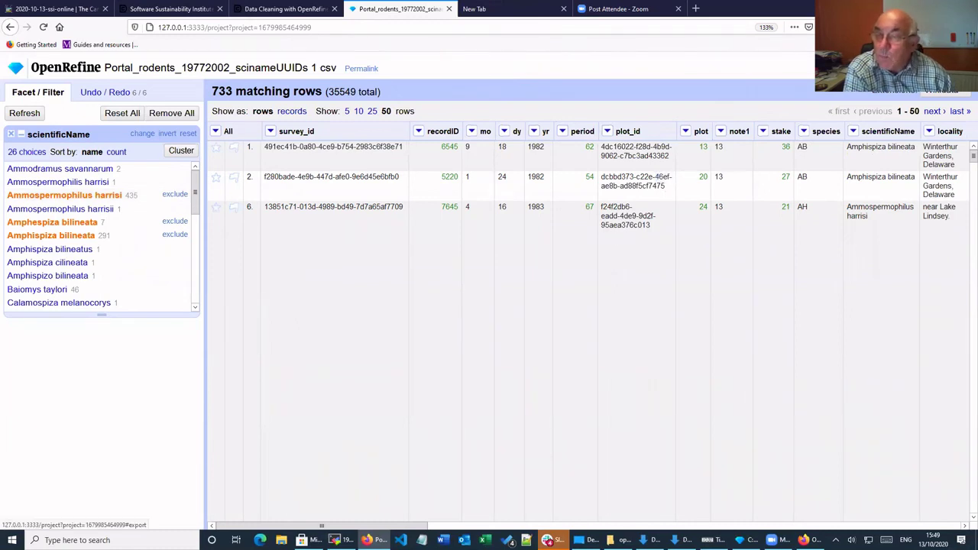
Step: Export the rodents project as an OpenRefine project archive and save the tar.gz file to disk
left_click(946, 91)
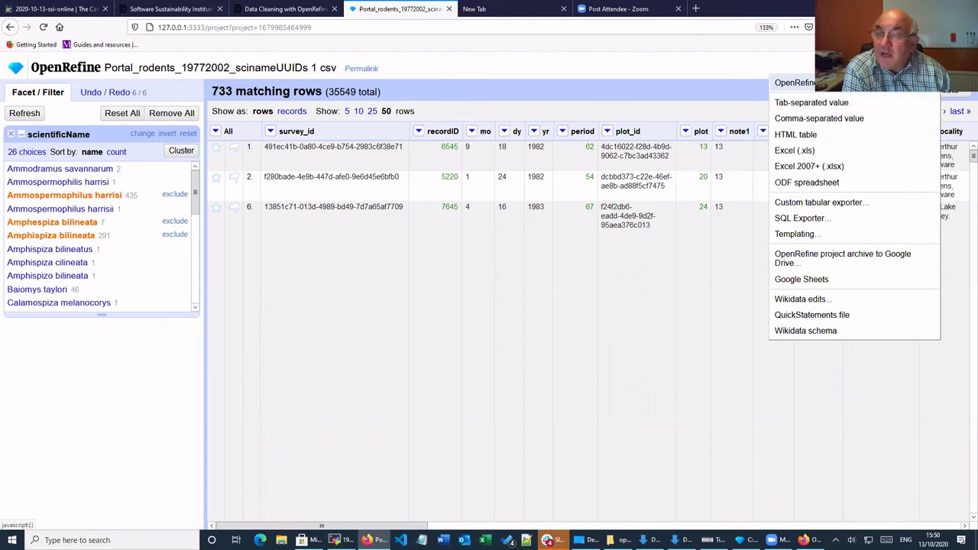
left_click(795, 82)
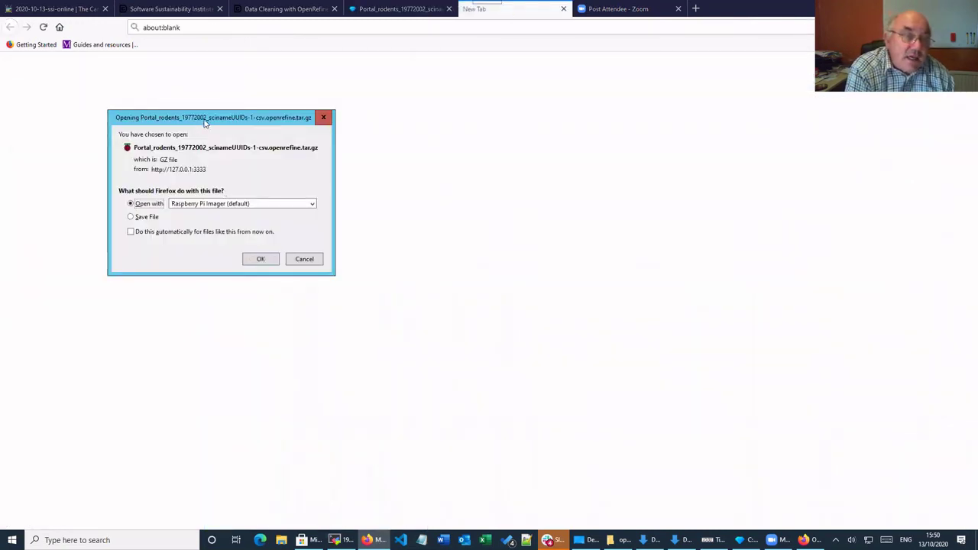
left_click_drag(205, 122, 414, 147)
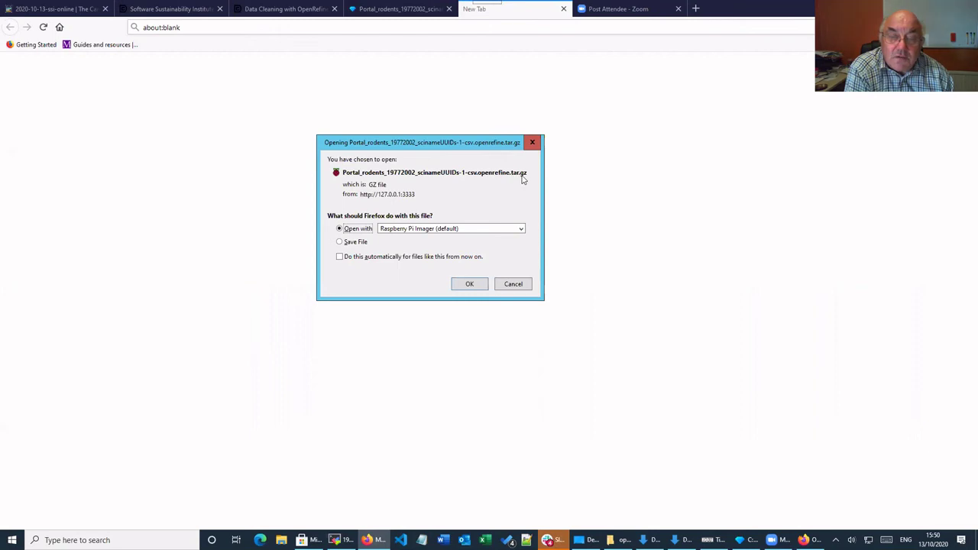
left_click(339, 242)
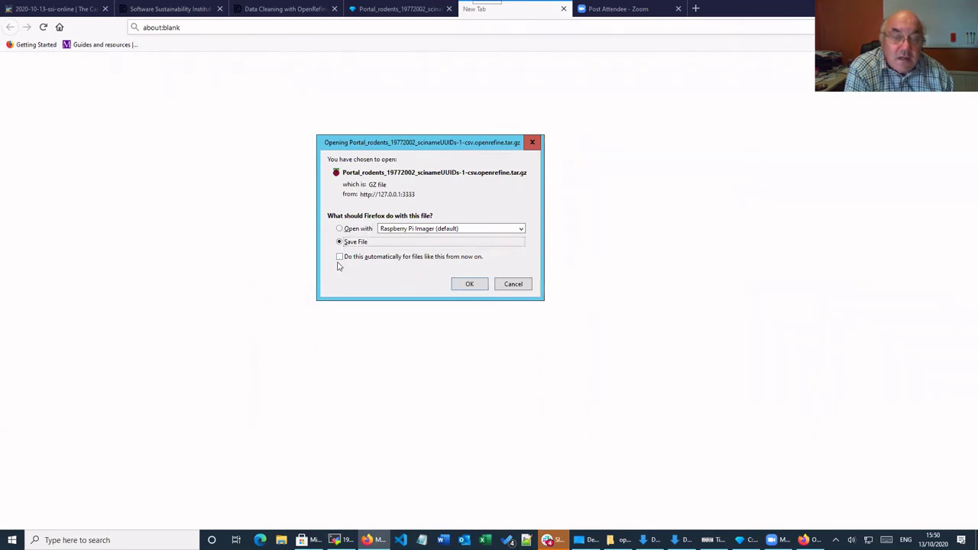
left_click(471, 286)
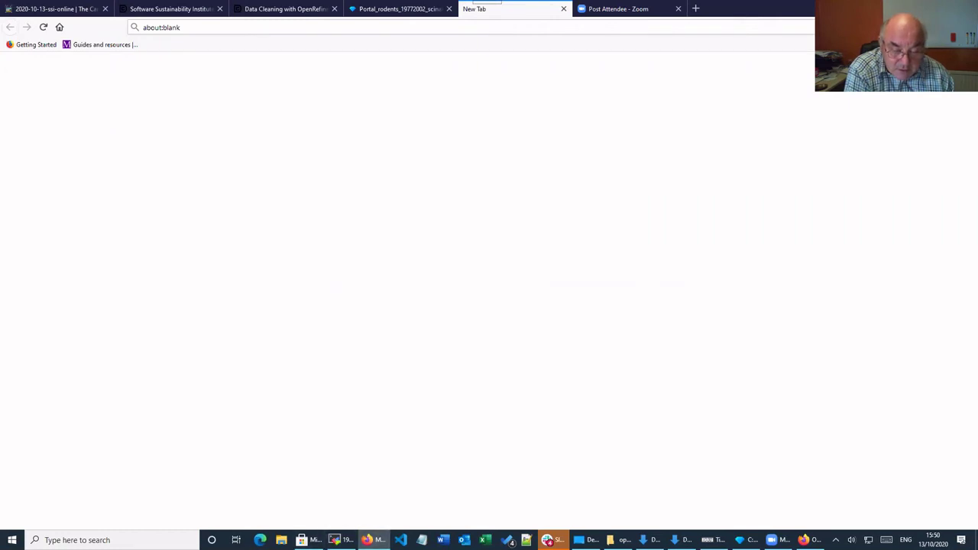
Step: Refresh the local Downloads folder and copy Portal_rodents_19772002_scinameUUIDs-1-csv.openrefine.tar.gz into the remote machine's Downloads folder in MobaXterm
mouse_move(646, 539)
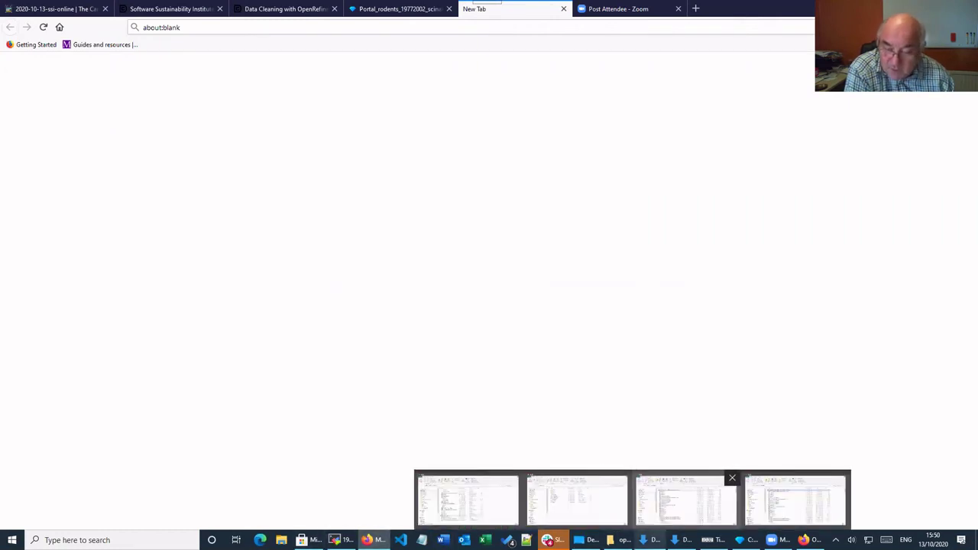
left_click(576, 498)
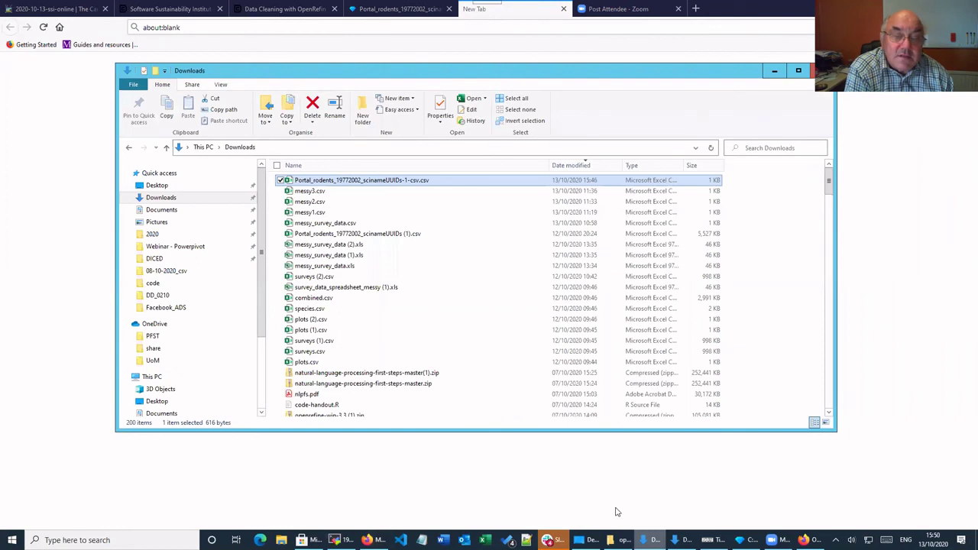
left_click(710, 148)
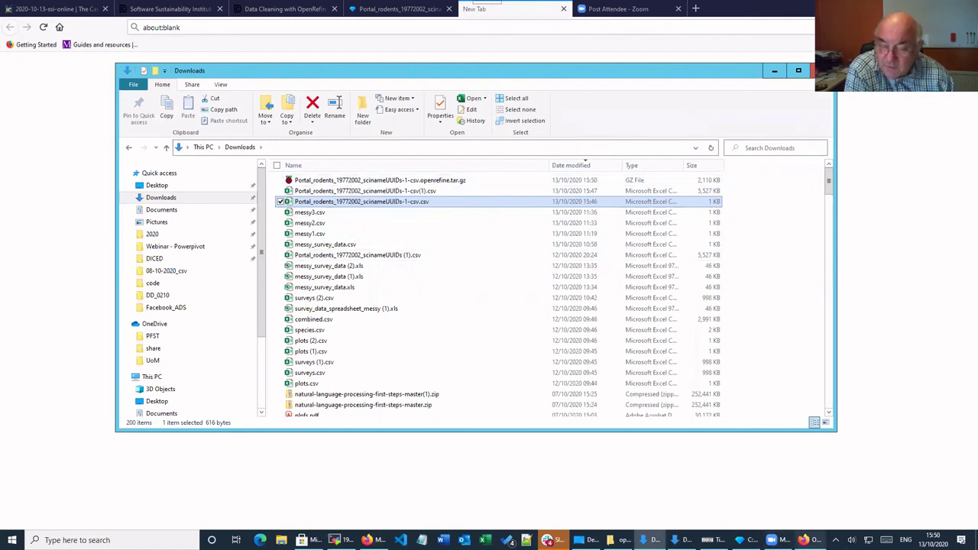
mouse_move(809, 540)
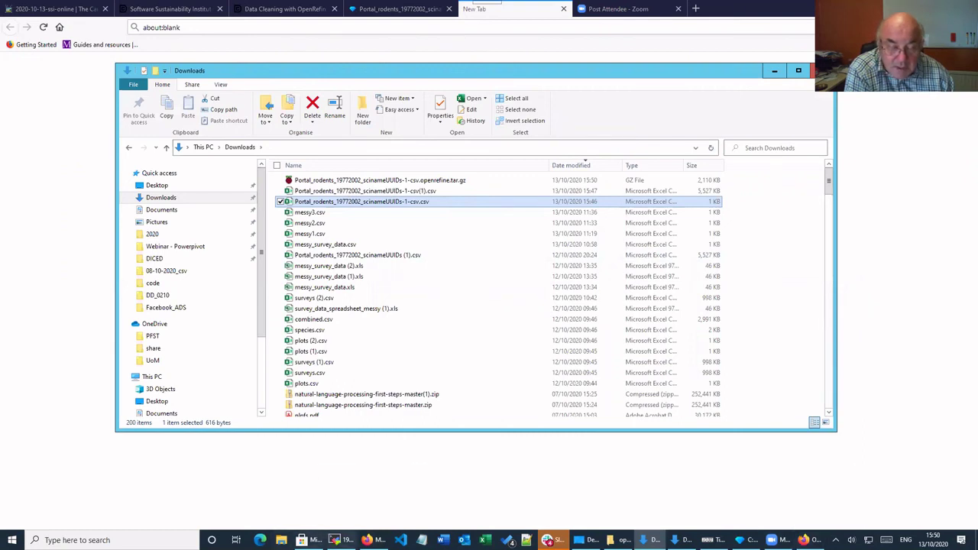
left_click(336, 540)
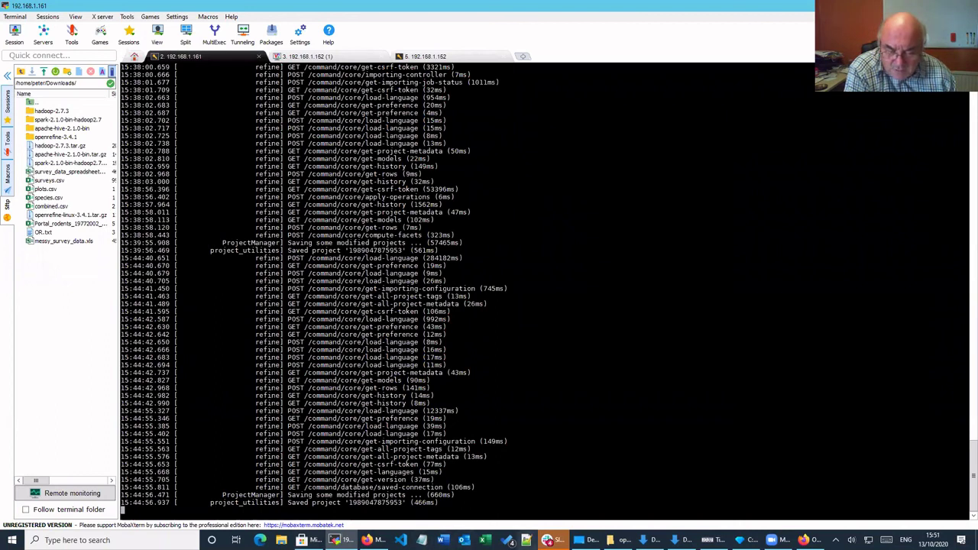
mouse_move(643, 541)
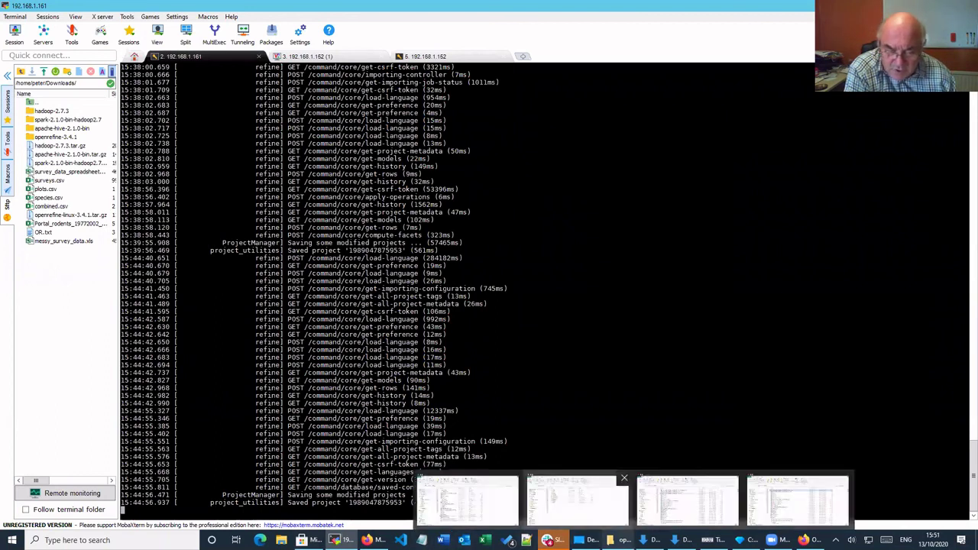
left_click(574, 501)
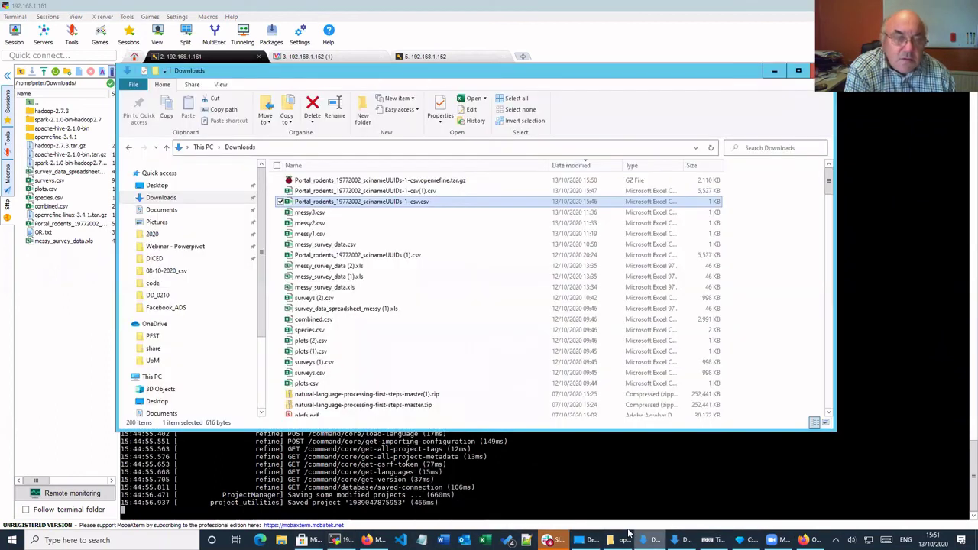
left_click_drag(314, 182, 66, 335)
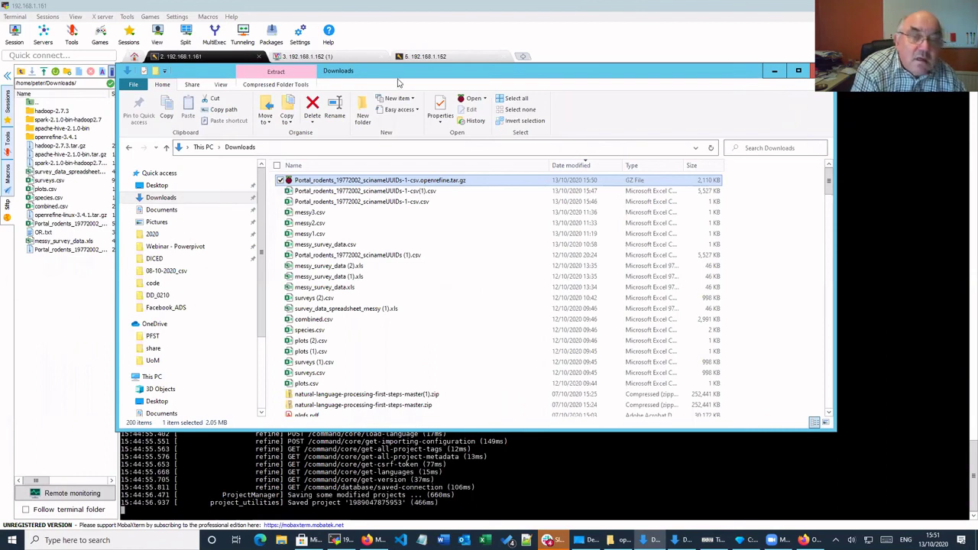
left_click_drag(397, 77, 543, 112)
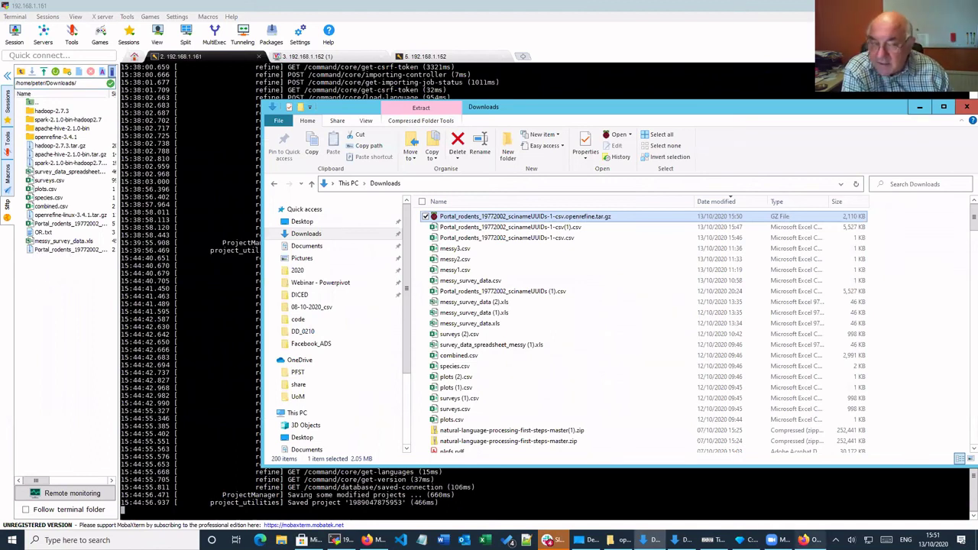
Step: Switch to OpenRefine on the remote Ubuntu machine and choose Portal_rodents_19772002_scinameUUIDs-1-csv.openrefine.tar.gz as the project file to import
left_click(809, 540)
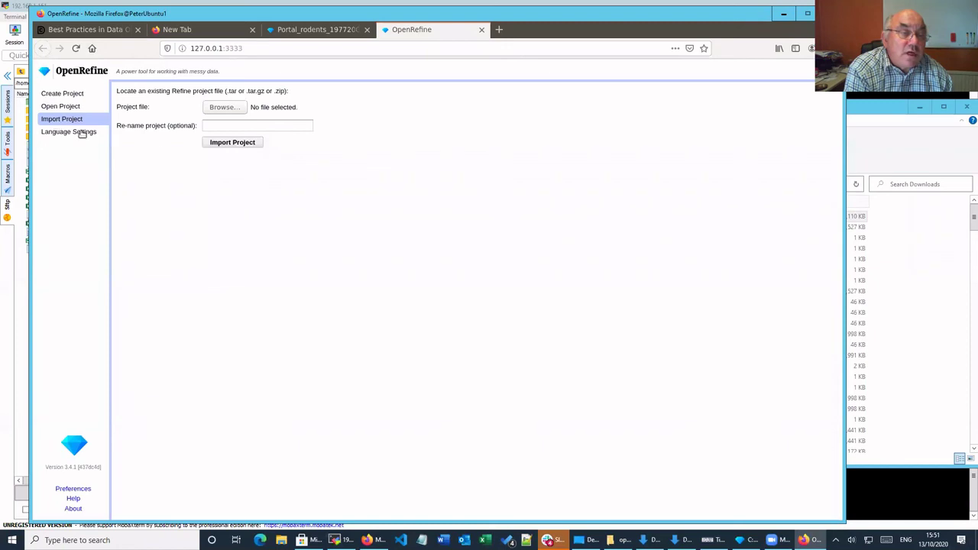
left_click(227, 109)
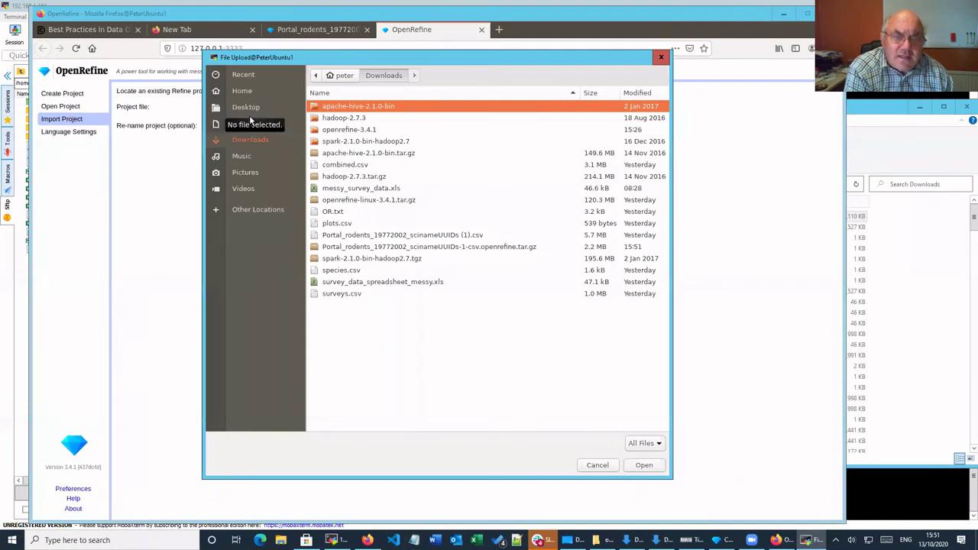
left_click(375, 247)
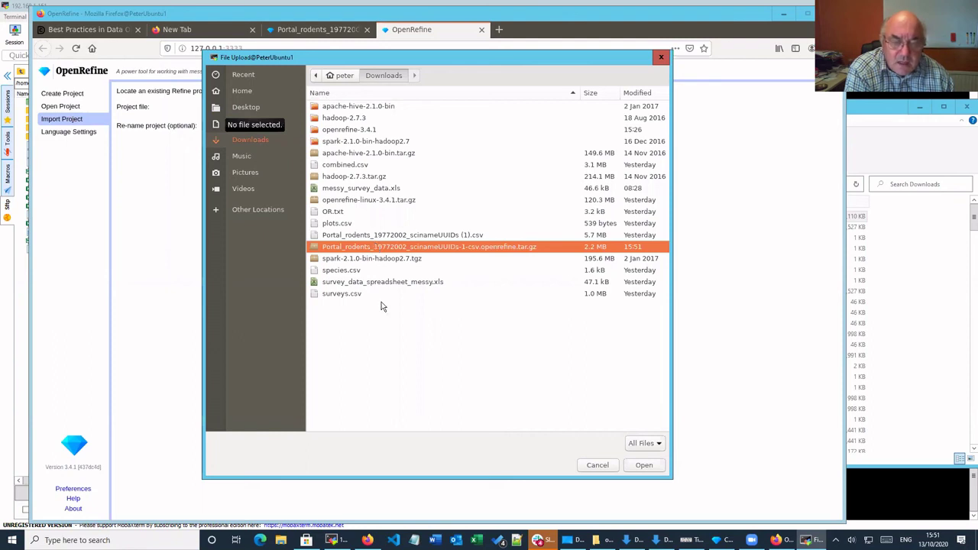
left_click(643, 467)
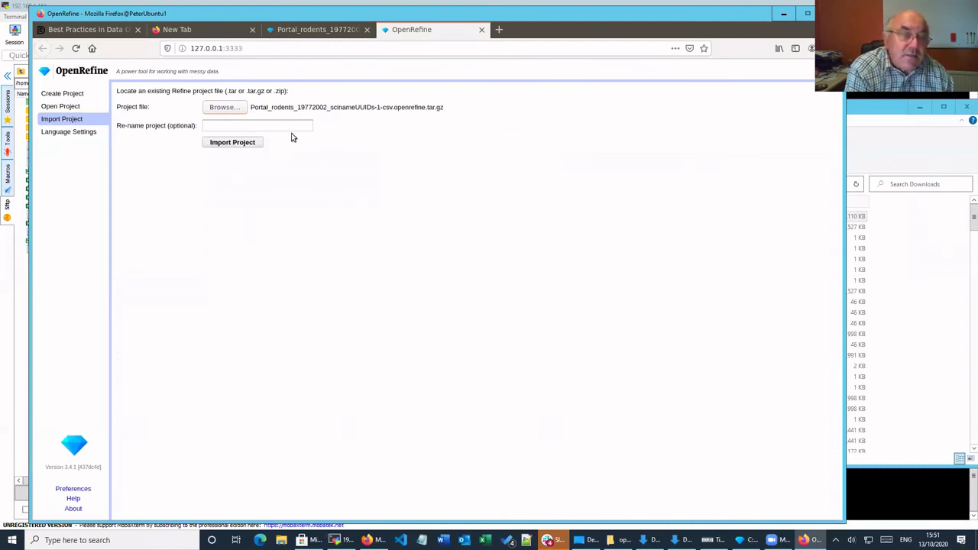
Step: Name the imported project moved_rodents and import it
left_click(214, 127)
type("mo")
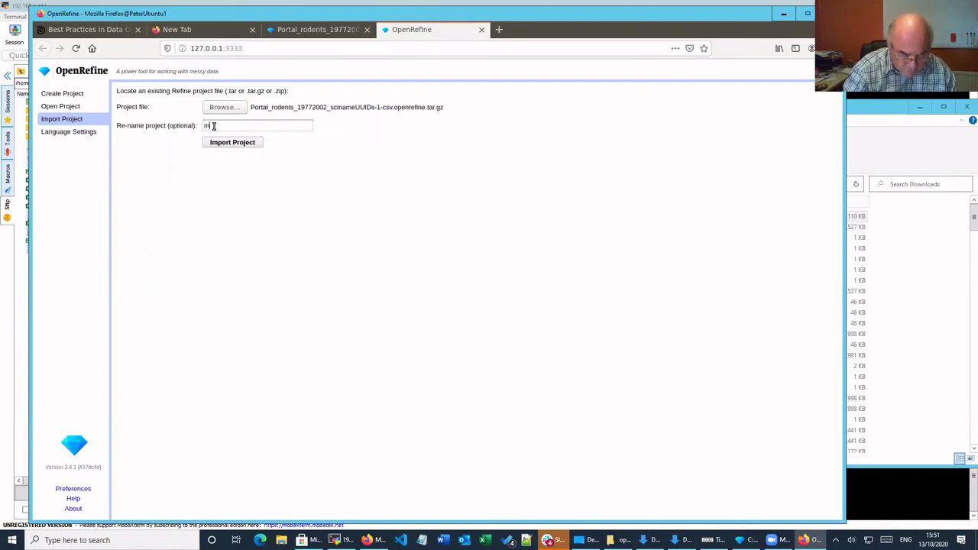
type("ved")
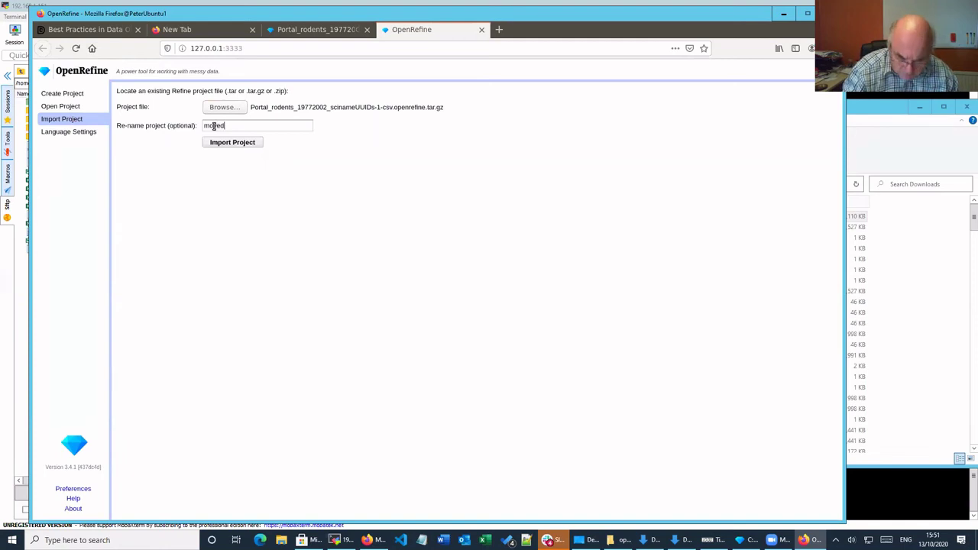
type("_rode")
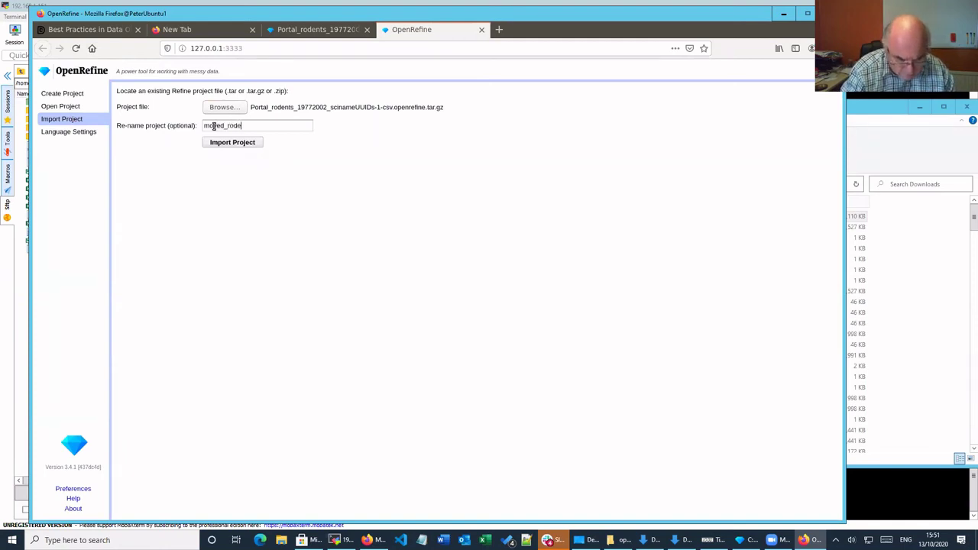
type("nts")
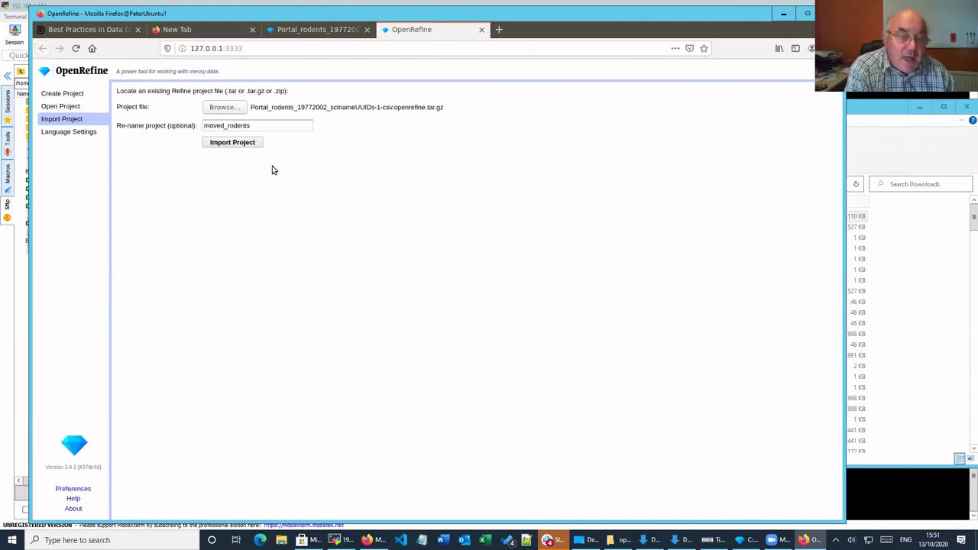
left_click(230, 144)
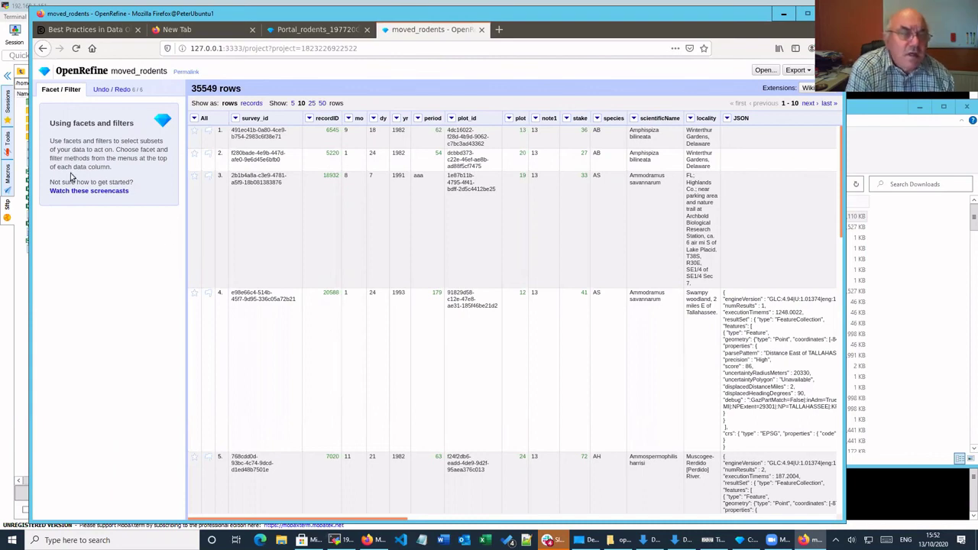
Step: Roll the moved_rodents history back to project creation, and reapply every operation through the last period cell edit
left_click(112, 90)
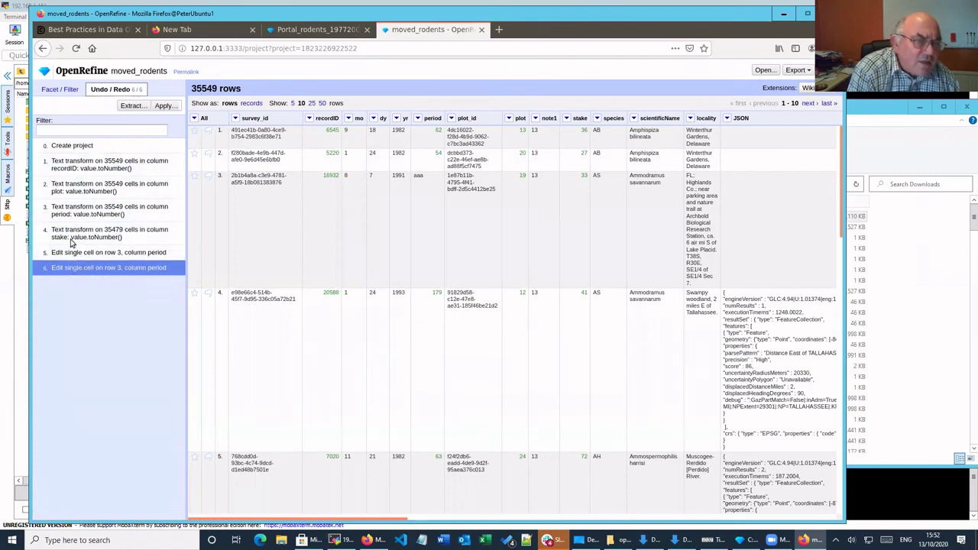
left_click(73, 145)
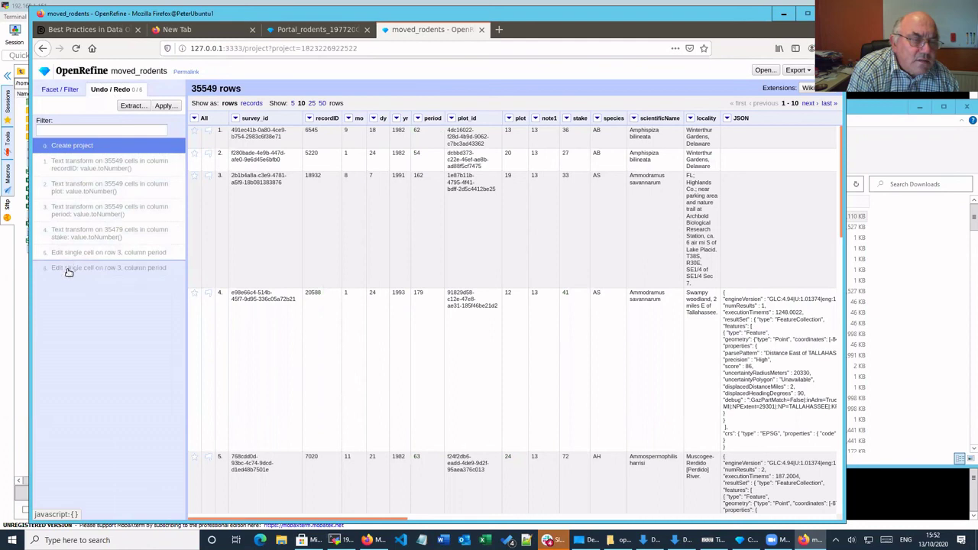
left_click(68, 269)
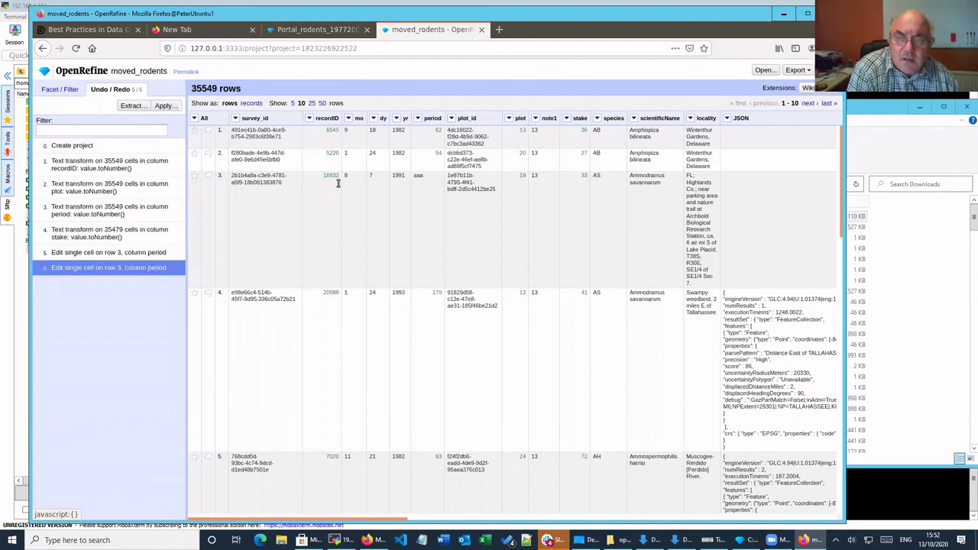
Step: Examine the transformed recordID, period, plot and stake values in moved_rodents, and minimize the remote browser window
mouse_move(523, 139)
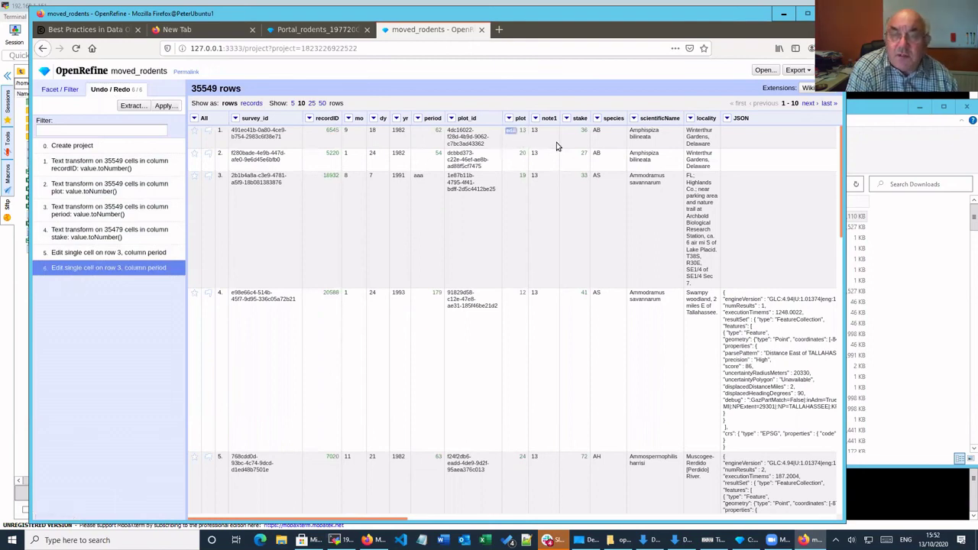
mouse_move(417, 185)
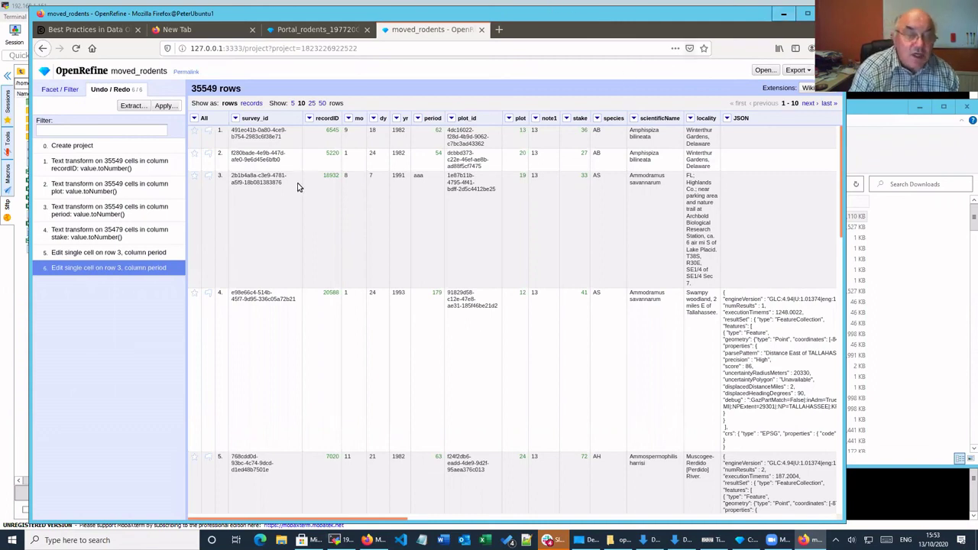
mouse_move(321, 139)
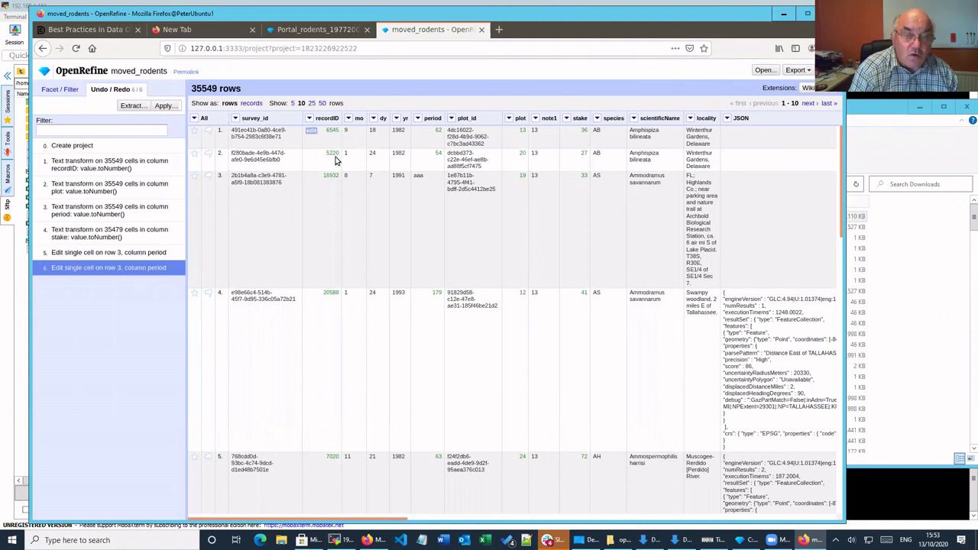
mouse_move(473, 130)
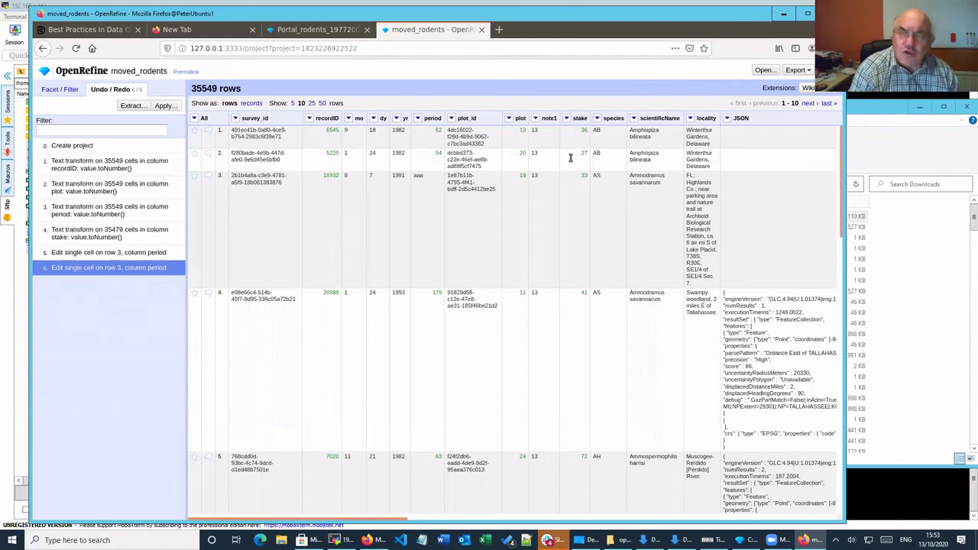
left_click(783, 13)
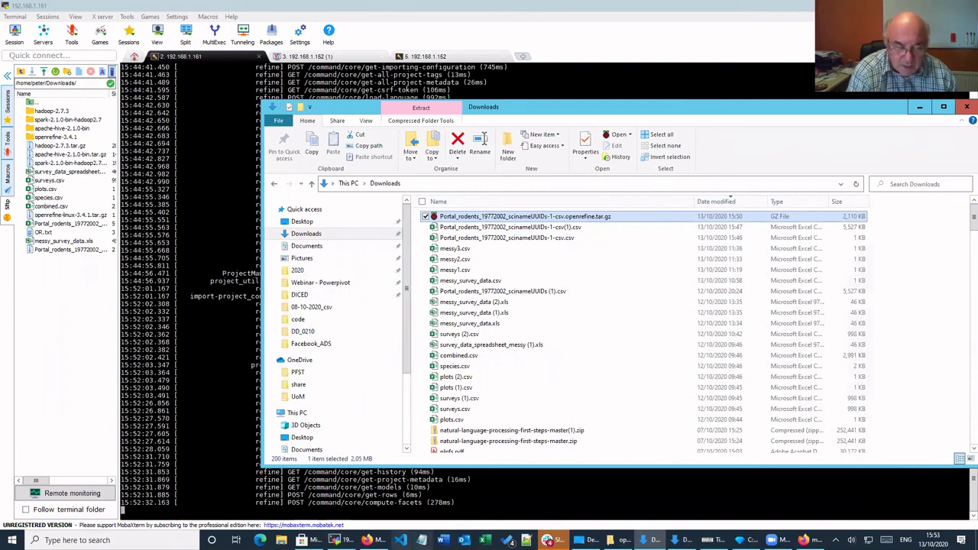
Step: Switch to Firefox and review the operation history of the local Portal_rodents_19772002_scinameUUIDs 1 csv project
left_click(373, 539)
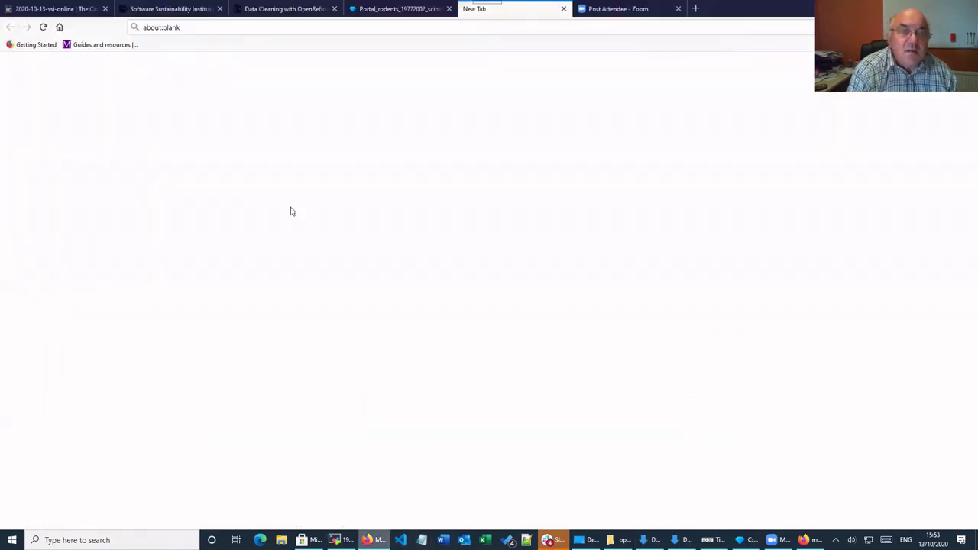
left_click(374, 10)
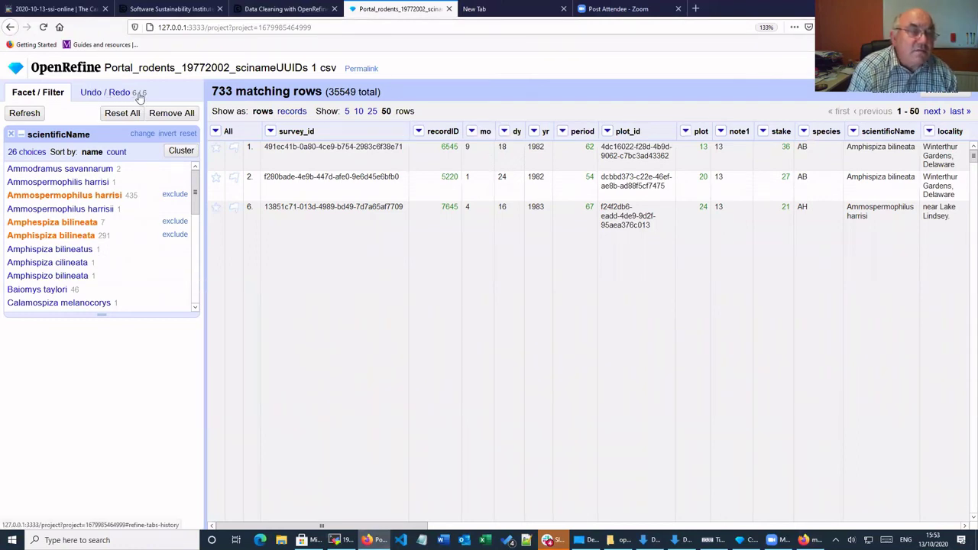
left_click(109, 93)
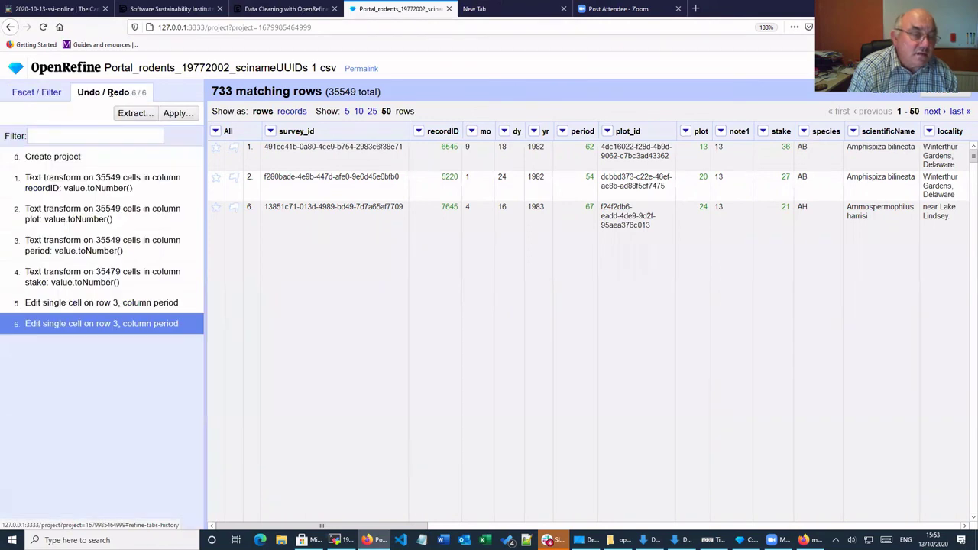
left_click(32, 91)
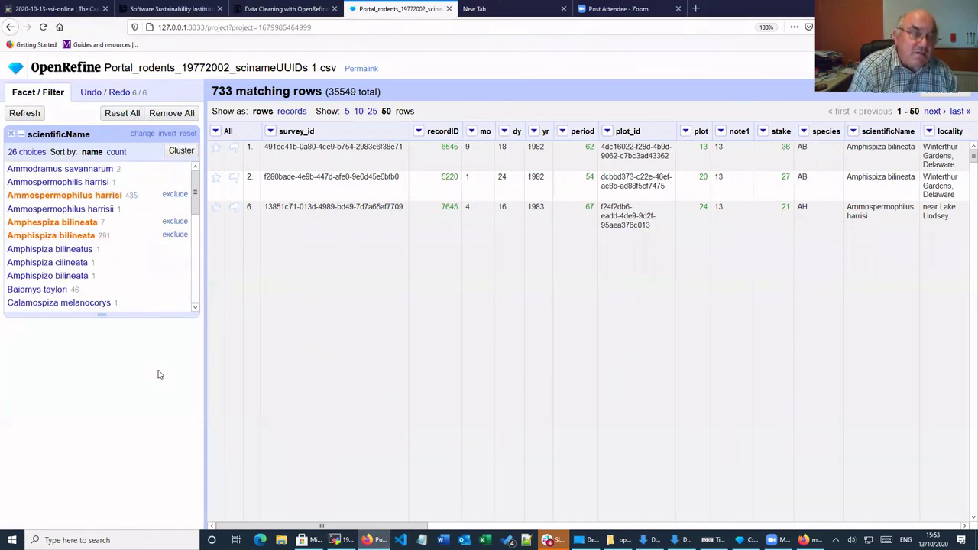
left_click(107, 92)
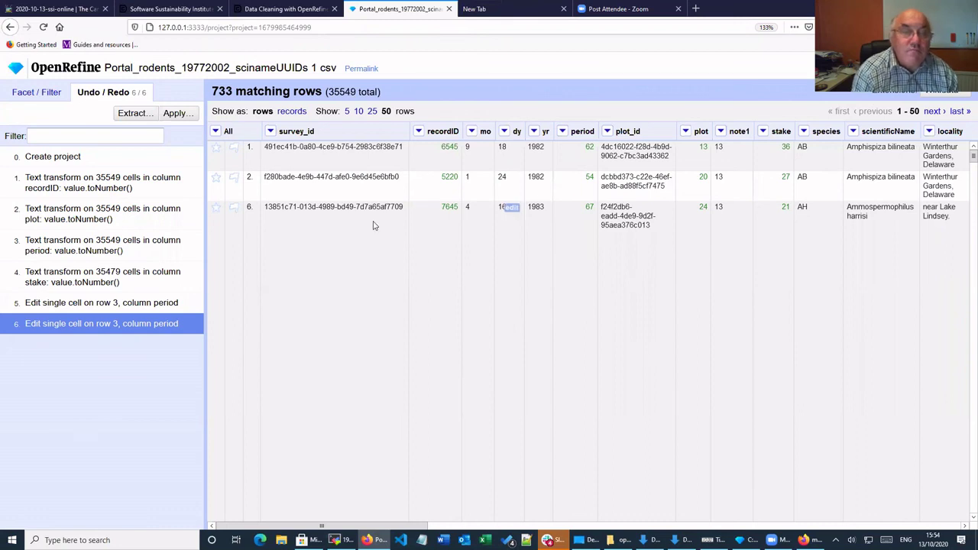
Step: Switch to the Data Carpentry save and export lesson and read through its key points on exporting and sharing projects
left_click(279, 9)
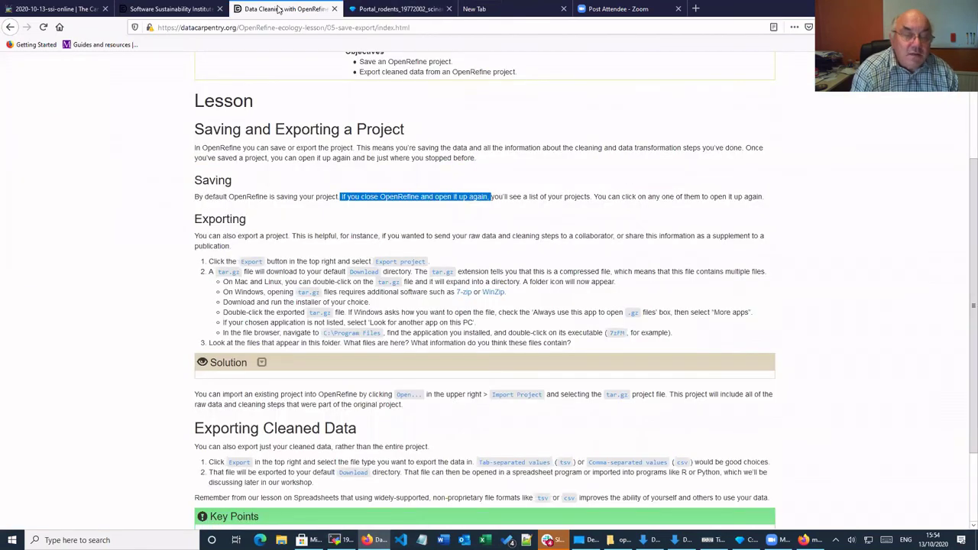
scroll(371, 281, "down", 3)
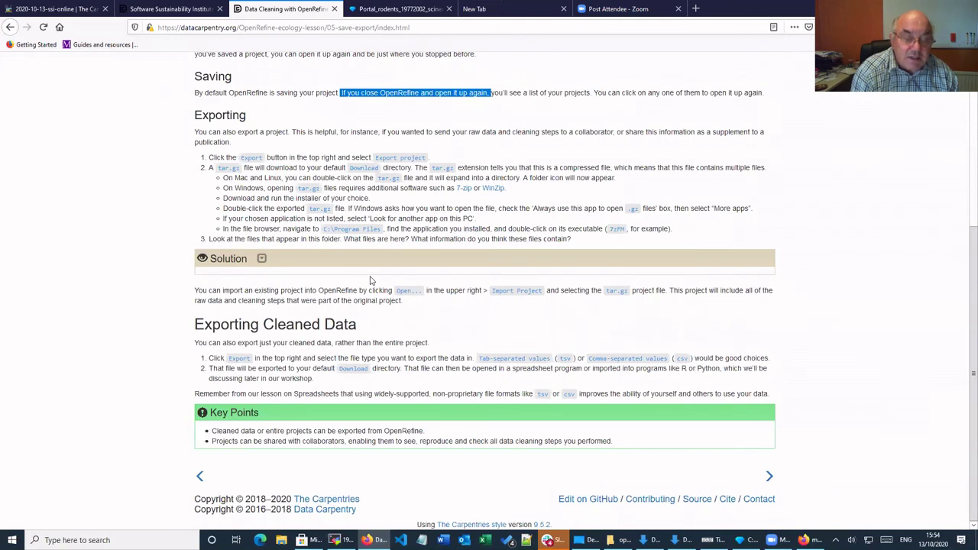
left_click_drag(213, 433, 437, 434)
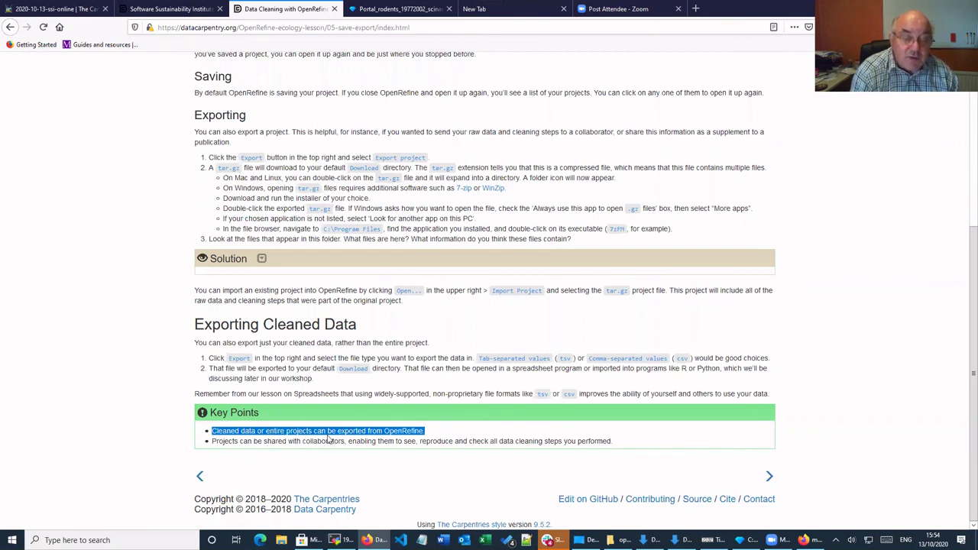
left_click(380, 443)
left_click_drag(436, 442, 609, 443)
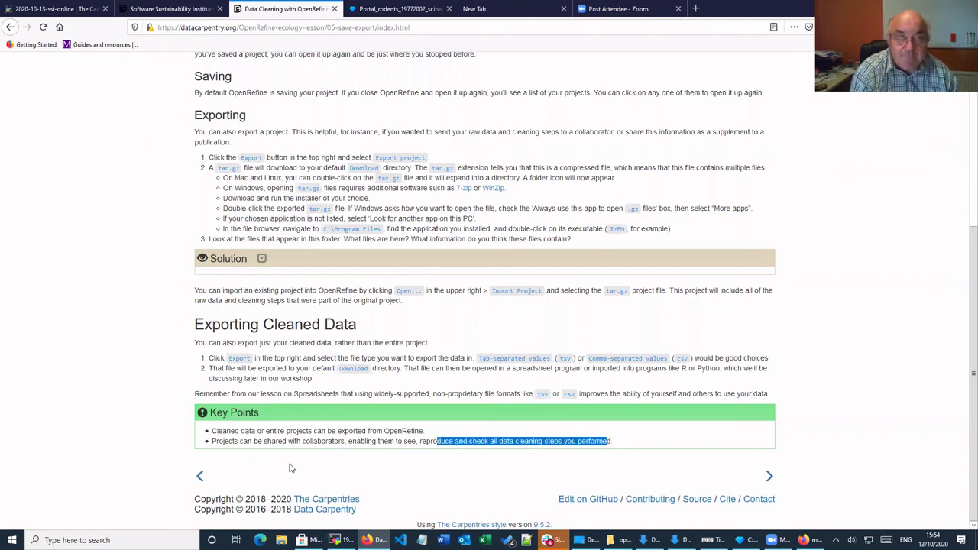
Step: Advance to the Other Resources in OpenRefine lesson page and open the OpenRefine web site from its resource list
left_click(770, 477)
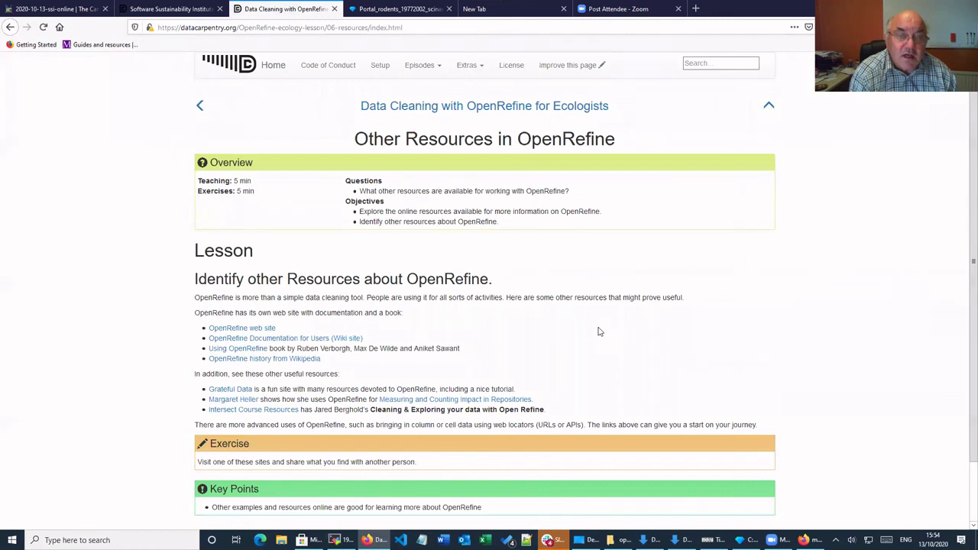
scroll(600, 332, "down", 2)
scroll(600, 332, "up", 2)
right_click(232, 330)
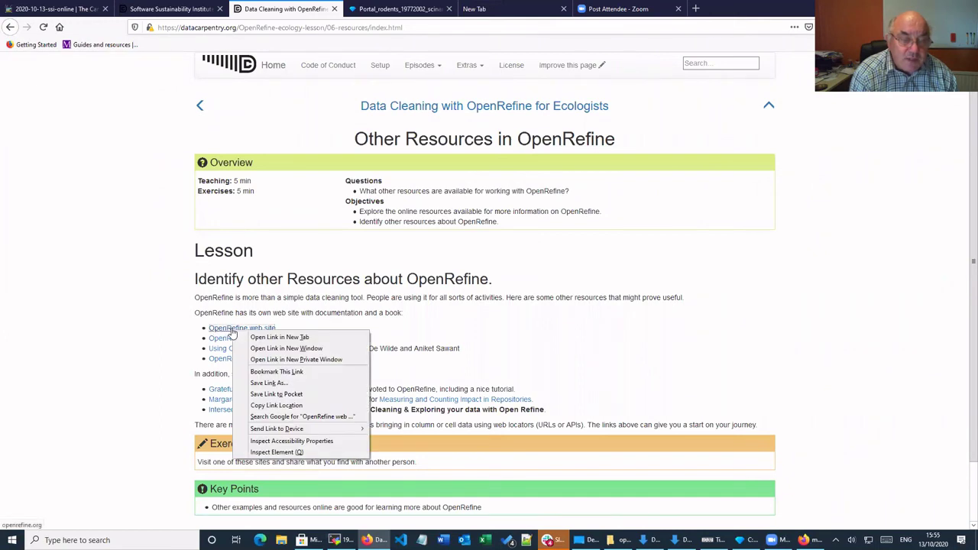
left_click(253, 339)
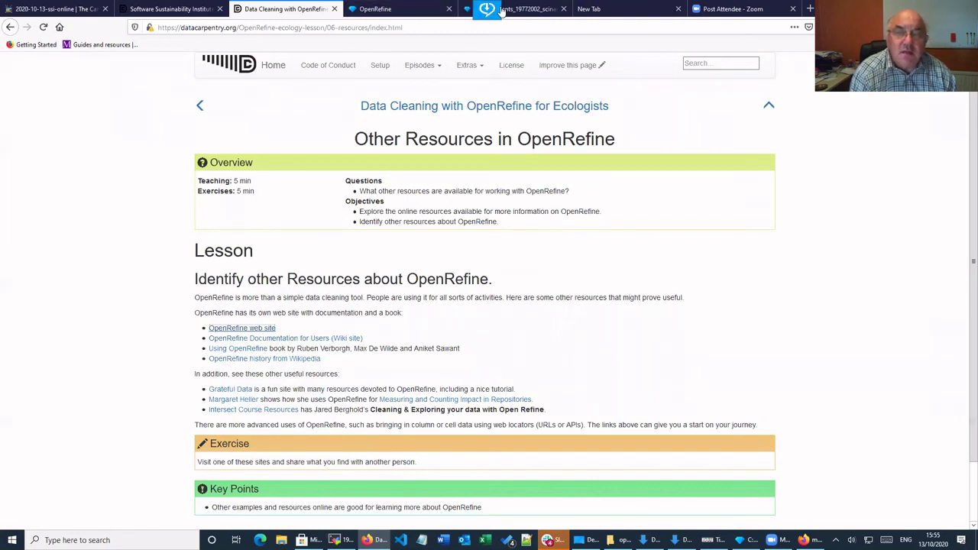
left_click(547, 10)
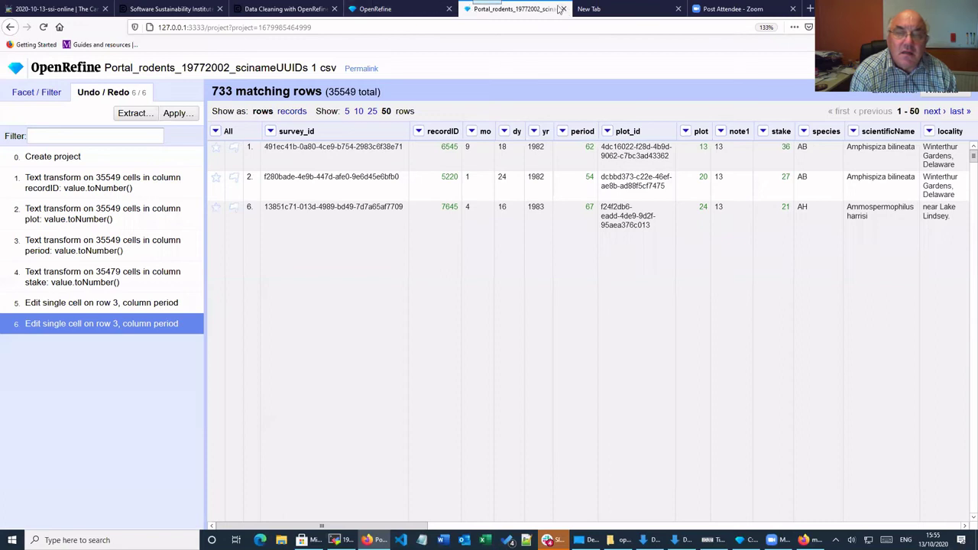
left_click(263, 11)
left_click(229, 328)
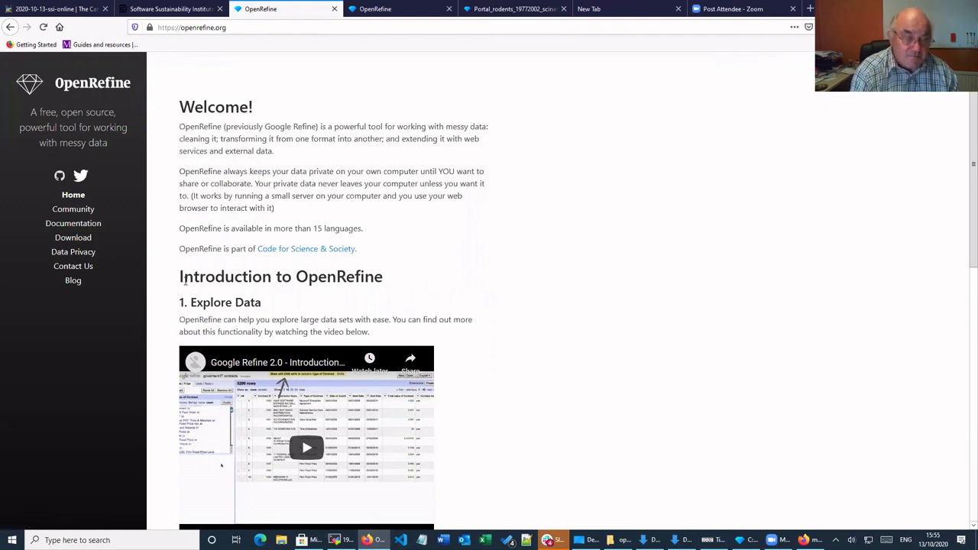
Step: Look over the OpenRefine home page, and examine the official documentation wiki's help, extension and contribution sections
scroll(185, 280, "down", 5)
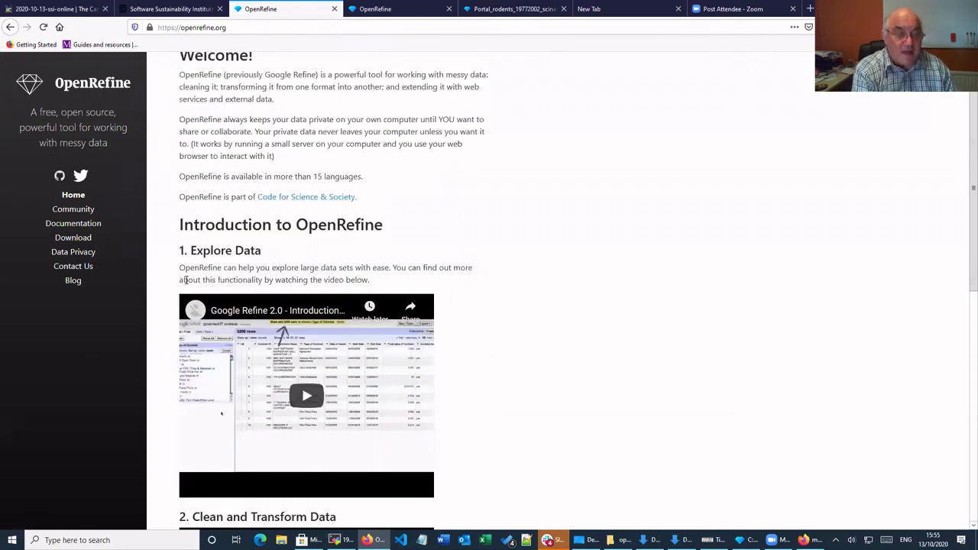
scroll(187, 283, "up", 5)
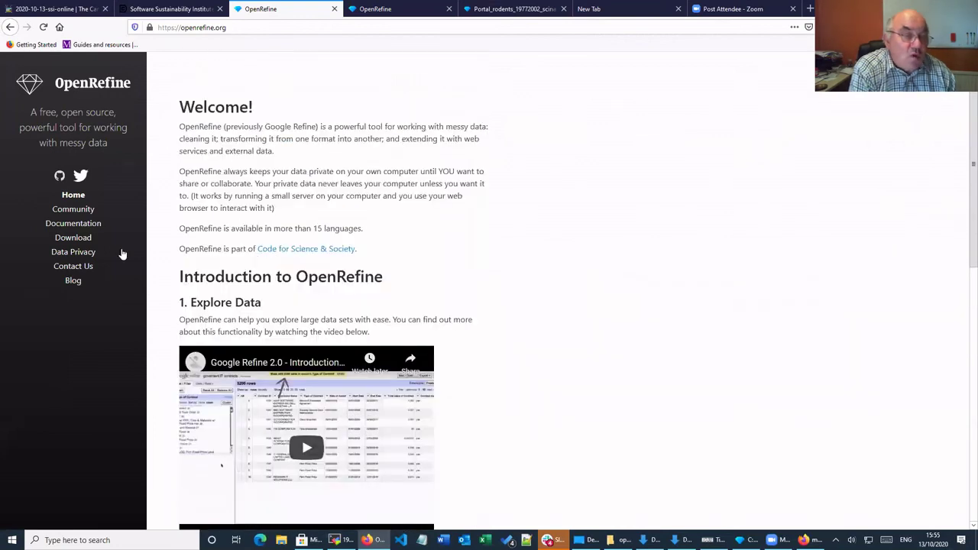
left_click(74, 225)
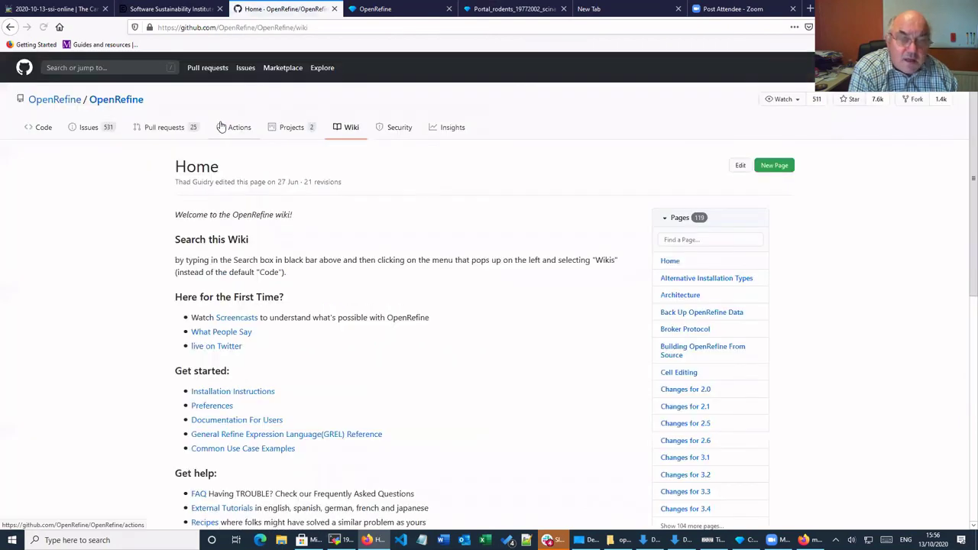
scroll(535, 295, "down", 3)
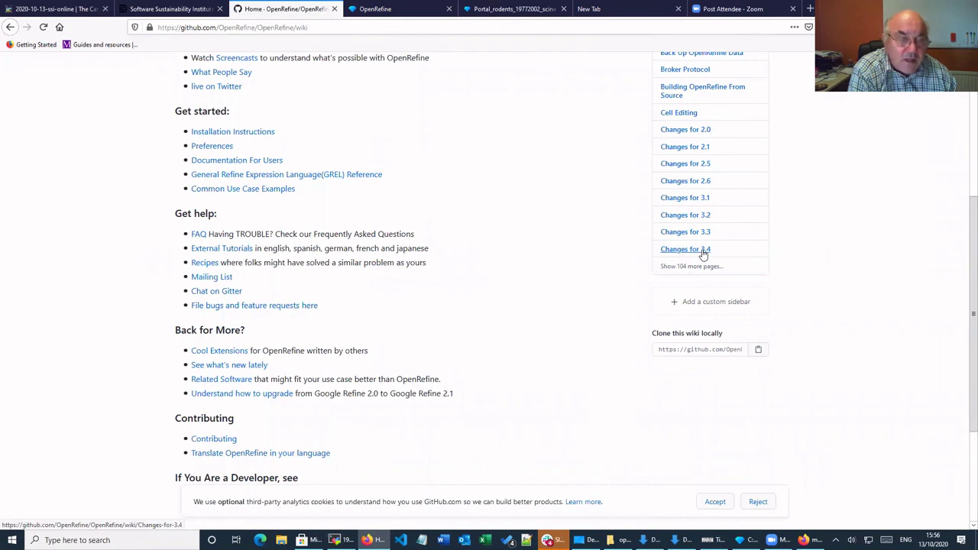
scroll(562, 289, "up", 3)
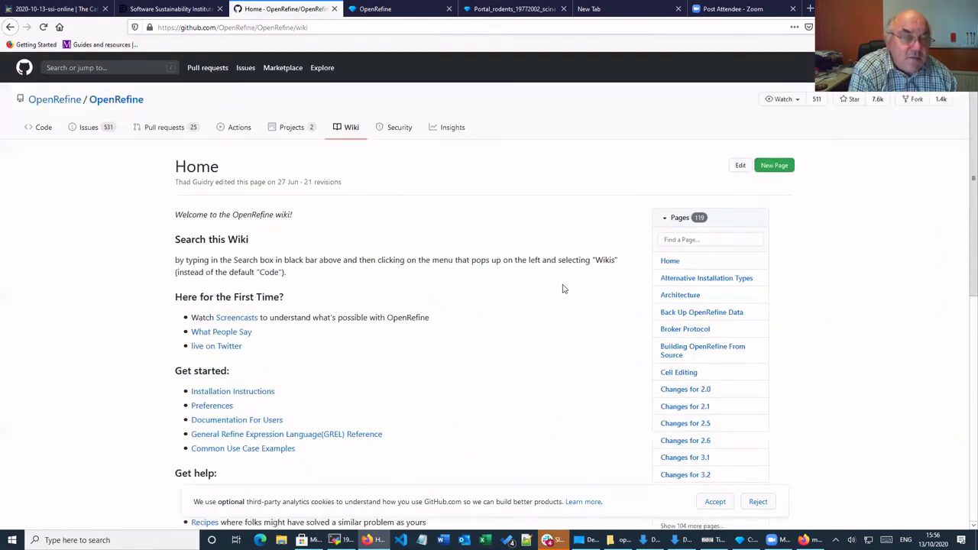
scroll(563, 288, "down", 3)
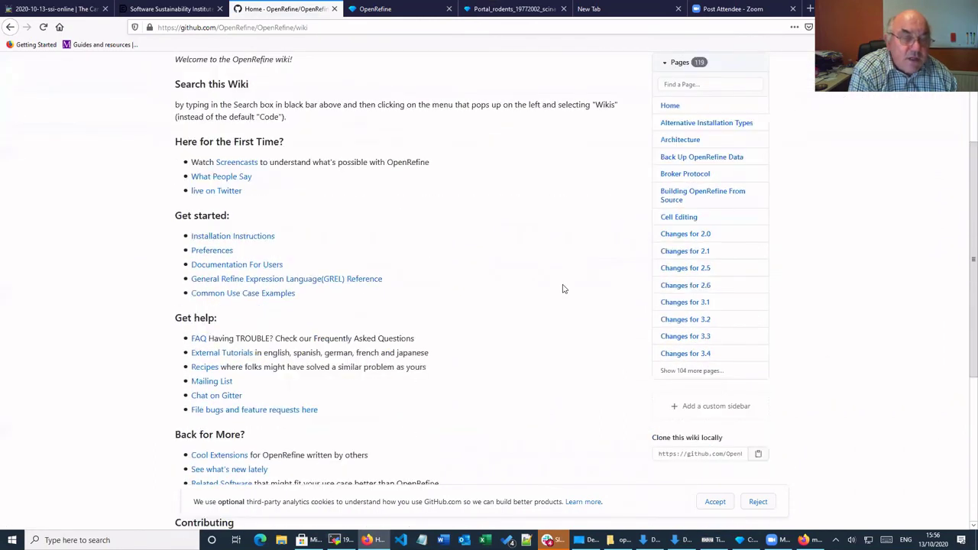
scroll(535, 294, "down", 1)
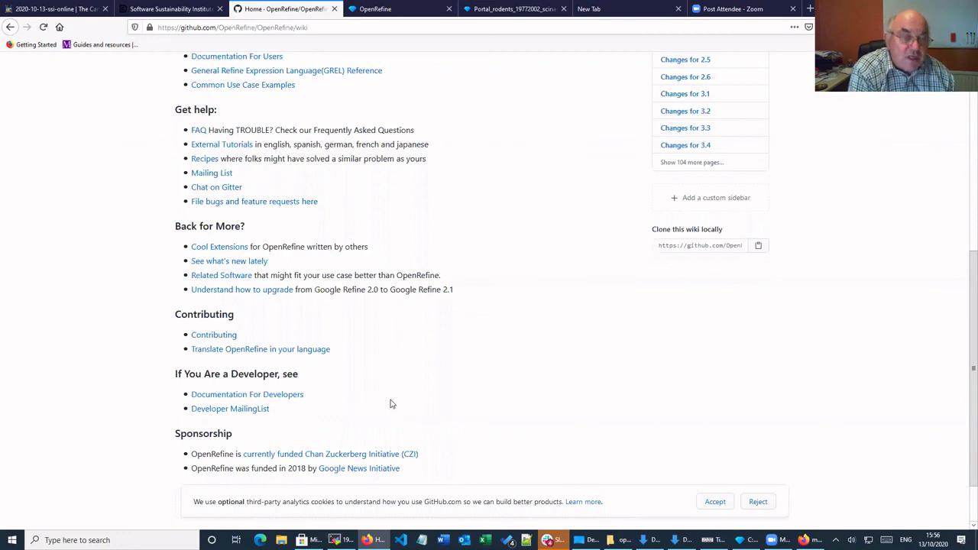
scroll(483, 258, "down", 2)
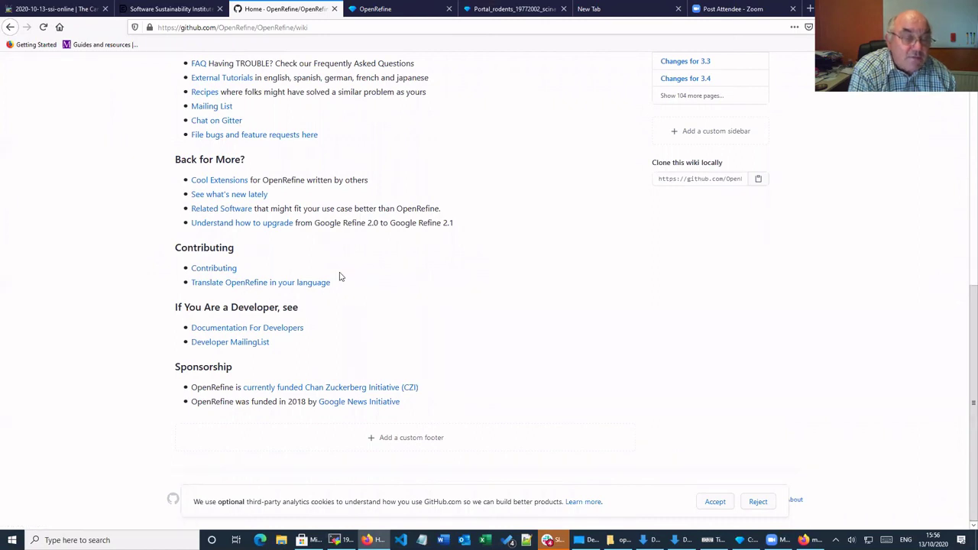
scroll(340, 277, "up", 10)
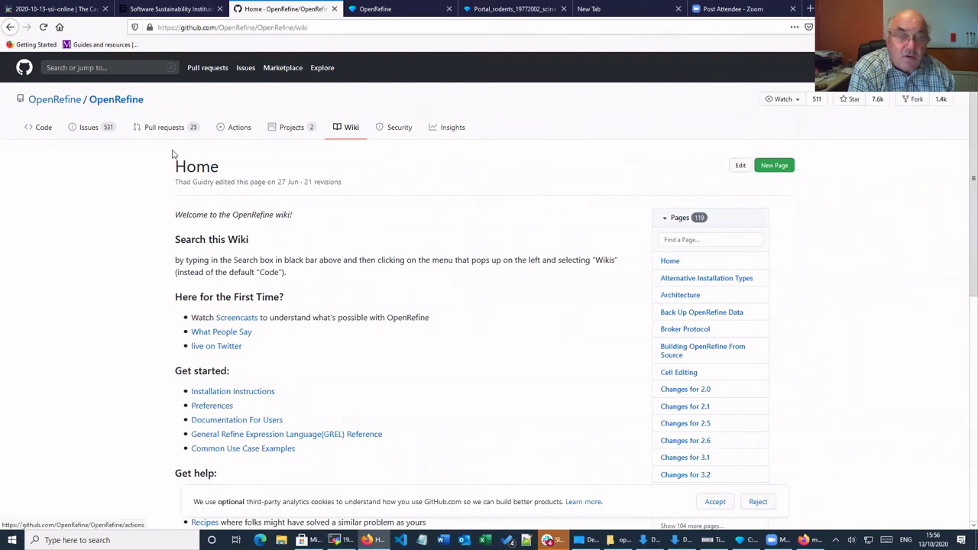
Step: Check the OpenRefine site's Community page, and return to the Other Resources lesson page to review its resource list
left_click(9, 27)
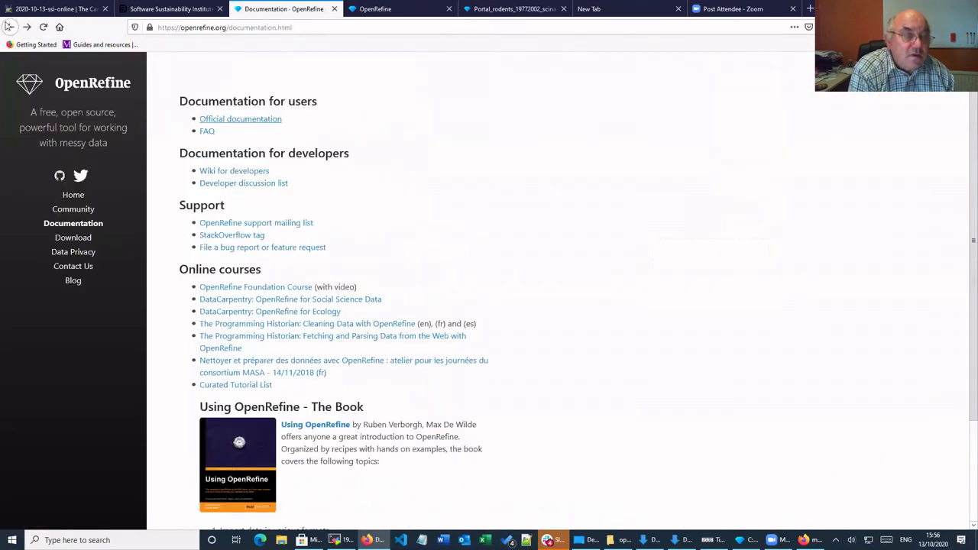
left_click(72, 211)
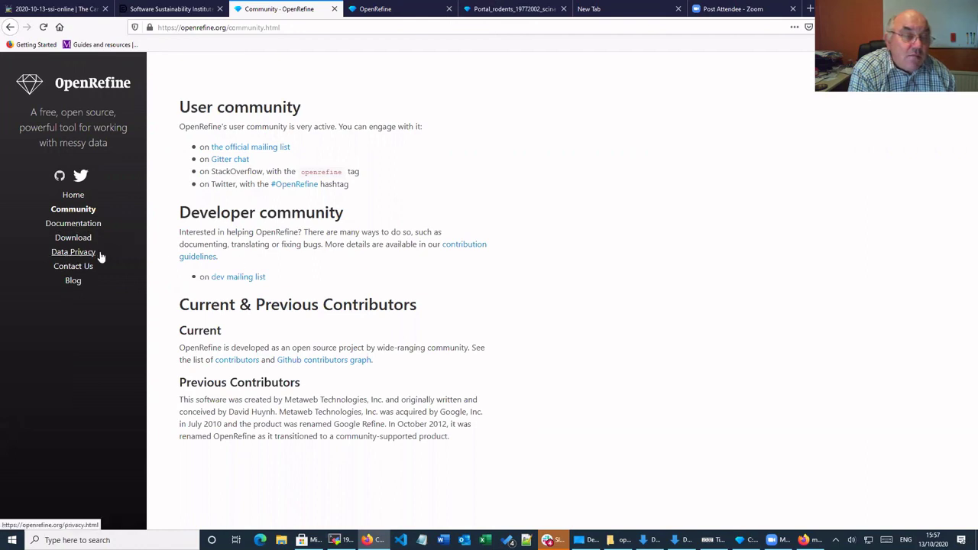
left_click(10, 26)
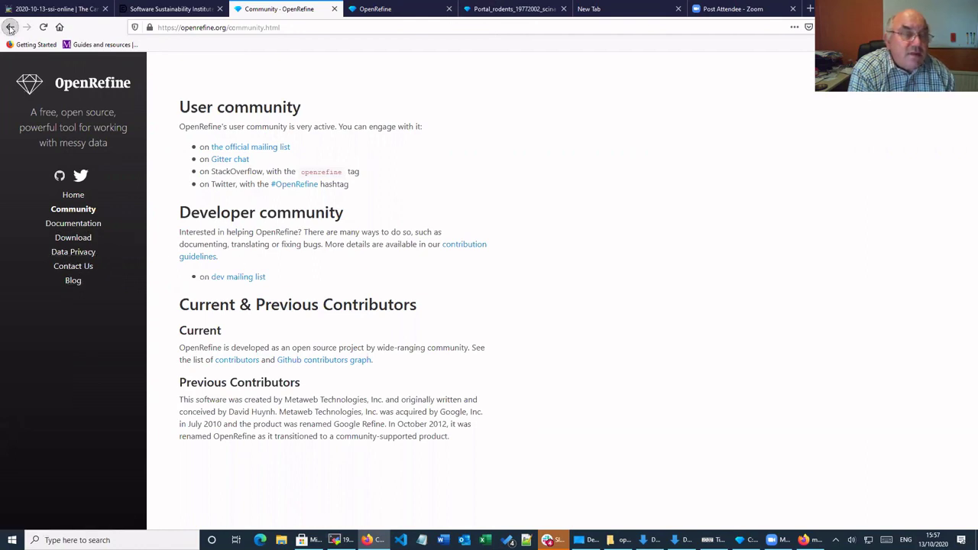
left_click(10, 26)
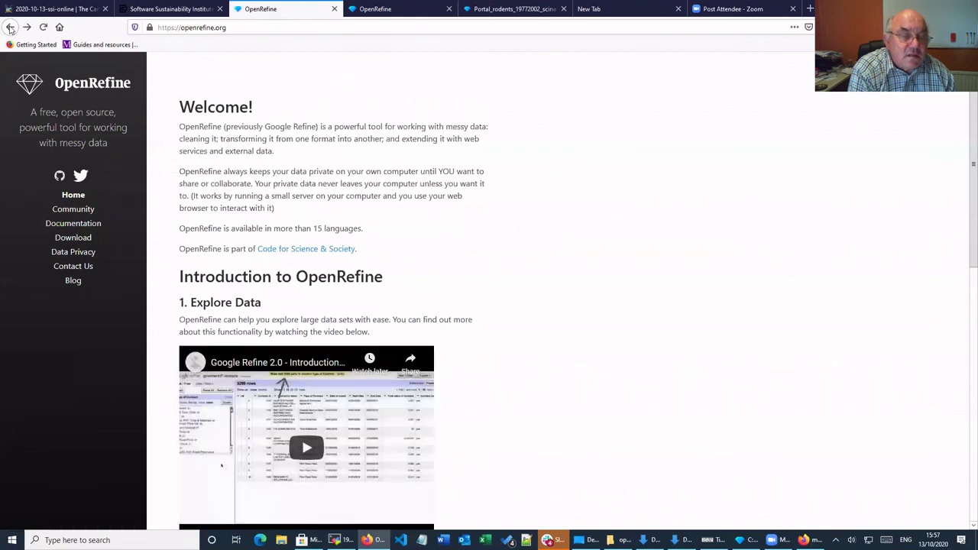
left_click(10, 27)
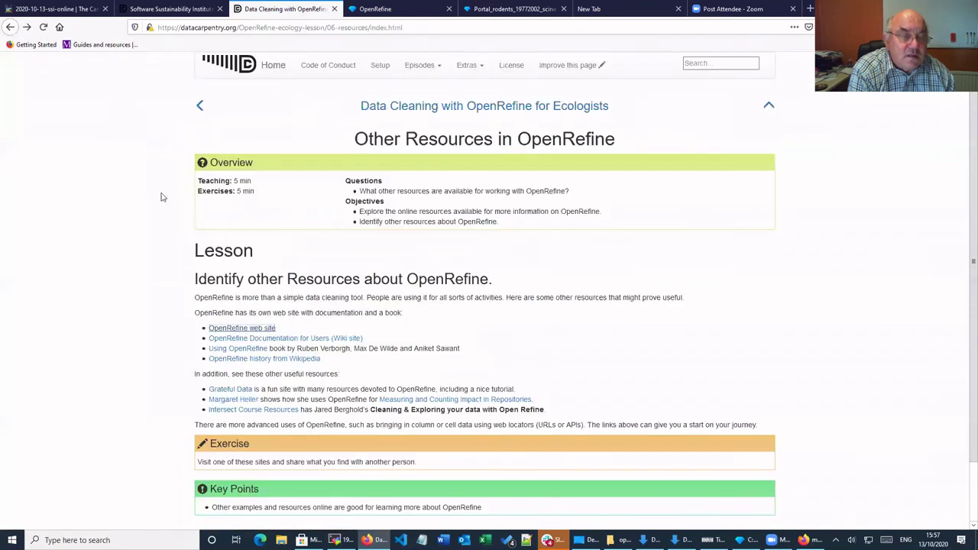
scroll(279, 298, "down", 2)
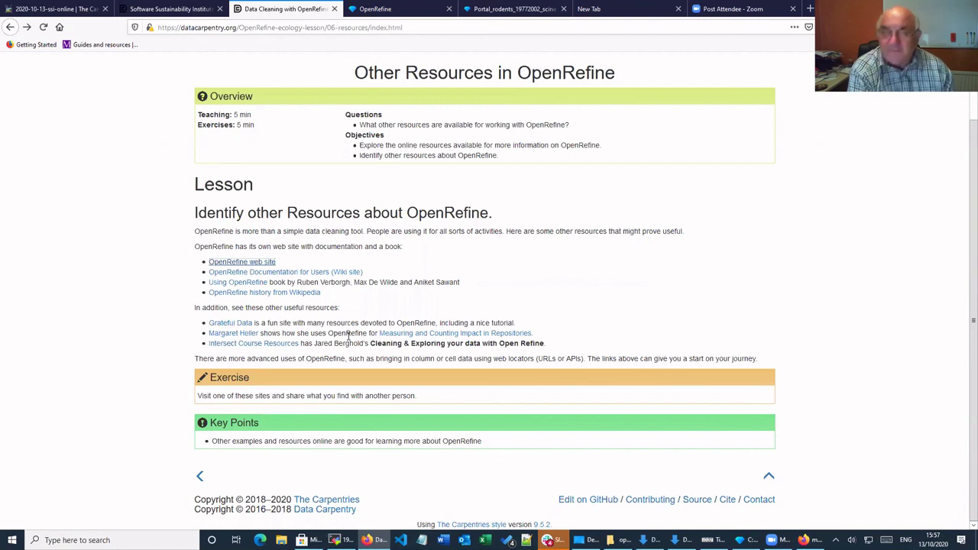
scroll(349, 336, "up", 1)
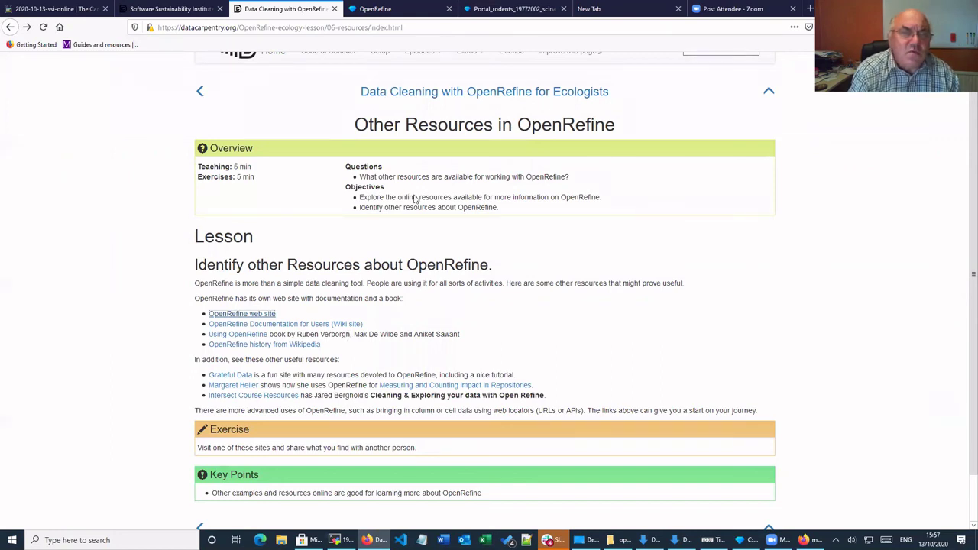
Step: Review the workshop page's general information, surveys and two-day schedule, and return to the OpenRefine lesson page
left_click(197, 12)
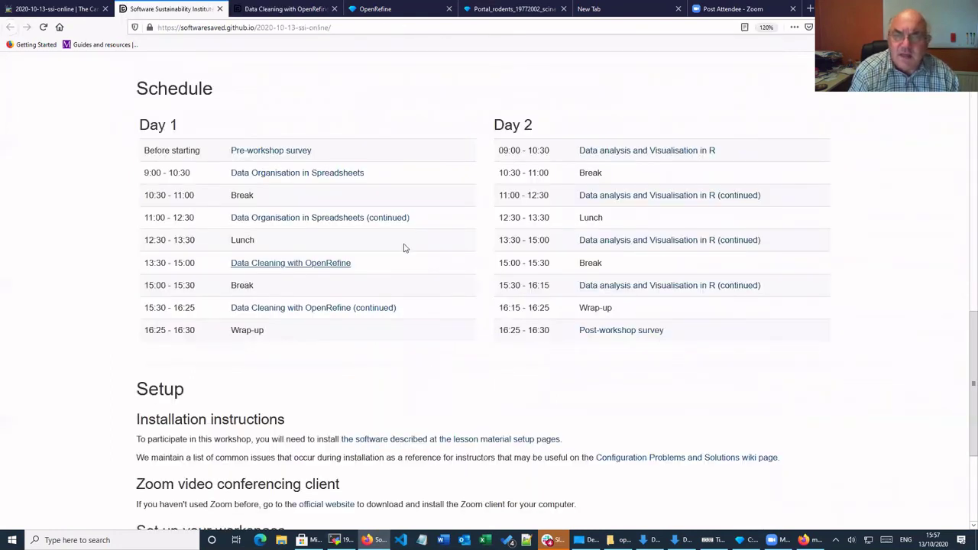
scroll(404, 244, "up", 5)
scroll(404, 243, "up", 4)
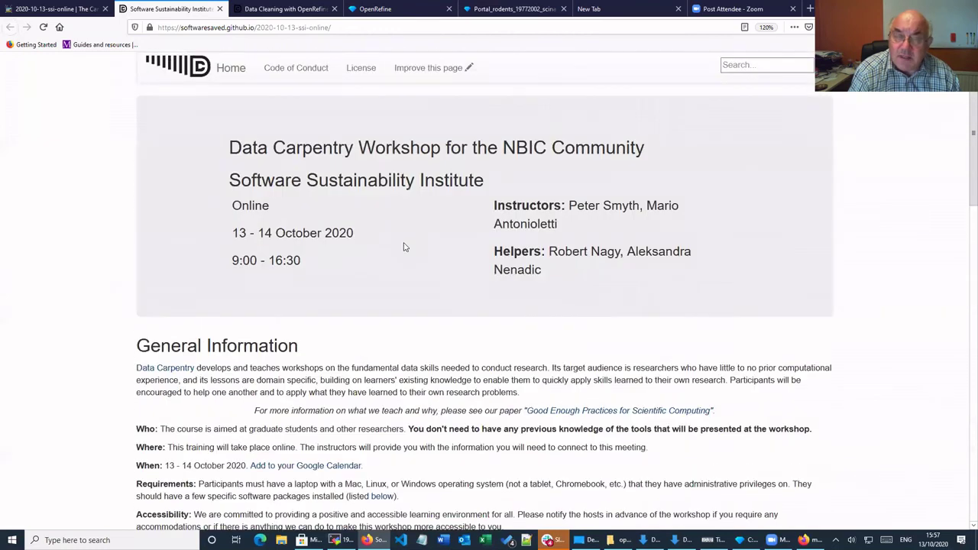
scroll(405, 247, "down", 7)
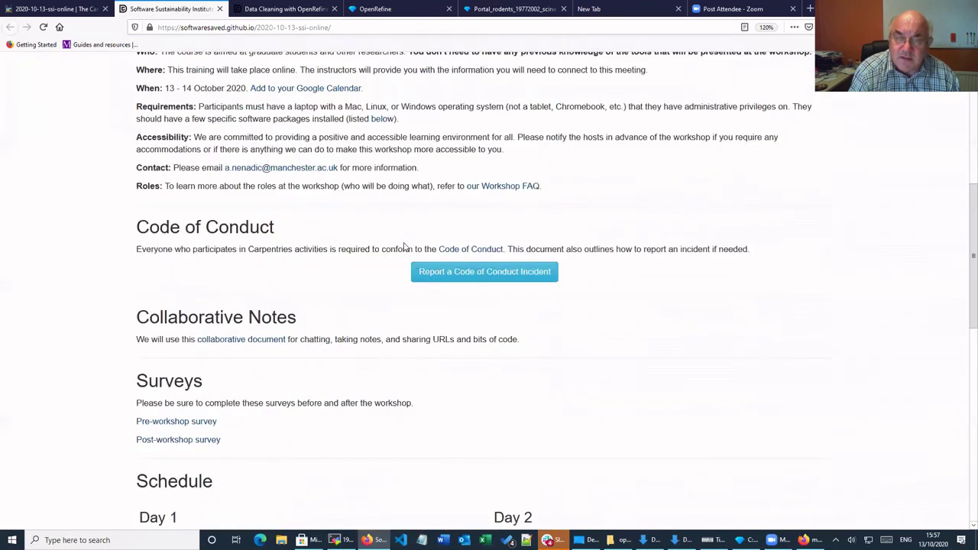
scroll(404, 247, "down", 4)
scroll(367, 155, "up", 3)
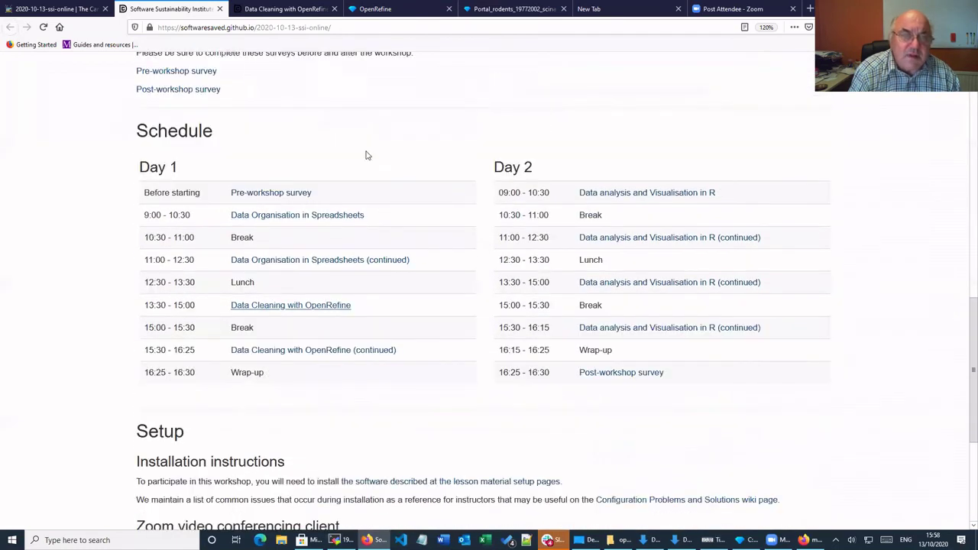
left_click(286, 7)
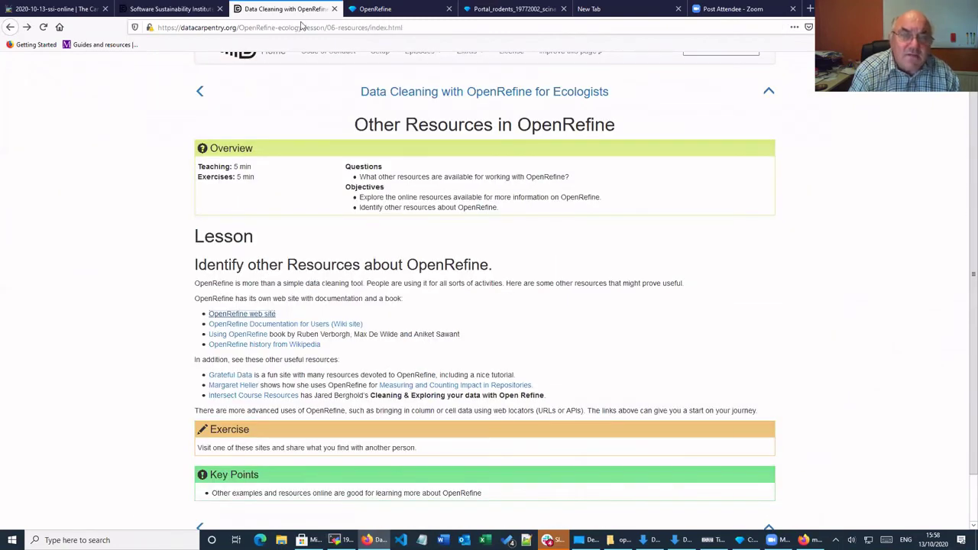
Step: Switch to the Portal_rodents project and open a custom text transform for the cells of the plot_id column
left_click(374, 8)
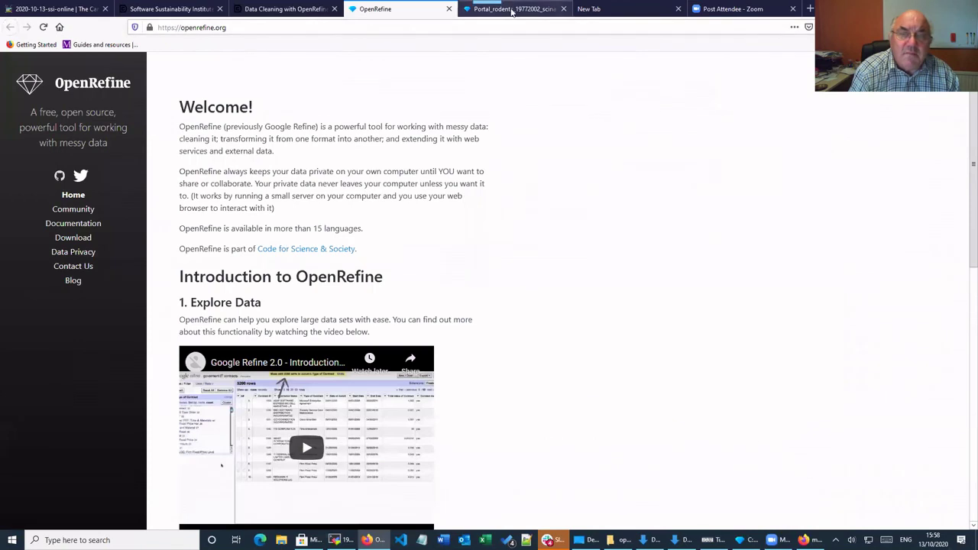
left_click(511, 9)
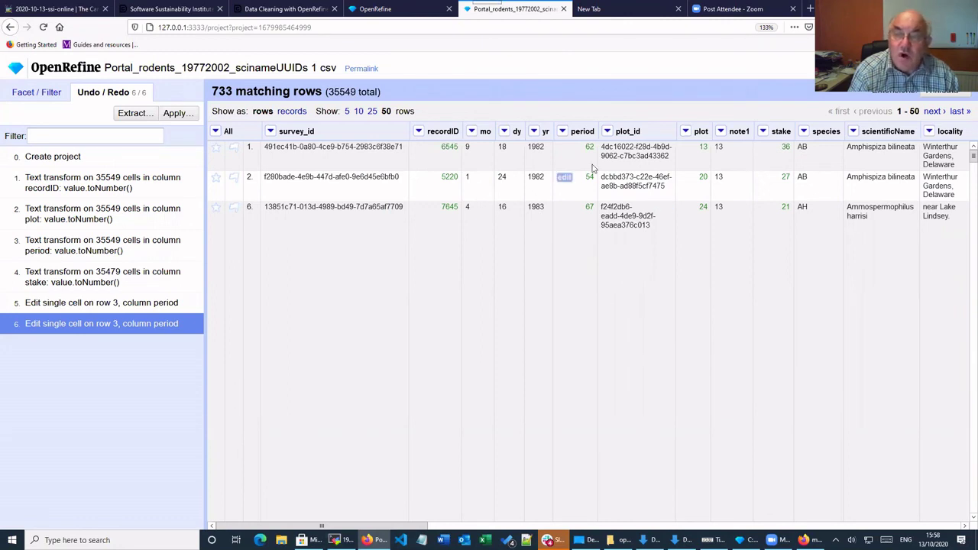
left_click(607, 131)
mouse_move(613, 147)
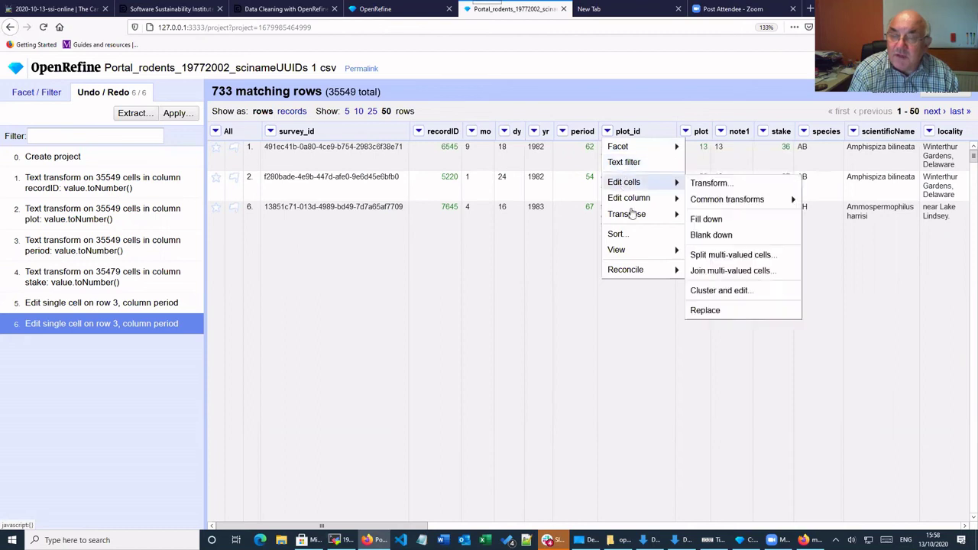
mouse_move(630, 221)
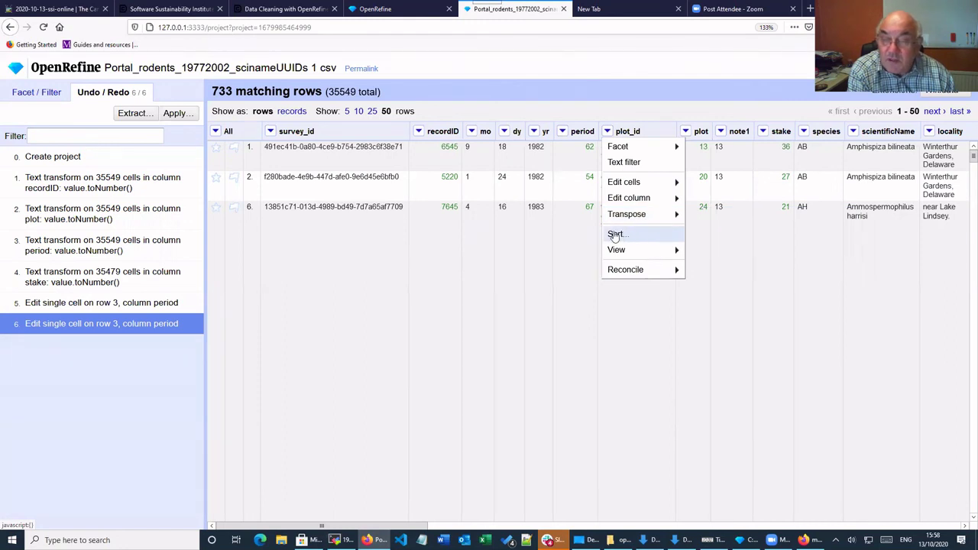
mouse_move(620, 254)
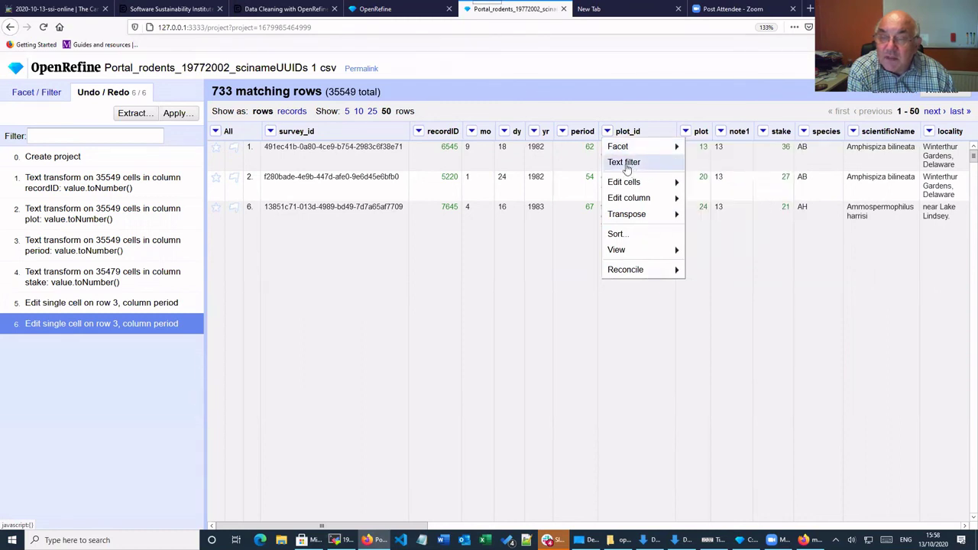
mouse_move(618, 185)
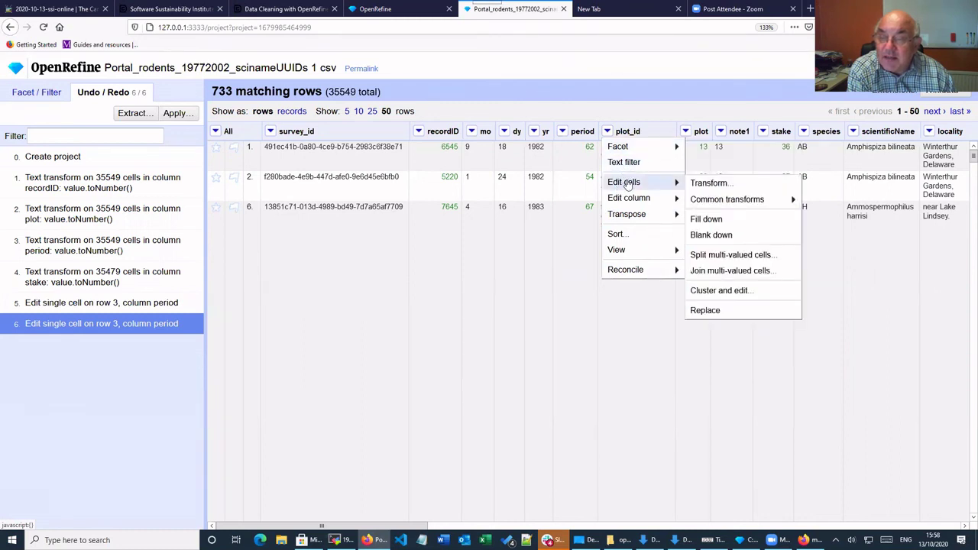
left_click(709, 183)
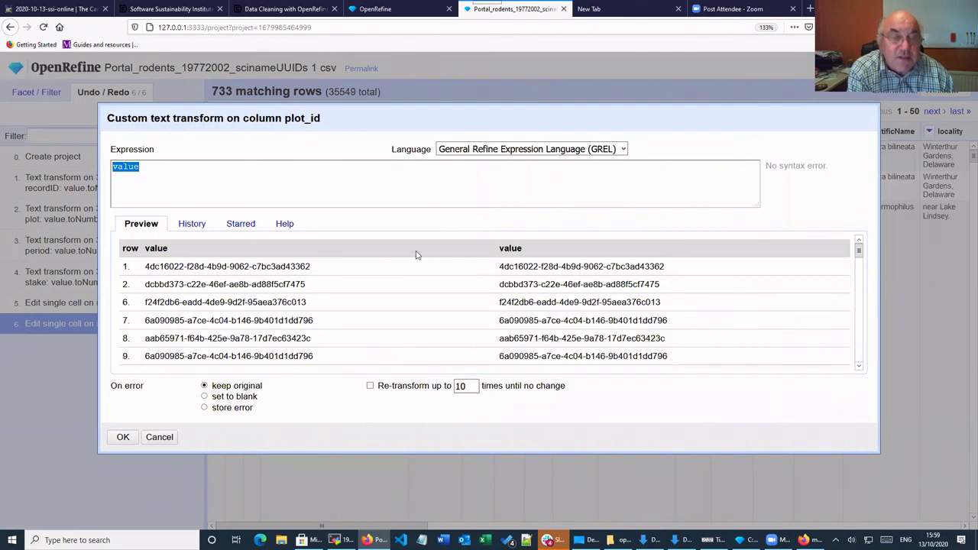
Step: Examine the plot_id transform's GREL expression and its value preview, and close the dialog without applying a transform
left_click_drag(456, 119, 482, 61)
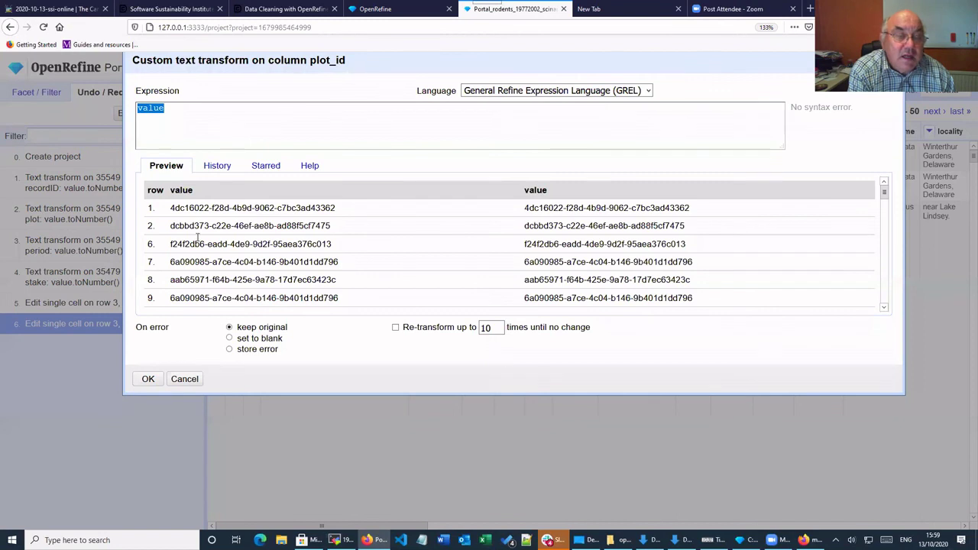
left_click(227, 215)
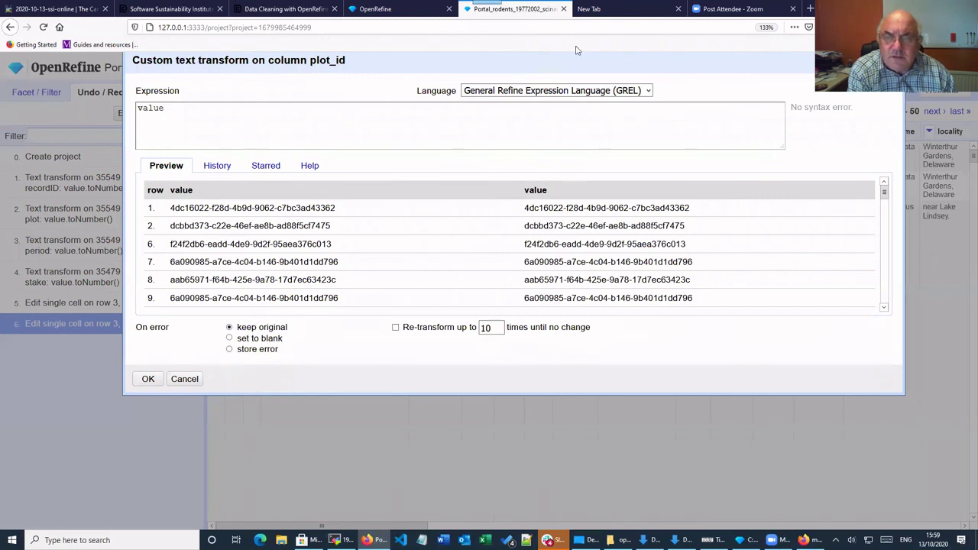
key("super+Down")
left_click(662, 65)
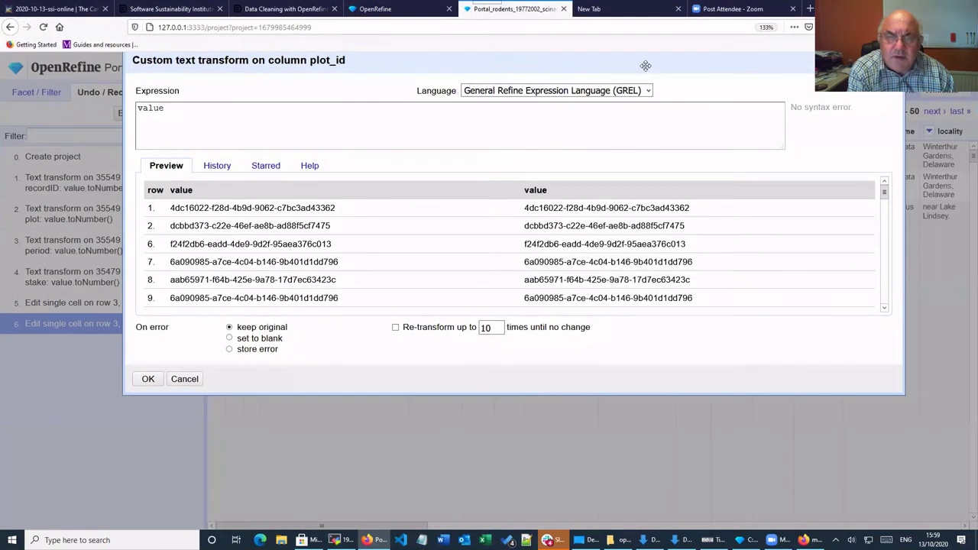
left_click_drag(395, 58, 420, 68)
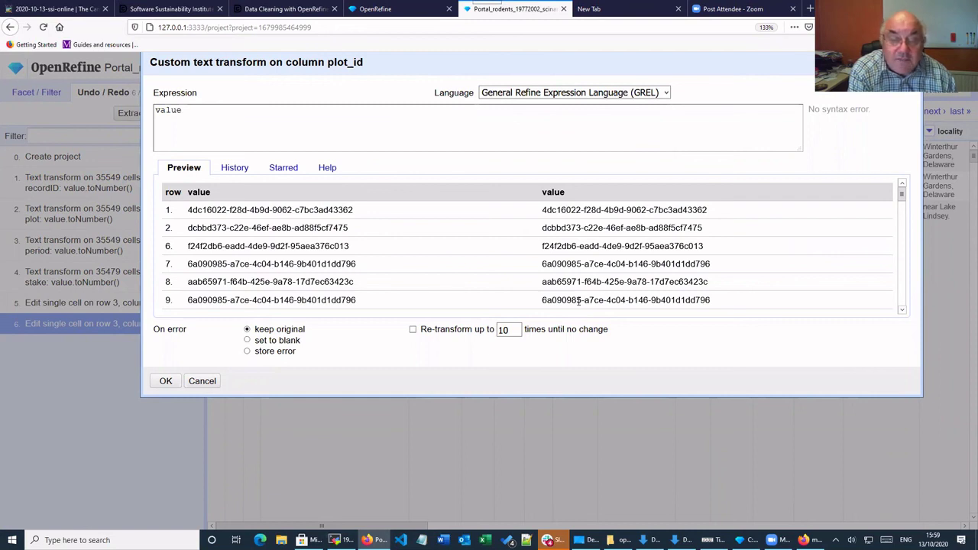
double_click(184, 109)
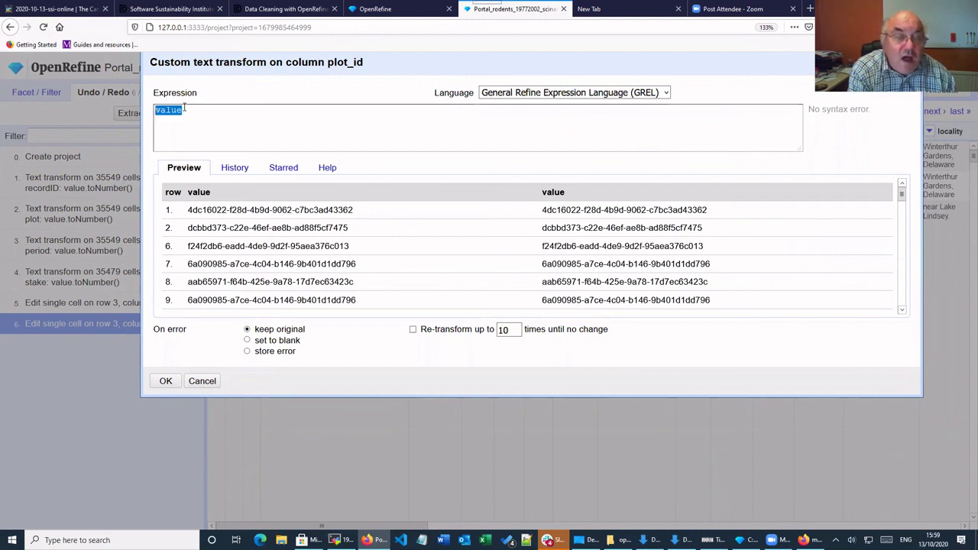
left_click(202, 120)
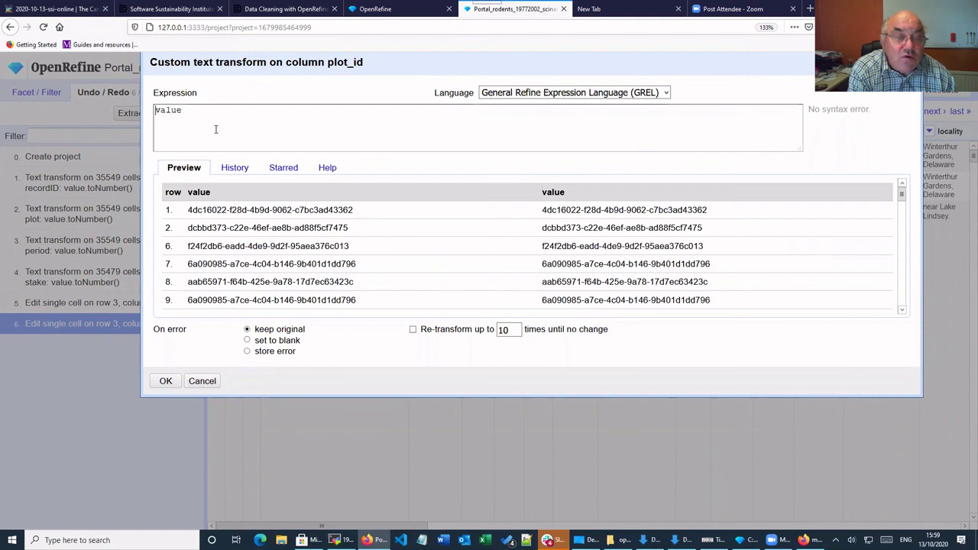
double_click(174, 109)
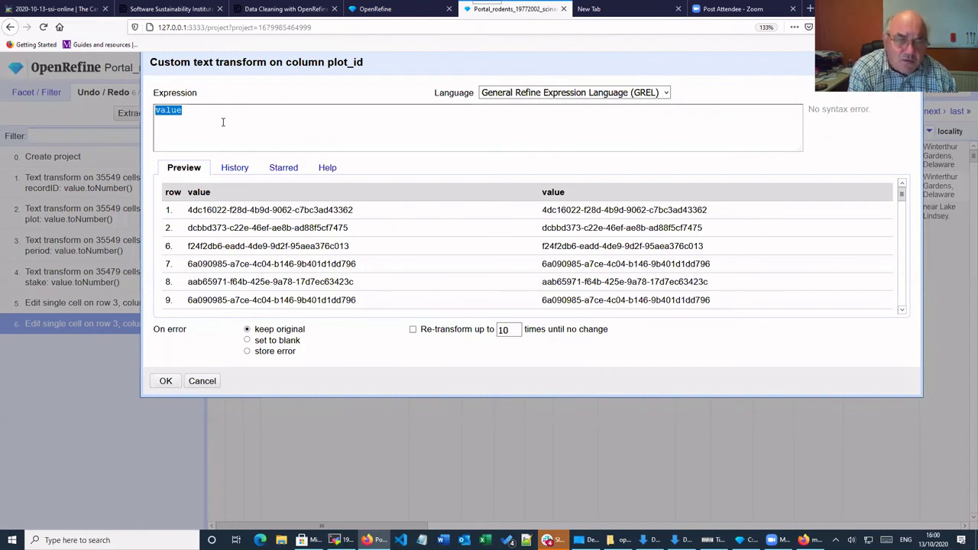
left_click(184, 112)
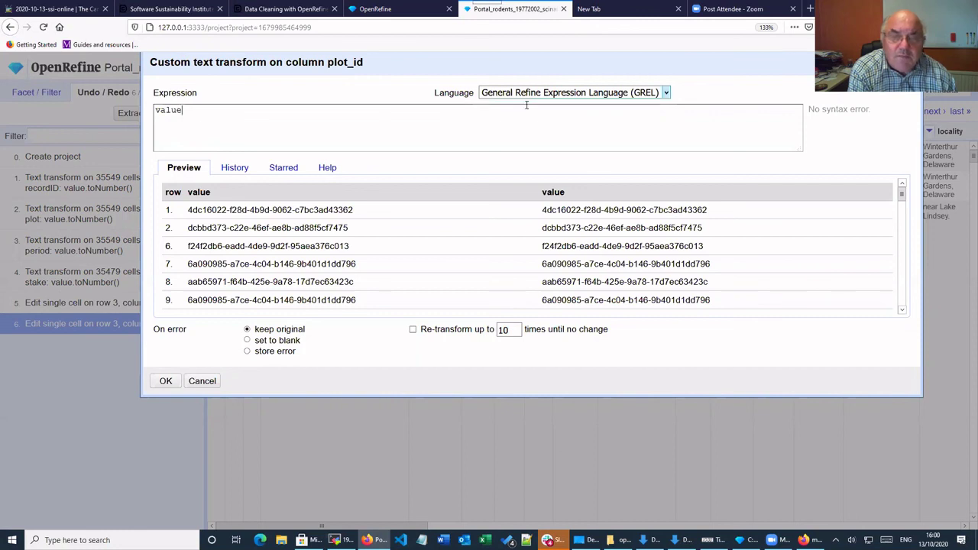
left_click_drag(748, 73, 606, 49)
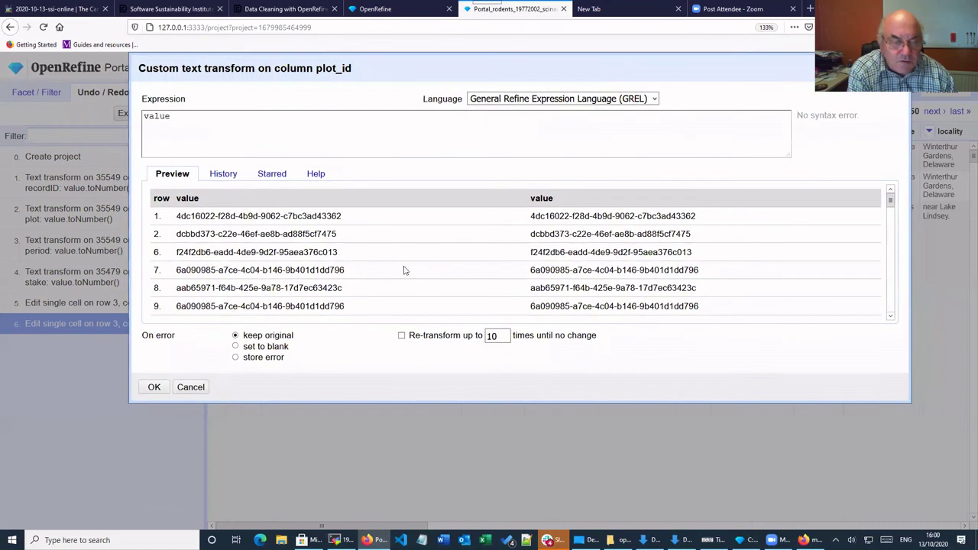
left_click(190, 387)
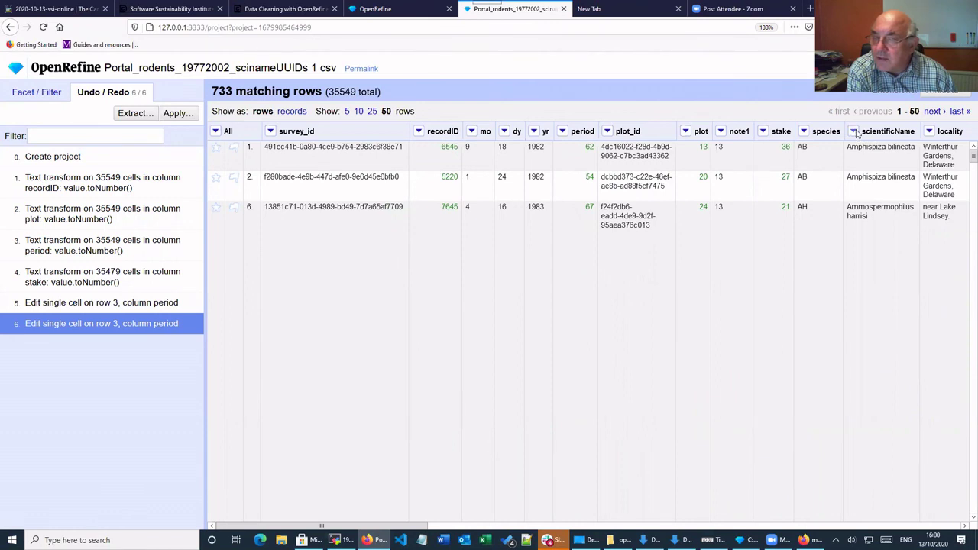
Step: Look through the scientificName column's cell-editing and facet options, and start a custom text facet on that column
left_click(854, 133)
mouse_move(862, 149)
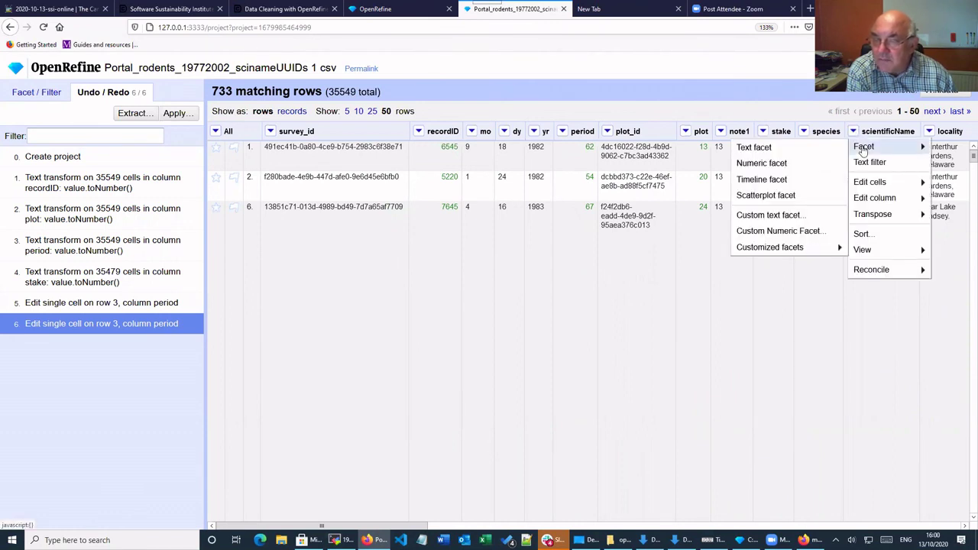
mouse_move(871, 184)
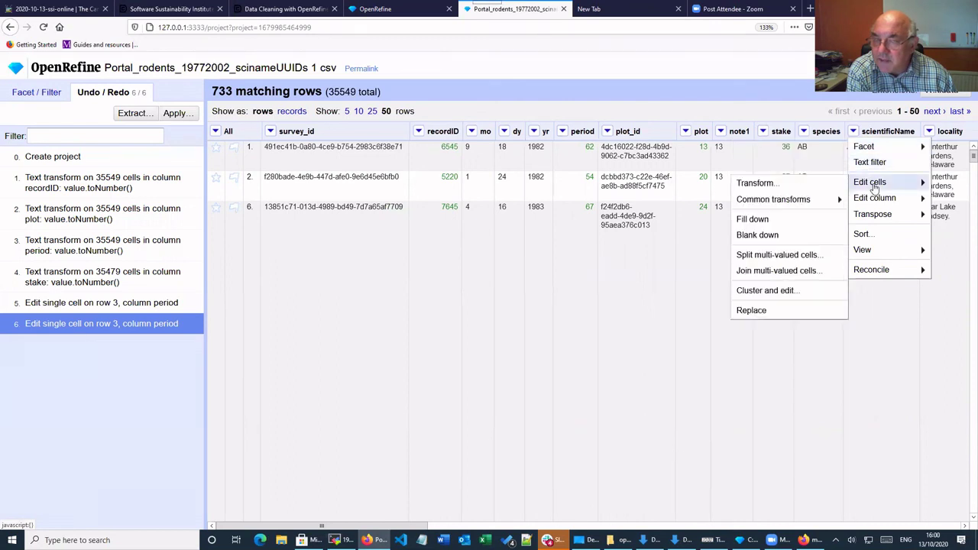
mouse_move(764, 202)
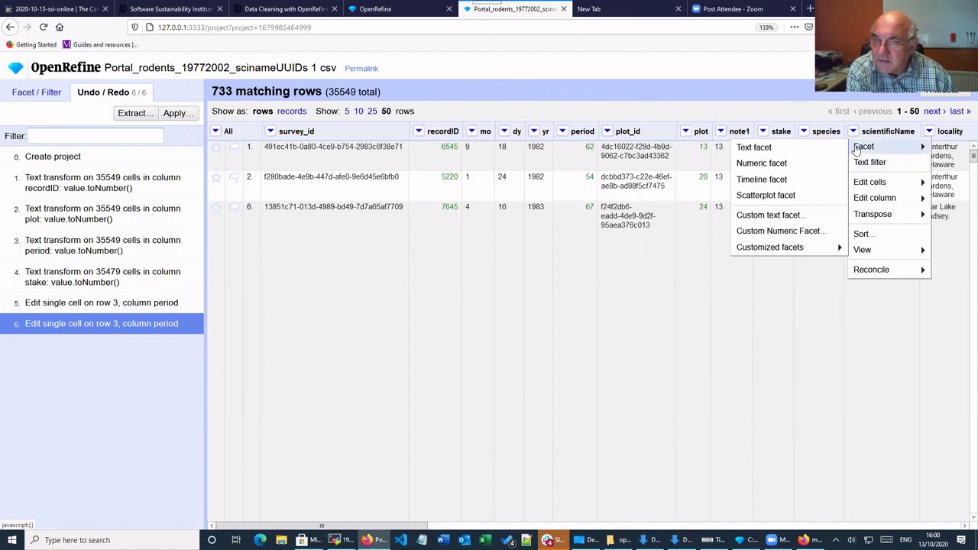
left_click(768, 214)
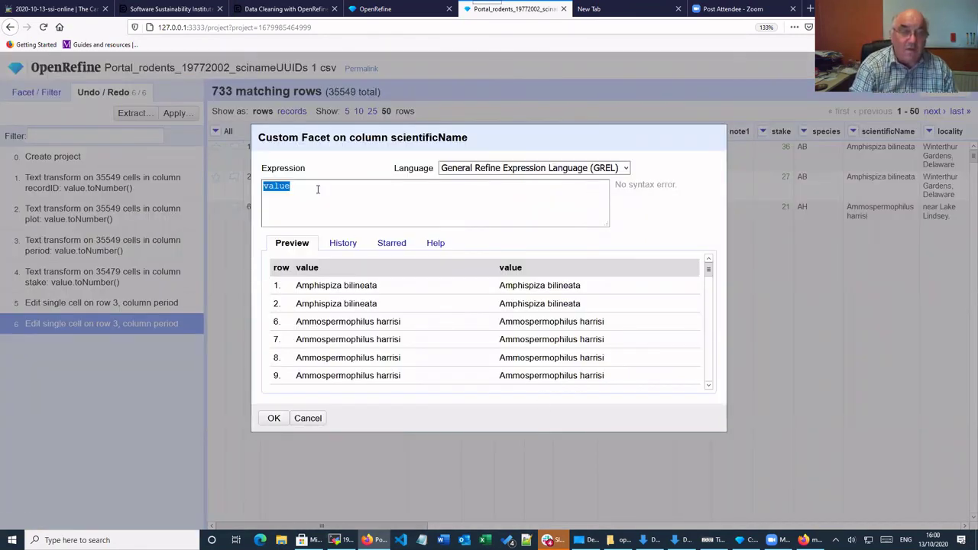
Step: Extend the facet's GREL expression to value.replace("A","Z") and add a dot for chaining another function
left_click(295, 189)
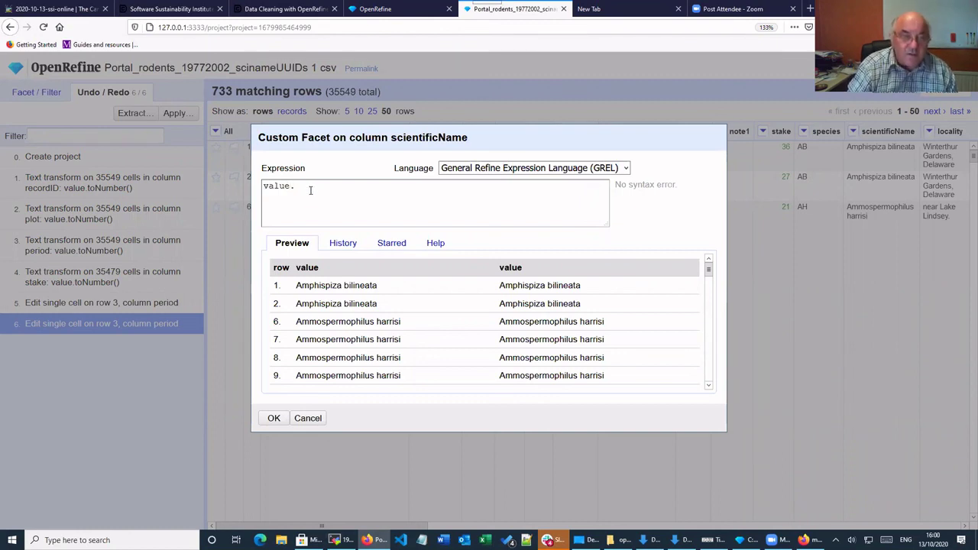
type(".")
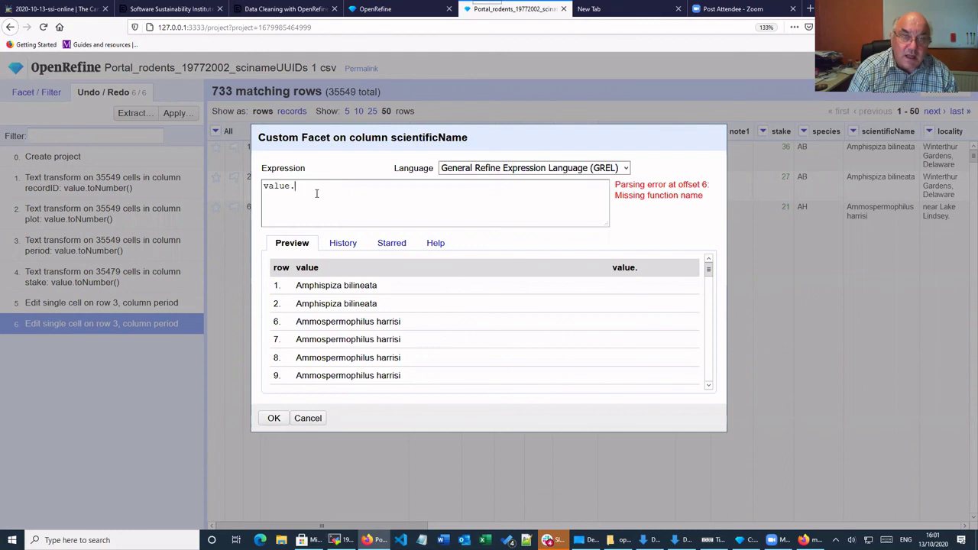
type("r")
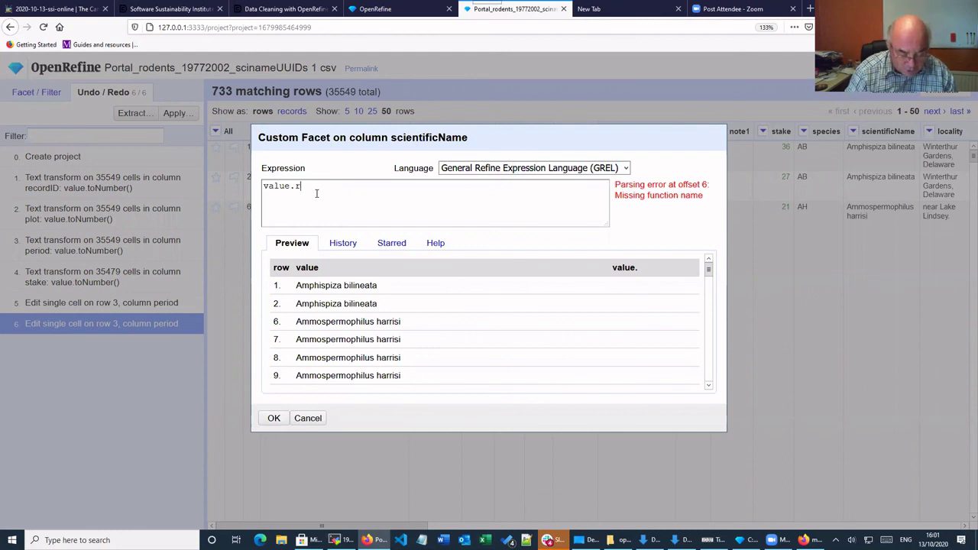
type("eplace")
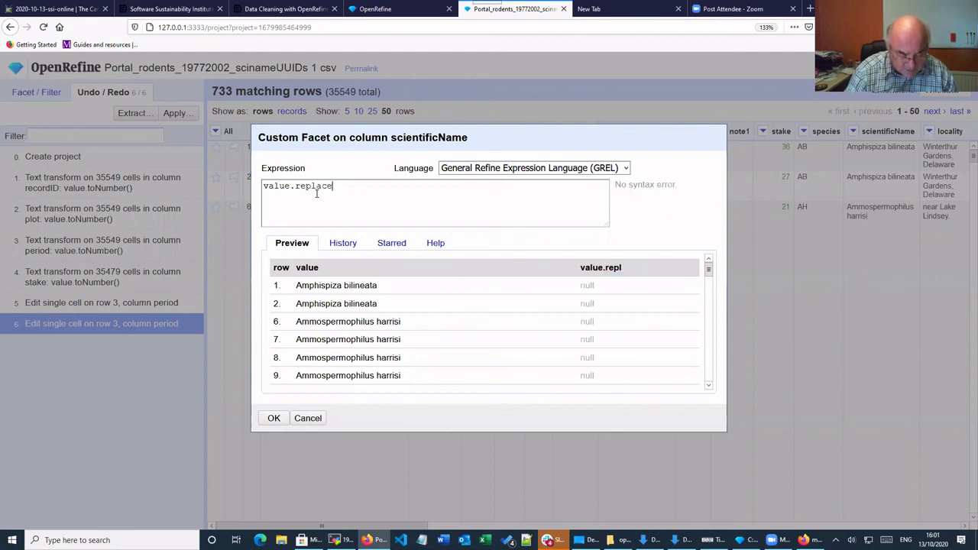
type("(")
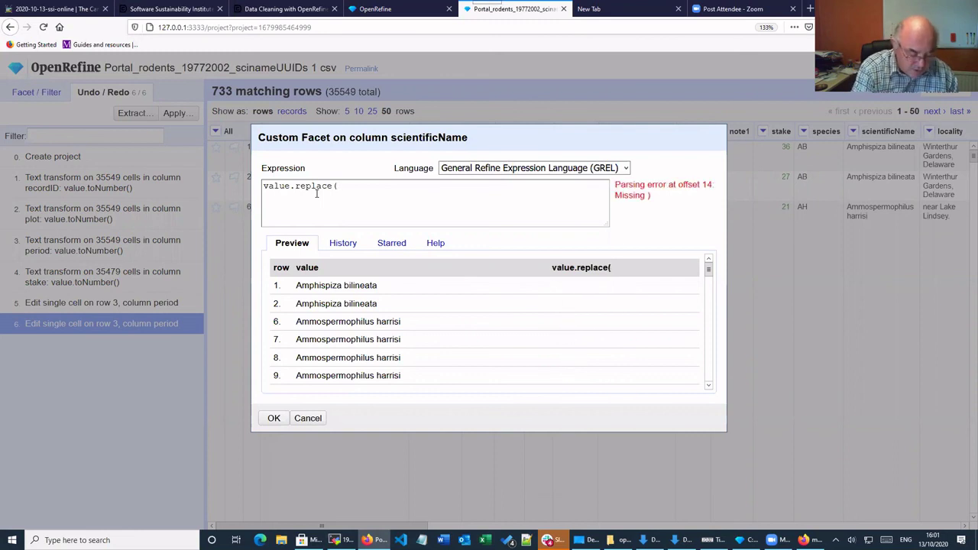
type("\"A\"")
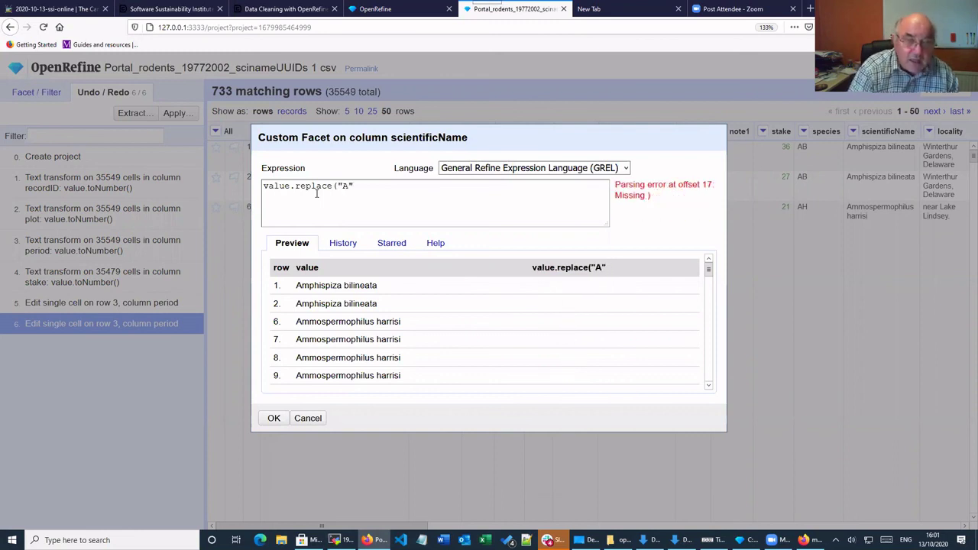
type(",\"")
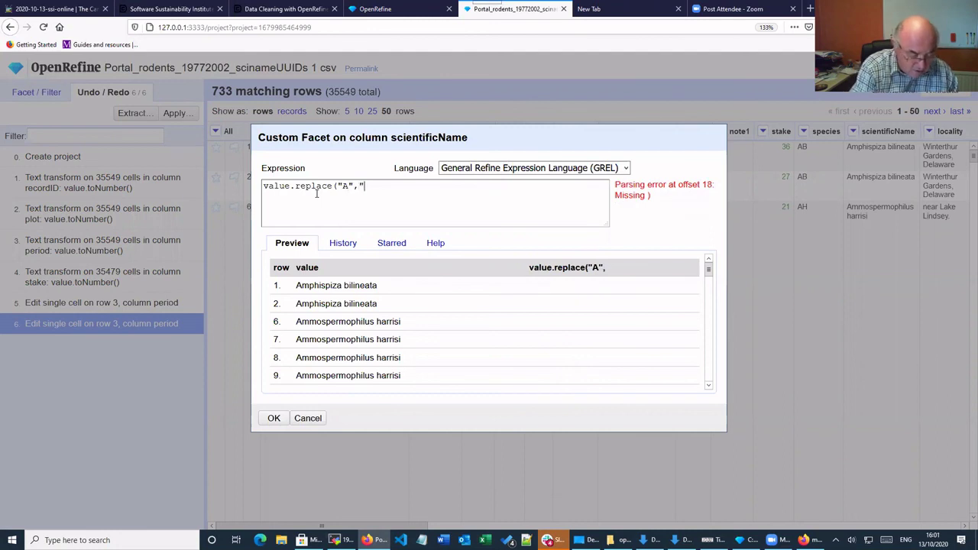
type("Z\"")
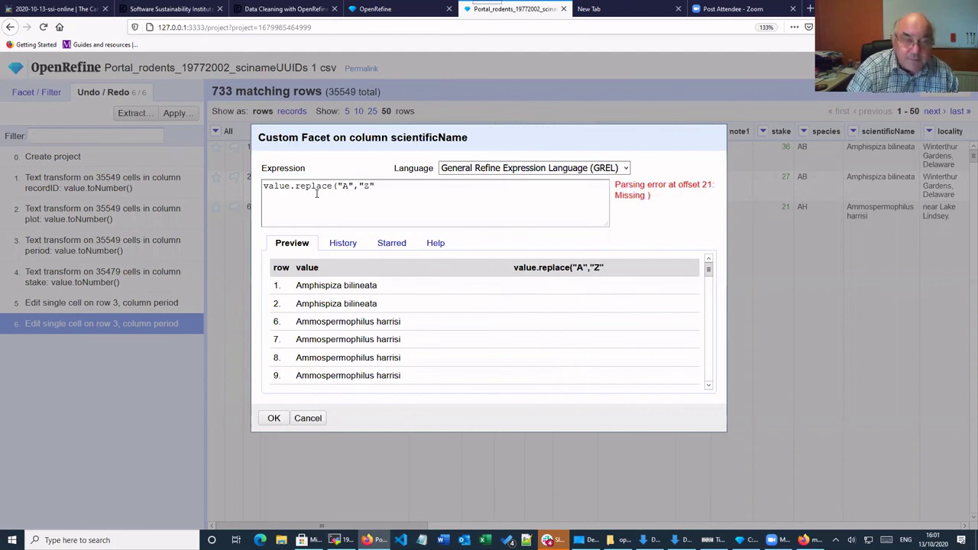
type(").")
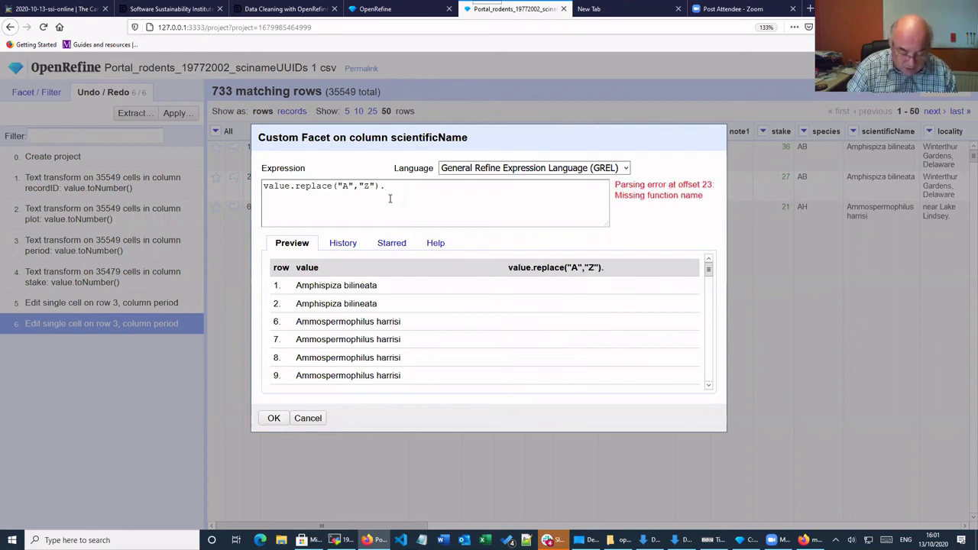
Step: Chain .replace("bil", "zyx") onto the scientificName facet's GREL expression and create the custom facet
type("replace")
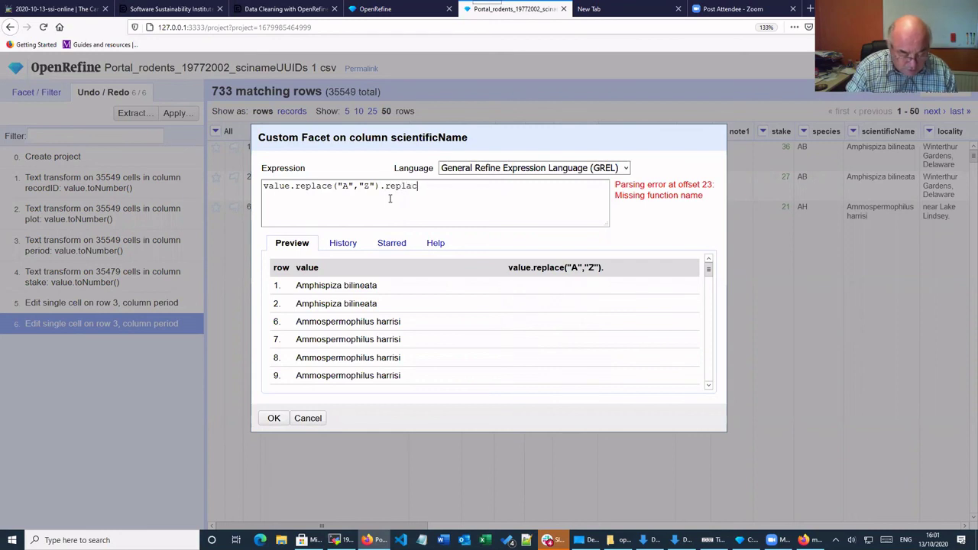
type("(")
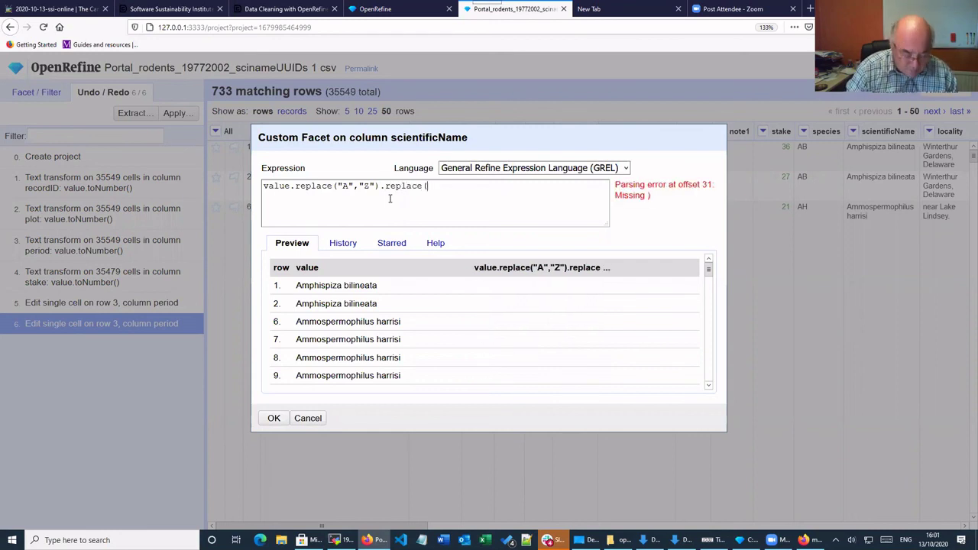
type("\"")
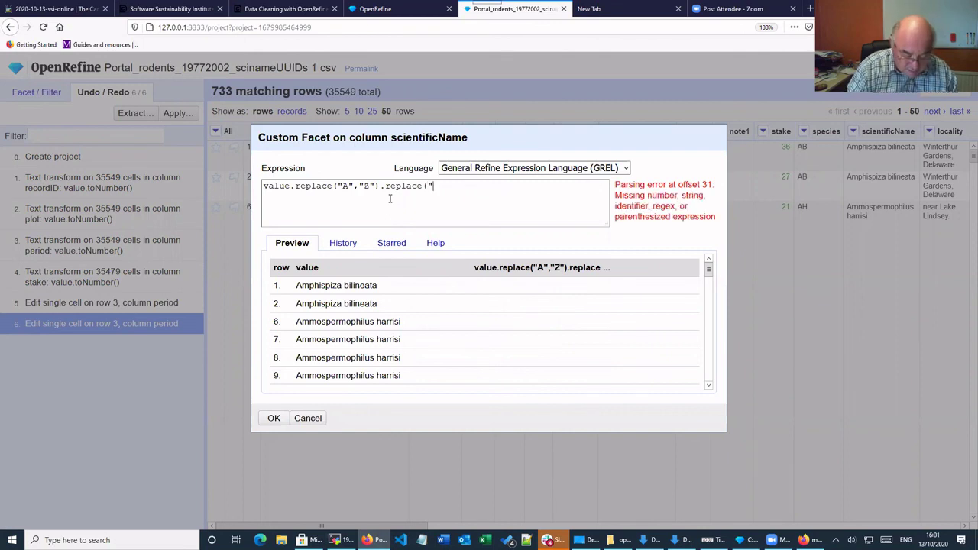
type("bil")
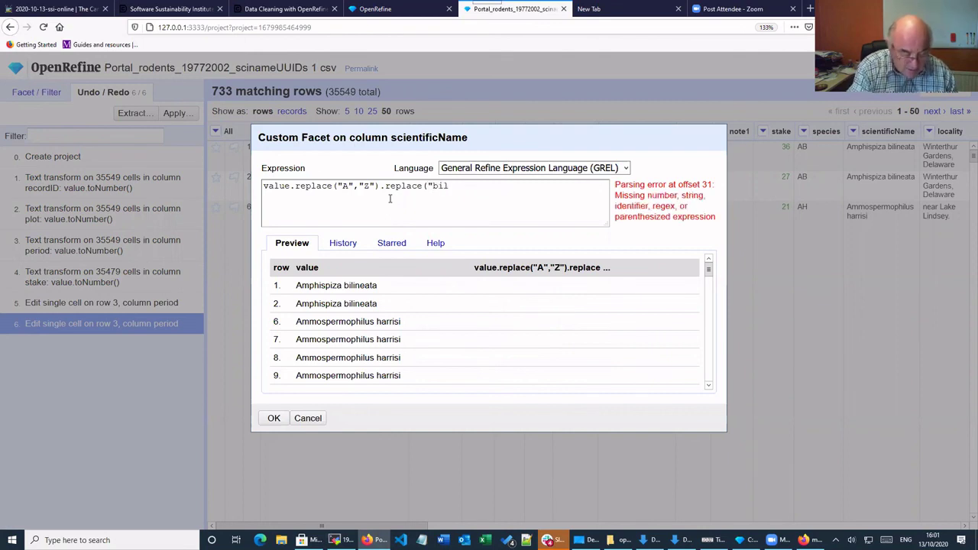
type("\"")
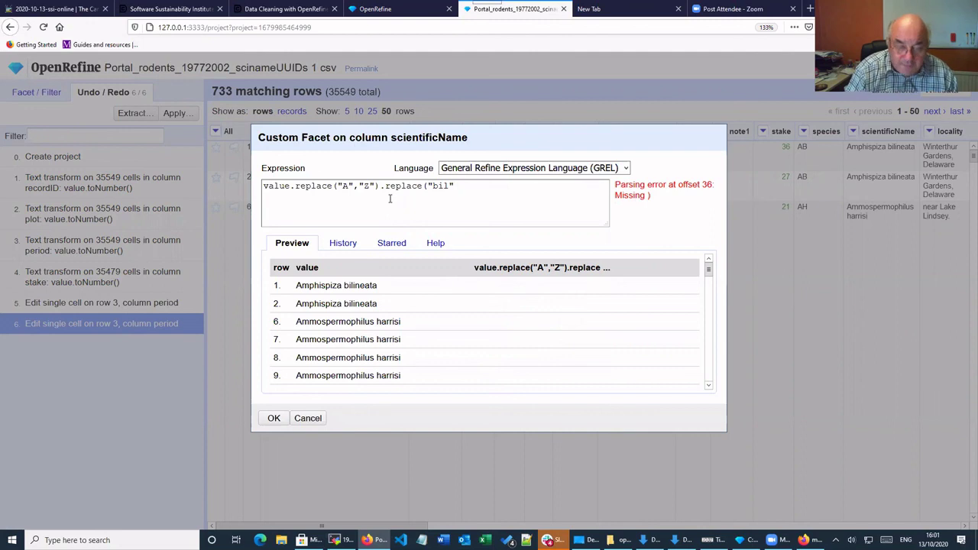
type(", ")
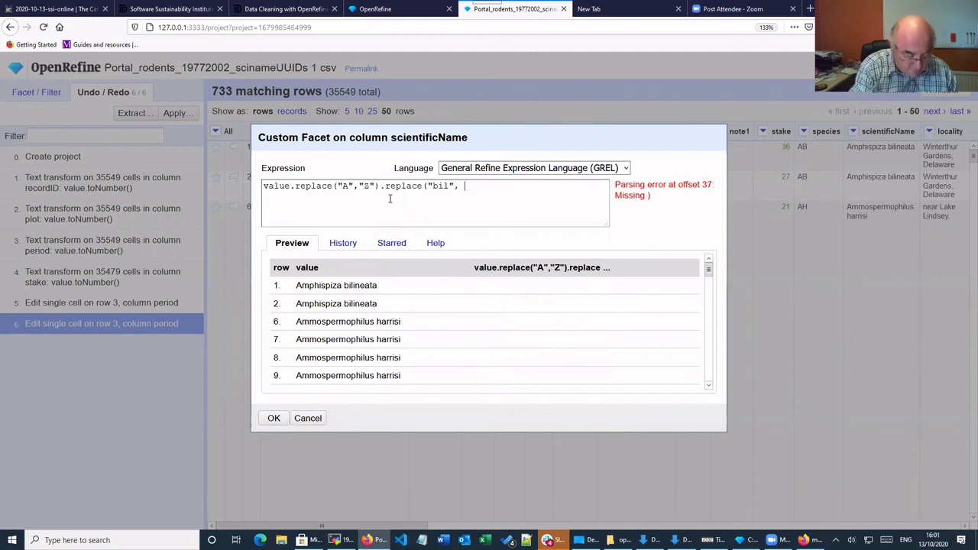
type("\"")
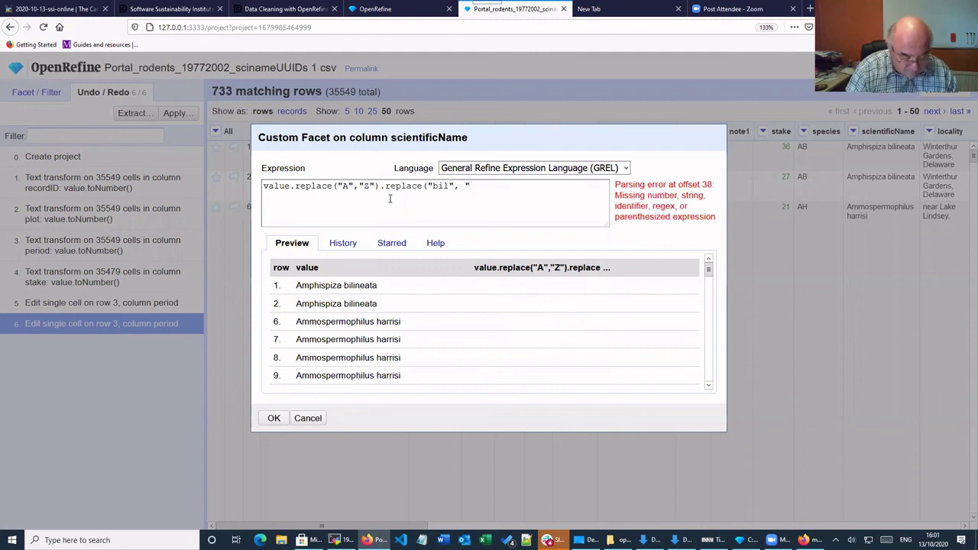
type("zyx")
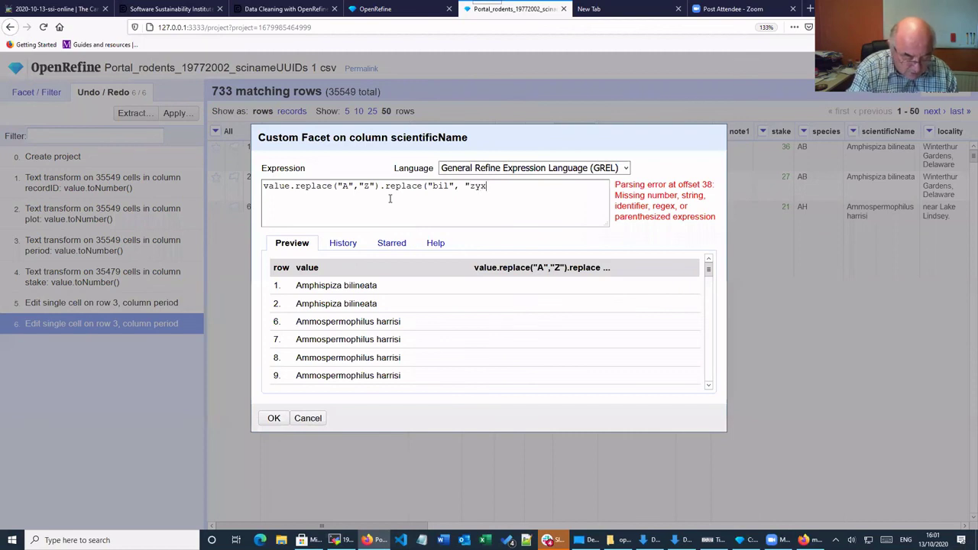
type("\"")
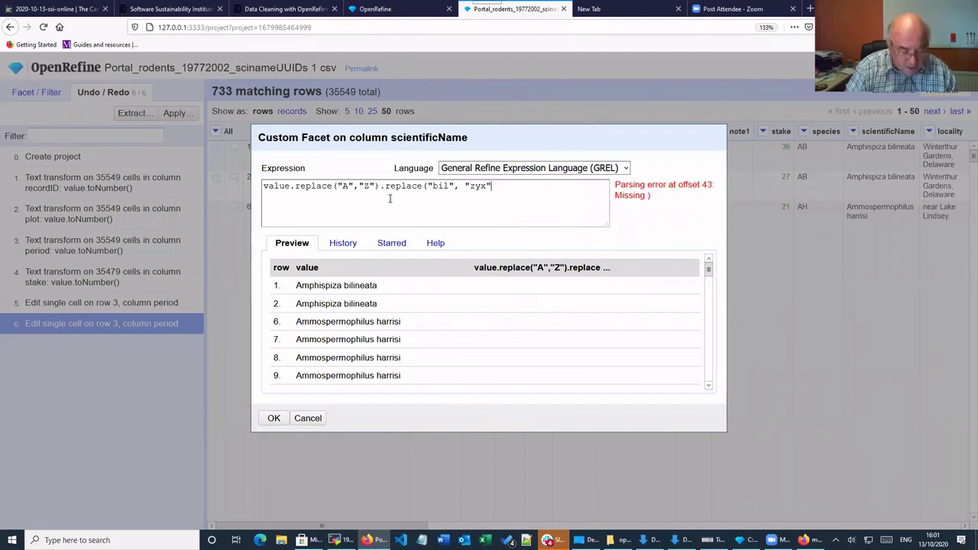
type(")")
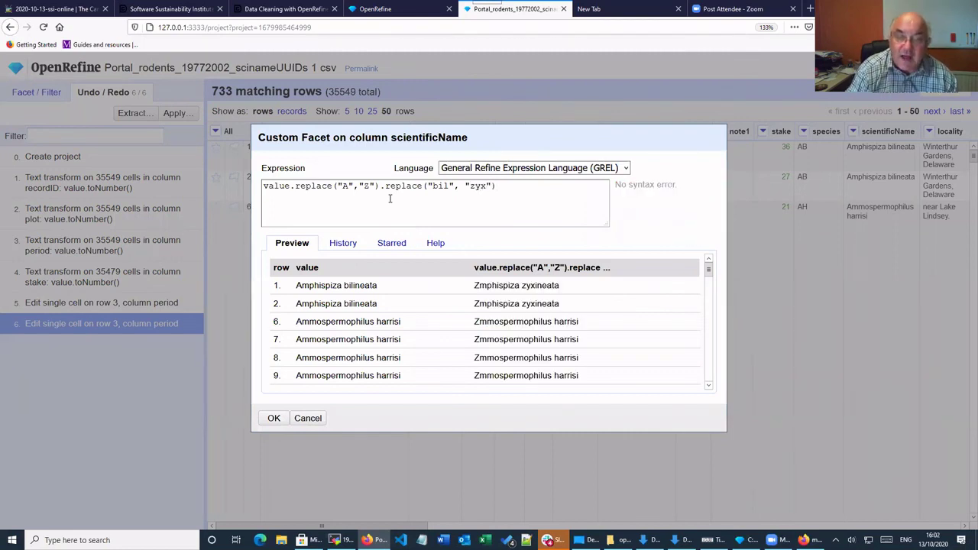
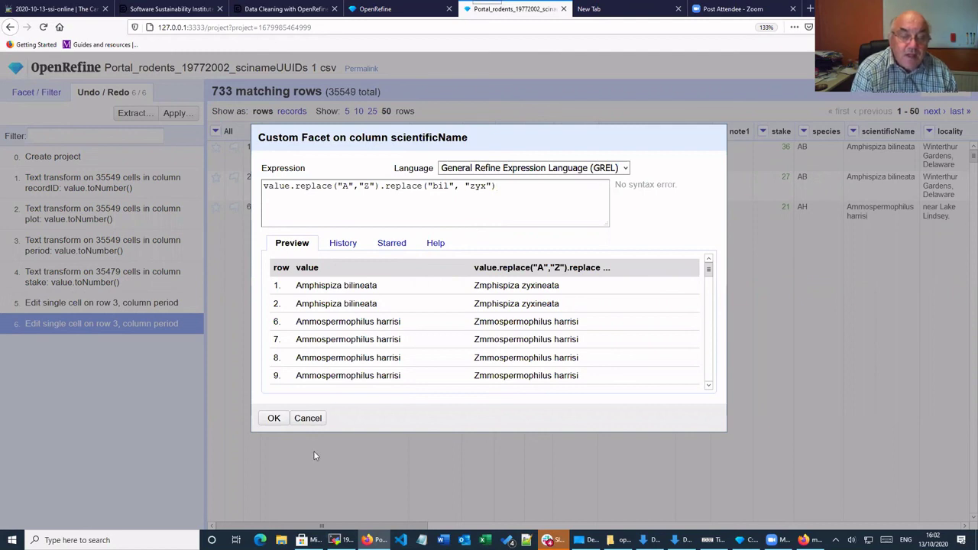
left_click(274, 419)
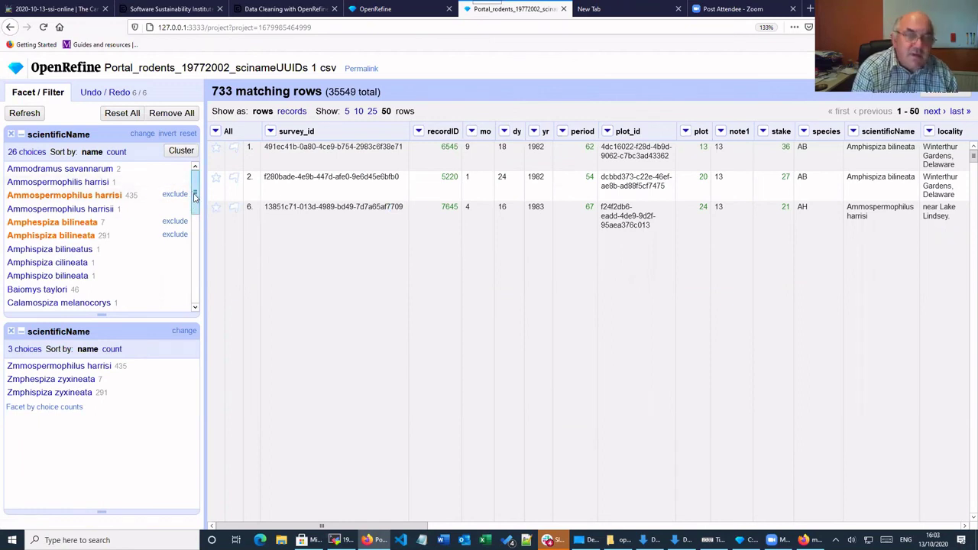
Step: Look over the choices in the original scientificName facet and remove both scientificName facets
left_click_drag(195, 197, 203, 241)
scroll(114, 214, "up", 2)
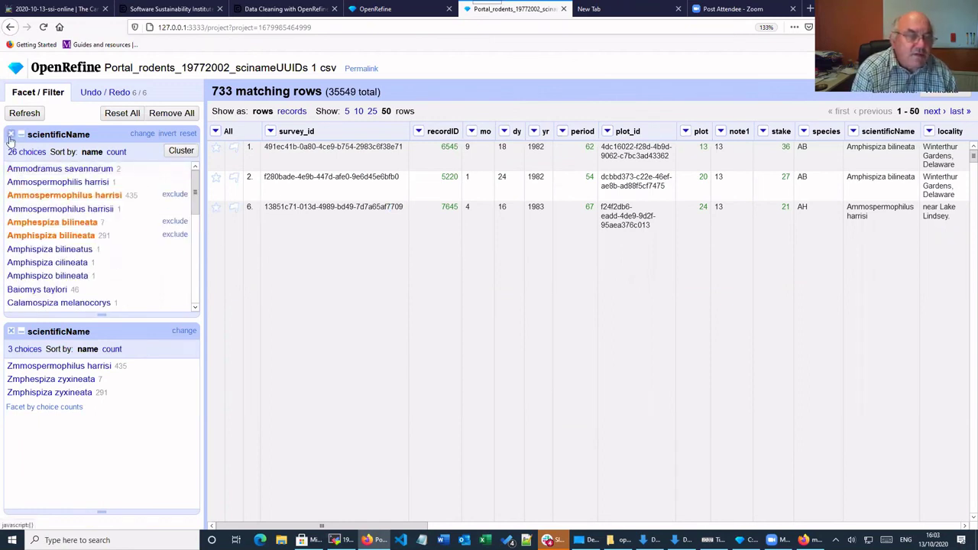
left_click(11, 134)
left_click(10, 135)
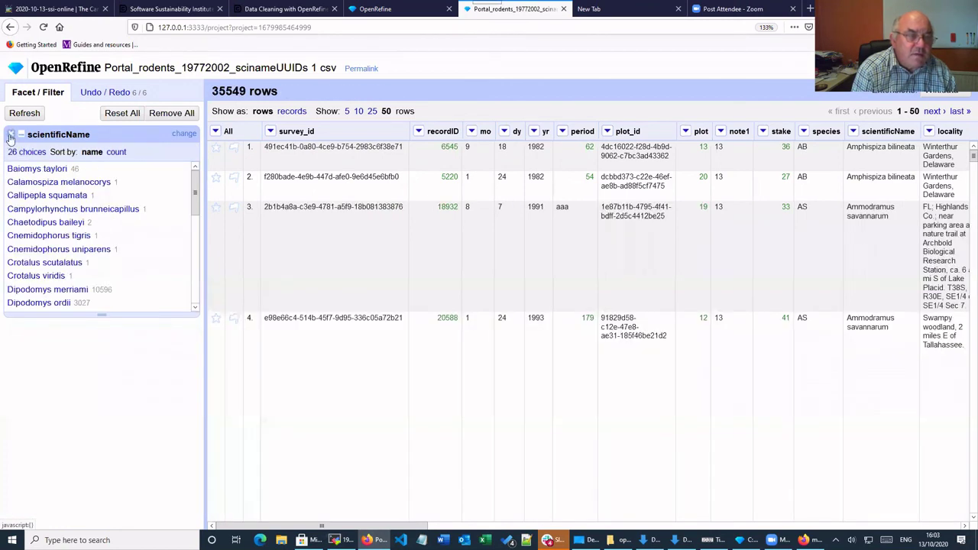
left_click(10, 135)
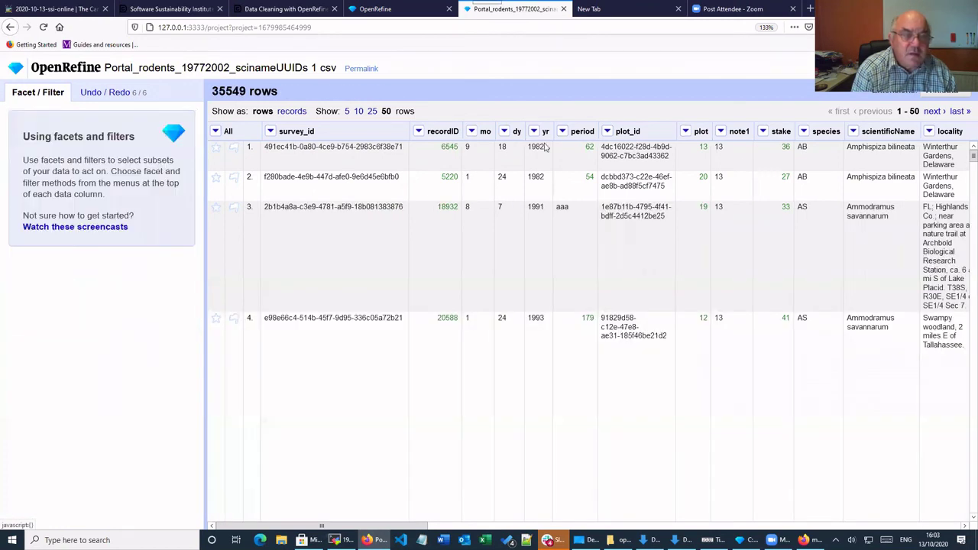
Step: Create a plain text facet on the scientificName column and look through its full list of names
left_click(853, 131)
mouse_move(860, 146)
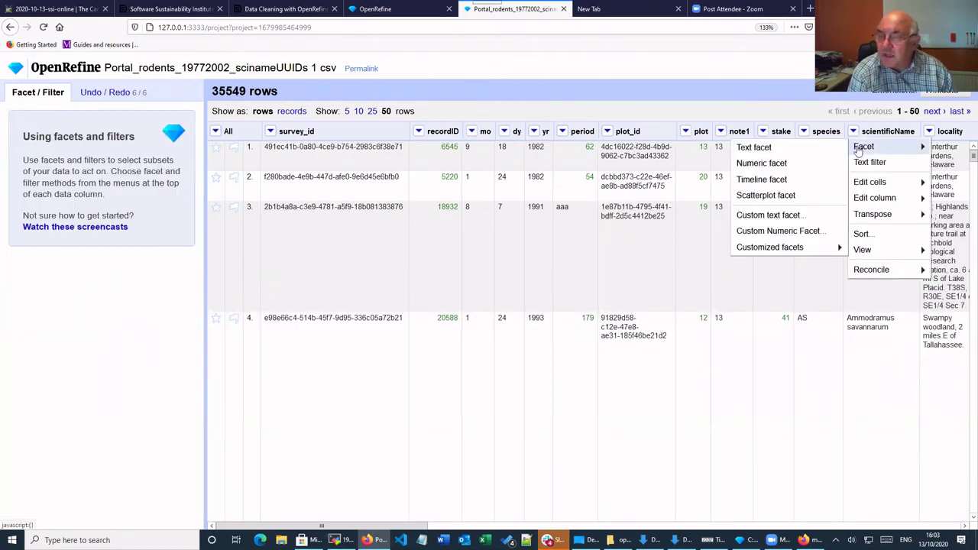
left_click(752, 148)
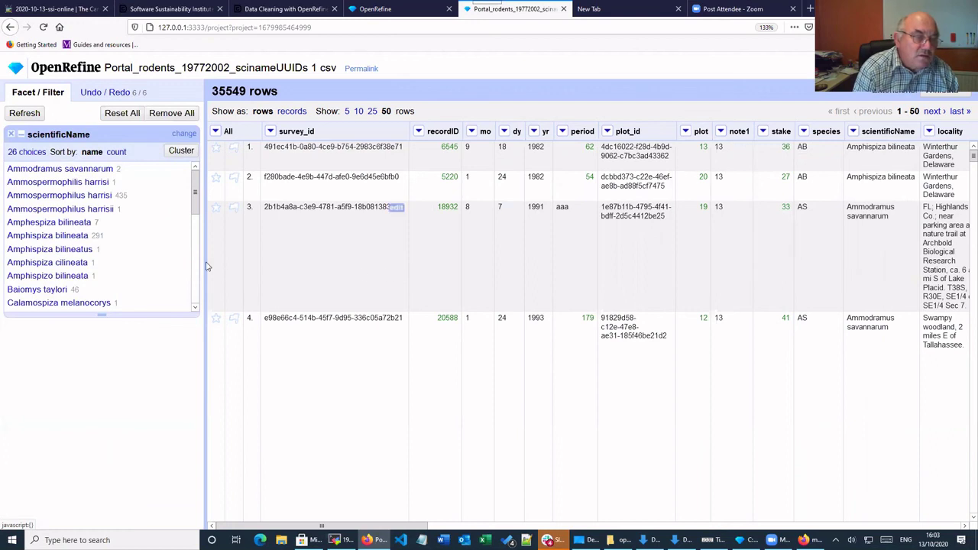
scroll(118, 221, "down", 5)
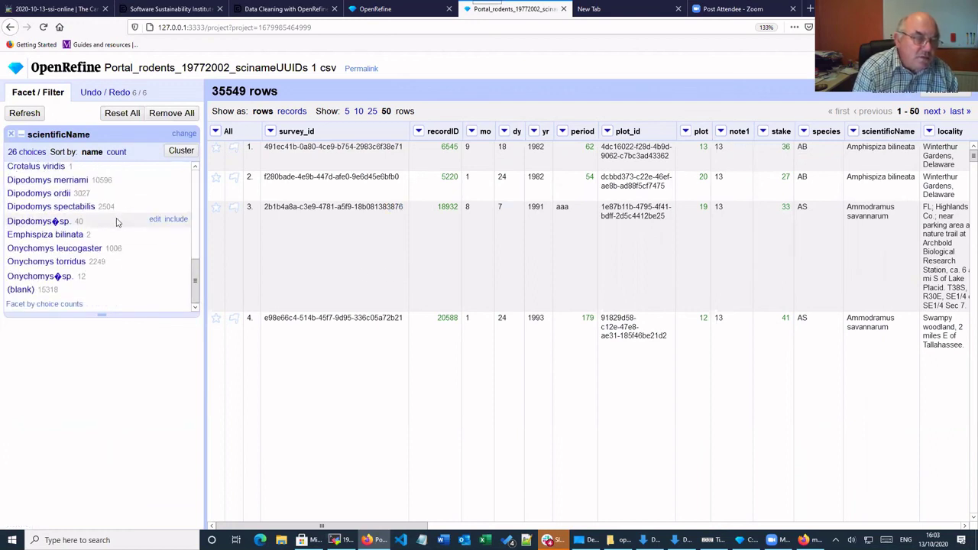
scroll(116, 222, "up", 3)
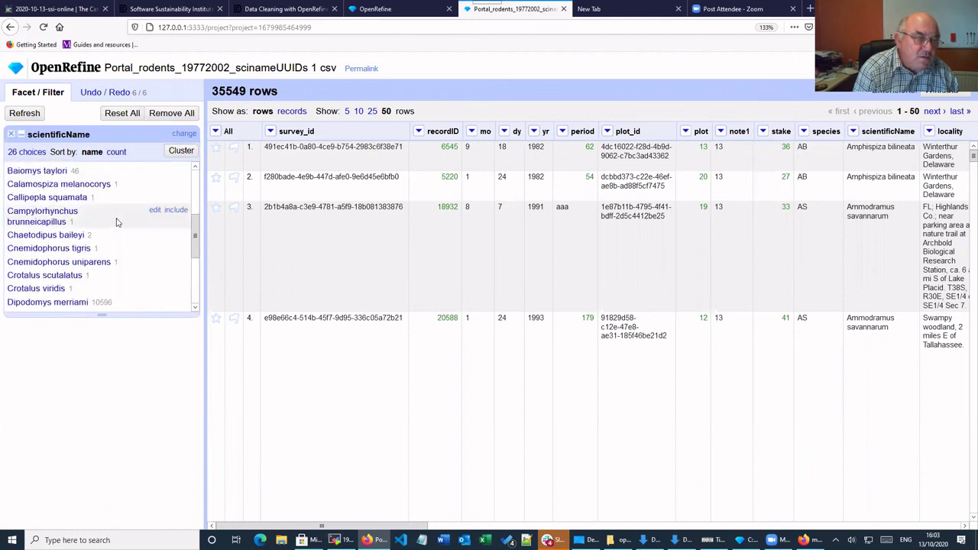
scroll(117, 222, "up", 3)
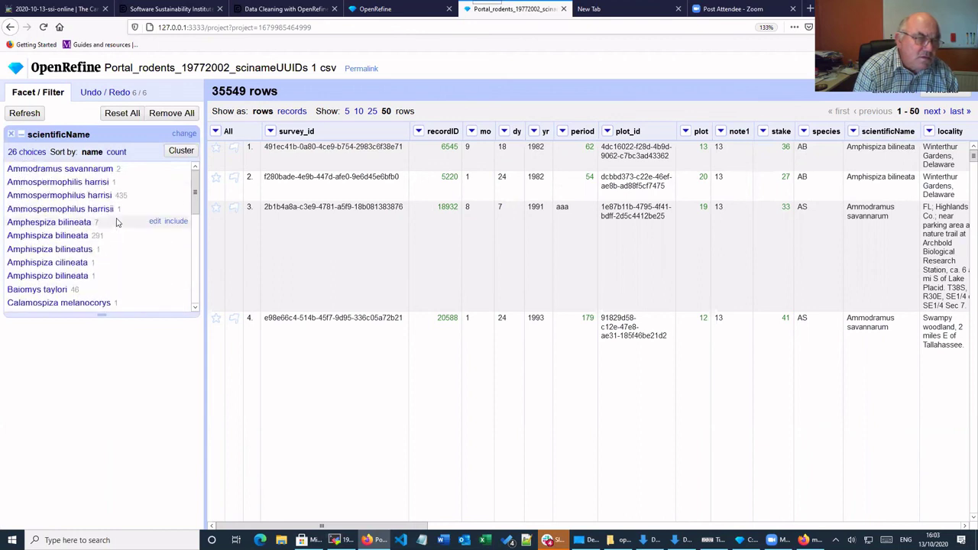
scroll(117, 221, "down", 6)
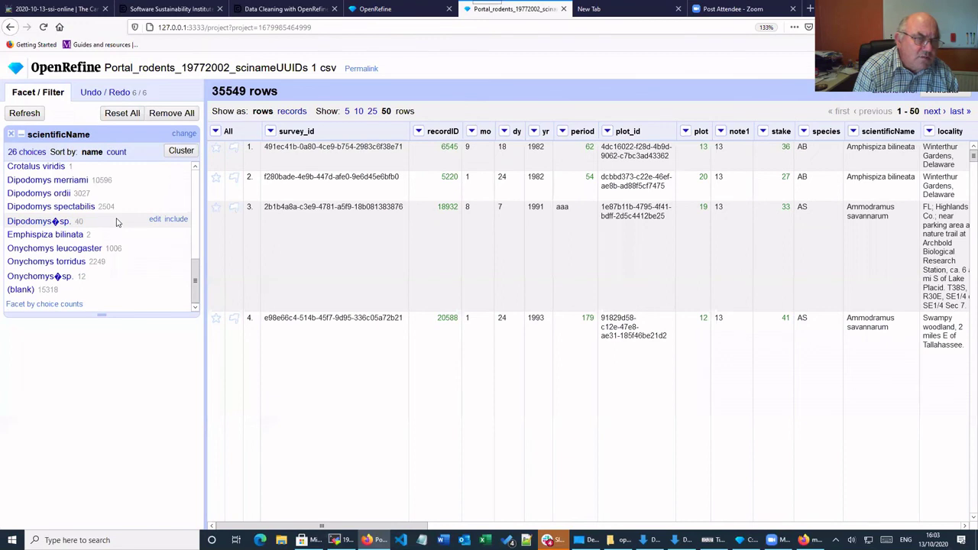
scroll(117, 222, "up", 6)
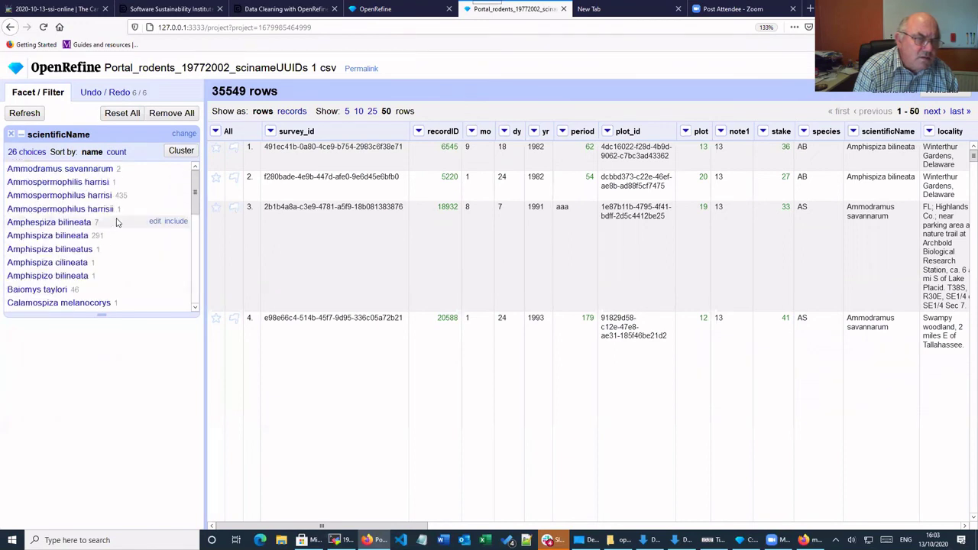
scroll(117, 222, "down", 5)
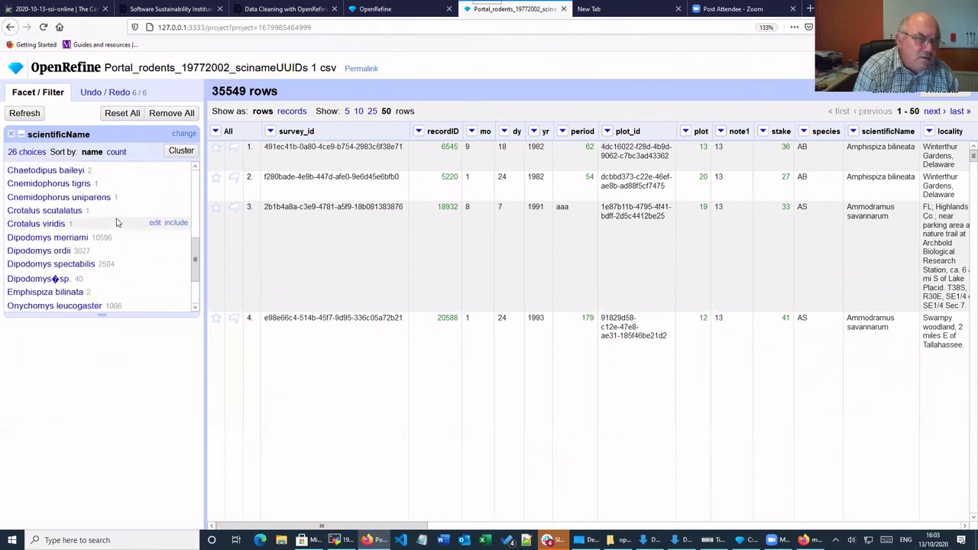
Step: Add a custom text facet on scientificName with the GREL expression value.replace("A","Z") and look through its choices
left_click(854, 131)
mouse_move(863, 147)
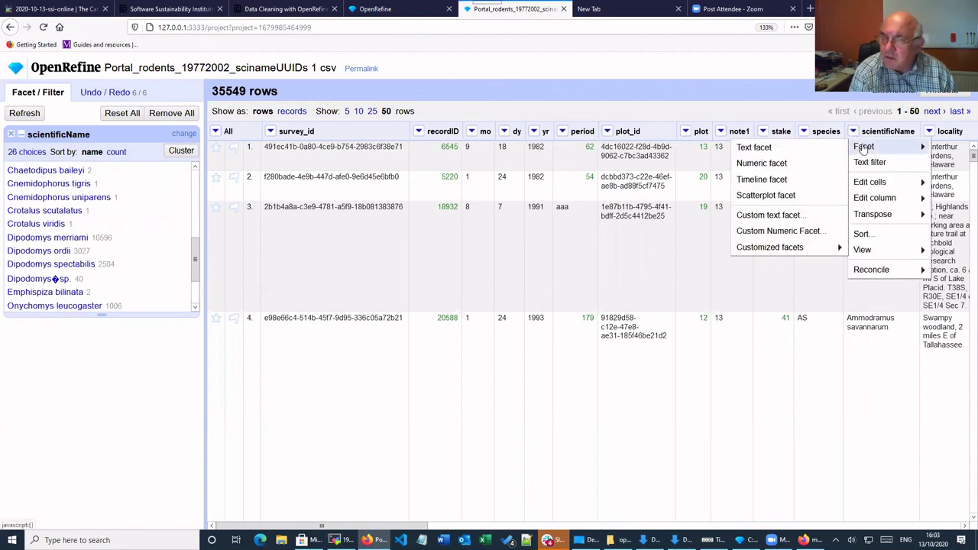
left_click(754, 216)
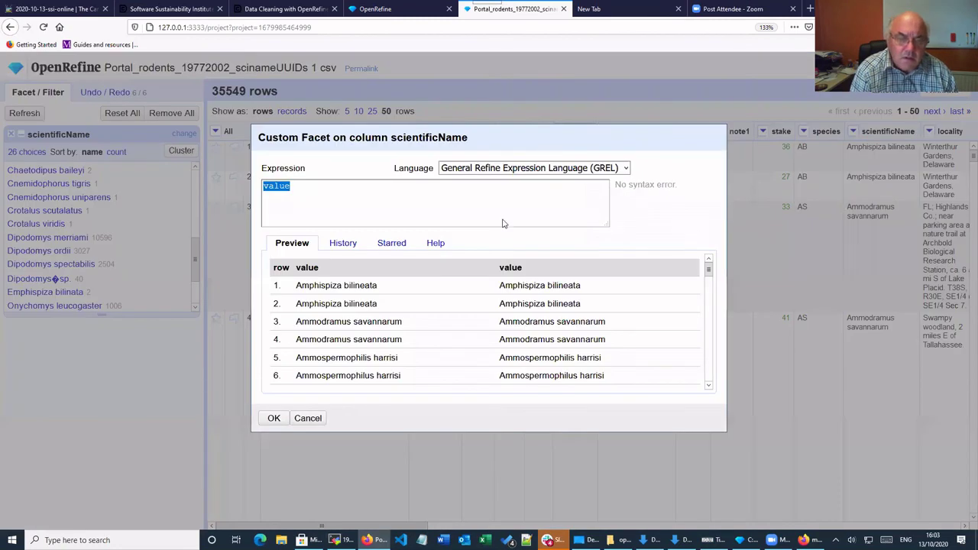
key("End")
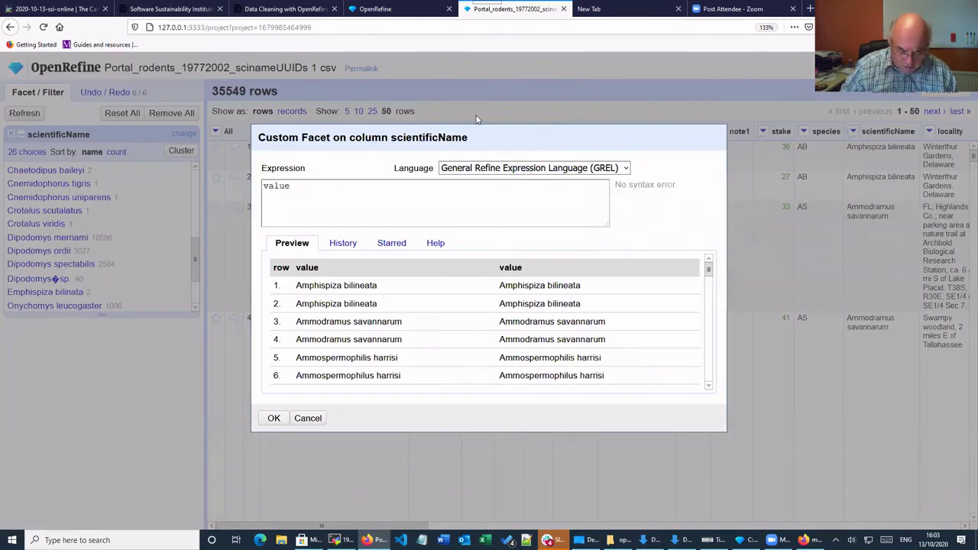
type(".rep")
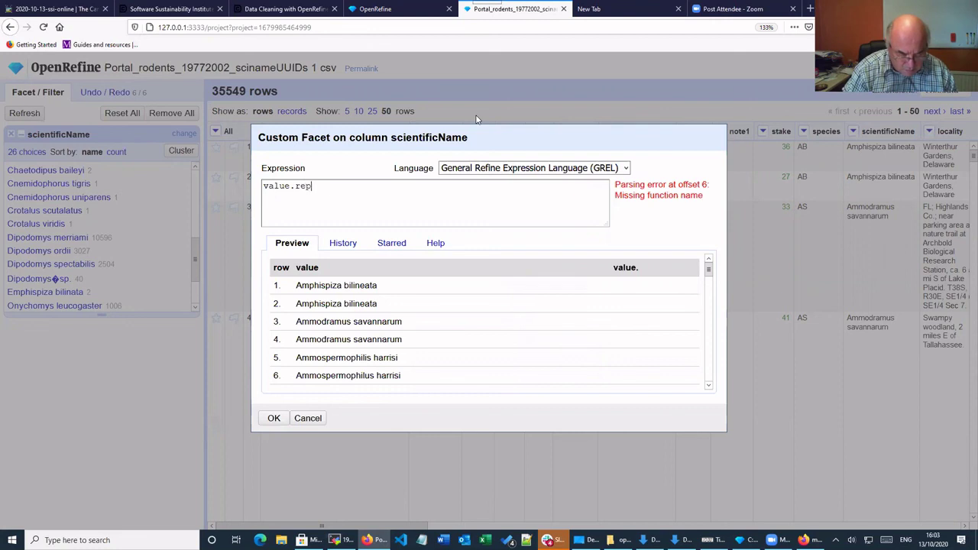
type("lace(")
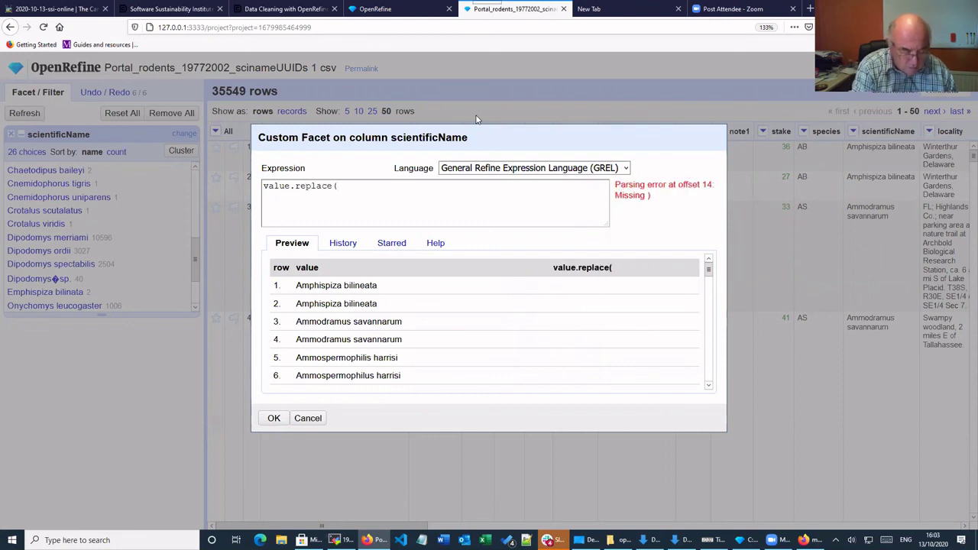
type("\"A")
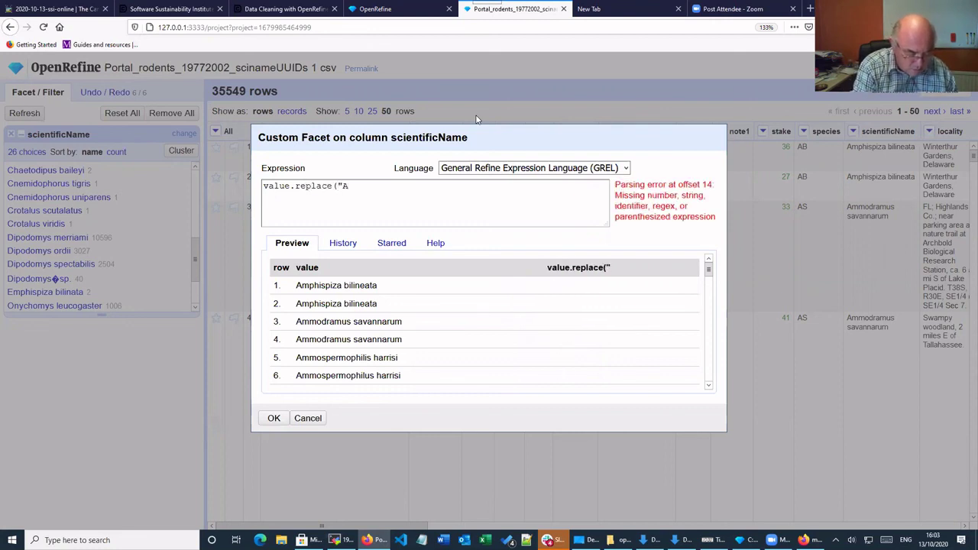
type("\",")
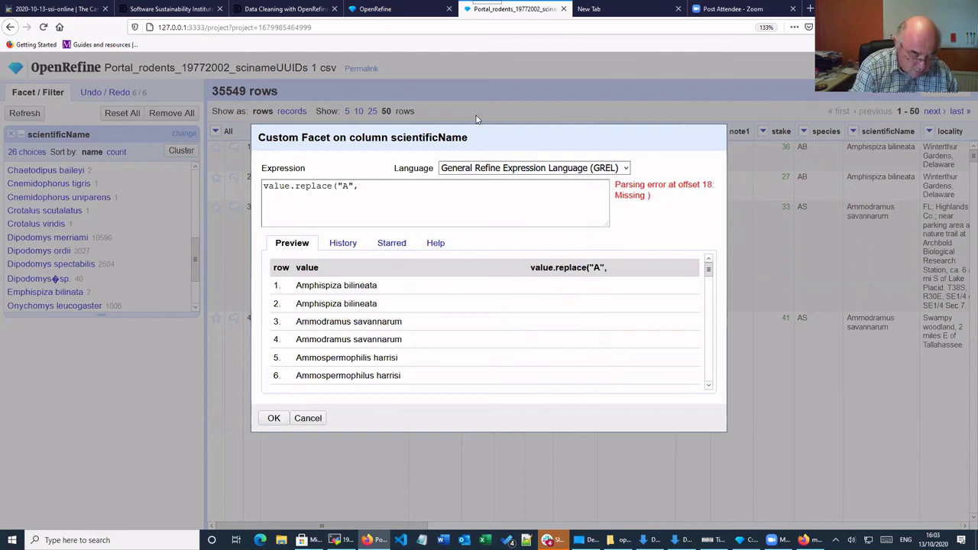
type("\"Z\"")
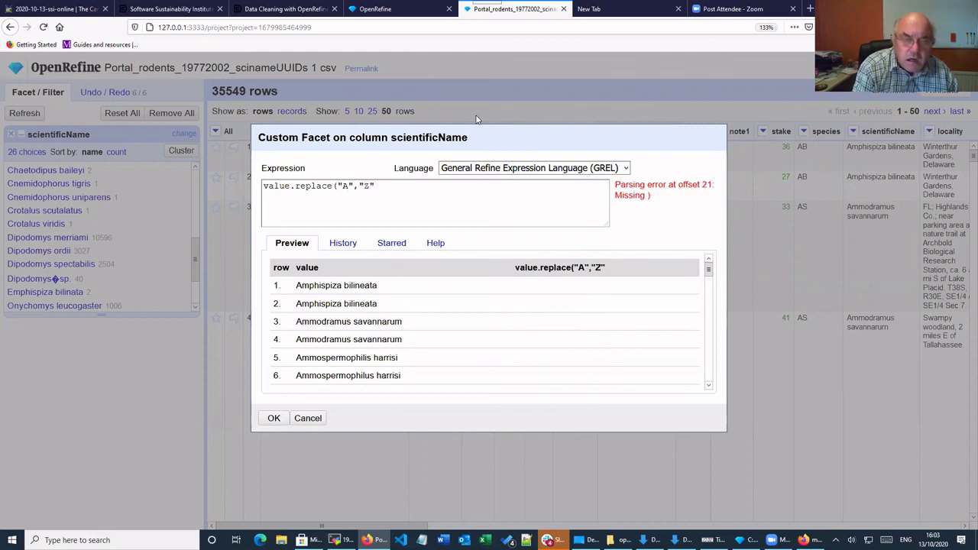
type(")")
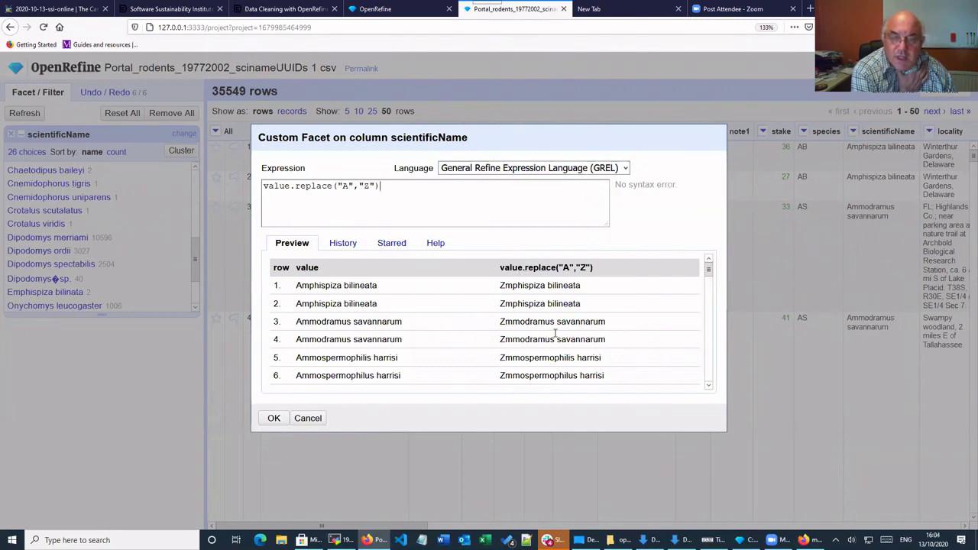
left_click(273, 418)
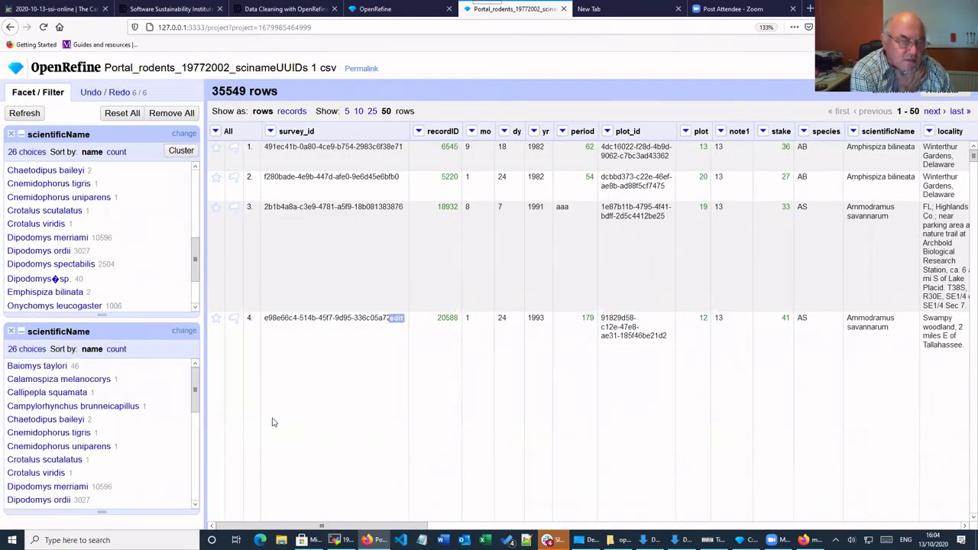
left_click_drag(197, 397, 212, 456)
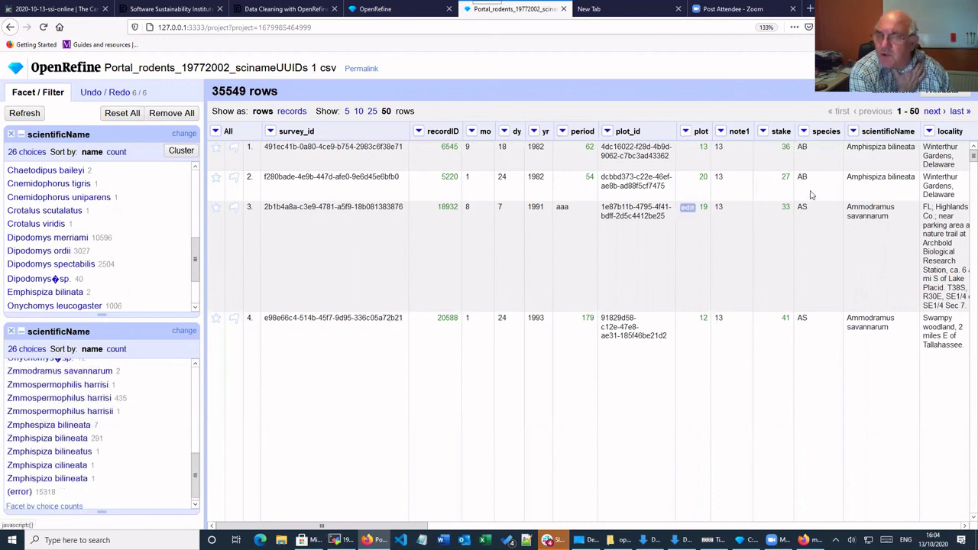
mouse_move(898, 192)
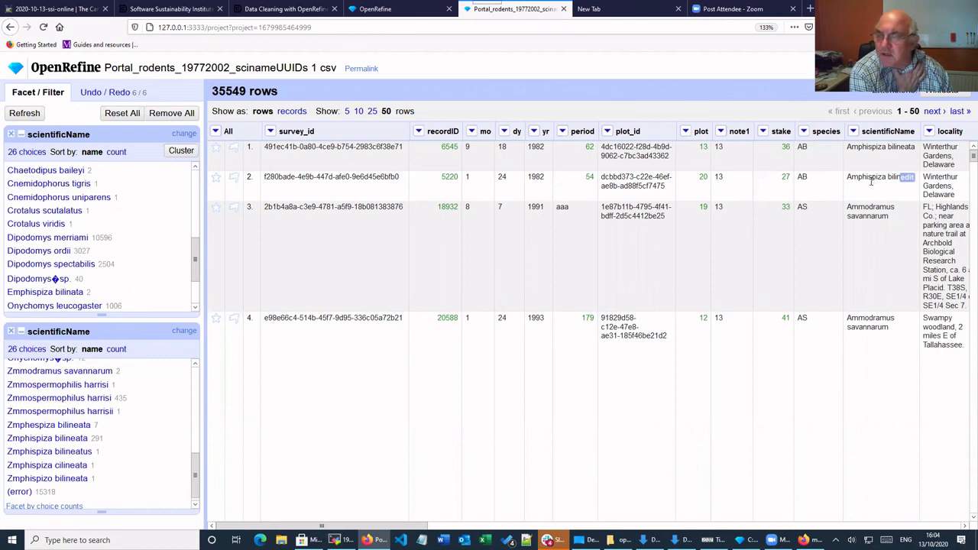
Step: Remove the plain text facet on scientificName, keeping the custom GREL facet
scroll(871, 185, "down", 3)
scroll(871, 185, "up", 3)
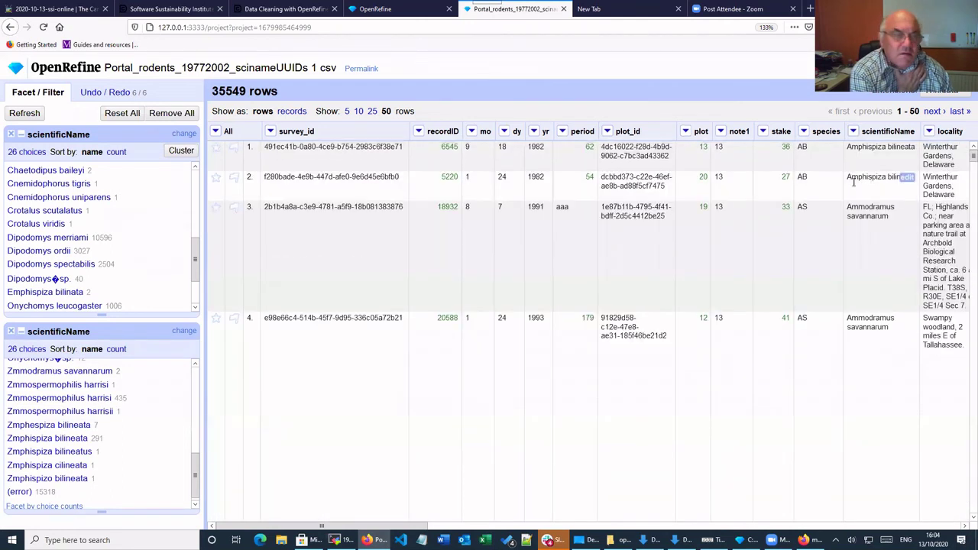
left_click(11, 134)
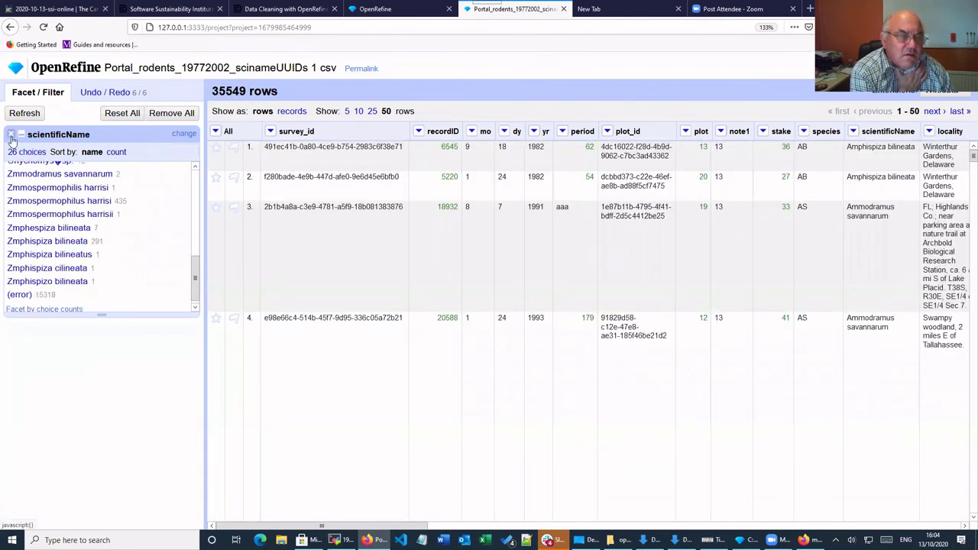
Step: Filter the rows to Zmphespiza bilineata with the custom scientificName facet, inspect the matching records, and remove the facet
scroll(126, 240, "up", 5)
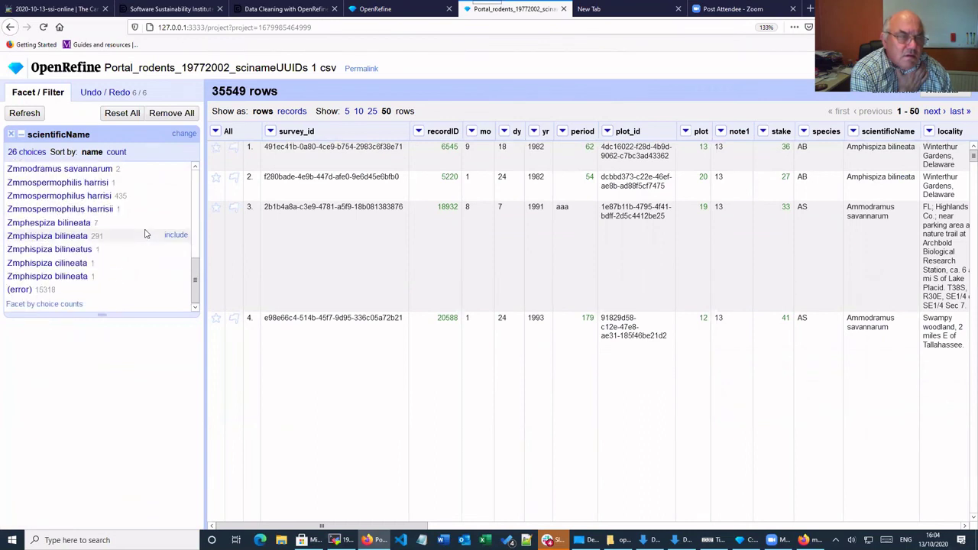
scroll(145, 234, "up", 5)
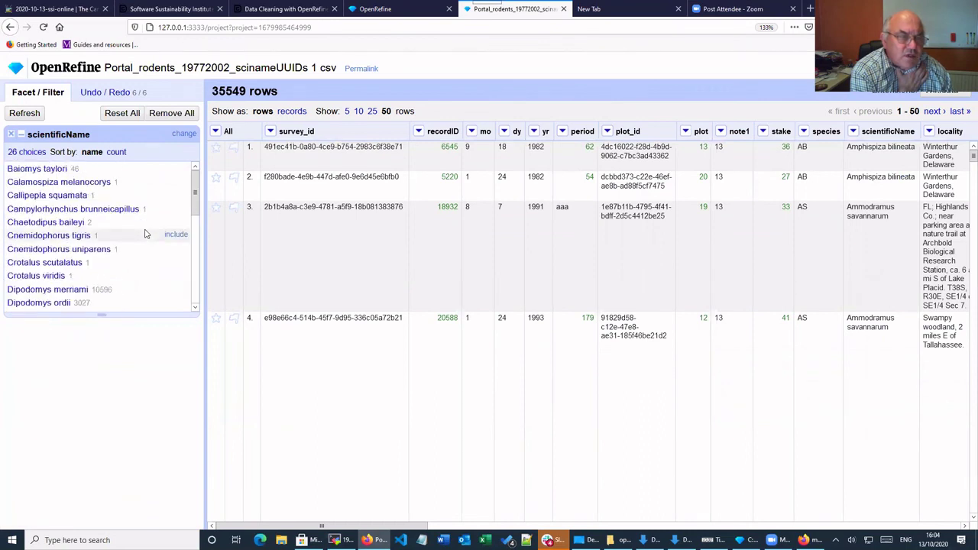
scroll(146, 233, "down", 5)
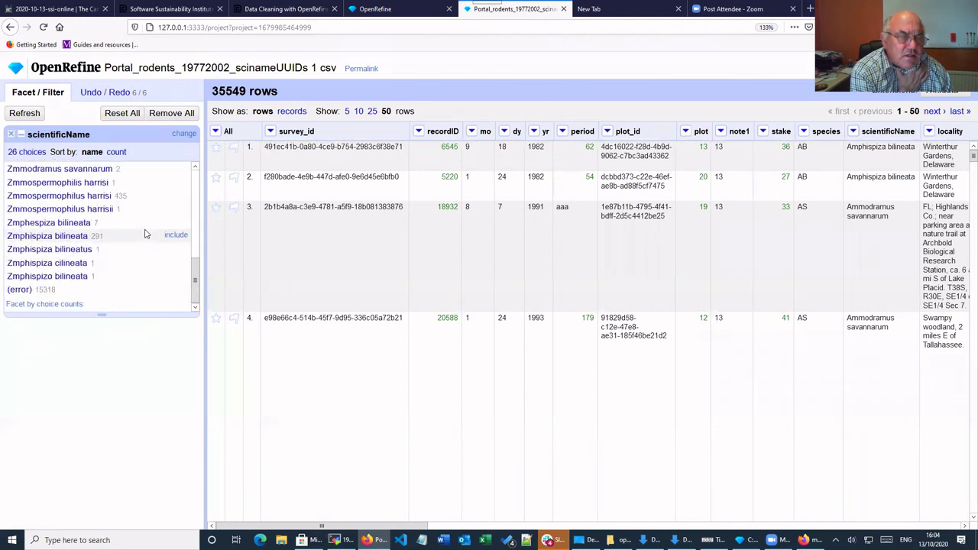
left_click(61, 223)
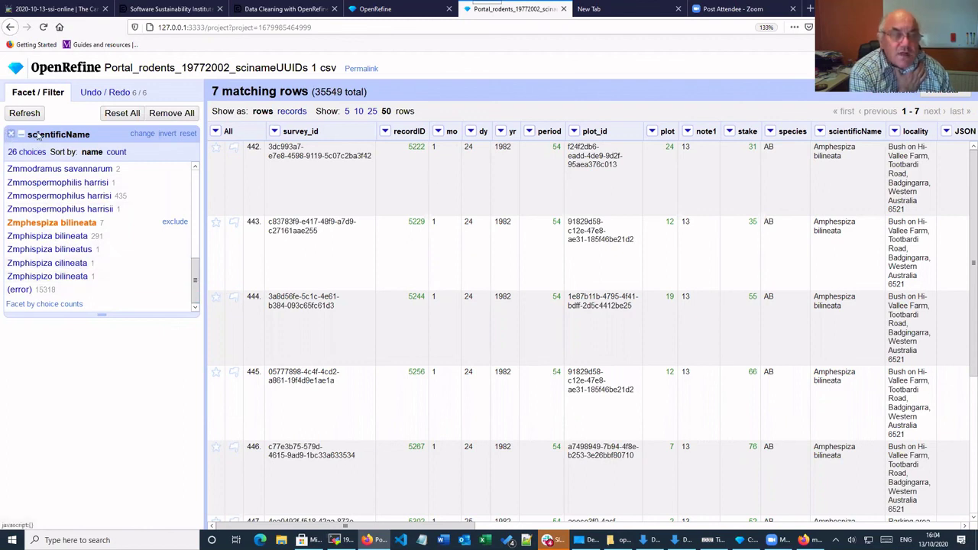
left_click(10, 133)
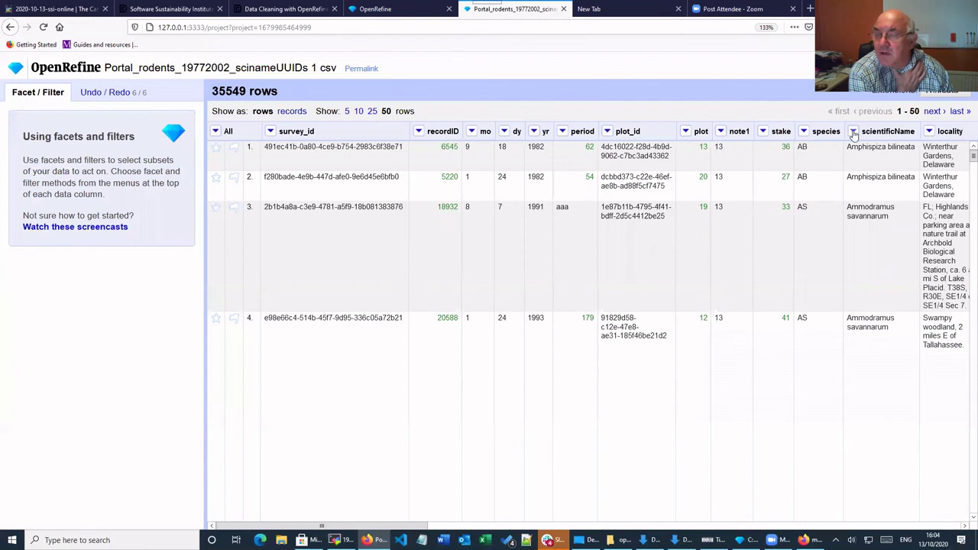
Step: Transform the scientificName column's cells with the GREL expression value.replace("A","Z"), keeping the original value on error
left_click(853, 132)
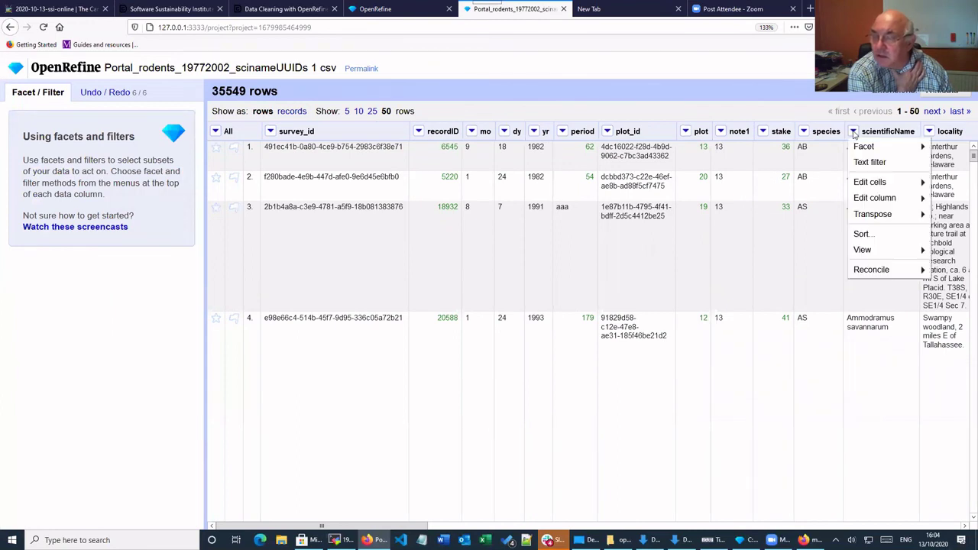
mouse_move(877, 202)
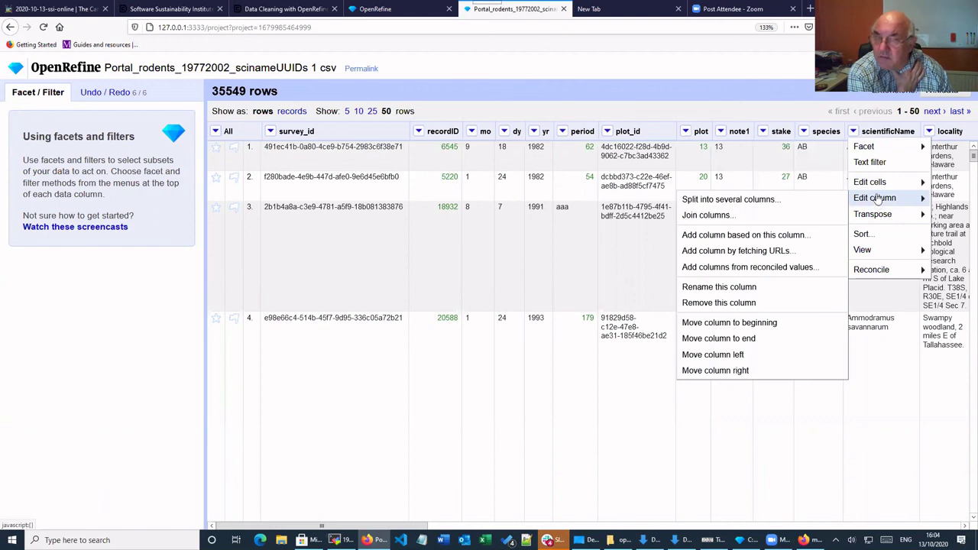
mouse_move(876, 183)
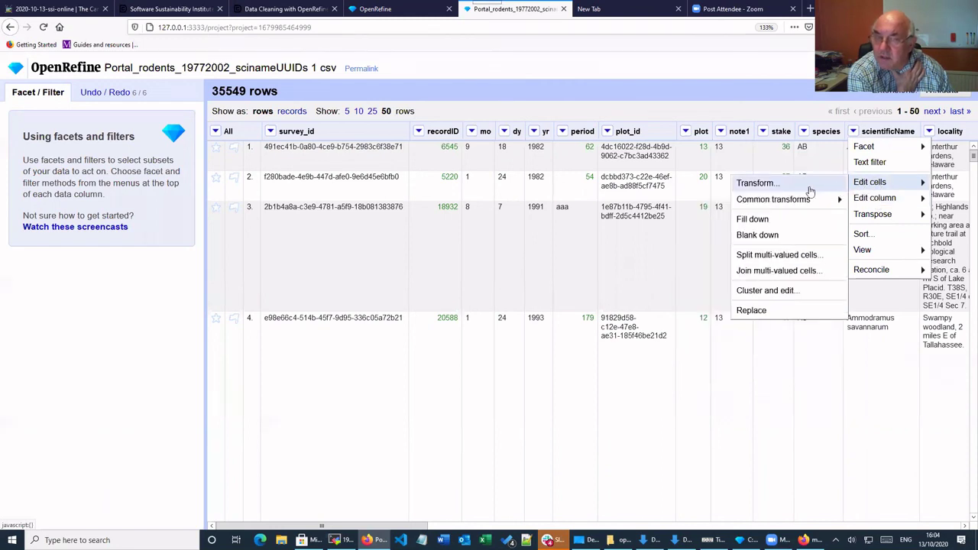
left_click(747, 181)
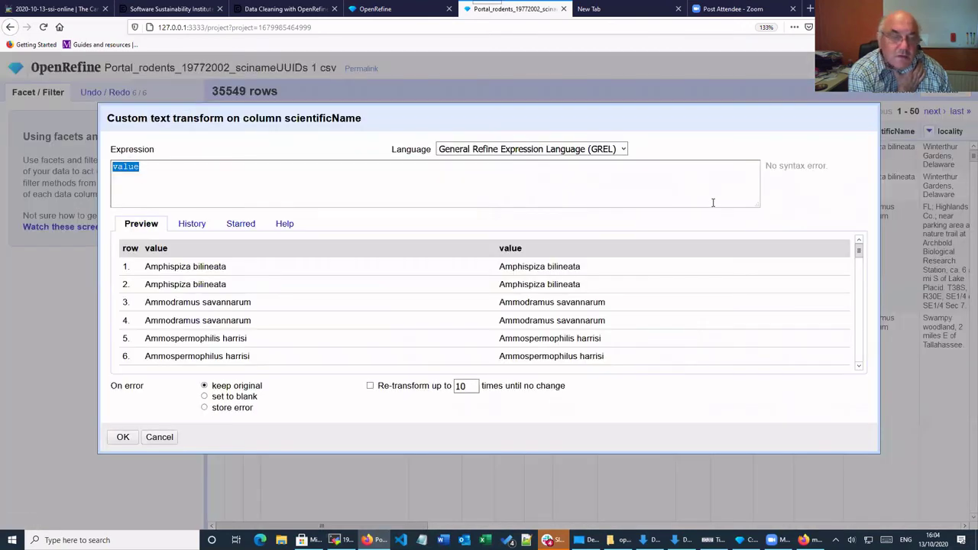
left_click(142, 170)
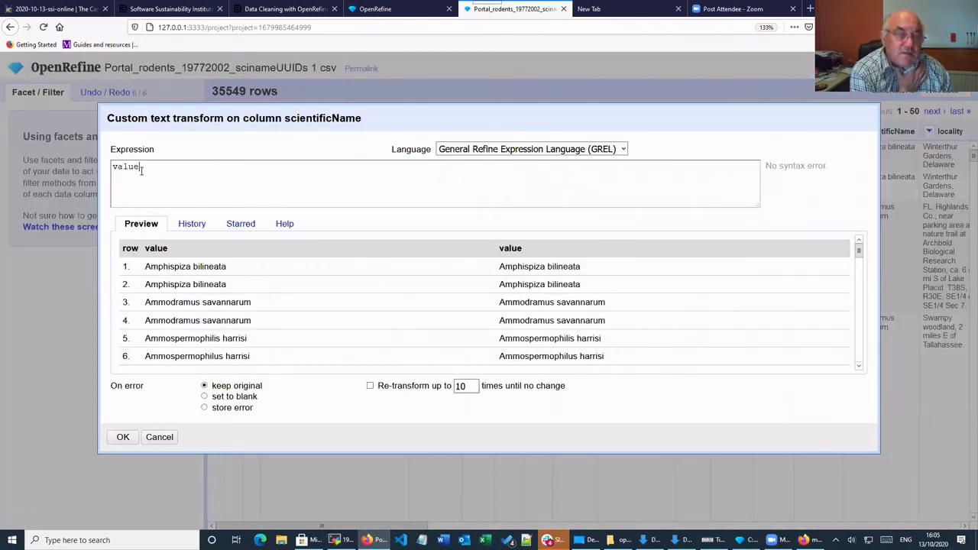
type(".r")
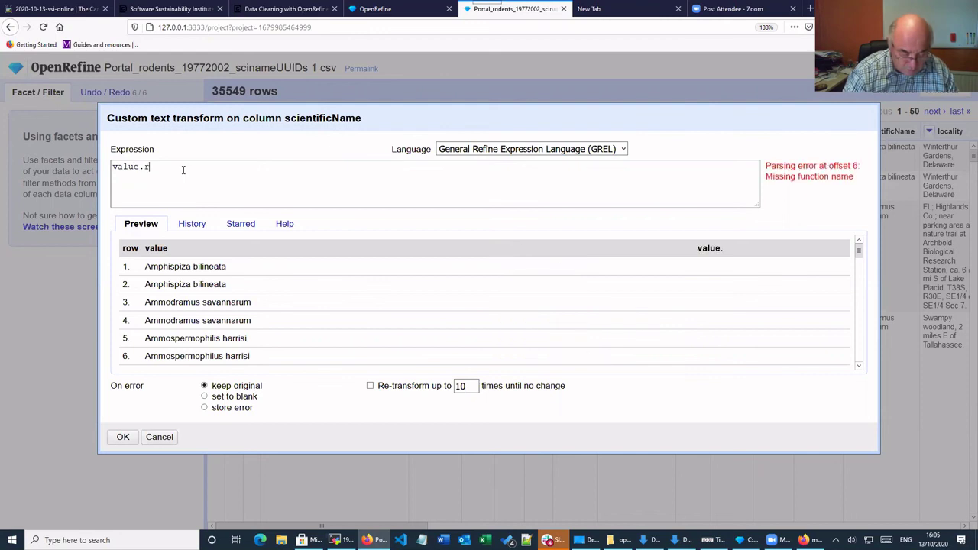
type("eplace")
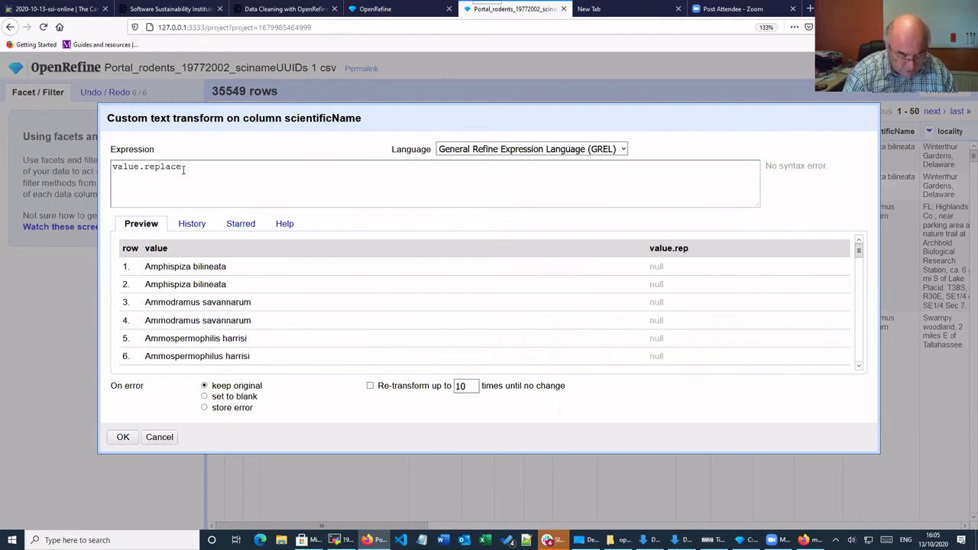
type("(\"")
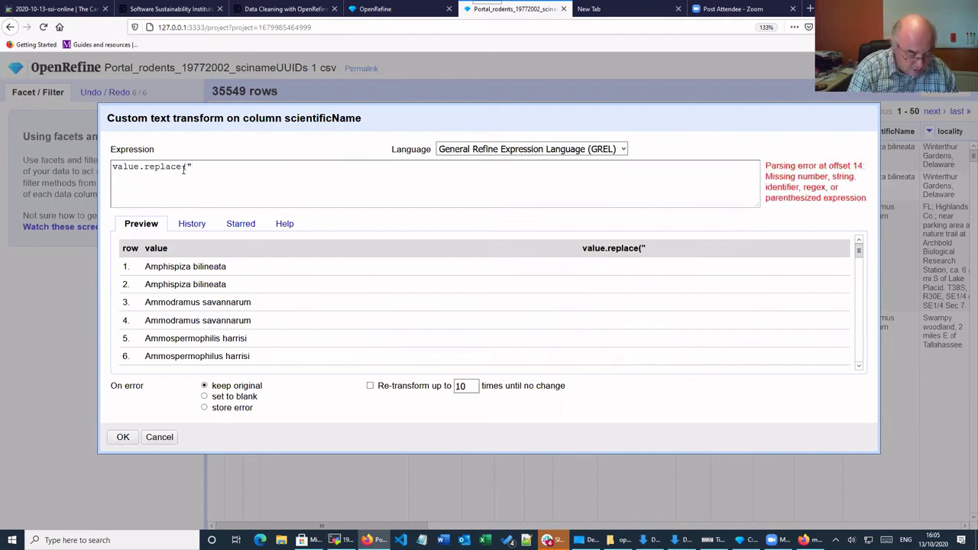
type("A\"")
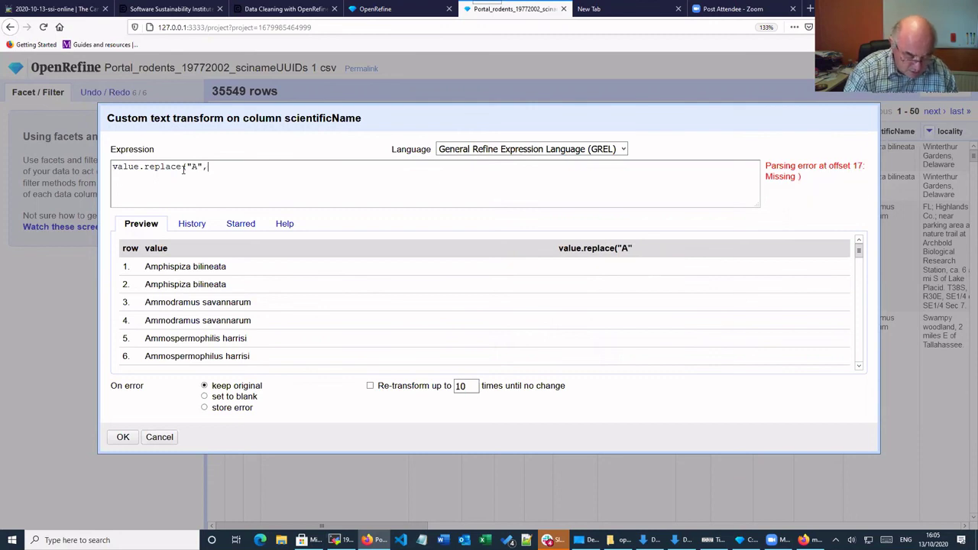
type(",\"Z")
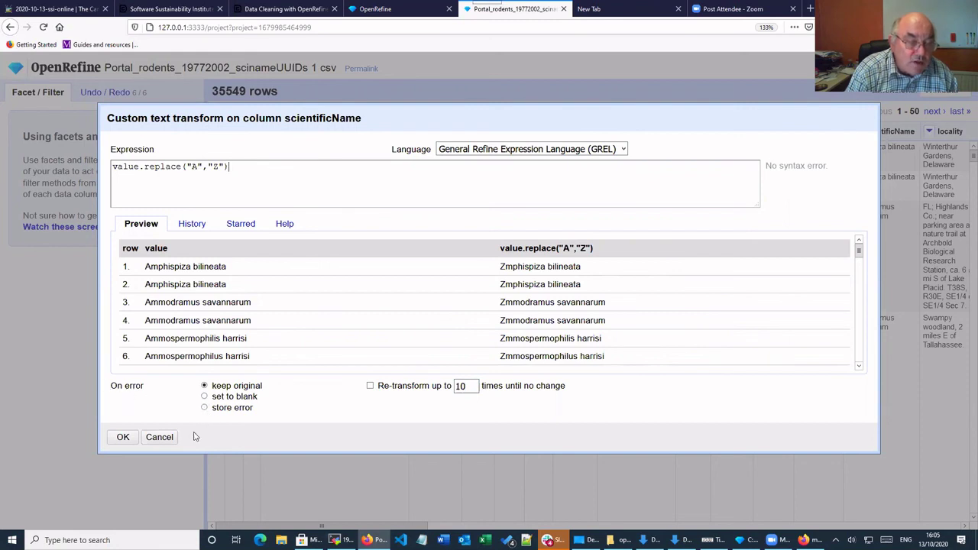
left_click(123, 437)
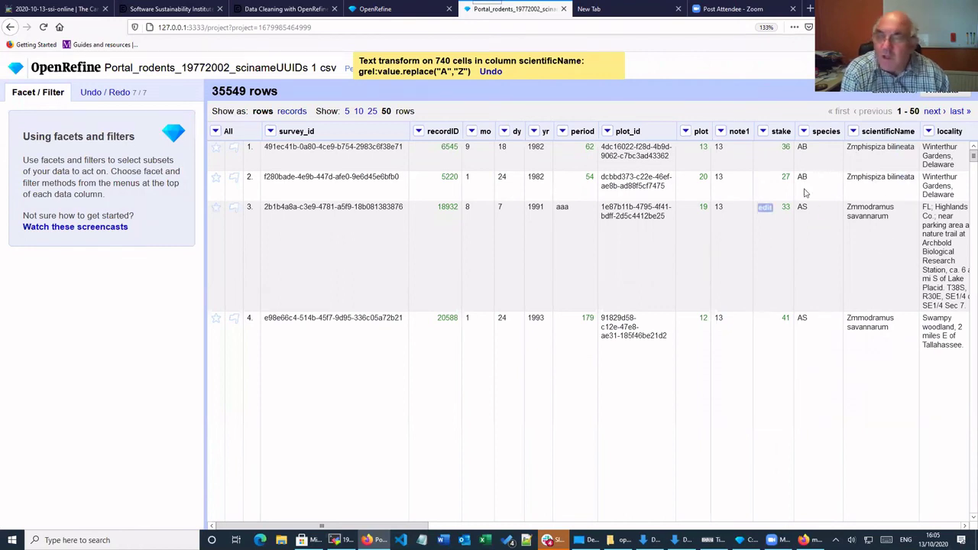
Step: Create a text facet on the transformed scientificName column and filter the rows to Zmphispiza bilineata
left_click(854, 131)
mouse_move(862, 147)
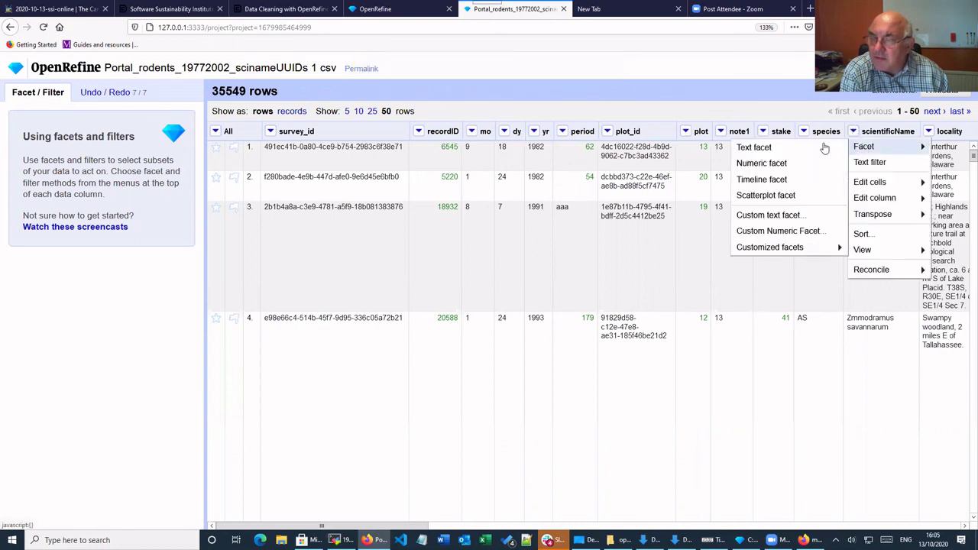
left_click(754, 147)
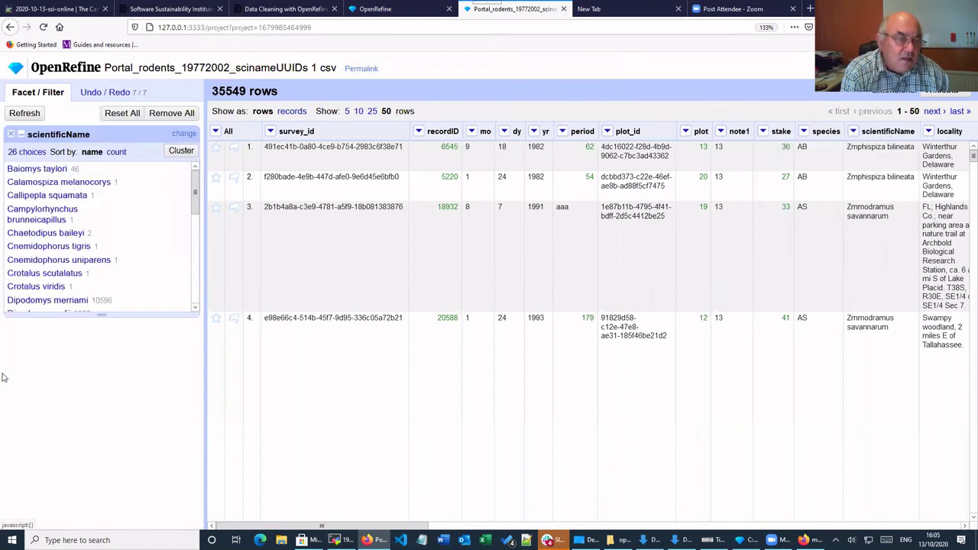
scroll(92, 293, "down", 5)
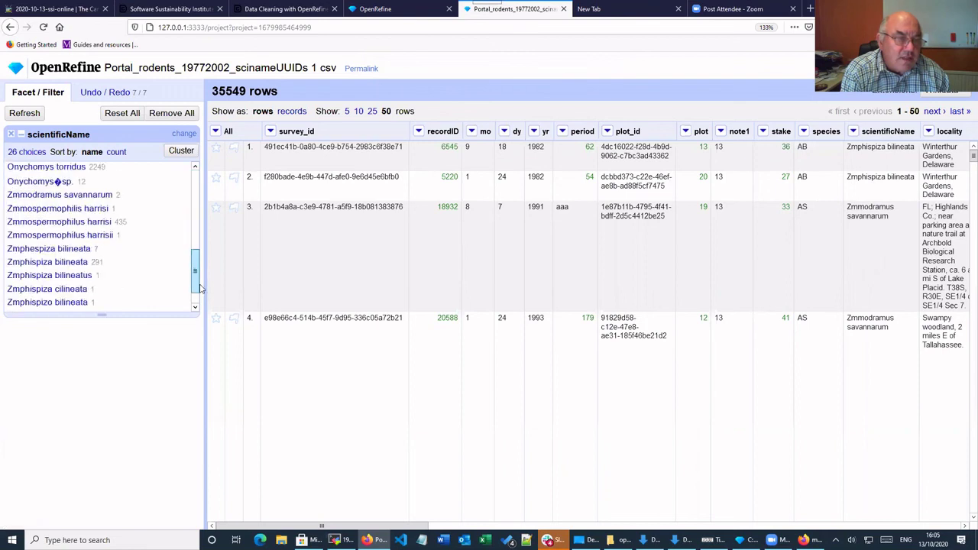
scroll(92, 293, "up", 1)
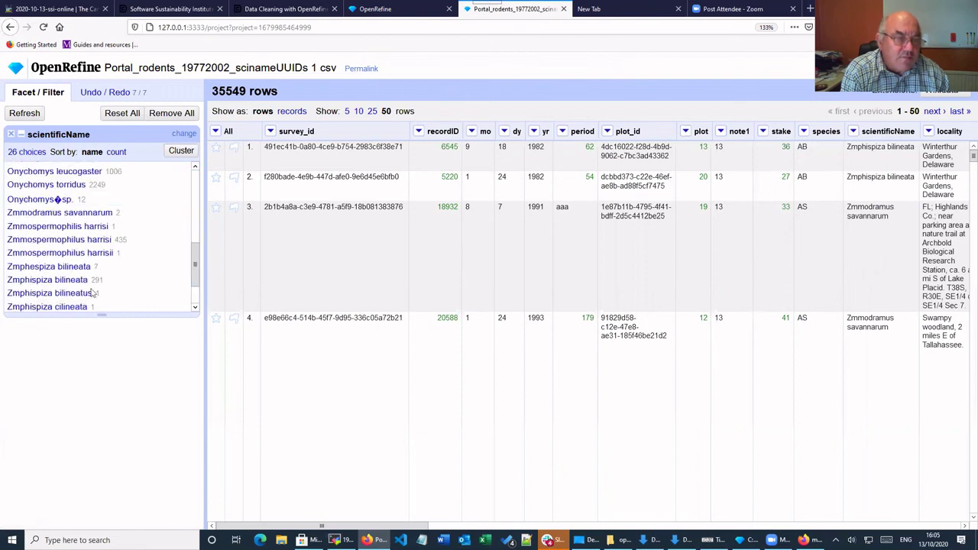
left_click(35, 281)
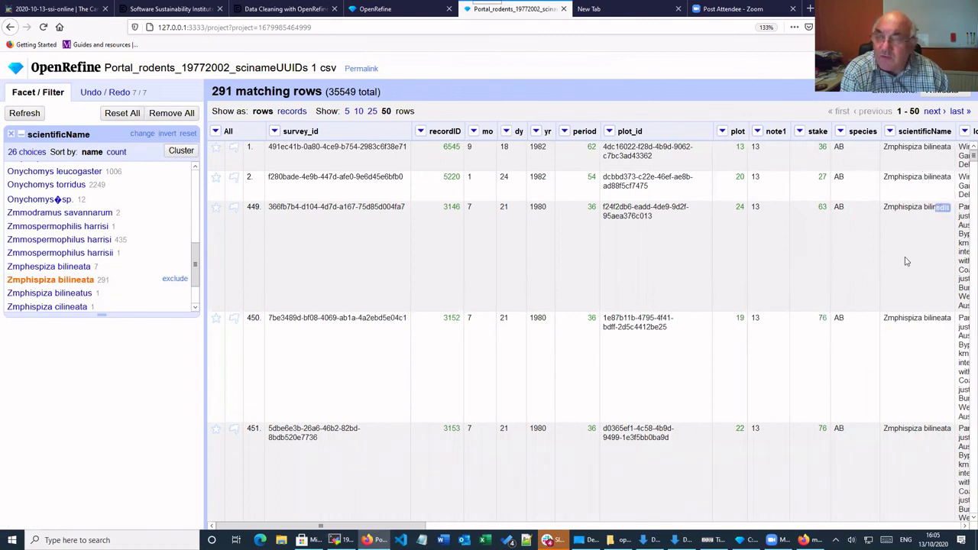
Step: Open the operation history extraction and examine the JSON entry for the scientificName replace transform
left_click(121, 93)
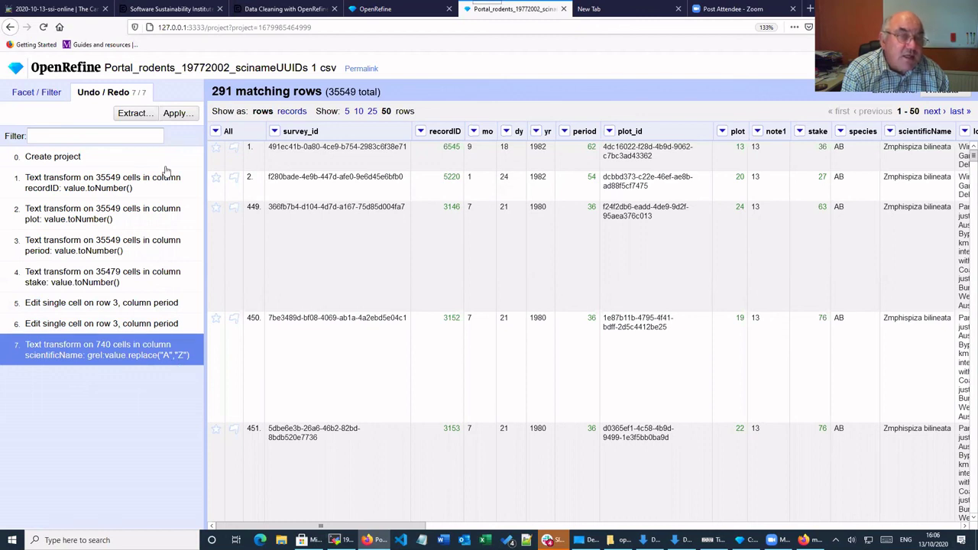
left_click(134, 112)
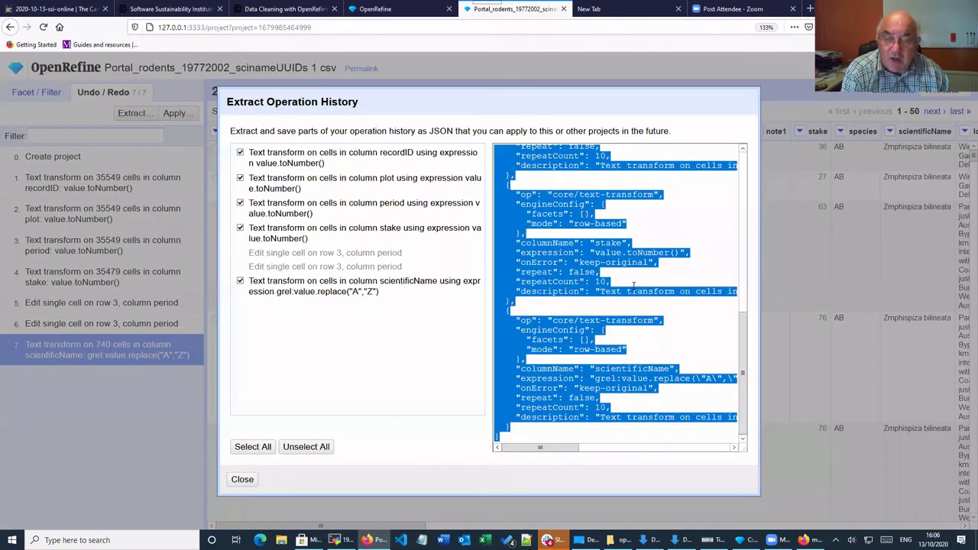
left_click(619, 428)
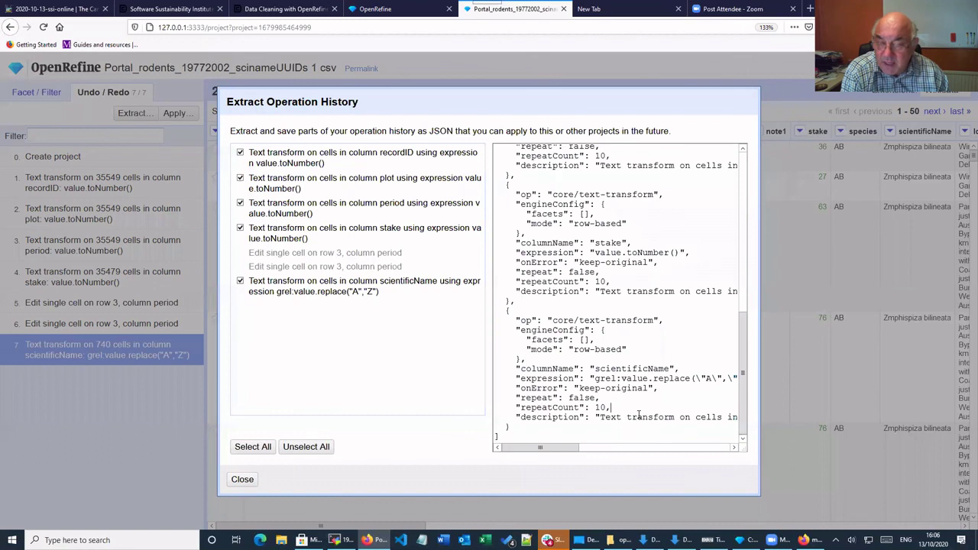
left_click_drag(637, 417, 692, 418)
left_click_drag(631, 370, 726, 379)
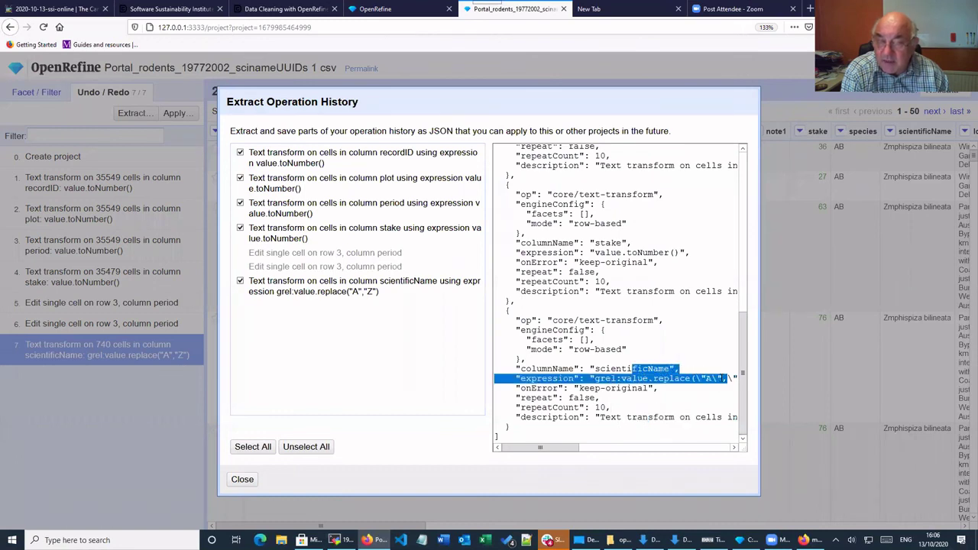
left_click(626, 389)
left_click_drag(620, 379, 666, 378)
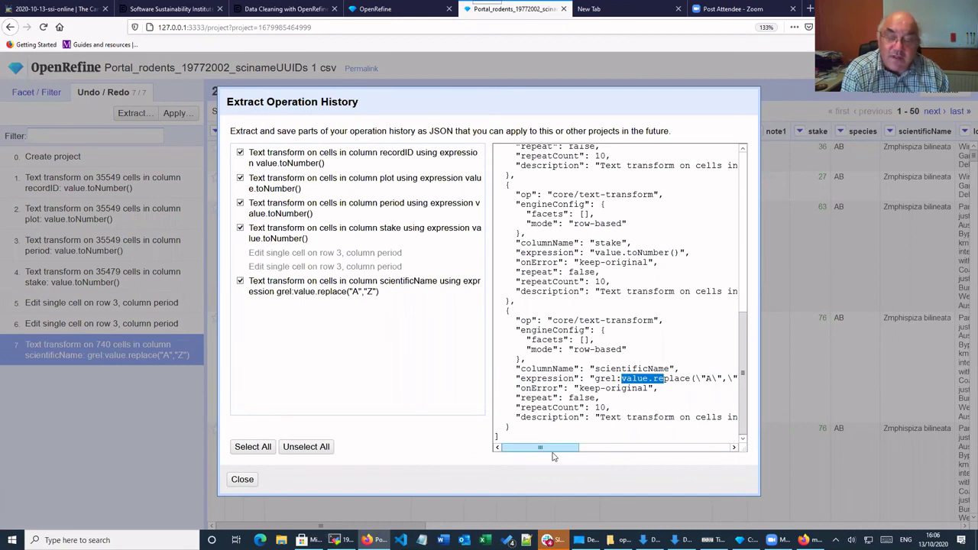
Step: Deselect all operations in the history extraction to view the resulting JSON, and close the dialog
left_click(293, 451)
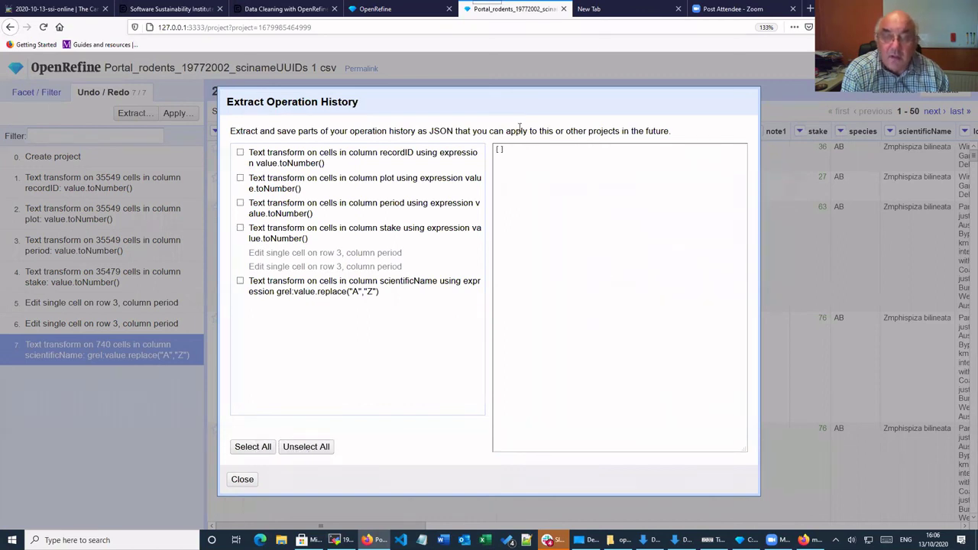
left_click_drag(462, 97, 436, 53)
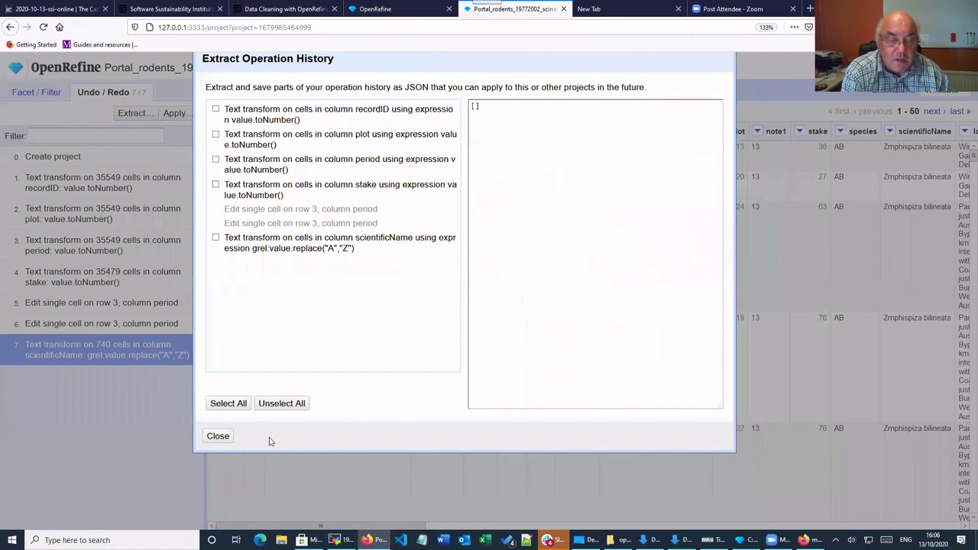
left_click(207, 435)
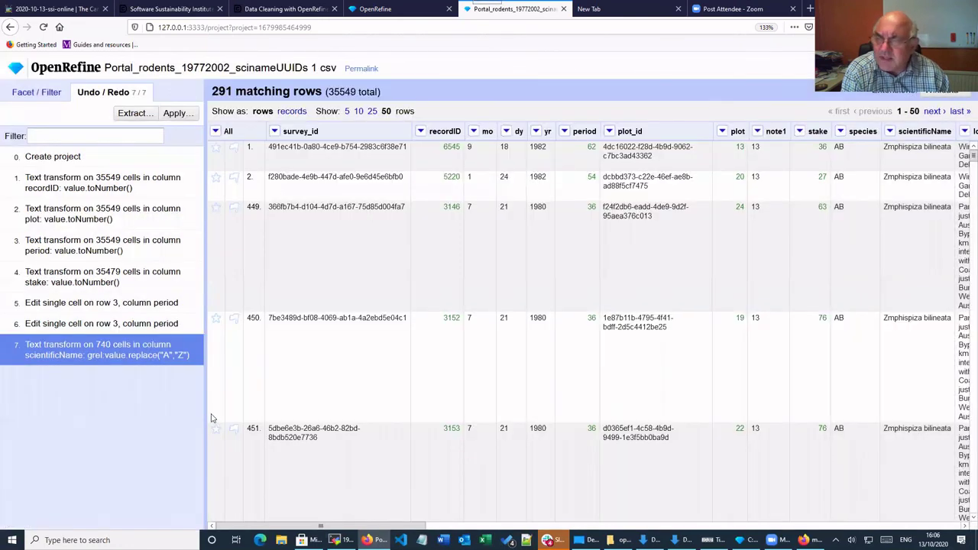